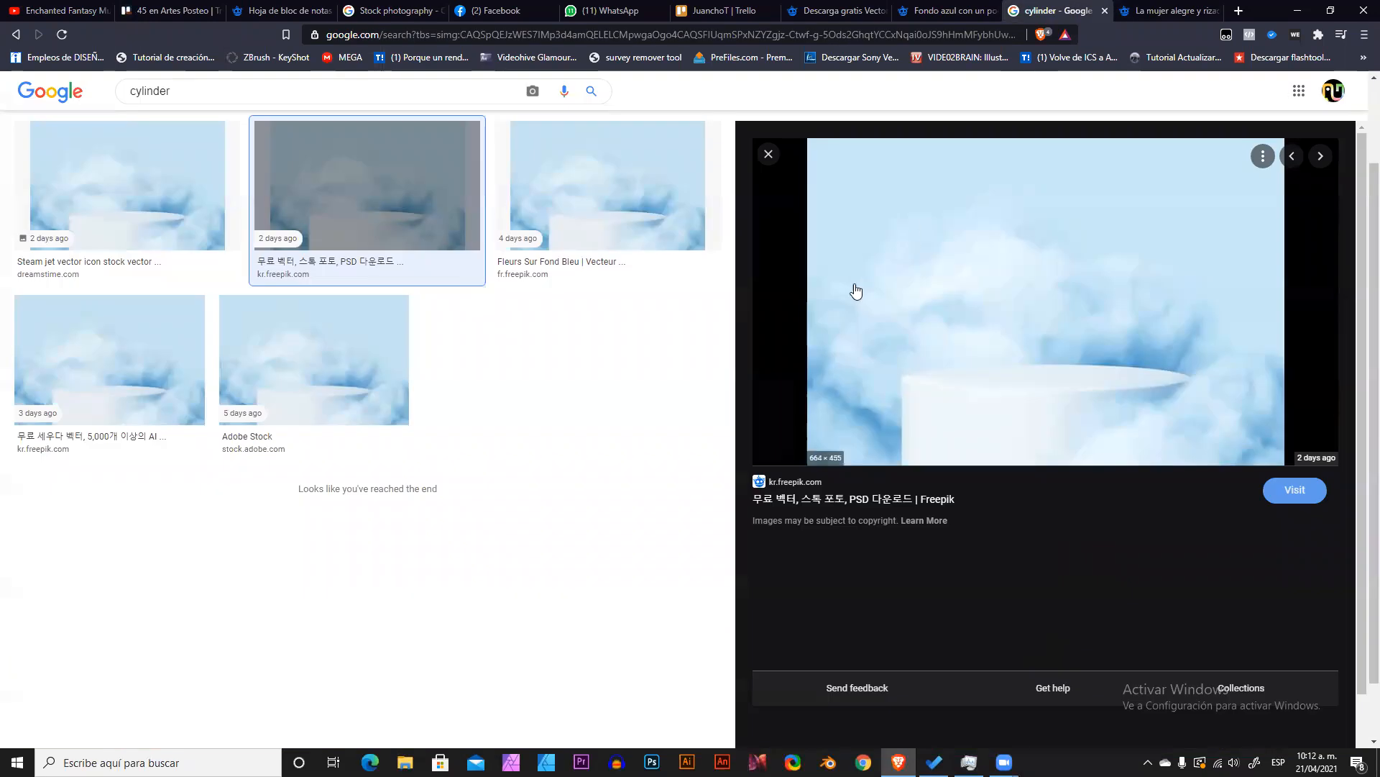
Copy the white podium with blue clouds image from the Google image results and switch to Photoshop.
click(1162, 12)
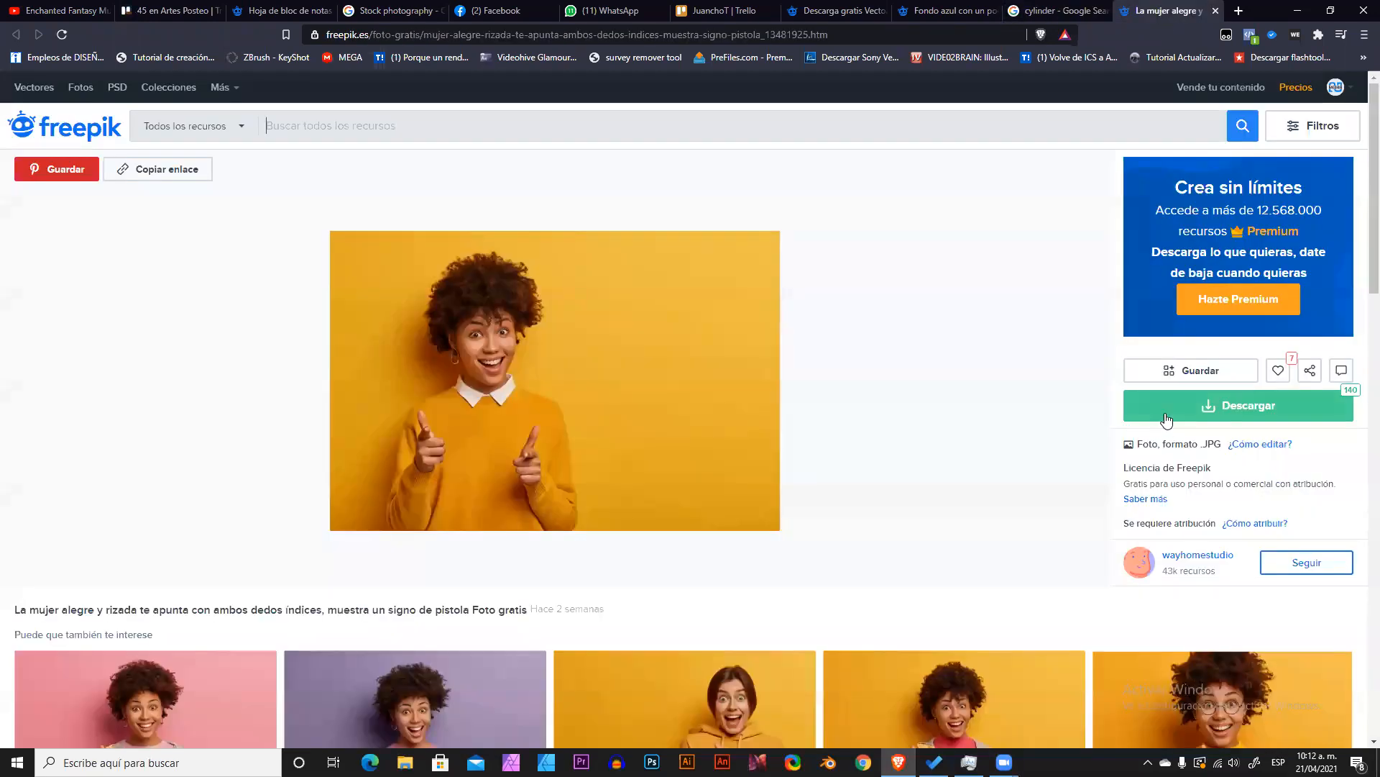
click(1050, 11)
right_click(979, 327)
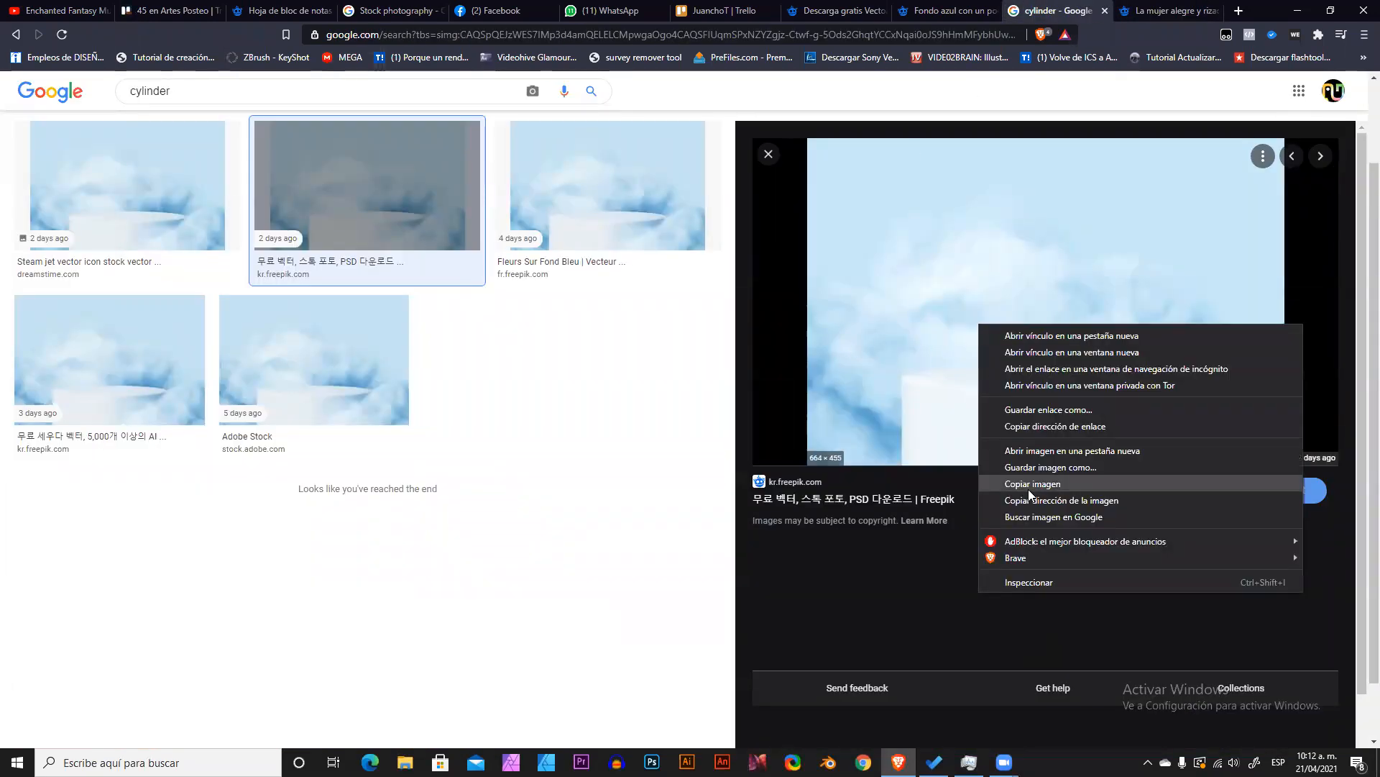
click(1028, 486)
key(alt+Tab)
key(alt+Tab)
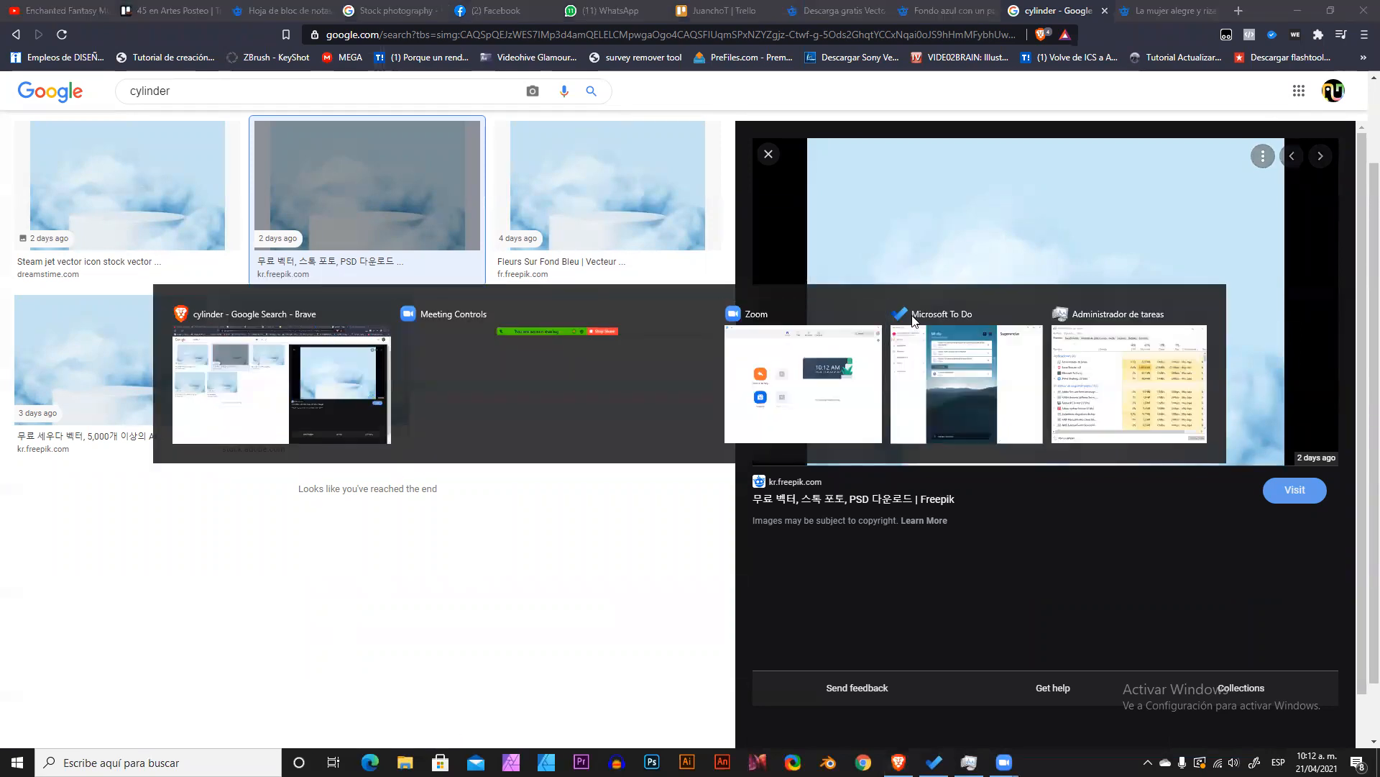
click(651, 762)
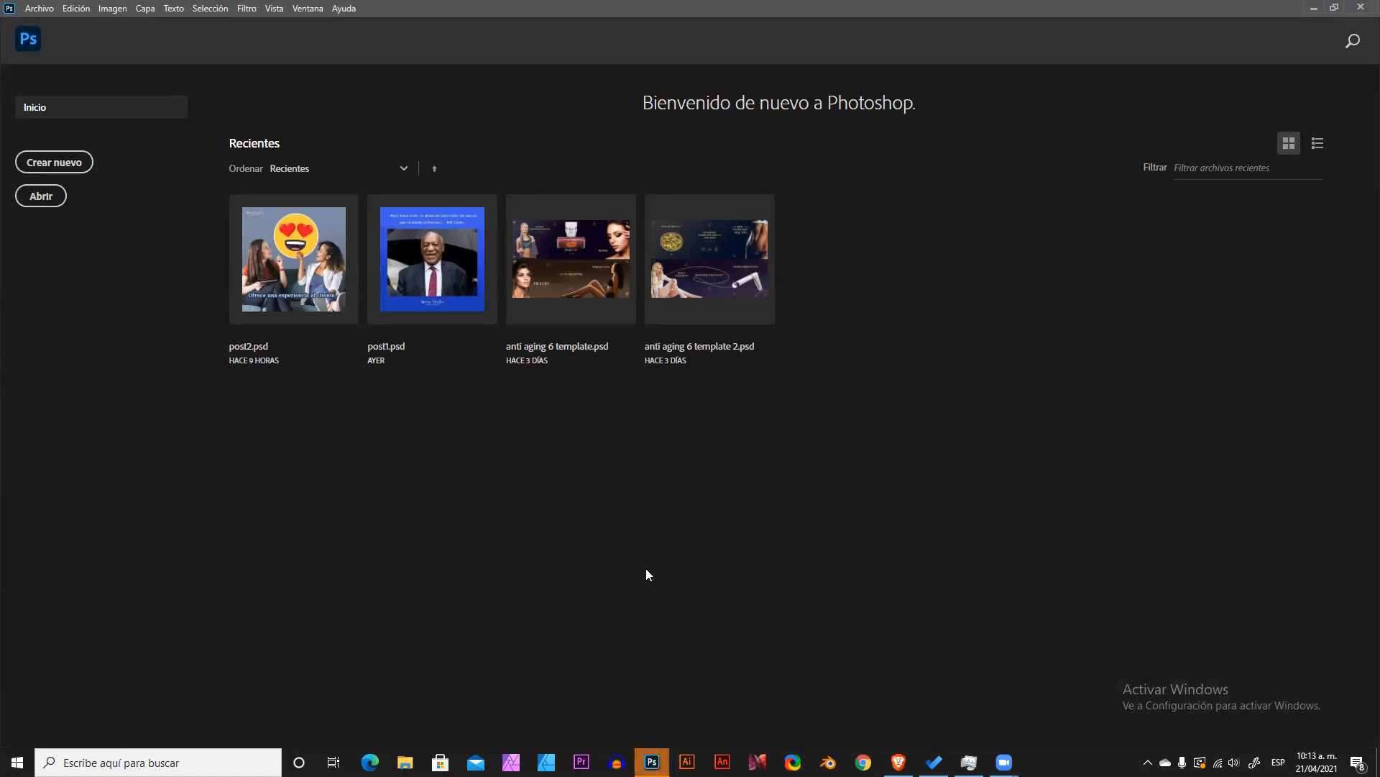
Open the recent file anti aging 6 template.psd using its embedded colour profile.
click(547, 244)
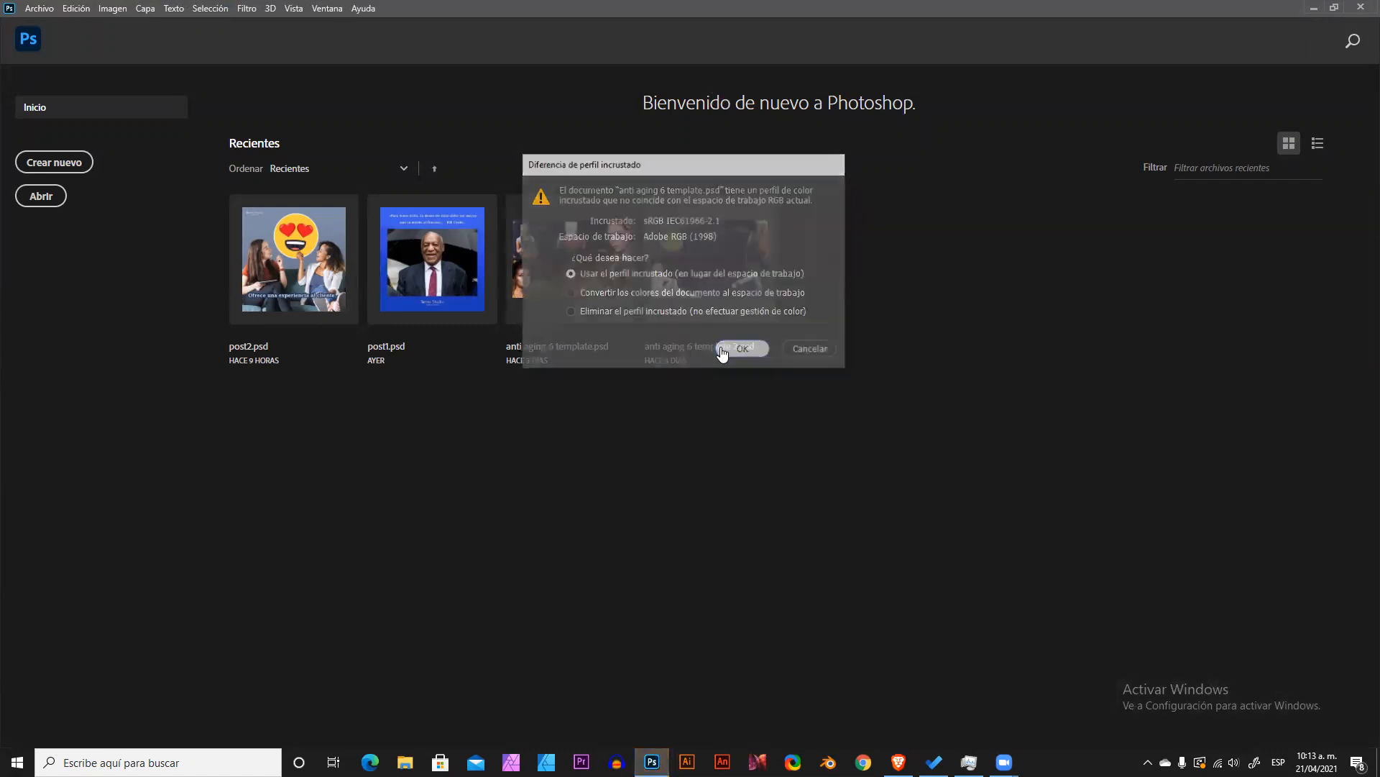
click(743, 349)
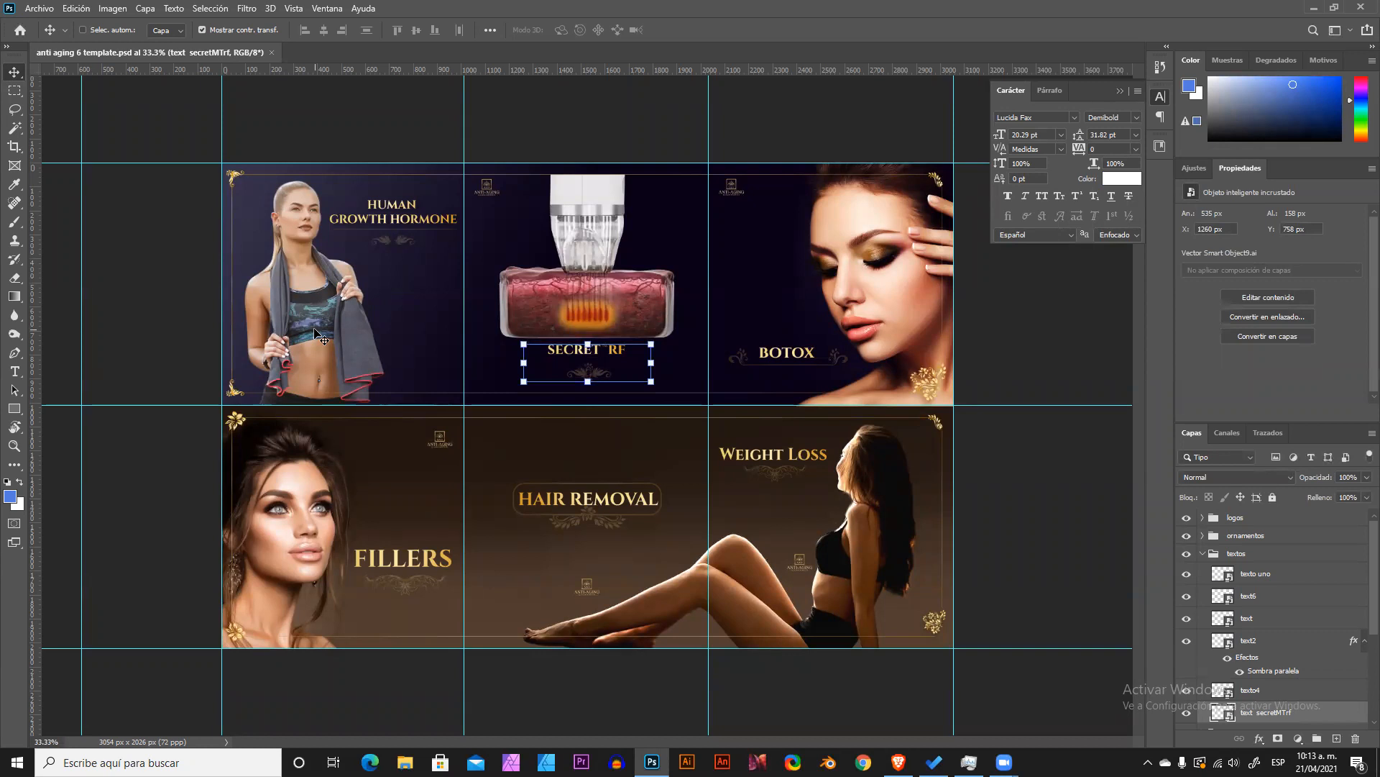
Examine the six treatment panels of the anti-aging template up close and close the document.
scroll(365, 468, up, 2)
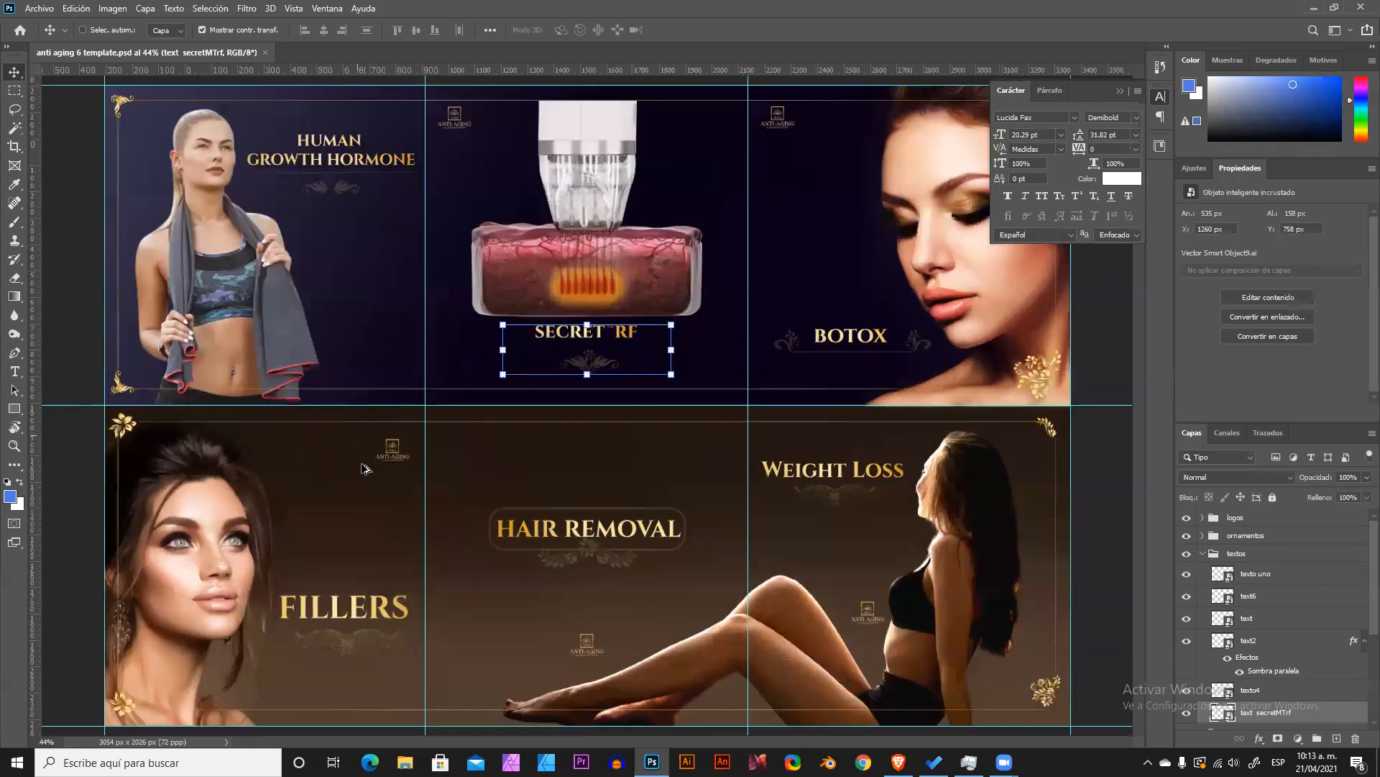
scroll(372, 478, up, 3)
scroll(369, 477, down, 15)
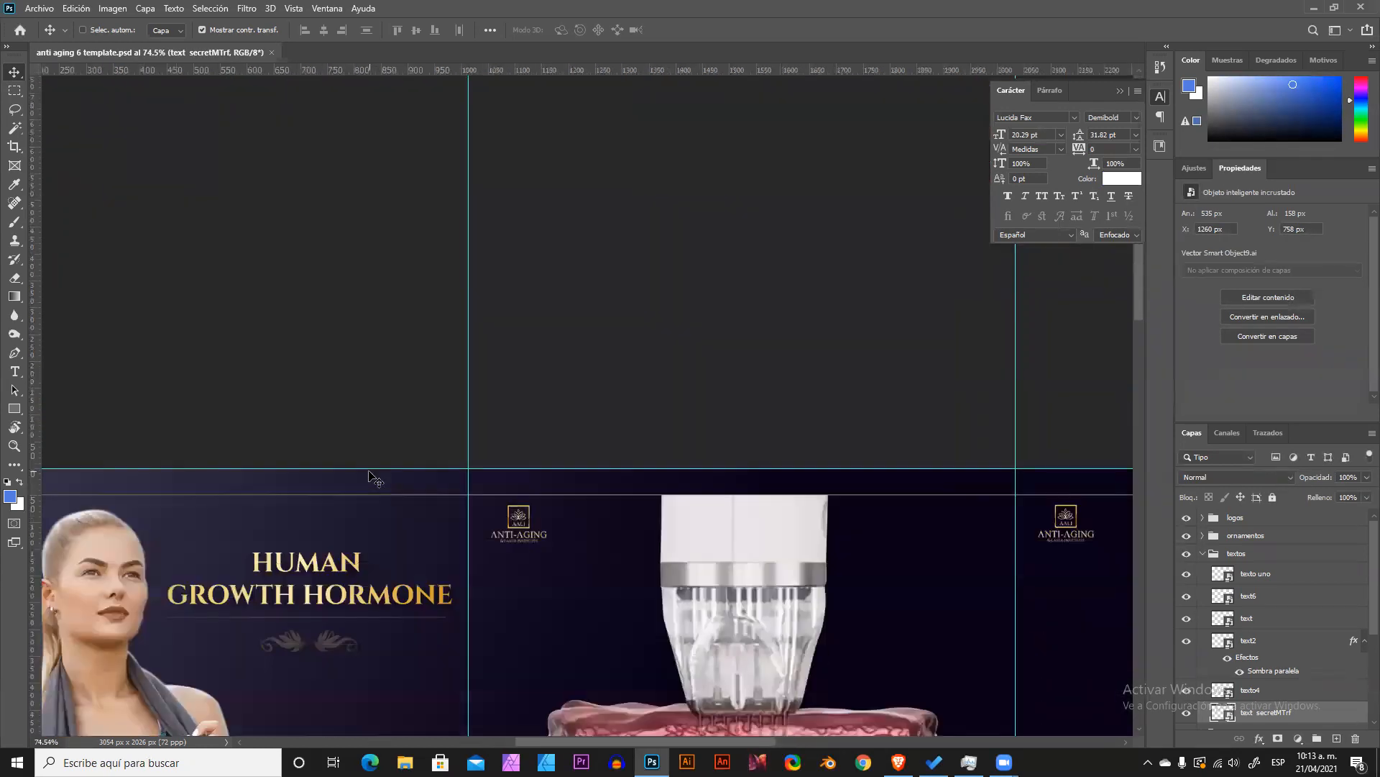
scroll(372, 477, down, 6)
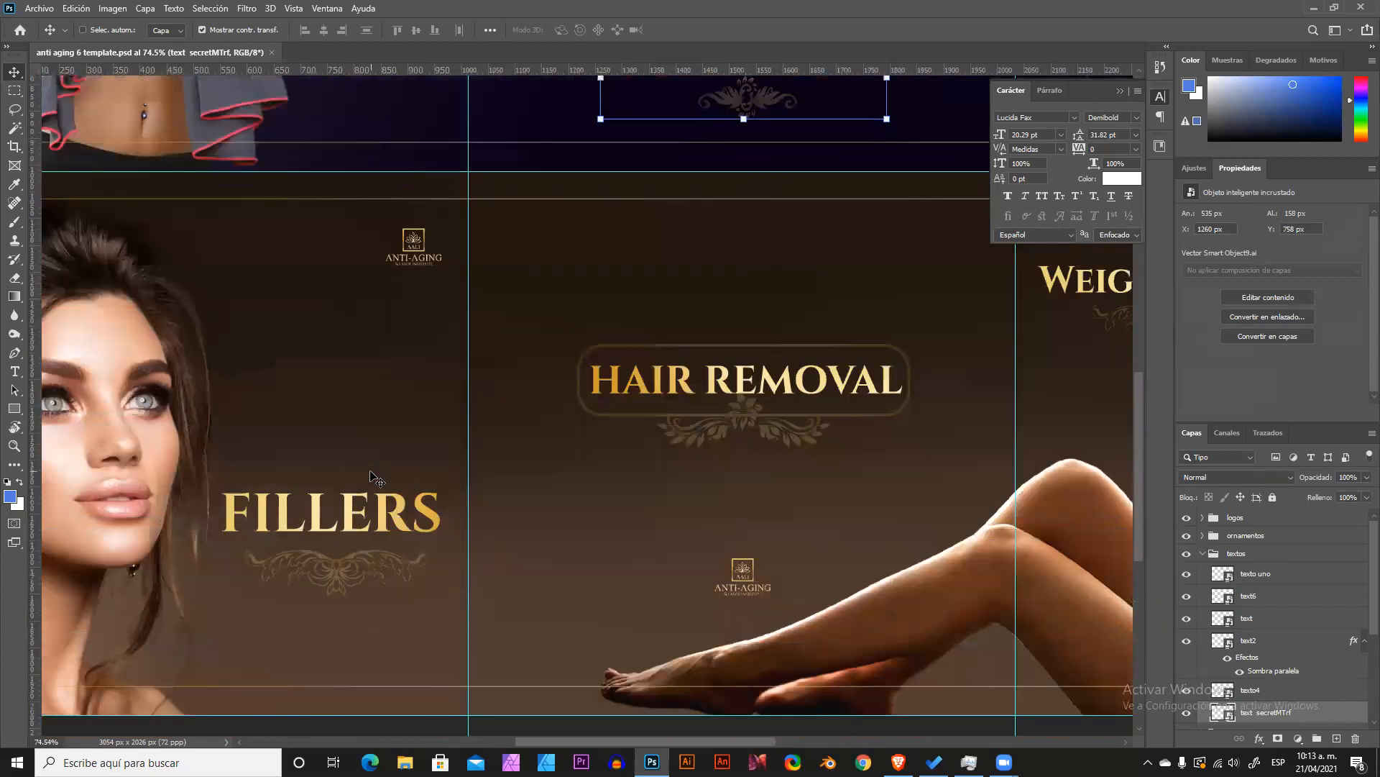
scroll(371, 477, left, 5)
scroll(371, 478, up, 3)
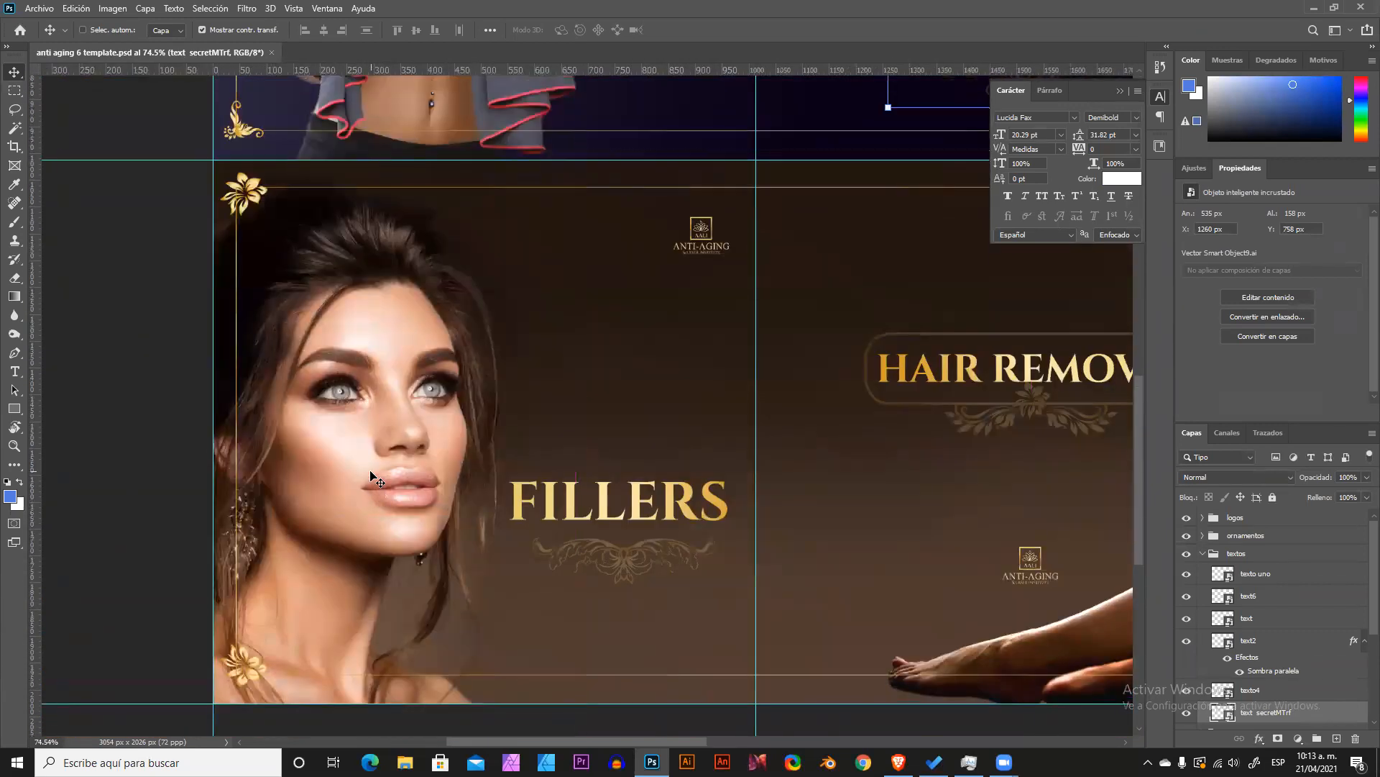
scroll(577, 371, down, 1)
scroll(440, 595, down, 2)
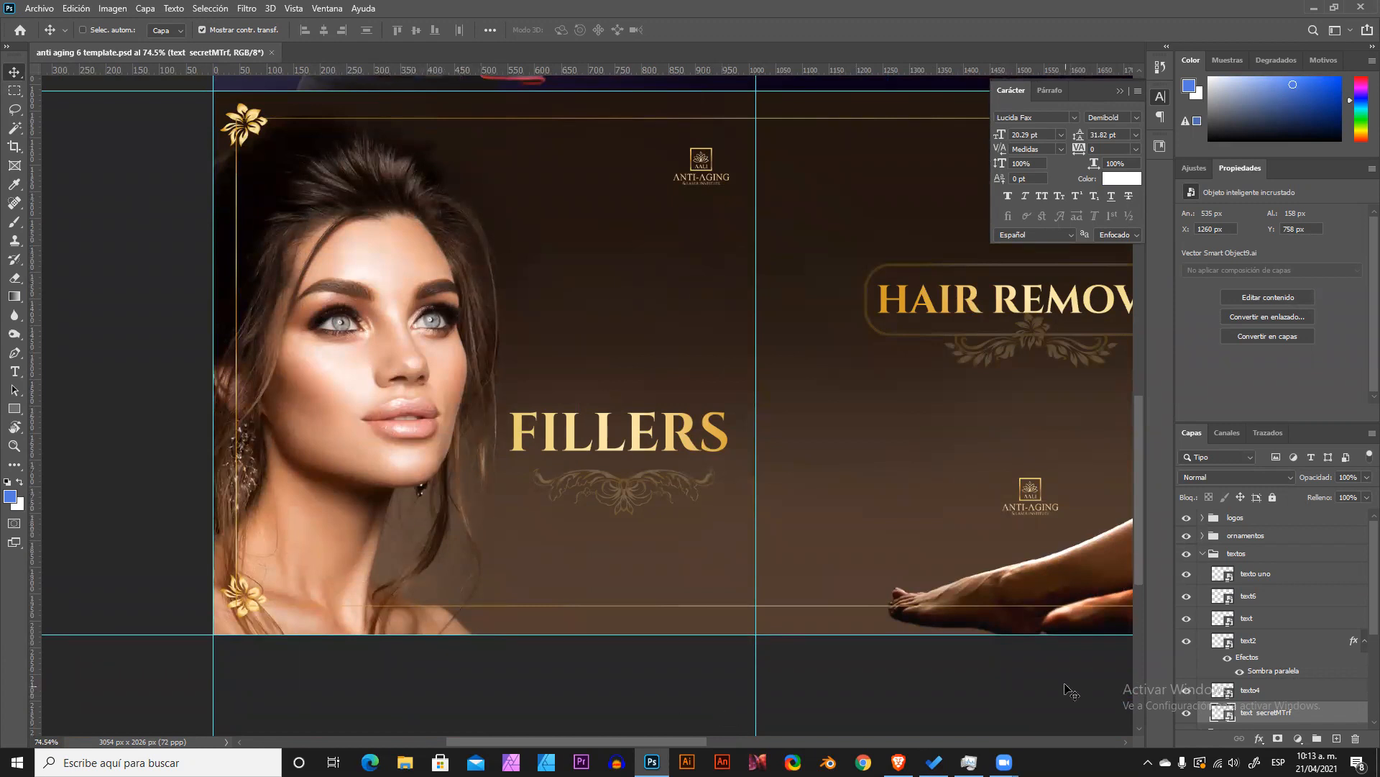
click(1114, 742)
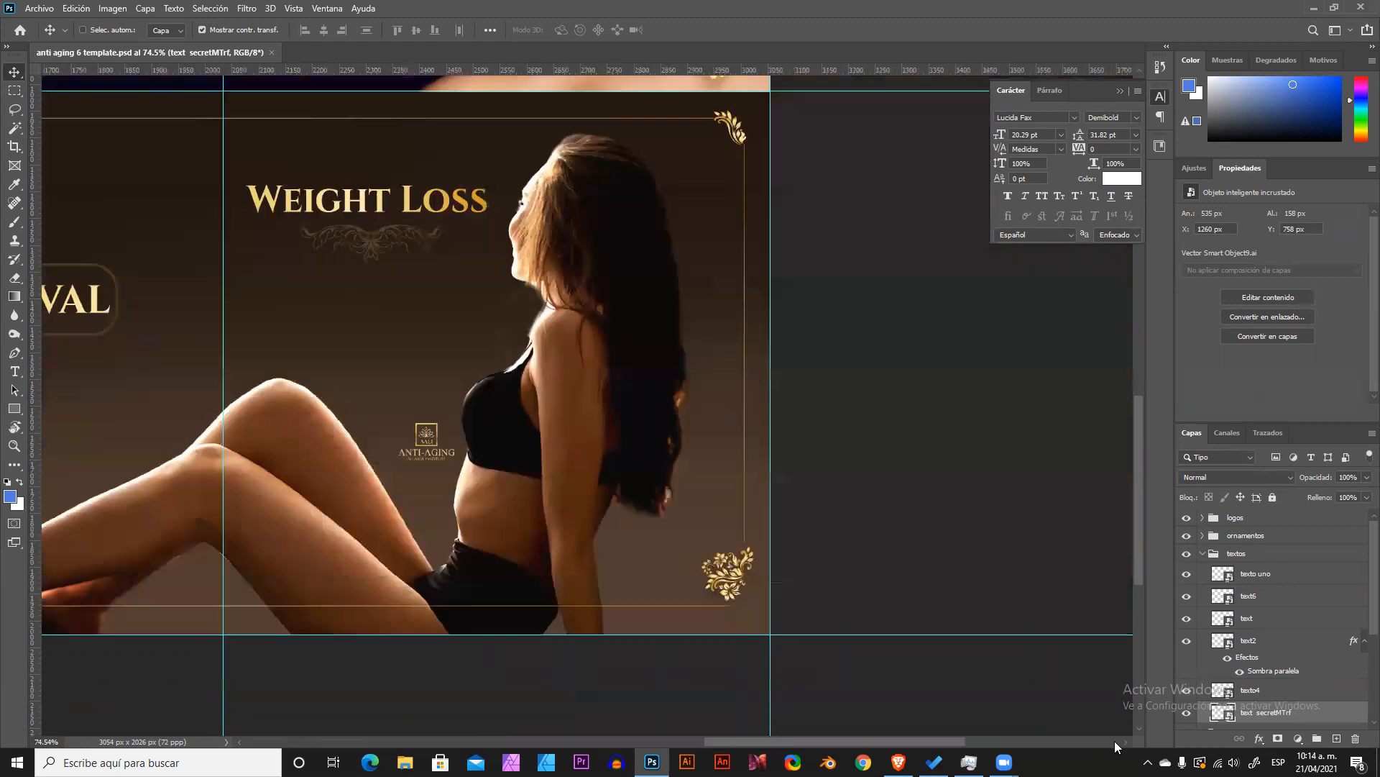
scroll(699, 541, up, 5)
scroll(699, 543, up, 5)
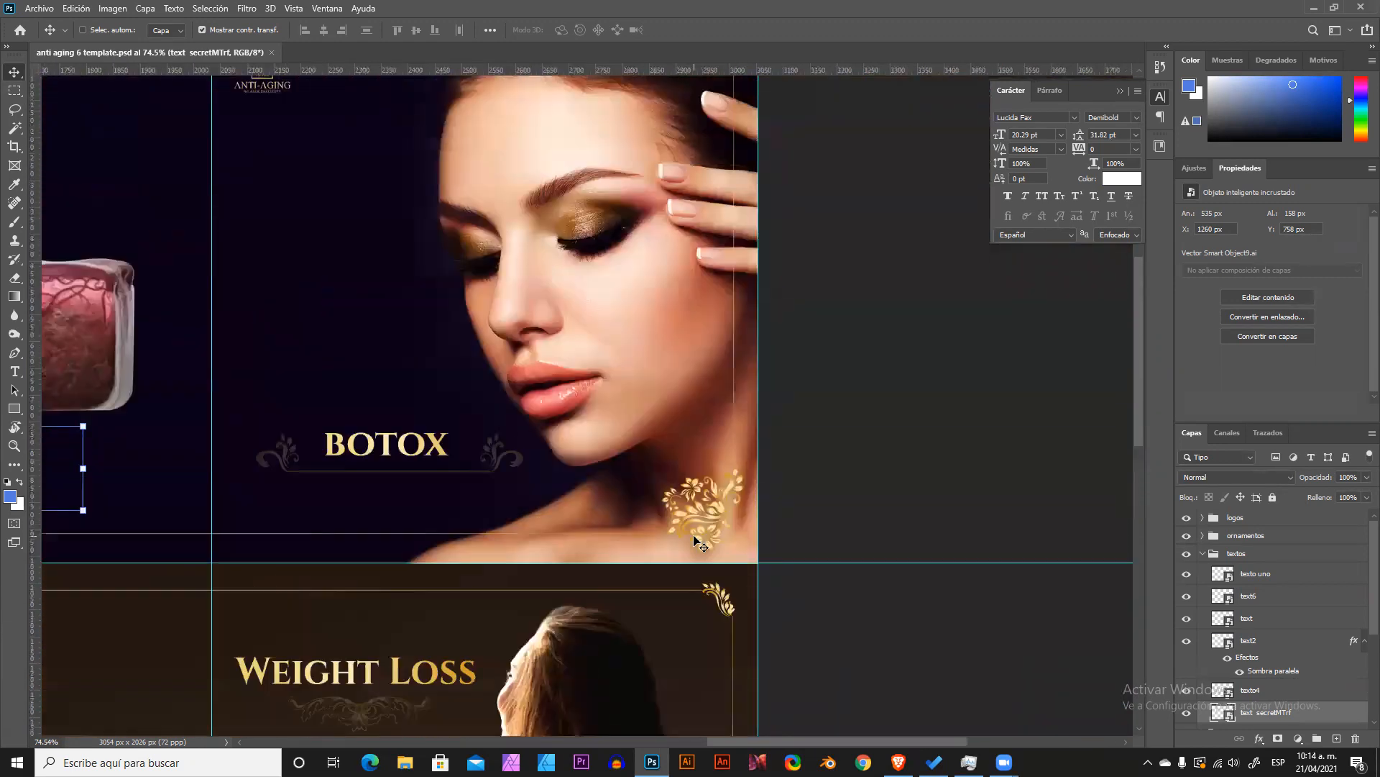
scroll(494, 231, up, 1)
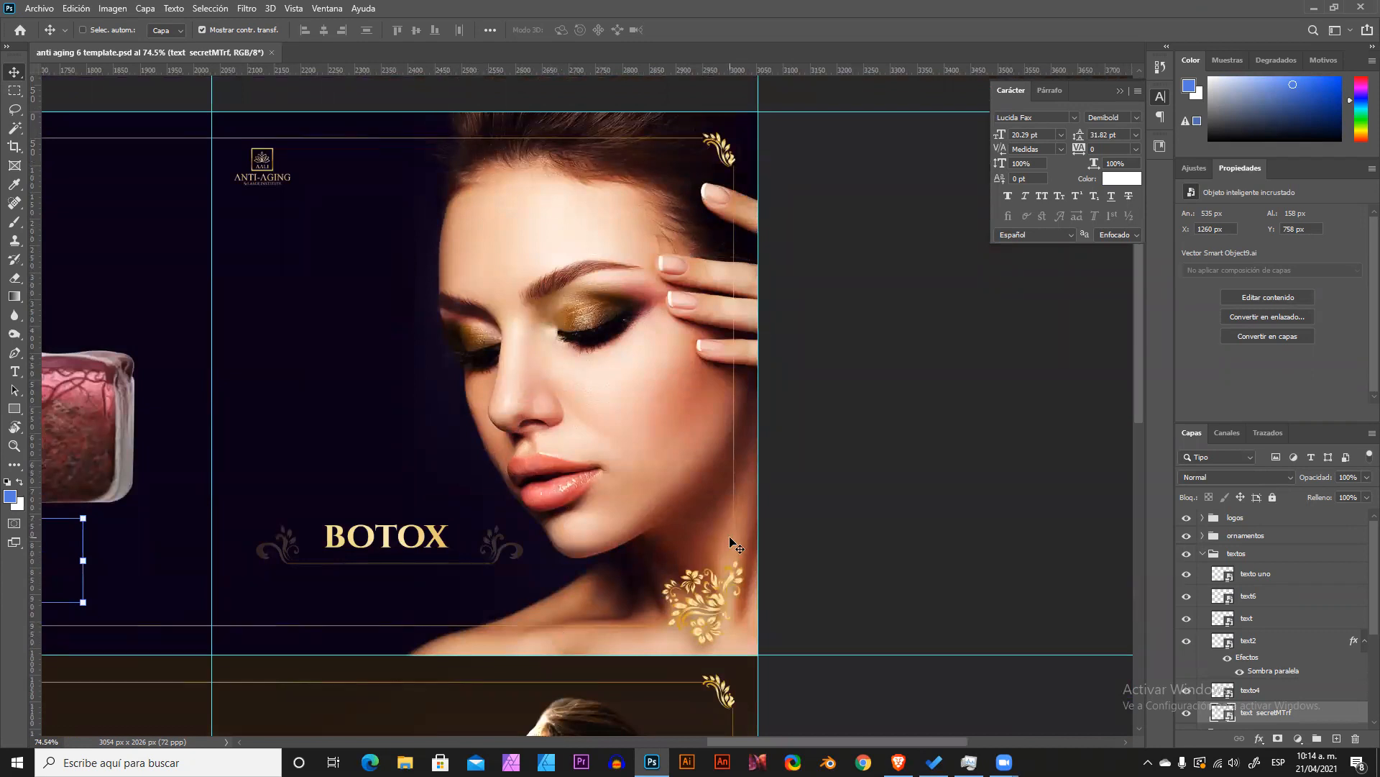
scroll(731, 544, down, 5)
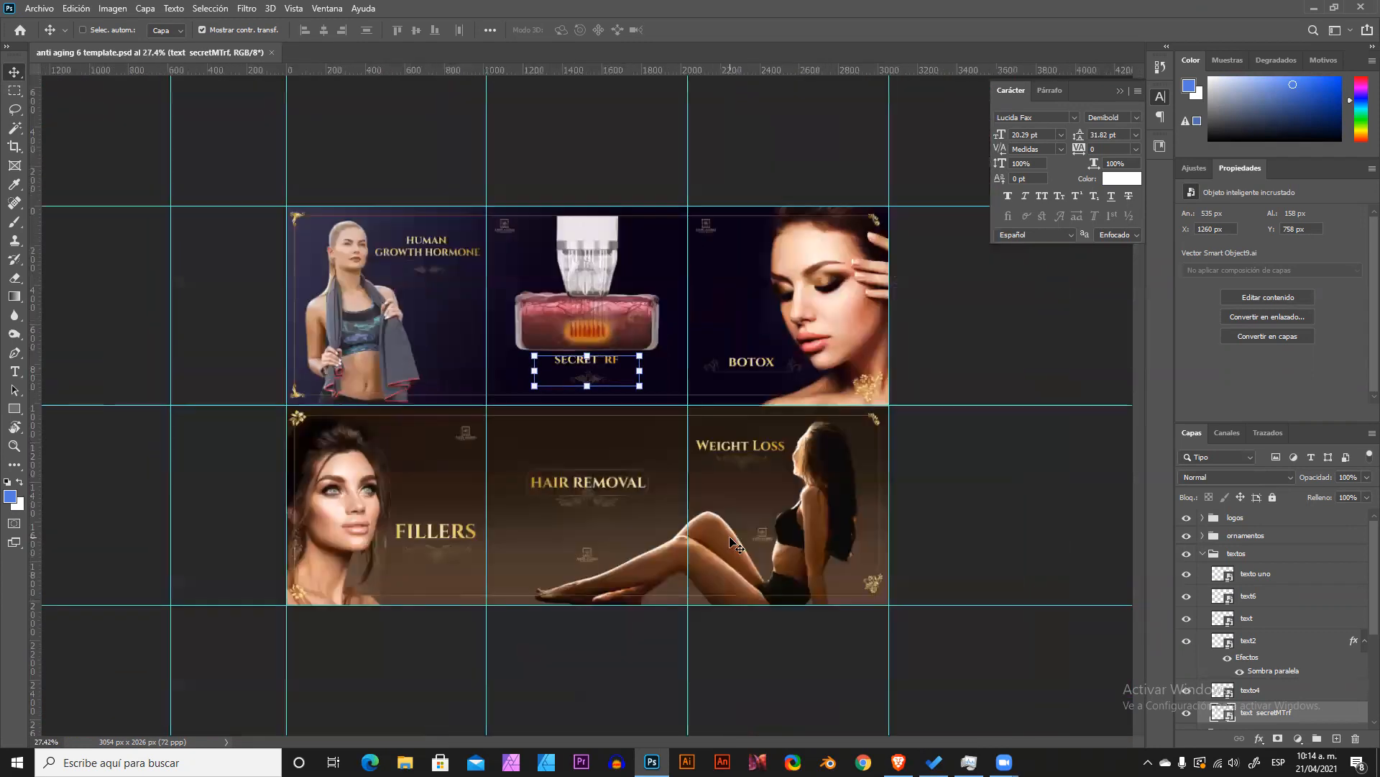
key(ctrl+w)
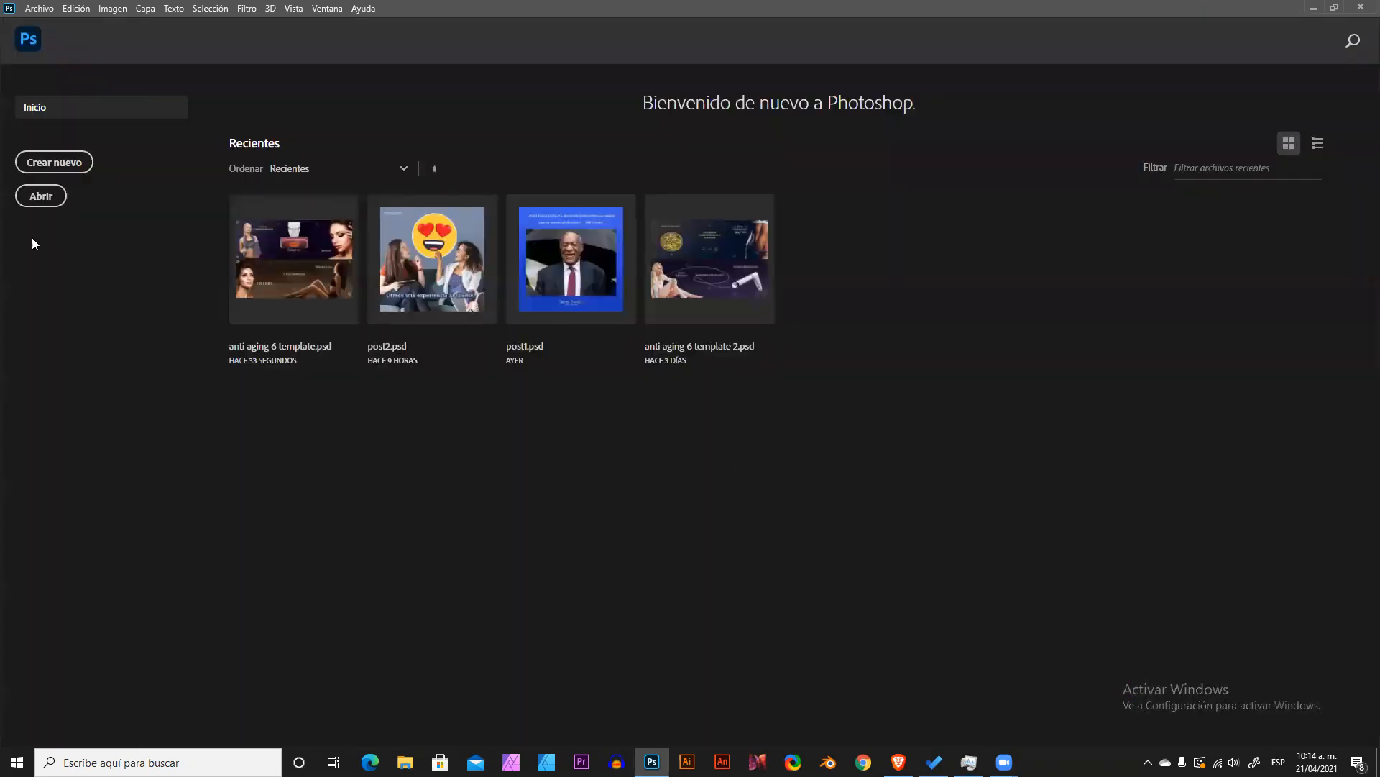
Copy the podium and clouds image again from the browser's image results and return to Photoshop.
key(alt+Tab)
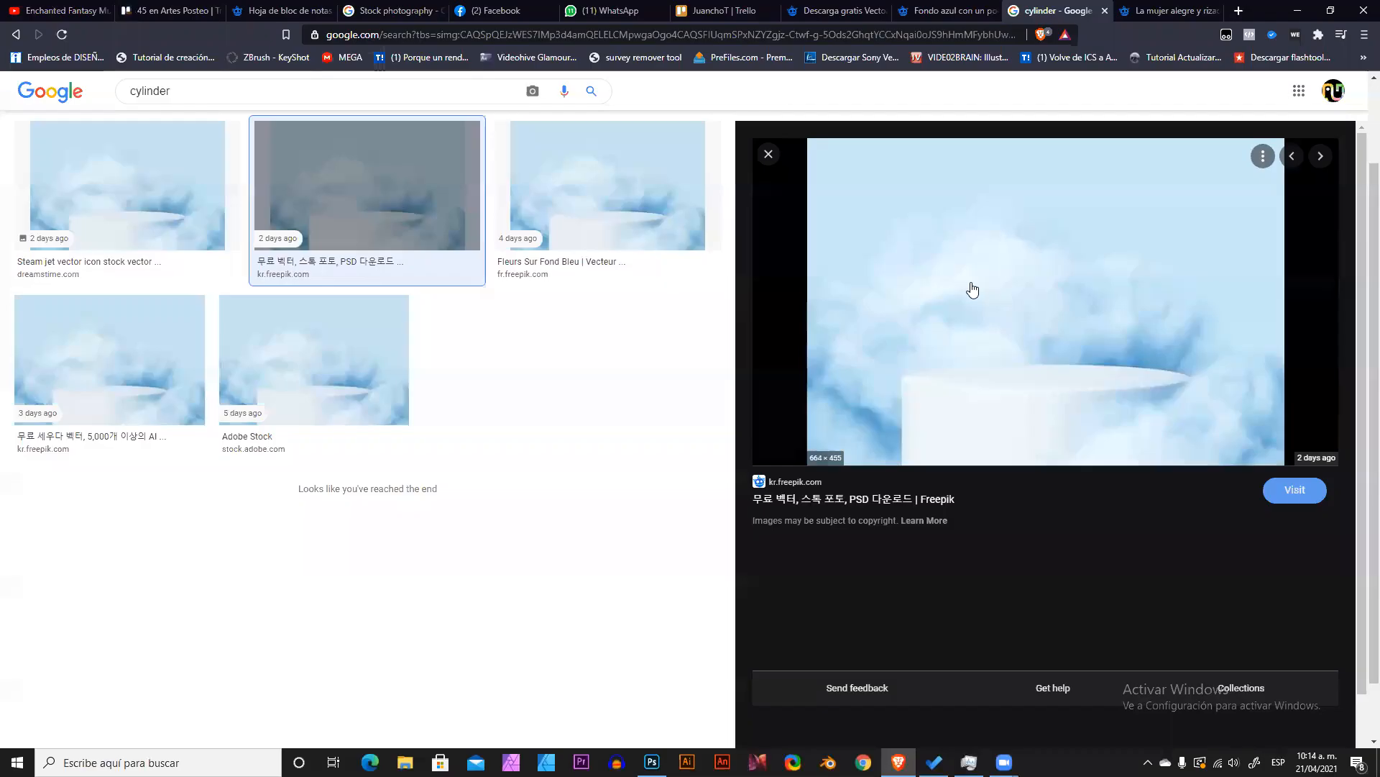
right_click(969, 285)
click(1038, 444)
key(alt+Tab)
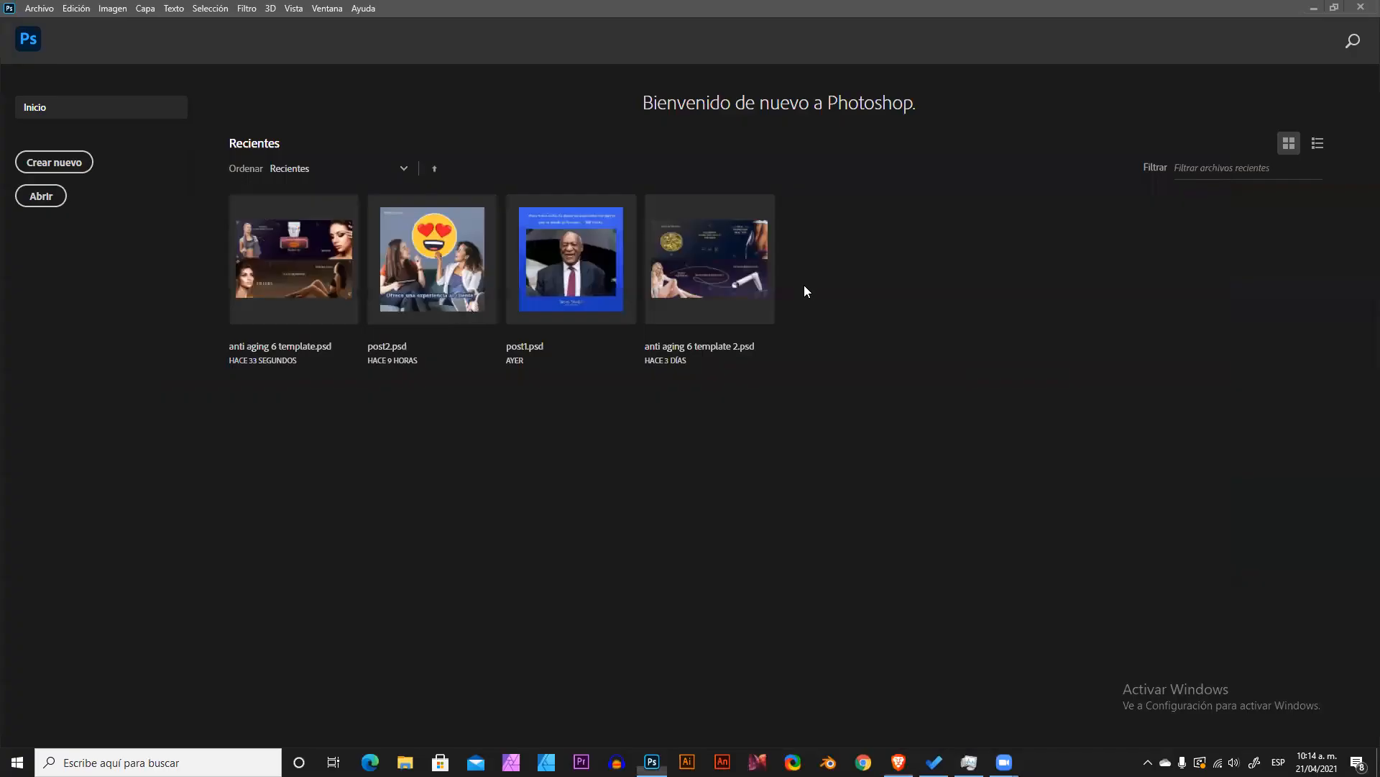
click(55, 164)
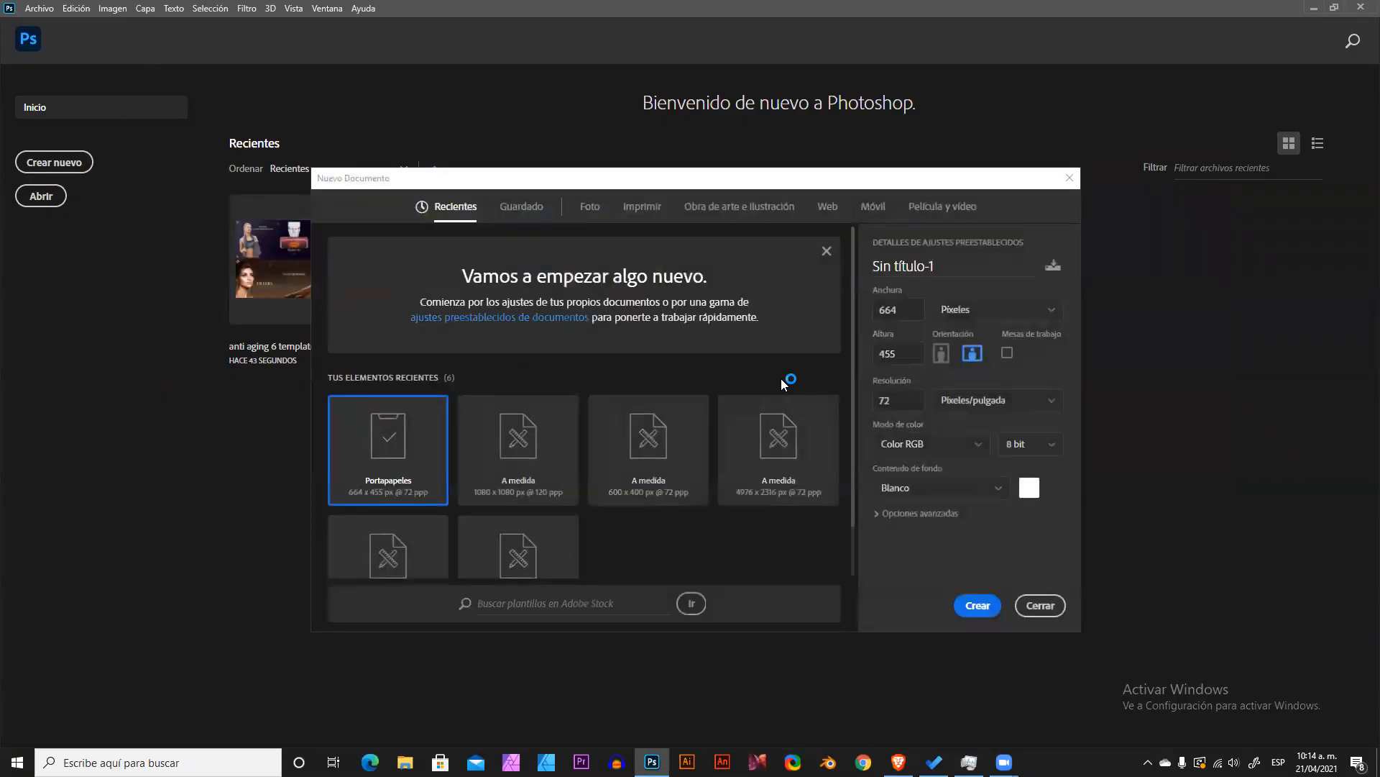
key(Return)
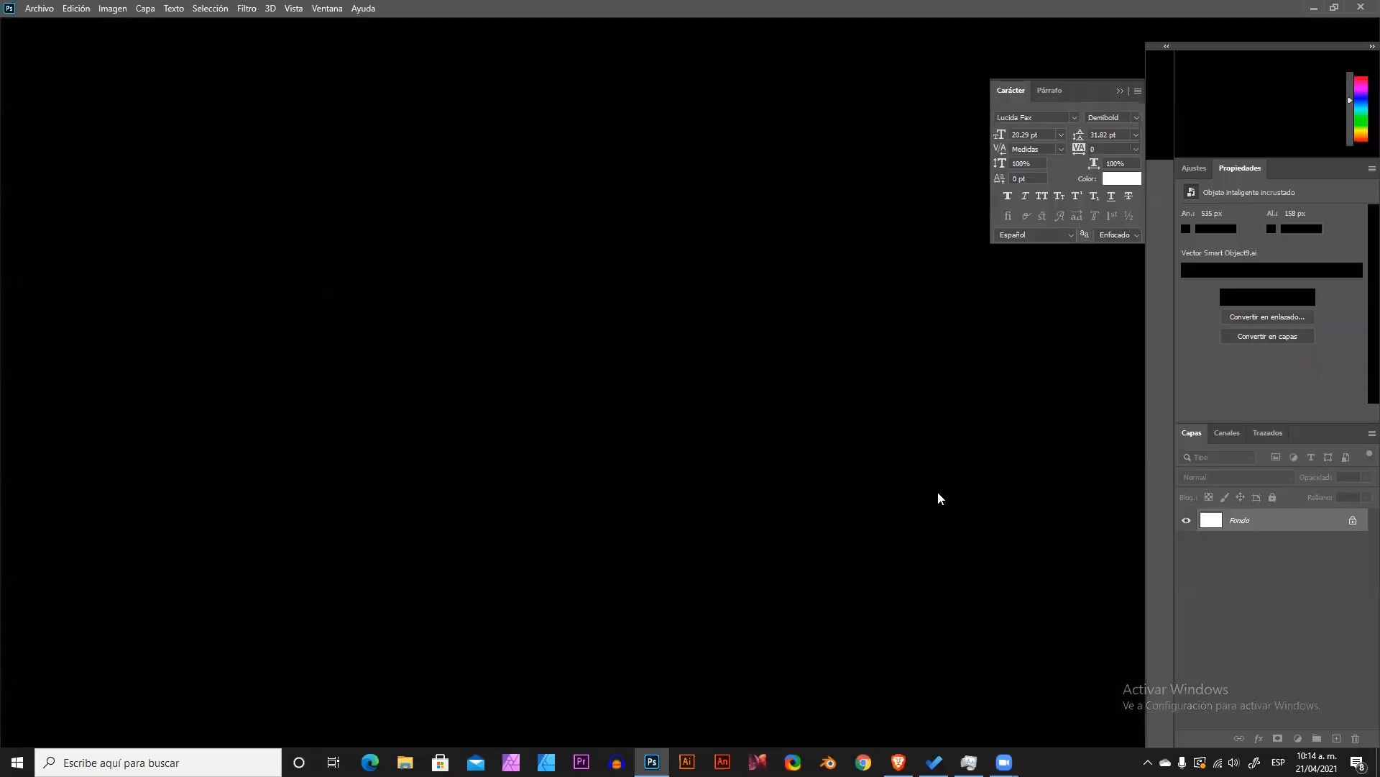
key(ctrl+v)
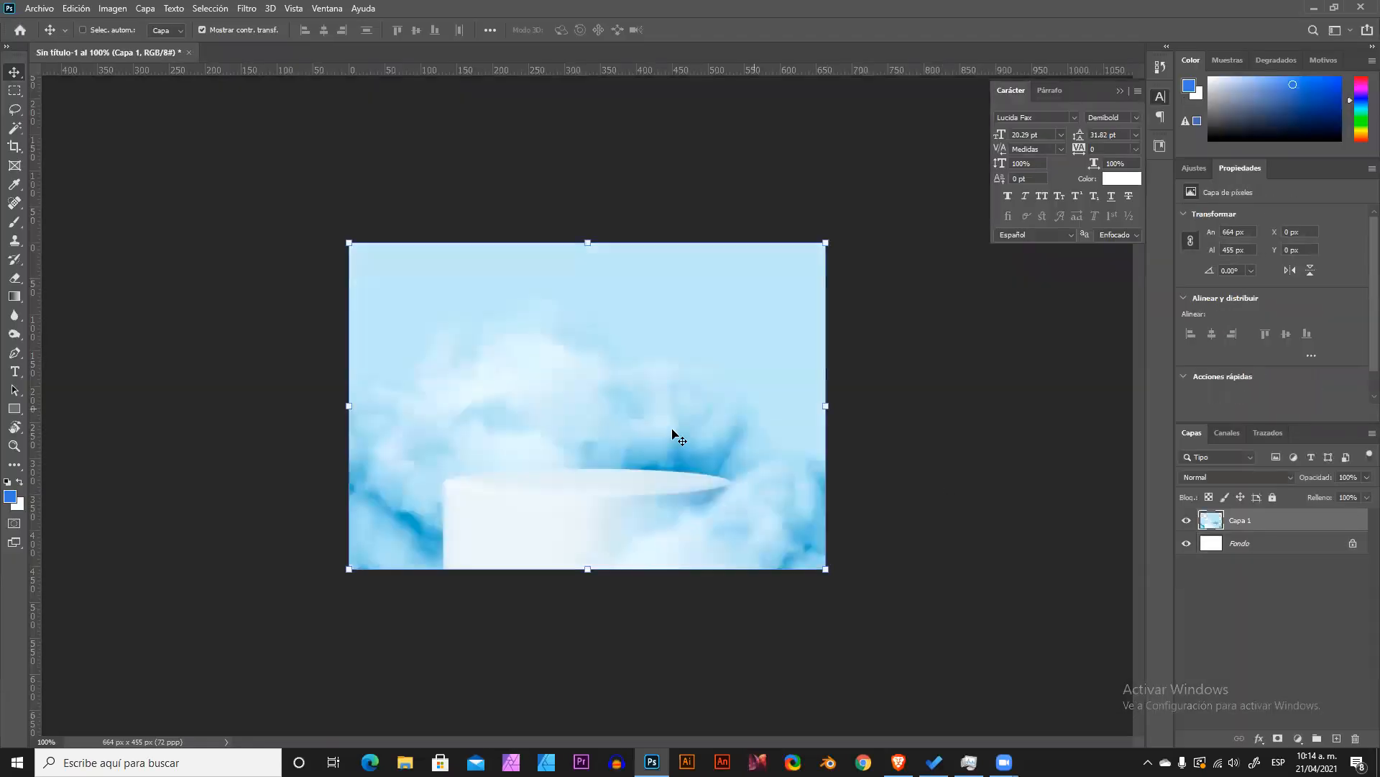
scroll(672, 435, up, 5)
scroll(656, 441, down, 2)
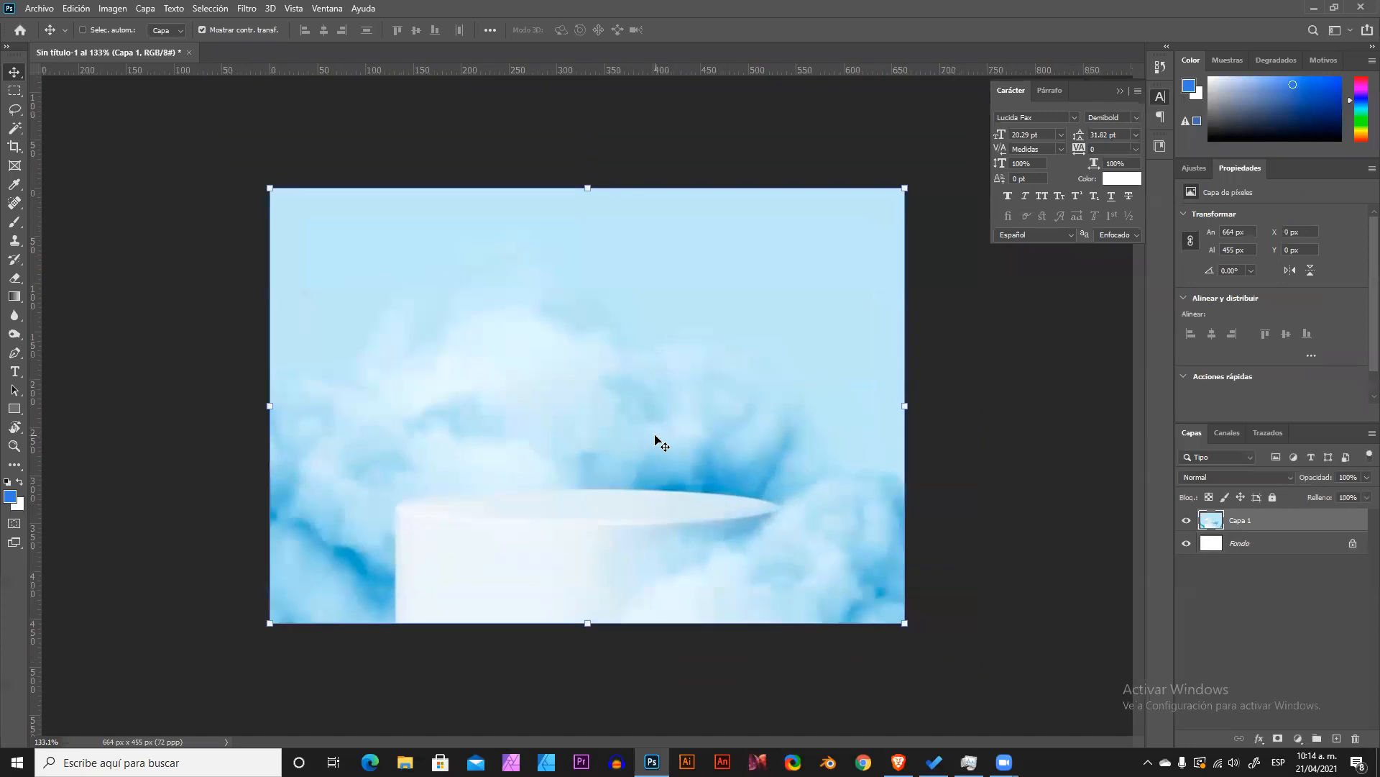
key(ctrl+w)
key(n)
Create a new 664 x 455 px document at 120 pixels/inch and paste the podium and clouds image into it.
key(ctrl+n)
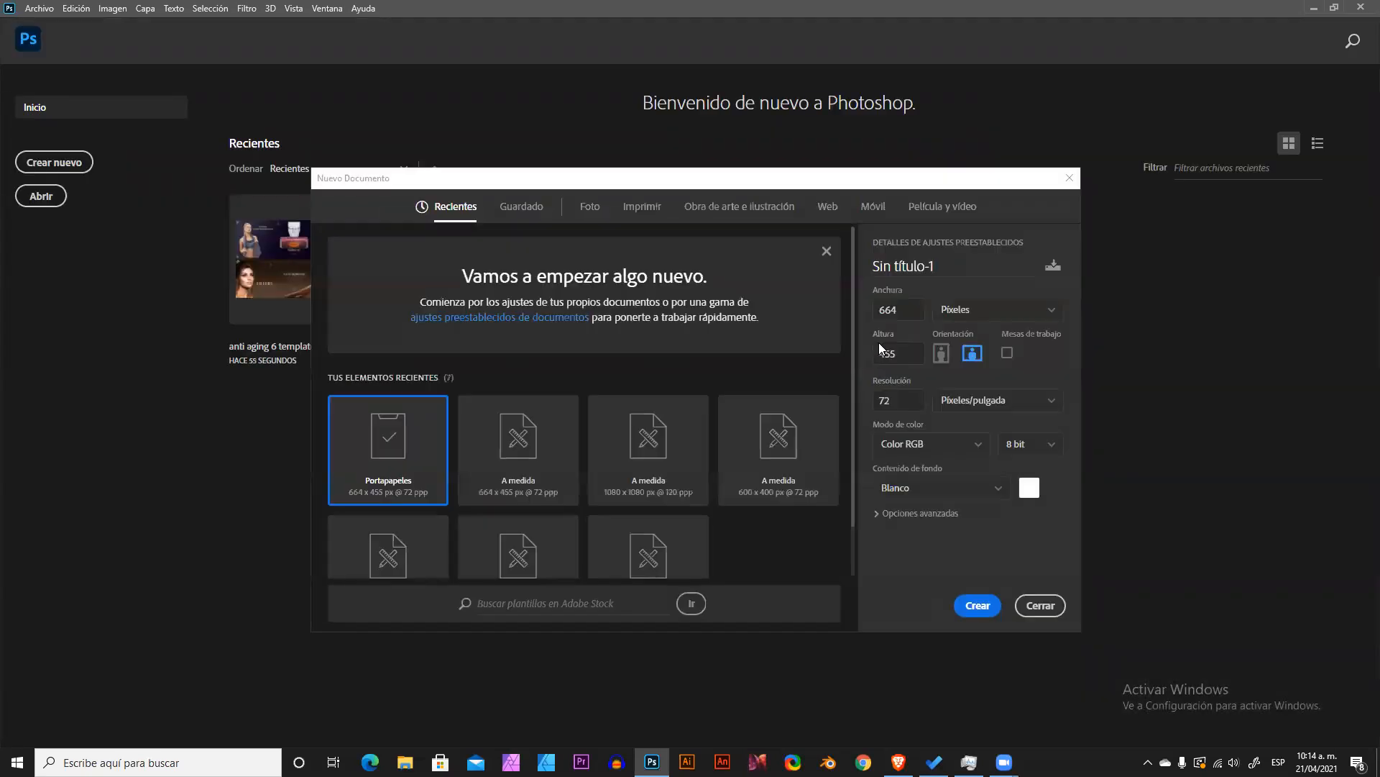
click(867, 400)
text(120)
key(Return)
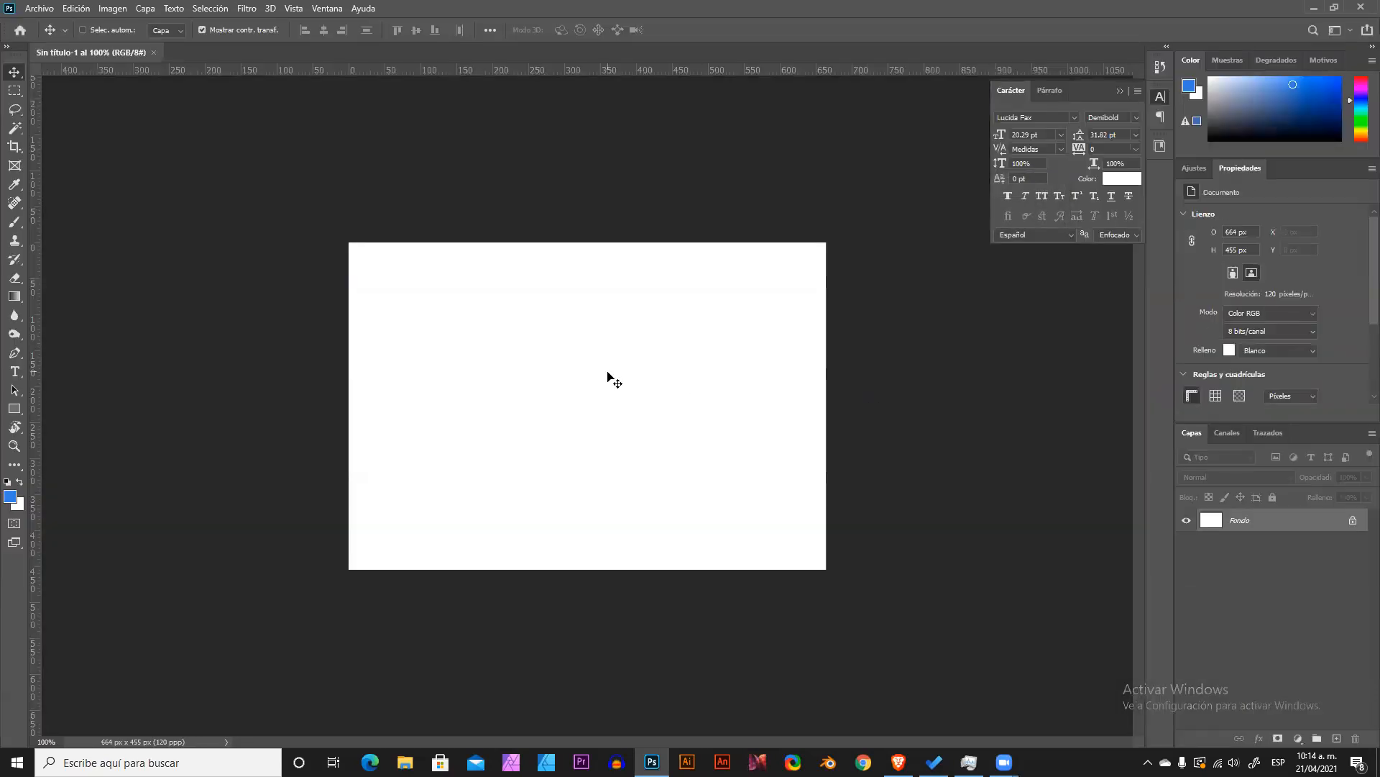
key(ctrl+0)
key(ctrl+v)
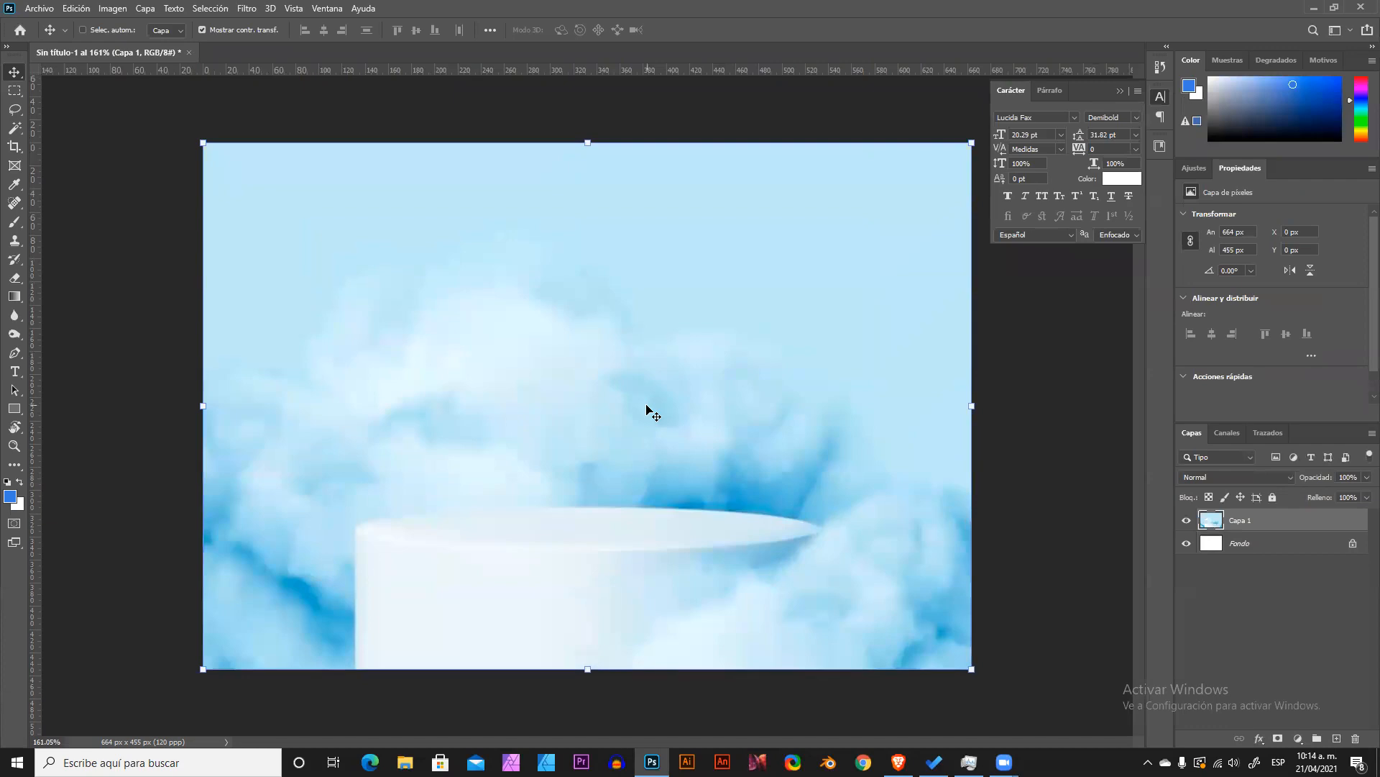
Download the free Freepik photo of the curly-haired woman pointing both fingers as a JPEG to the datos (E:) drive.
key(alt+Tab)
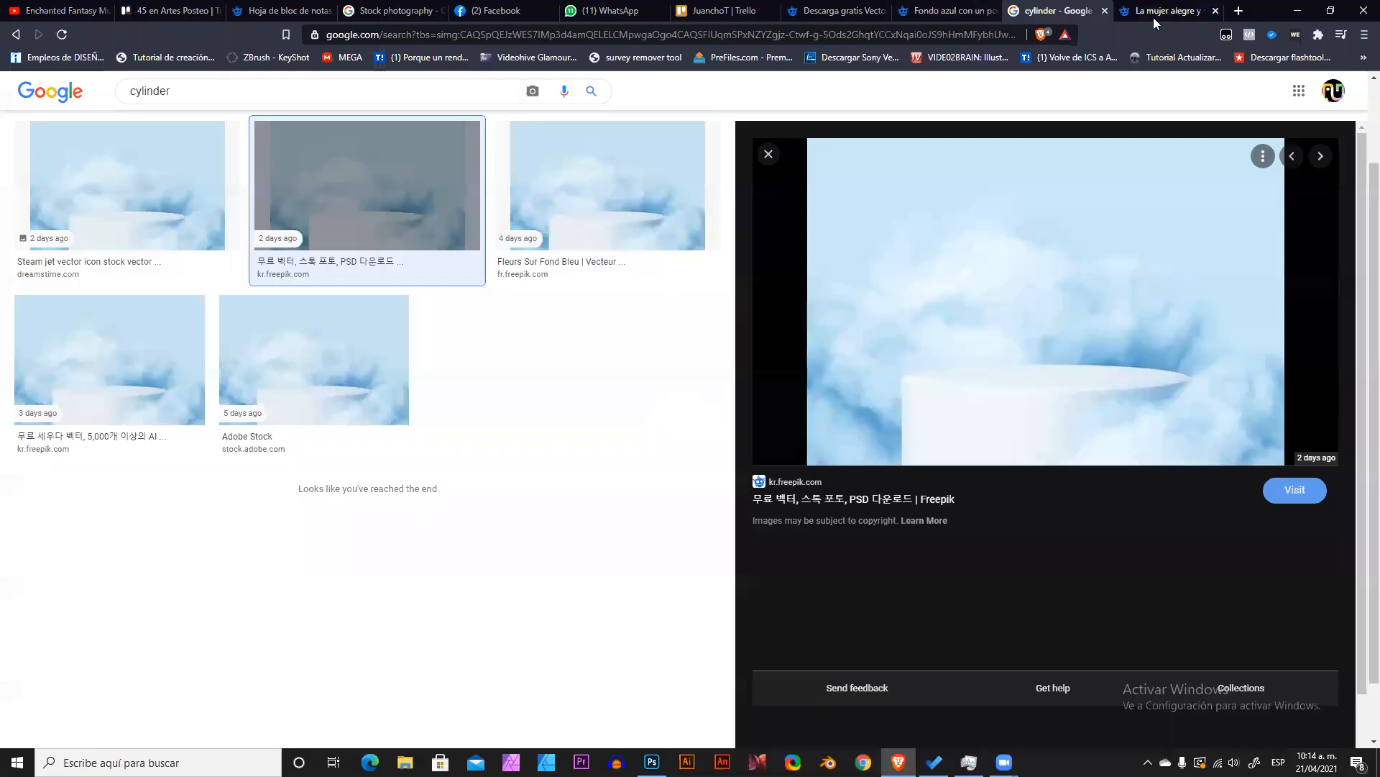
click(1153, 18)
click(1217, 416)
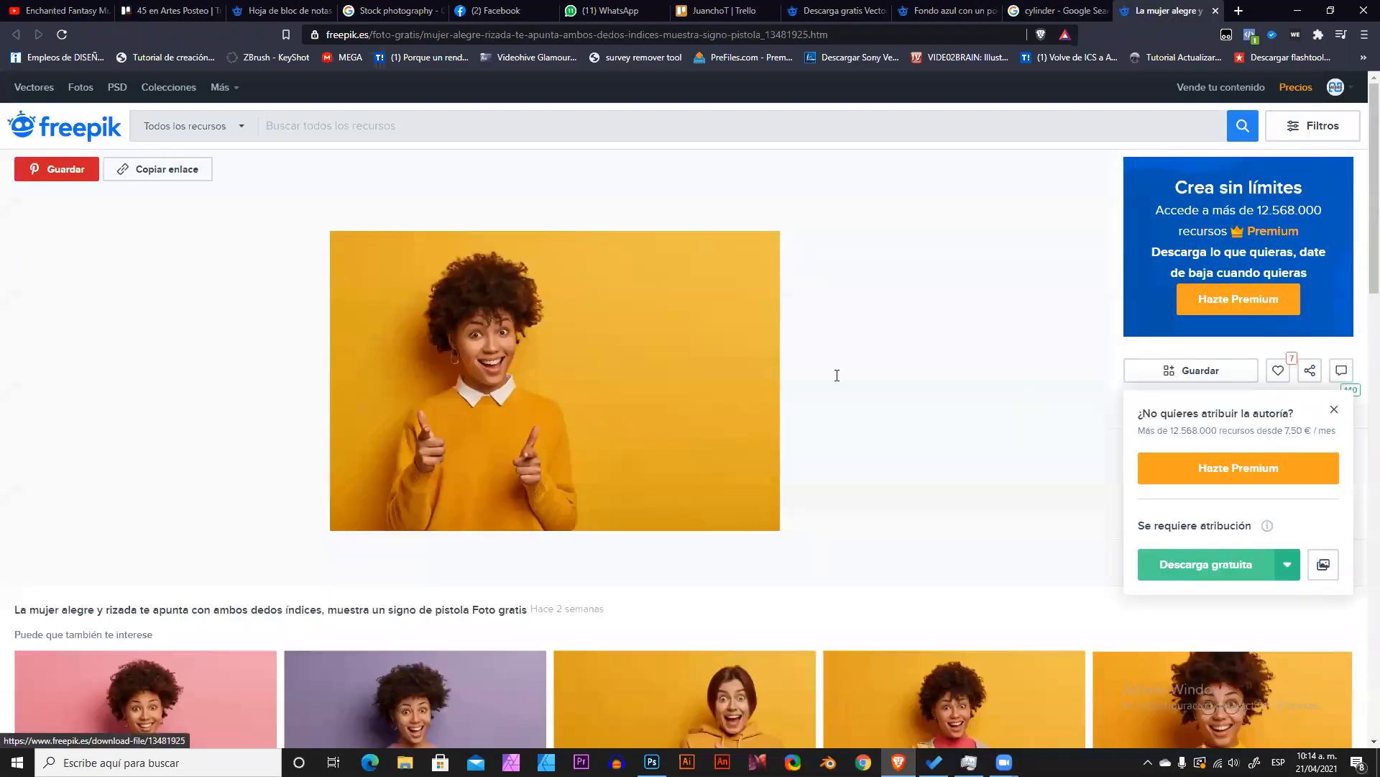
click(1197, 567)
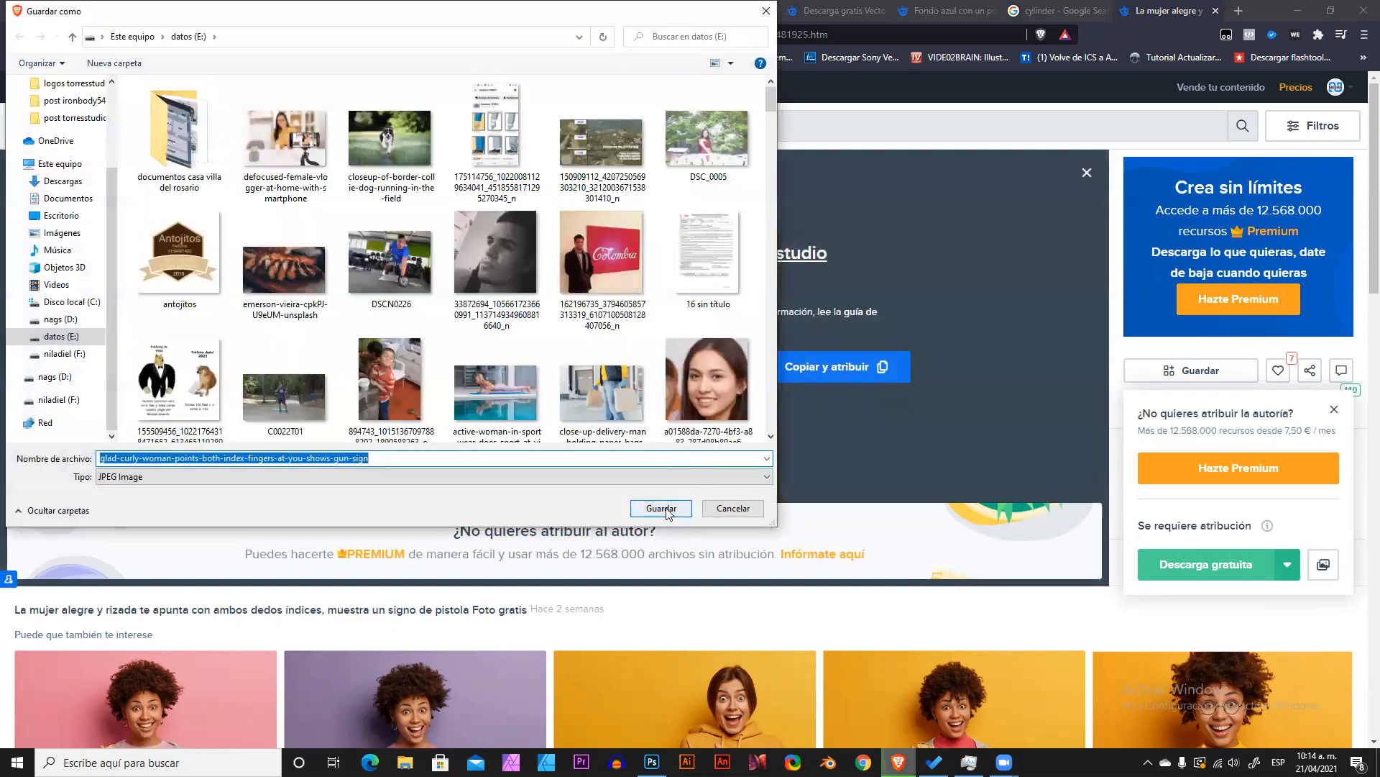
click(660, 509)
Copy the woman's preview image from the Freepik page, paste it into the Photoshop document, and align it with the canvas's lower edge.
key(alt+Tab)
key(alt+Tab)
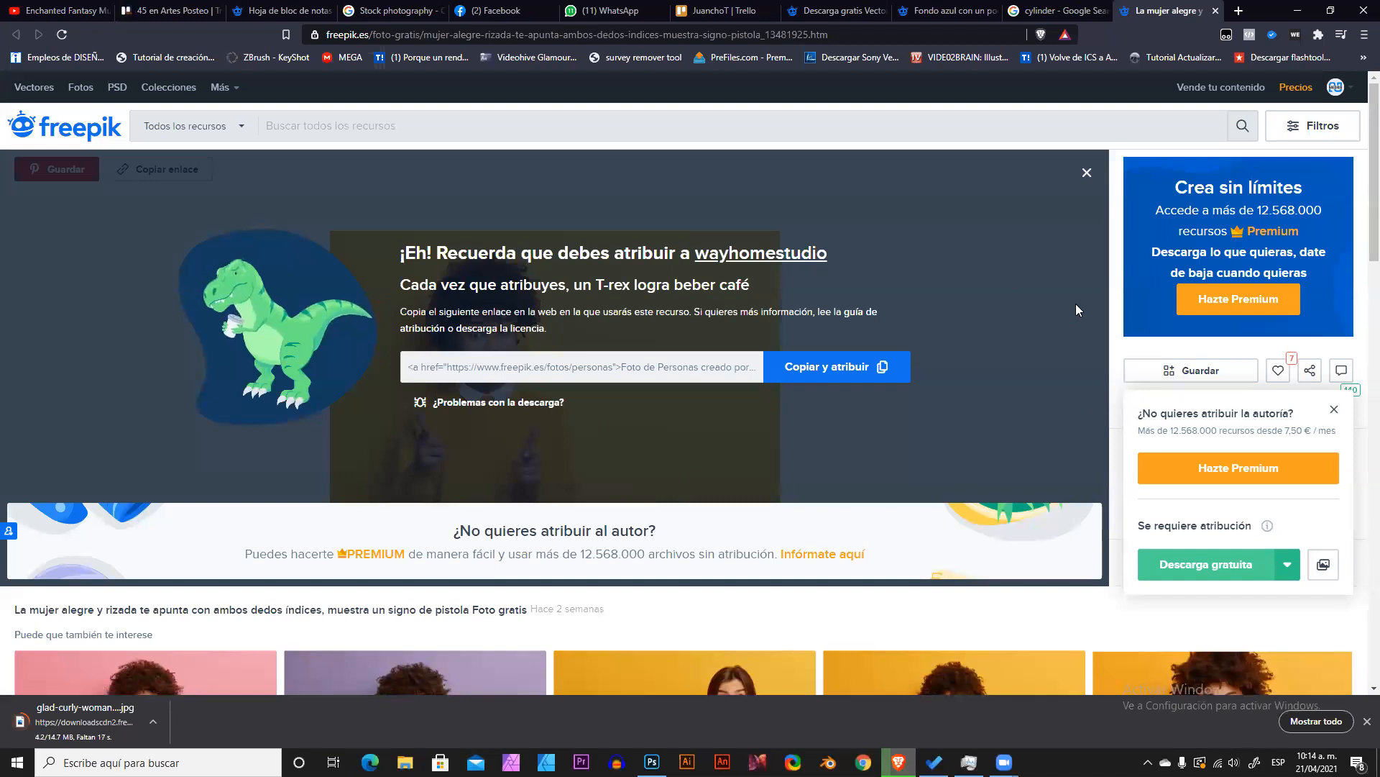
click(1087, 172)
right_click(576, 401)
click(622, 449)
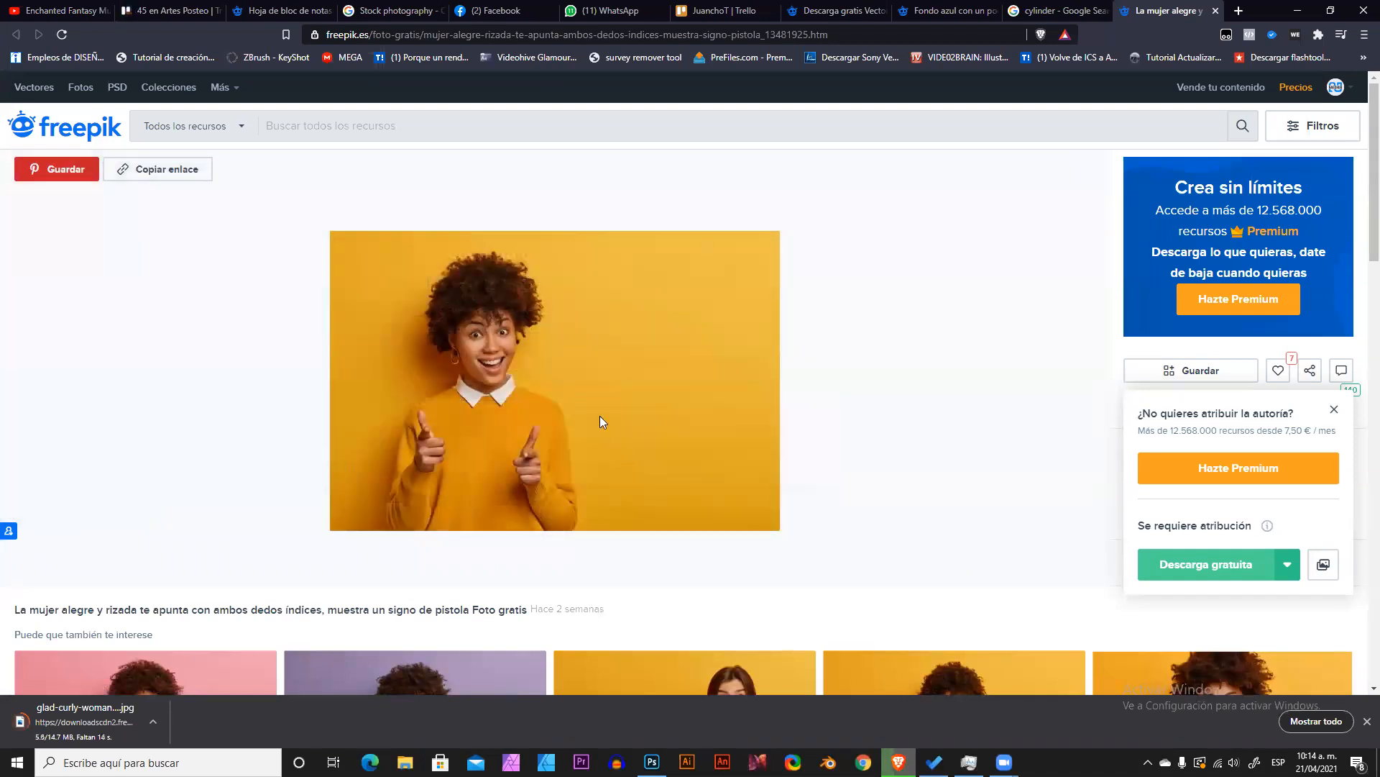
key(alt+Tab)
key(ctrl+v)
drag(534, 361, 529, 411)
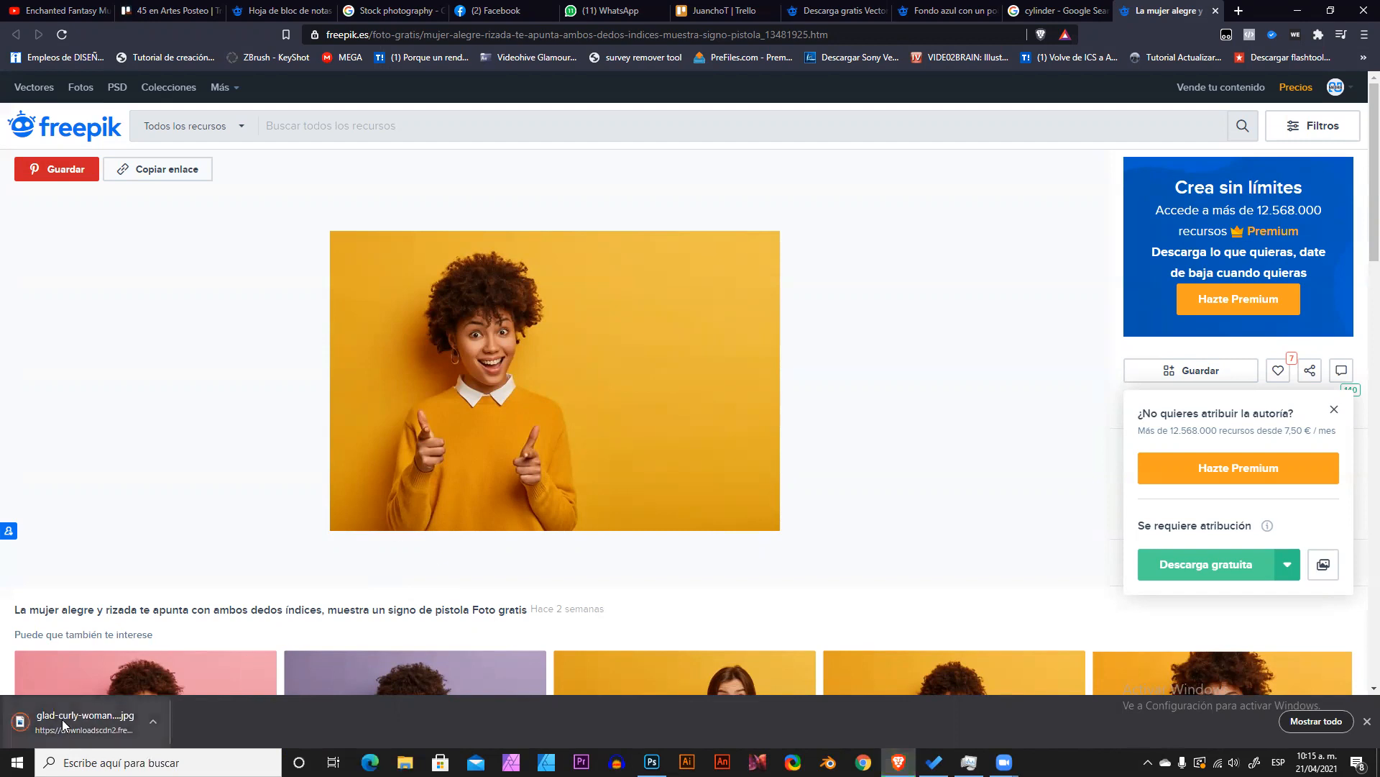
Place the downloaded glad-curly-woman JPG in the document and move it beside the pasted preview, to about X 291 px, Y 12 px.
drag(75, 716, 627, 458)
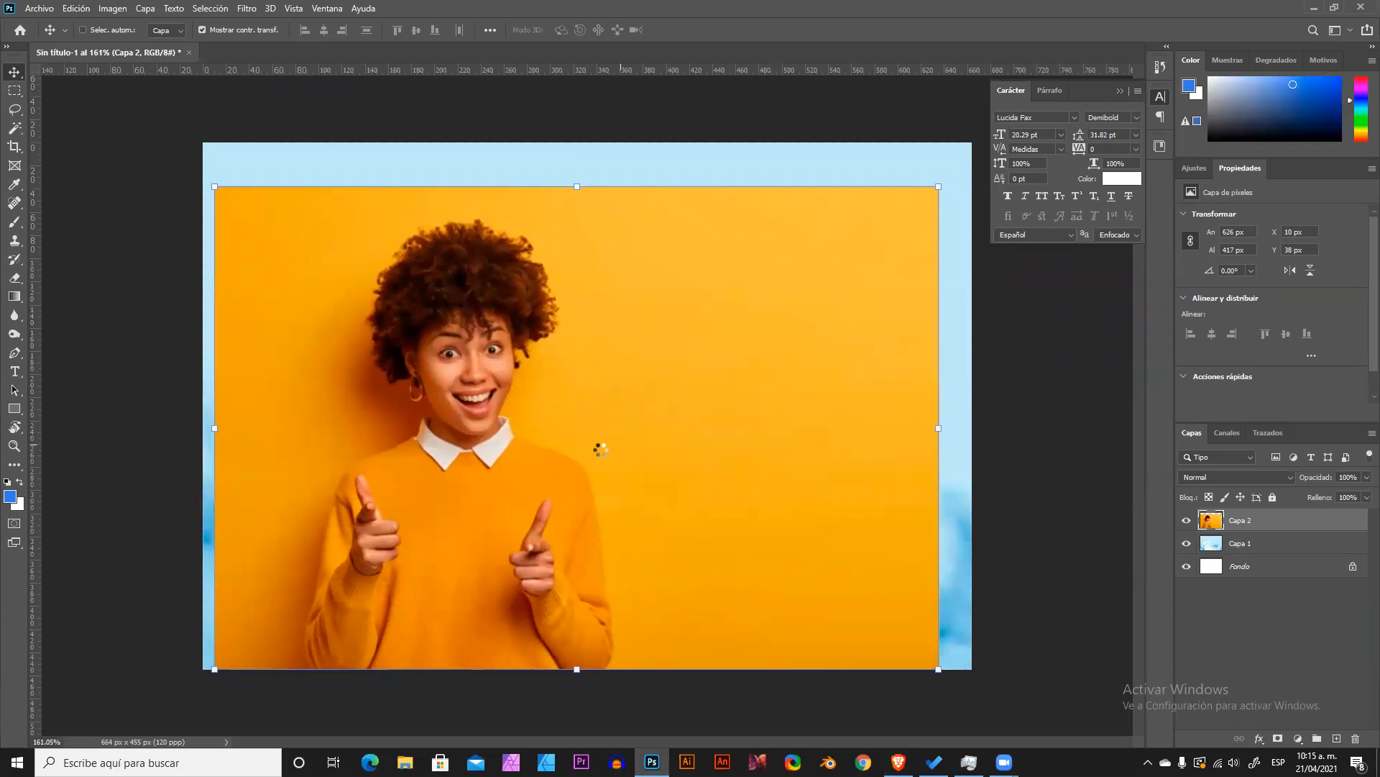
click(796, 31)
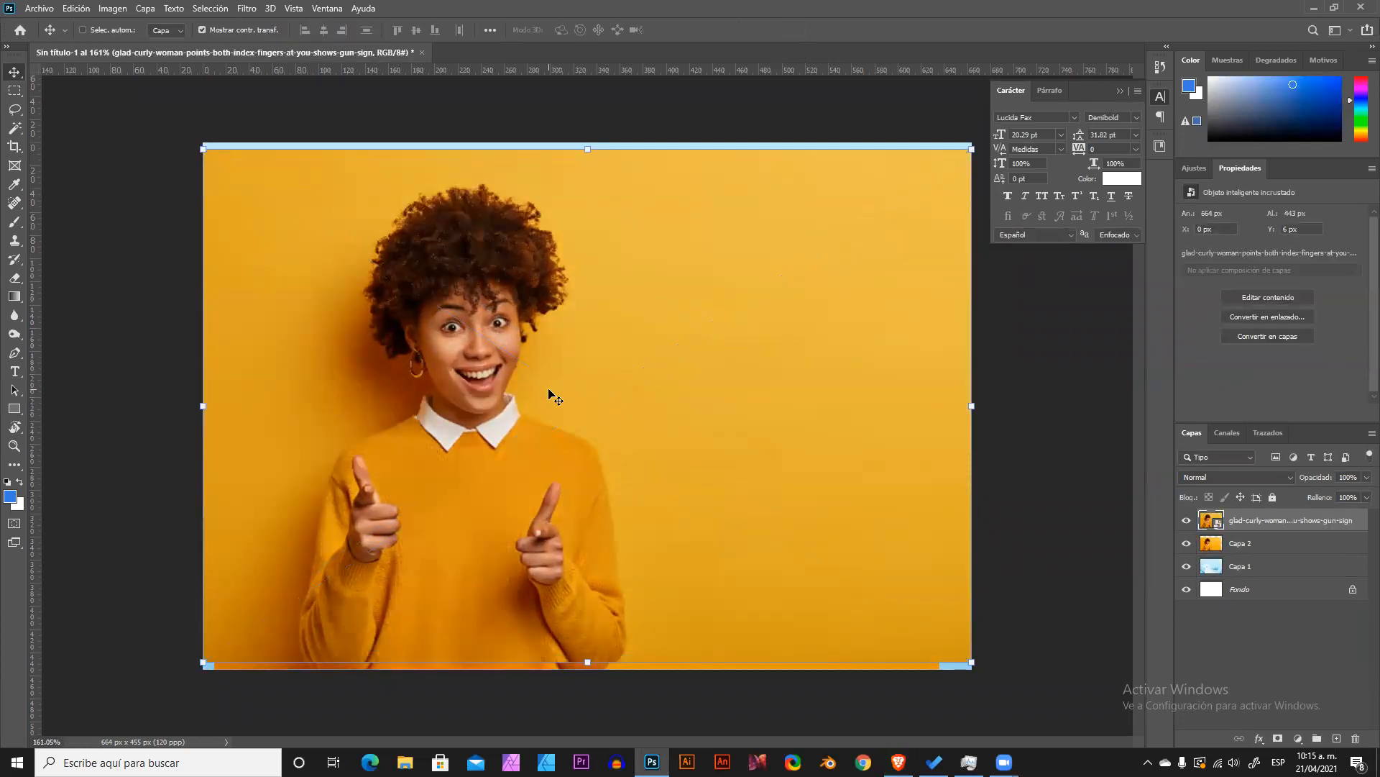
scroll(526, 348, down, 2)
drag(526, 348, 706, 356)
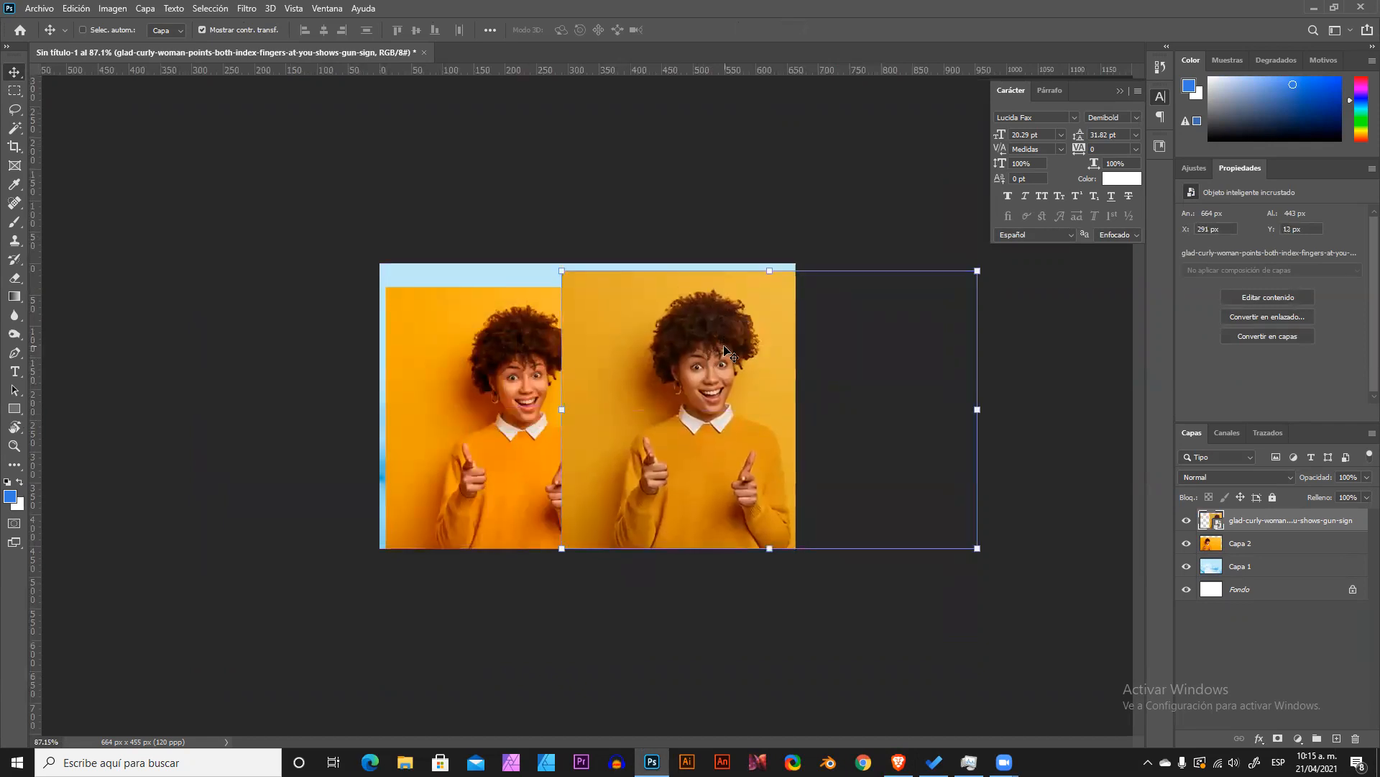
scroll(584, 409, up, 3)
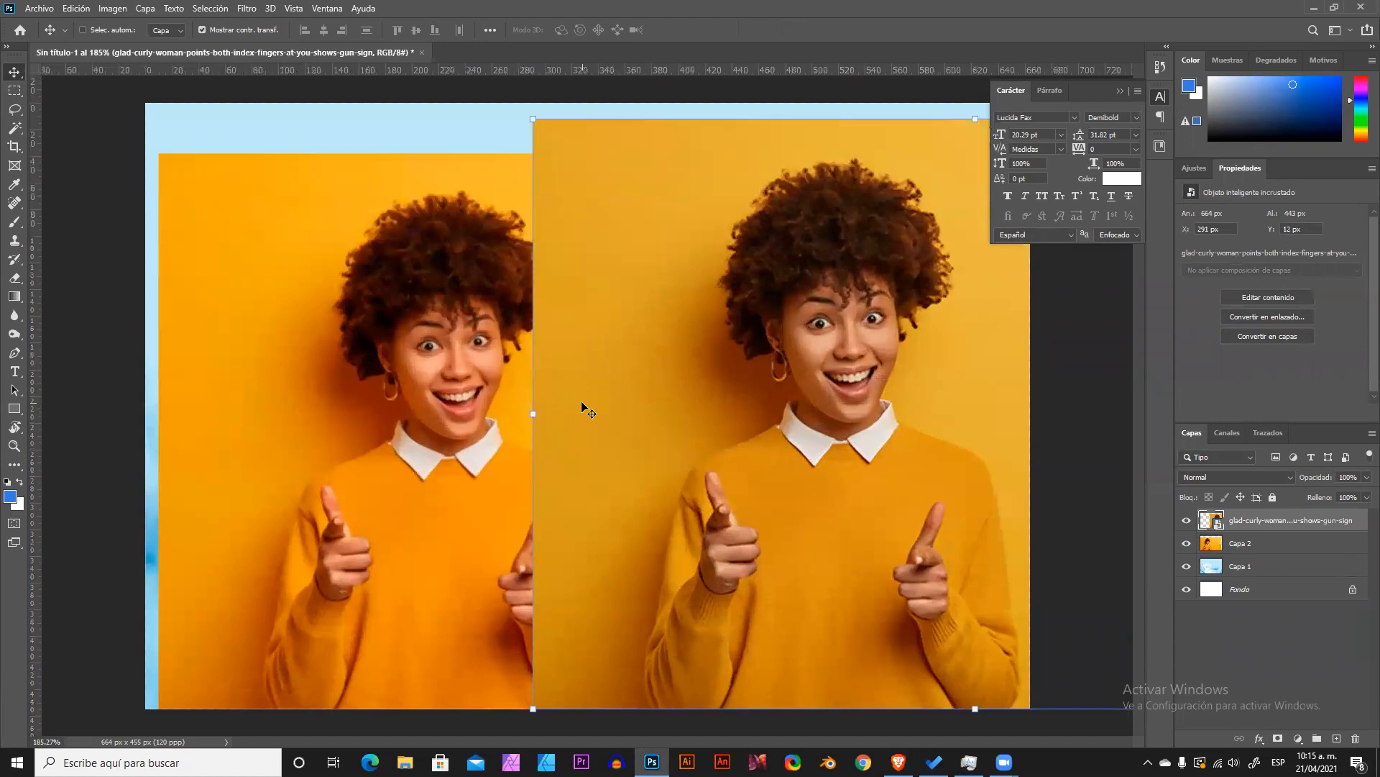
Create a new 1080 x 1080 px document at 120 pixels/inch.
scroll(584, 408, down, 2)
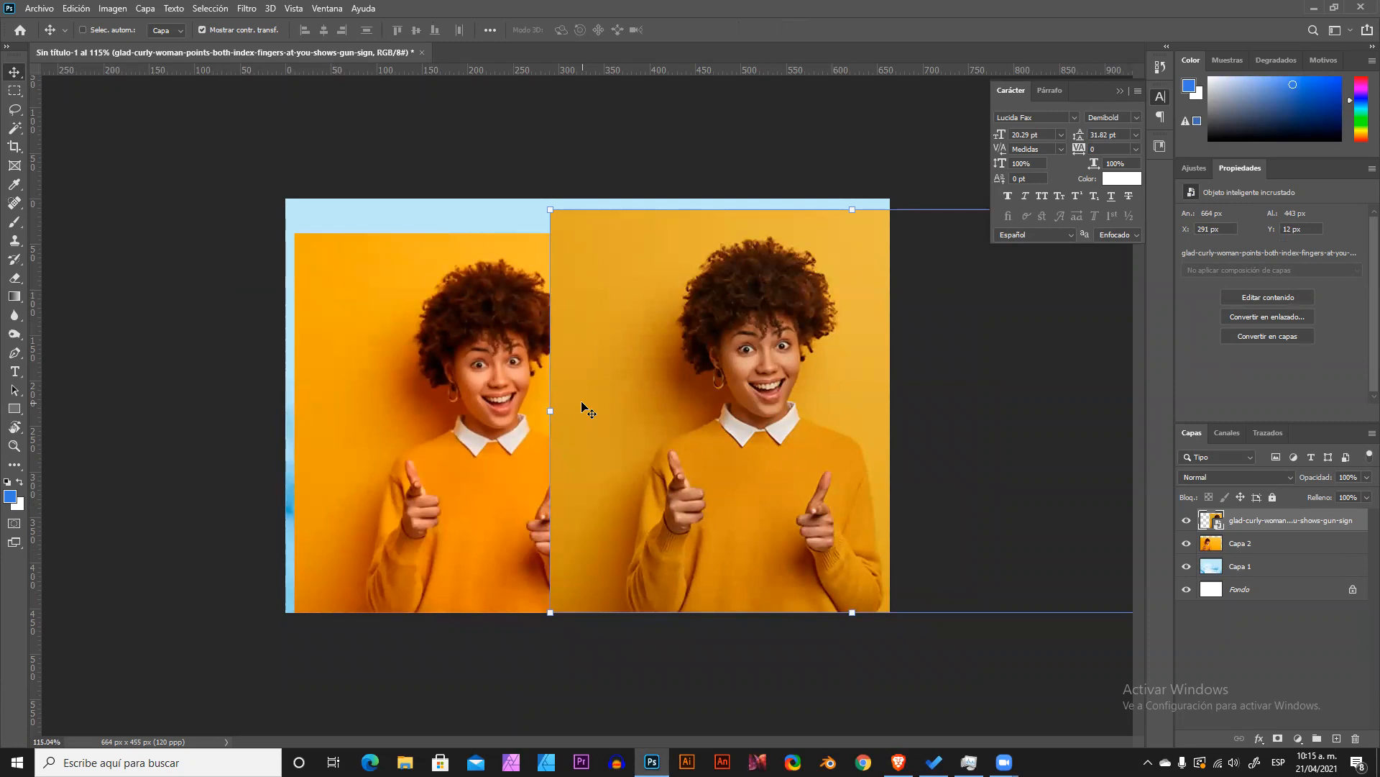
scroll(583, 409, down, 1)
scroll(584, 408, down, 1)
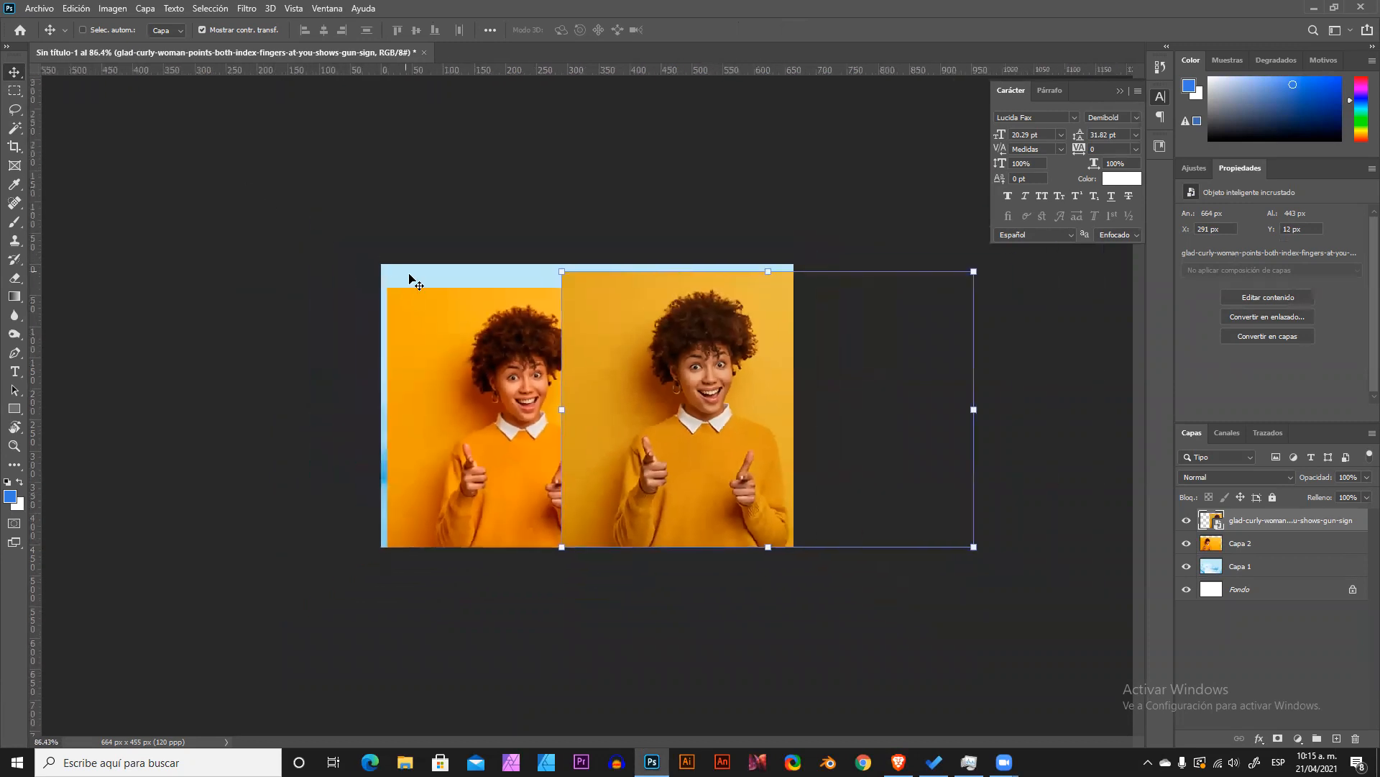
click(44, 10)
click(40, 24)
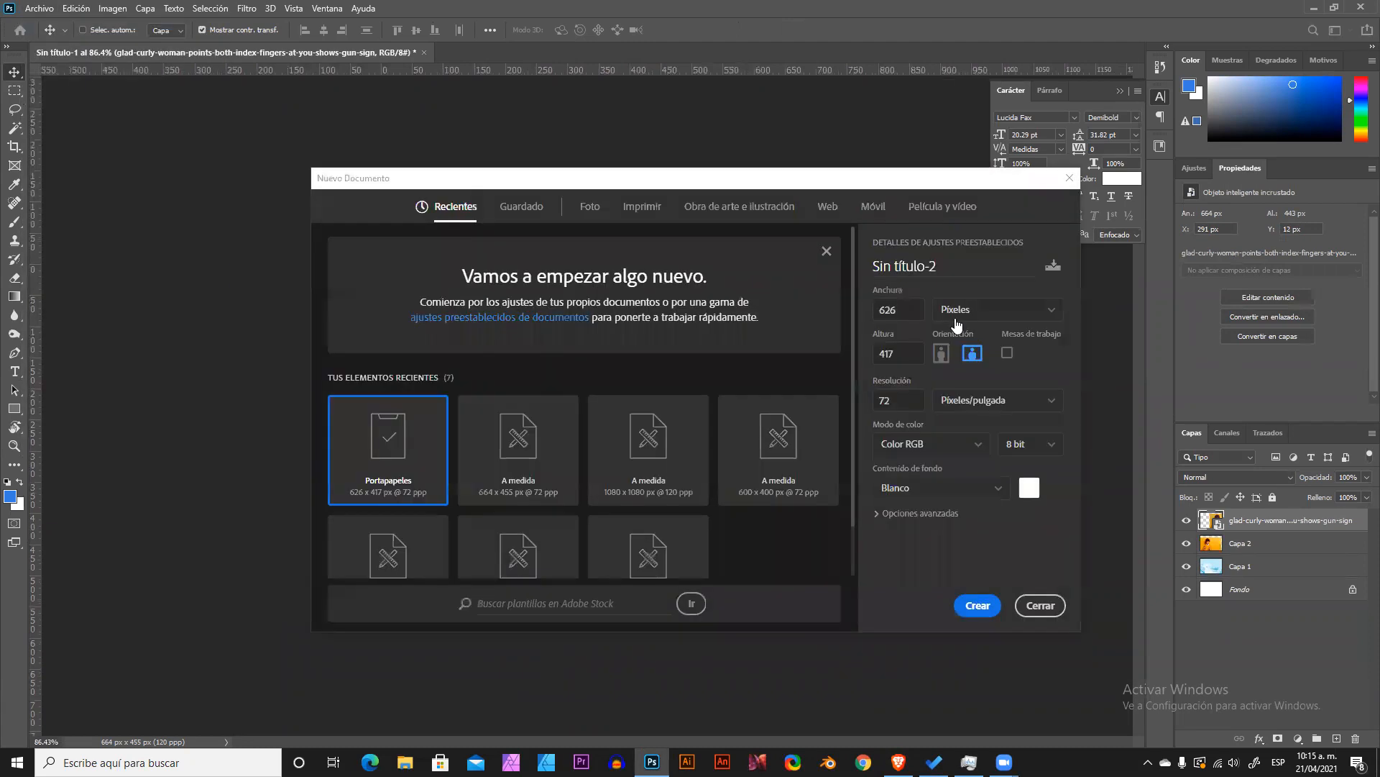
double_click(909, 310)
key(Tab)
key(Tab)
key(Tab)
text(120)
key(Return)
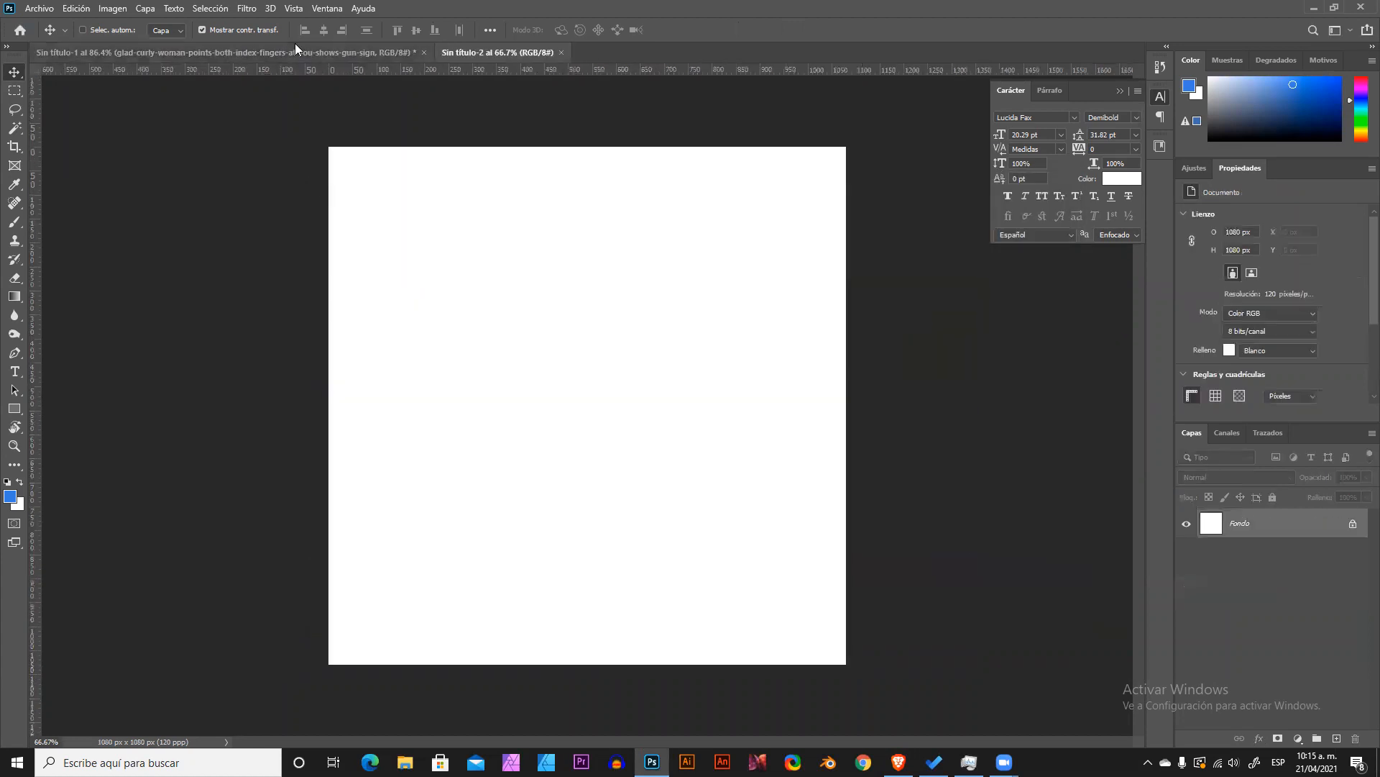
Place the downloaded glad-curly-woman JPG in the new document, scaled to fill the canvas height, and shift it to about X -68 px.
key(alt+Tab)
drag(79, 721, 585, 495)
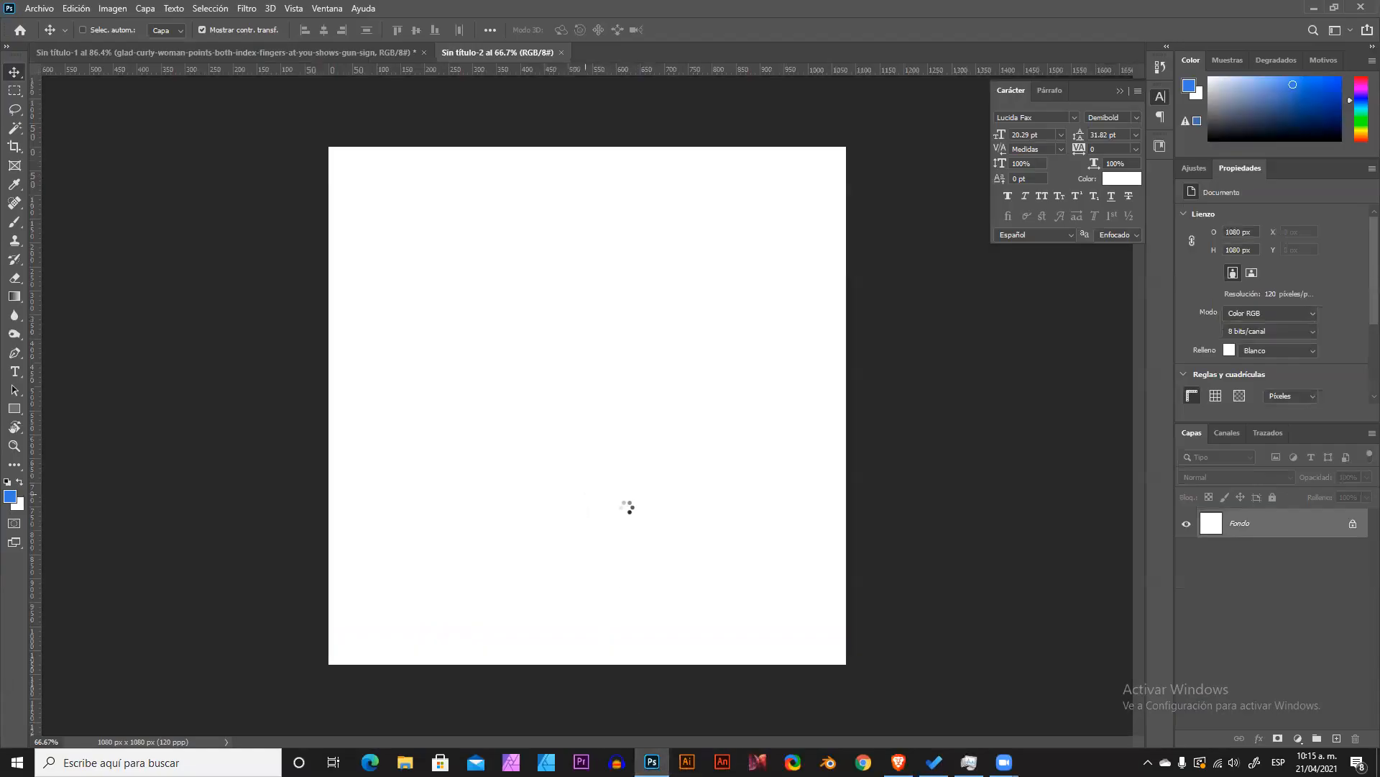
drag(846, 577, 976, 665)
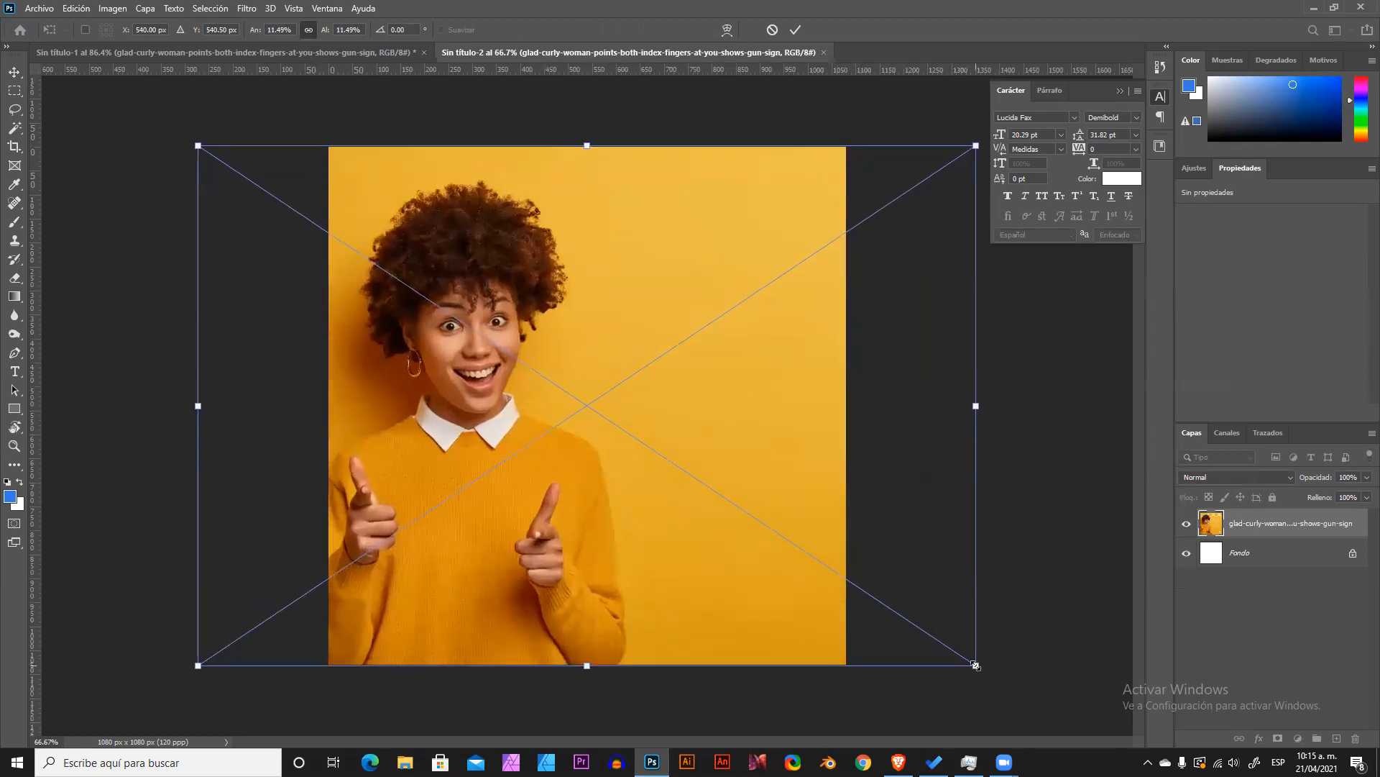
key(Return)
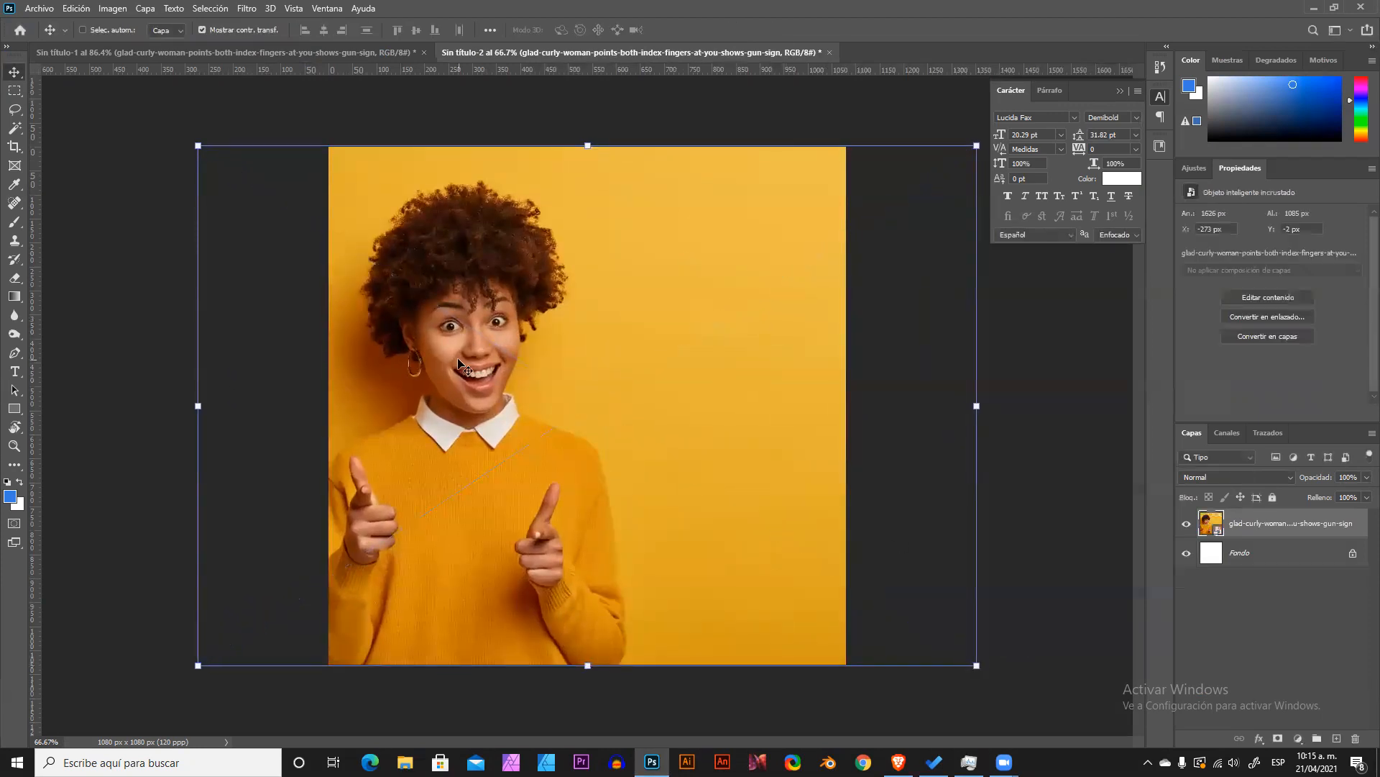
drag(458, 360, 561, 369)
Copy the woman's preview image from the Freepik page and paste it into the 1080 px document, against the canvas's lower edge.
click(314, 54)
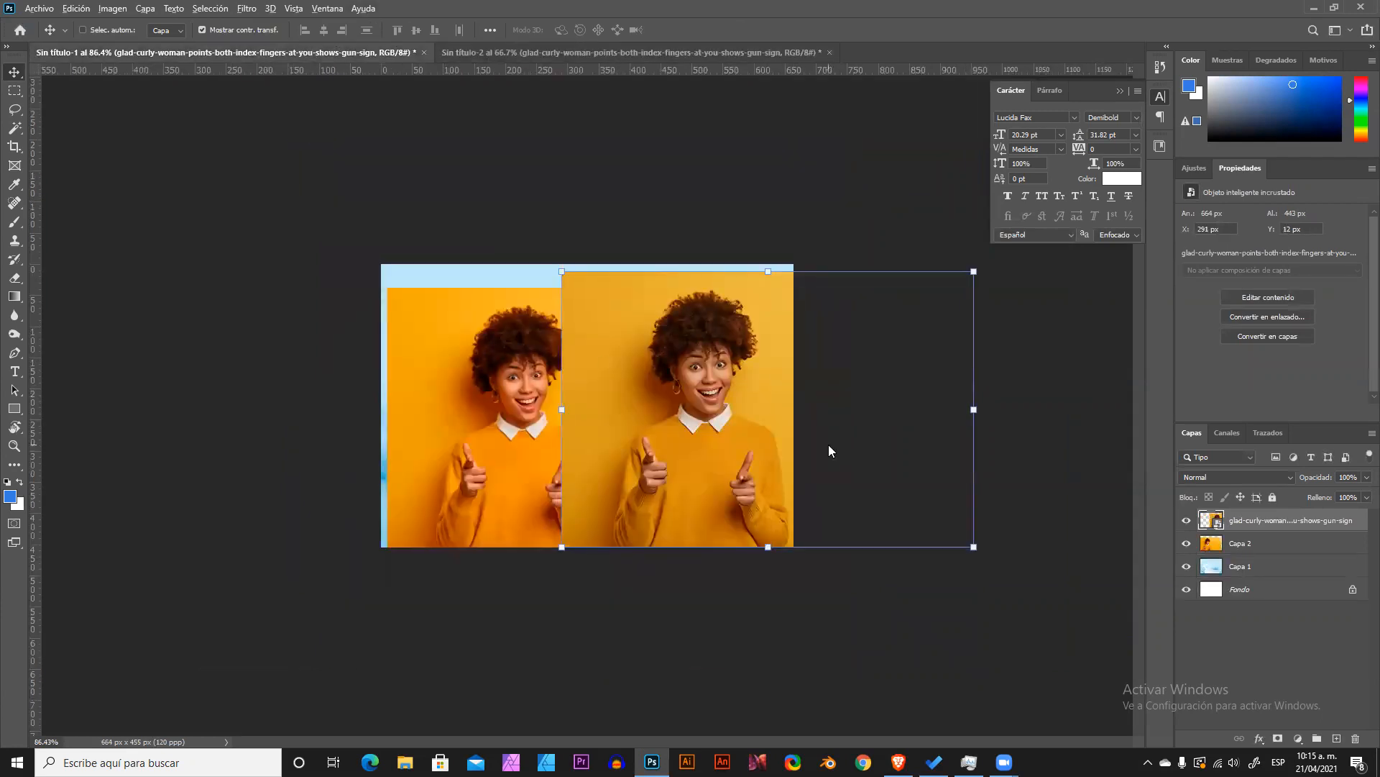
key(alt+Tab)
right_click(577, 291)
click(643, 329)
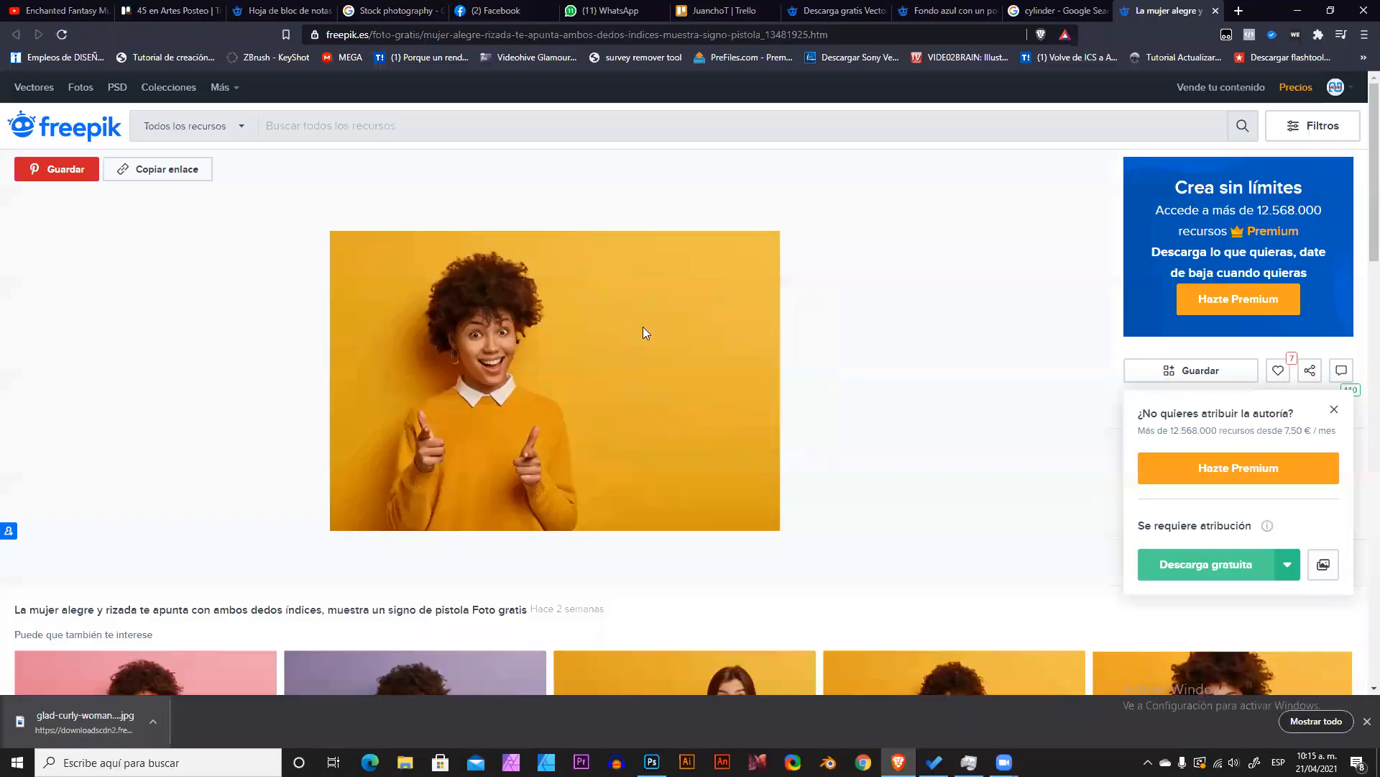
key(alt+Tab)
key(ctrl+Tab)
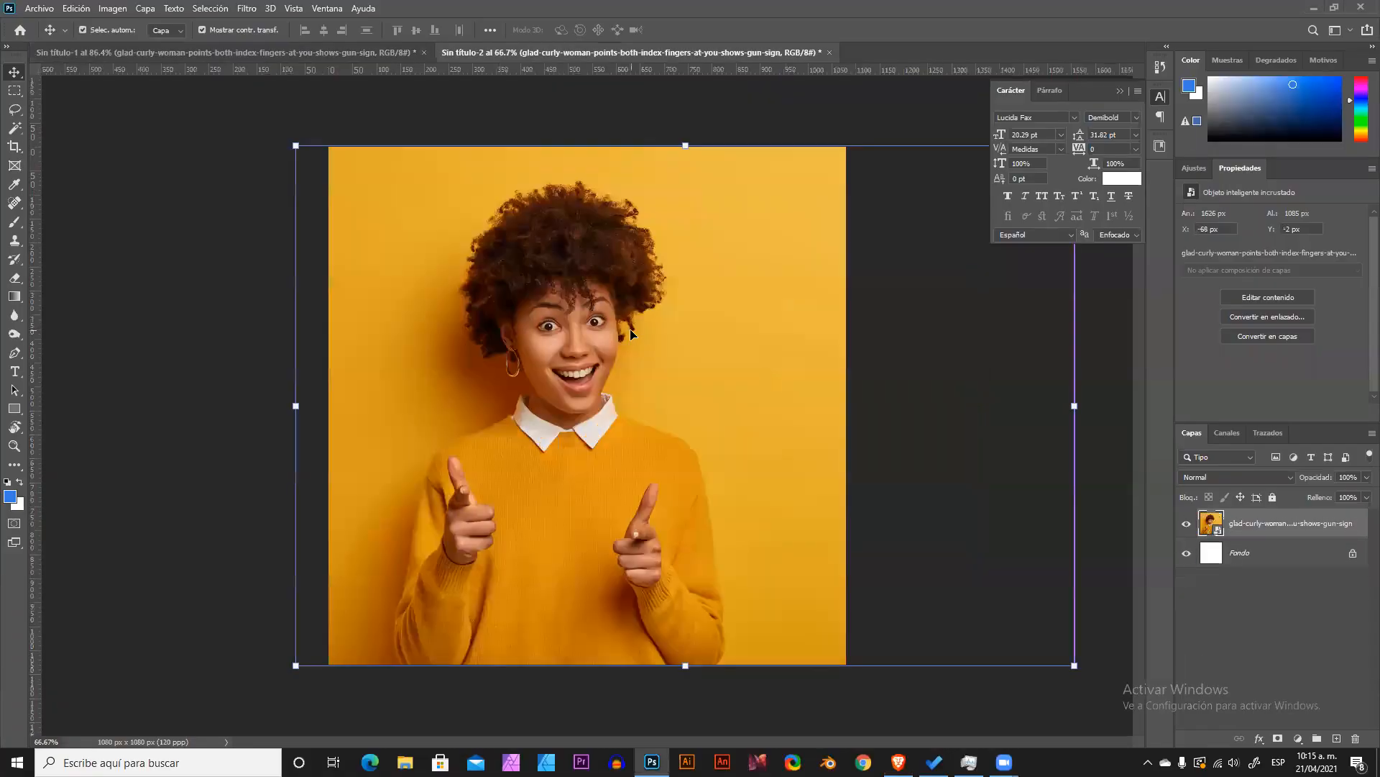
key(ctrl+v)
drag(616, 360, 685, 575)
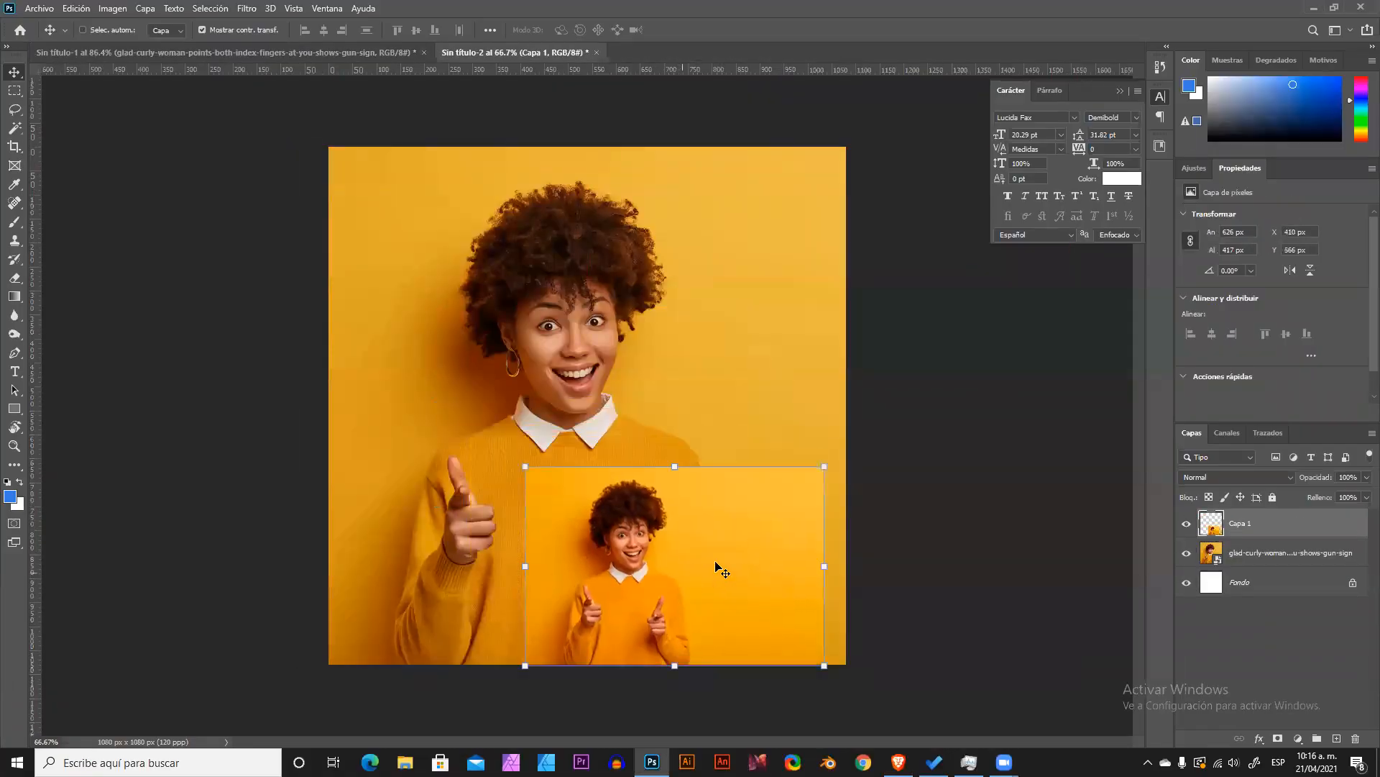
Enlarge the pasted preview image to about 1610 x 1072 px so it covers the canvas.
drag(527, 470, 314, 361)
click(784, 29)
drag(823, 335, 1098, 152)
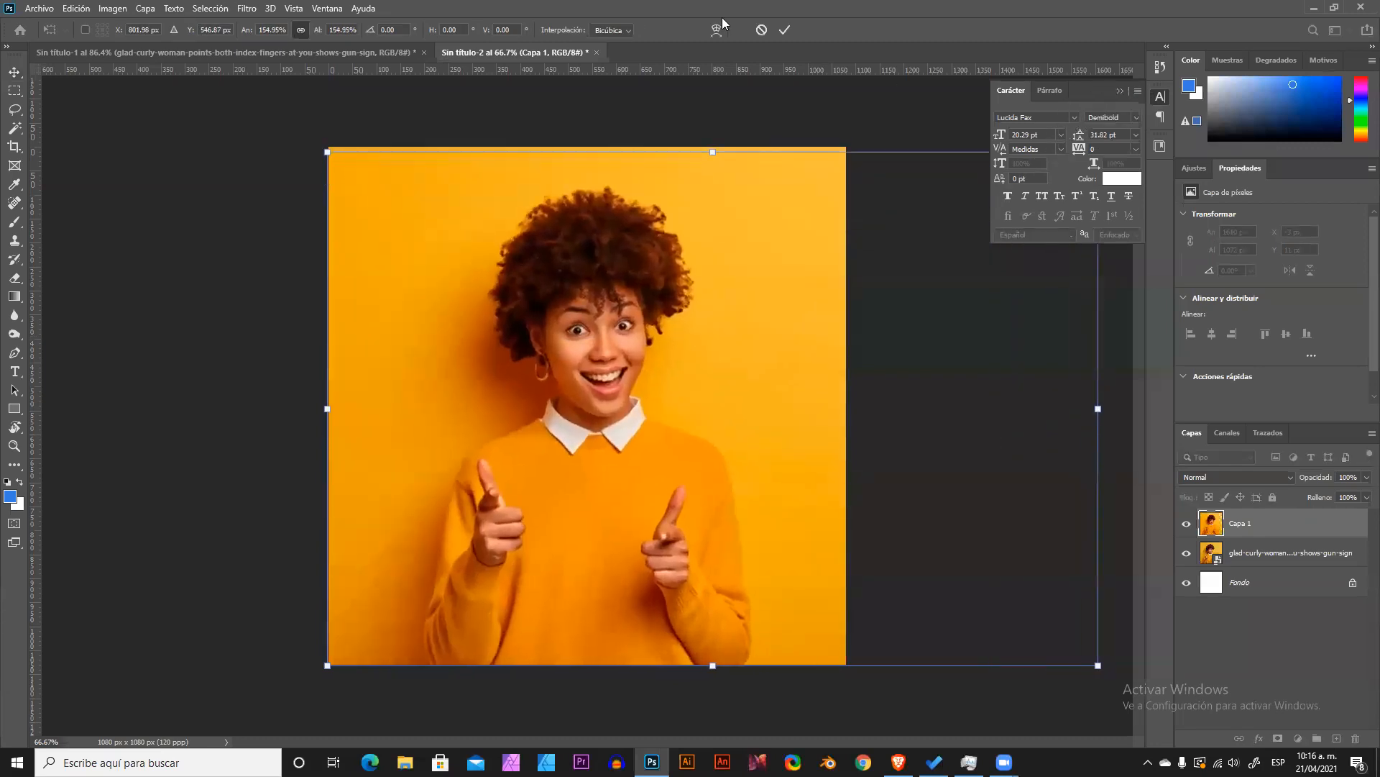
click(786, 30)
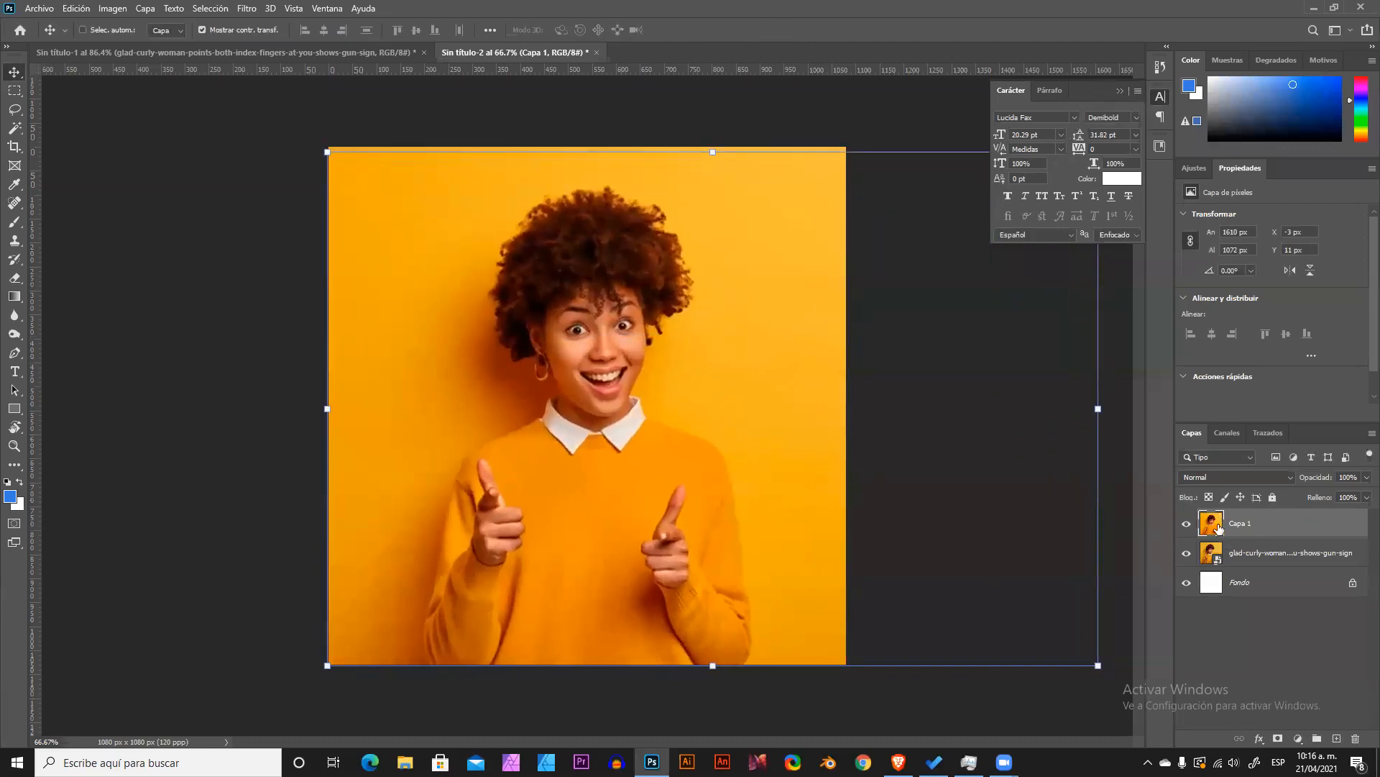
Shift the enlarged preview to about X 483 px to compare it with the downloaded photo, and choose the Quick Selection tool.
click(1186, 528)
drag(507, 407, 738, 409)
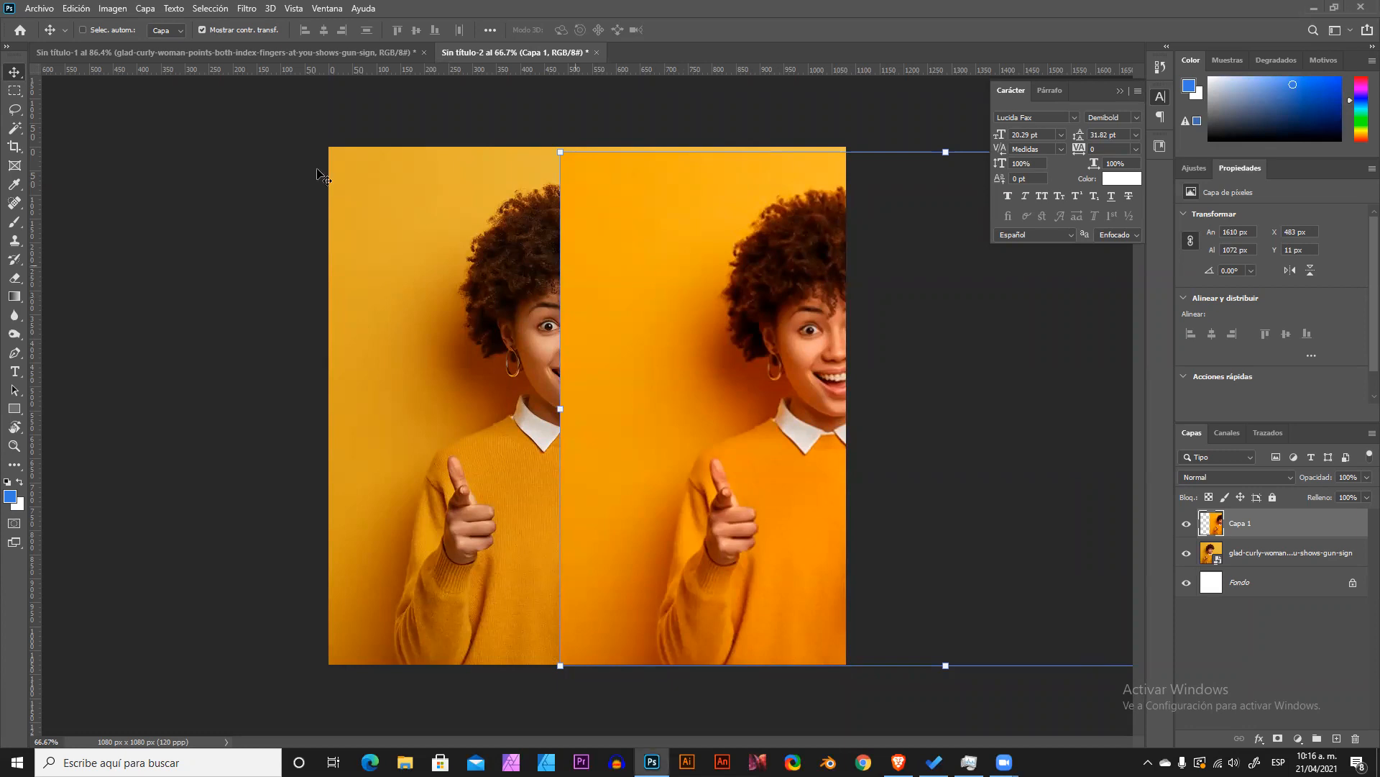
right_click(15, 76)
click(18, 130)
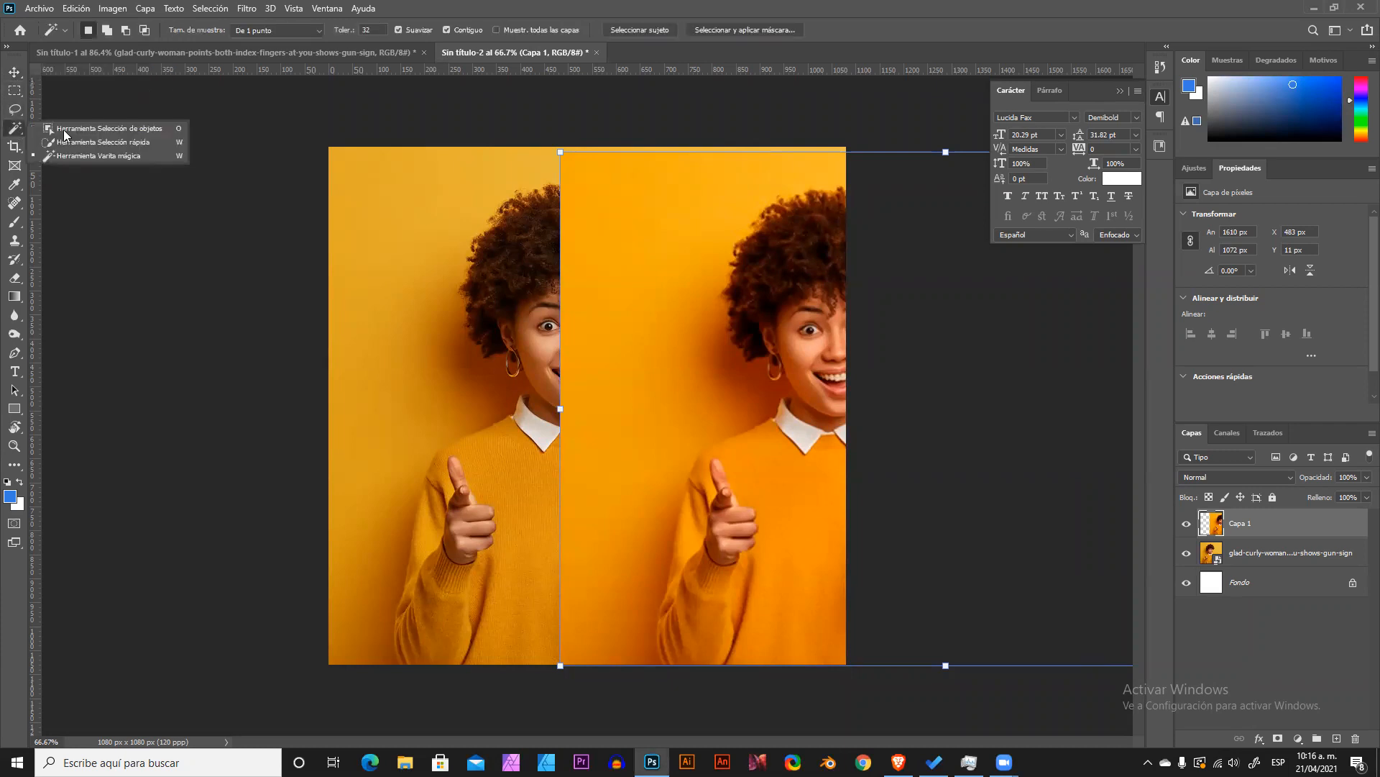
click(123, 143)
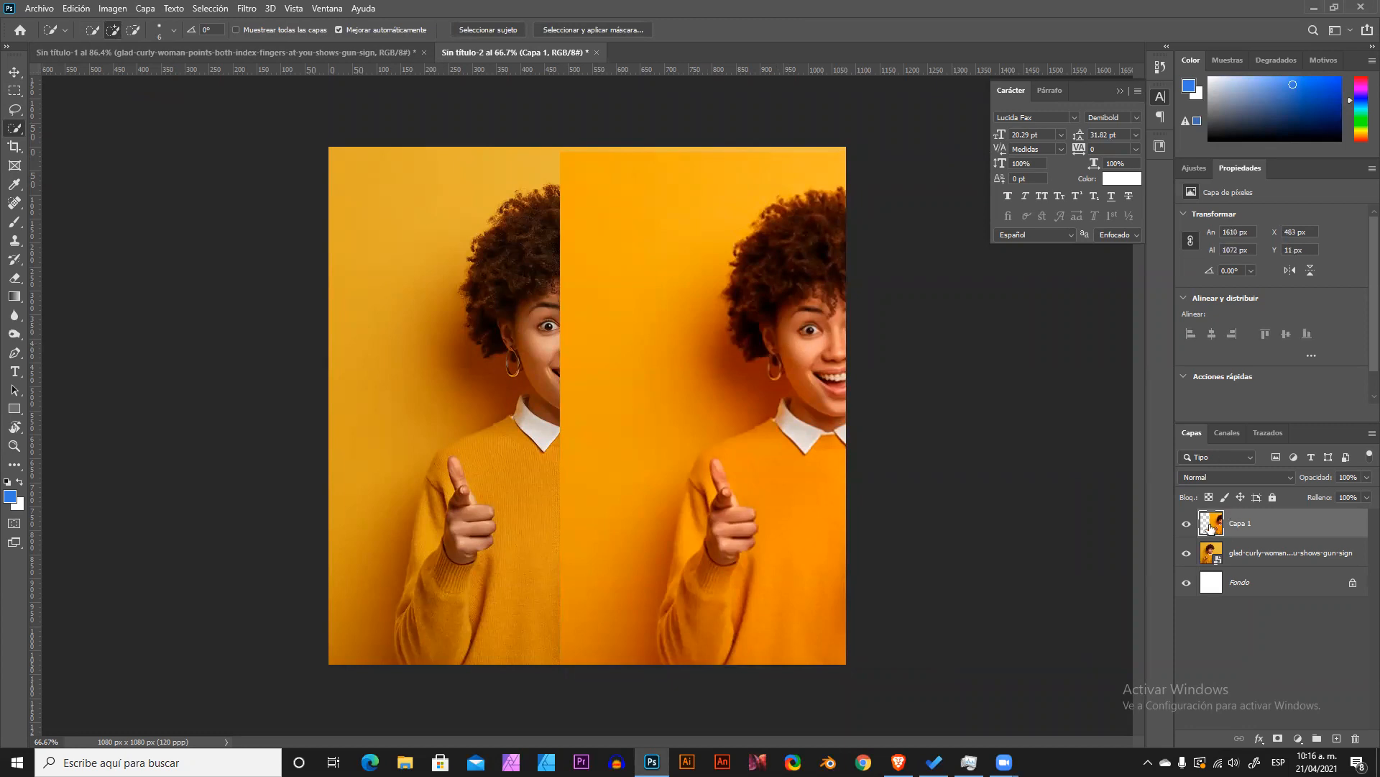
Move the preview layer back over the downloaded photo and enlarge it to about 1630 x 1085 px so it covers the whole canvas.
key(v)
drag(855, 380, 624, 364)
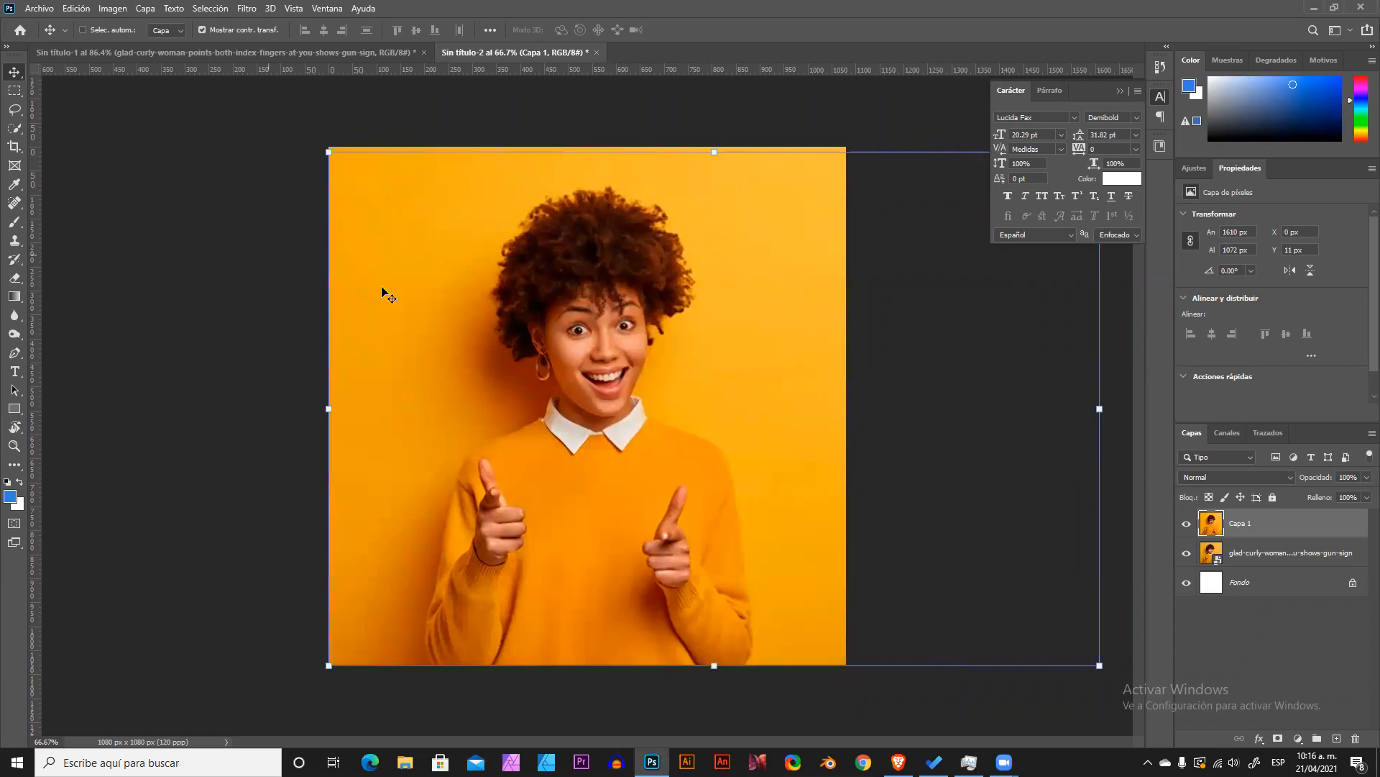
scroll(512, 314, up, 1)
drag(302, 127, 292, 119)
click(785, 30)
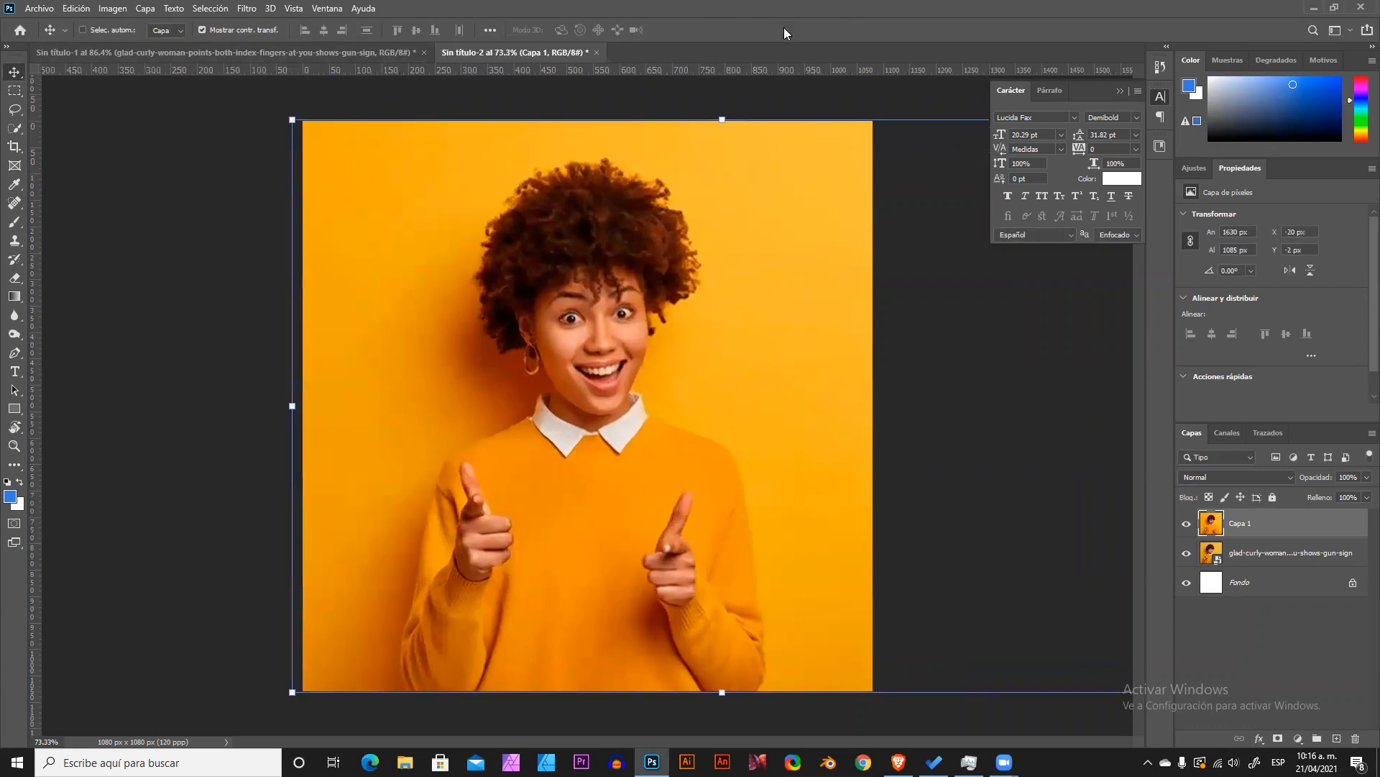
Try to select the woman on the preview layer with the Quick Selection tool, and clear the selection.
right_click(10, 132)
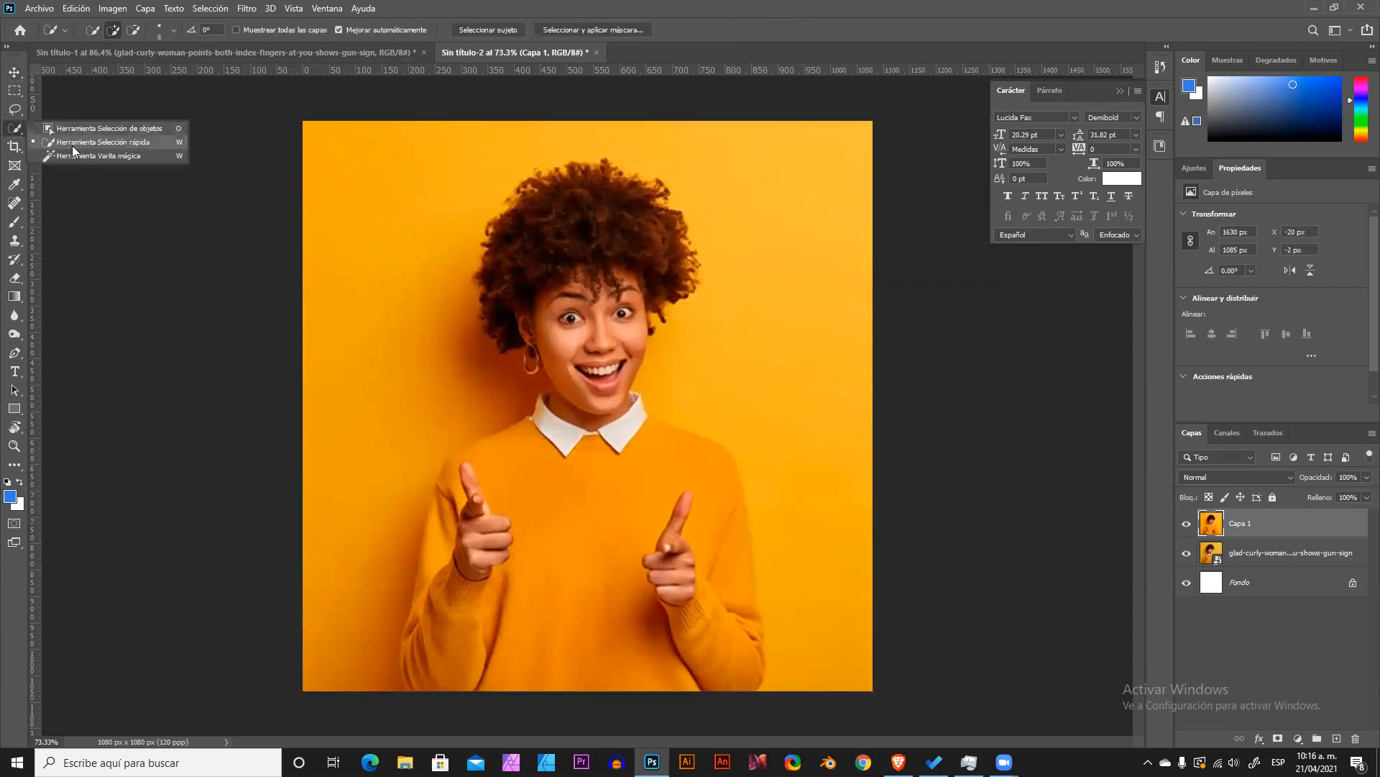
click(80, 141)
mouse_move(604, 464)
mouse_down()
mouse_move(486, 512)
mouse_move(473, 653)
mouse_move(488, 516)
mouse_move(466, 475)
mouse_move(464, 587)
mouse_move(472, 553)
mouse_move(536, 492)
mouse_move(644, 445)
mouse_move(718, 531)
mouse_move(714, 671)
mouse_move(557, 404)
mouse_up()
scroll(557, 405, up, 2)
scroll(498, 214, up, 1)
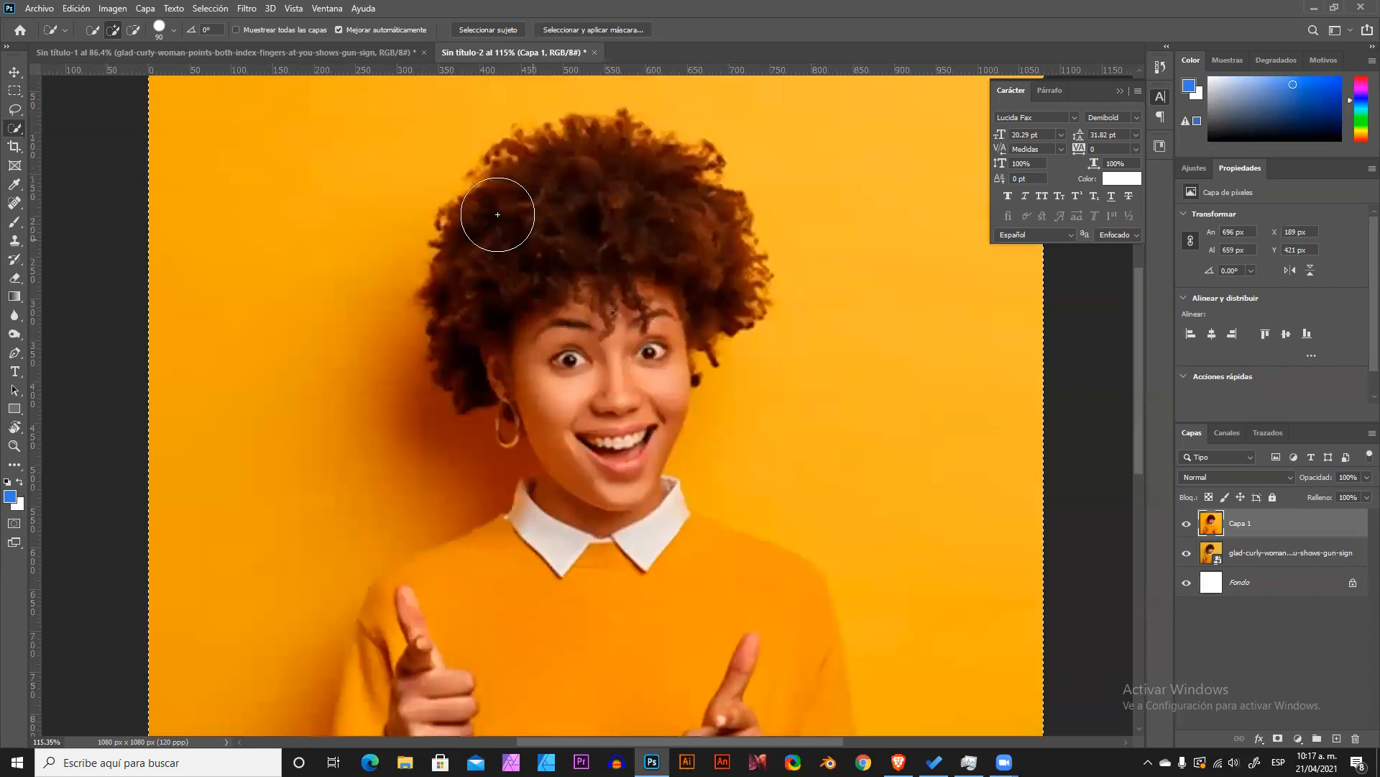
scroll(526, 234, down, 2)
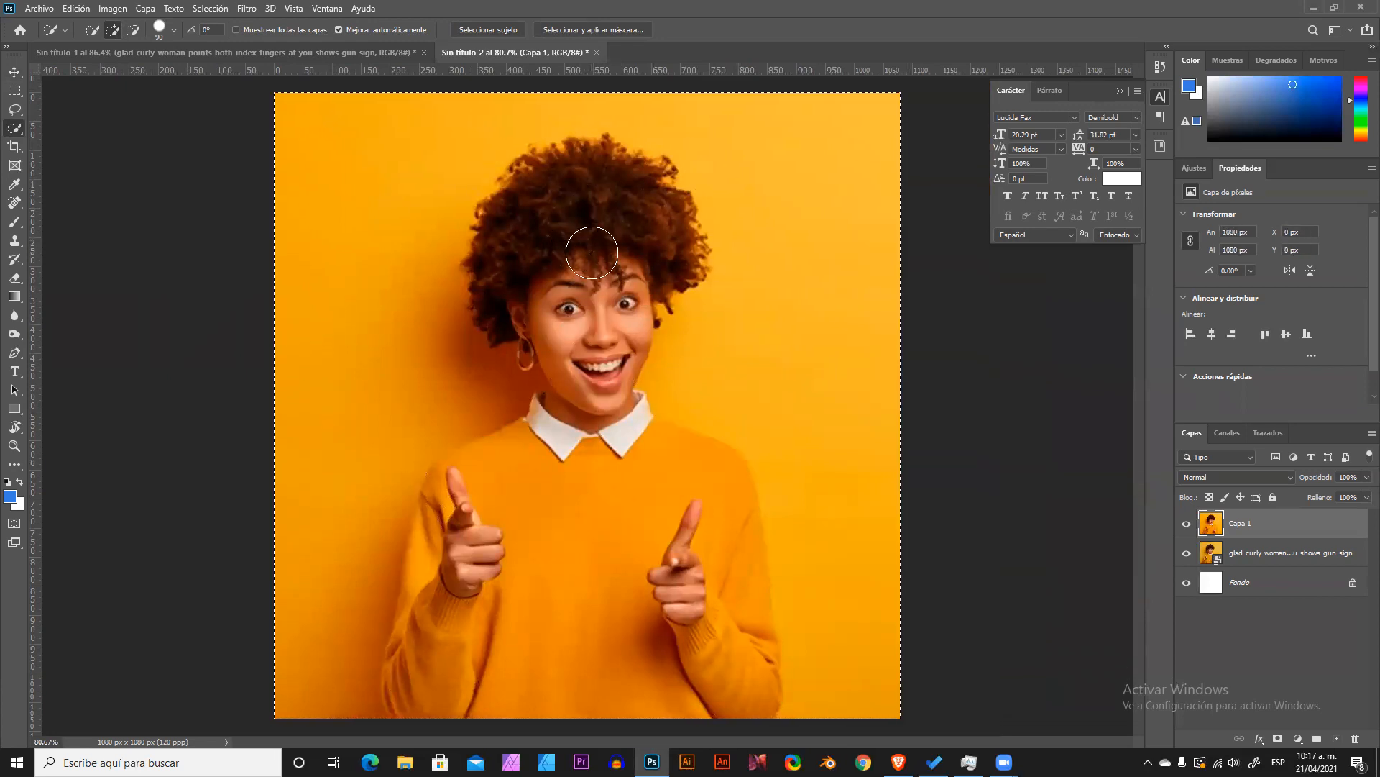
key(ctrl+d)
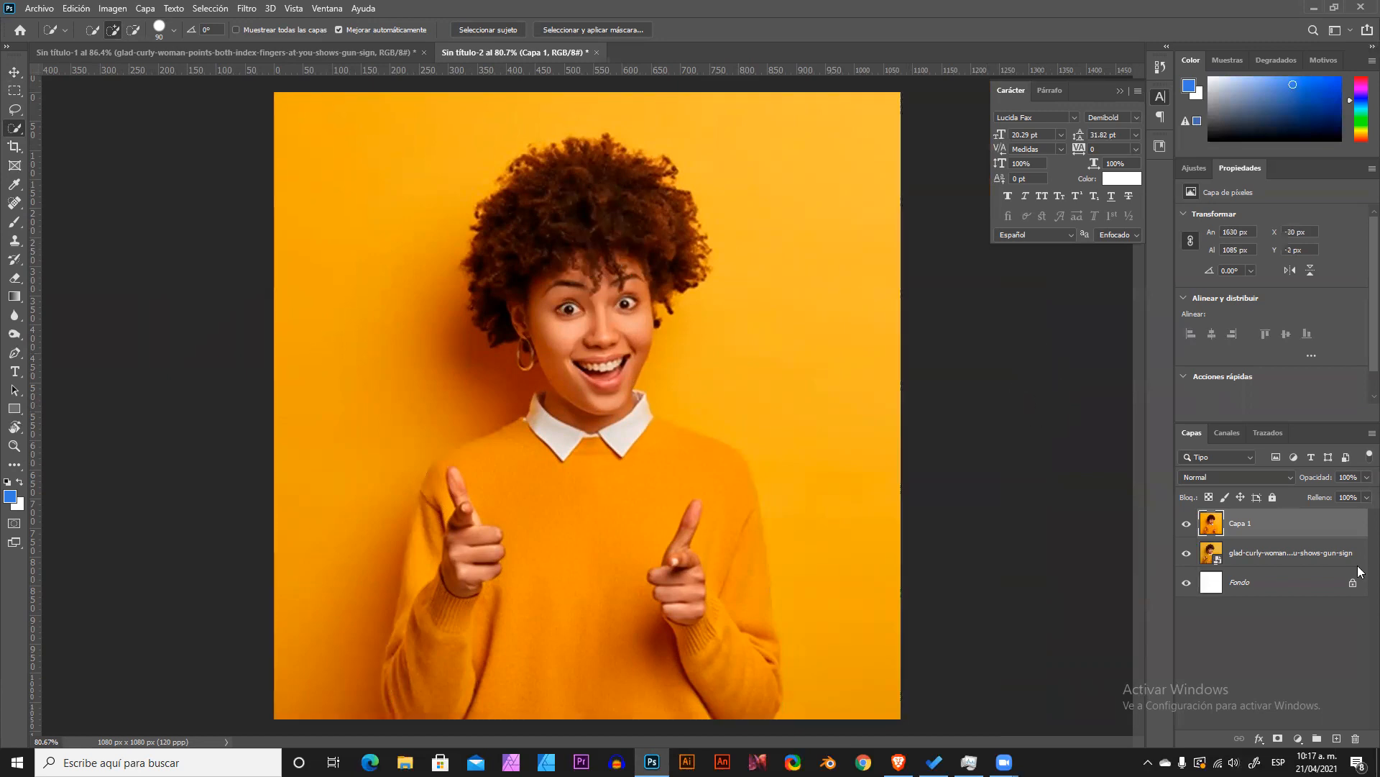
Hide the preview layer Capa 1 and quick-select the woman's hair and face on the downloaded photo layer.
click(1186, 527)
click(1242, 553)
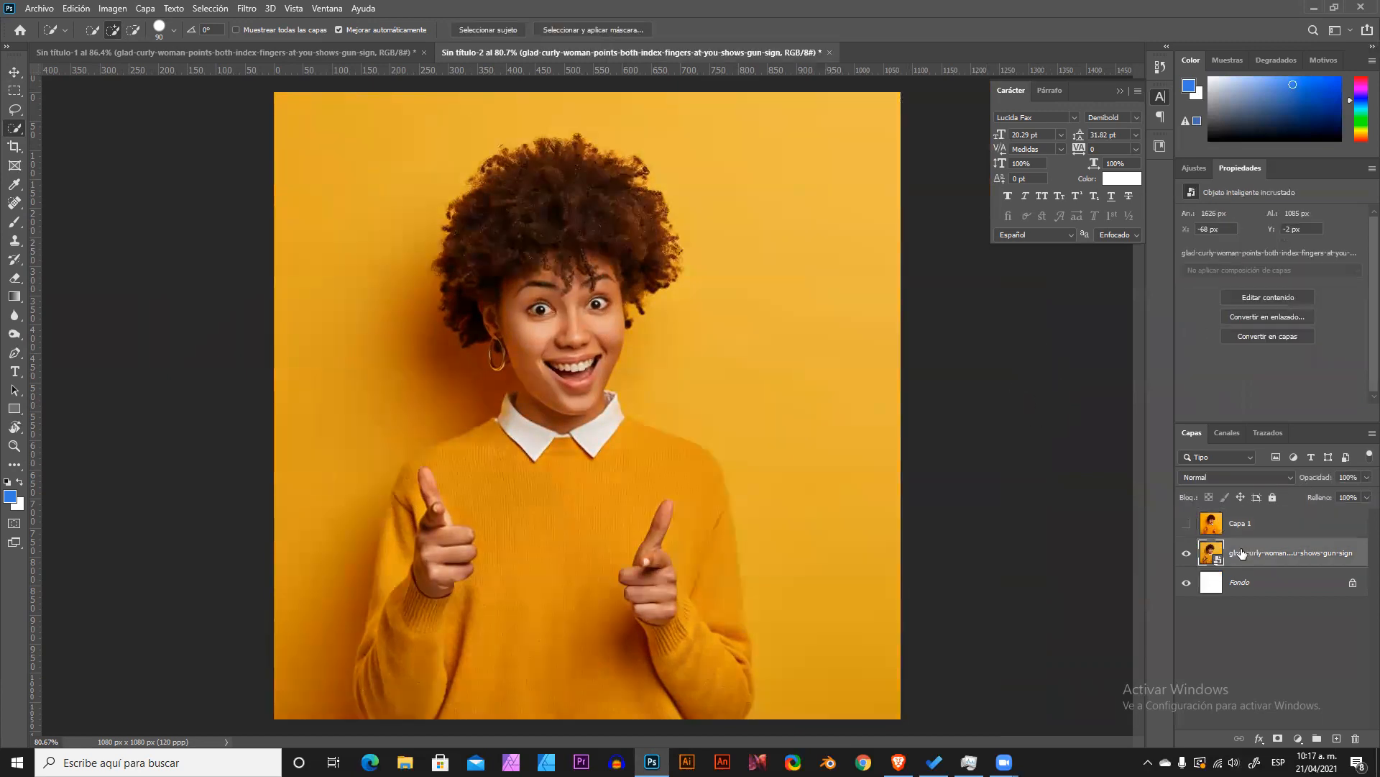
key(ctrl+minus)
mouse_move(575, 238)
mouse_down()
mouse_move(511, 289)
mouse_move(522, 301)
mouse_move(506, 319)
mouse_move(586, 320)
mouse_move(574, 431)
mouse_up()
scroll(553, 355, up, 2)
scroll(574, 431, down, 3)
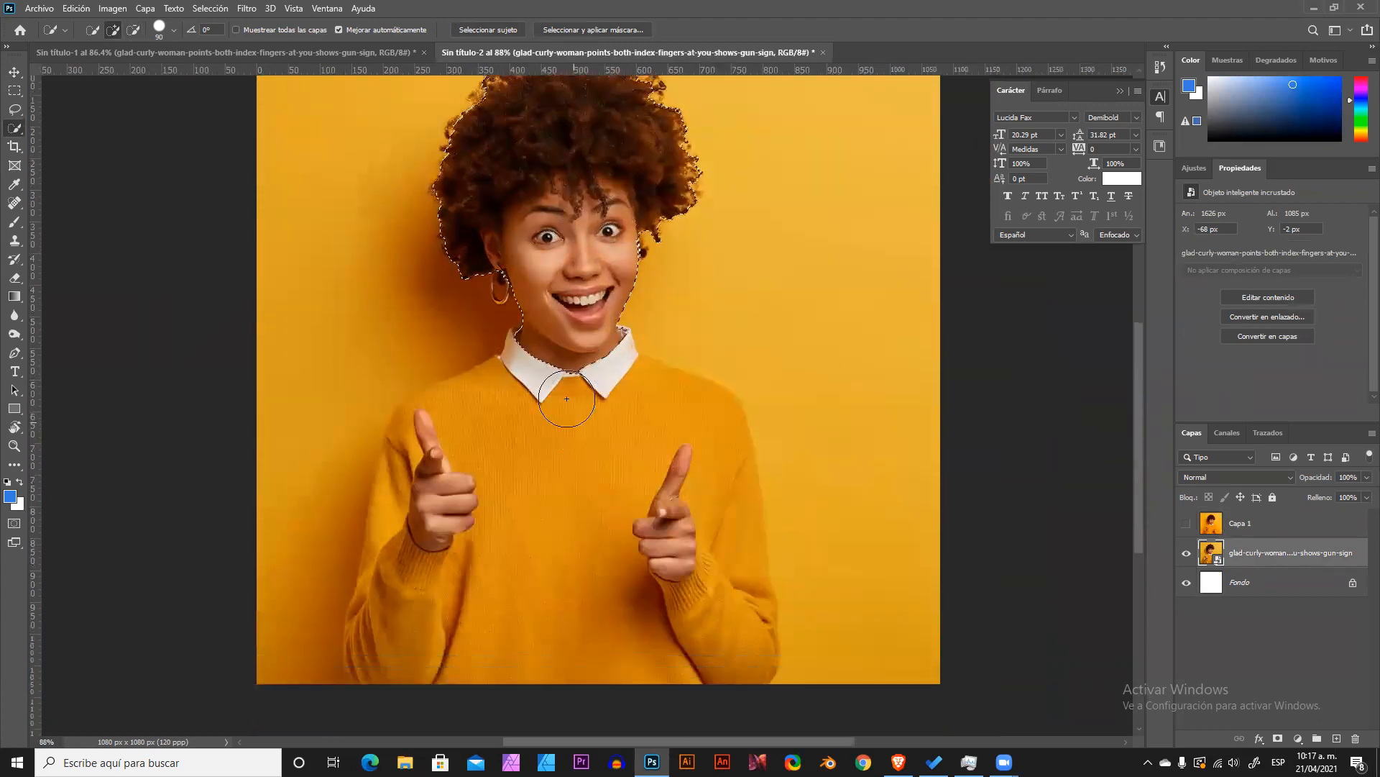
Extend the quick selection over the woman's collar, sweater, hands and both arms.
mouse_move(568, 317)
mouse_down()
mouse_move(539, 376)
mouse_move(450, 442)
mouse_move(431, 532)
mouse_move(402, 396)
mouse_move(431, 363)
mouse_move(413, 453)
mouse_up()
mouse_move(382, 216)
mouse_down()
mouse_move(385, 254)
mouse_move(216, 234)
mouse_up()
scroll(348, 231, up, 2)
mouse_move(346, 279)
mouse_down()
mouse_move(319, 246)
mouse_move(443, 350)
mouse_move(292, 432)
mouse_up()
scroll(305, 365, down, 2)
mouse_move(305, 365)
mouse_down()
mouse_move(274, 572)
mouse_move(413, 415)
mouse_up()
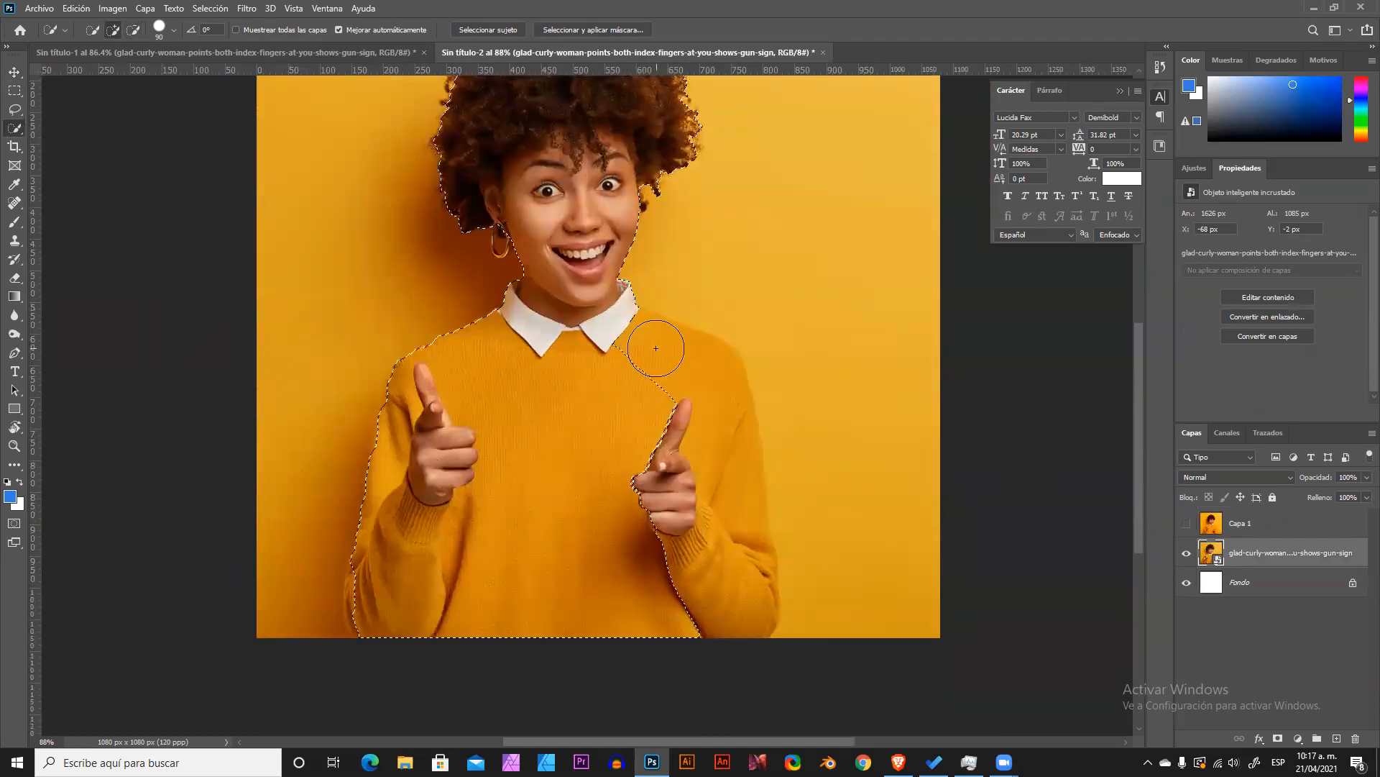
mouse_move(685, 481)
mouse_down()
mouse_move(698, 448)
mouse_move(699, 553)
mouse_up()
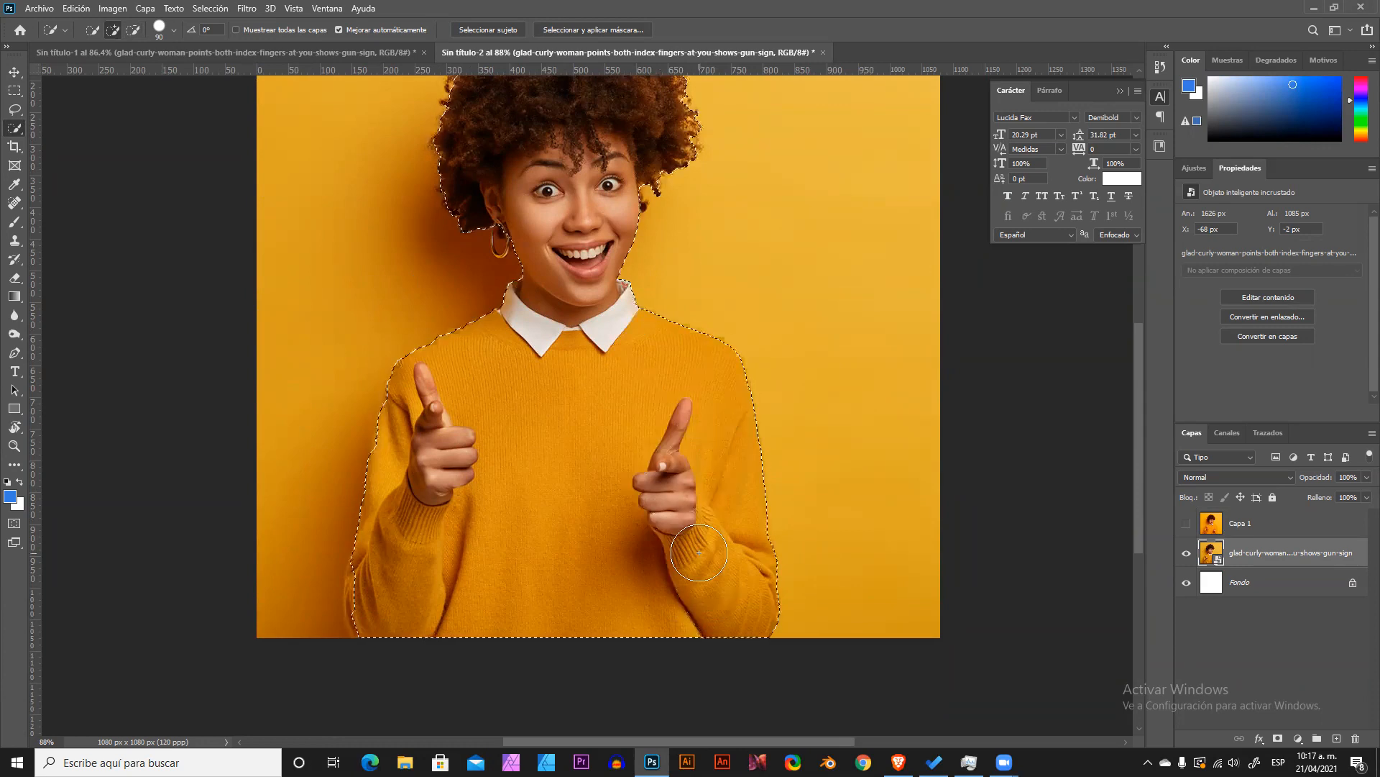
Subtract the strip of background above the woman's hair from the selection.
scroll(620, 428, up, 4)
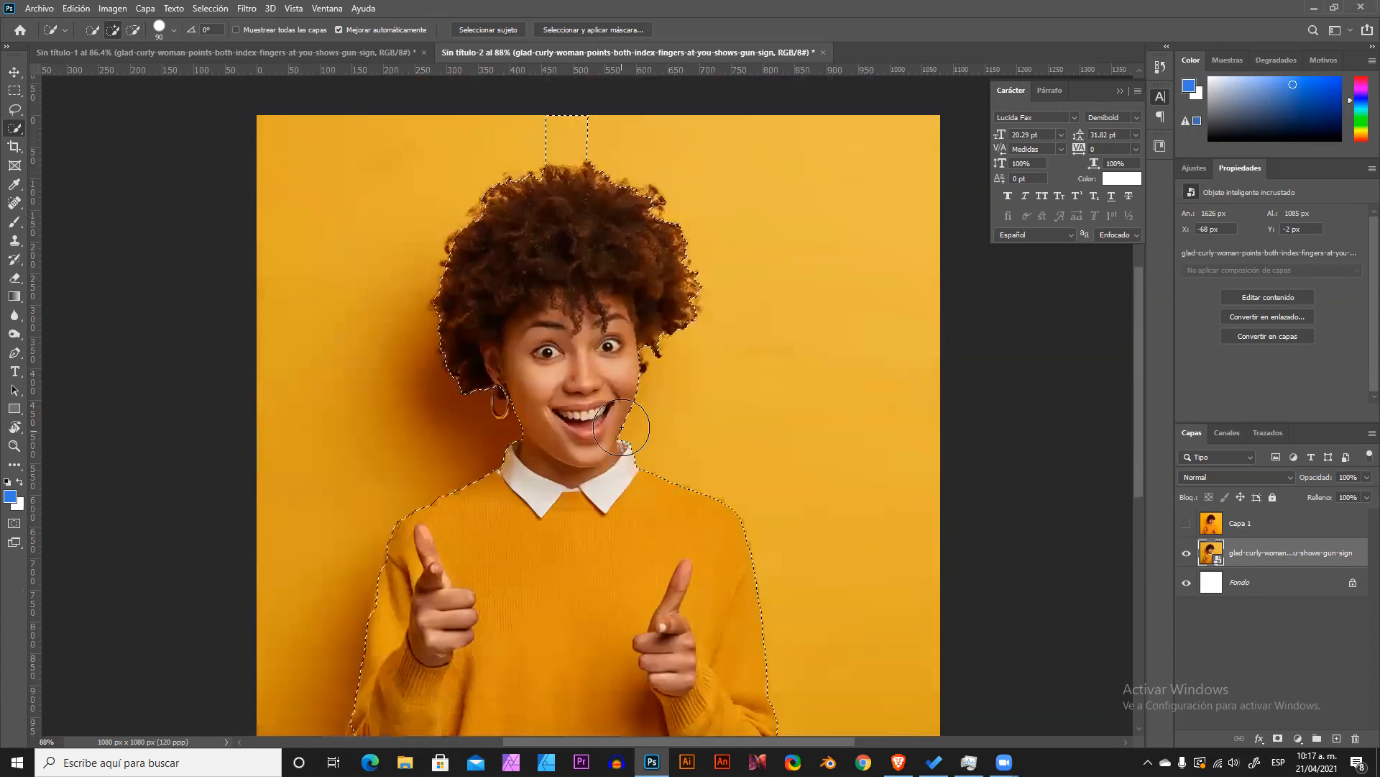
alt+click(574, 122)
alt+click(555, 149)
scroll(555, 283, down, 5)
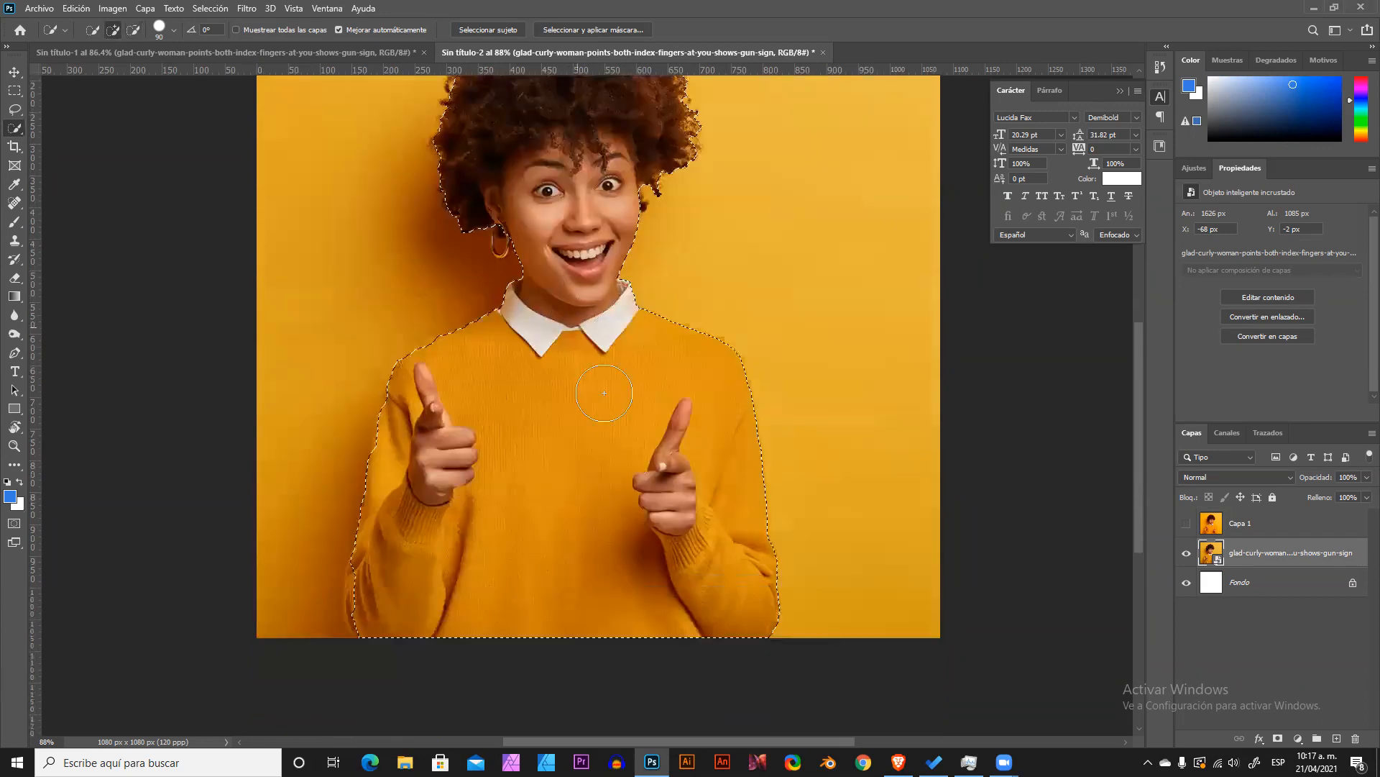
alt+scroll(404, 392, up, 5)
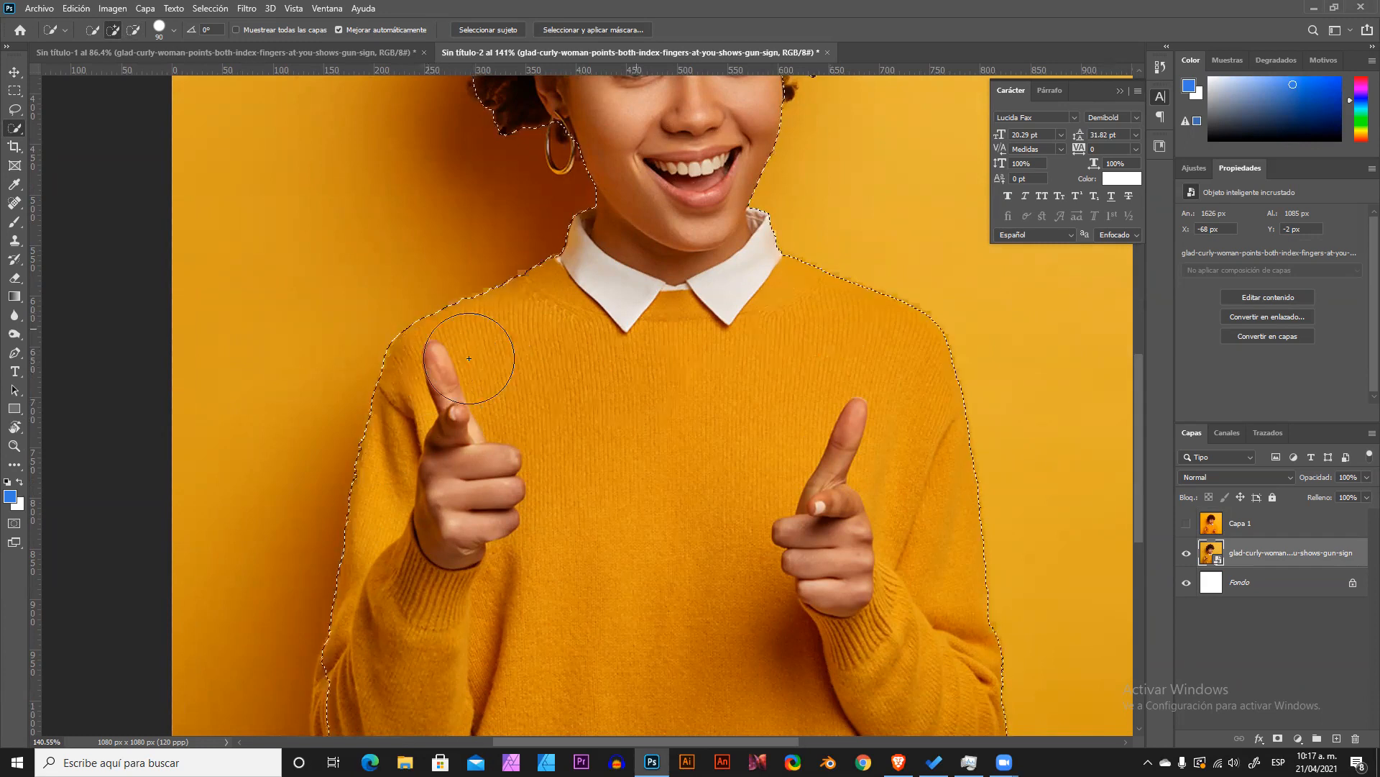
alt+scroll(467, 366, down, 3)
scroll(473, 359, up, 2)
scroll(530, 247, up, 2)
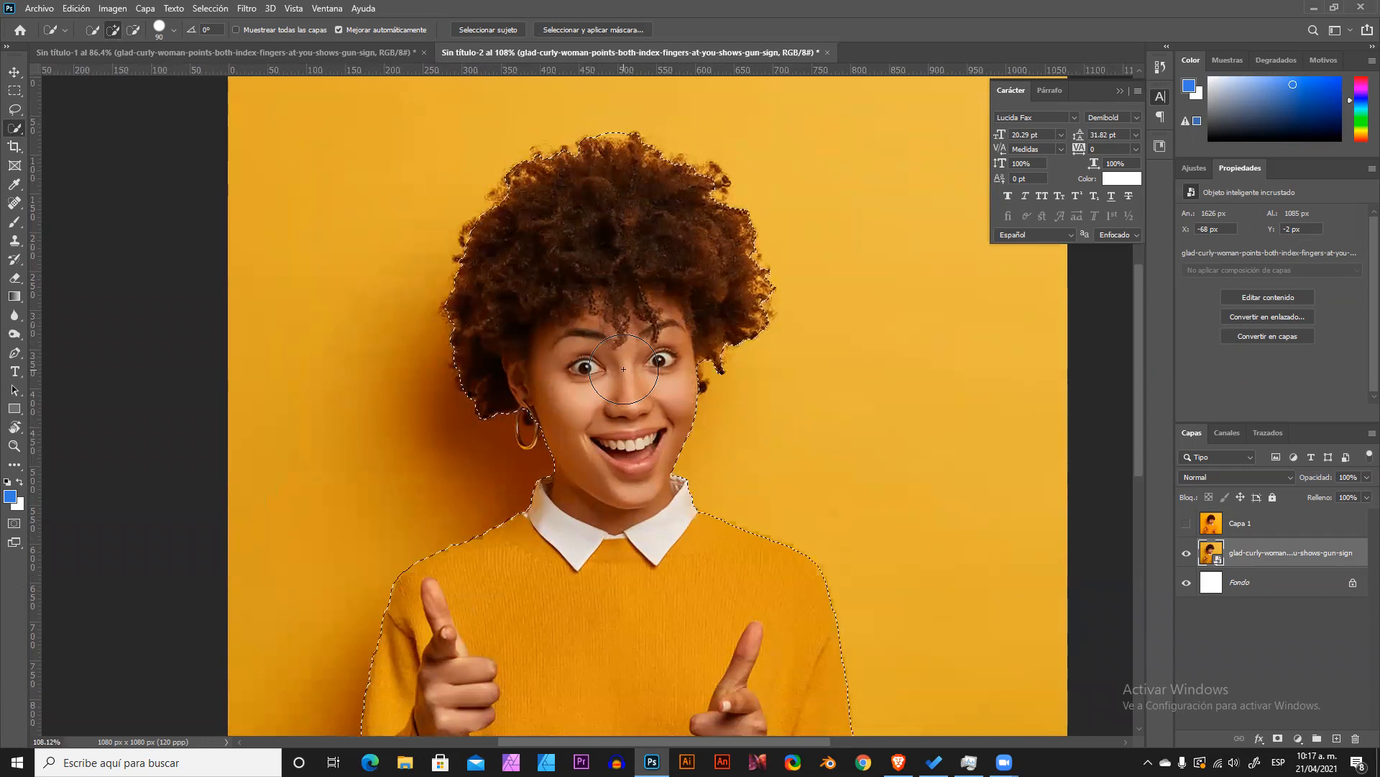
Add the hoop earring and the loose curls beside the woman's cheek to the selection with a smaller brush.
drag(552, 413, 530, 444)
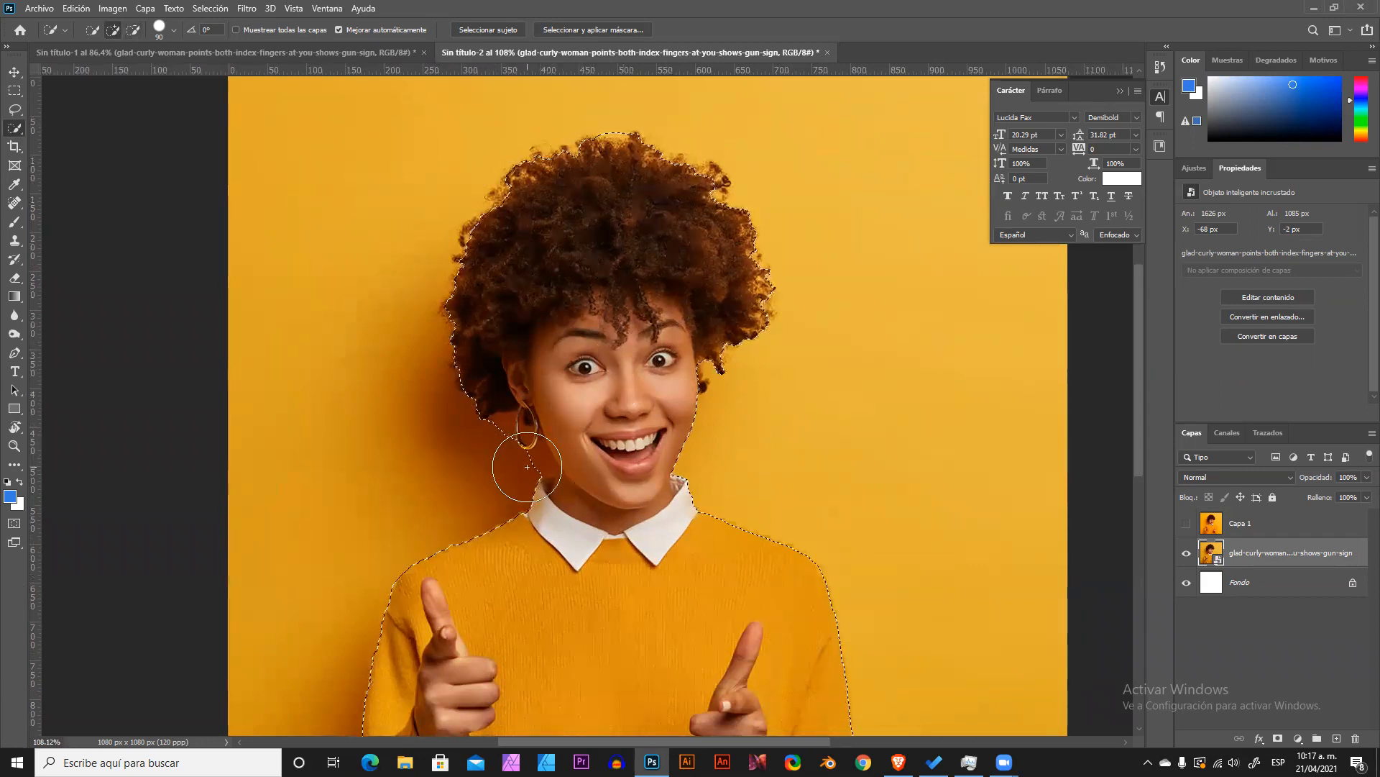
scroll(509, 462, up, 3)
mouse_move(536, 444)
mouse_down()
mouse_move(559, 459)
mouse_move(557, 435)
mouse_move(571, 465)
mouse_move(558, 435)
mouse_move(568, 459)
mouse_move(541, 449)
mouse_move(556, 434)
mouse_move(571, 452)
mouse_move(546, 460)
mouse_move(555, 509)
mouse_move(632, 481)
mouse_up()
alt+scroll(636, 485, down, 3)
alt+scroll(636, 484, down, 1)
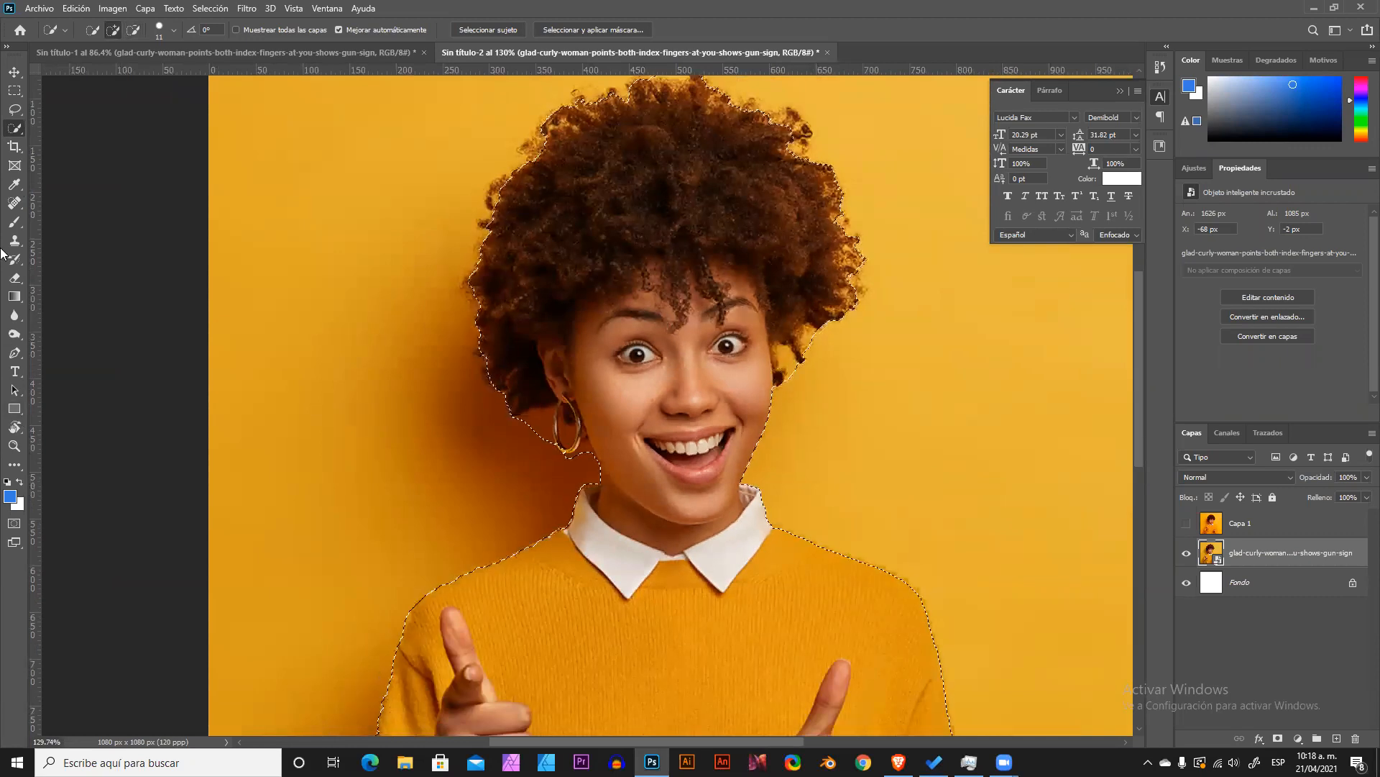
In Quick Mask mode, paint a margin of background around the woman's entire hair outline into the selection with a larger white brush.
click(14, 525)
scroll(611, 134, up, 2)
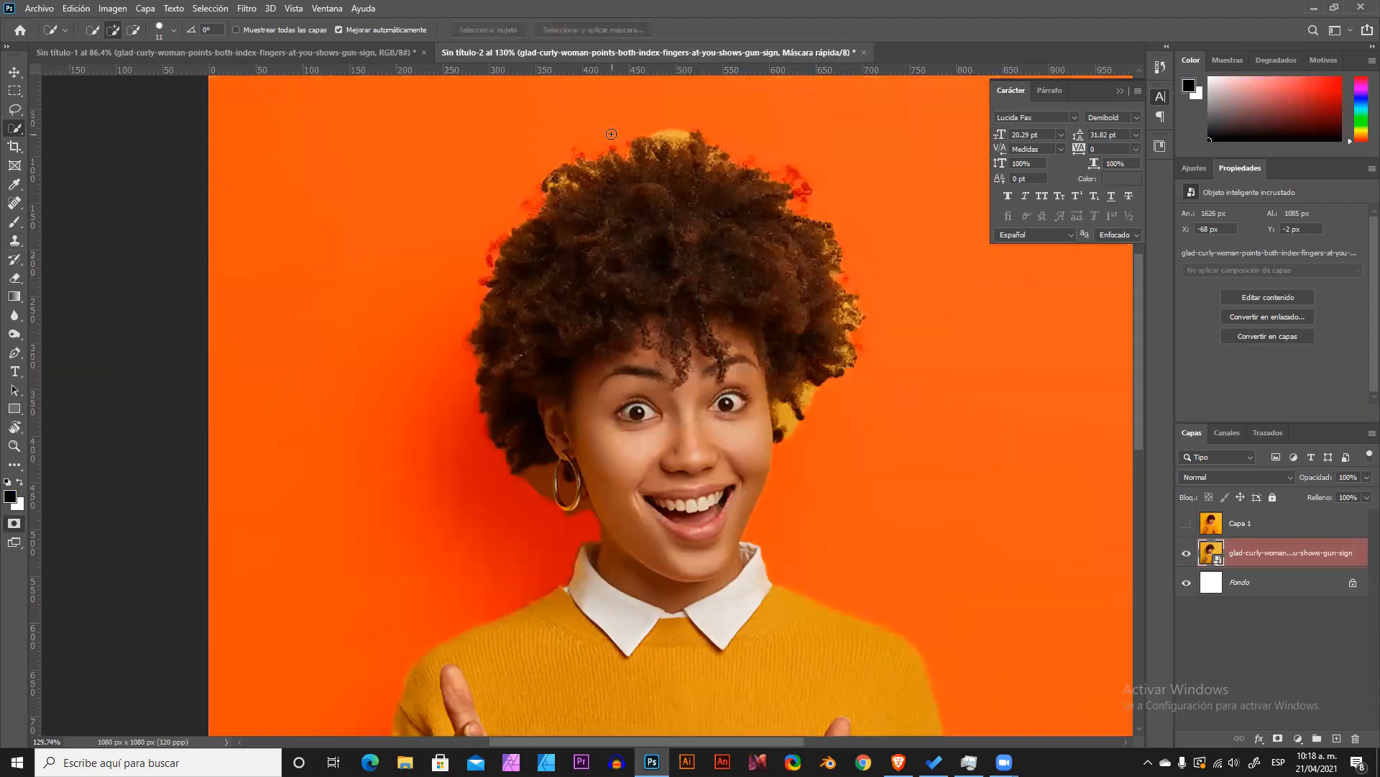
click(19, 222)
click(72, 222)
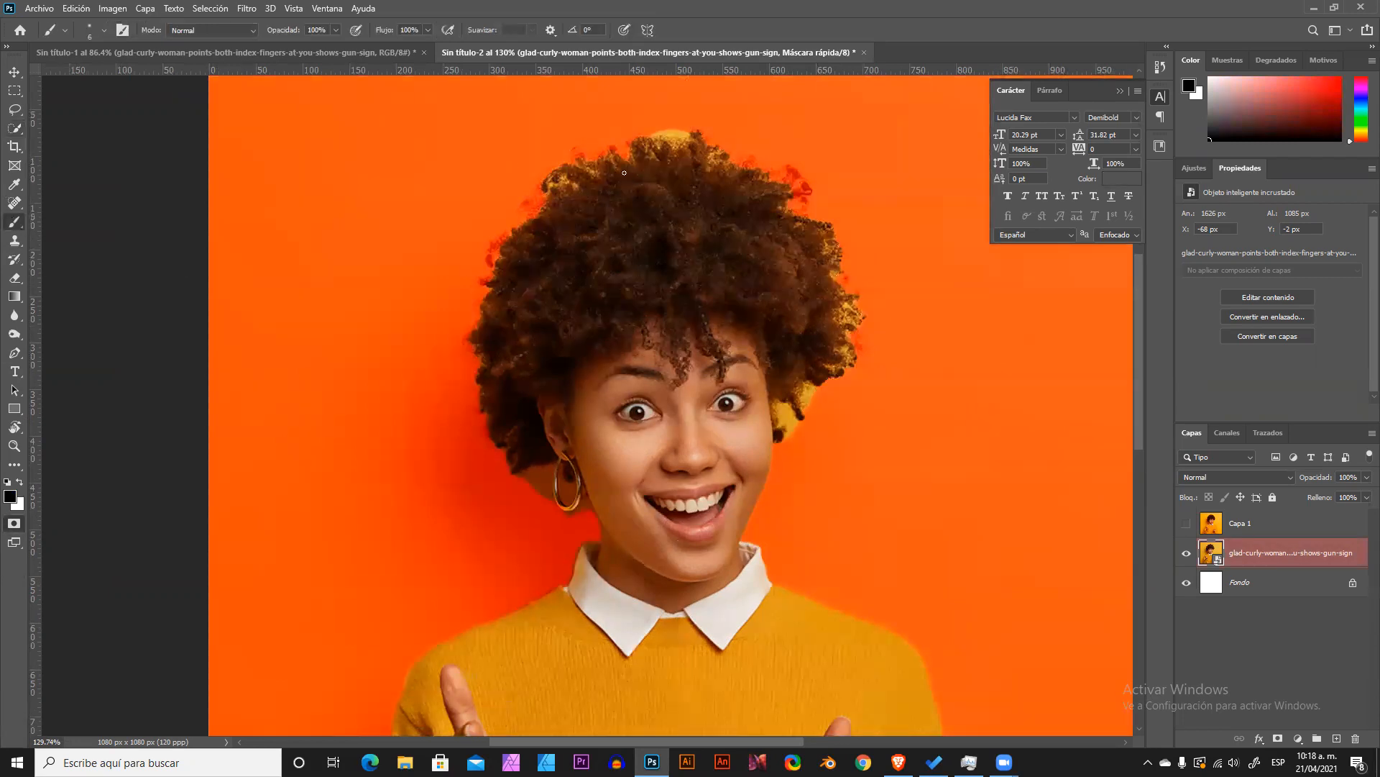
mouse_move(634, 170)
mouse_down()
mouse_move(608, 180)
mouse_move(650, 148)
mouse_move(551, 191)
mouse_move(576, 173)
mouse_up()
key(x)
drag(576, 172, 565, 229)
mouse_move(576, 173)
mouse_down()
mouse_move(603, 170)
mouse_move(557, 174)
mouse_move(507, 237)
mouse_move(483, 317)
mouse_move(486, 403)
mouse_move(510, 441)
mouse_up()
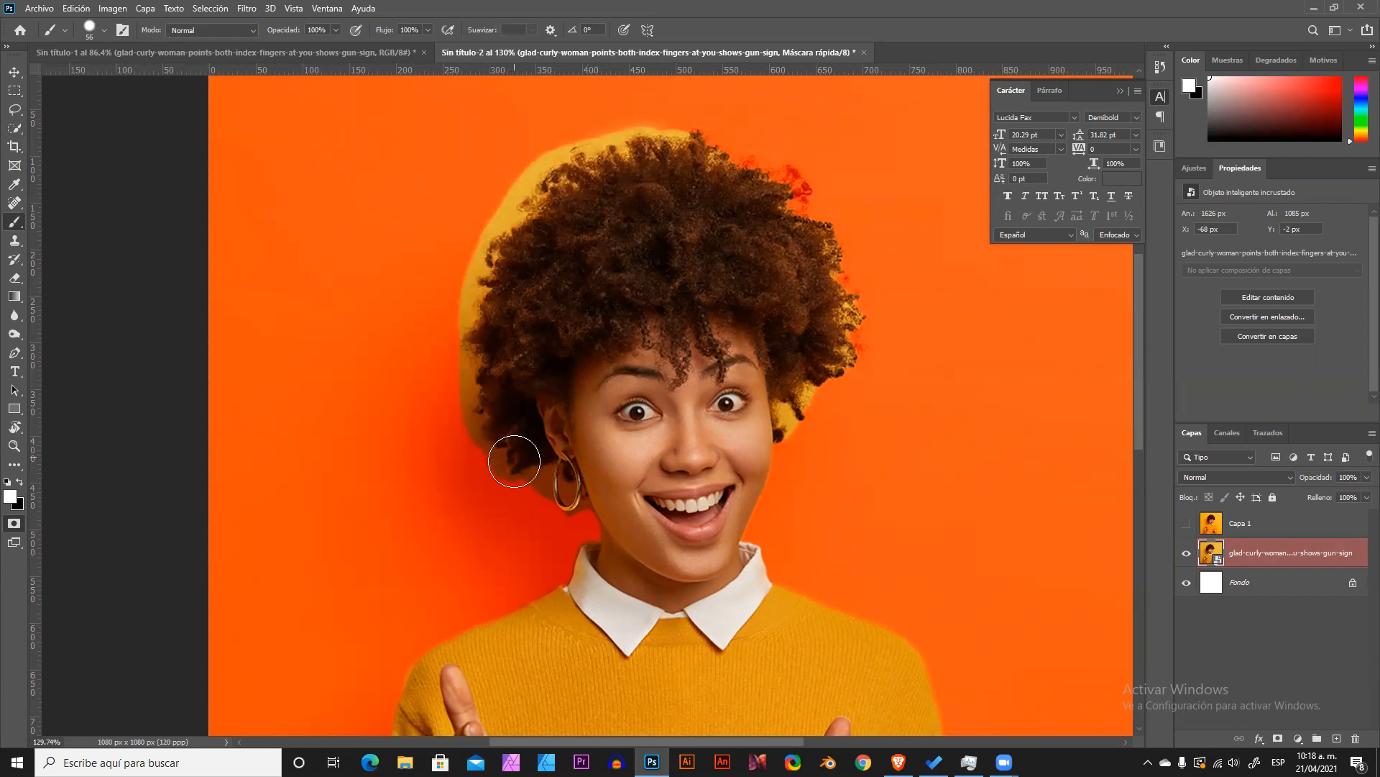
mouse_move(778, 440)
mouse_down()
mouse_move(845, 350)
mouse_move(852, 287)
mouse_move(811, 211)
mouse_move(741, 152)
mouse_move(693, 148)
mouse_up()
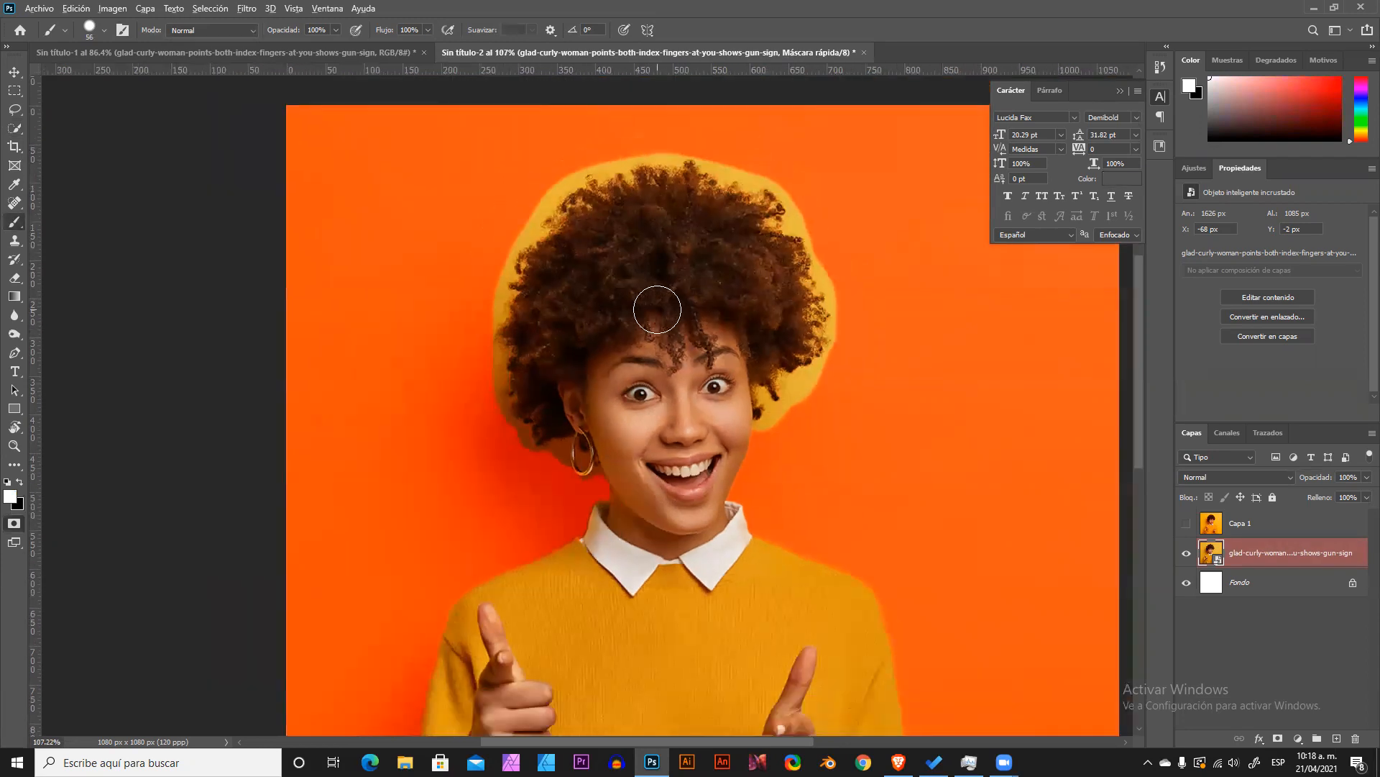
click(16, 524)
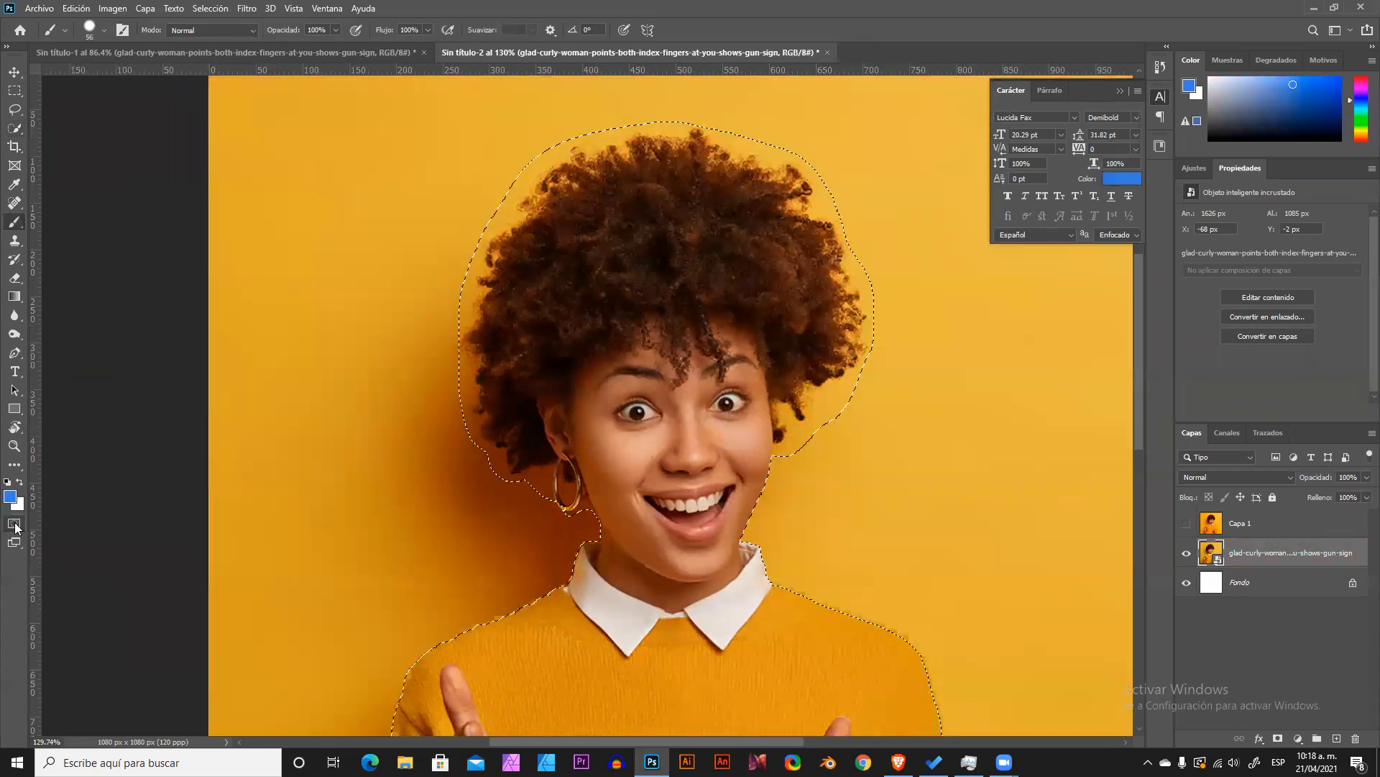
Open the downloaded photo layer's selection in the Select and Mask workspace.
right_click(1249, 554)
click(1269, 552)
click(239, 9)
mouse_move(210, 8)
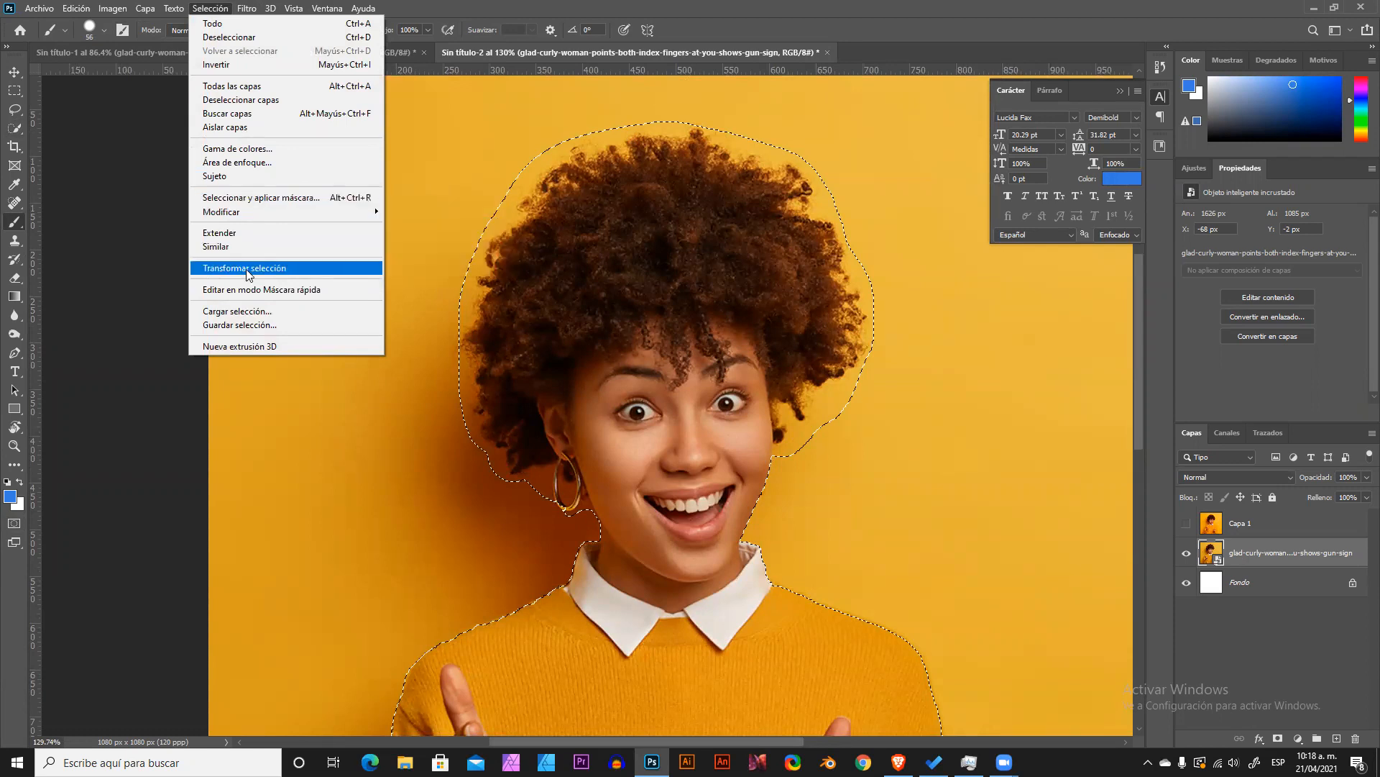
click(262, 198)
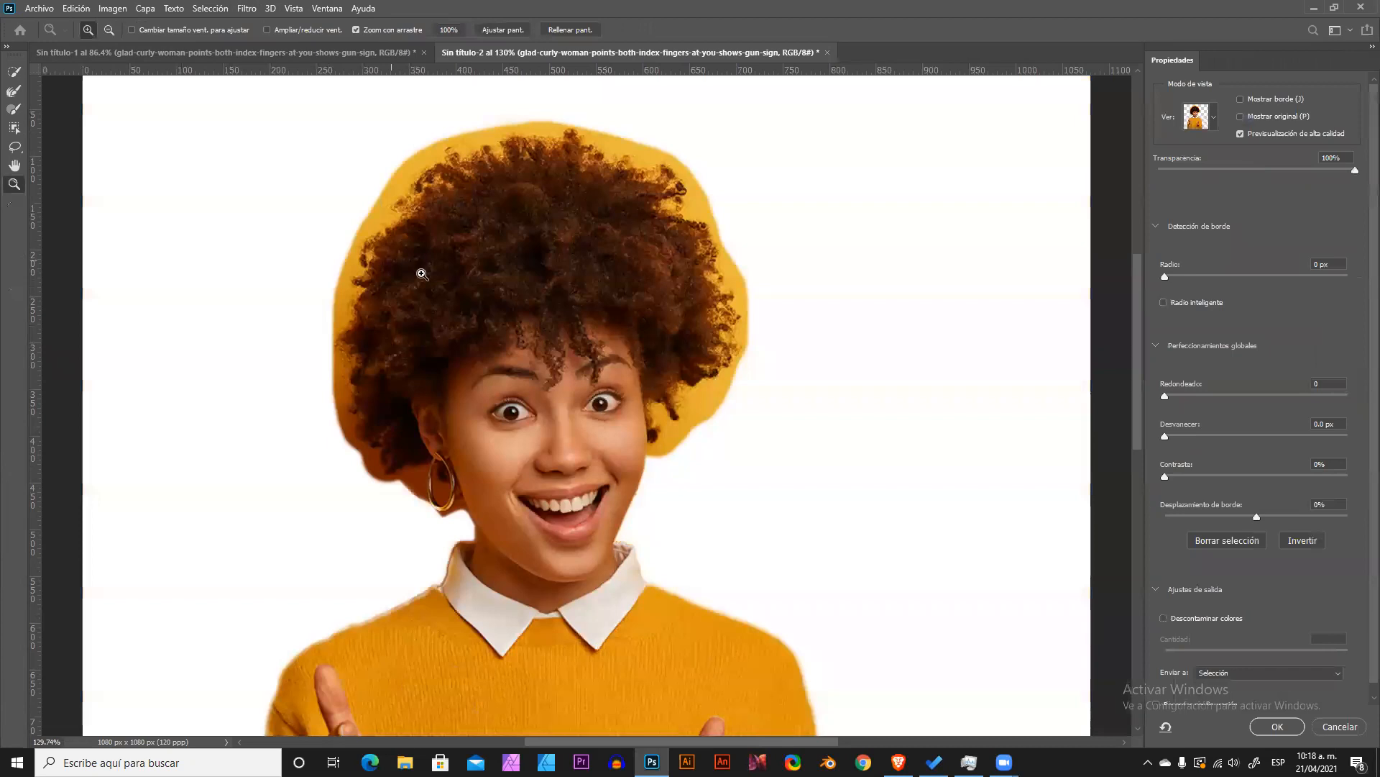
Brush around the whole hair outline with the Refine Edge Brush to remove the yellow background between the curls.
alt+click(596, 195)
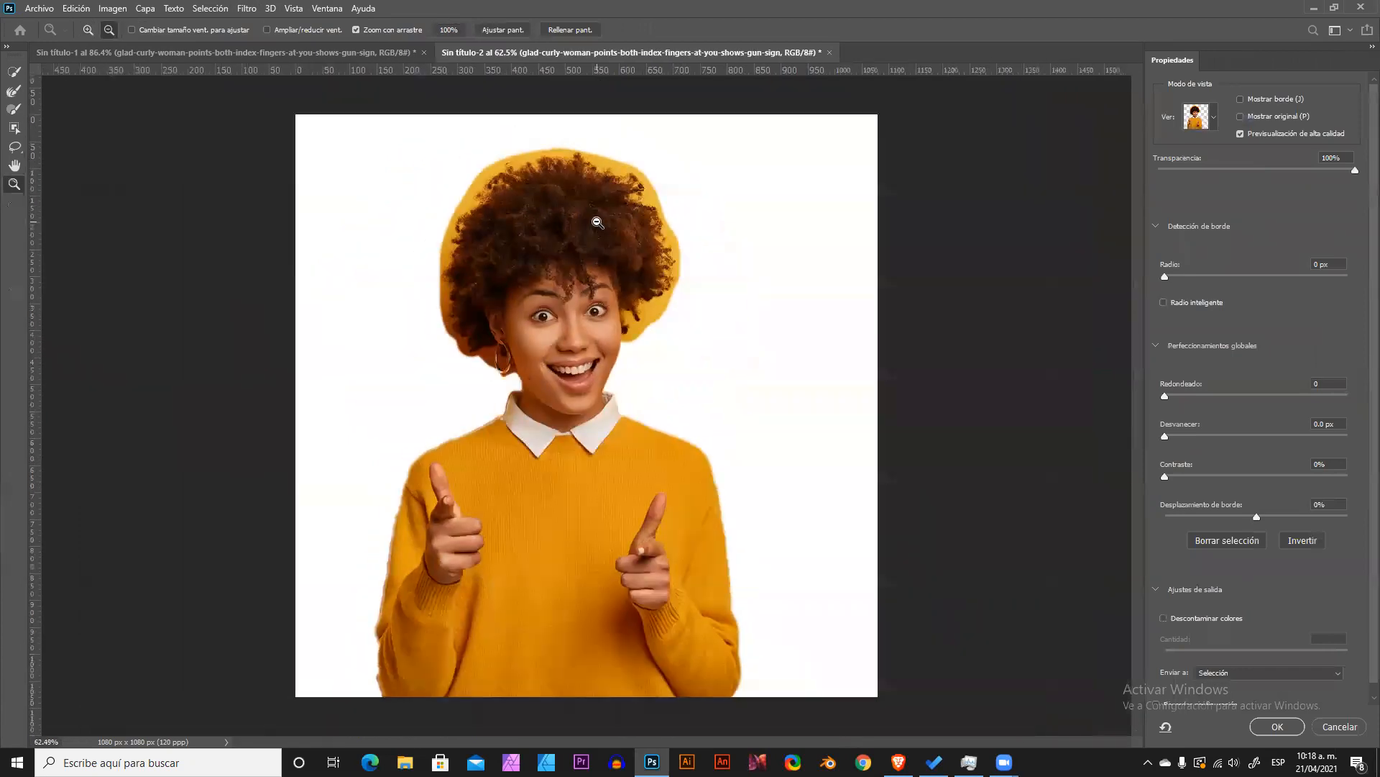
click(542, 175)
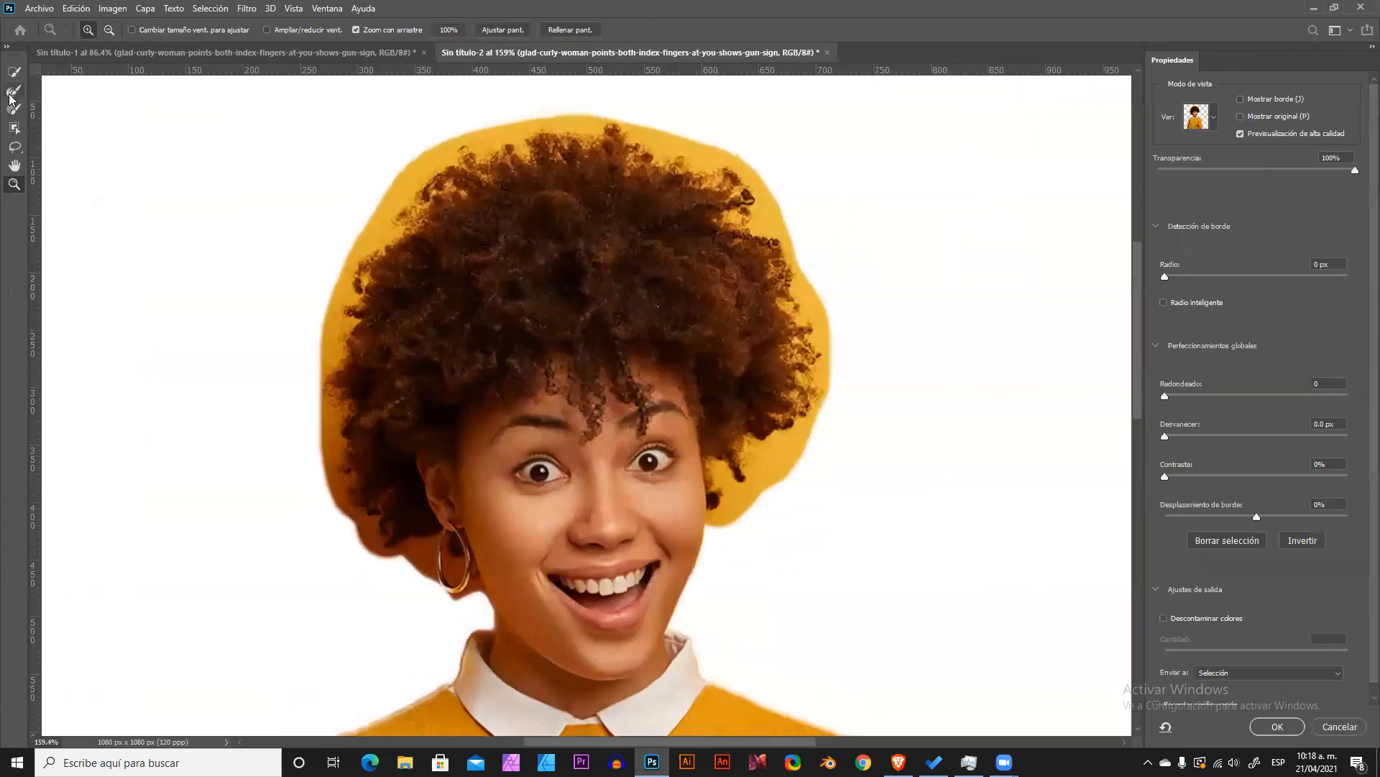
click(12, 92)
mouse_move(364, 148)
mouse_down()
mouse_move(454, 164)
mouse_move(344, 254)
mouse_move(283, 427)
mouse_move(290, 442)
mouse_move(300, 356)
mouse_move(346, 498)
mouse_move(424, 552)
mouse_up()
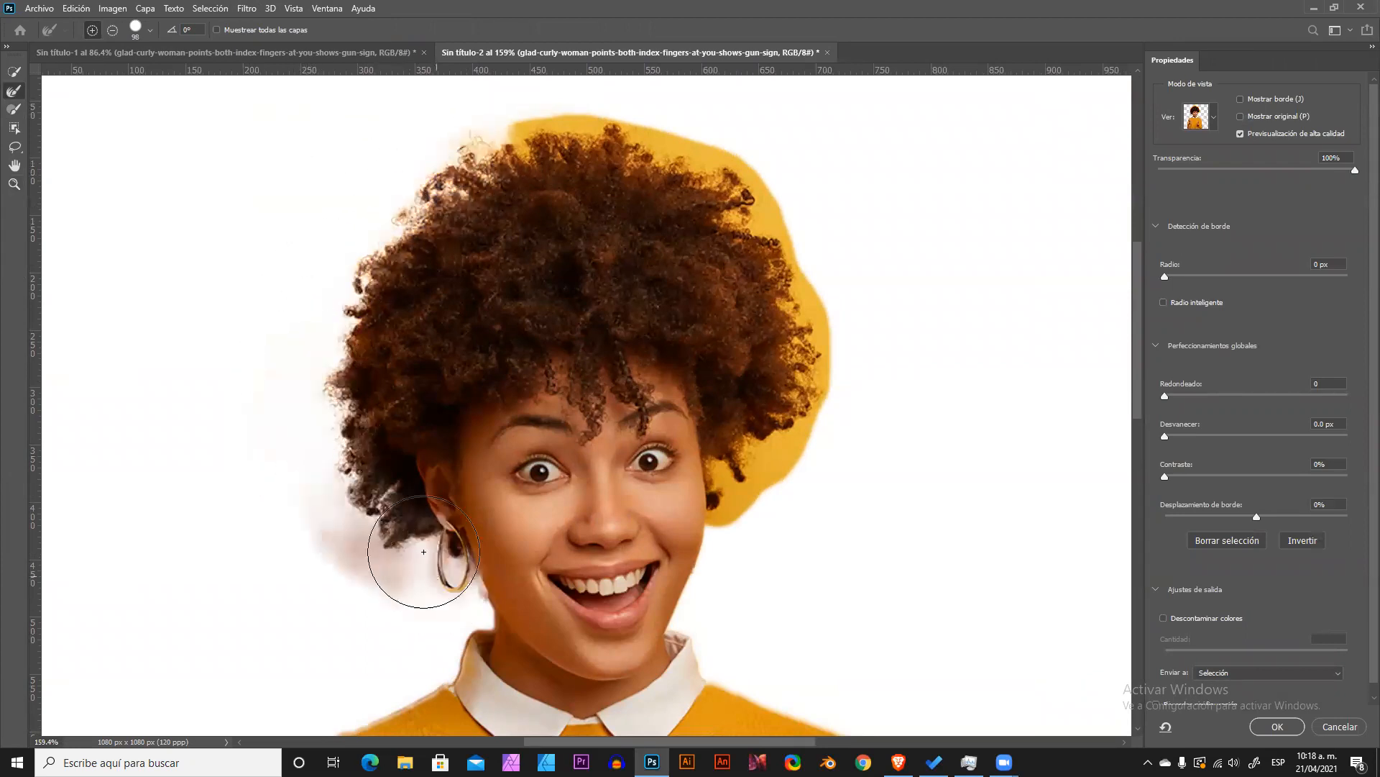
mouse_move(750, 501)
mouse_down()
mouse_move(817, 394)
mouse_move(819, 302)
mouse_up()
mouse_move(702, 116)
mouse_down()
mouse_move(481, 130)
mouse_move(677, 158)
mouse_move(808, 209)
mouse_up()
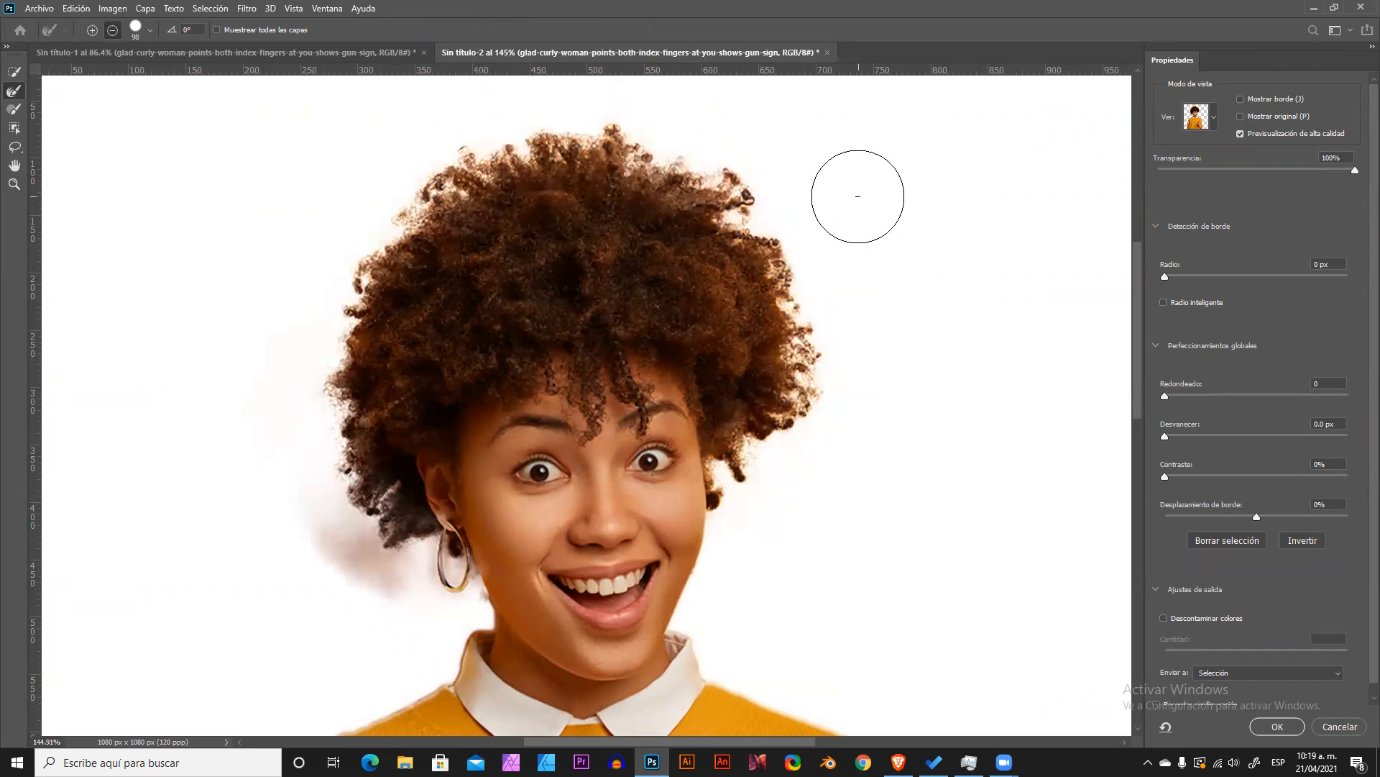
Rework the haze beside the hoop earring with the Refine Edge Brush and restore the woman's cheek to the selection.
scroll(858, 196, down, 3)
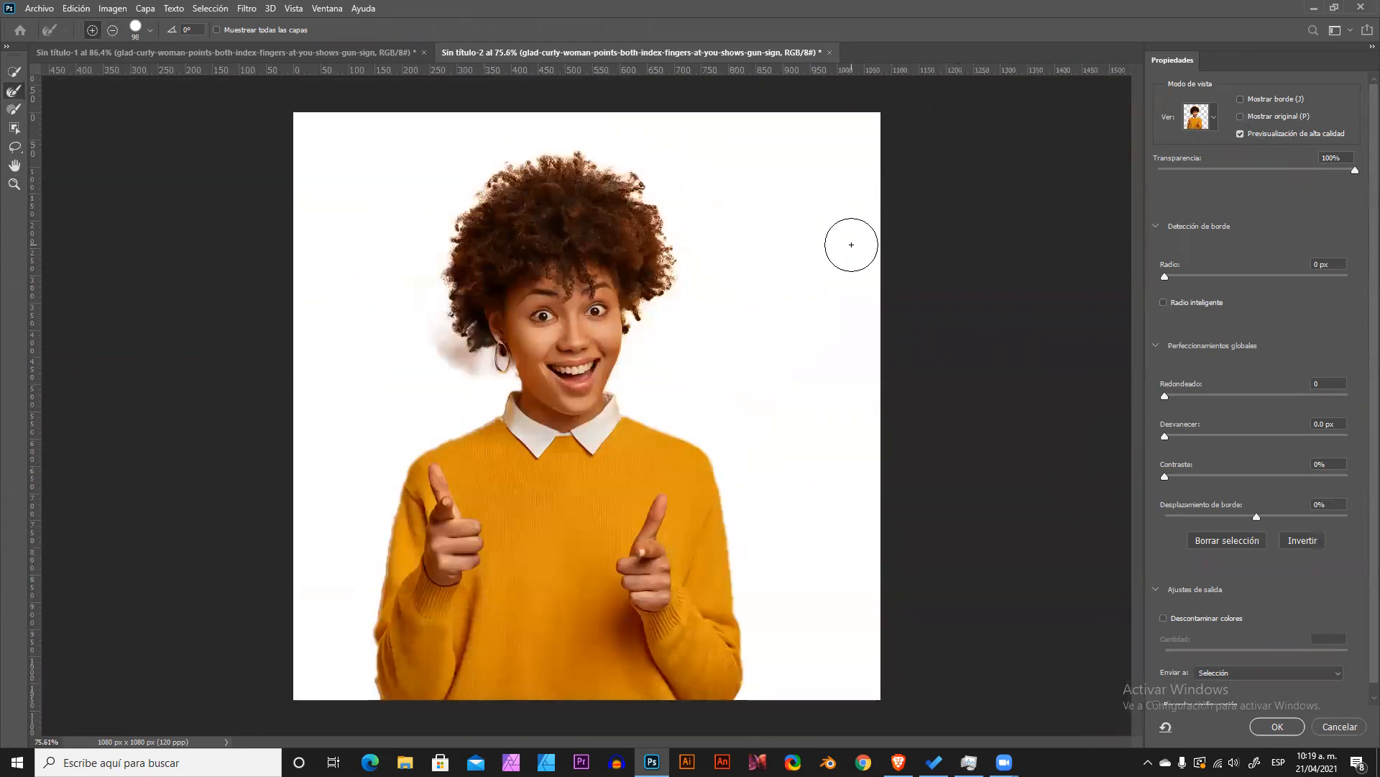
scroll(458, 318, up, 4)
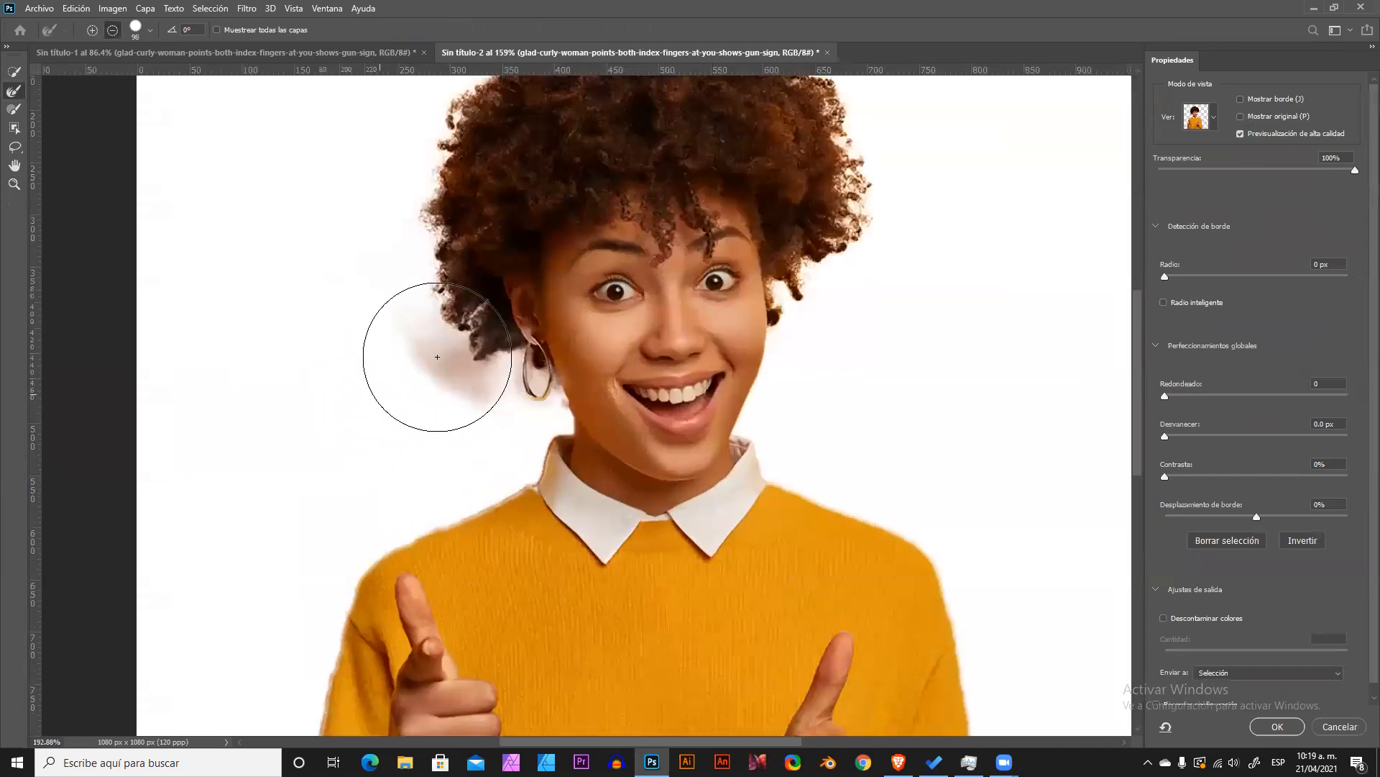
mouse_move(474, 344)
mouse_down()
mouse_move(378, 244)
mouse_move(594, 376)
mouse_move(651, 339)
mouse_up()
scroll(680, 311, up, 2)
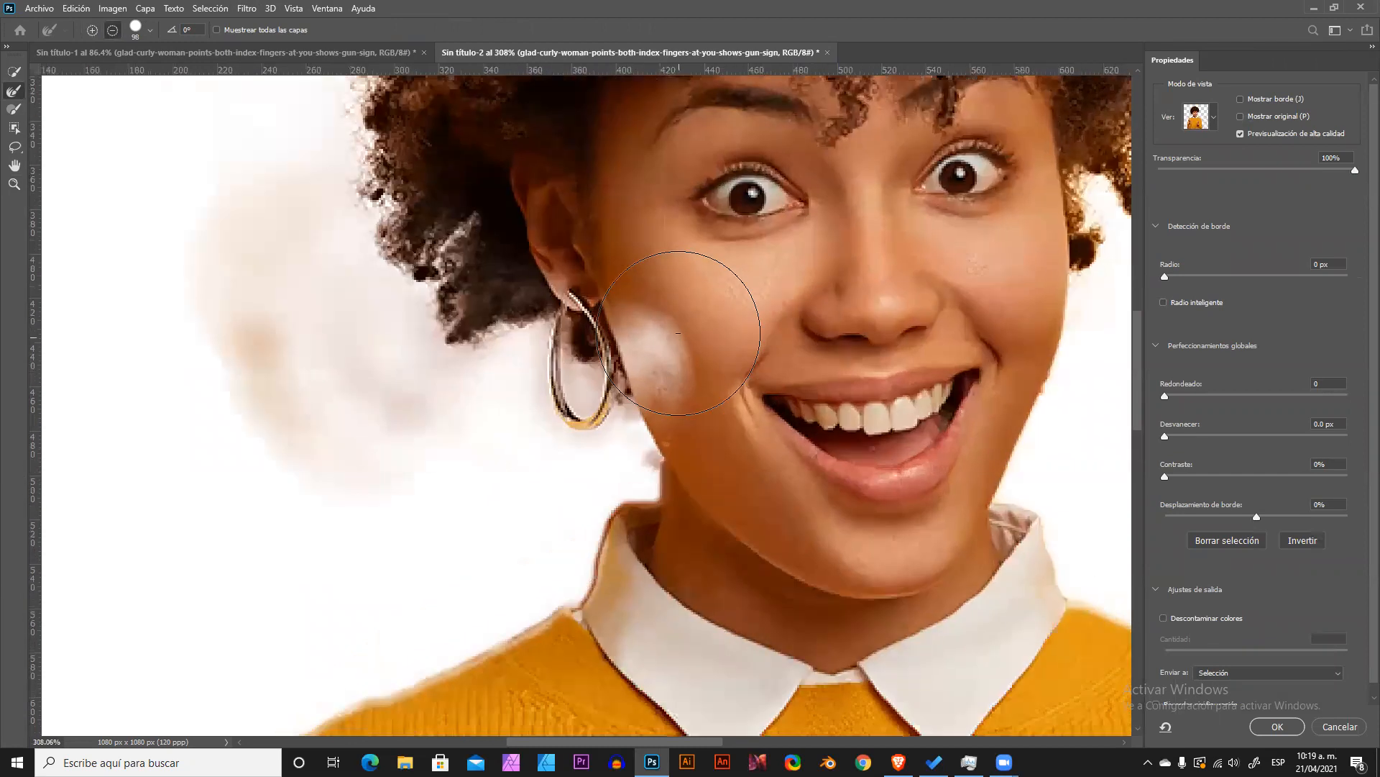
mouse_move(652, 325)
mouse_down()
mouse_move(619, 328)
mouse_move(647, 308)
mouse_move(701, 399)
mouse_move(663, 371)
mouse_move(710, 431)
mouse_up()
click(13, 110)
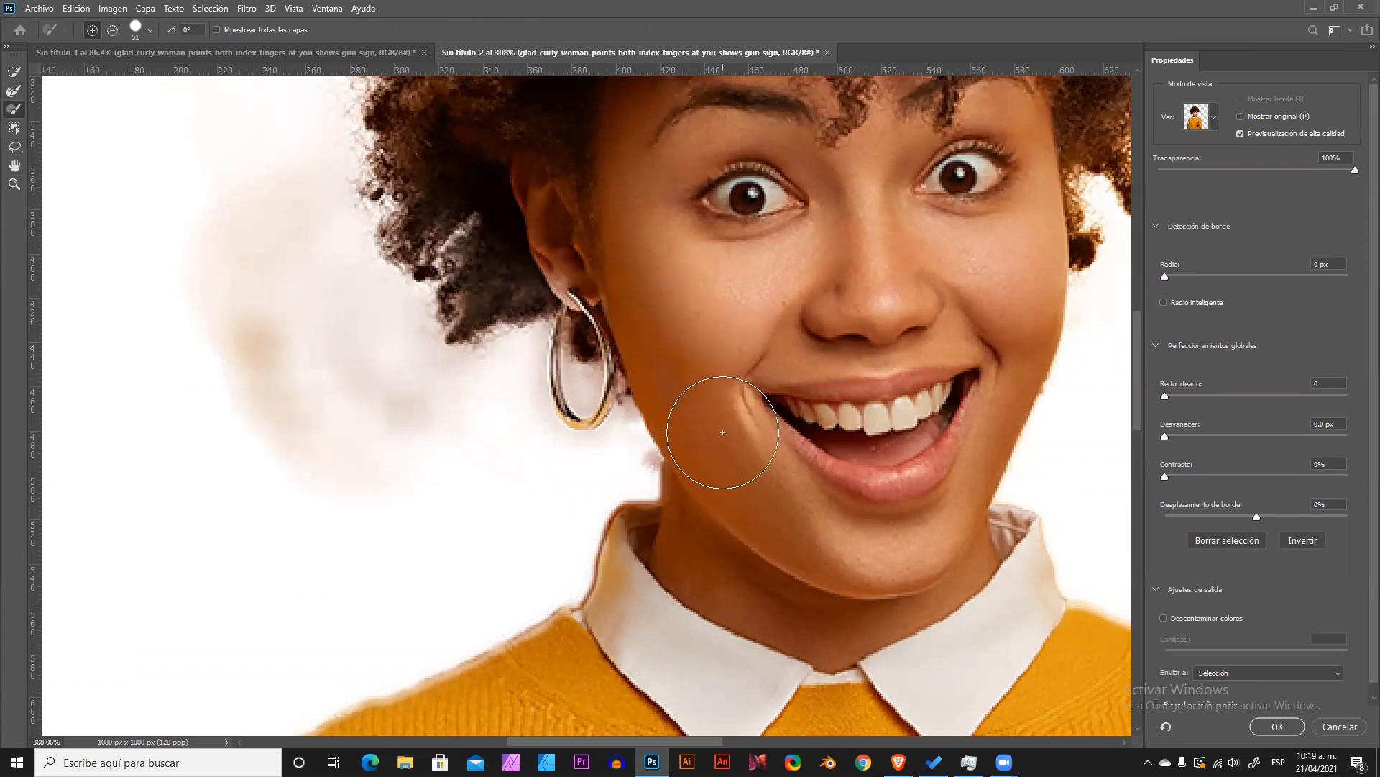
Erase the leftover background haze beside the lower curls with the Brush tool in subtract mode at 51 px diameter.
mouse_move(498, 418)
mouse_down()
mouse_move(279, 424)
mouse_move(355, 470)
mouse_move(140, 277)
mouse_move(363, 451)
mouse_move(256, 216)
mouse_up()
alt+right_click(248, 363)
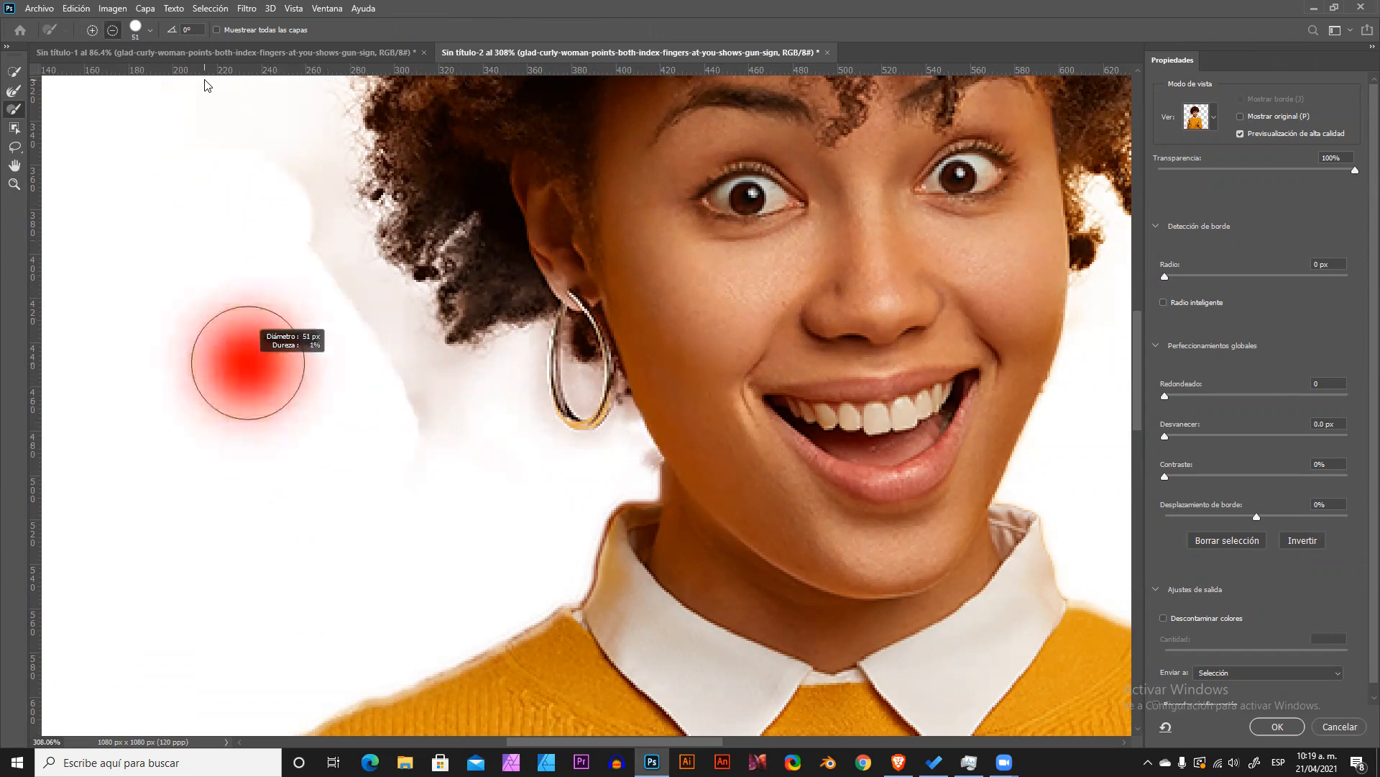
mouse_move(283, 145)
mouse_down()
mouse_move(281, 284)
mouse_move(292, 203)
mouse_move(319, 235)
mouse_move(364, 381)
mouse_move(342, 311)
mouse_move(433, 428)
mouse_move(396, 357)
mouse_move(453, 444)
mouse_move(454, 404)
mouse_move(436, 426)
mouse_move(456, 421)
mouse_move(391, 376)
mouse_up()
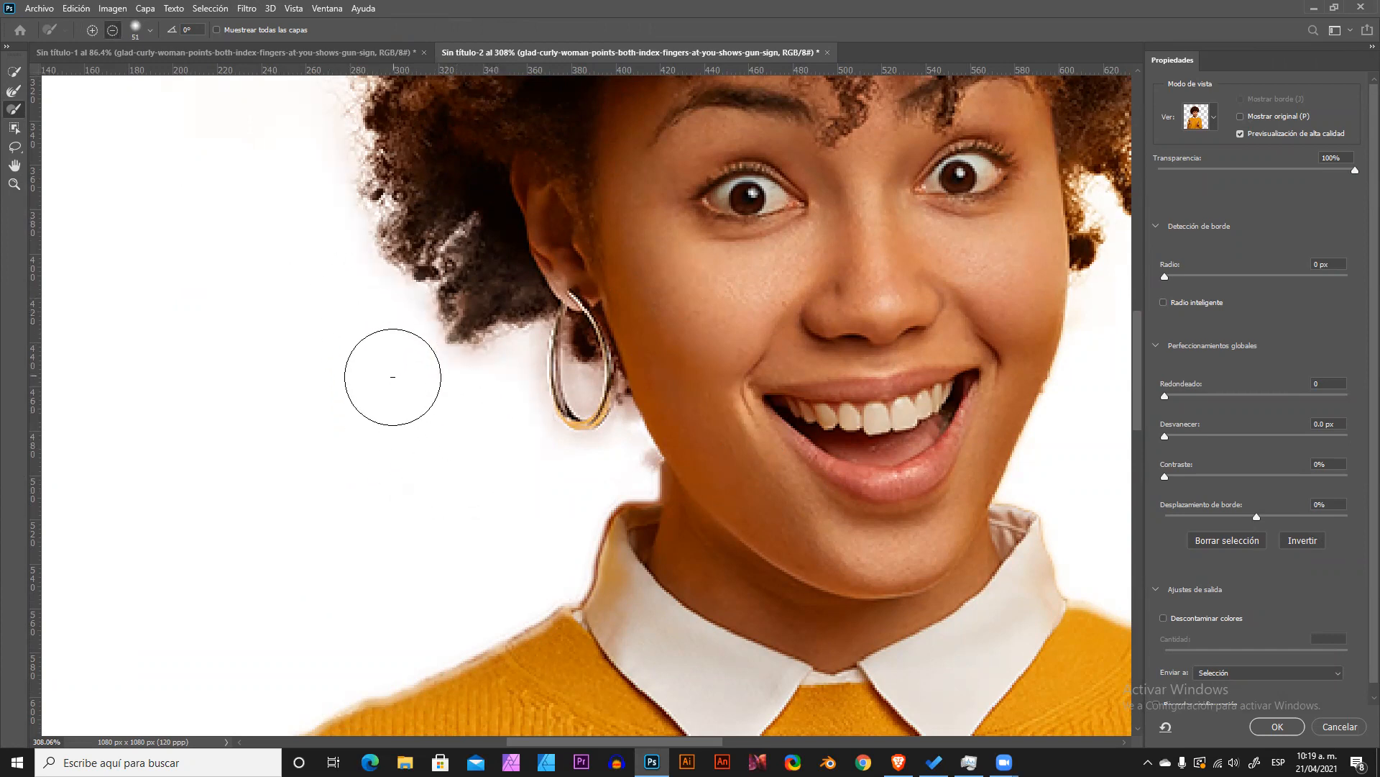
Clean the background remnants inside and around the hoop earring and below the nearby curls with a smaller subtracting brush.
scroll(672, 387, up, 1)
scroll(672, 387, up, 2)
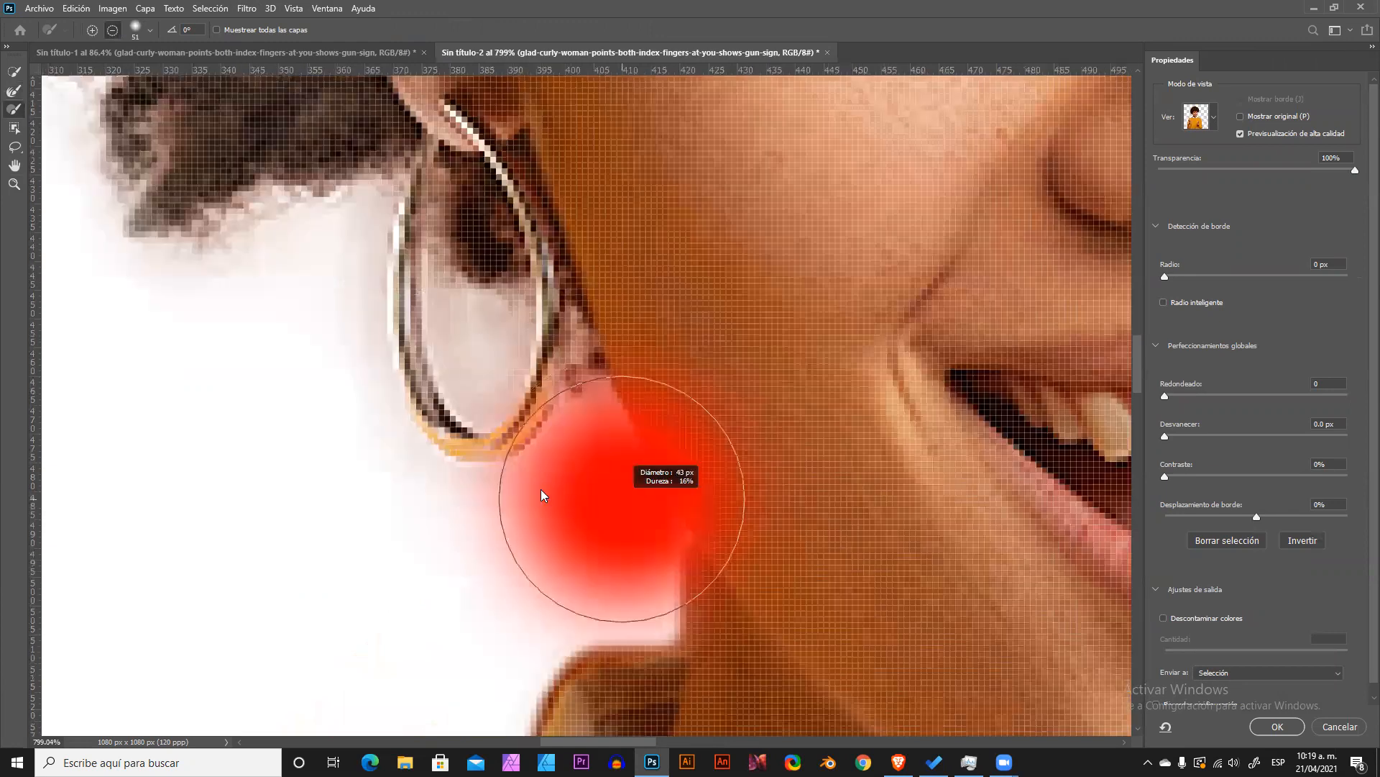
drag(636, 527, 632, 539)
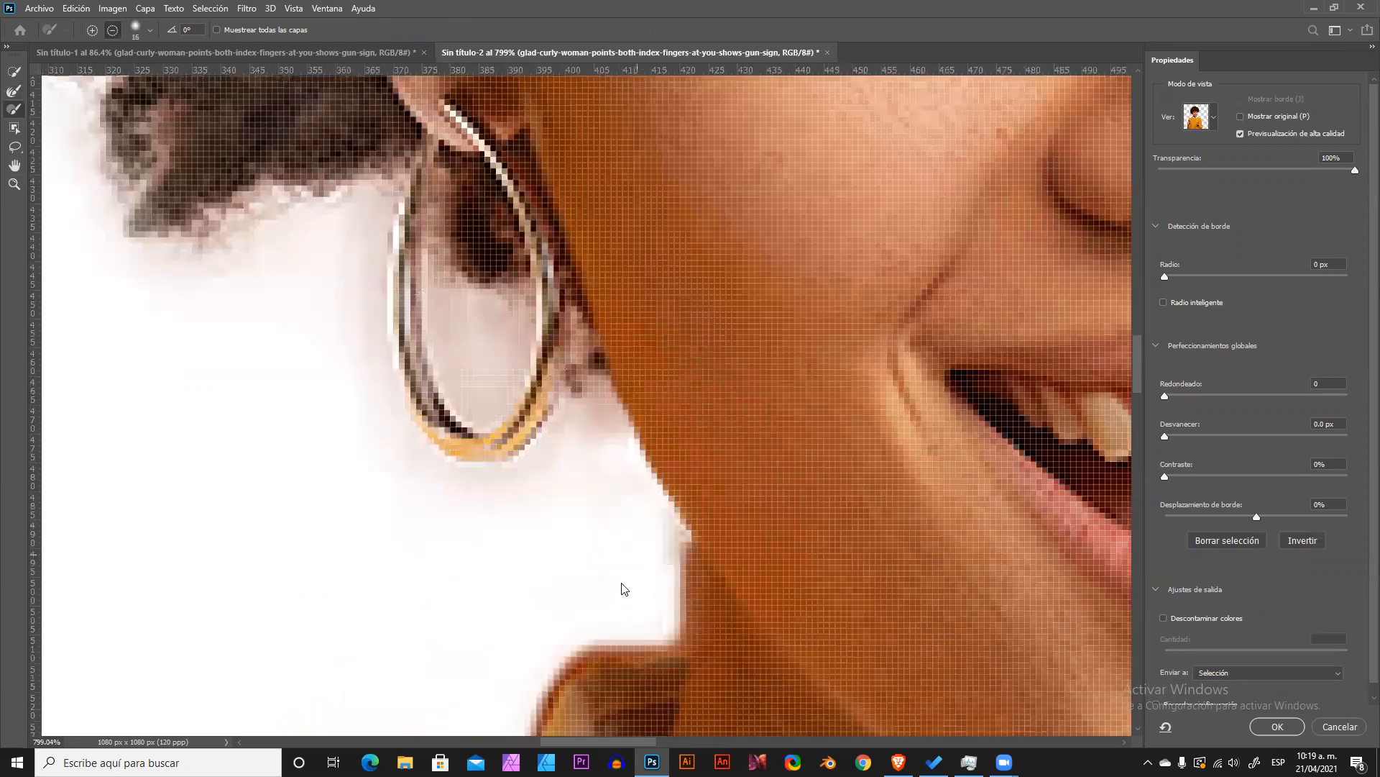
mouse_move(470, 355)
mouse_down()
mouse_move(446, 289)
mouse_move(462, 334)
mouse_move(506, 300)
mouse_move(492, 385)
mouse_move(477, 395)
mouse_move(450, 354)
mouse_move(476, 403)
mouse_move(495, 394)
mouse_move(511, 306)
mouse_up()
mouse_move(370, 225)
mouse_down()
mouse_move(361, 355)
mouse_move(407, 433)
mouse_move(458, 480)
mouse_move(502, 479)
mouse_move(583, 412)
mouse_move(586, 496)
mouse_up()
mouse_move(330, 245)
mouse_down()
mouse_move(273, 249)
mouse_move(331, 292)
mouse_up()
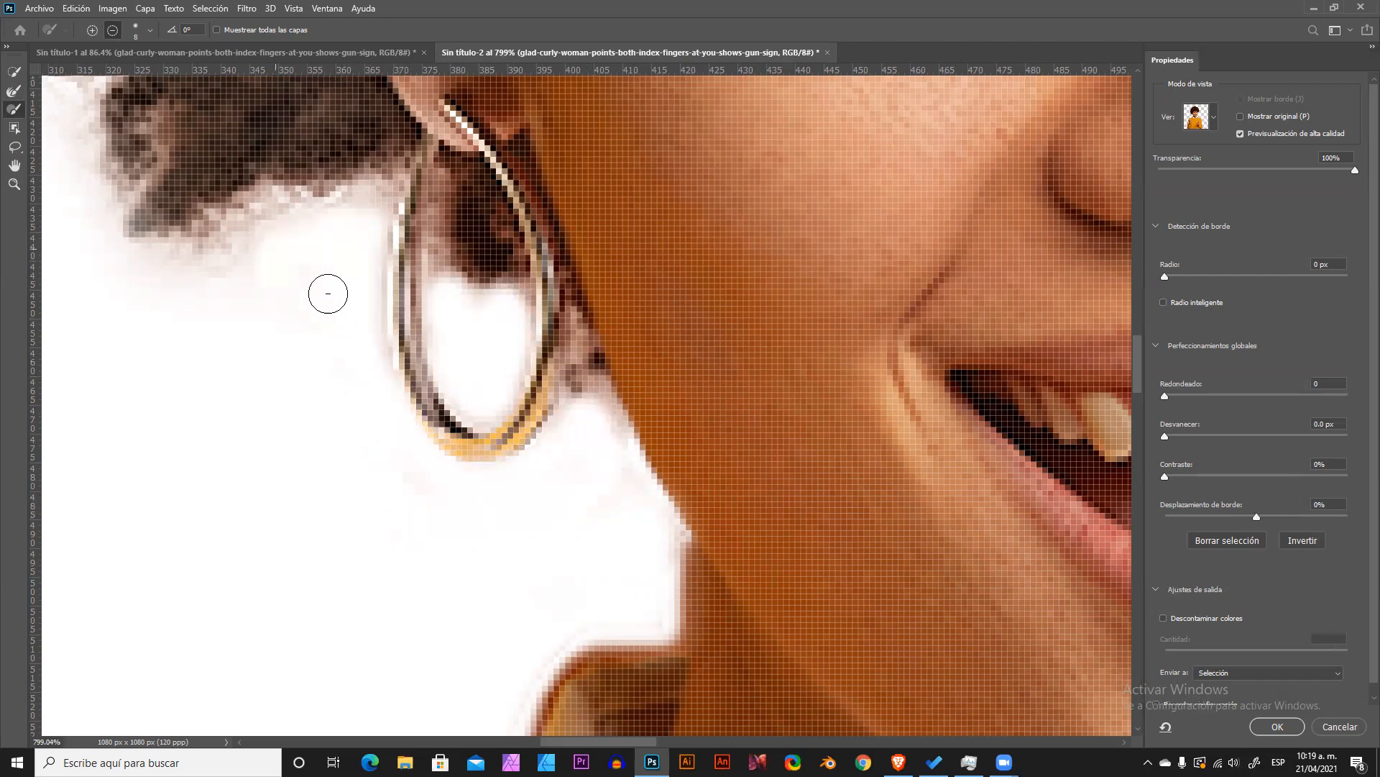
Examine the cutout's edges along the hair, earring, collar, hands and sweater.
scroll(373, 467, down, 10)
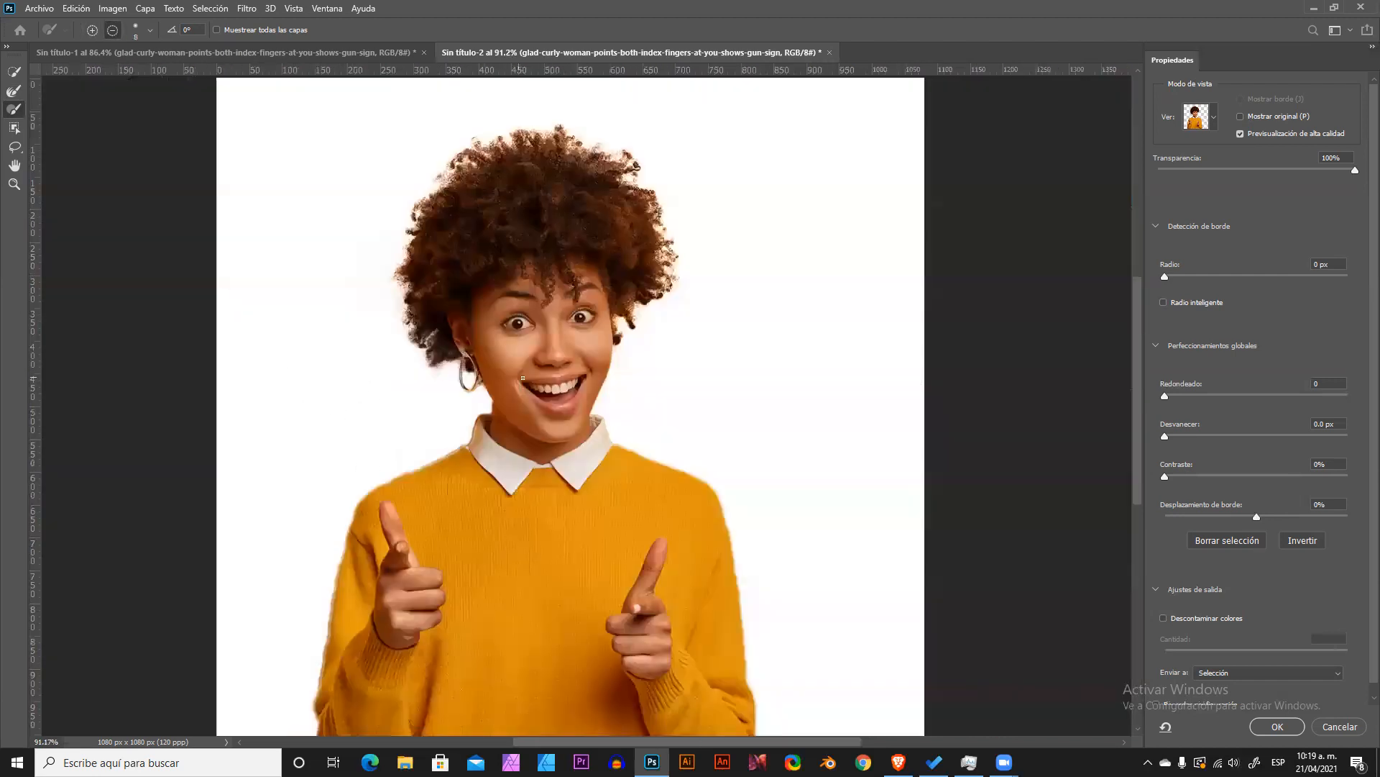
scroll(515, 527, up, 2)
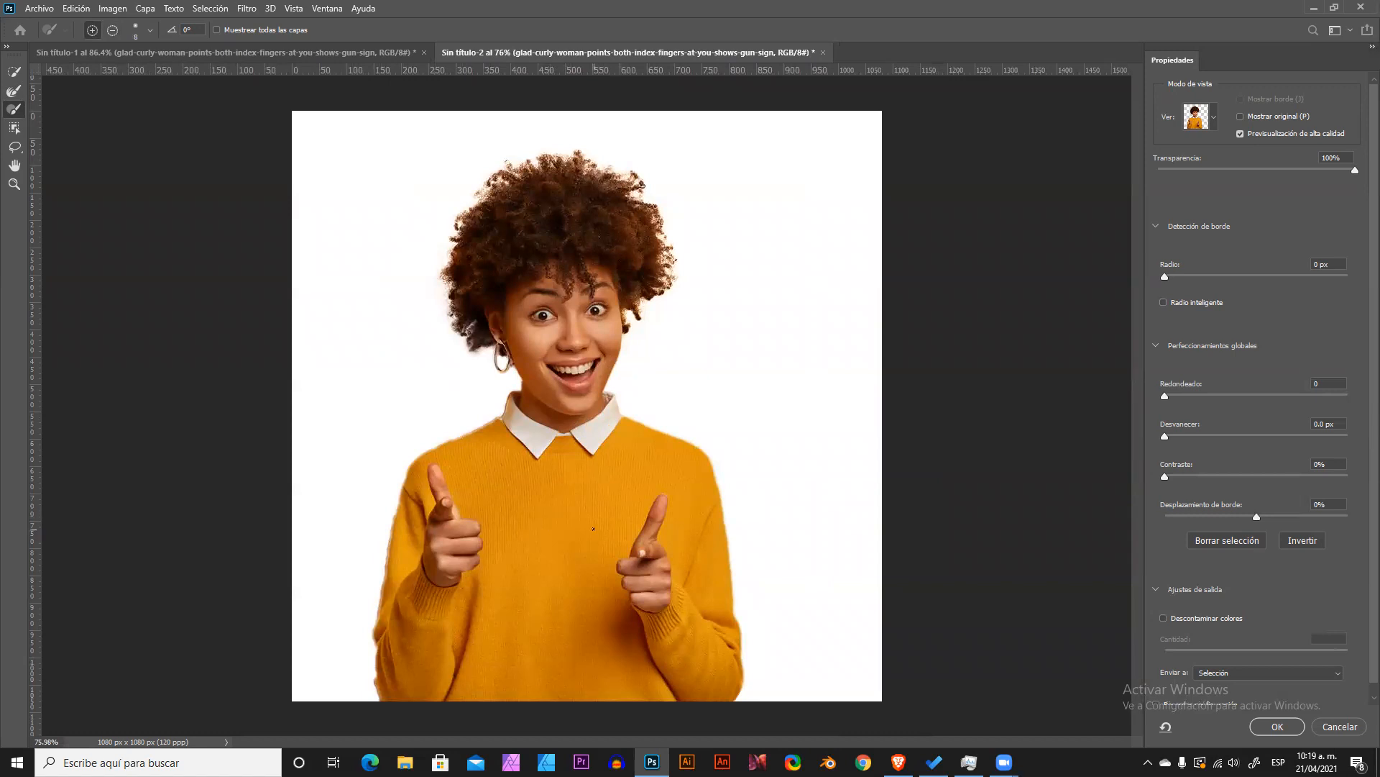
scroll(593, 529, up, 3)
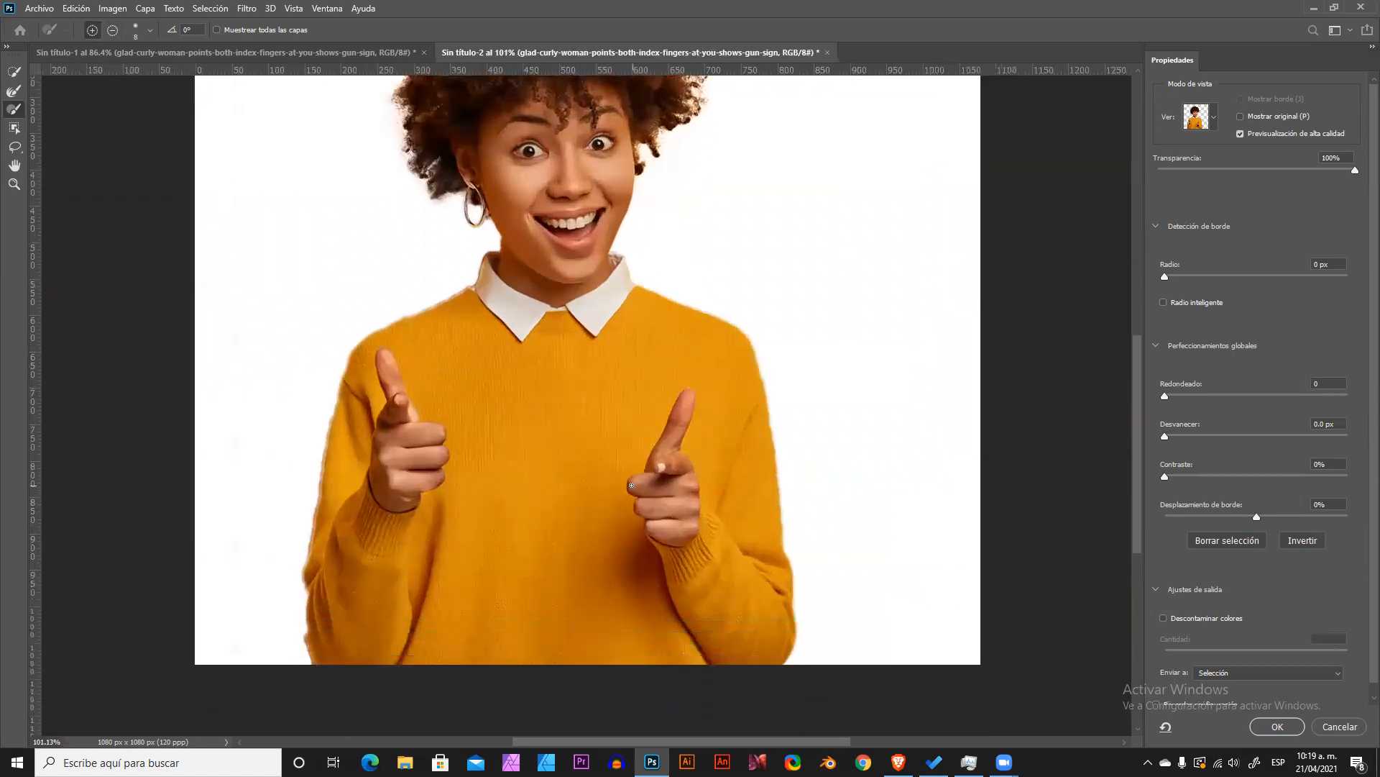
scroll(591, 435, up, 1)
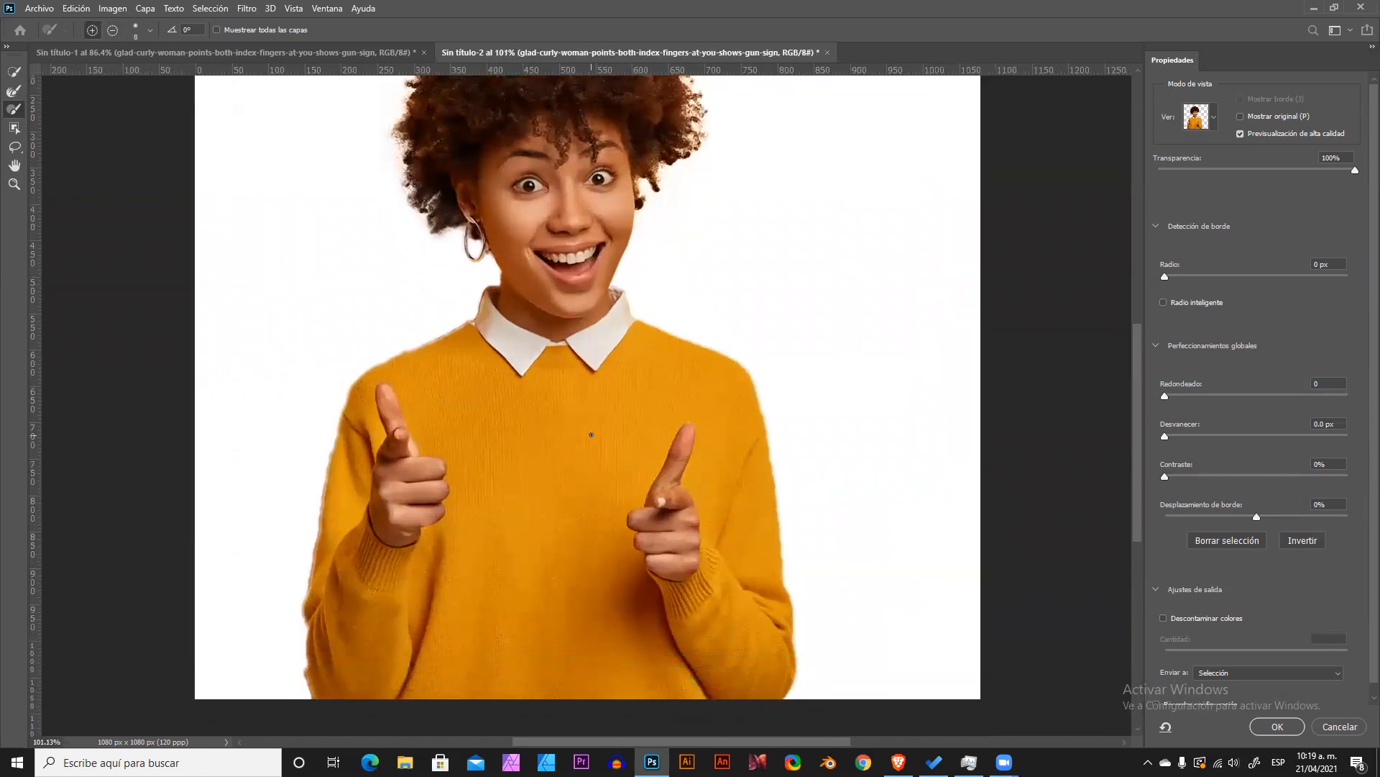
scroll(591, 434, up, 2)
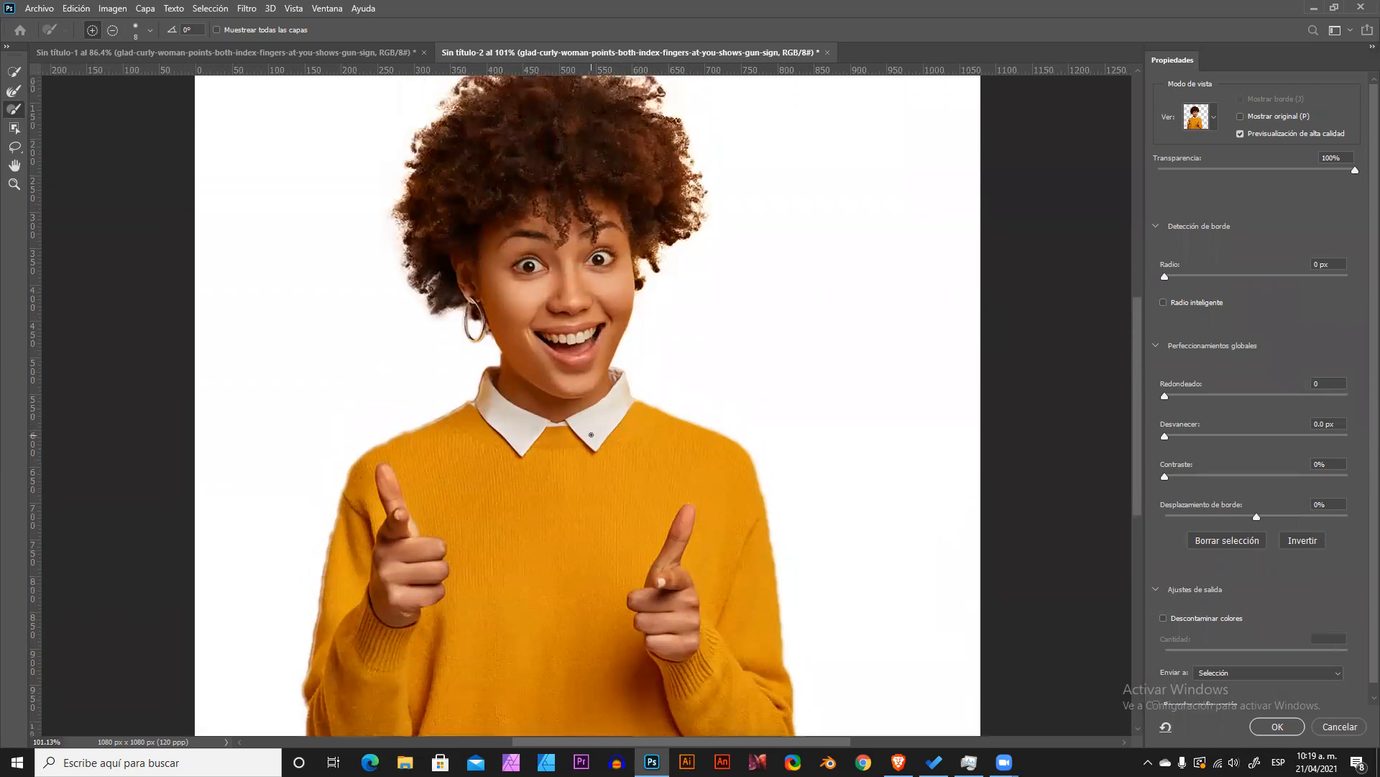
scroll(591, 435, up, 1)
scroll(591, 435, up, 1)
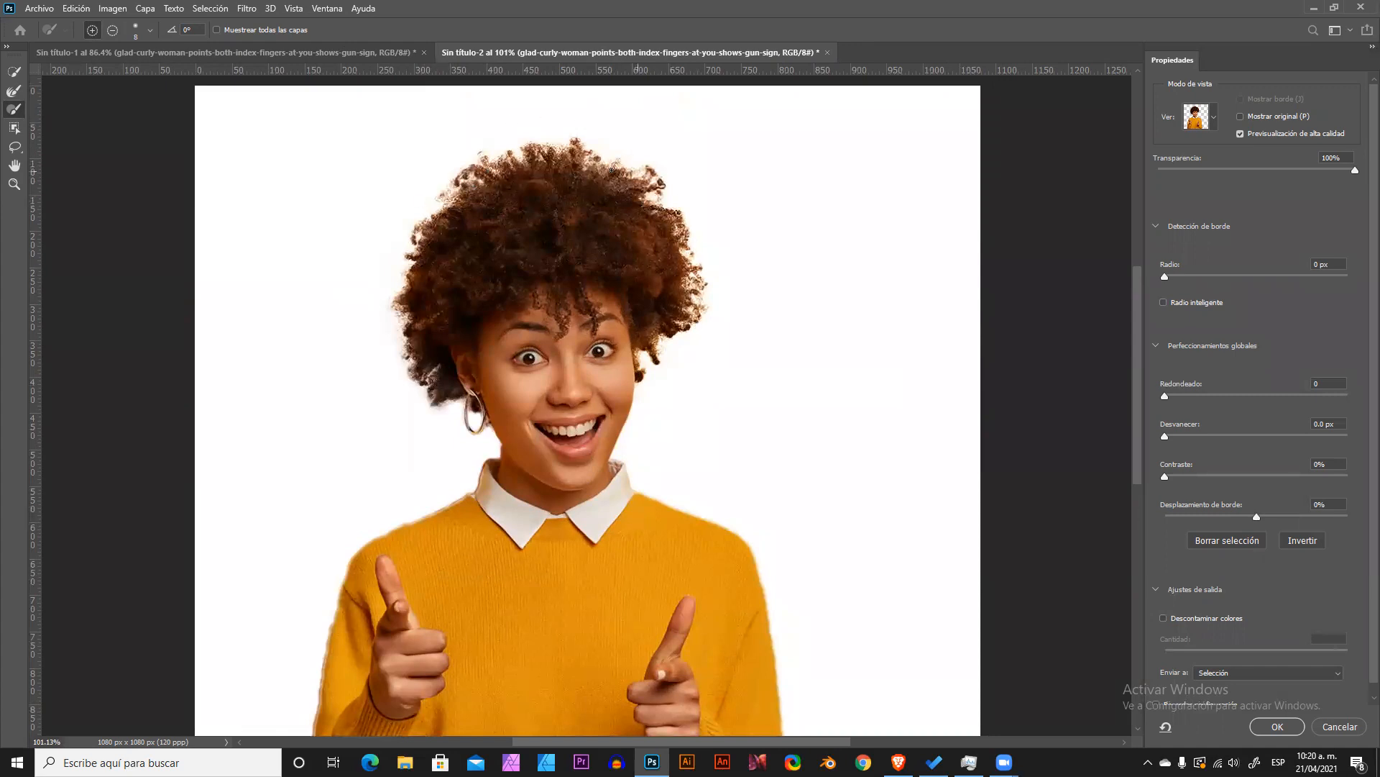
scroll(689, 351, down, 1)
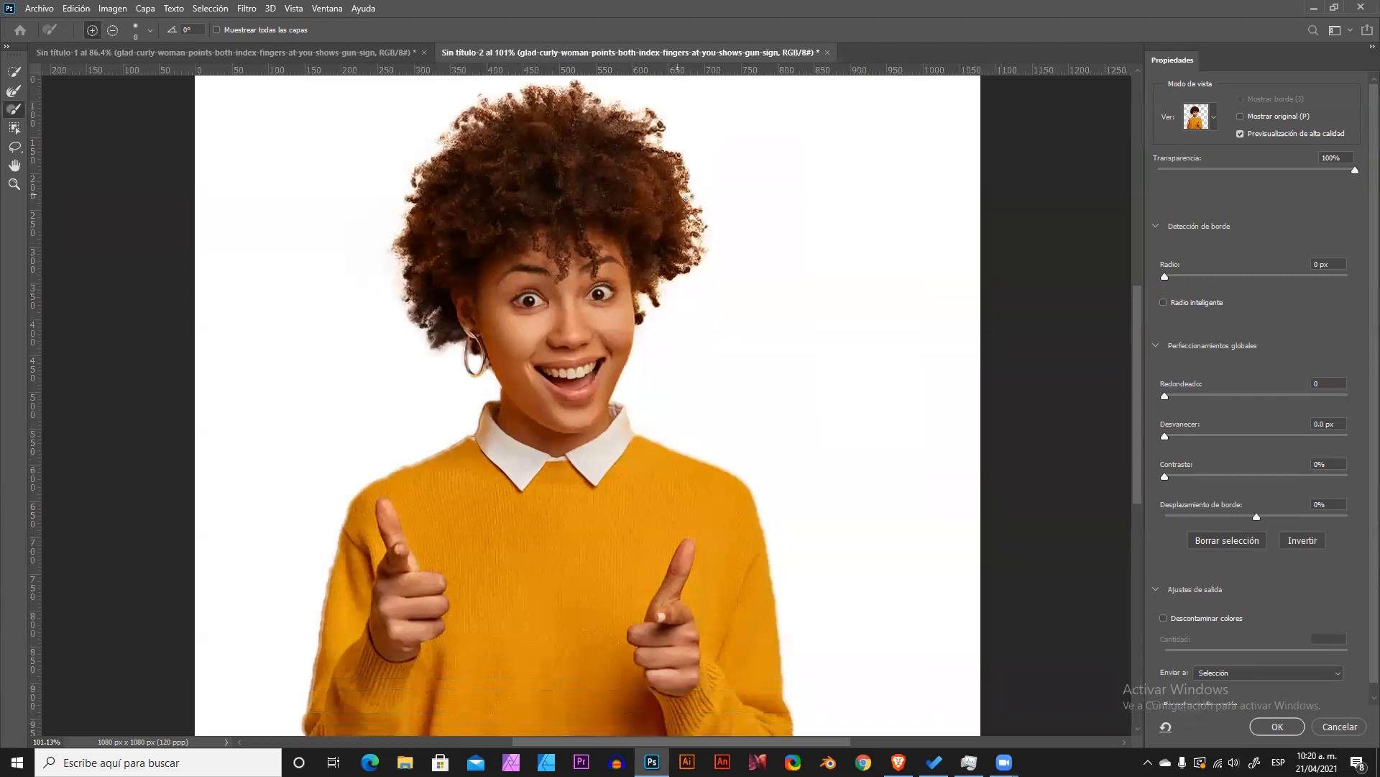
scroll(672, 292, down, 1)
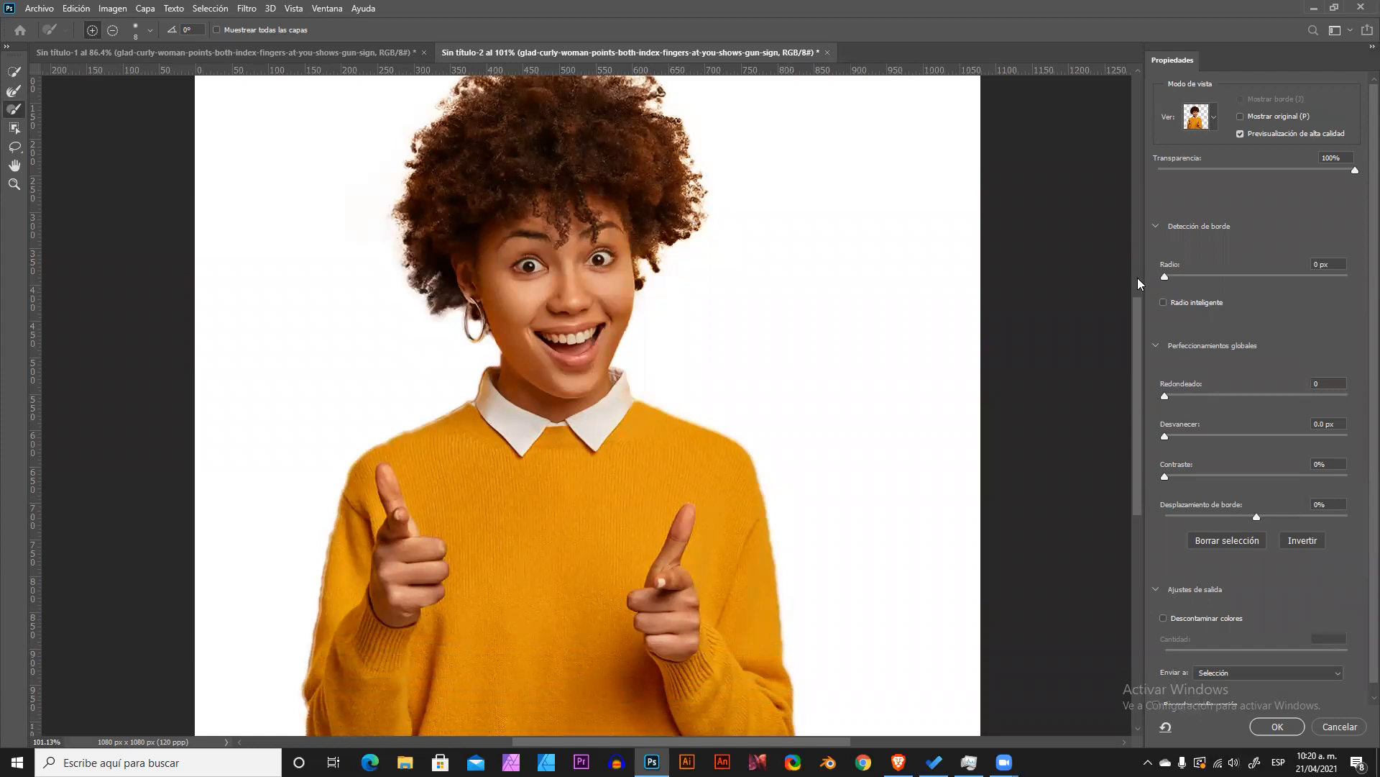
Enable Smart Radius for edge detection, try radius values of 1 and 2 px, and return the radius to 0 px.
click(1164, 303)
key(Up)
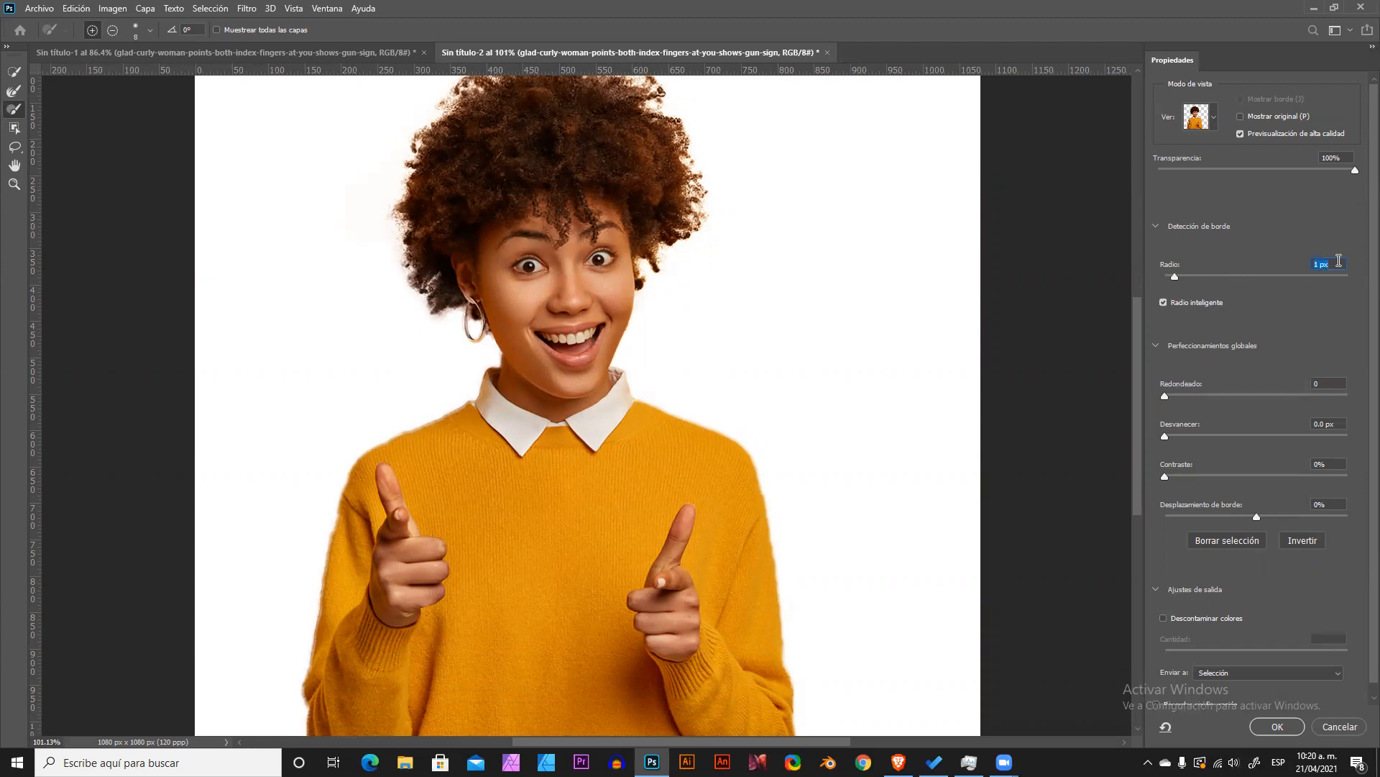
key(Up)
key(Down)
key(Down)
key(Down)
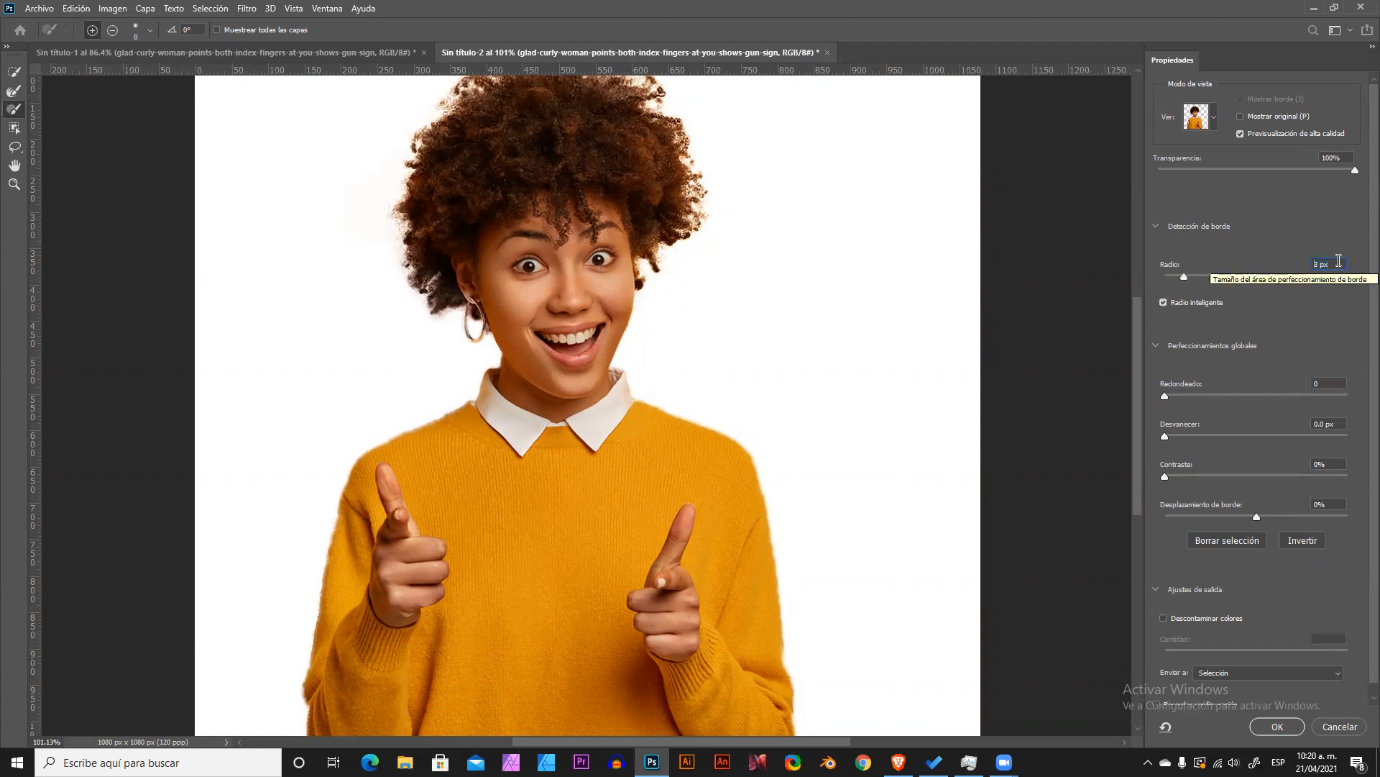
click(208, 8)
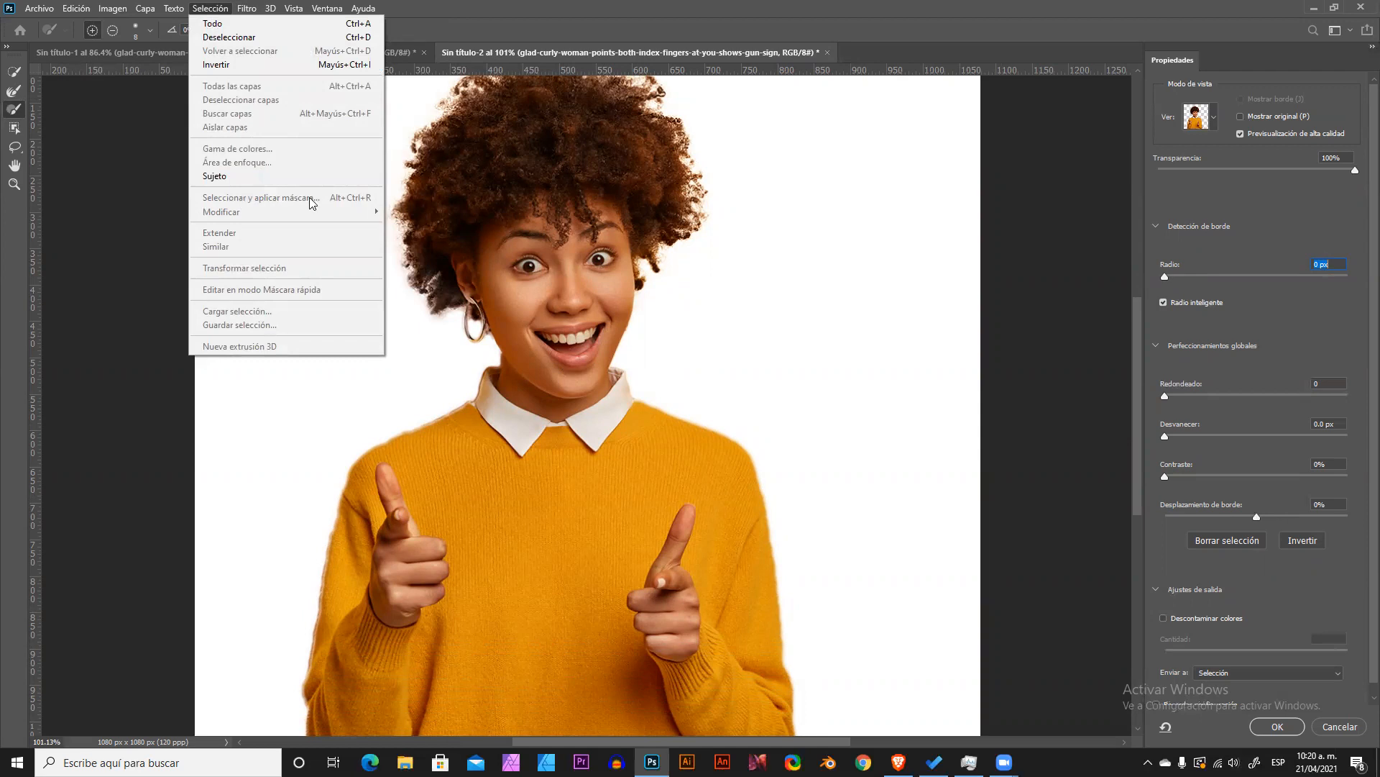
click(403, 10)
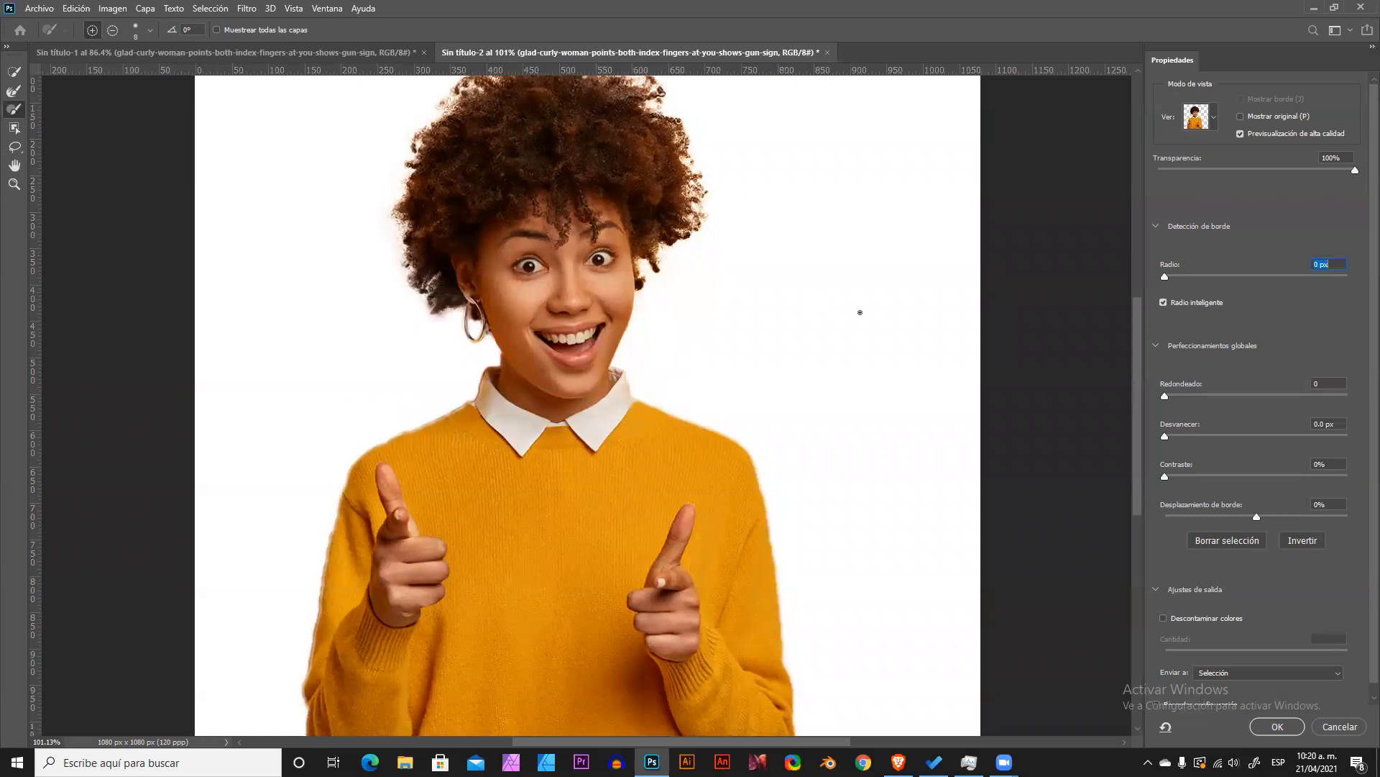
Set the edge detection radius to 2 px and inspect the sweater's edge at the collar and shoulder up close.
double_click(1342, 265)
key(Up)
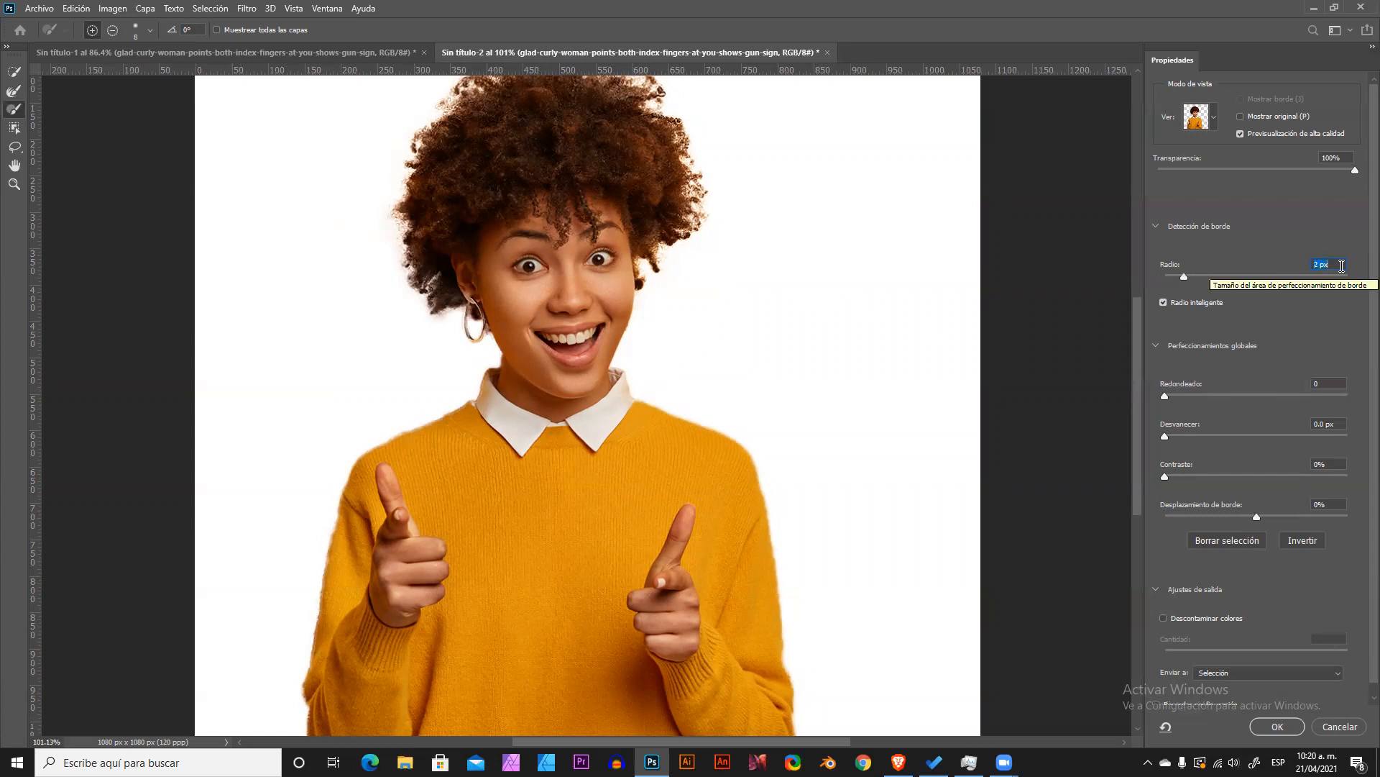
key(Up)
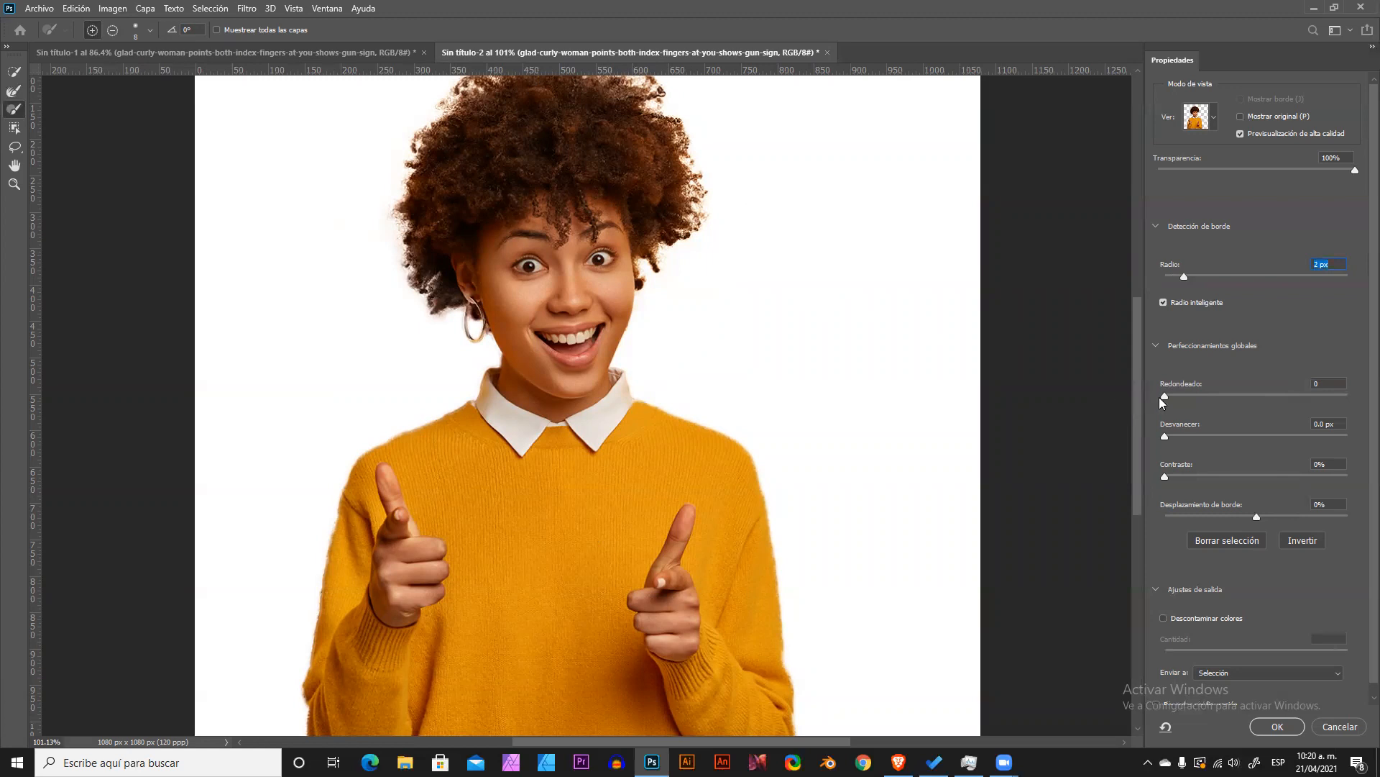
key(z)
drag(648, 425, 749, 459)
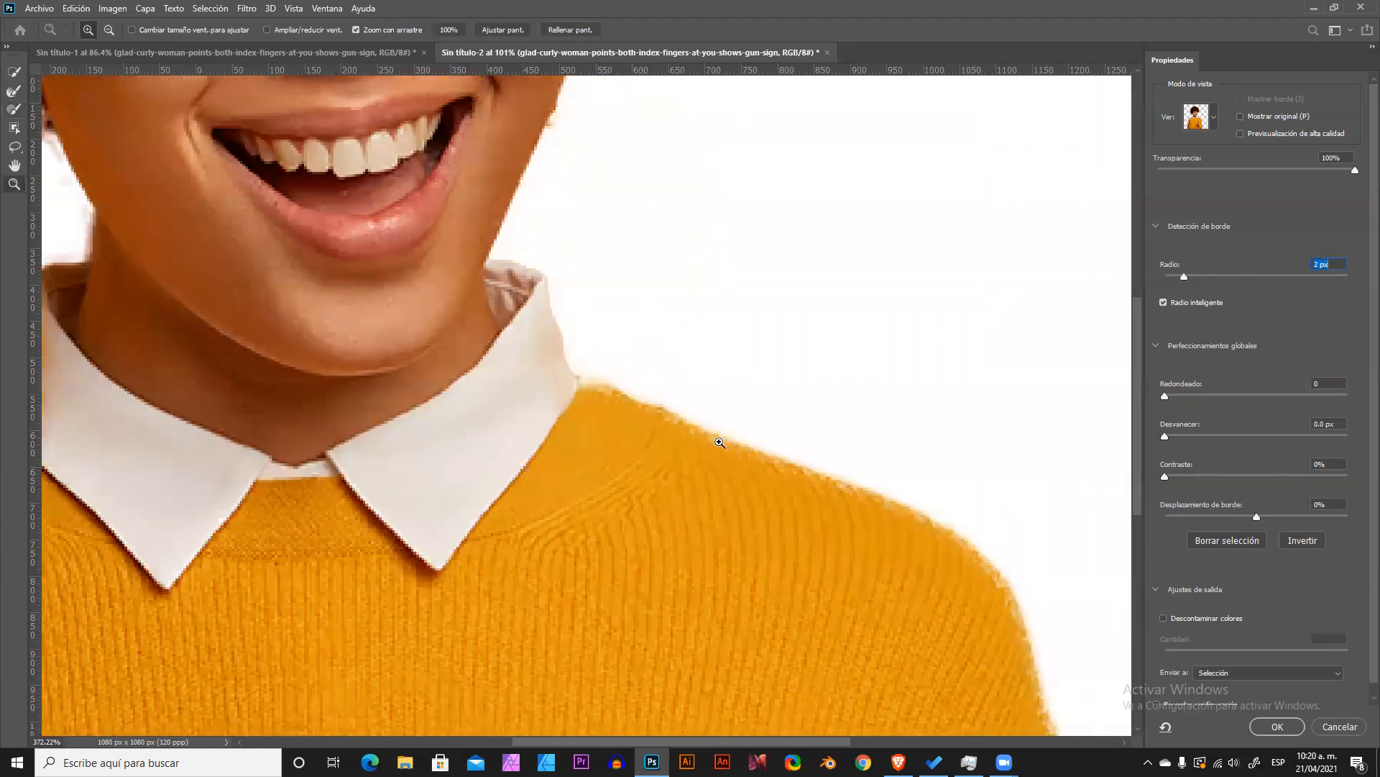
Set the selection's smoothing to 2, feather to 0.8 px, contrast to 24% and edge shift to -11%.
drag(536, 440, 513, 441)
drag(358, 419, 346, 419)
drag(153, 462, 200, 478)
drag(259, 441, 302, 441)
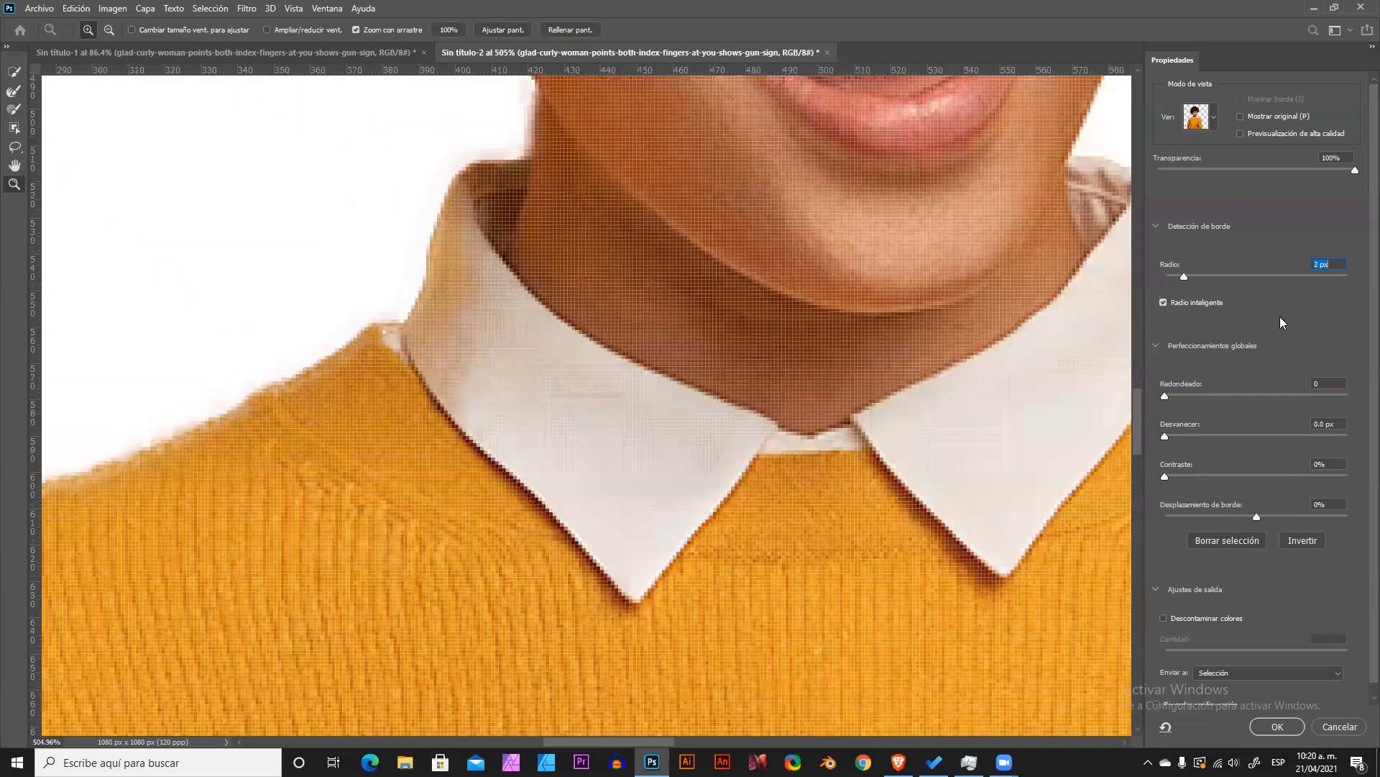
drag(1165, 395, 1208, 476)
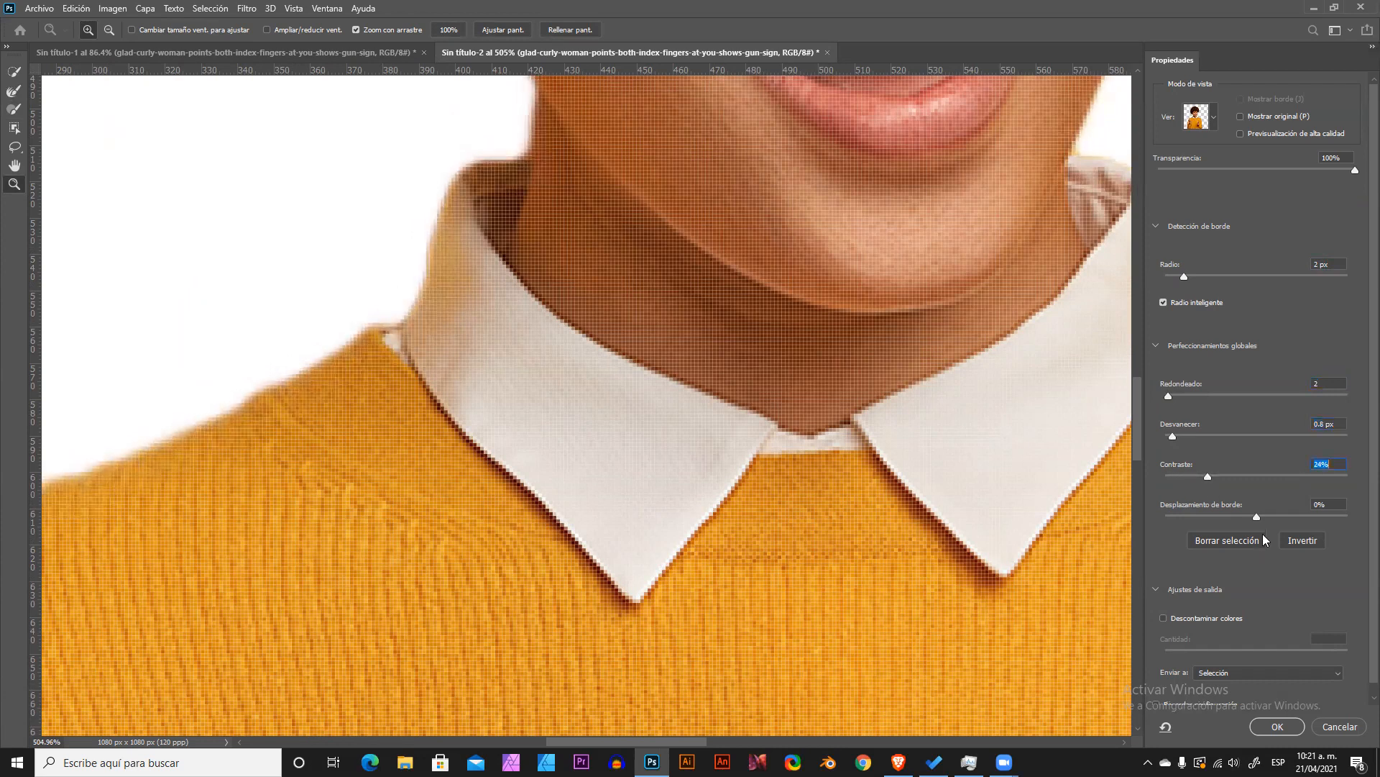
drag(1257, 517, 1247, 518)
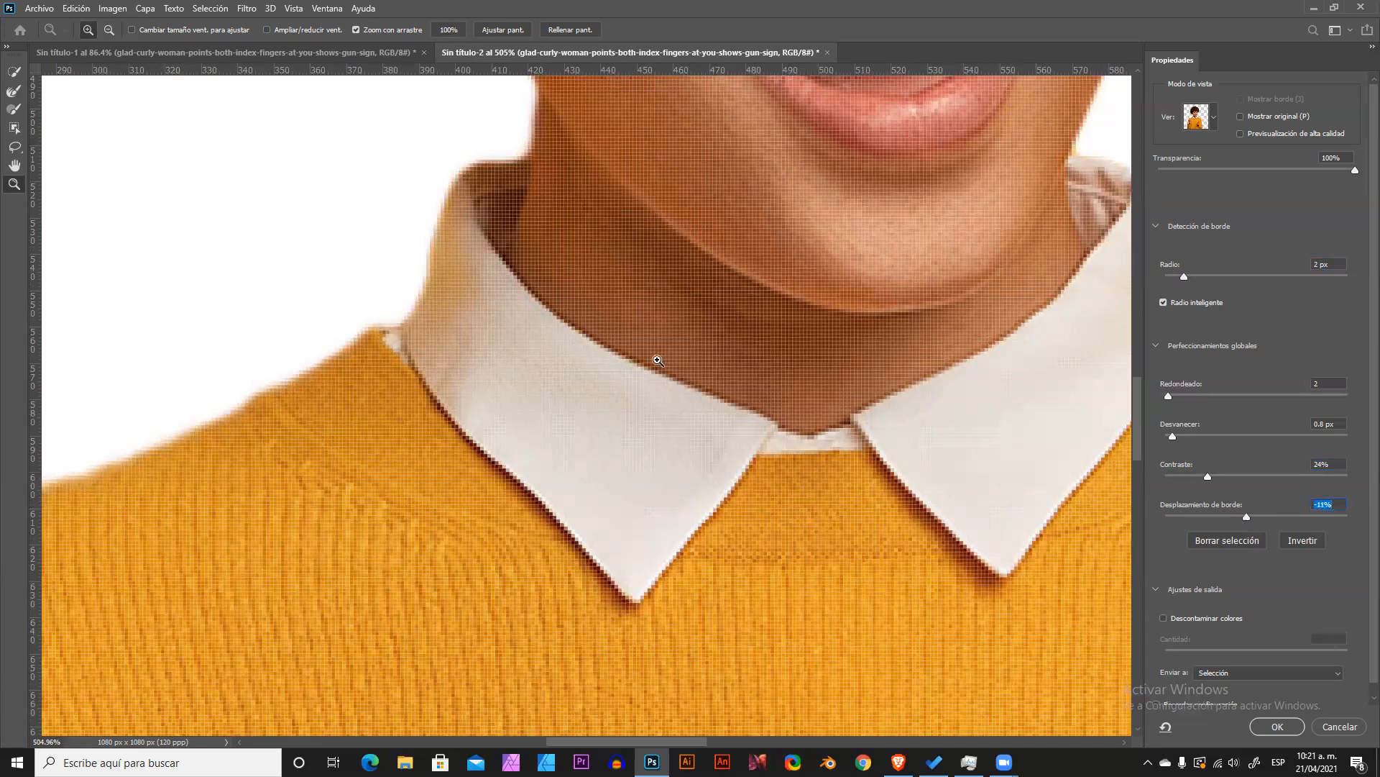
Adjust the edge refinements to 29% contrast, -7% edge shift and a smoothing of 5.
key(ctrl+0)
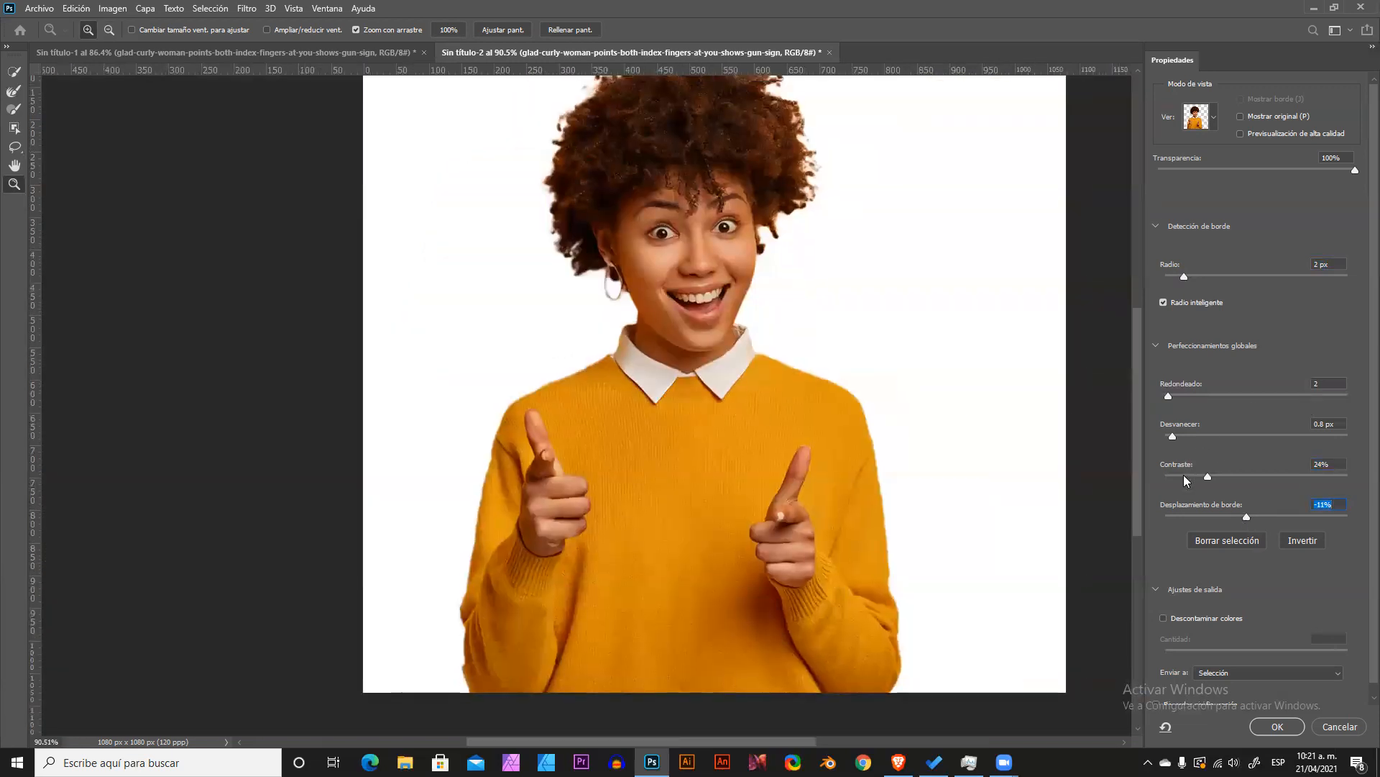
drag(1208, 475, 1246, 474)
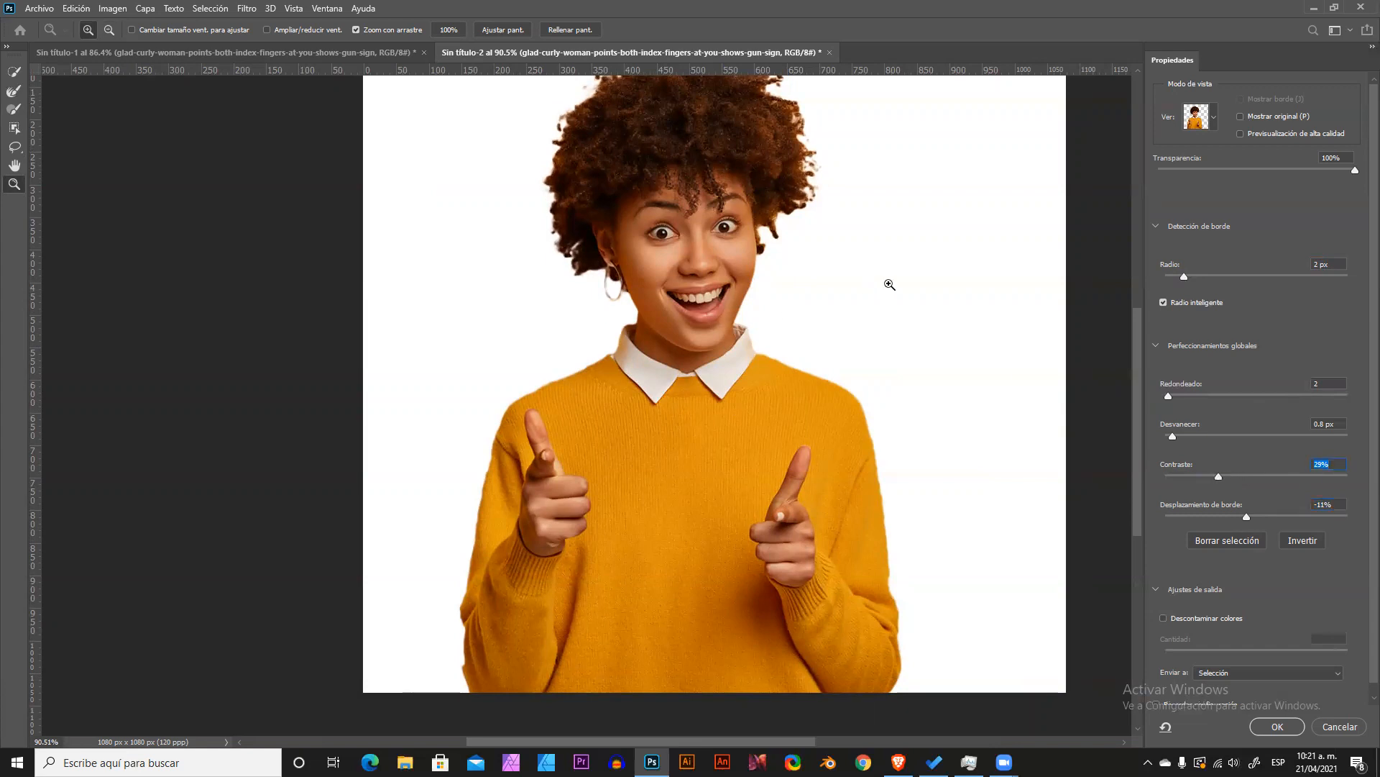
drag(1138, 339, 1133, 318)
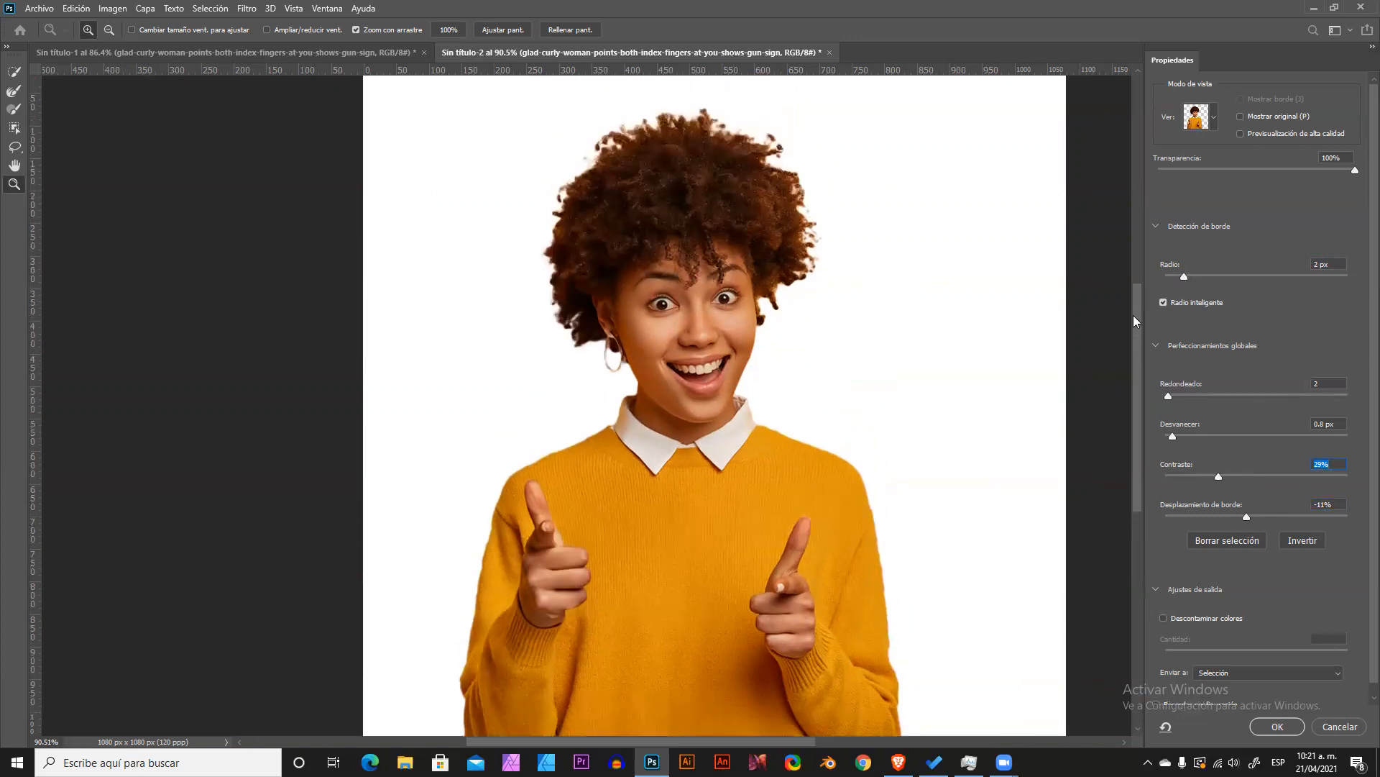
drag(1245, 516, 1250, 516)
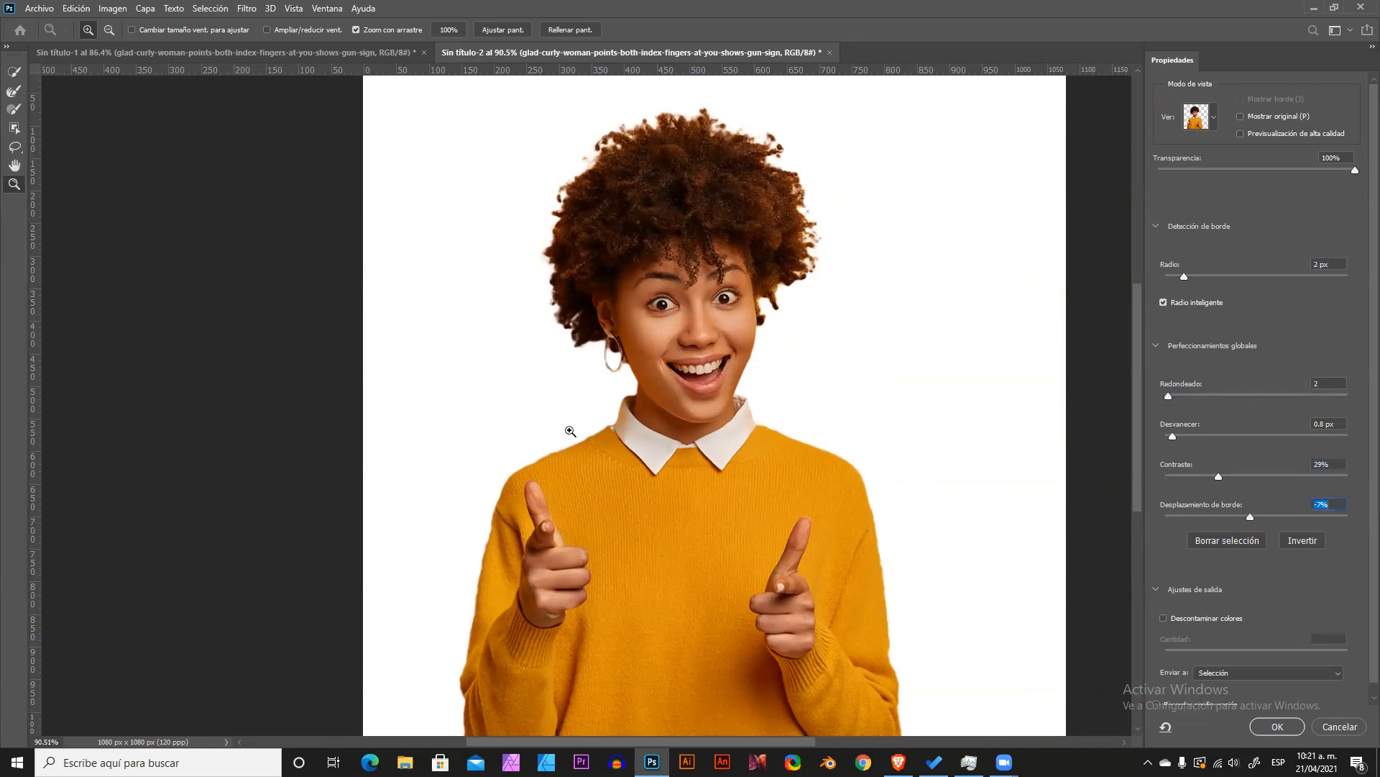
drag(645, 497, 717, 509)
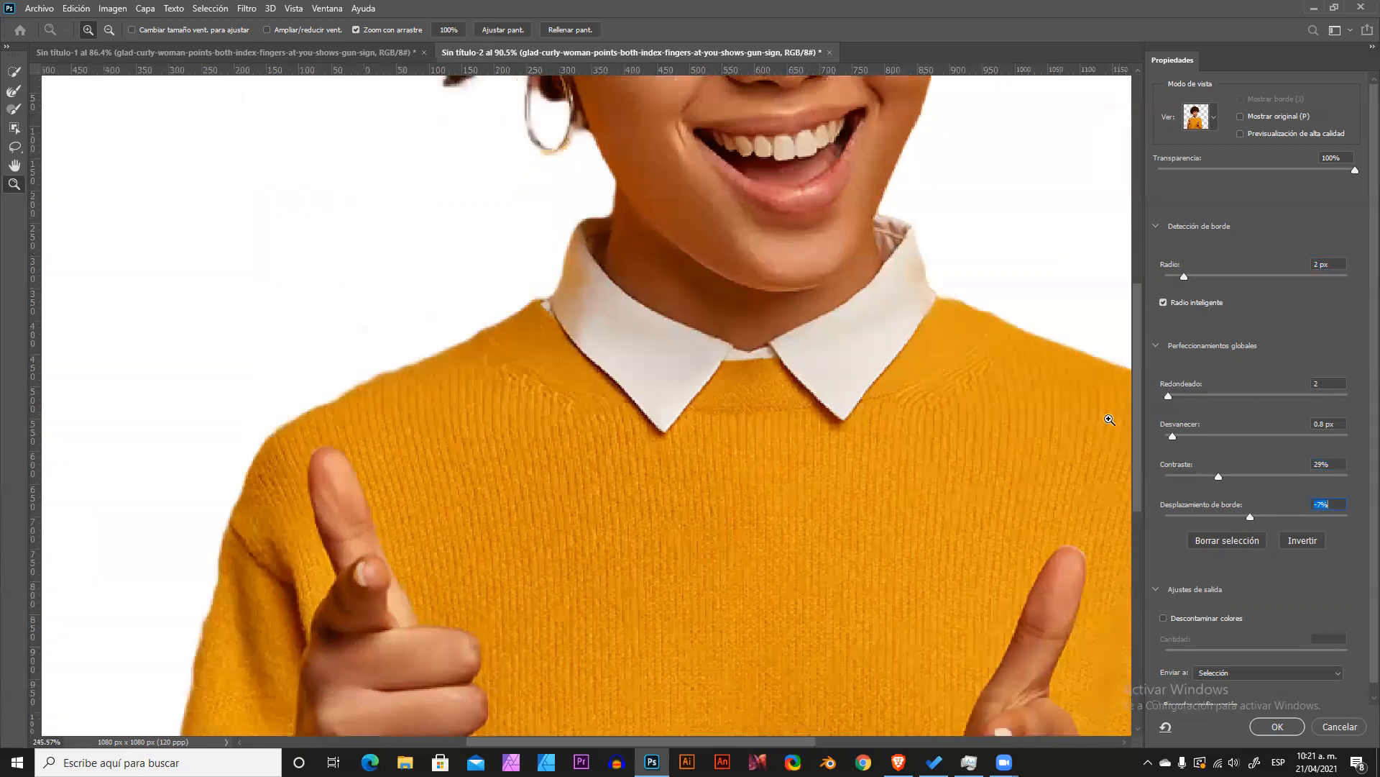
drag(1169, 396, 1175, 395)
drag(890, 425, 819, 421)
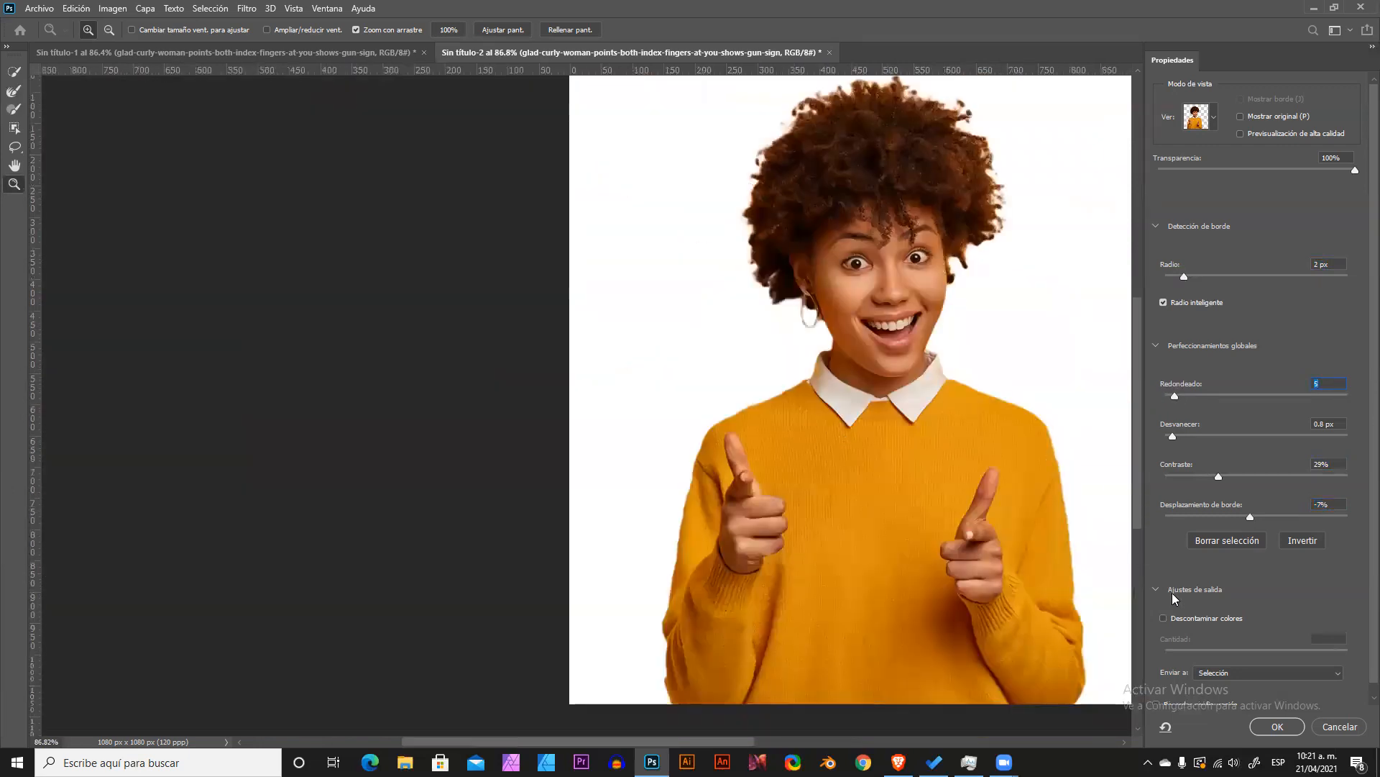
Output the refined result as a selection and apply the Select and Mask edits.
click(1263, 675)
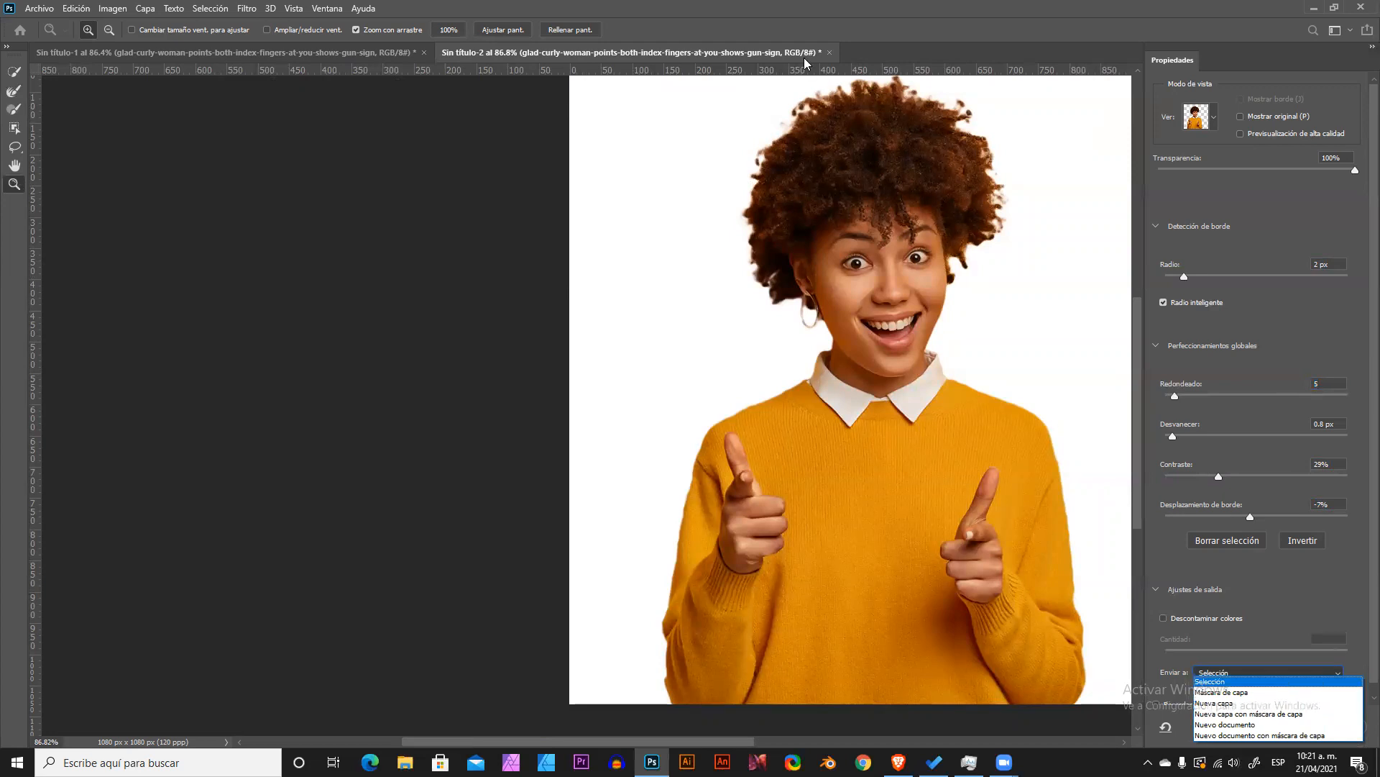
click(1228, 681)
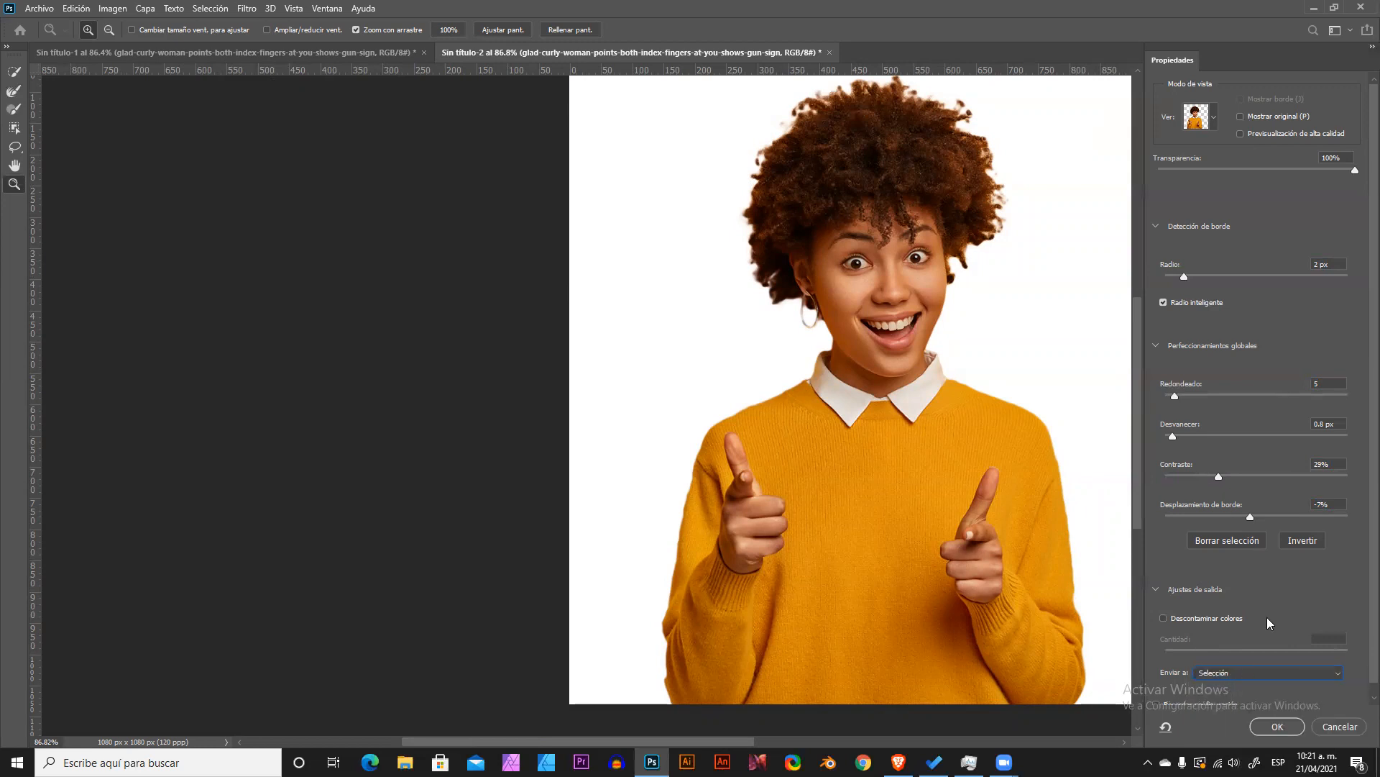
click(1279, 727)
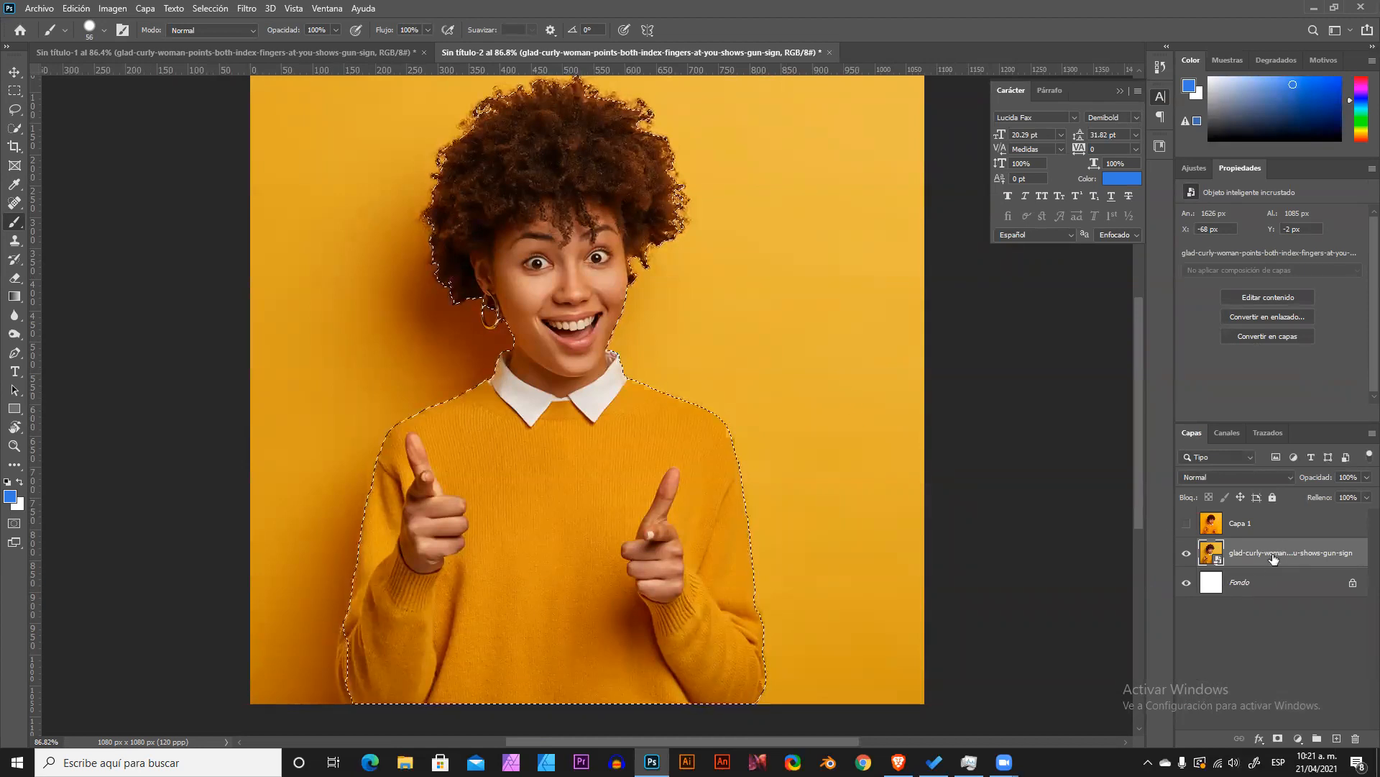
Switch to the Eraser and rasterize the woman's smart object layer so it can be erased.
key(e)
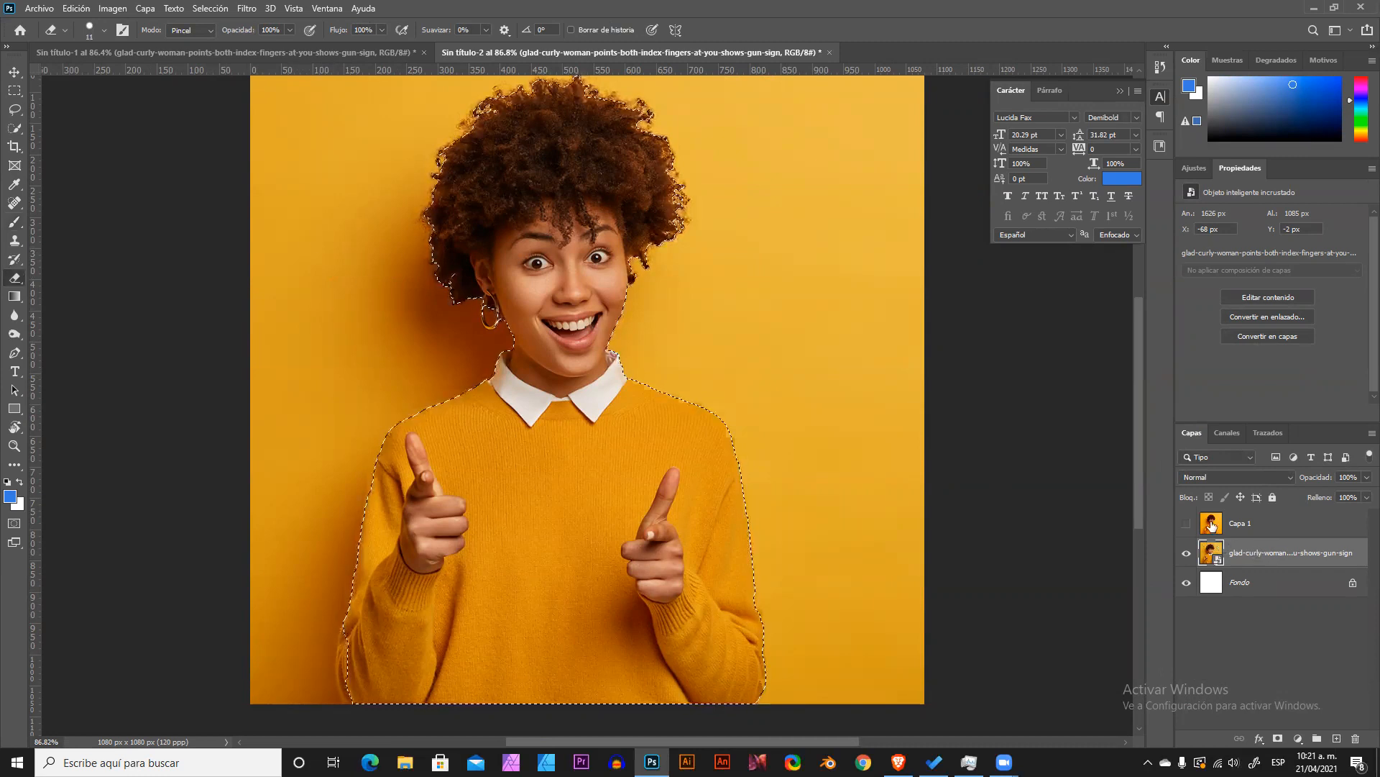
scroll(513, 332, down, 4)
scroll(441, 299, up, 4)
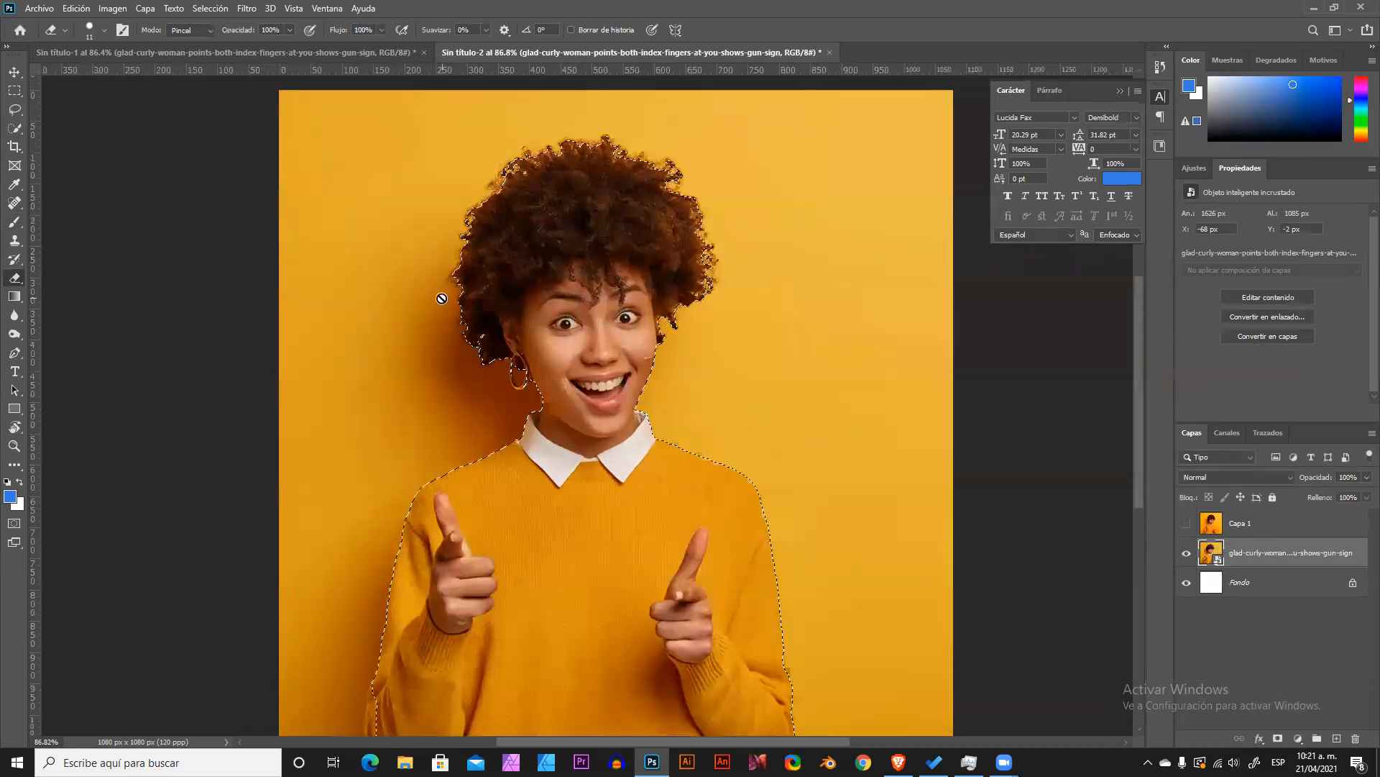
click(442, 298)
click(658, 294)
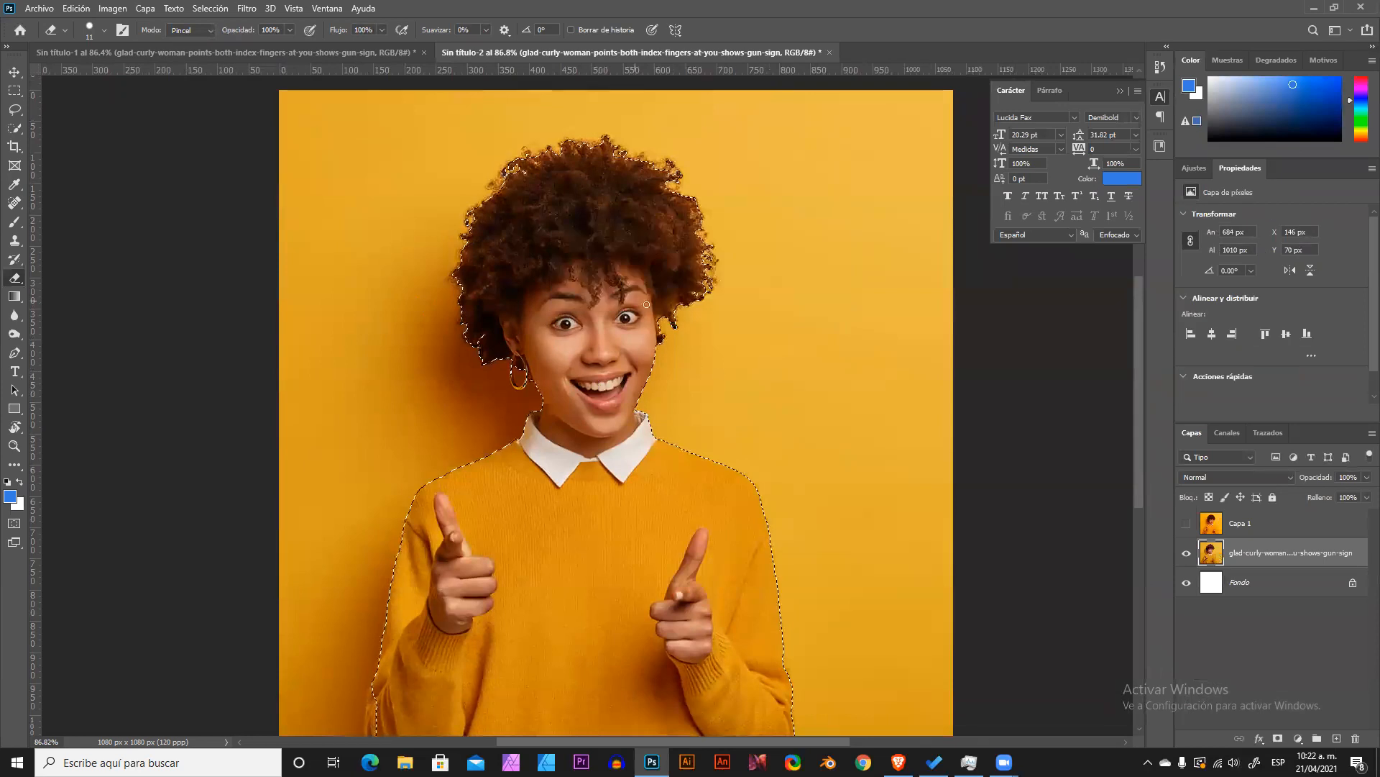
scroll(676, 316, down, 3)
mouse_move(707, 314)
mouse_down()
mouse_move(779, 332)
mouse_move(760, 326)
mouse_move(785, 211)
mouse_move(778, 143)
mouse_move(686, 509)
mouse_move(712, 690)
mouse_up()
scroll(767, 359, down, 2)
key(ctrl+z)
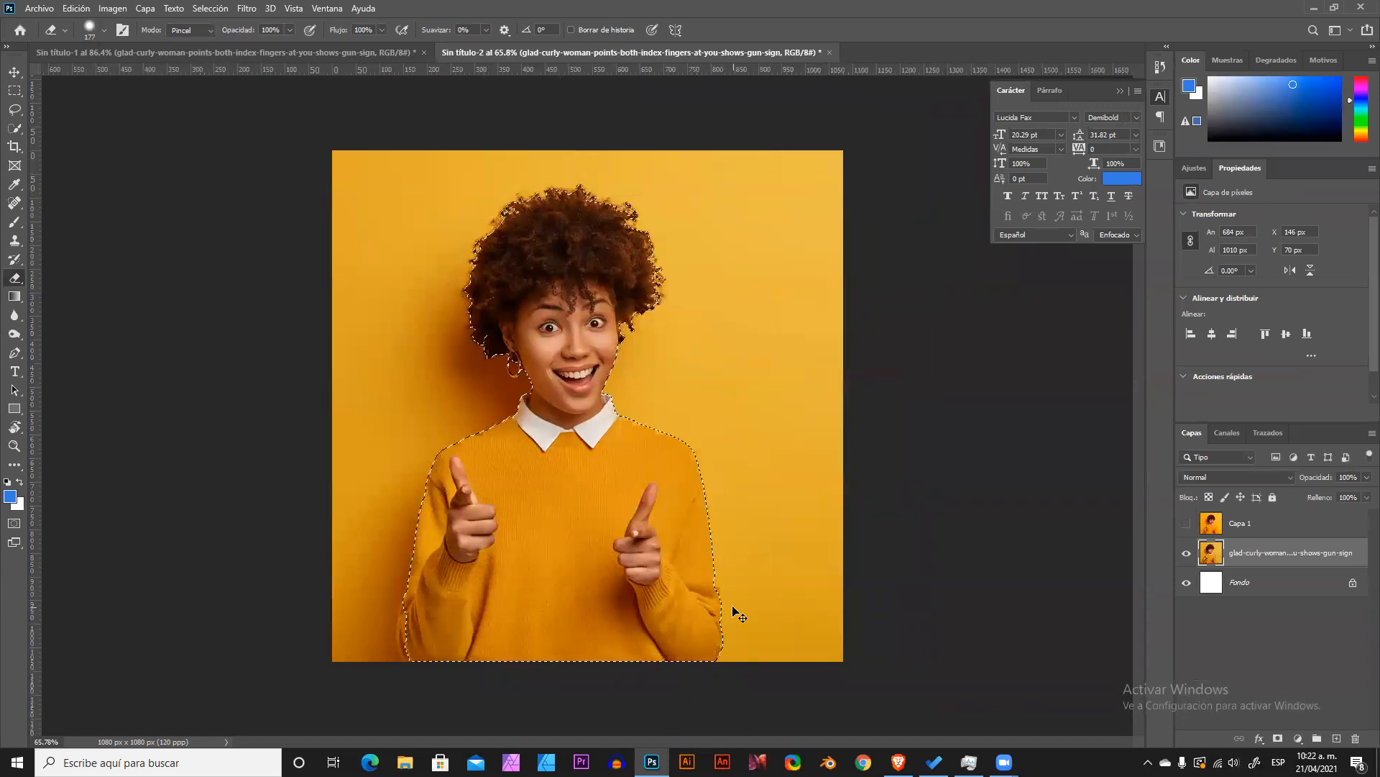
Invert the selection, erase the yellow background around the woman with a 177 px eraser, and deselect.
key(ctrl+shift+i)
drag(708, 453, 751, 568)
mouse_move(762, 705)
mouse_down()
mouse_move(732, 411)
mouse_move(864, 666)
mouse_move(775, 348)
mouse_move(796, 713)
mouse_move(394, 645)
mouse_move(223, 664)
mouse_move(376, 548)
mouse_move(411, 479)
mouse_move(278, 462)
mouse_move(549, 446)
mouse_move(419, 424)
mouse_move(529, 424)
mouse_move(347, 416)
mouse_move(317, 386)
mouse_move(317, 184)
mouse_move(408, 125)
mouse_move(427, 130)
mouse_move(376, 377)
mouse_move(414, 169)
mouse_move(313, 207)
mouse_move(298, 297)
mouse_move(421, 140)
mouse_move(643, 122)
mouse_move(774, 169)
mouse_move(835, 223)
mouse_move(842, 390)
mouse_move(746, 223)
mouse_move(754, 358)
mouse_move(711, 180)
mouse_move(713, 368)
mouse_move(660, 445)
mouse_move(684, 373)
mouse_move(625, 427)
mouse_move(652, 387)
mouse_move(616, 404)
mouse_up()
scroll(397, 358, up, 3)
mouse_move(397, 356)
mouse_down()
mouse_move(436, 409)
mouse_move(405, 356)
mouse_move(467, 422)
mouse_move(458, 391)
mouse_move(541, 422)
mouse_move(402, 352)
mouse_move(413, 318)
mouse_move(401, 286)
mouse_move(425, 334)
mouse_move(387, 300)
mouse_move(391, 240)
mouse_up()
scroll(388, 292, up, 3)
mouse_move(389, 293)
mouse_down()
mouse_move(401, 348)
mouse_move(376, 410)
mouse_move(407, 408)
mouse_move(386, 407)
mouse_move(508, 154)
mouse_move(817, 225)
mouse_move(798, 244)
mouse_move(352, 154)
mouse_move(700, 117)
mouse_move(422, 240)
mouse_move(733, 197)
mouse_move(925, 309)
mouse_move(820, 247)
mouse_move(885, 381)
mouse_move(810, 487)
mouse_move(823, 539)
mouse_move(767, 466)
mouse_up()
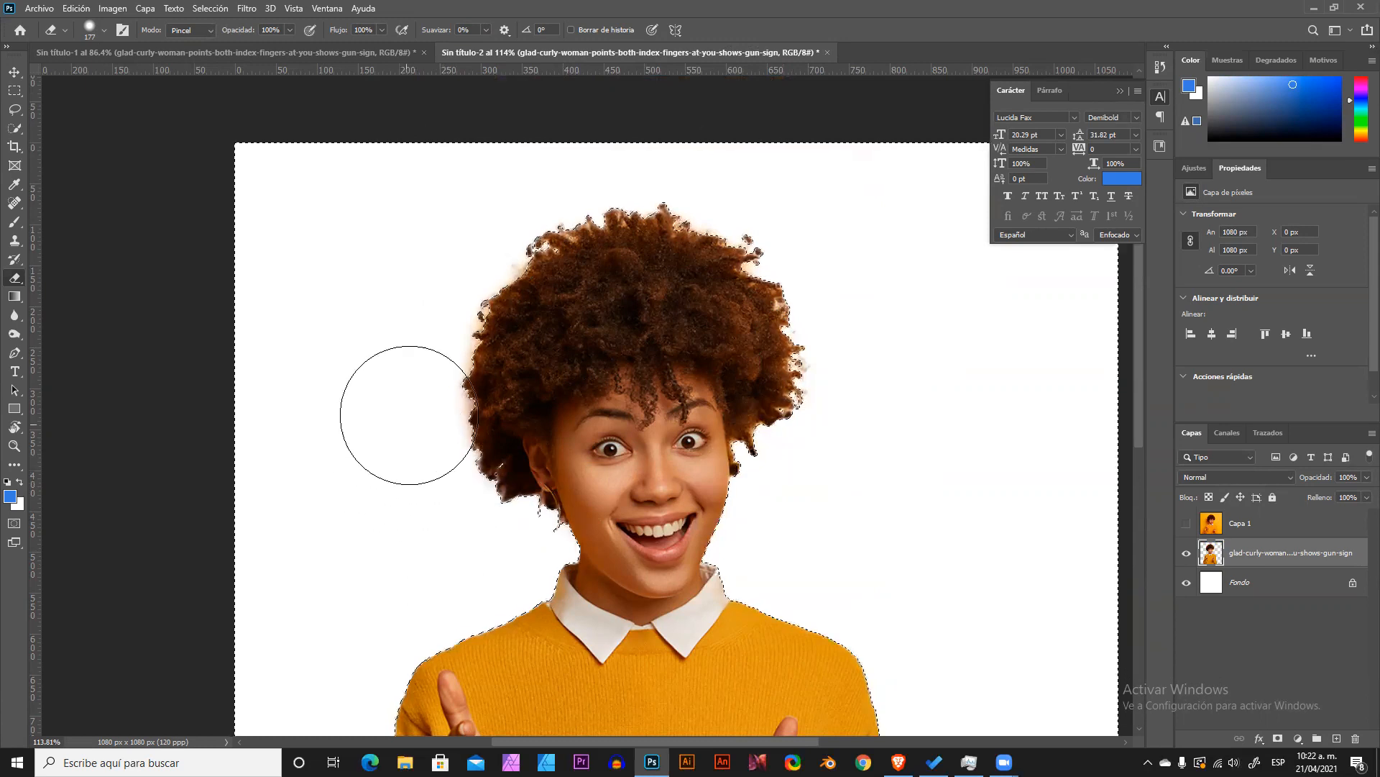
scroll(367, 452, down, 4)
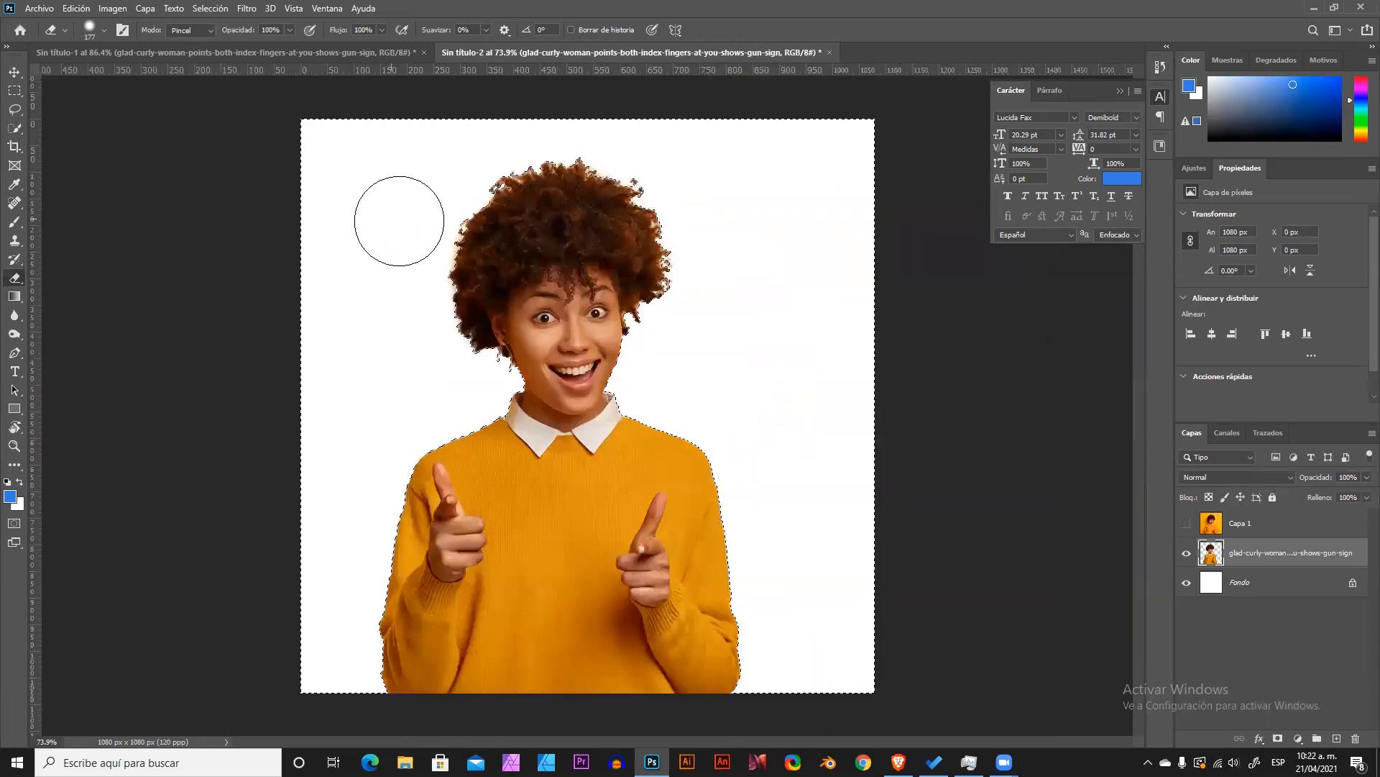
key(ctrl+d)
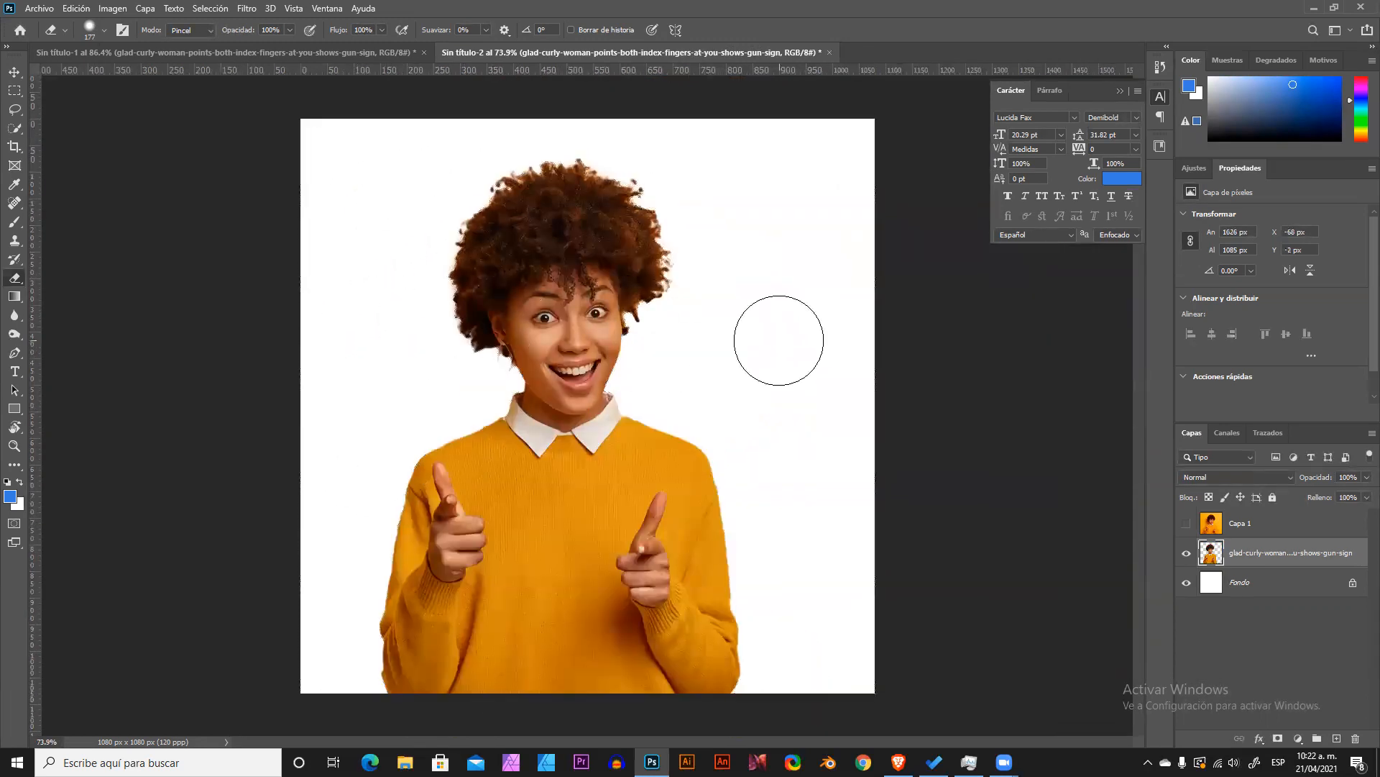
Examine the cutout's edges around the curls and beside the face up close.
key(v)
scroll(784, 346, down, 1)
scroll(724, 352, up, 4)
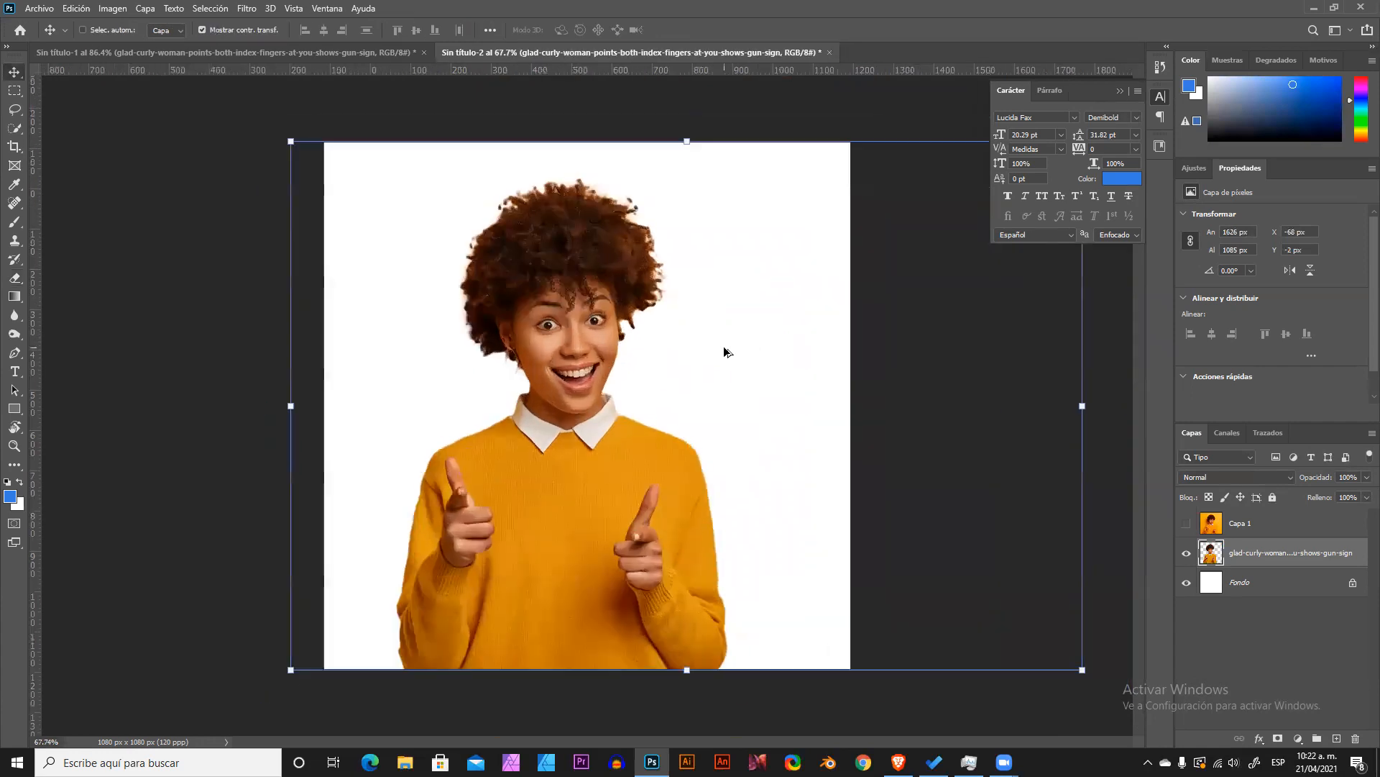
scroll(681, 268, up, 4)
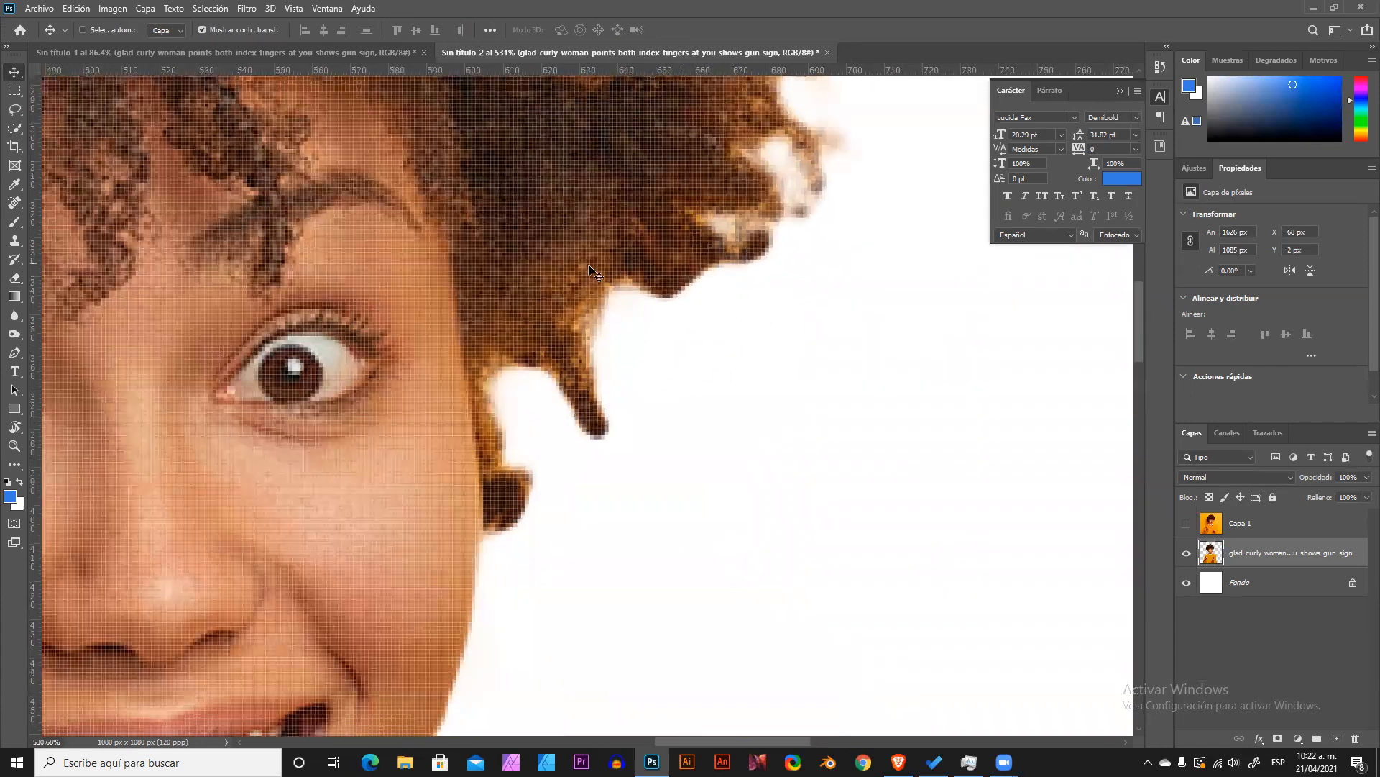
scroll(684, 299, down, 5)
scroll(705, 301, down, 3)
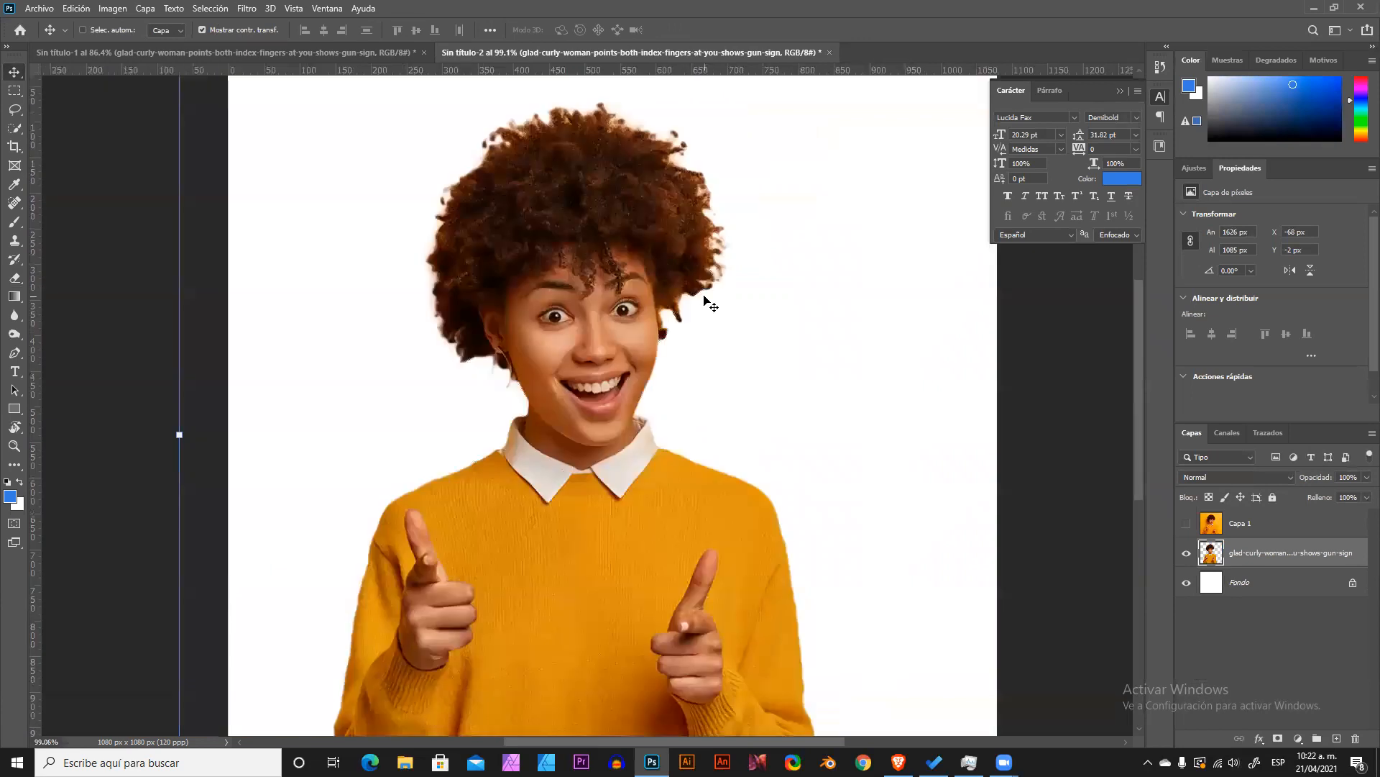
ctrl+click(1210, 552)
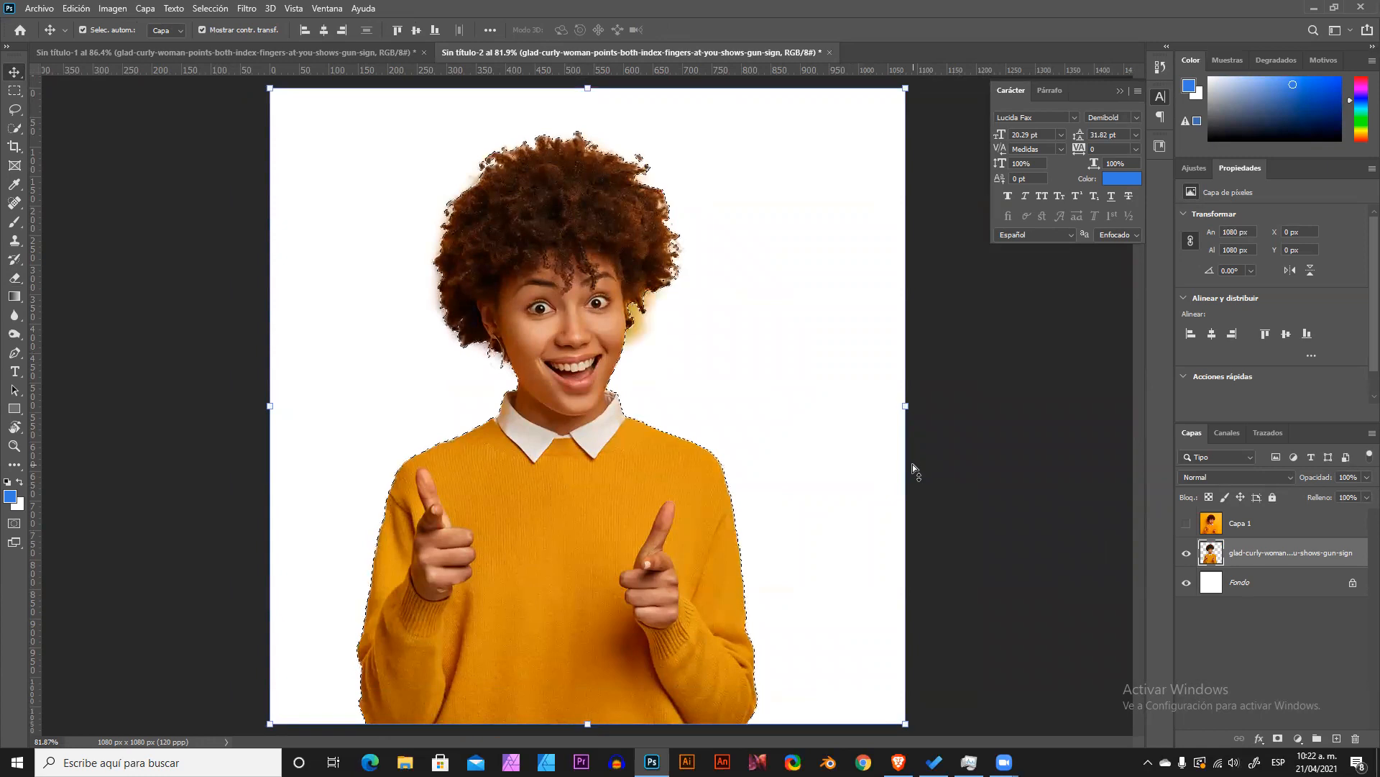
Undo the background erasing and the rasterization of the woman's layer.
key(ctrl+z)
key(ctrl+z)
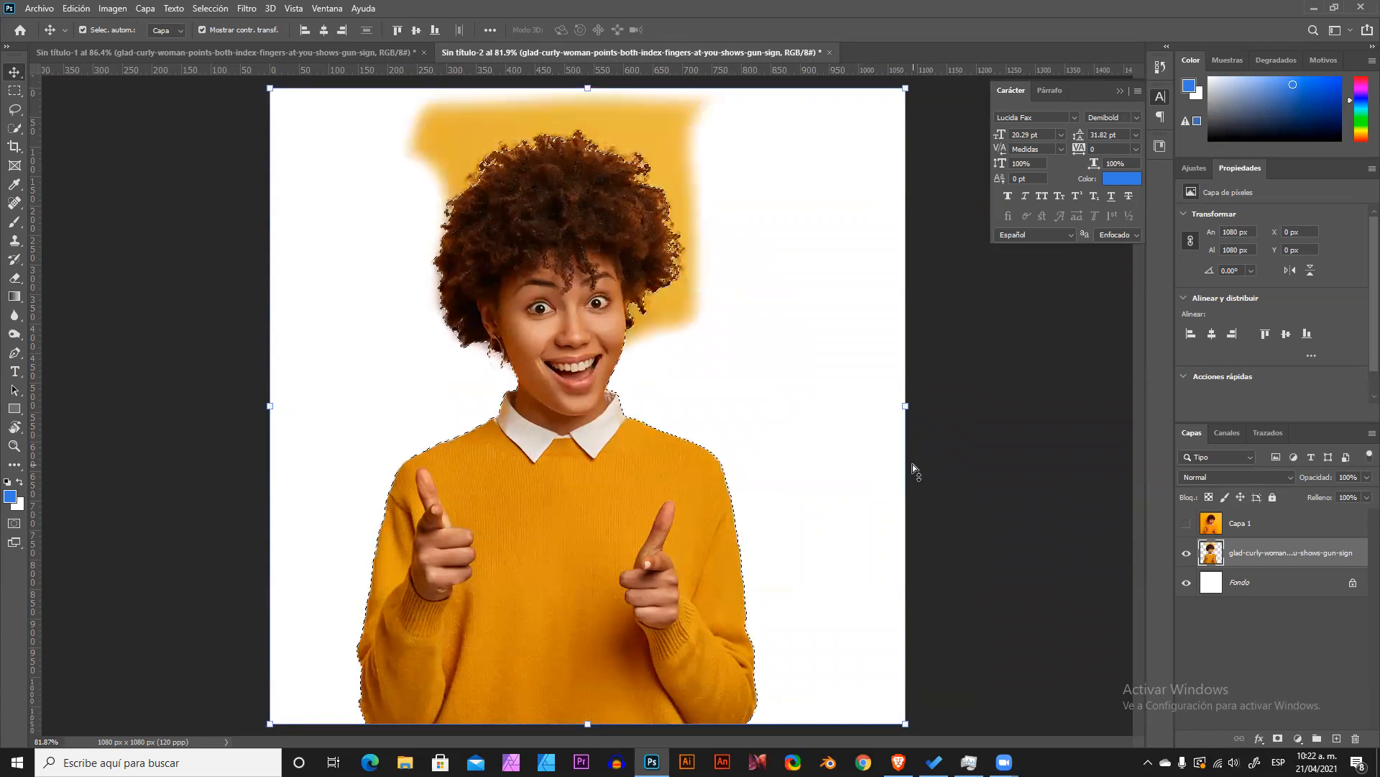
key(ctrl+z)
key(ctrl+z)
key(ctrl+z)
key(ctrl+z)
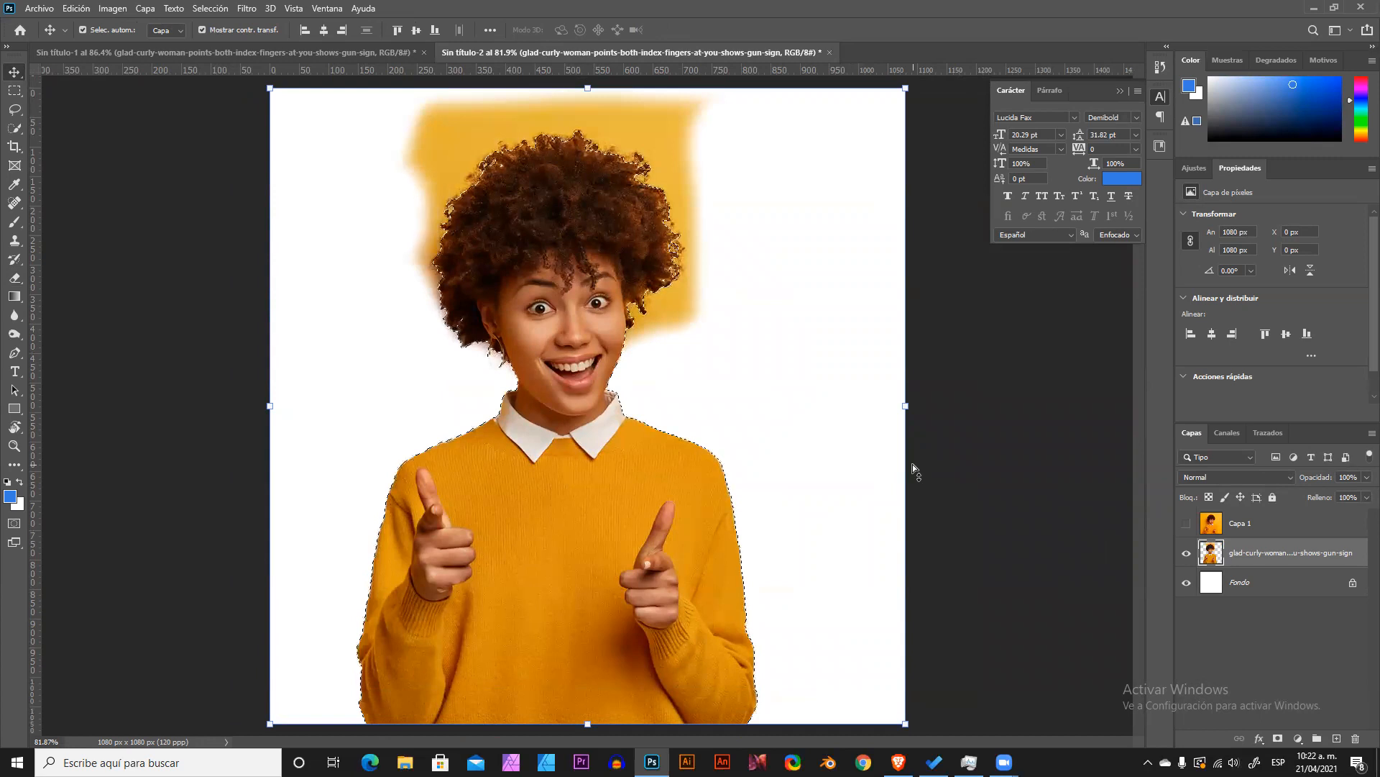
key(ctrl+z)
key(ctrl+z)
key(ctrl+z)
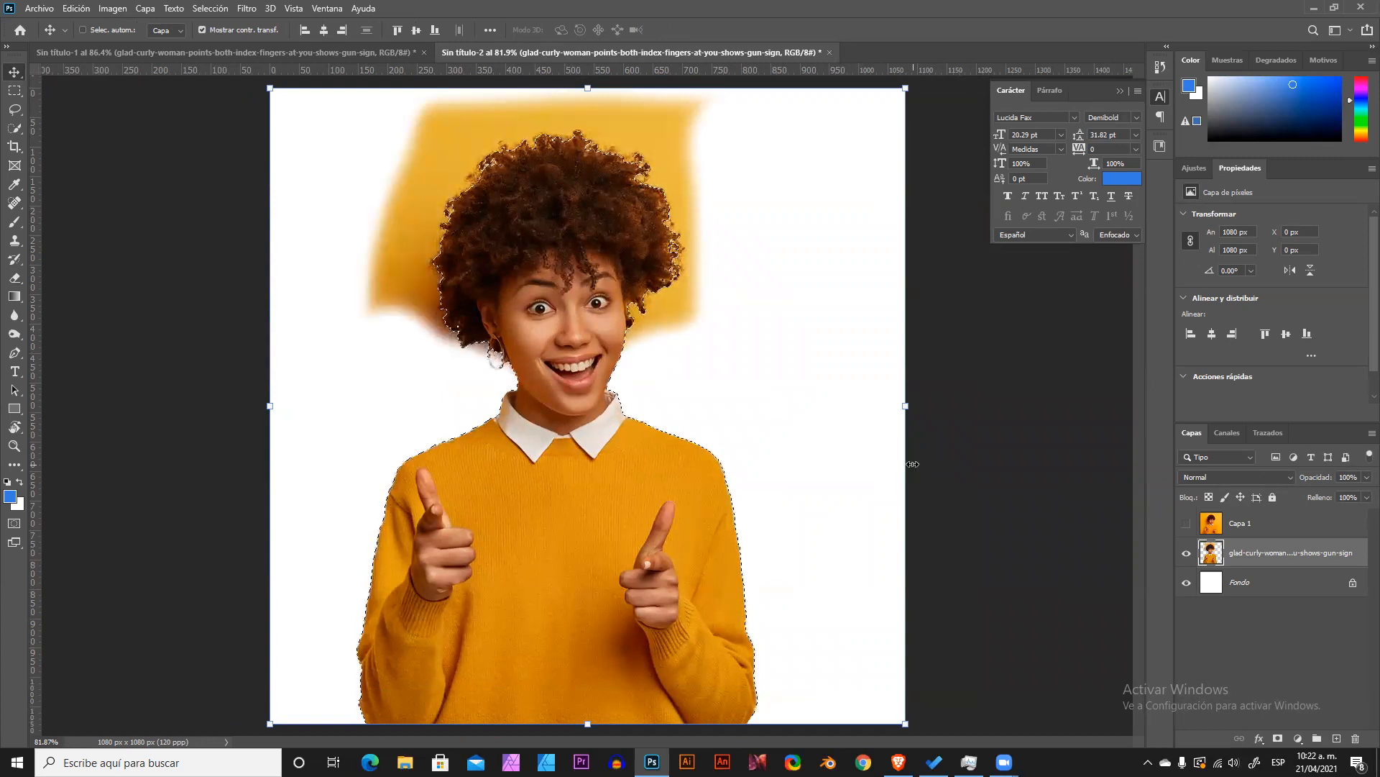
key(ctrl+z)
key(ctrl+z)
key(ctrl+z)
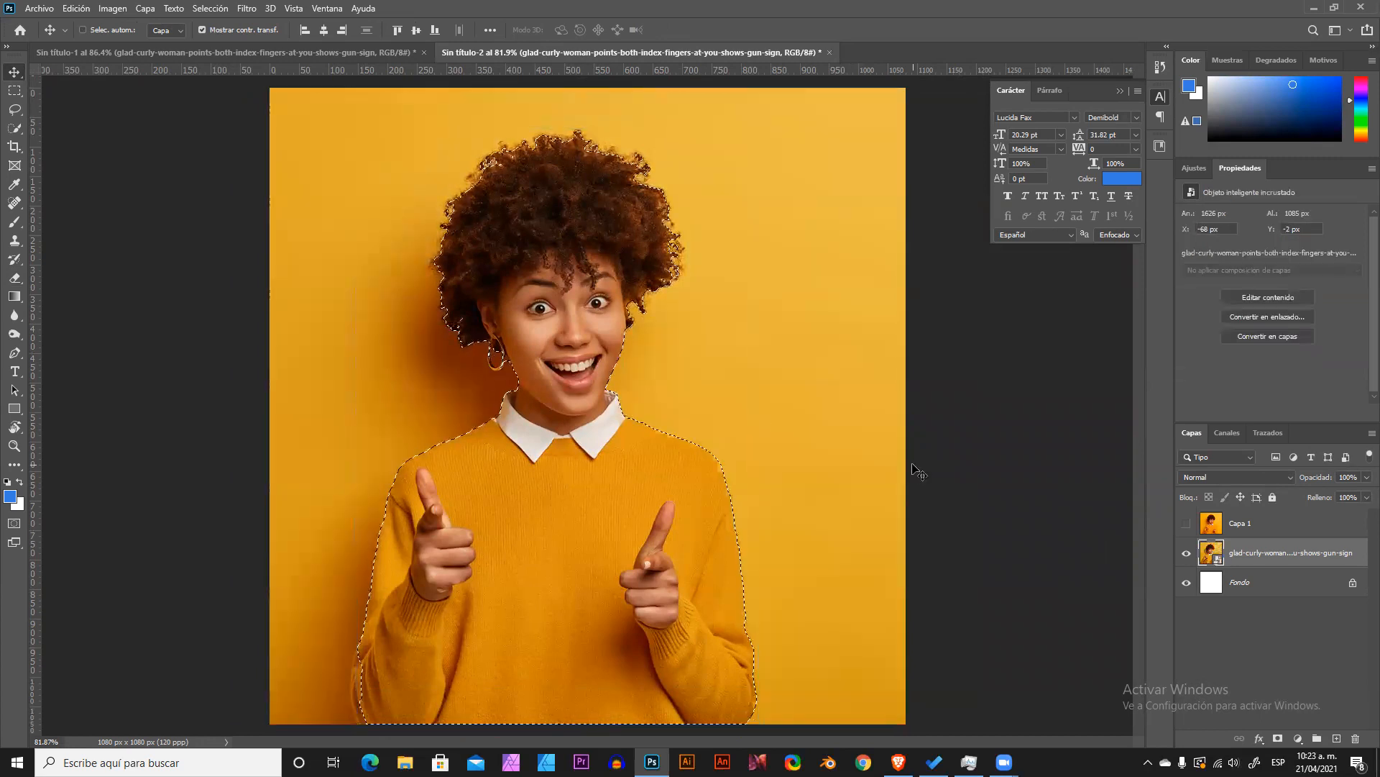
Activate the Quick Selection tool and reopen the woman's rough selection in Select and Mask.
click(15, 128)
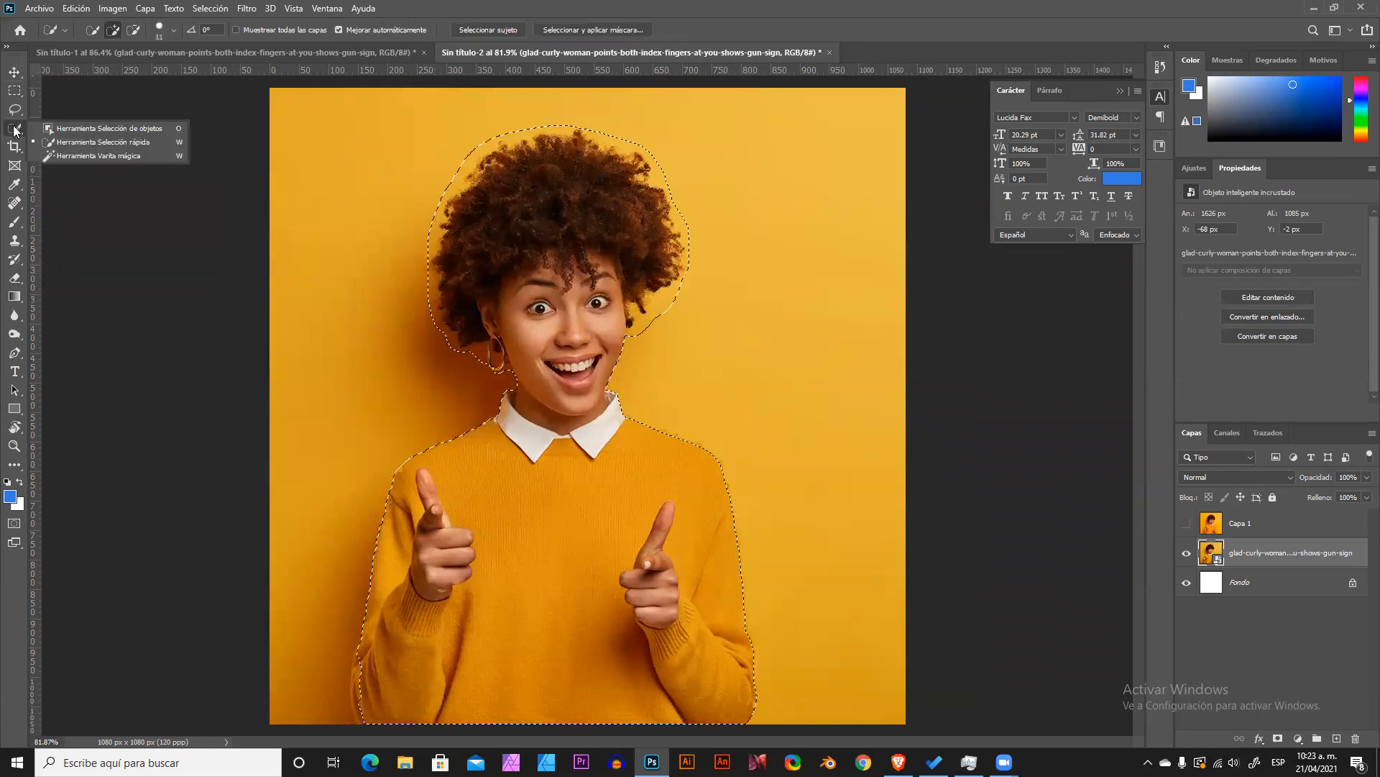
click(504, 8)
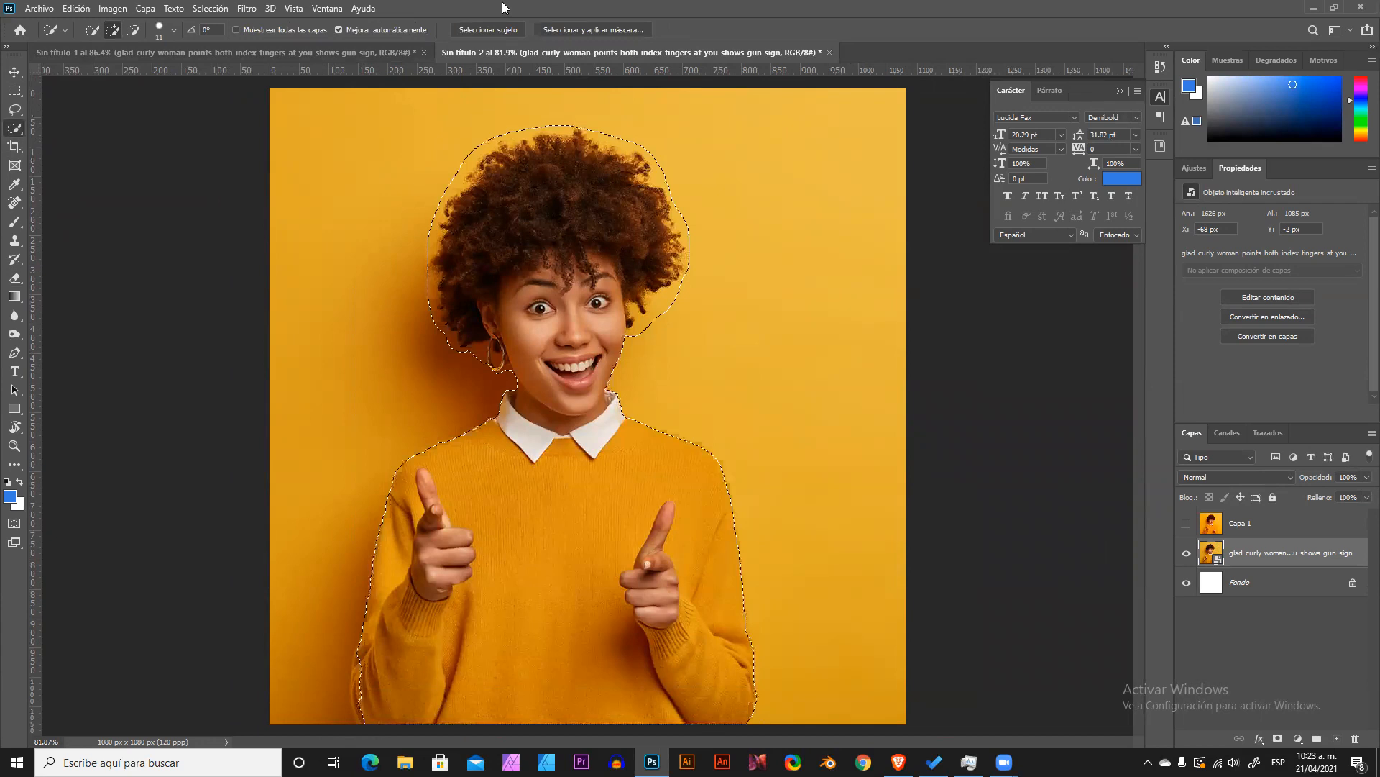
key(ctrl+d)
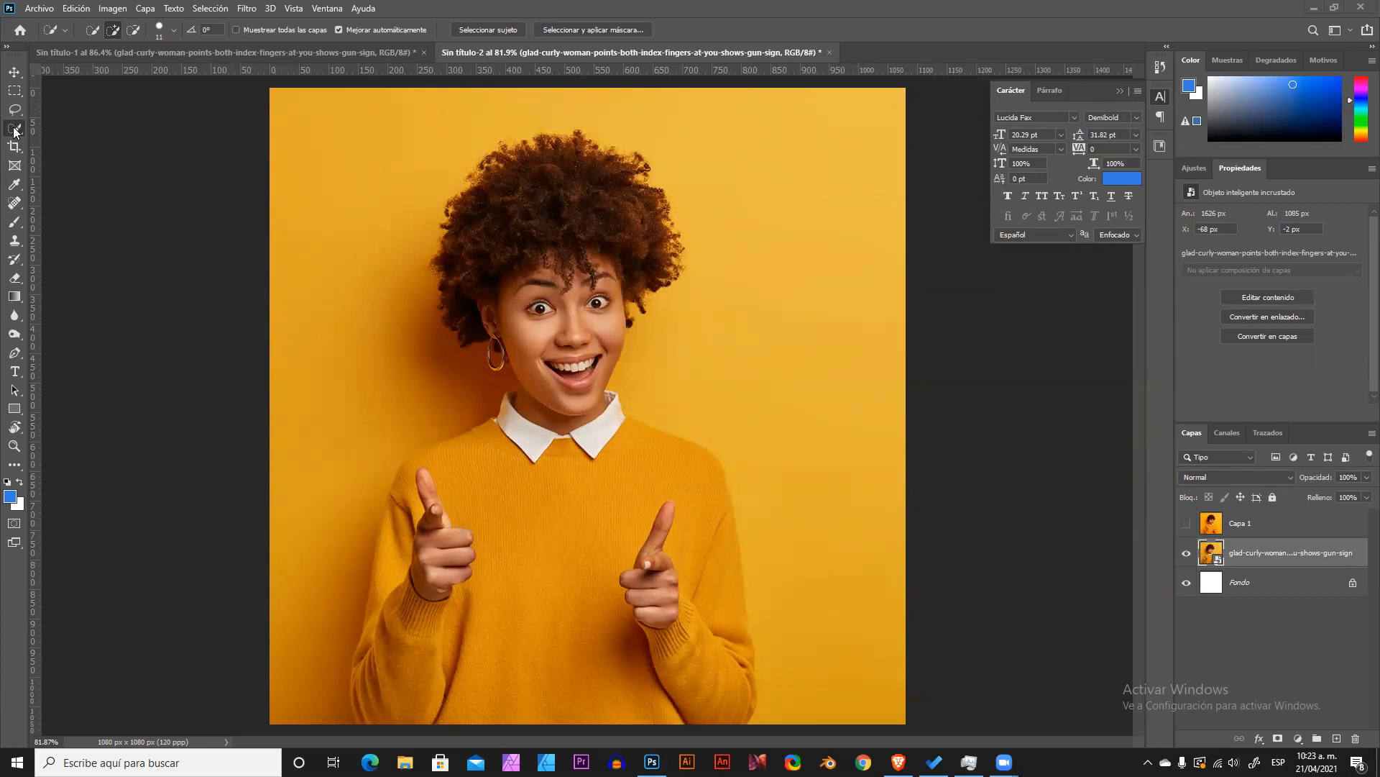
key(ctrl+z)
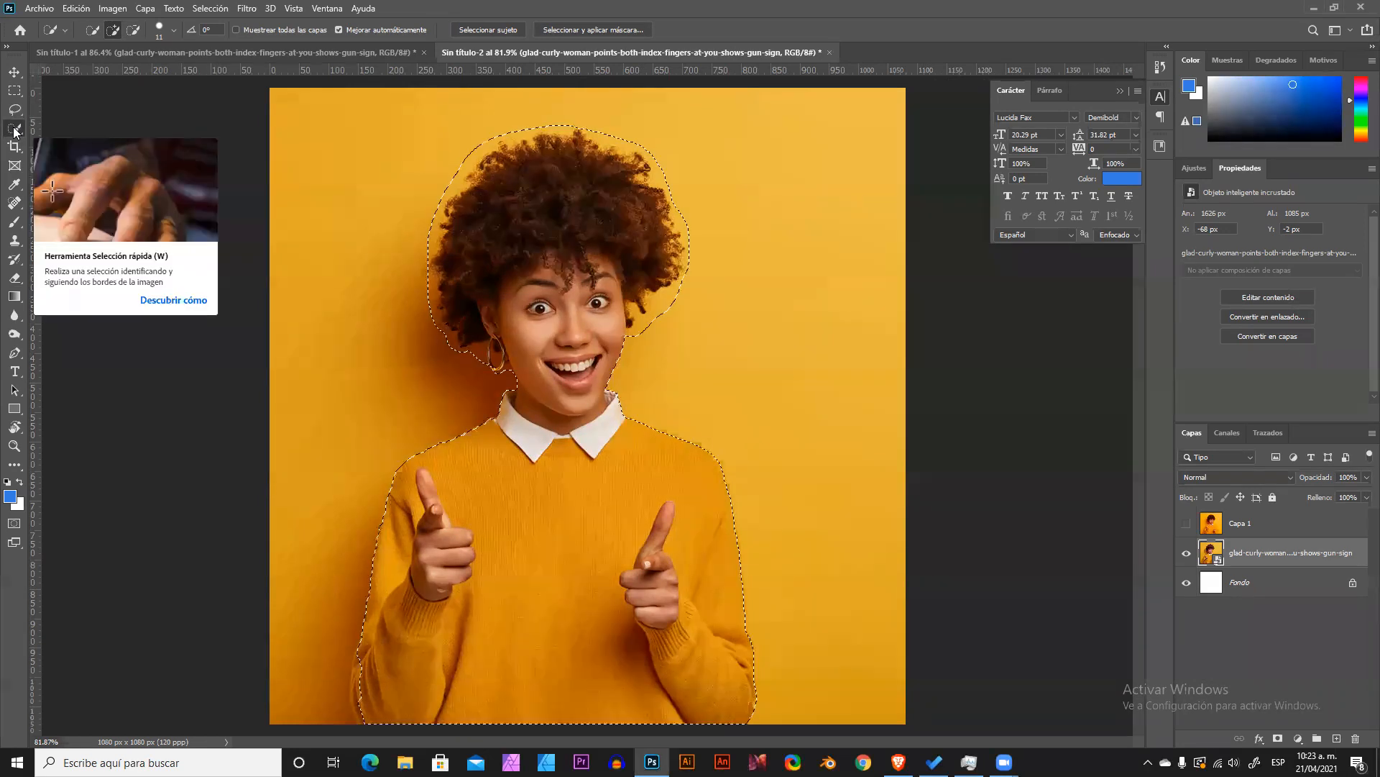
click(583, 29)
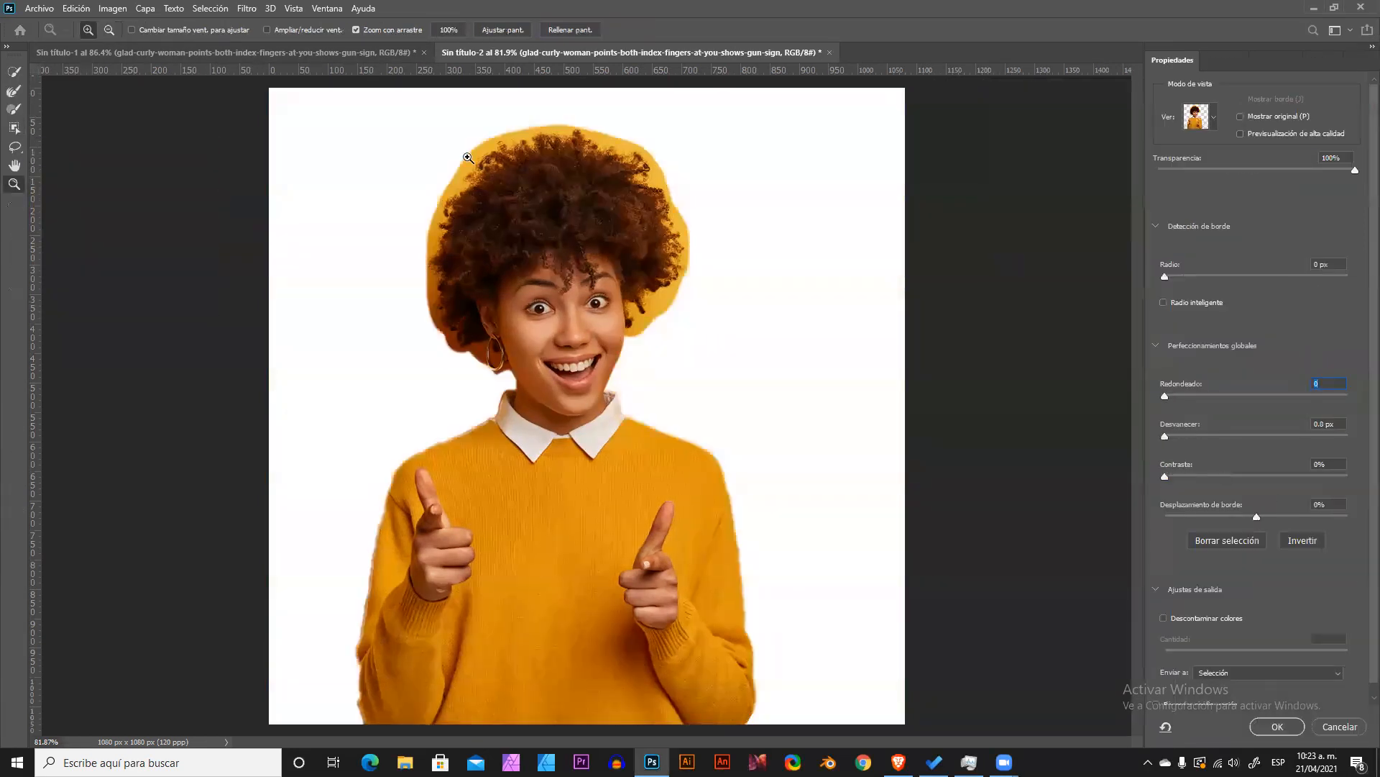
Refine the selection's edge with Smooth 9, Feather 0.9 px, Contrast 18% and Shift Edge -32%.
click(11, 111)
drag(469, 154, 480, 153)
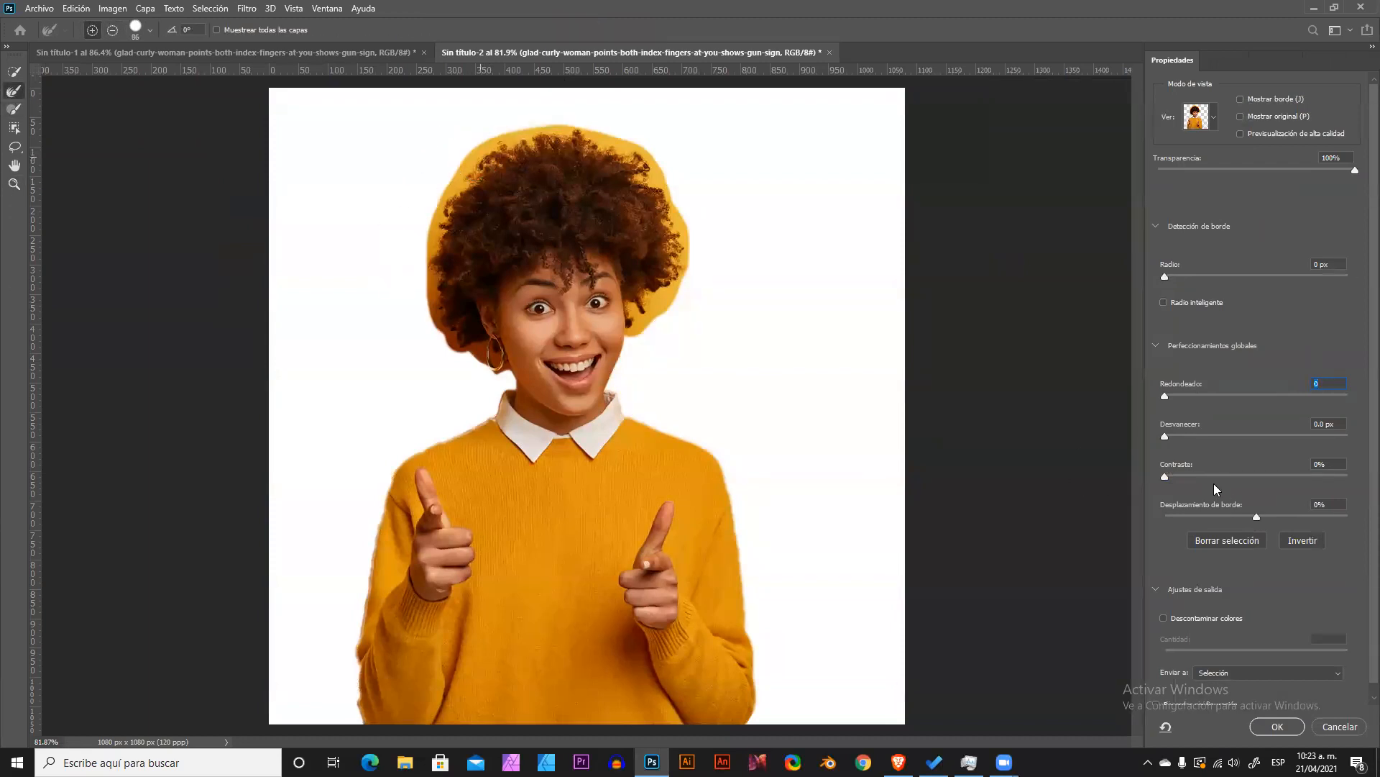
click(14, 185)
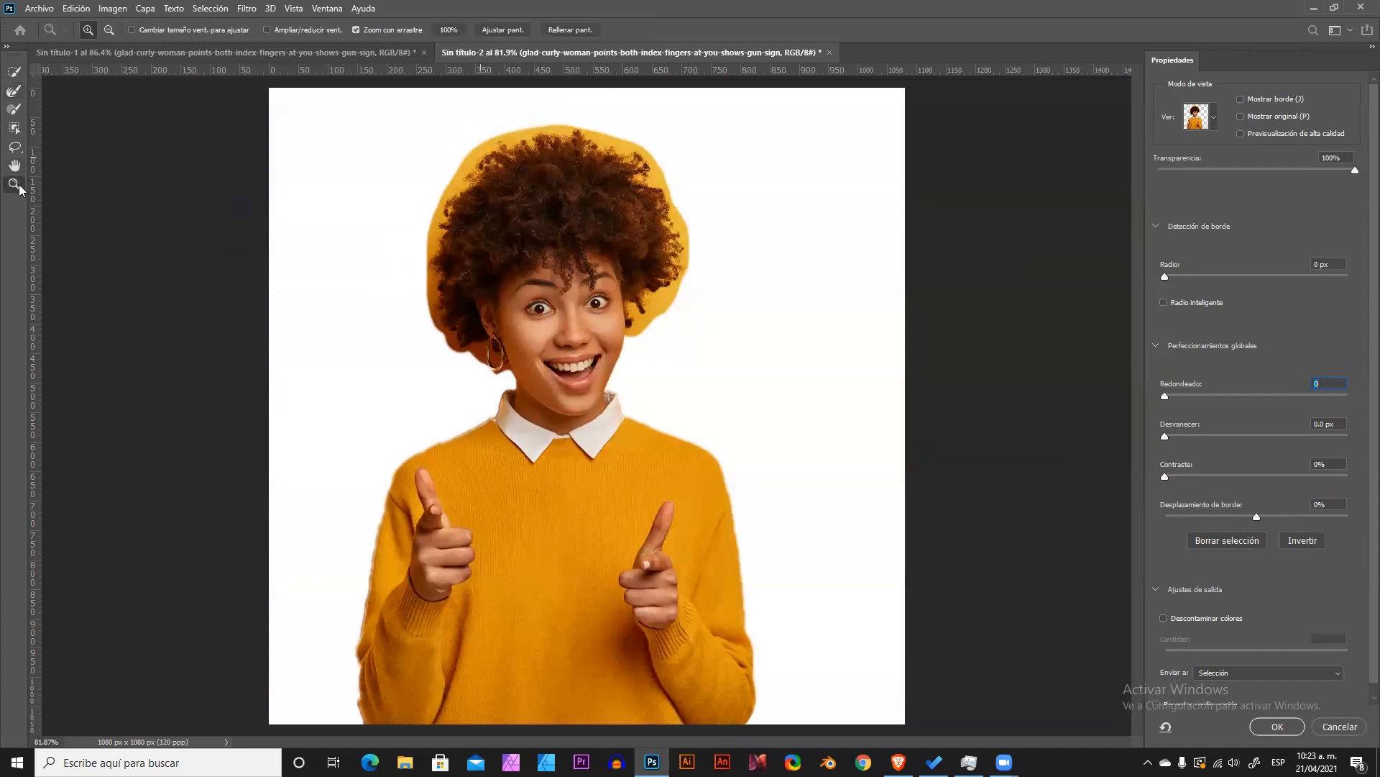
drag(476, 475, 480, 440)
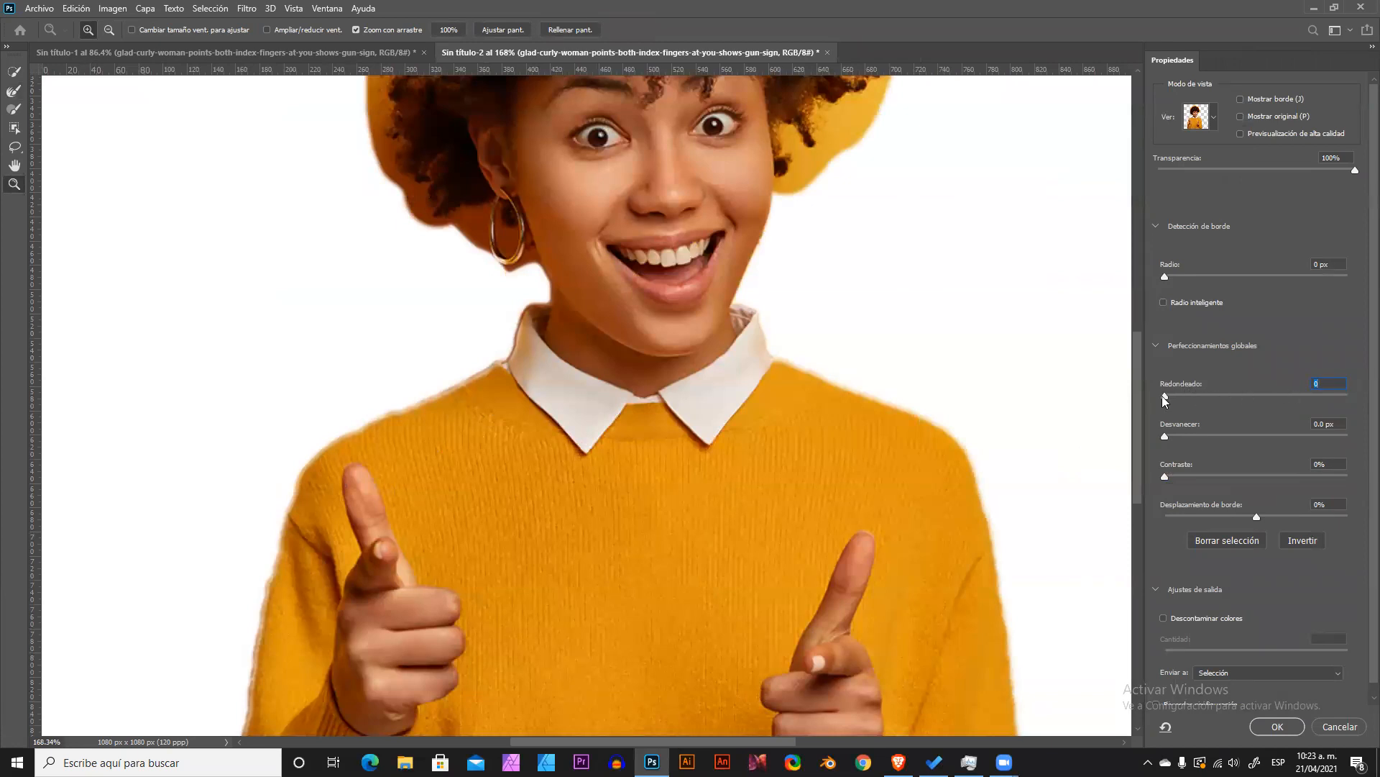
drag(1167, 437, 1174, 436)
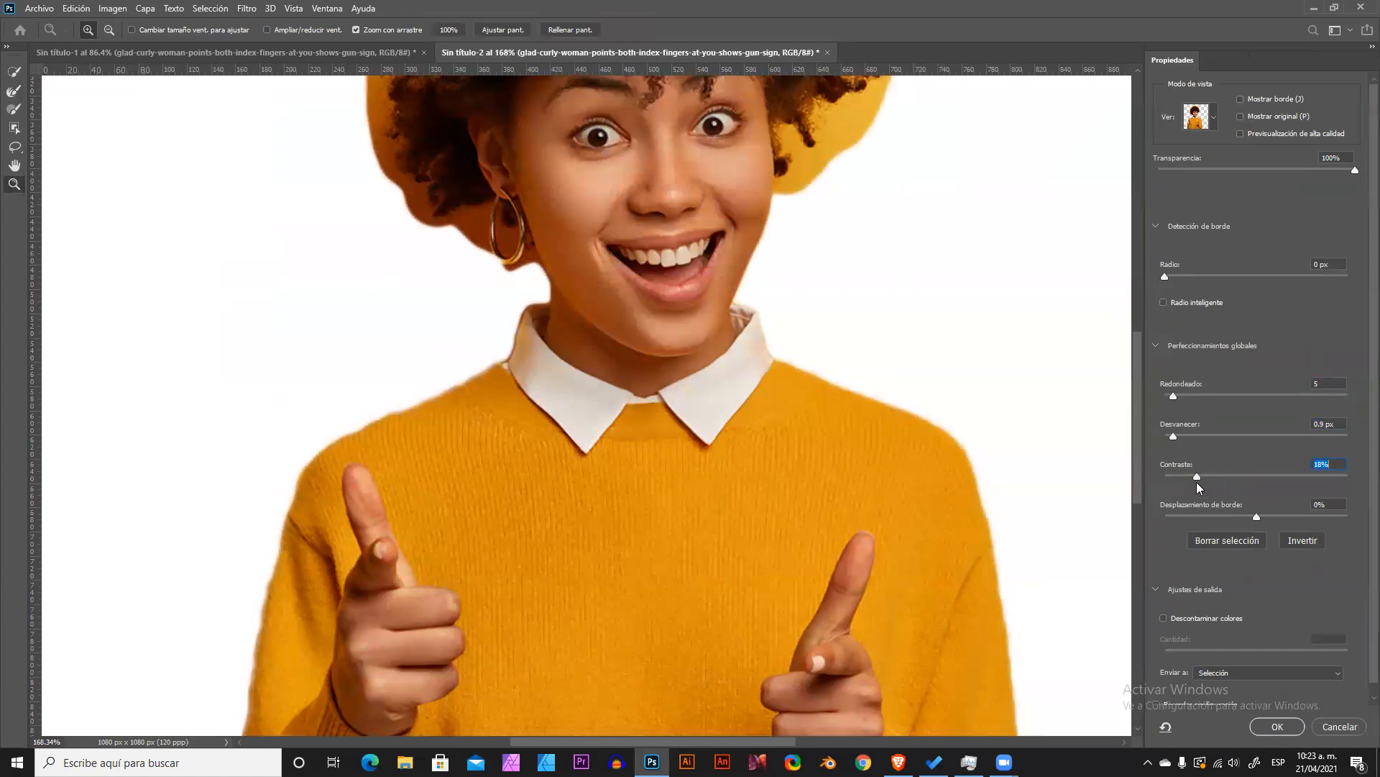
drag(1255, 513, 1230, 519)
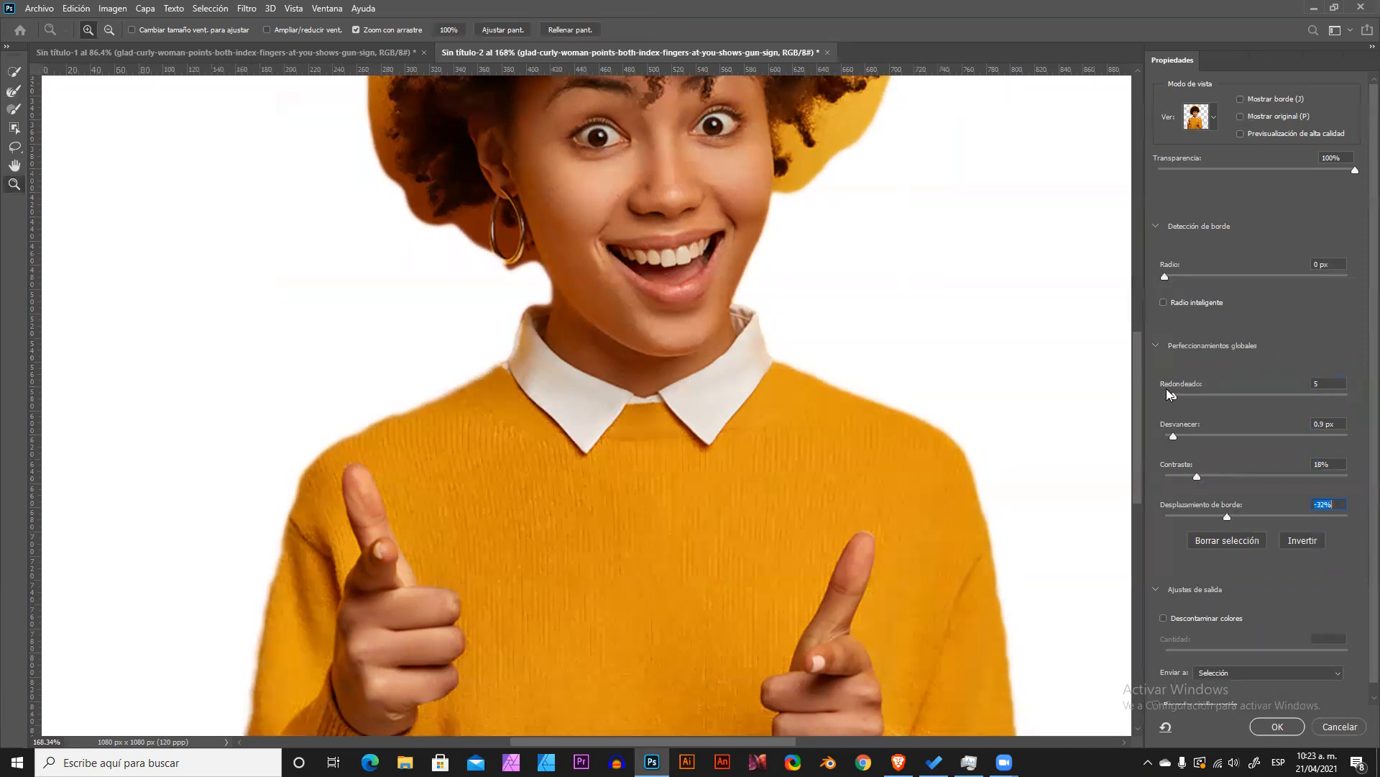
drag(1167, 393, 1182, 395)
Set the edge detection radius to 2 px with Smart Radius enabled and the contrast to 41%.
scroll(1341, 262, up, 3)
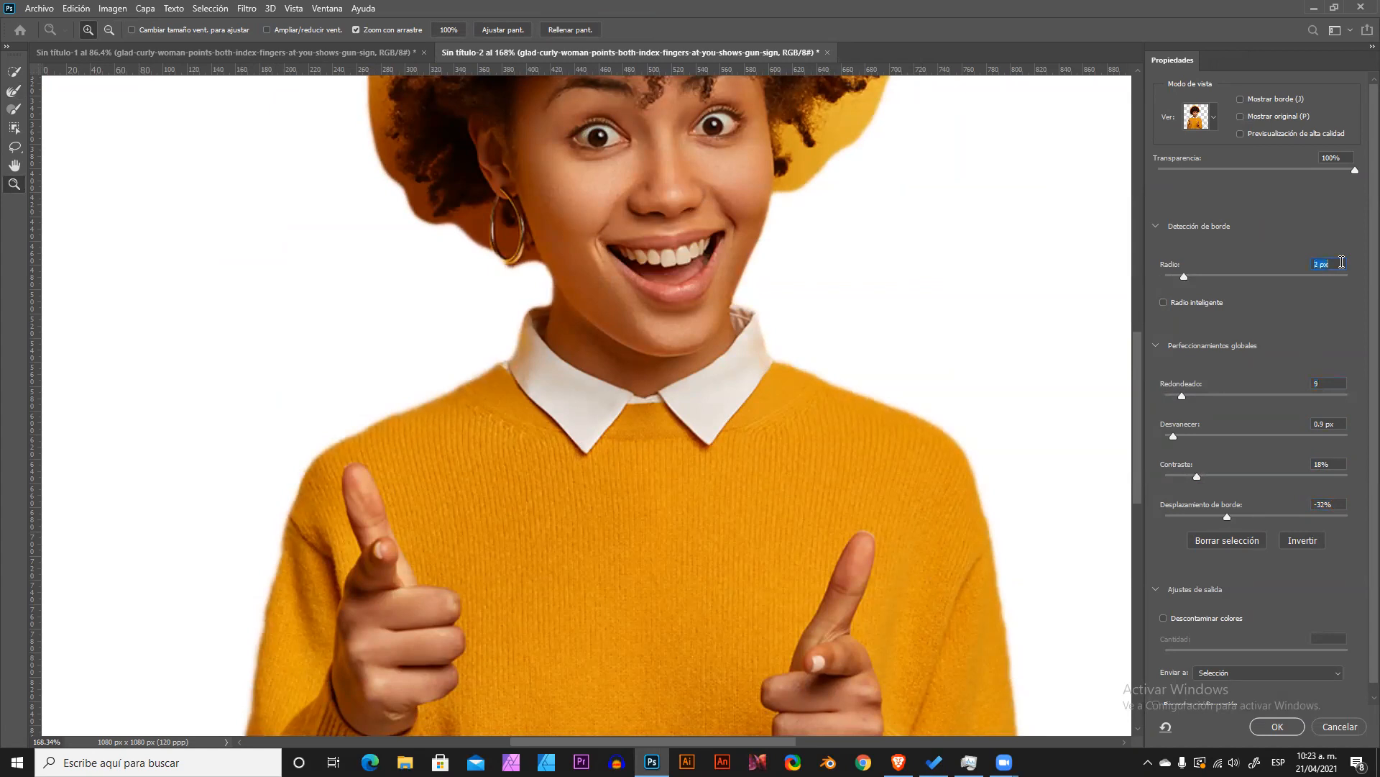
scroll(1342, 262, down, 1)
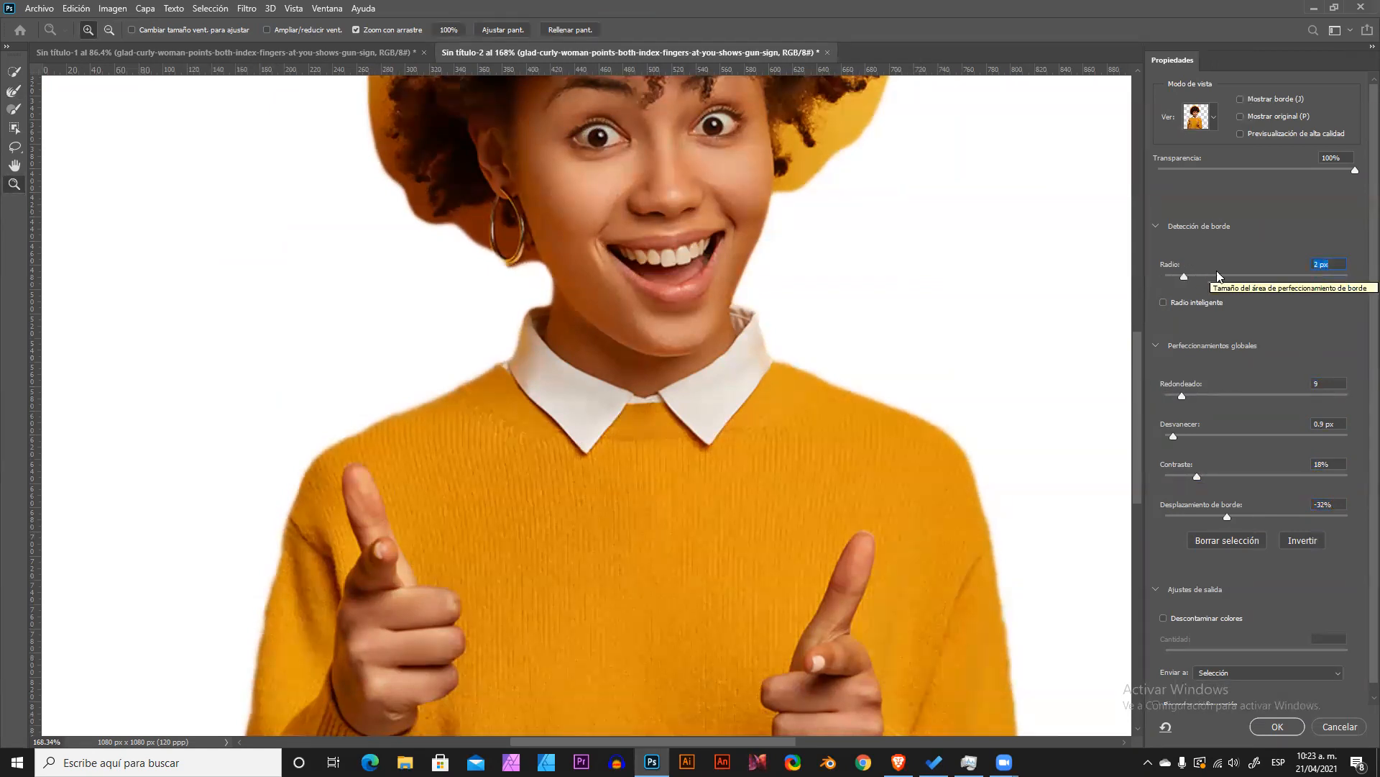
click(1164, 302)
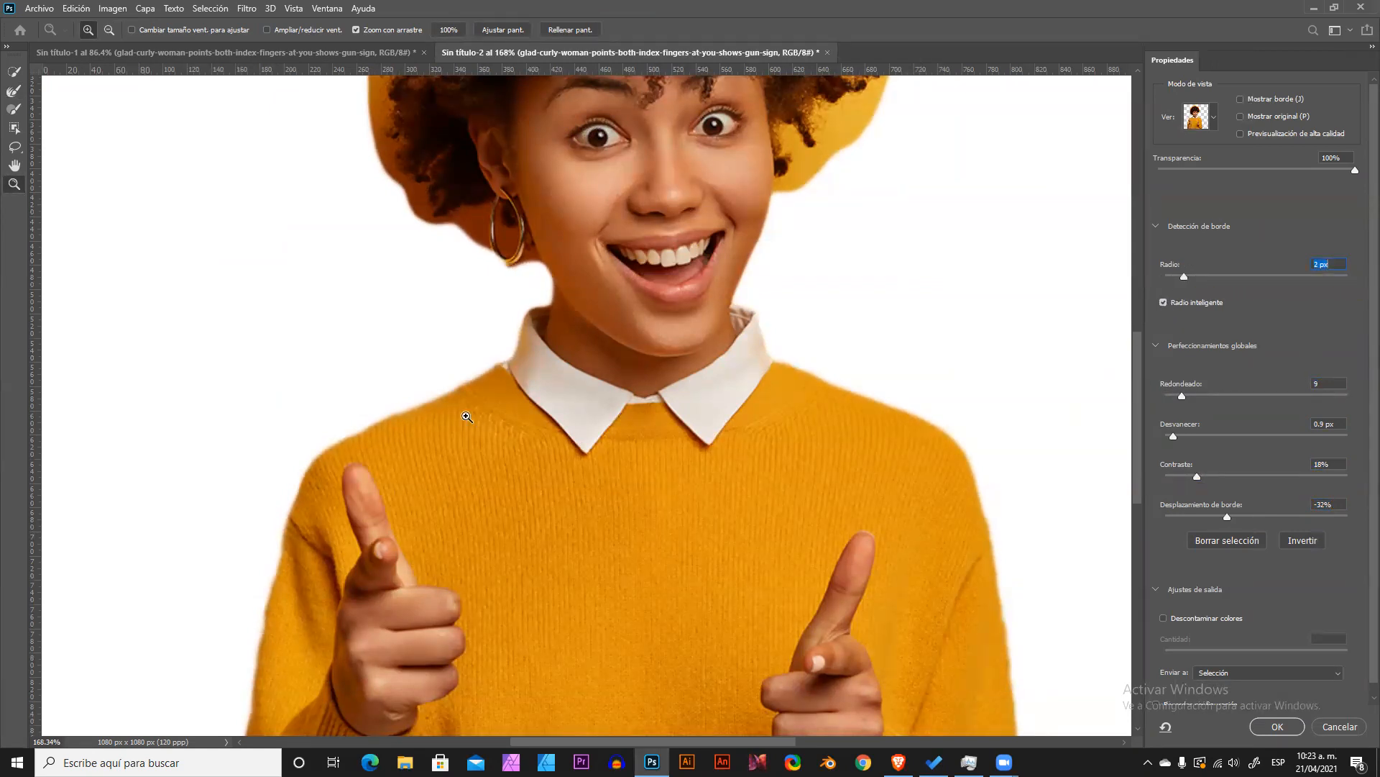
drag(1197, 476, 1220, 478)
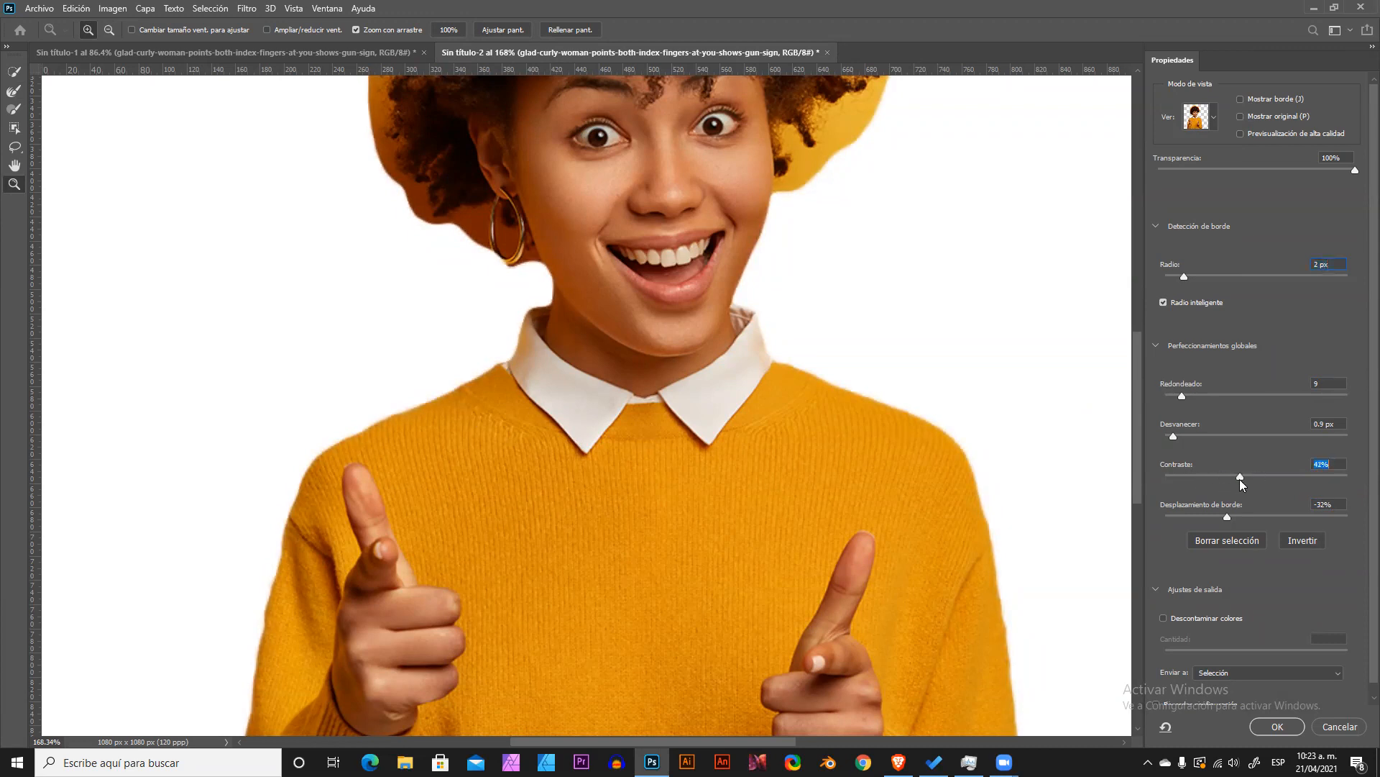
Output the refined selection of the woman to a new layer and accept the mask settings.
key(ctrl+0)
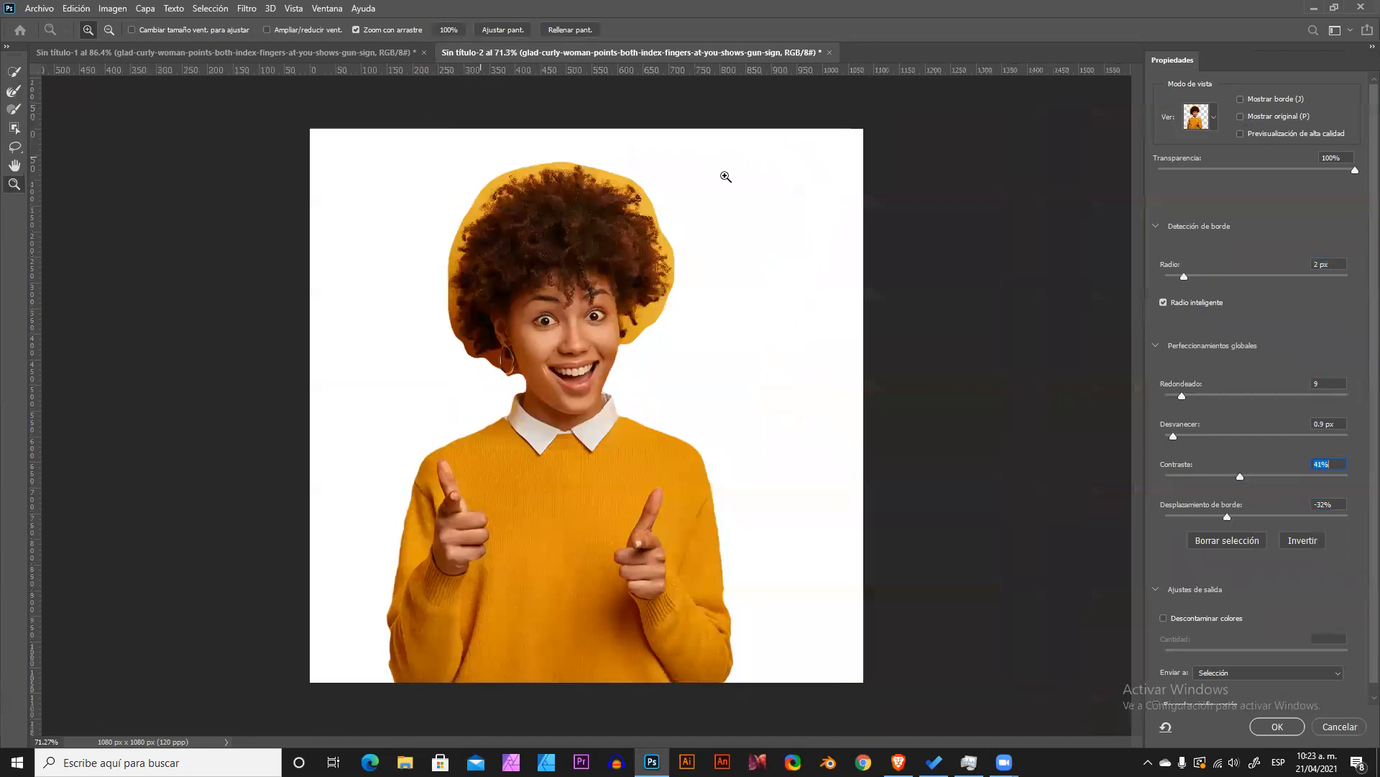
drag(480, 181, 634, 375)
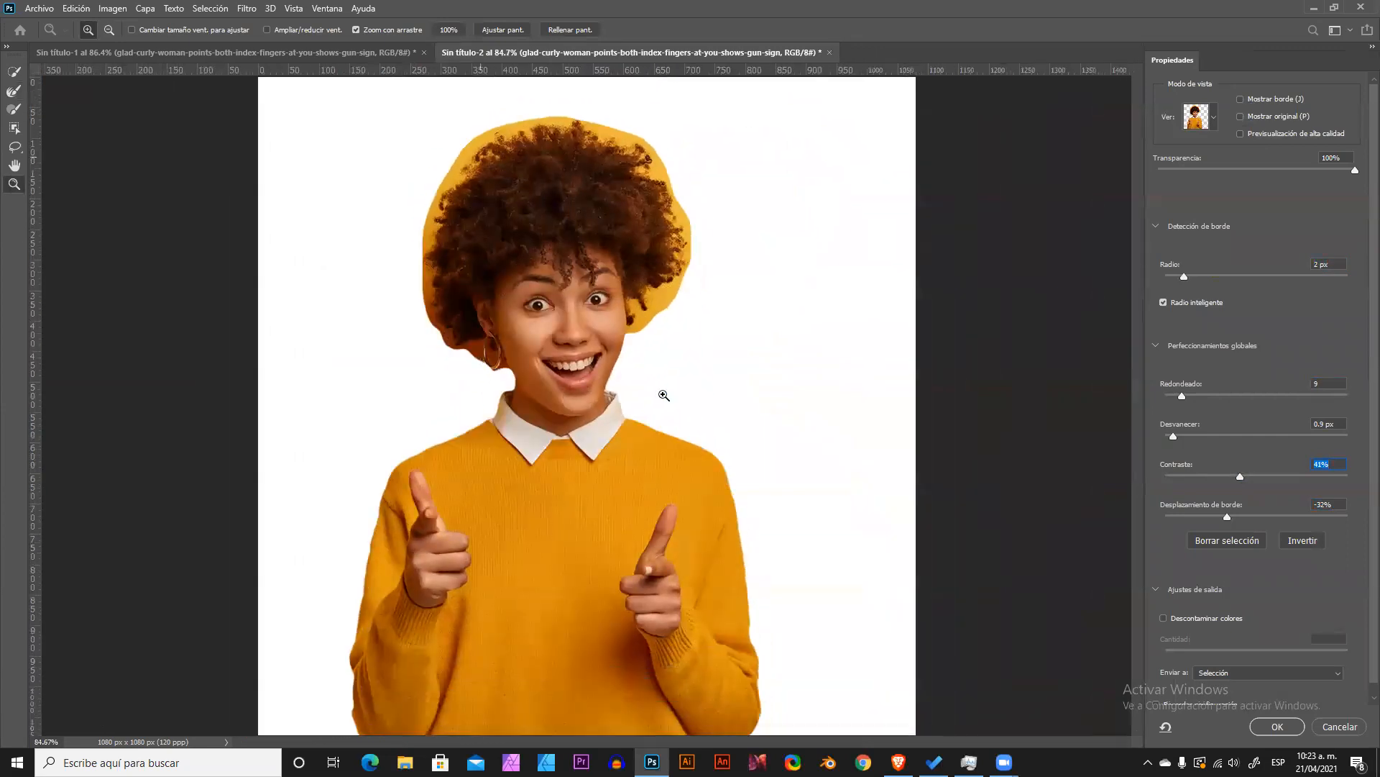
click(555, 536)
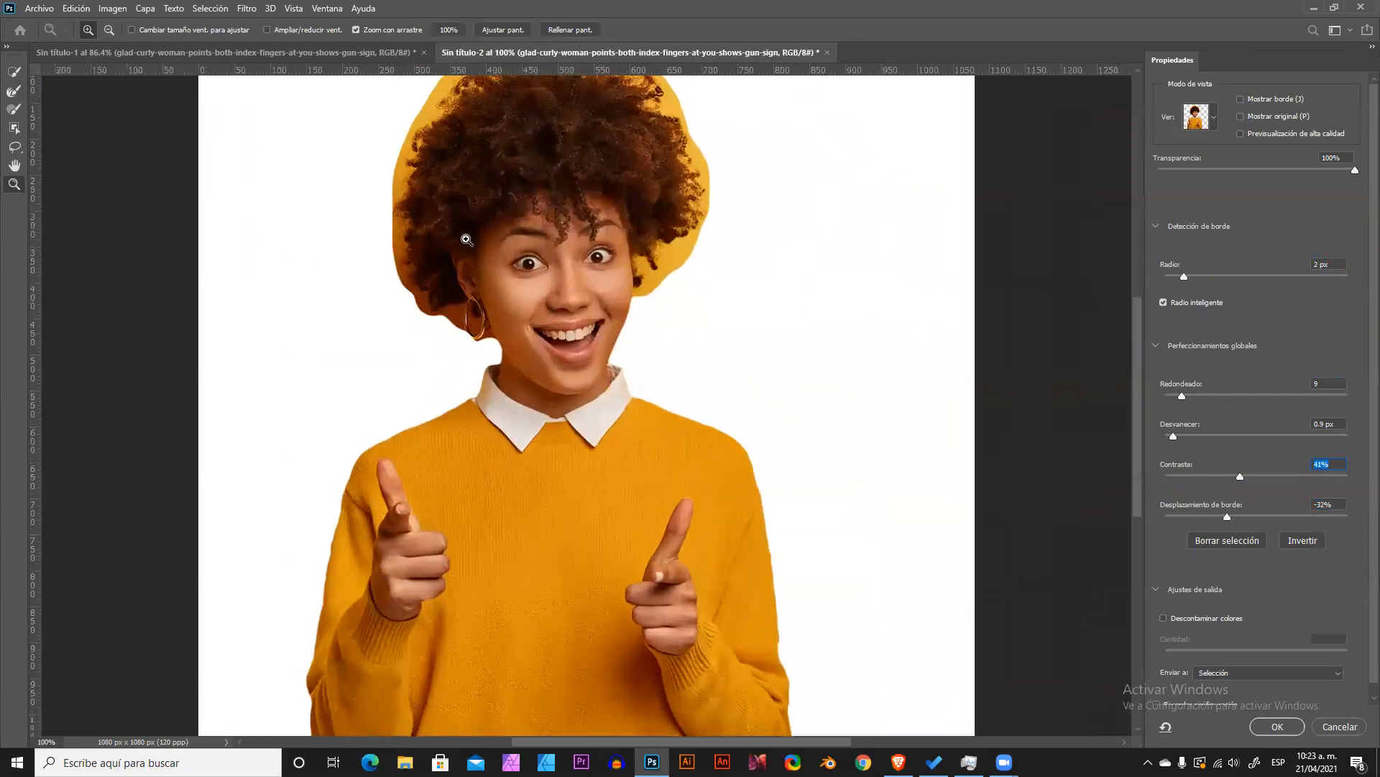
click(1245, 672)
click(1232, 706)
click(1274, 728)
key(ctrl+0)
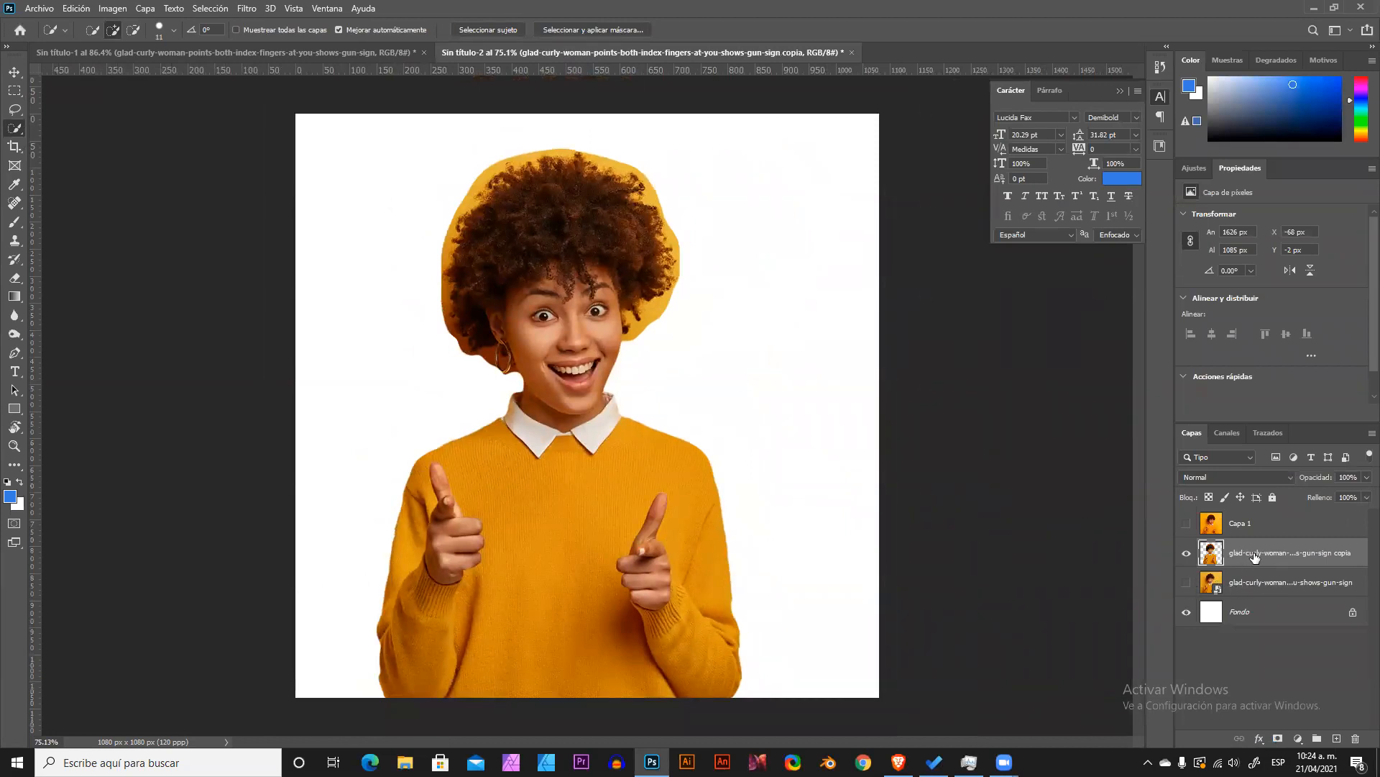
Load the new cutout layer's outline as a selection and clear the pixels outside the woman, keeping her selected.
ctrl+click(1211, 560)
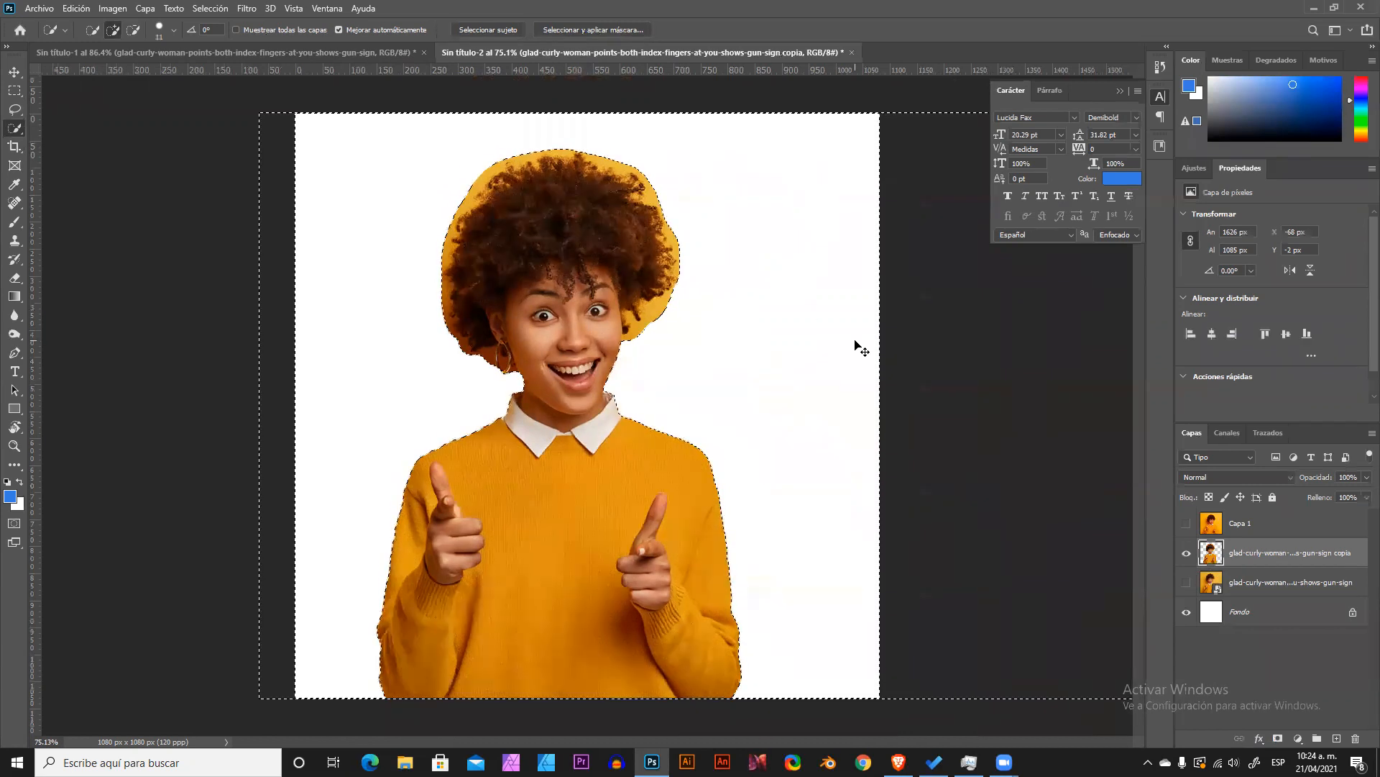
key(ctrl+shift+i)
key(Delete)
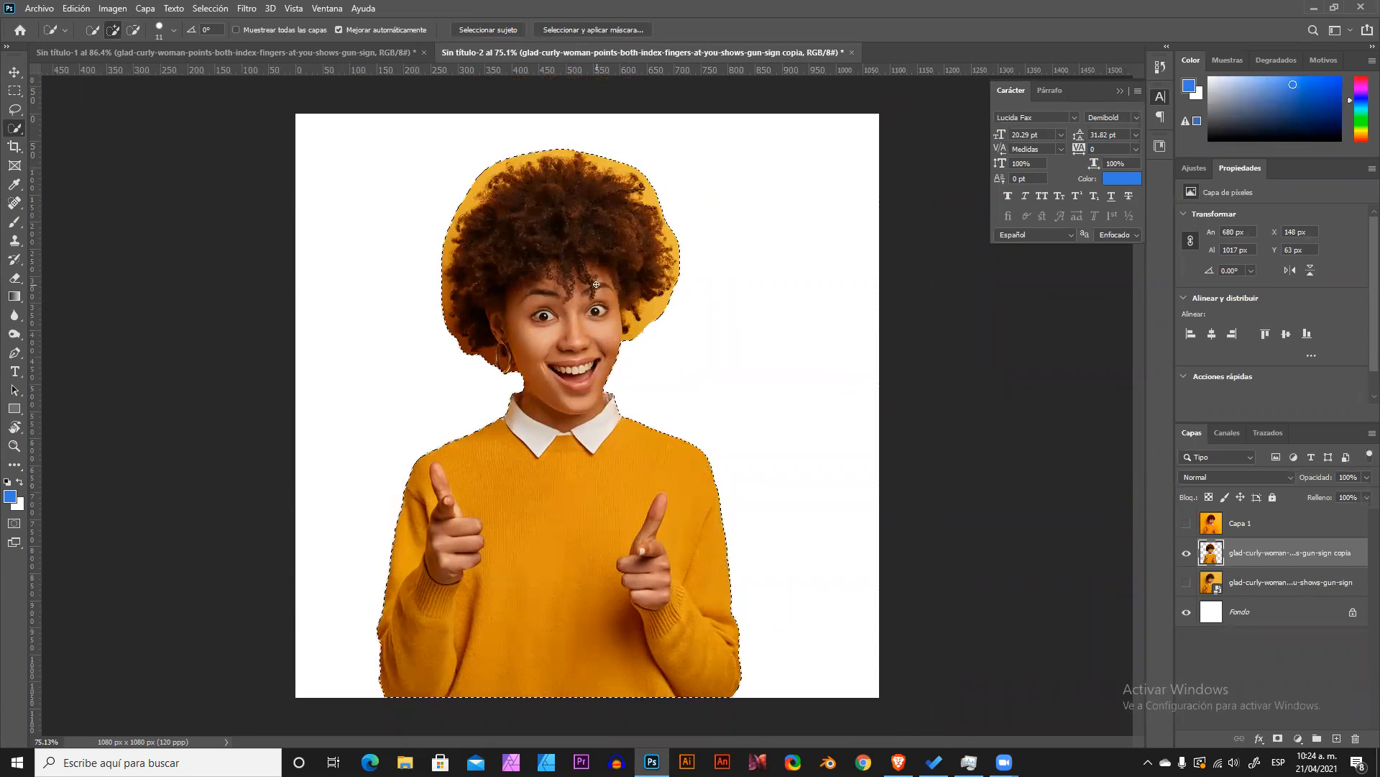
Open the cutout in Select and Mask and brush the yellow halo around the curls with the Refine Edge Brush.
scroll(471, 153, up, 1)
click(593, 29)
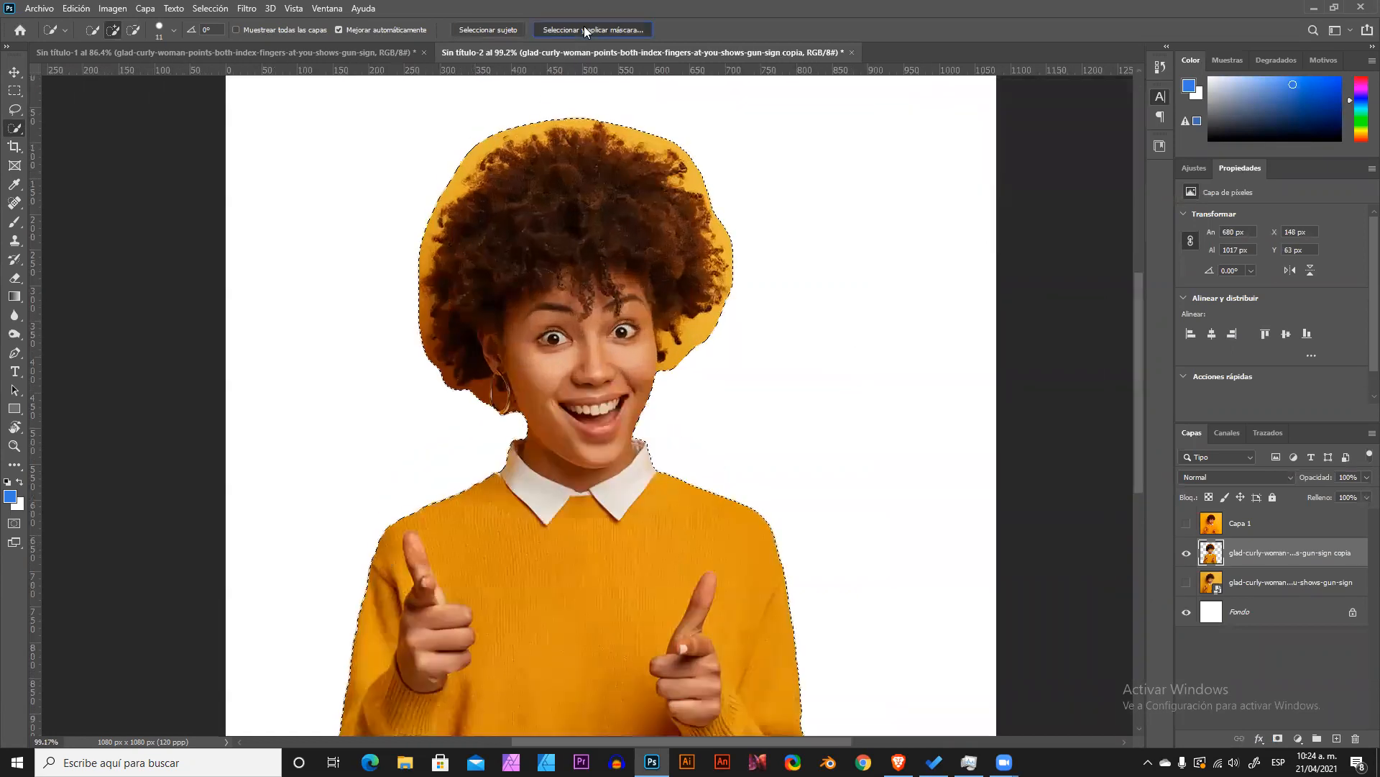
click(485, 120)
click(14, 91)
mouse_move(403, 165)
mouse_down()
mouse_move(472, 144)
mouse_move(394, 225)
mouse_move(349, 362)
mouse_move(337, 508)
mouse_move(335, 417)
mouse_move(320, 401)
mouse_move(355, 556)
mouse_move(448, 596)
mouse_move(440, 611)
mouse_move(389, 588)
mouse_move(292, 387)
mouse_move(344, 580)
mouse_move(314, 584)
mouse_move(390, 256)
mouse_move(453, 138)
mouse_move(560, 113)
mouse_move(753, 163)
mouse_move(836, 275)
mouse_move(782, 539)
mouse_move(808, 519)
mouse_move(863, 304)
mouse_up()
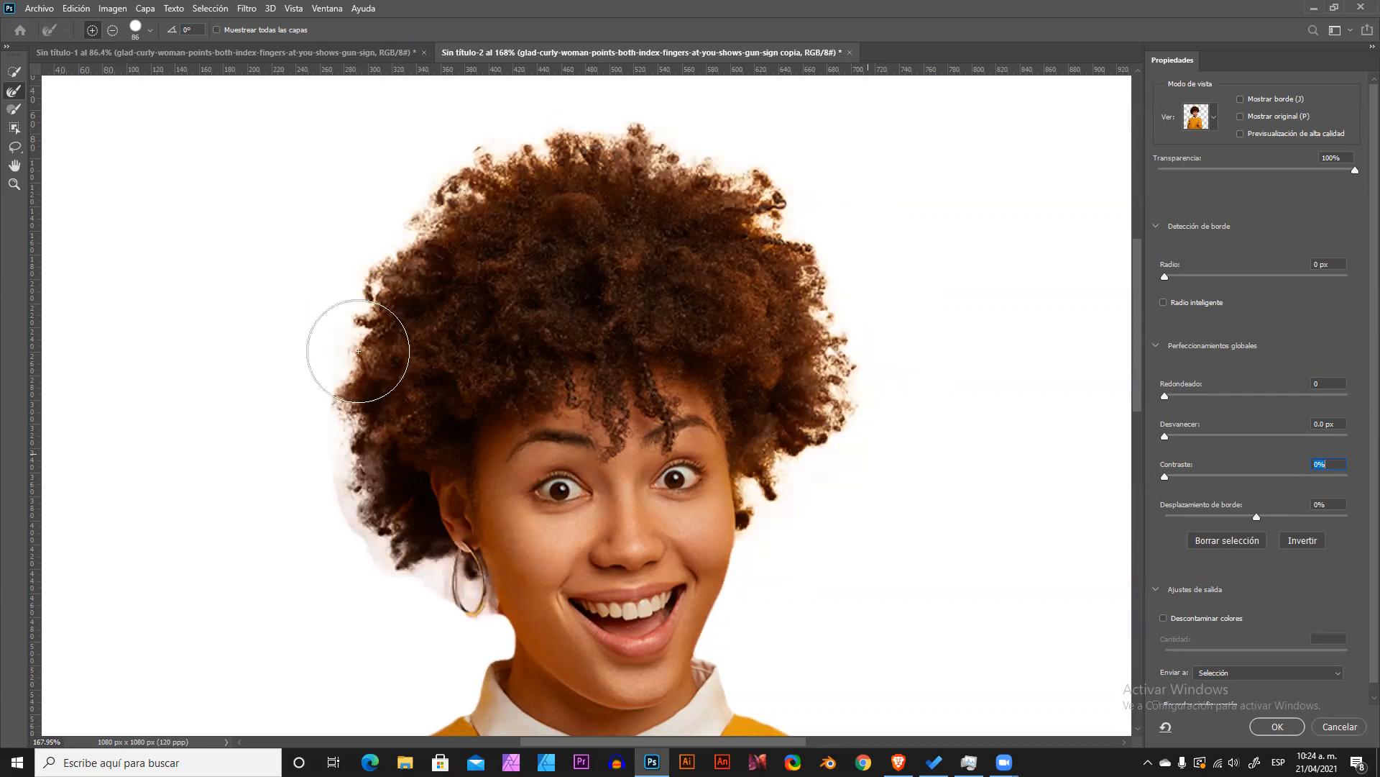
Brush the leftover haze out of the selection beside the curls and, with a smaller brush, inside the hoop earring.
key(z)
drag(422, 613, 468, 625)
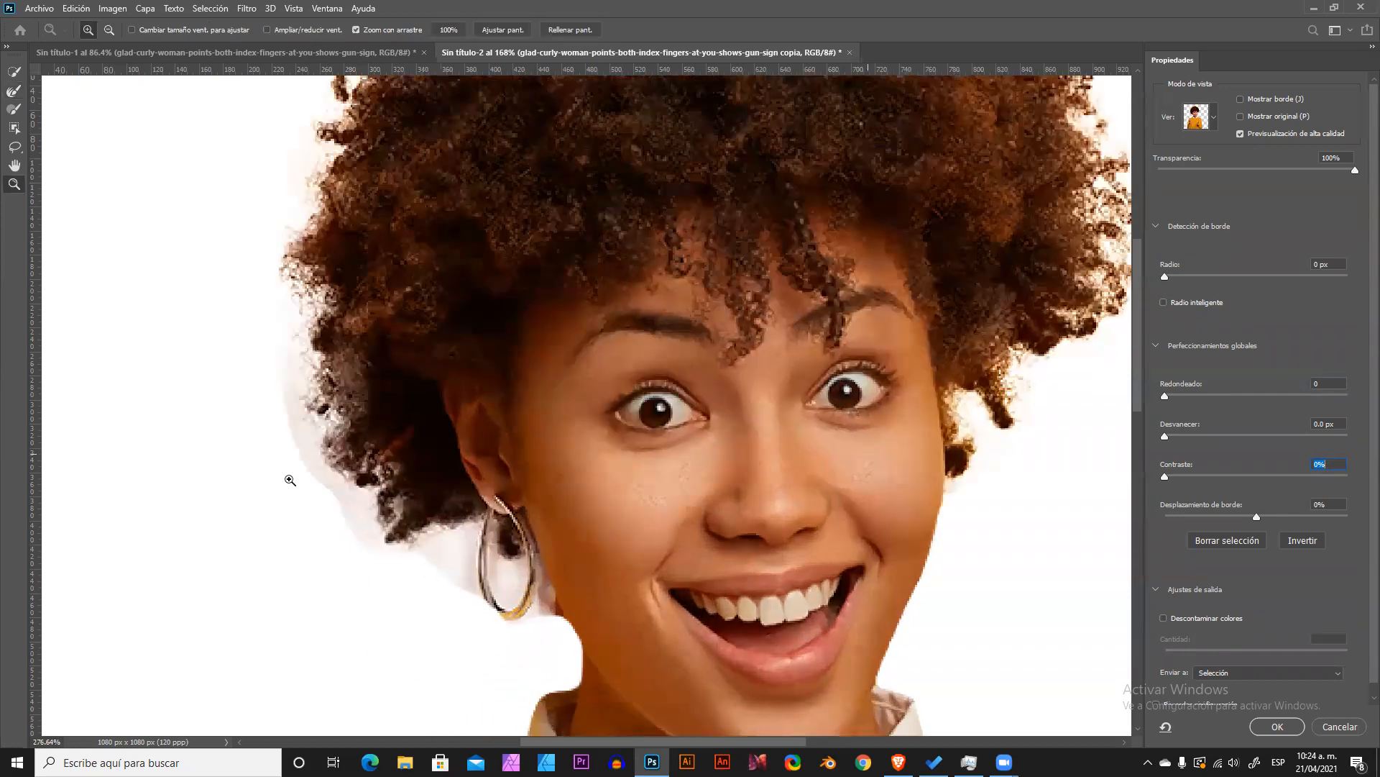
drag(266, 458, 280, 465)
click(19, 112)
mouse_move(131, 205)
mouse_down()
mouse_move(179, 201)
mouse_move(216, 335)
mouse_move(170, 161)
mouse_move(225, 407)
mouse_move(173, 154)
mouse_move(304, 474)
mouse_move(302, 450)
mouse_move(287, 529)
mouse_move(417, 540)
mouse_move(463, 509)
mouse_move(478, 616)
mouse_move(486, 527)
mouse_move(508, 607)
mouse_move(548, 536)
mouse_move(570, 588)
mouse_move(662, 632)
mouse_move(626, 579)
mouse_move(619, 638)
mouse_up()
key(bracketleft)
mouse_move(656, 569)
mouse_down()
mouse_move(700, 626)
mouse_move(630, 594)
mouse_move(548, 611)
mouse_up()
key(z)
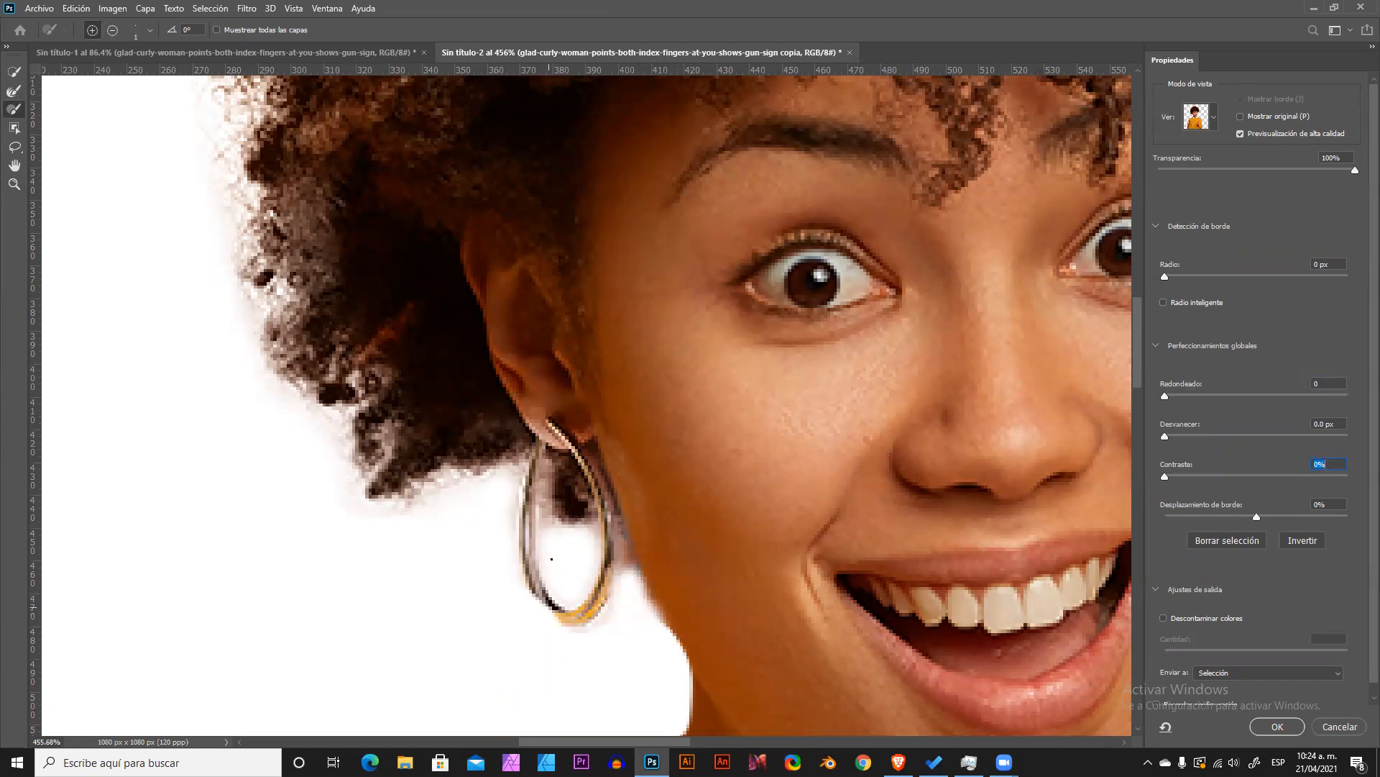
Examine the edges around the earring and cheek up close with the brush sized to 12 px.
drag(679, 473, 597, 453)
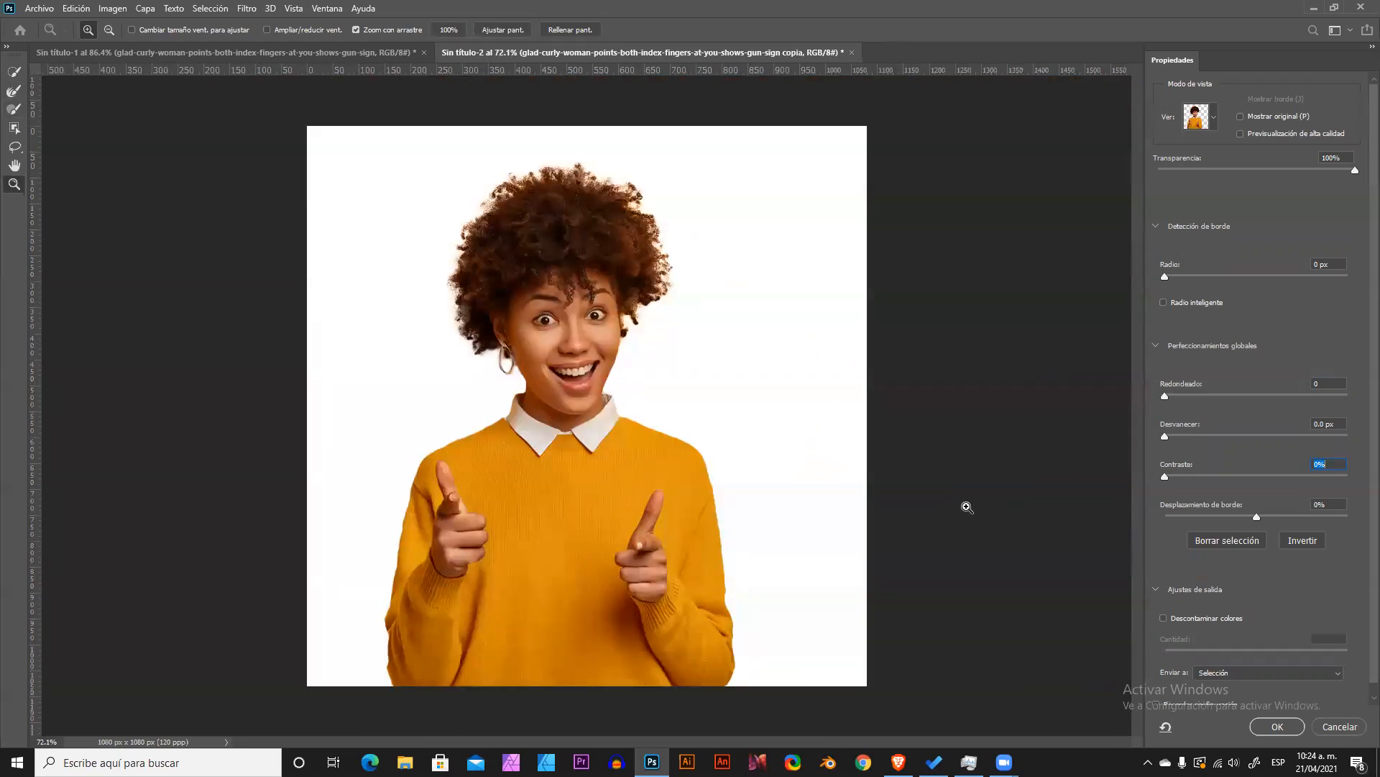
drag(546, 378, 464, 274)
key(r)
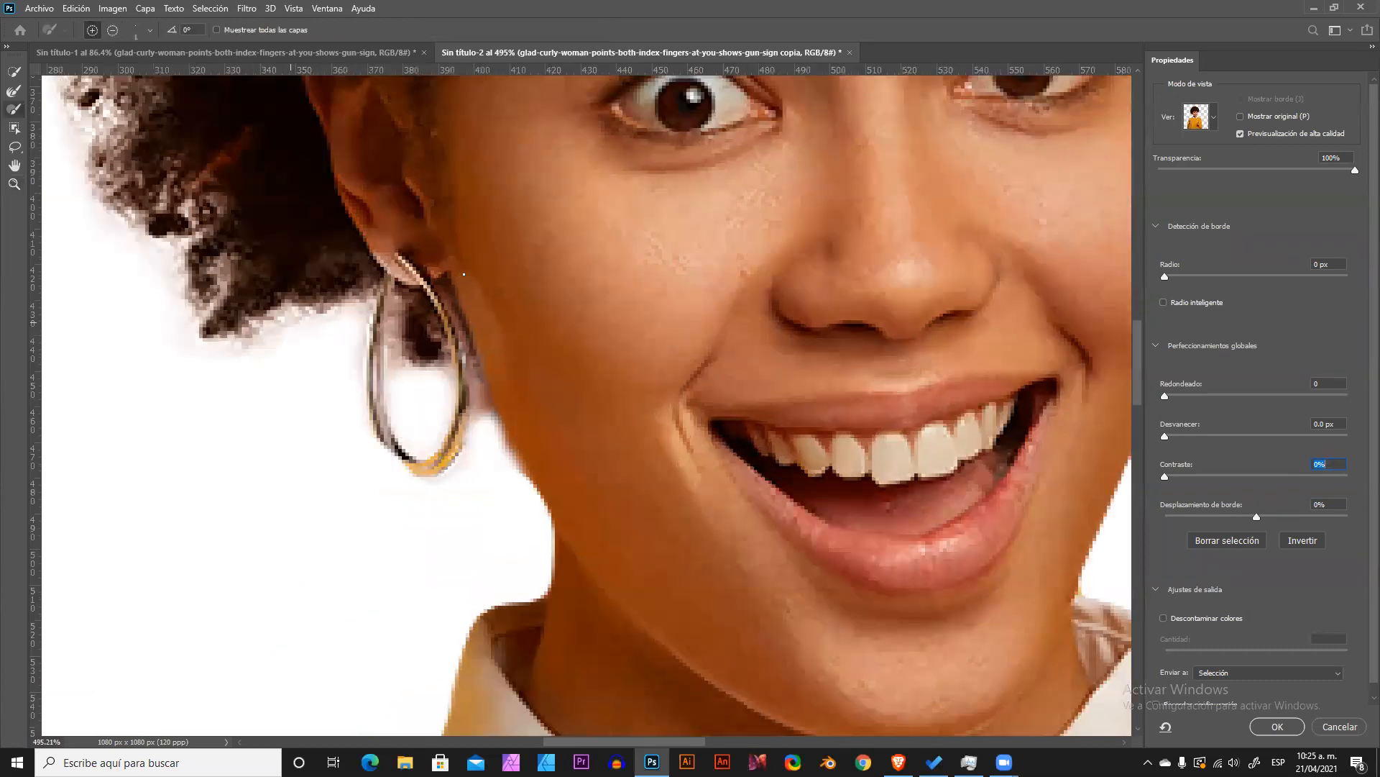
alt+right_click(472, 294)
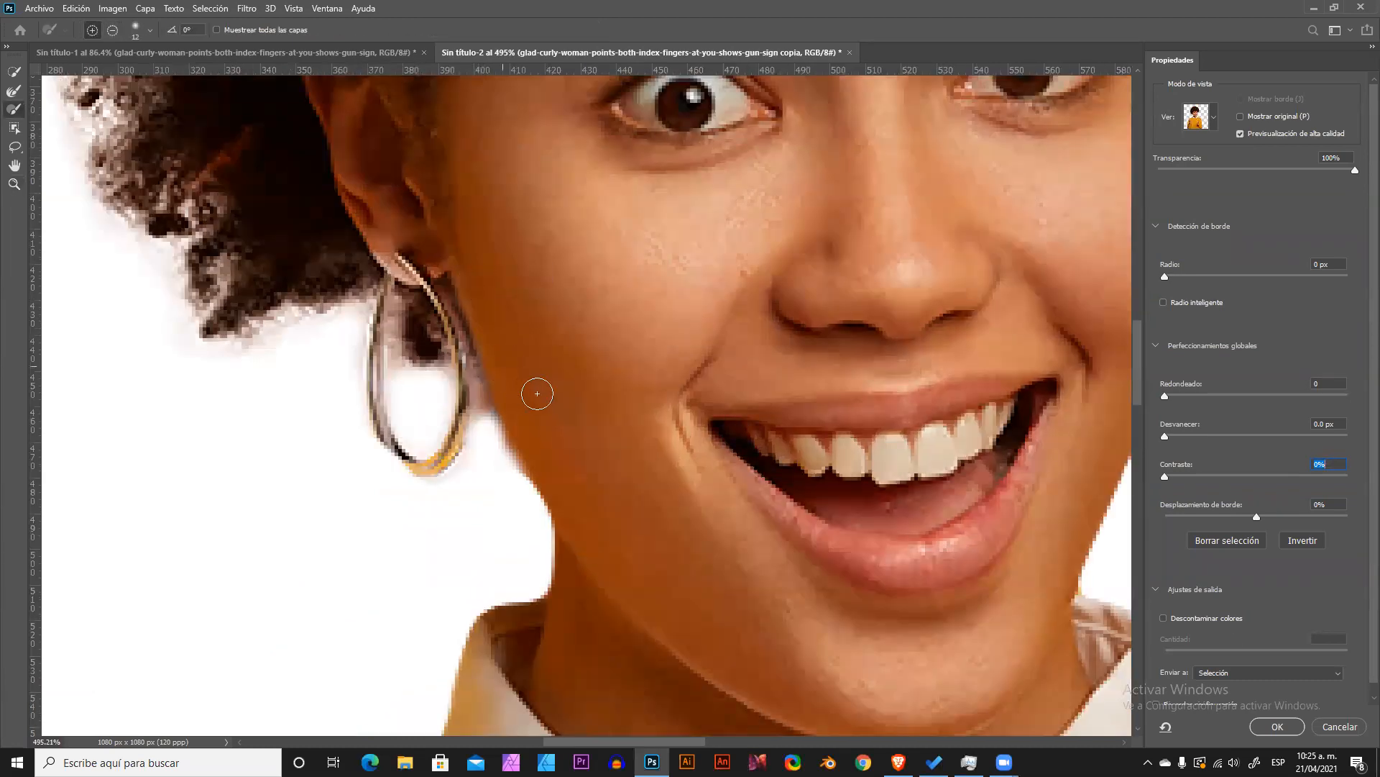
key(alt)
key(z)
drag(676, 417, 586, 418)
drag(508, 452, 568, 460)
Output the hair-refined cutout to a new layer and apply the Select and Mask result.
click(1234, 673)
click(1267, 711)
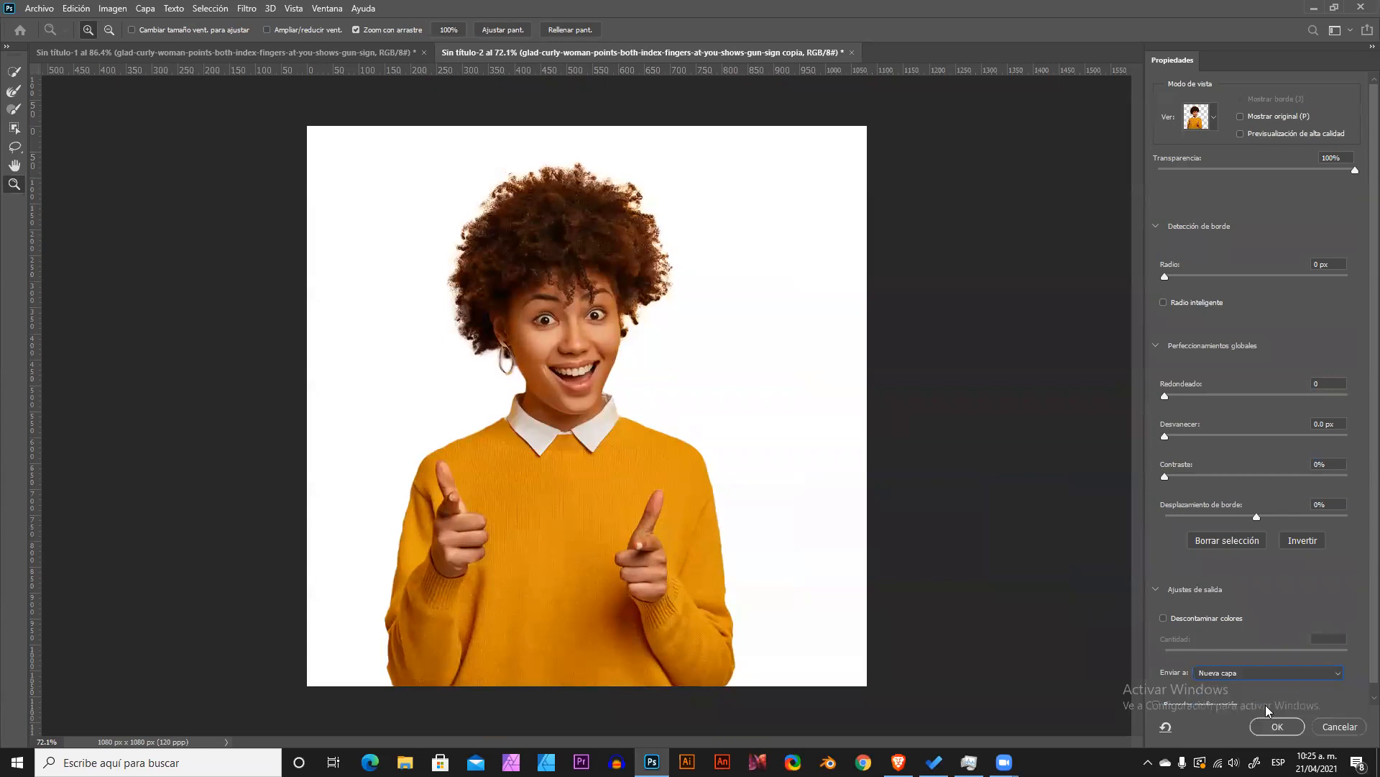
click(1274, 728)
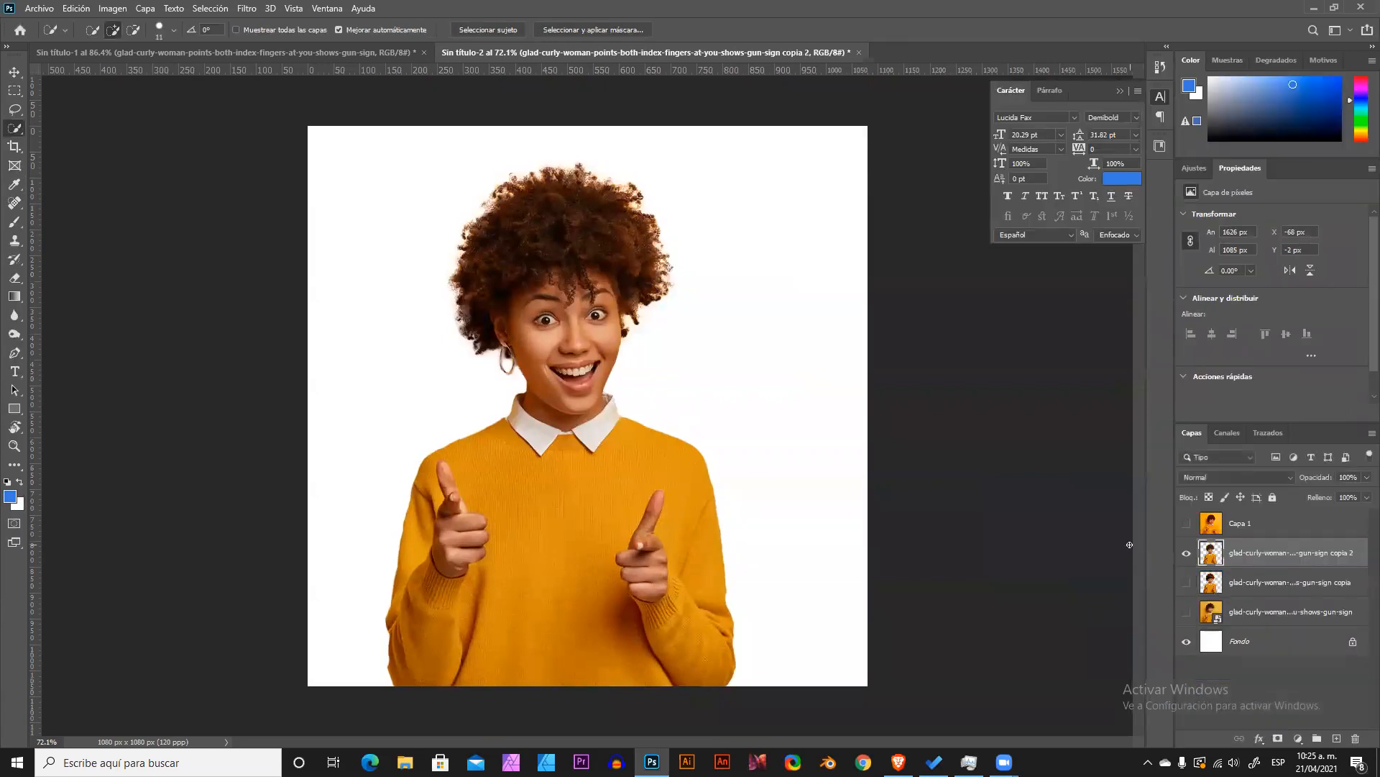
Compare the refined cutout, the rough cutout and the original photo by toggling their layers' visibility.
click(1187, 554)
click(1186, 582)
click(1186, 584)
click(1187, 613)
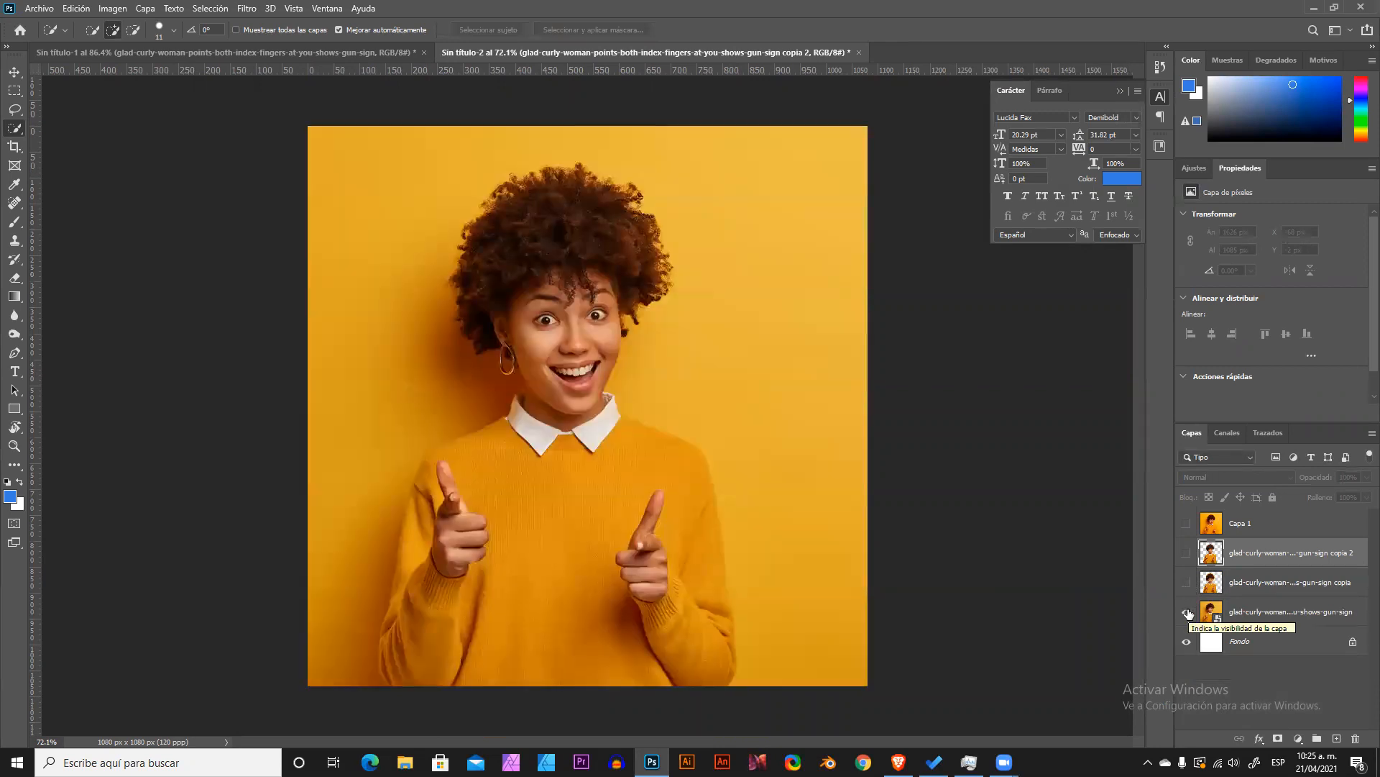
click(1187, 613)
click(1188, 583)
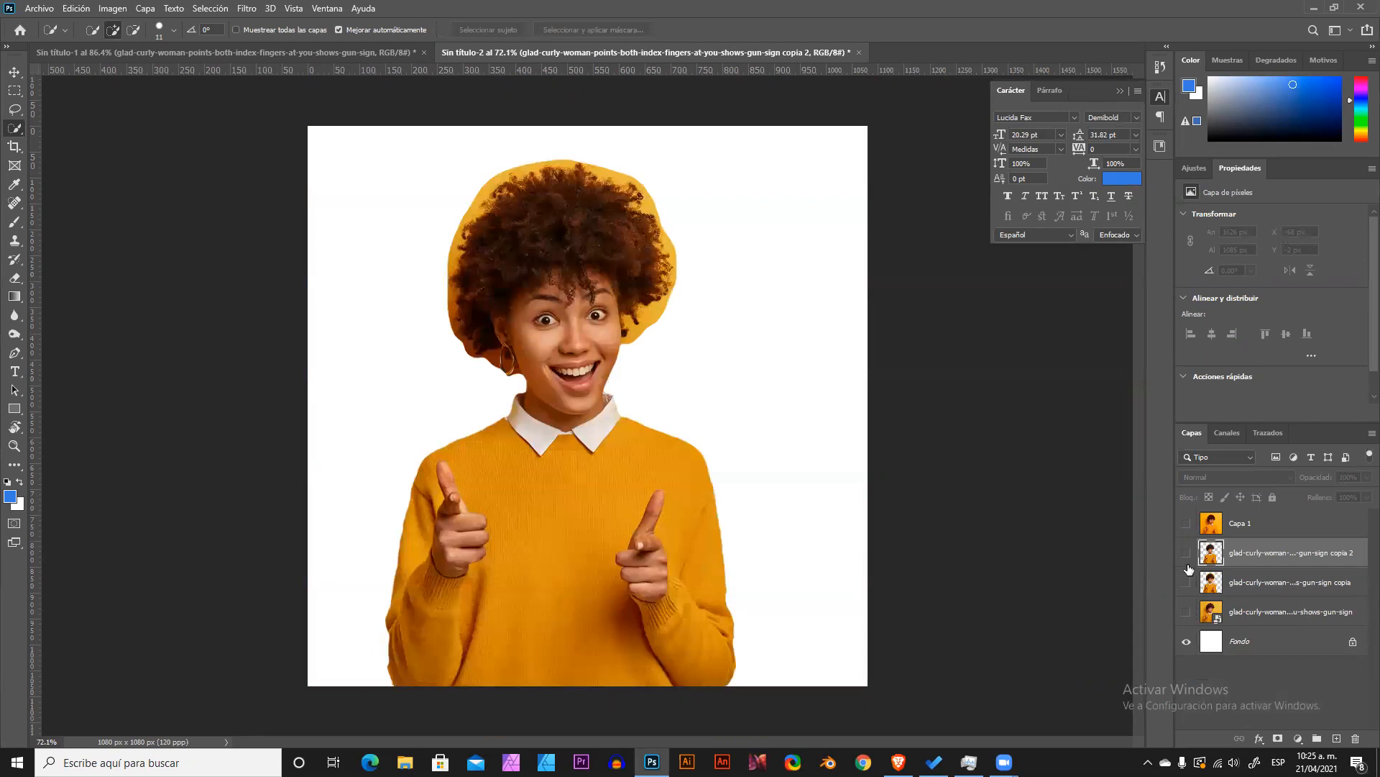
click(1187, 582)
click(1187, 552)
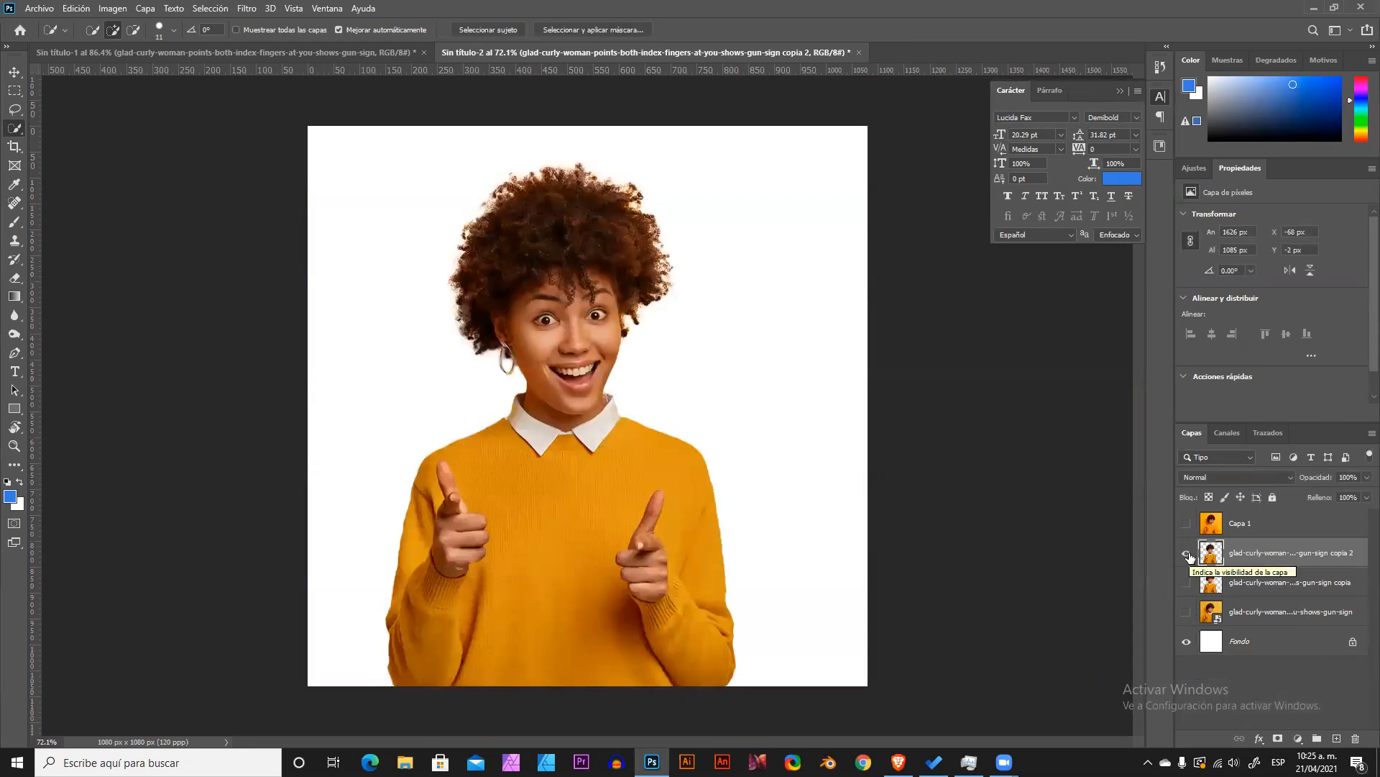
click(1186, 583)
click(1187, 612)
click(1187, 611)
click(1188, 584)
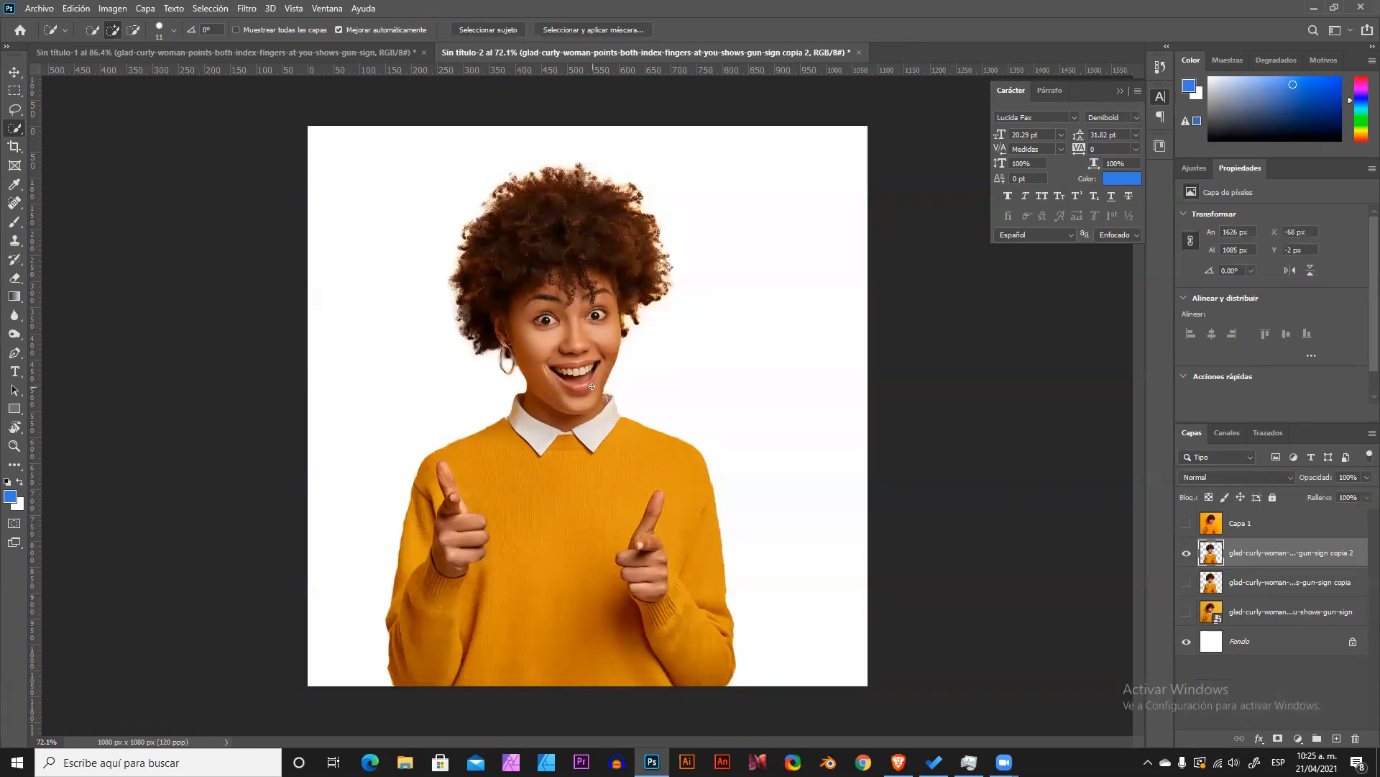
Switch to the browser's "cylinder" image search tab, copy the blue cloud and cylinder image, and return to Photoshop.
key(v)
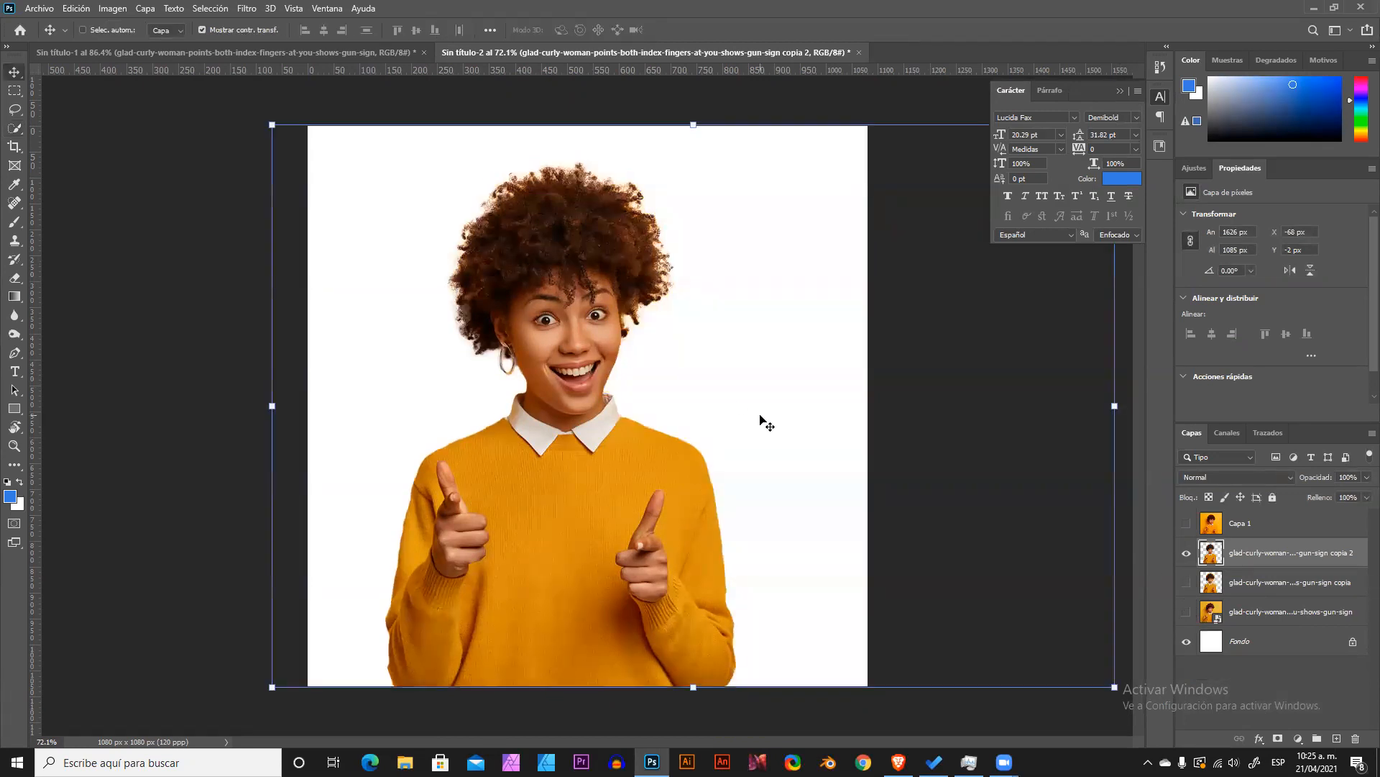
key(alt+Tab)
key(alt+Tab)
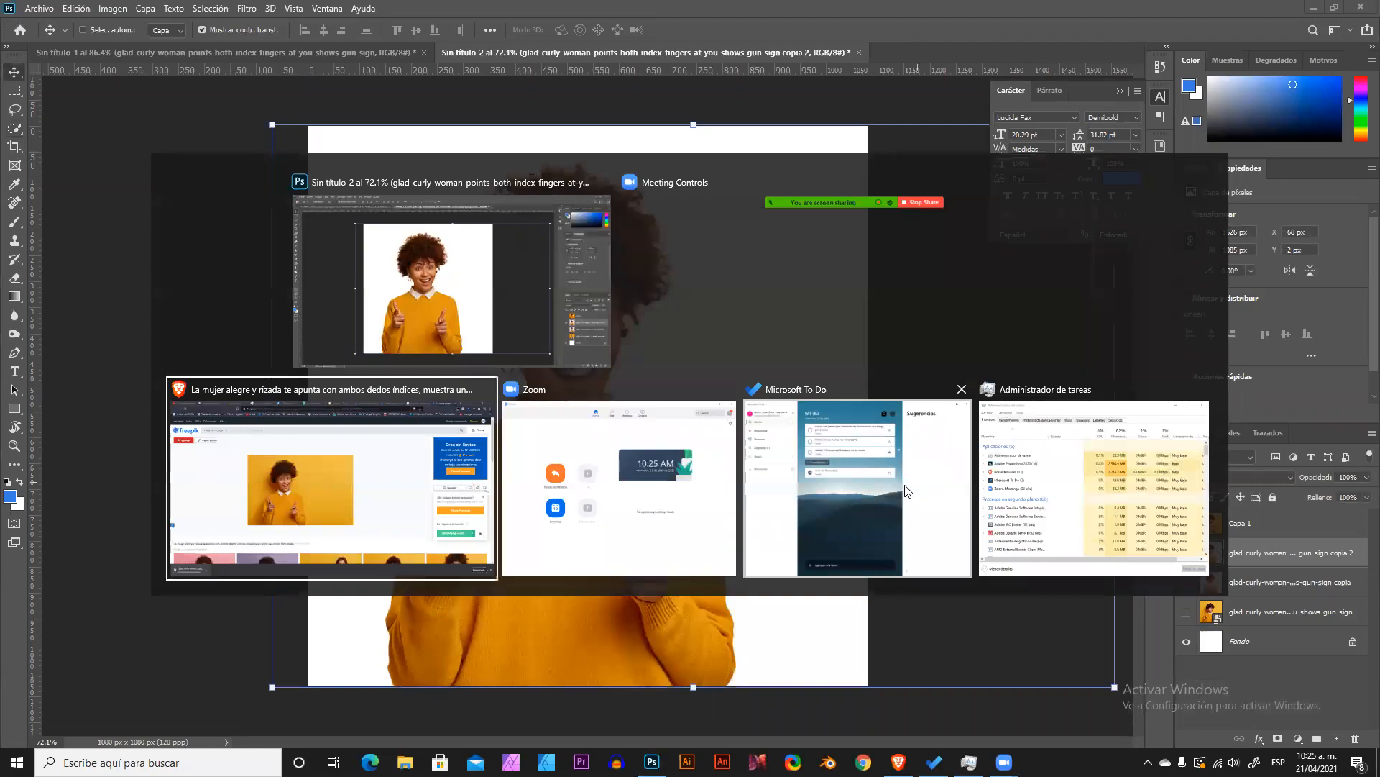
click(1050, 13)
right_click(951, 279)
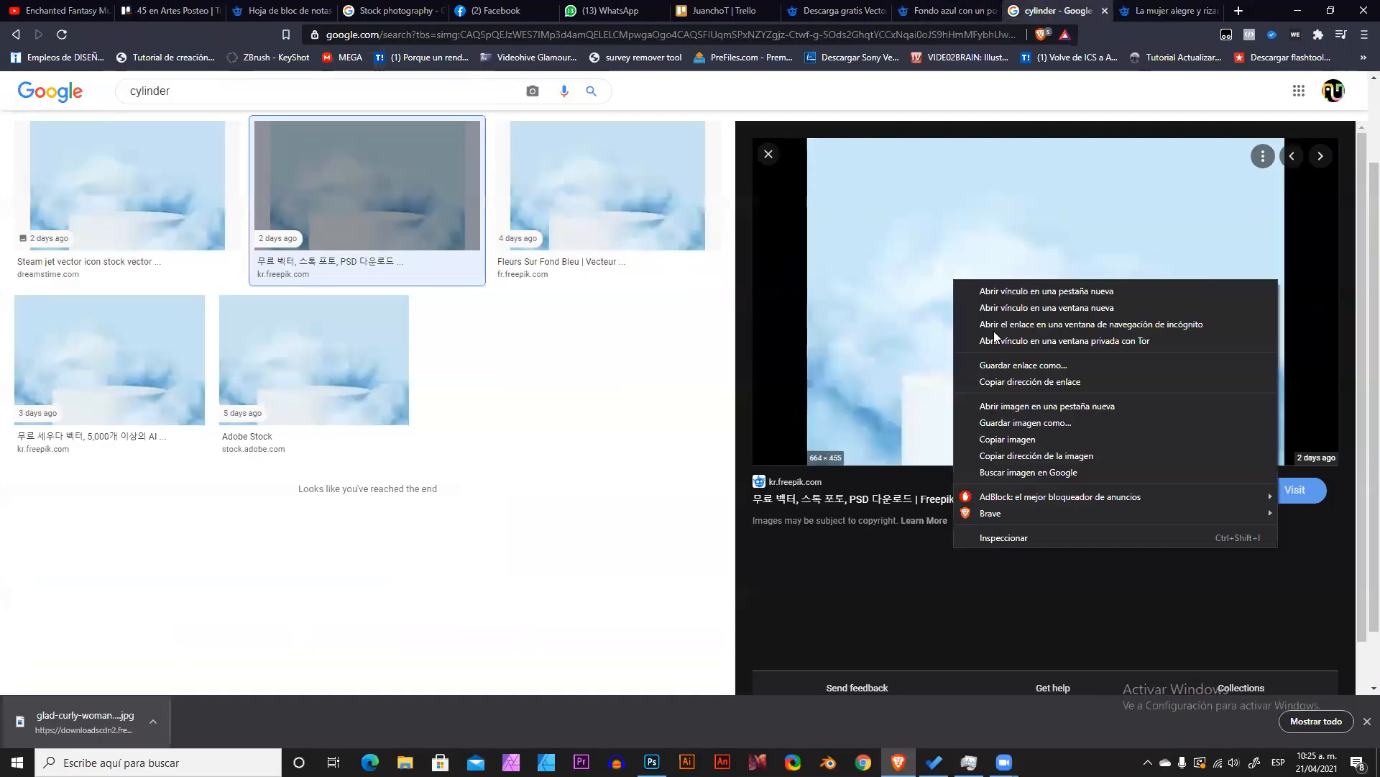
click(1005, 440)
key(alt+Tab)
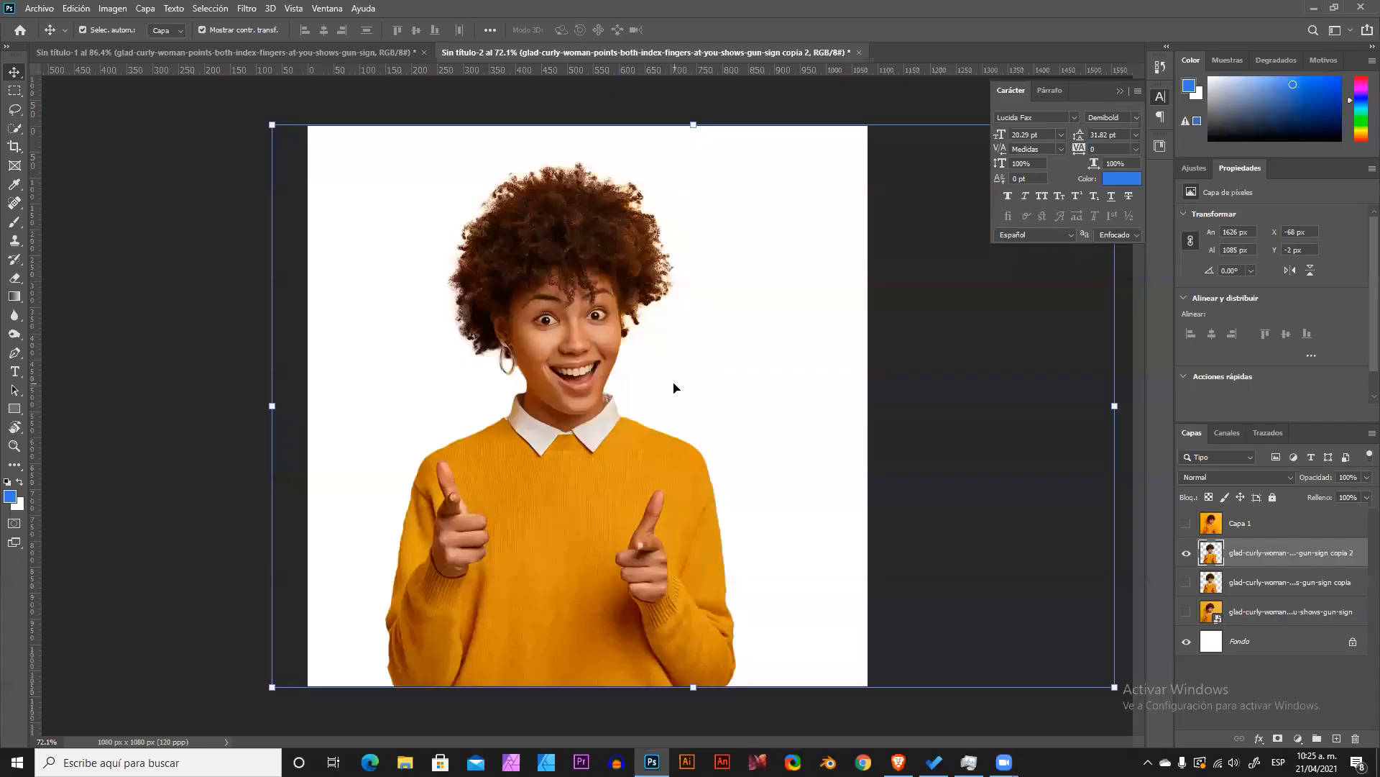
Paste the cloud background above the cutout and scale it to 239.68% so it covers the whole canvas.
key(ctrl+v)
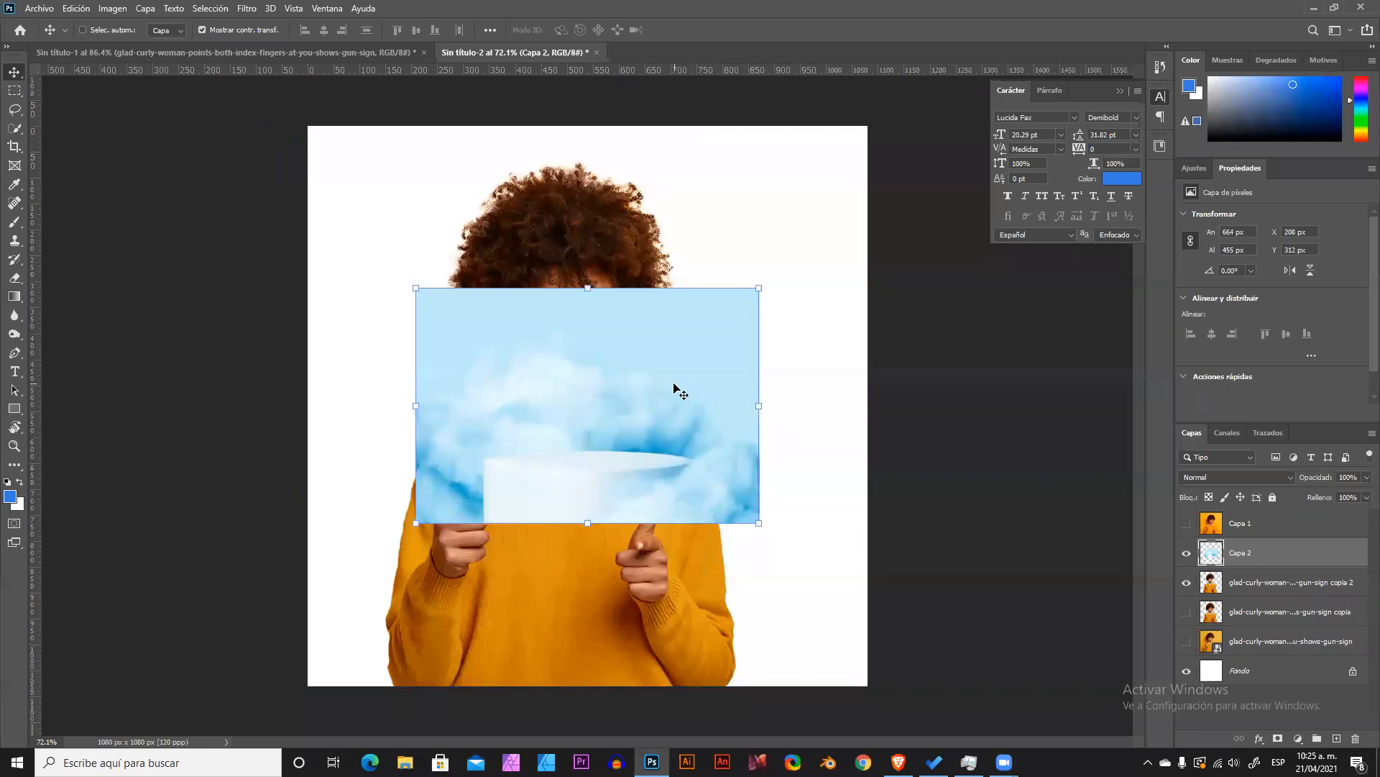
scroll(579, 368, down, 2)
drag(728, 505, 928, 638)
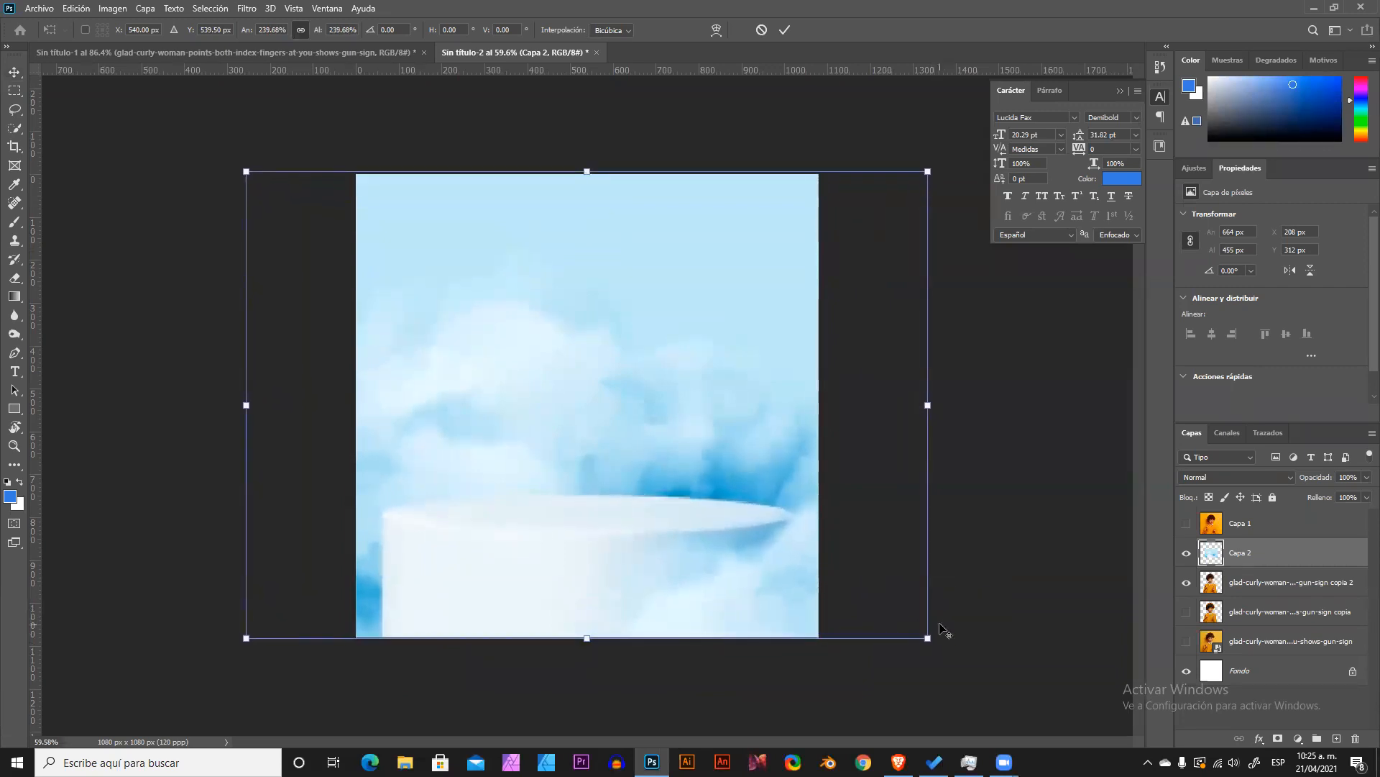
click(786, 31)
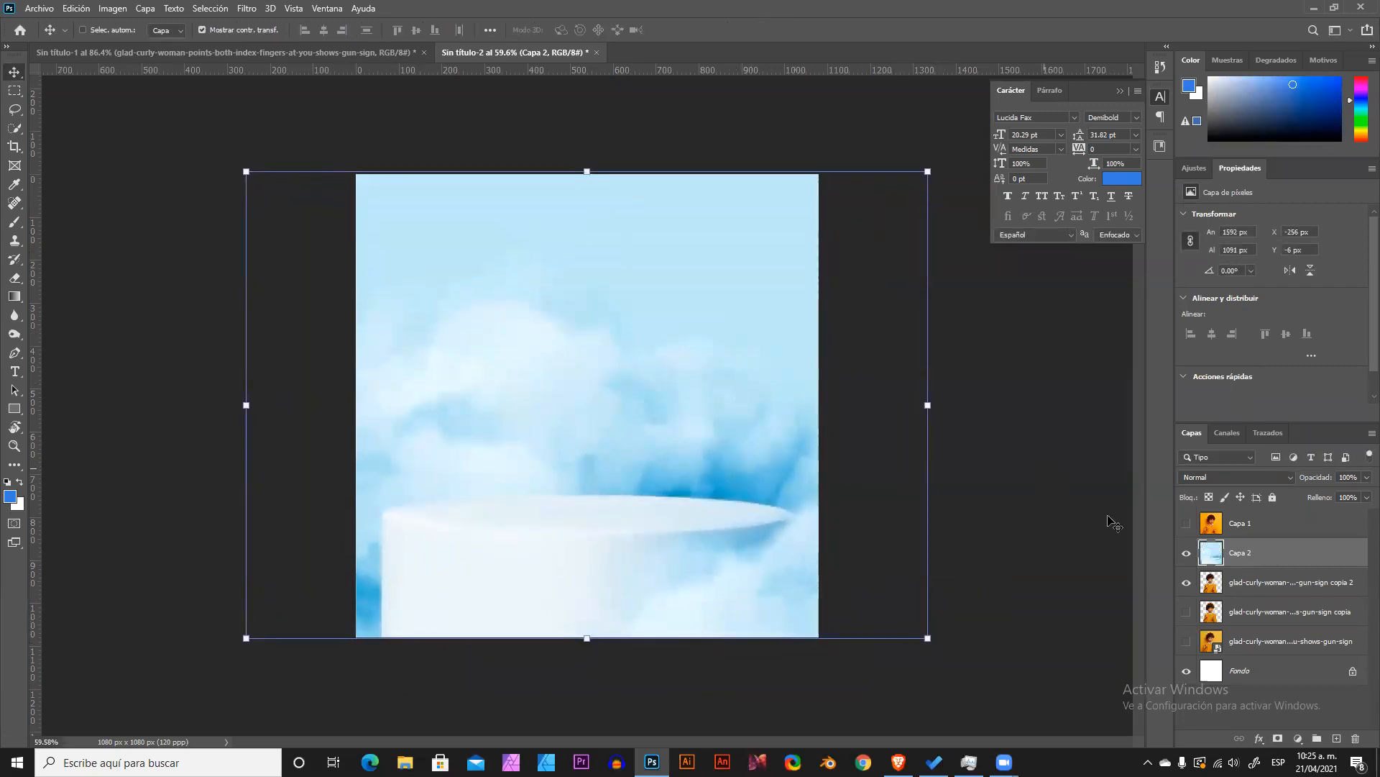
Move the cloud background layer beneath the refined cutout, and undo the trial move of the woman.
drag(1215, 556, 1215, 597)
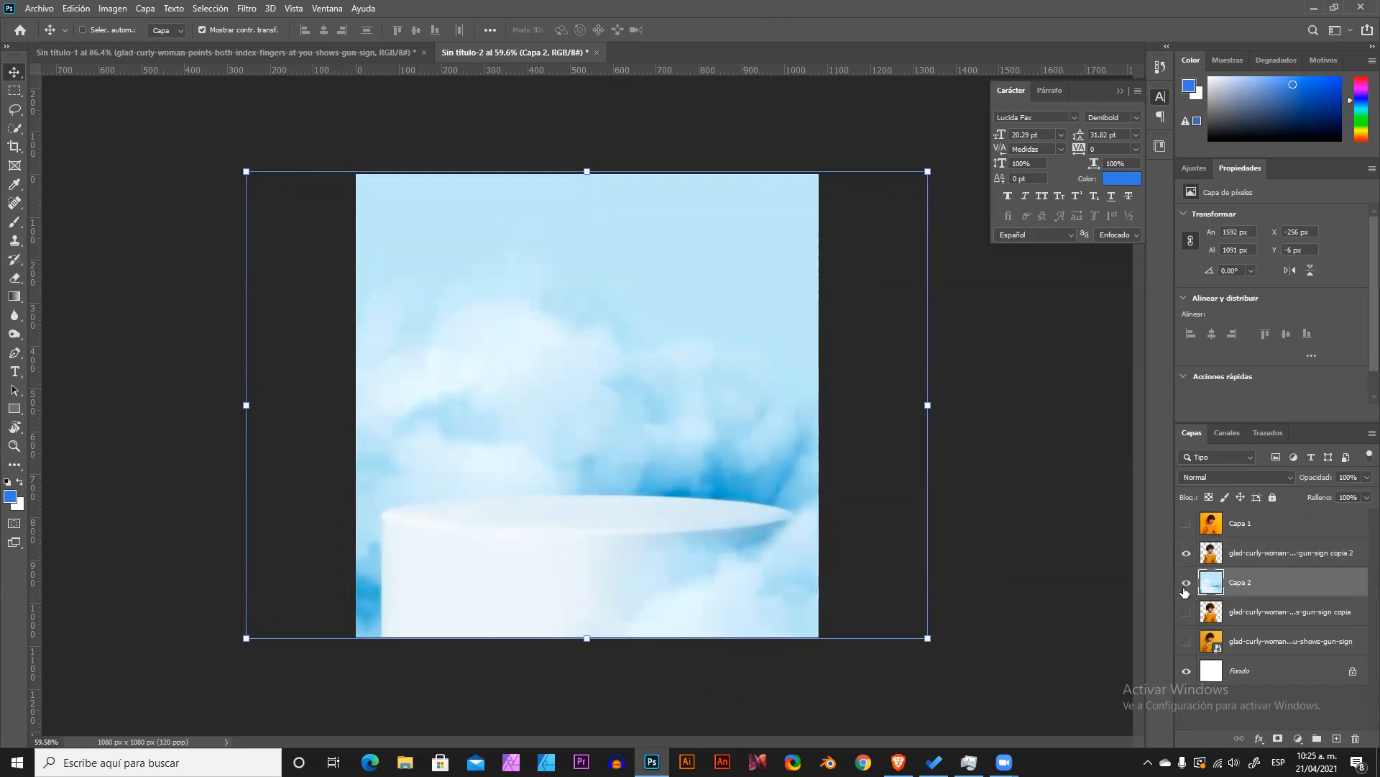
drag(571, 467, 614, 382)
key(ctrl+z)
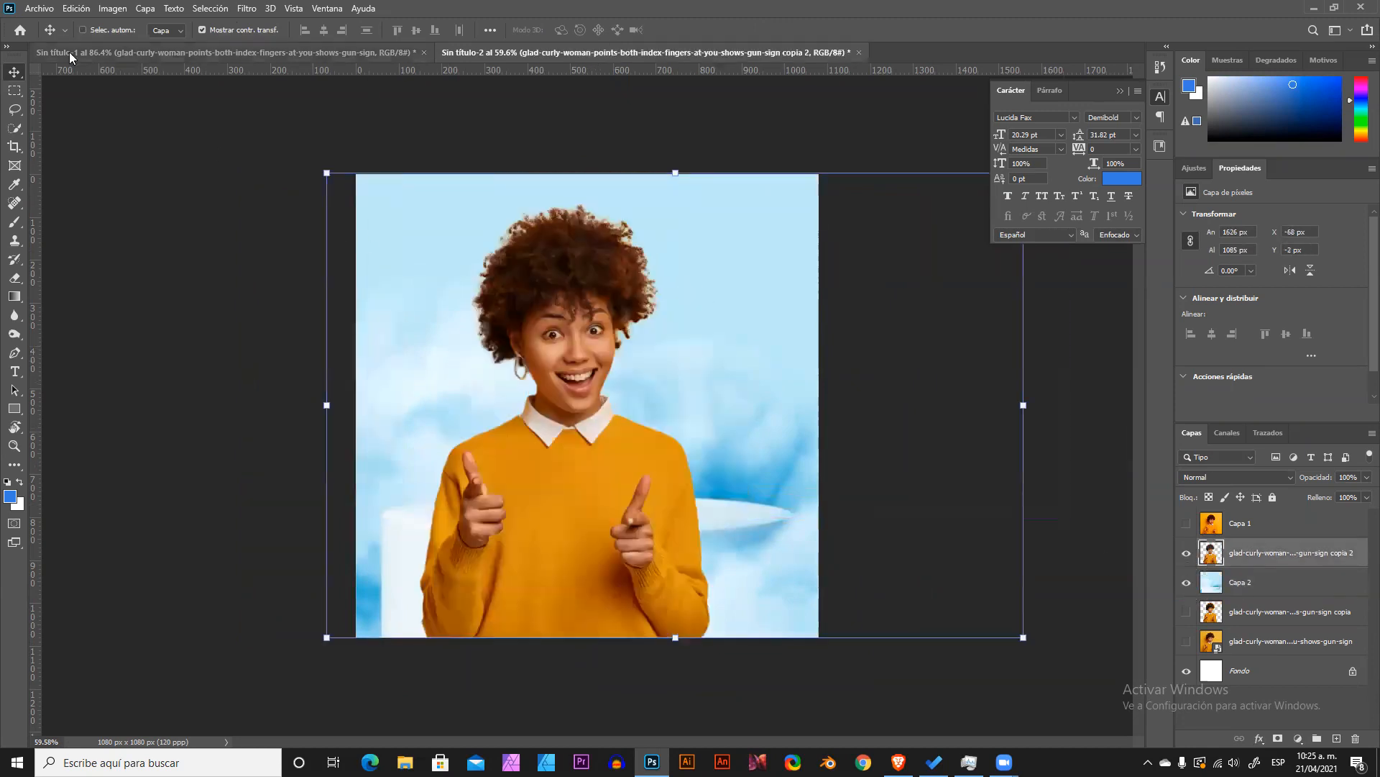
Cut the woman with a rectangular selection, delete her emptied layer, and paste her as a new layer above the clouds.
click(14, 91)
click(146, 96)
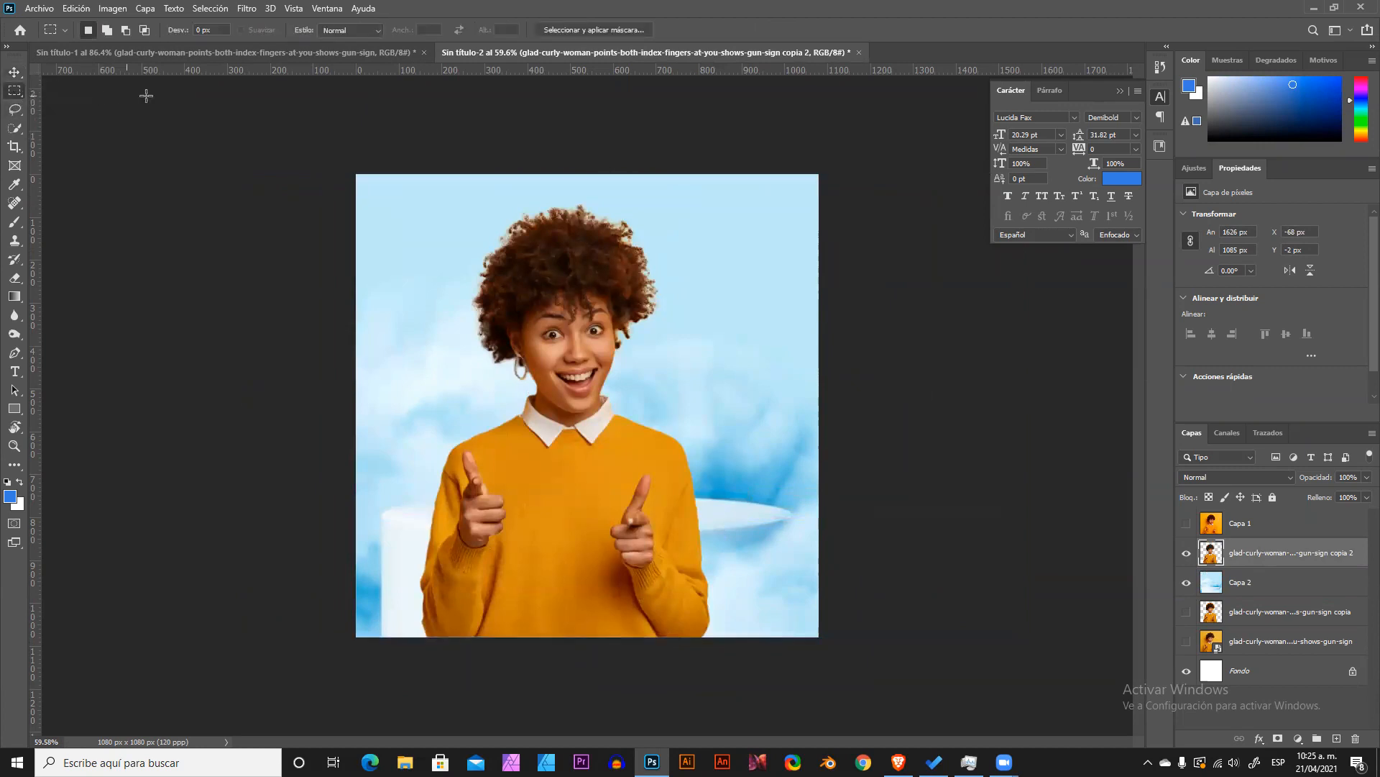
drag(385, 194, 736, 672)
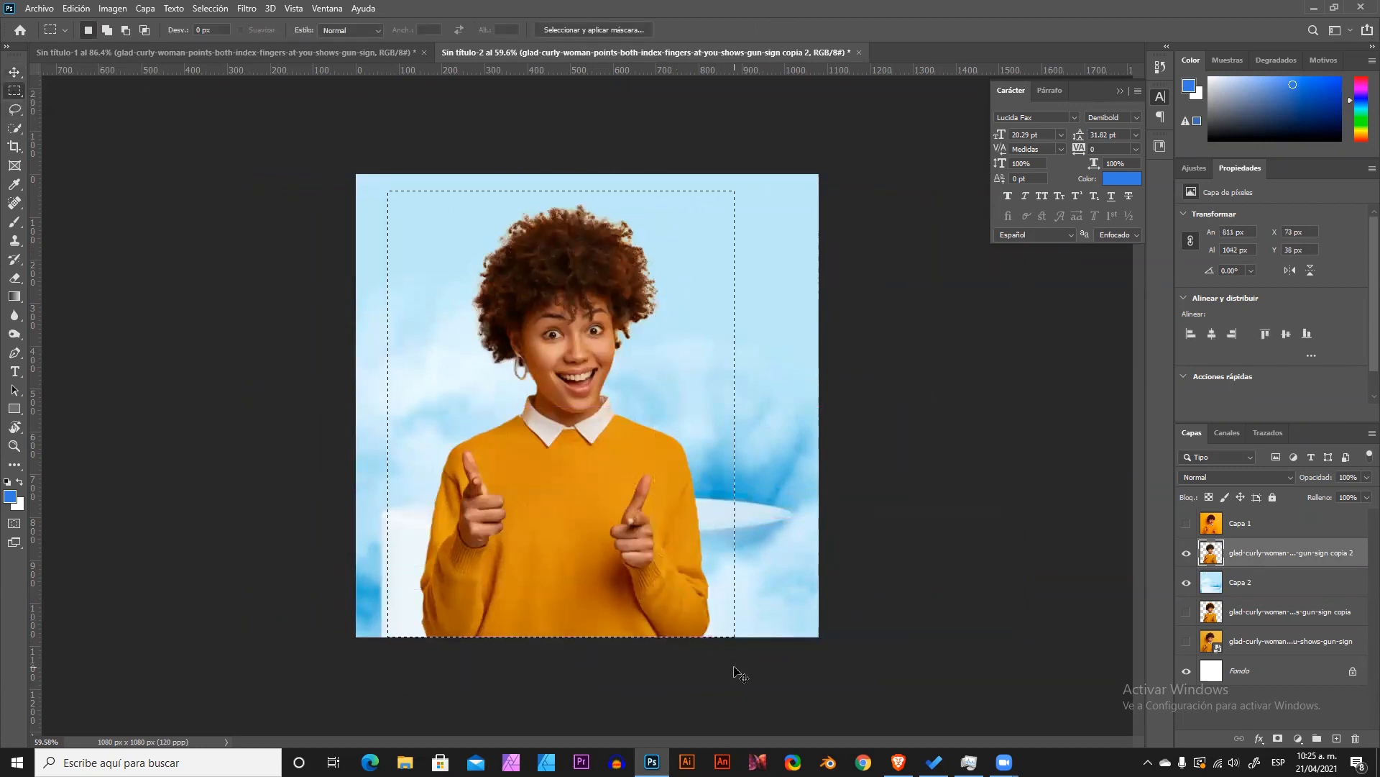
key(Delete)
click(1354, 740)
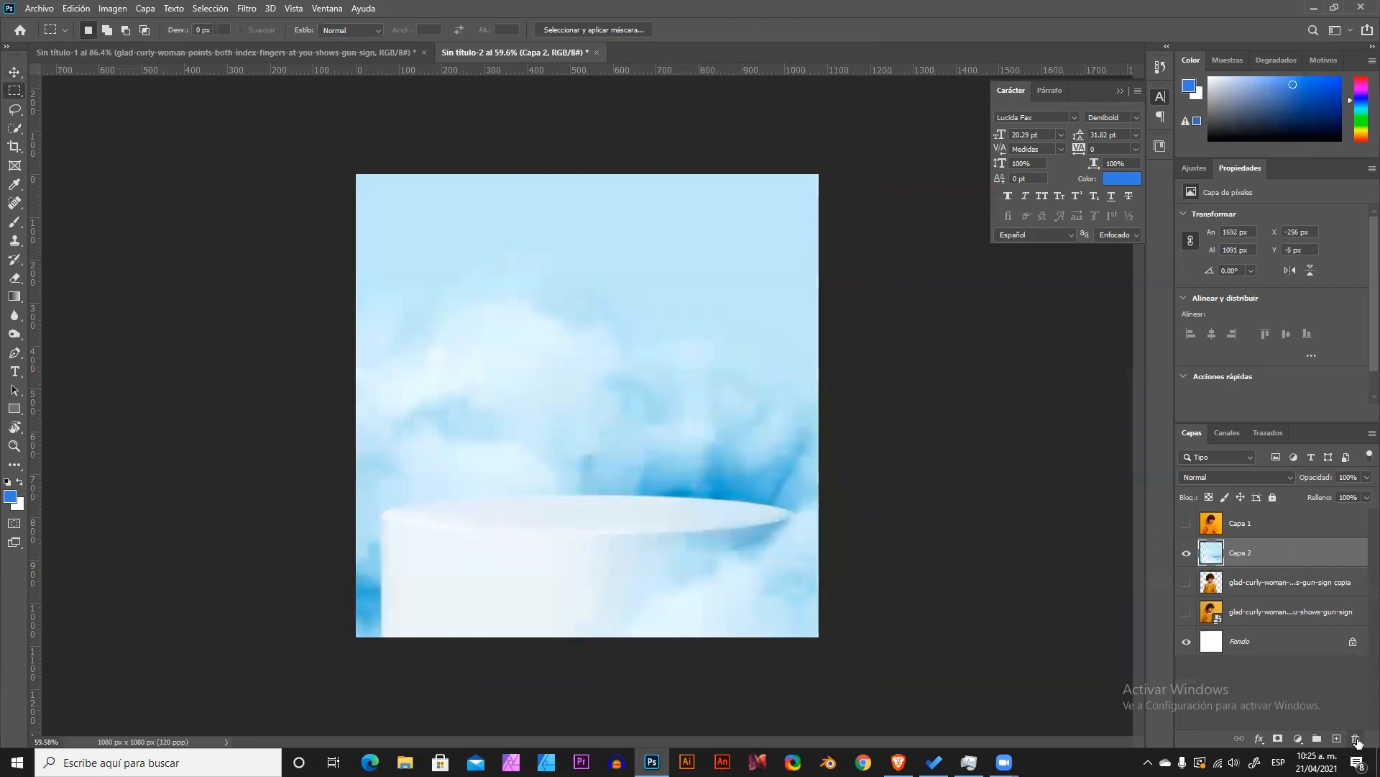
key(v)
key(ctrl+v)
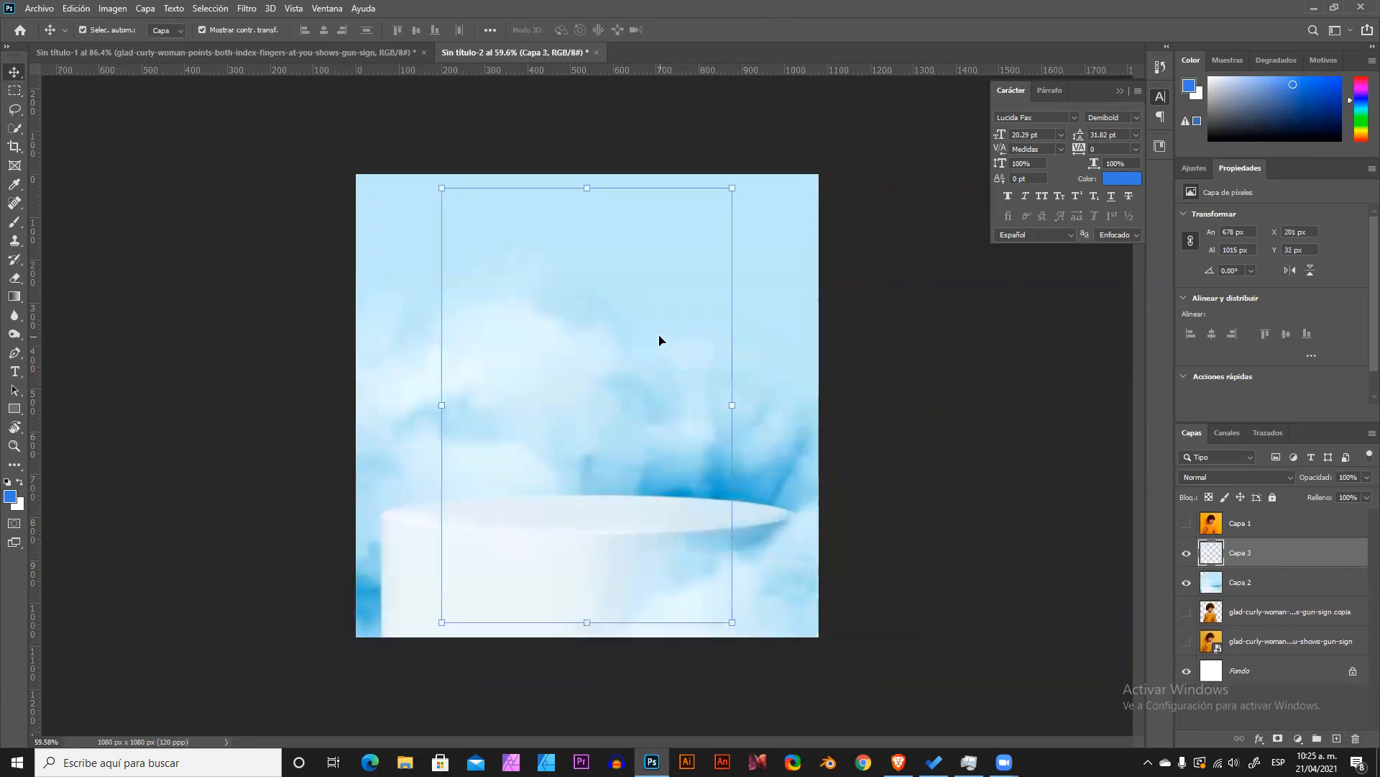
Scale the pasted cutout to 72.91% and position the woman behind the cylinder's front rim, applying the transform.
drag(732, 623, 680, 540)
drag(623, 439, 623, 421)
drag(676, 260, 709, 213)
scroll(582, 489, up, 4)
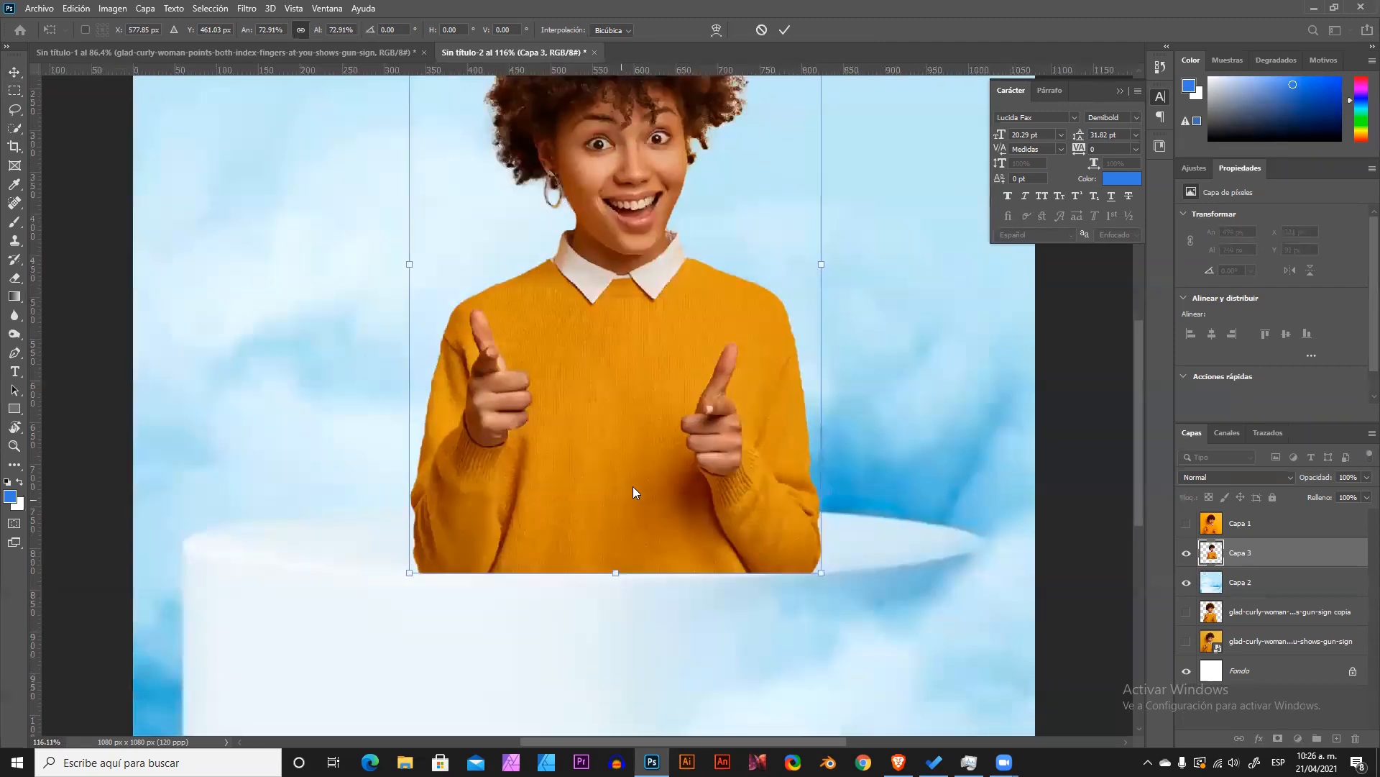
mouse_move(659, 451)
mouse_down()
mouse_move(633, 452)
mouse_move(646, 454)
mouse_up()
click(784, 29)
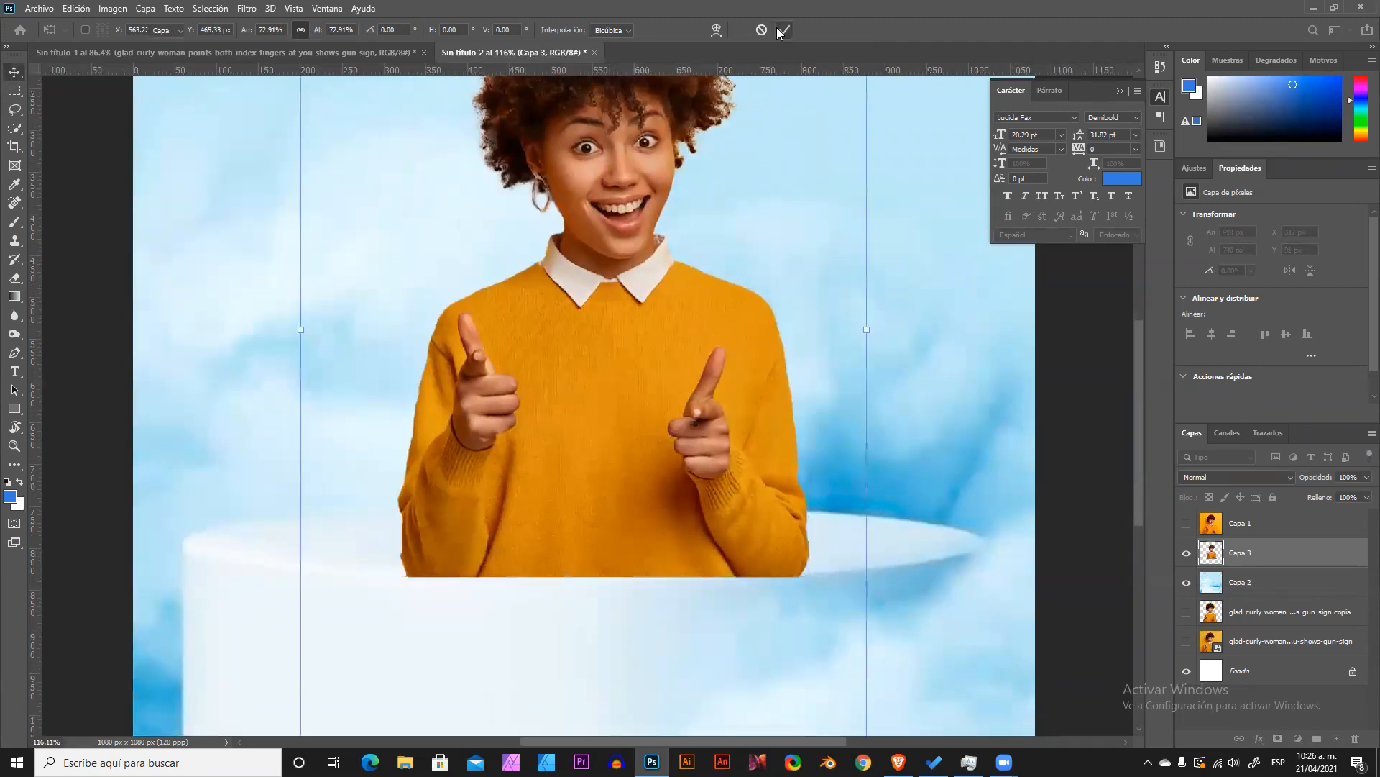
Lower the cutout's opacity to 42% and nudge its base down to the cylinder's front edge.
scroll(573, 581, up, 1)
drag(638, 544, 621, 356)
drag(1319, 481, 1277, 480)
drag(579, 363, 580, 368)
scroll(623, 524, down, 2)
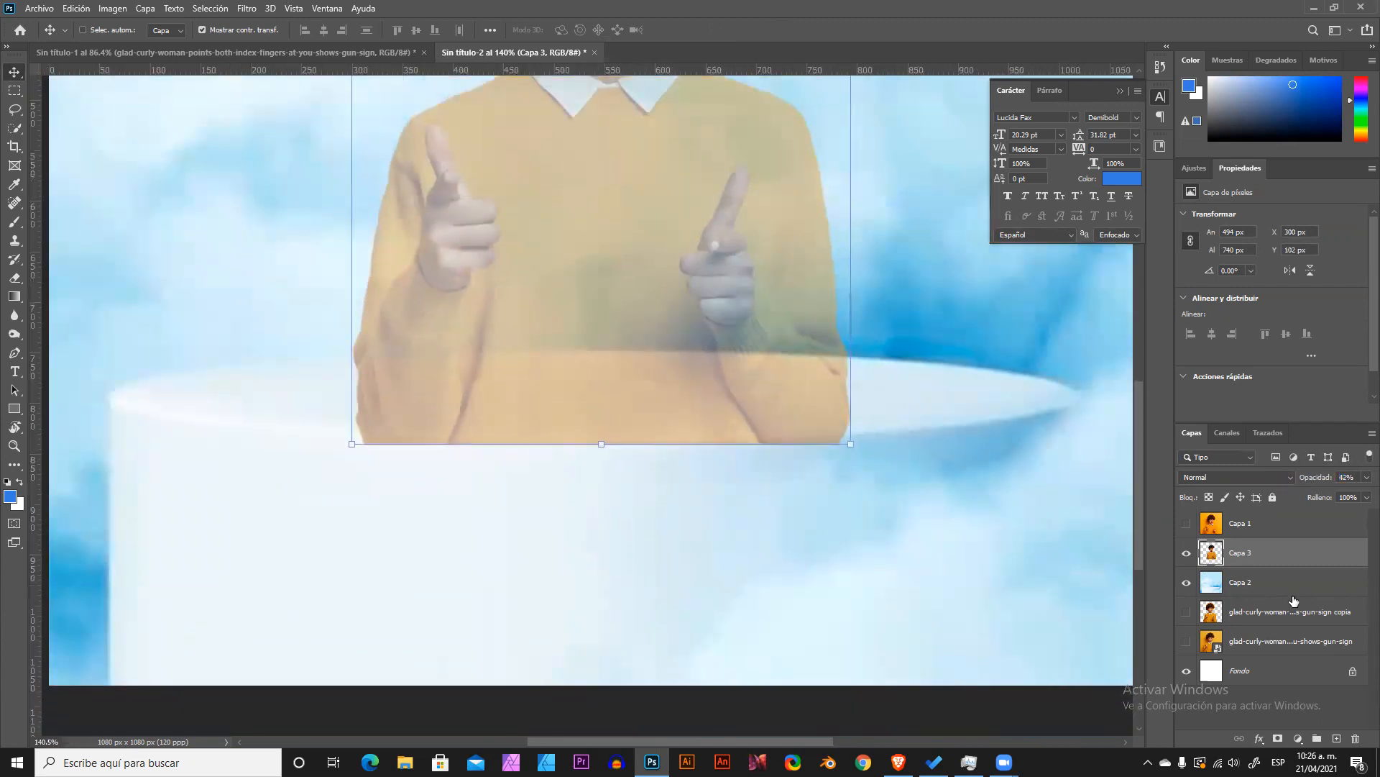
Try to select the cylinder on the cloud layer with Quick Selection, and clear the selection.
click(1217, 591)
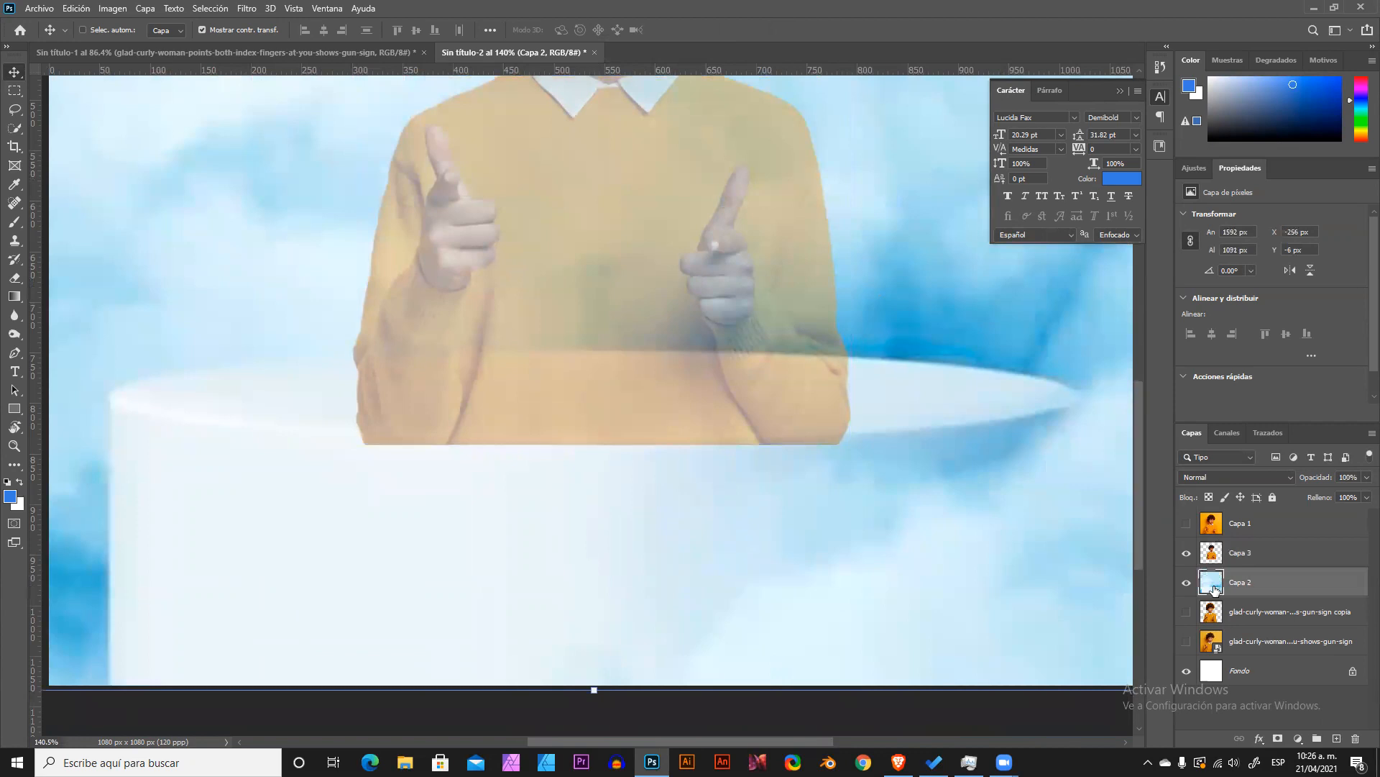
click(14, 128)
drag(333, 468, 607, 496)
mouse_move(806, 501)
mouse_down()
mouse_move(869, 483)
mouse_move(834, 432)
mouse_move(1019, 380)
mouse_up()
mouse_move(207, 377)
mouse_down()
mouse_move(145, 353)
mouse_move(359, 423)
mouse_move(462, 432)
mouse_move(304, 428)
mouse_move(339, 429)
mouse_up()
drag(454, 435, 474, 438)
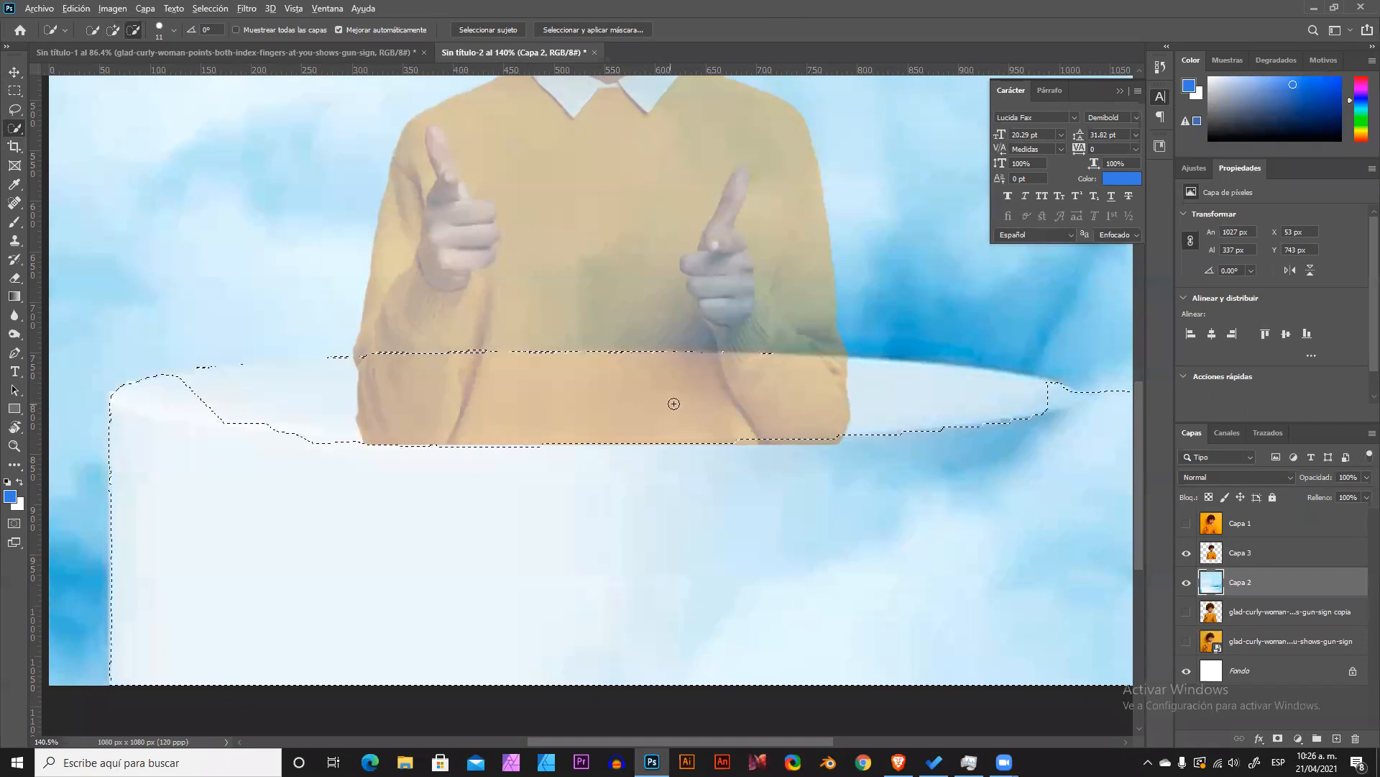
key(ctrl+d)
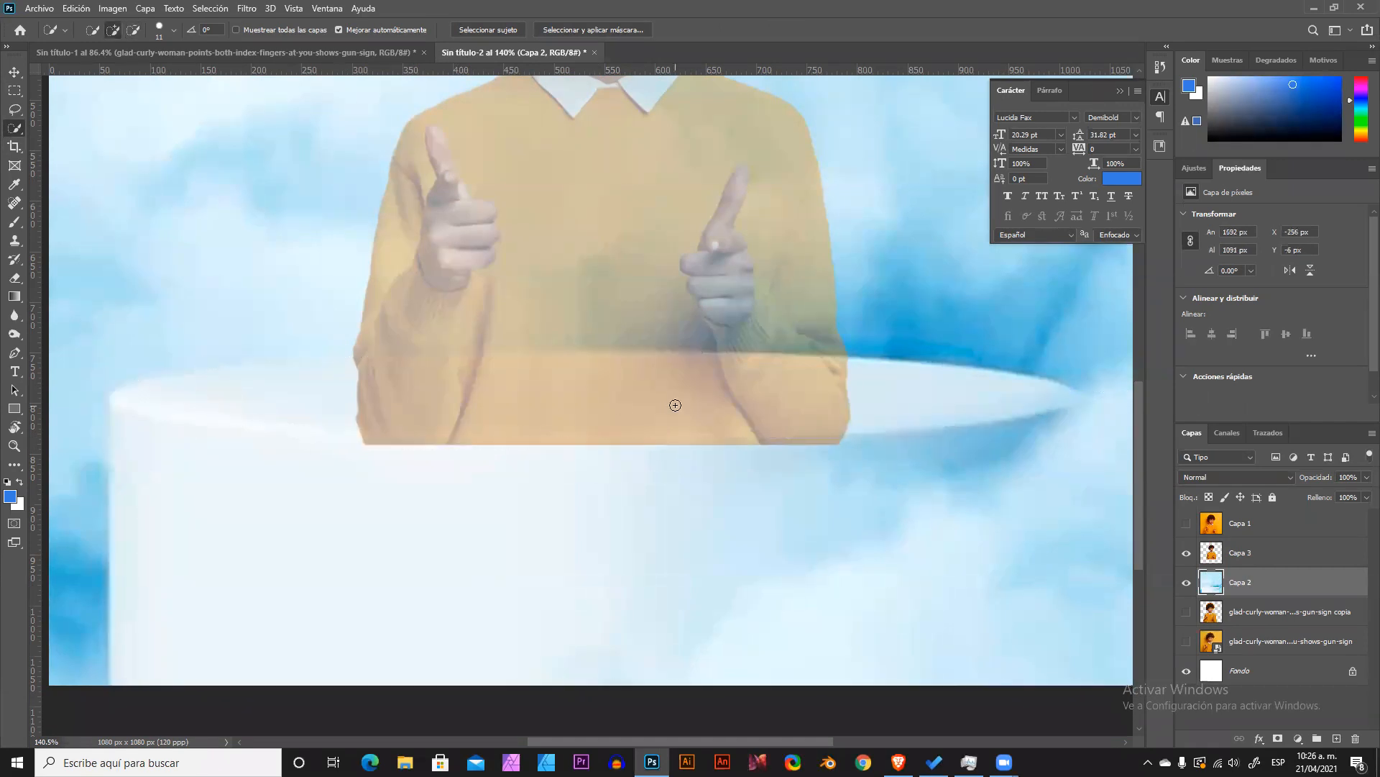
Draw a closed four-corner Pen shape over the cylinder's front, its upper edge running along the base of the sweater.
key(p)
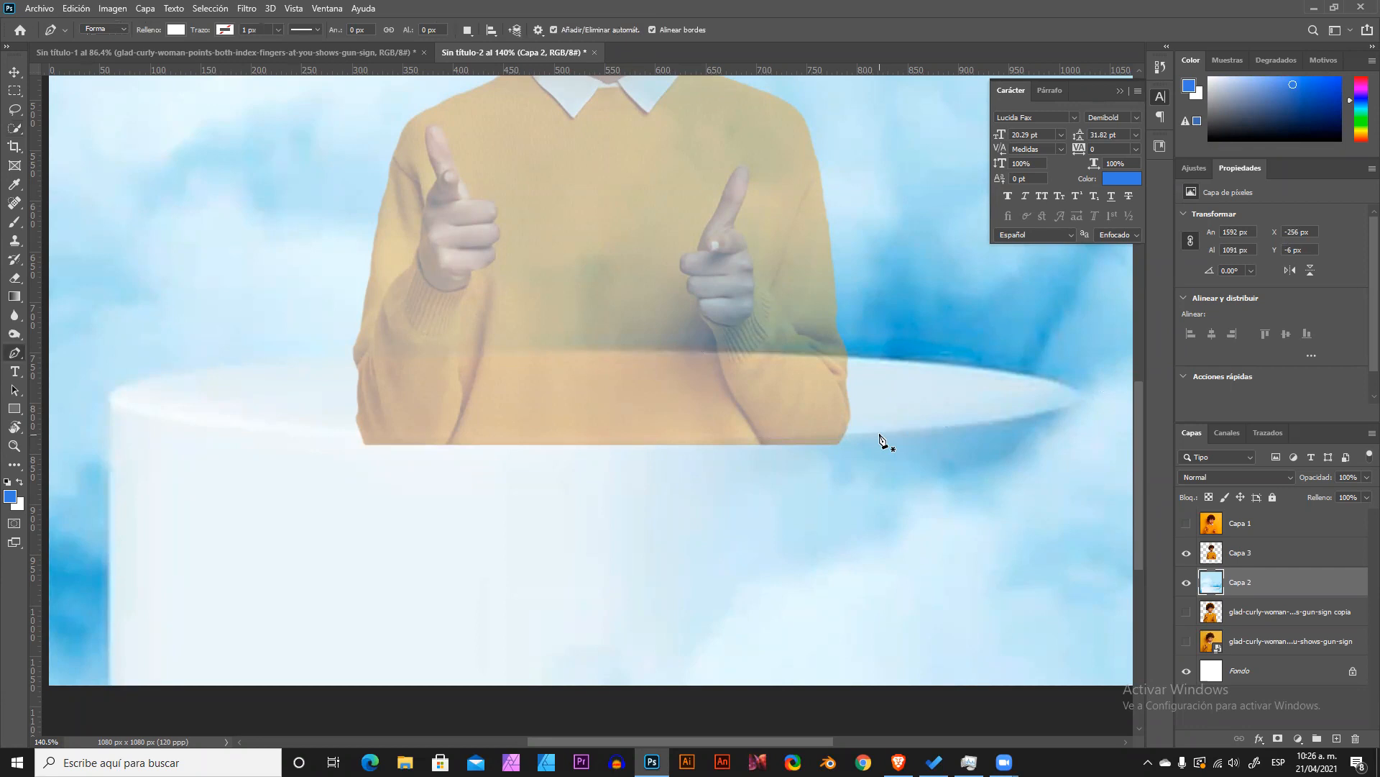
click(891, 433)
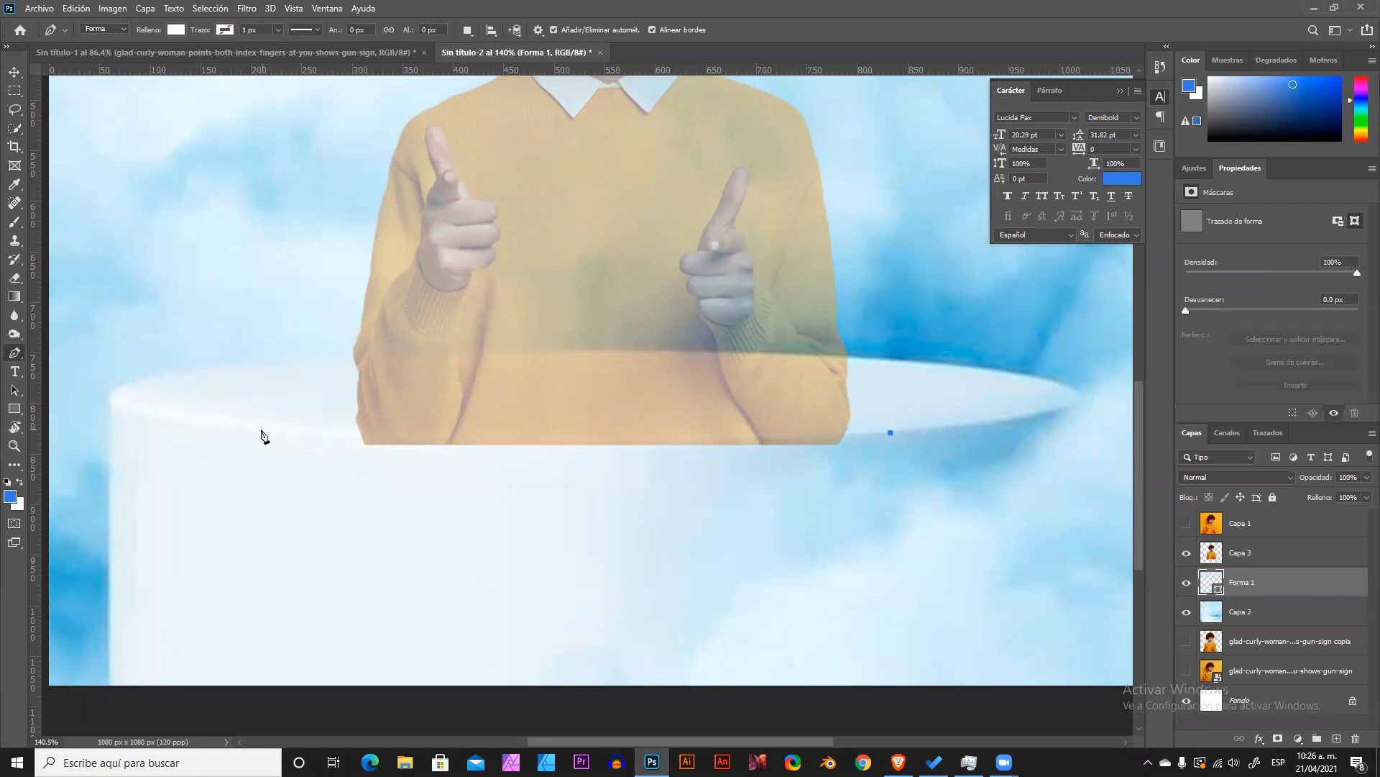
click(280, 433)
click(402, 516)
click(852, 504)
click(891, 433)
Set the shape's opacity to 39% and bend its upper edge downward to follow the cylinder's curved rim.
drag(1315, 479, 1272, 480)
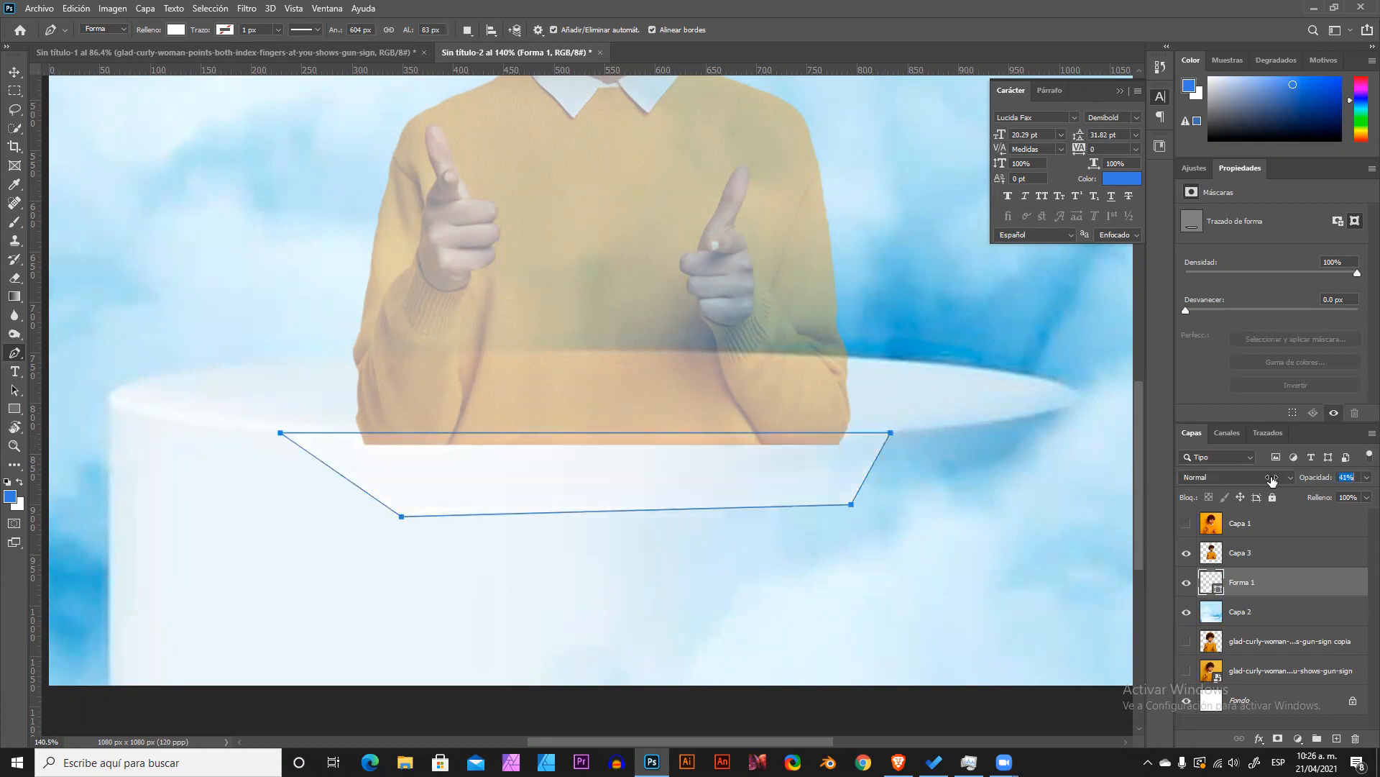
click(591, 435)
drag(590, 439, 591, 442)
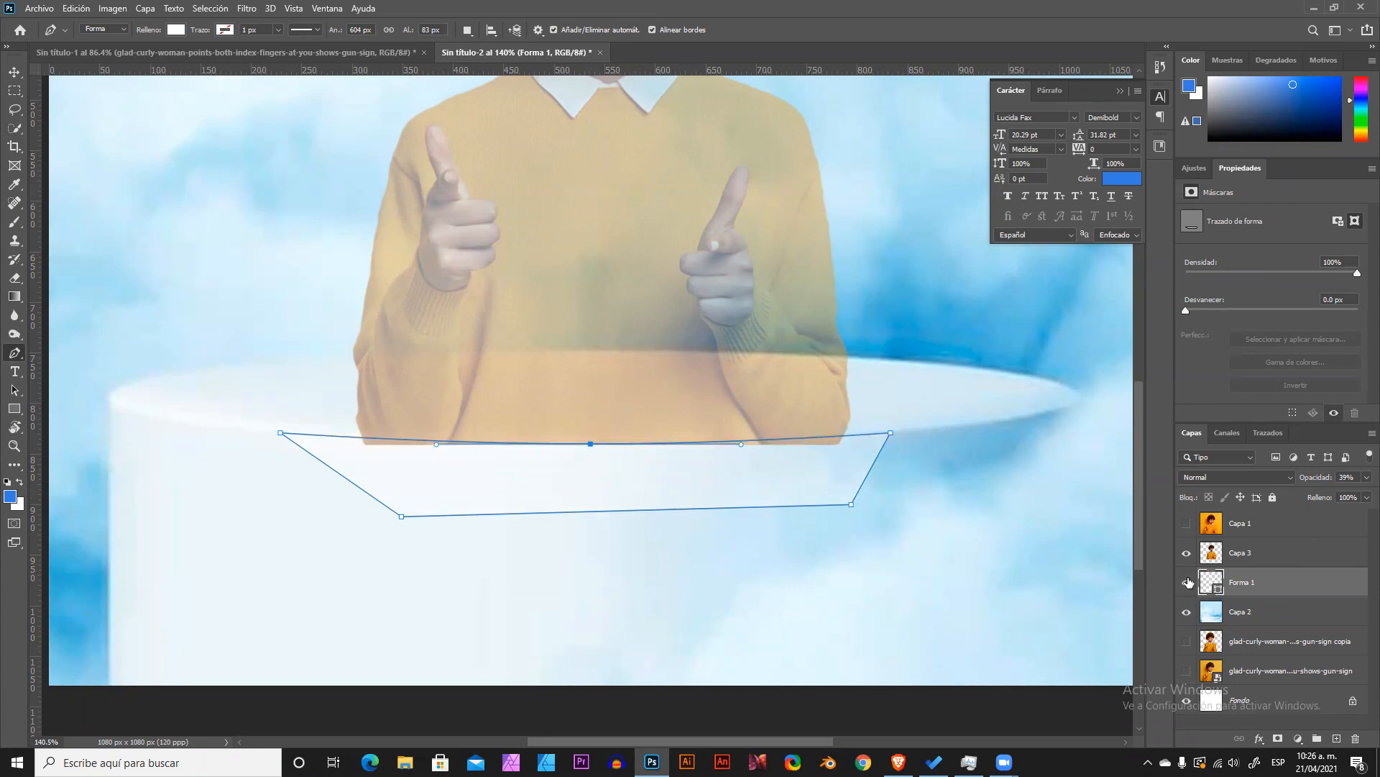
Load the Pen shape's outline as a selection and delete the shape layer.
ctrl+click(1216, 584)
click(1186, 582)
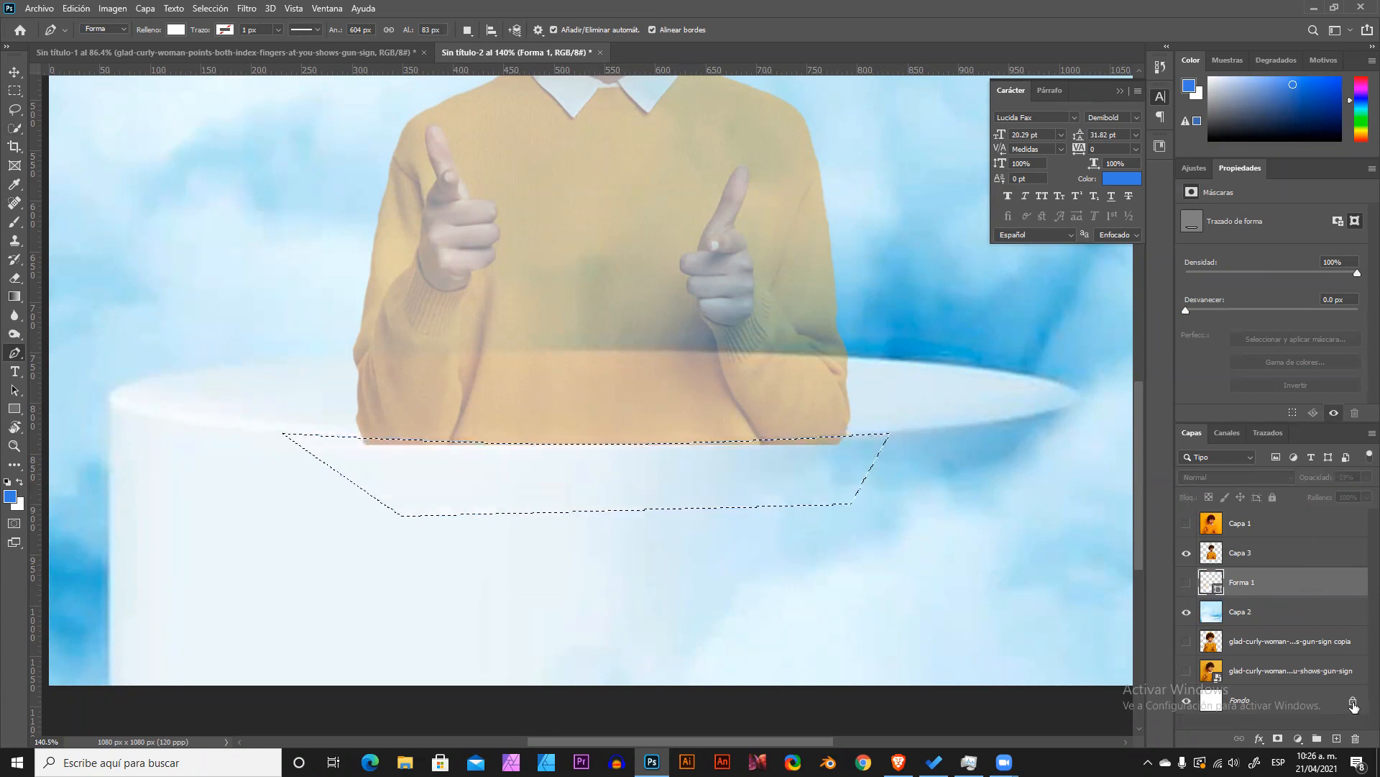
click(1355, 739)
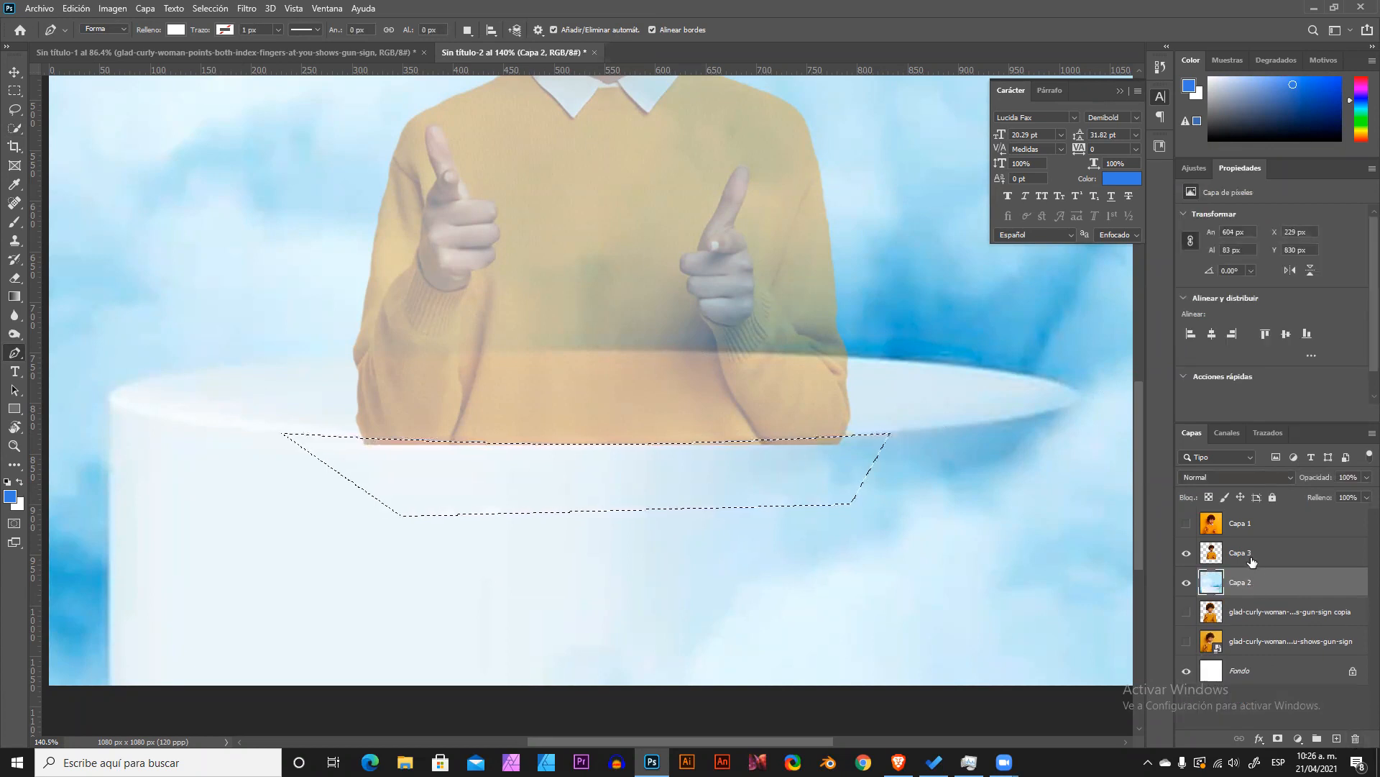
Erase the part of the woman's sweater inside the selection, and deselect.
click(1251, 560)
key(e)
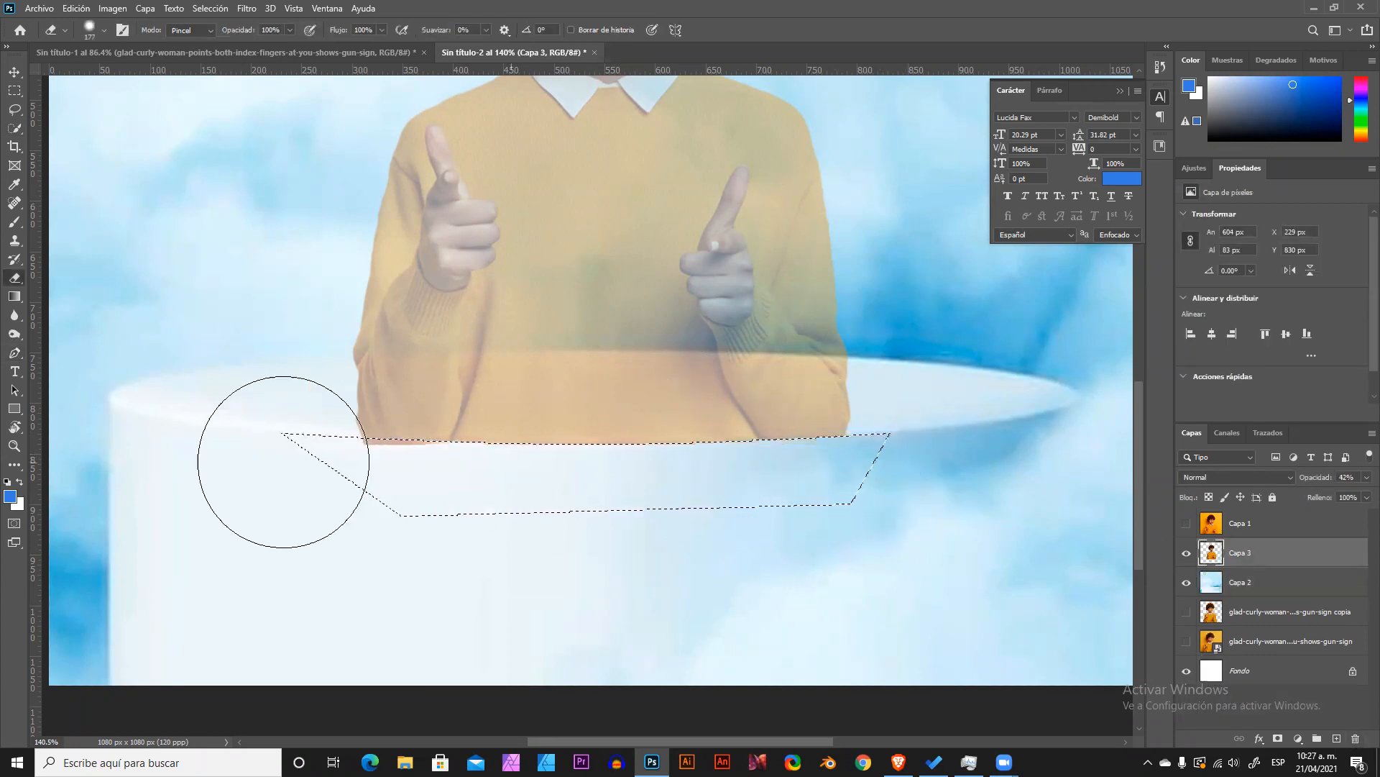
key(ctrl+d)
key(v)
Set the opacity of the woman's cutout layer to 100%.
scroll(707, 510, down, 3)
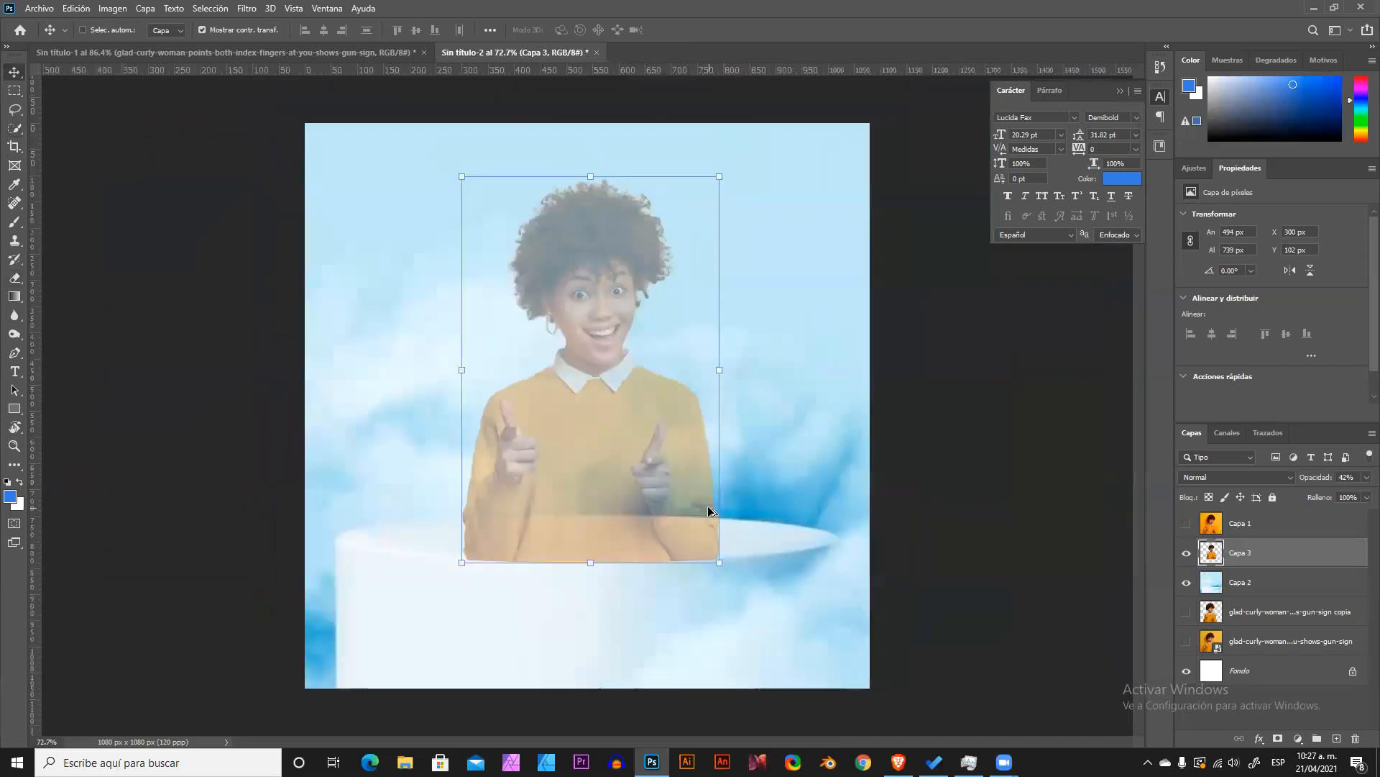
click(1348, 477)
text(100)
key(Return)
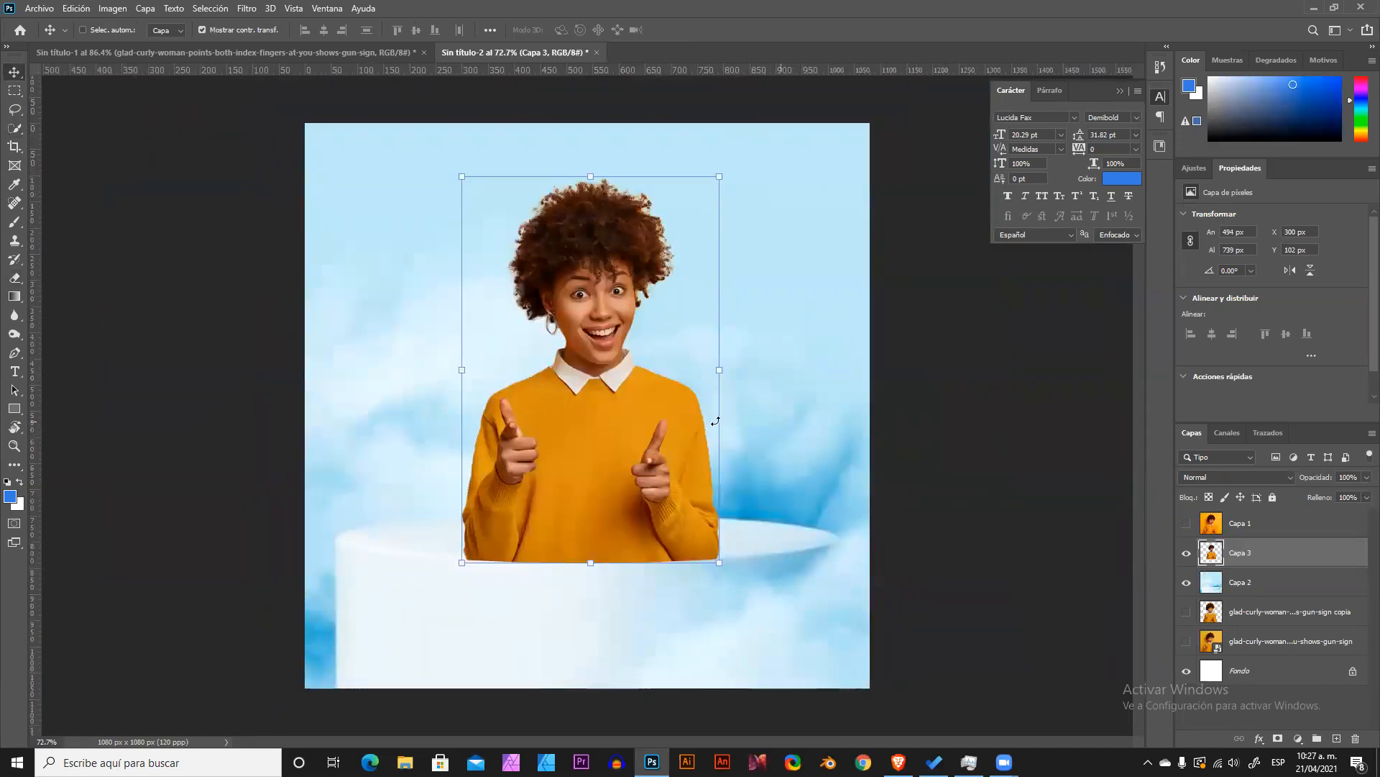
scroll(715, 421, up, 1)
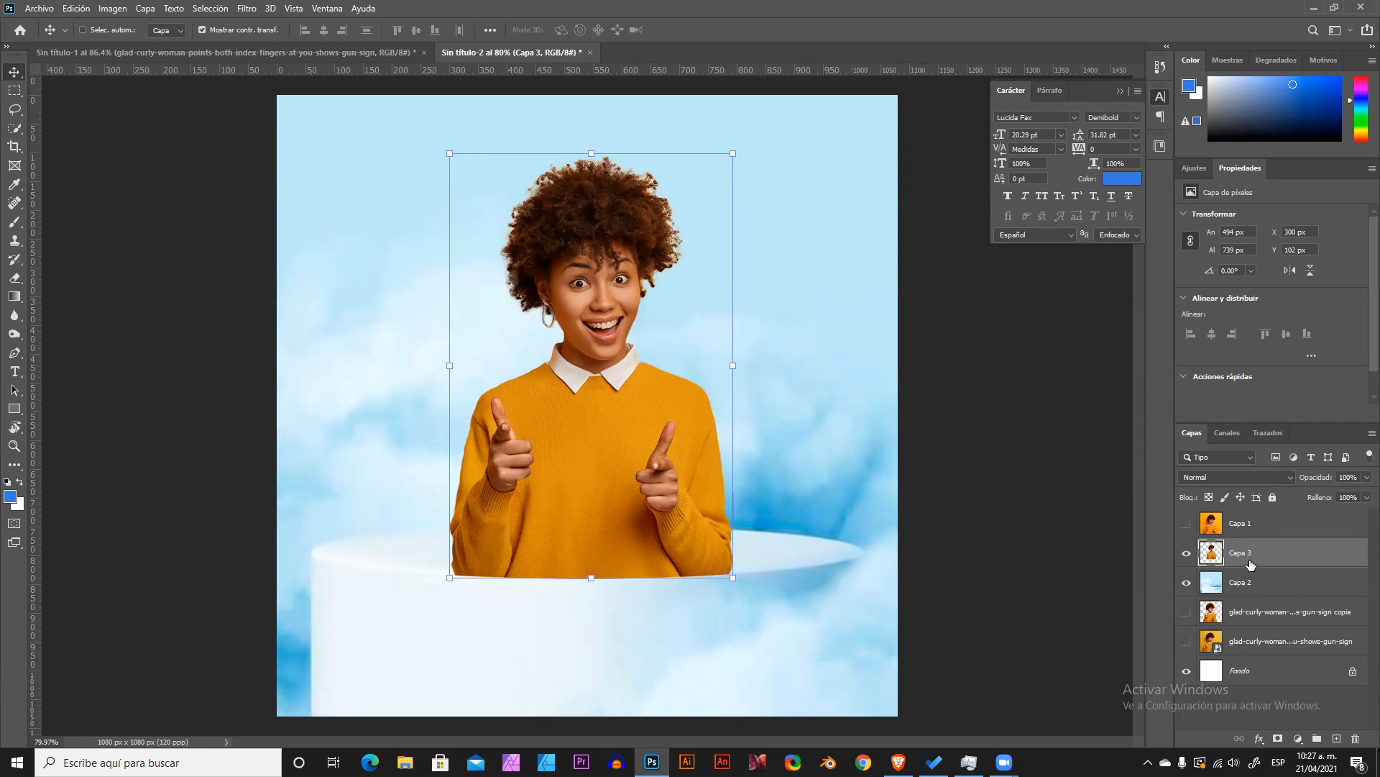
Select the cloud layer, switch to the browser, copy the cloud and cylinder image again, and return to Photoshop.
click(1259, 583)
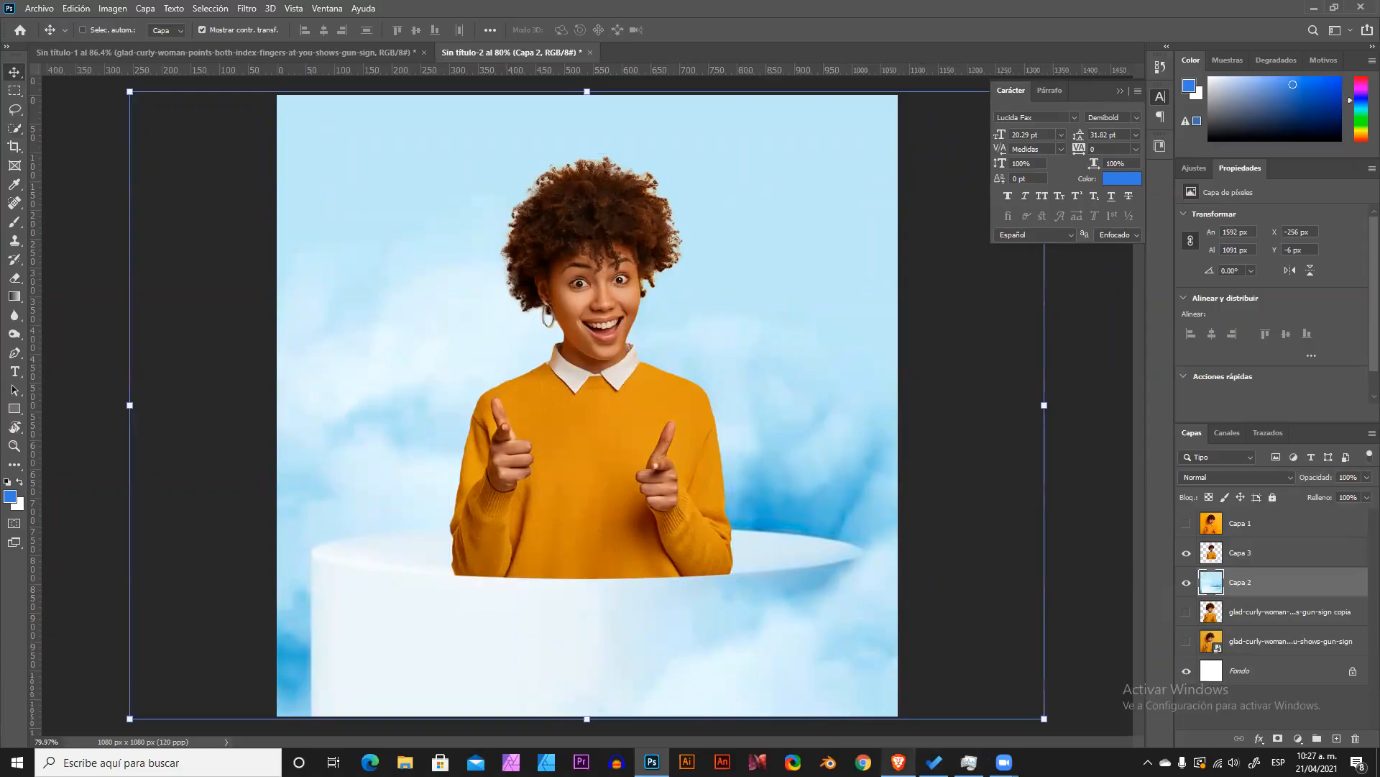
click(898, 762)
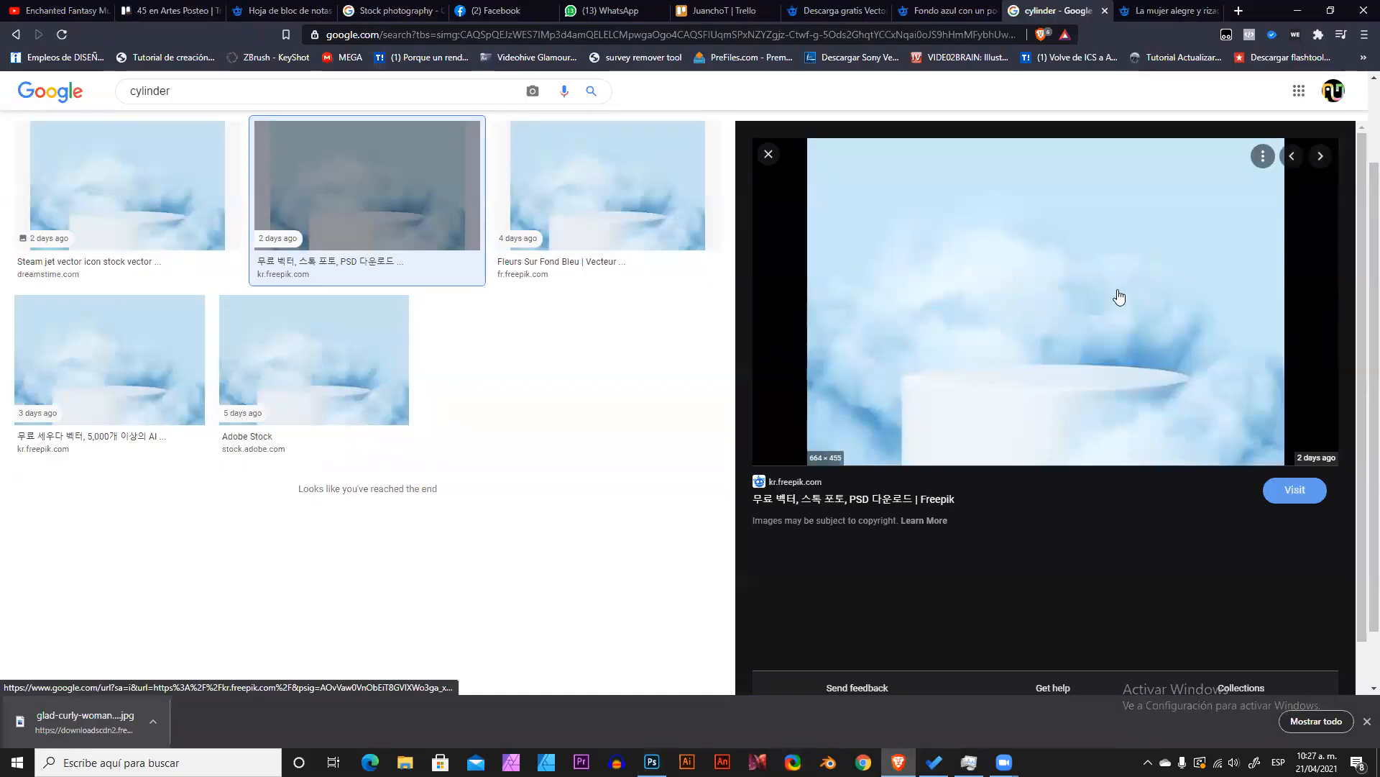
right_click(898, 294)
click(944, 450)
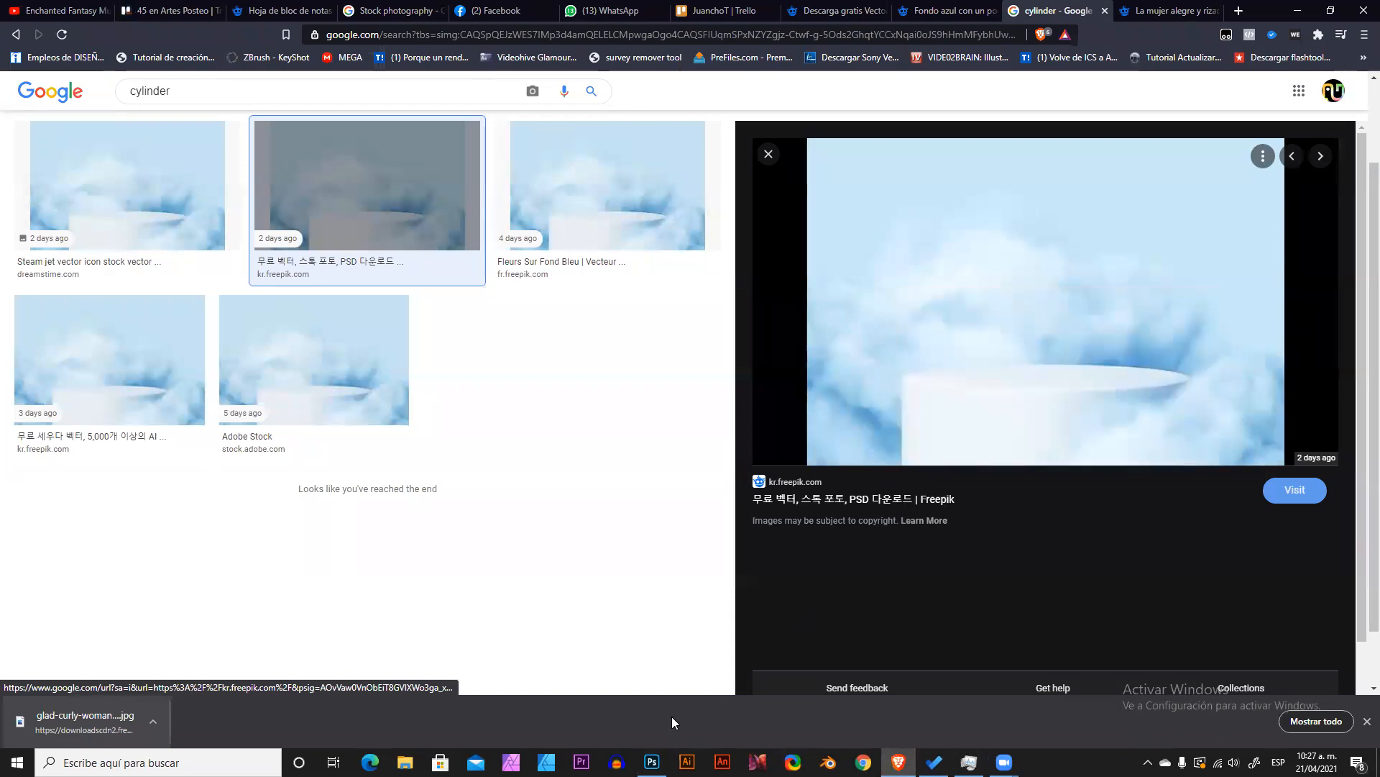
click(651, 762)
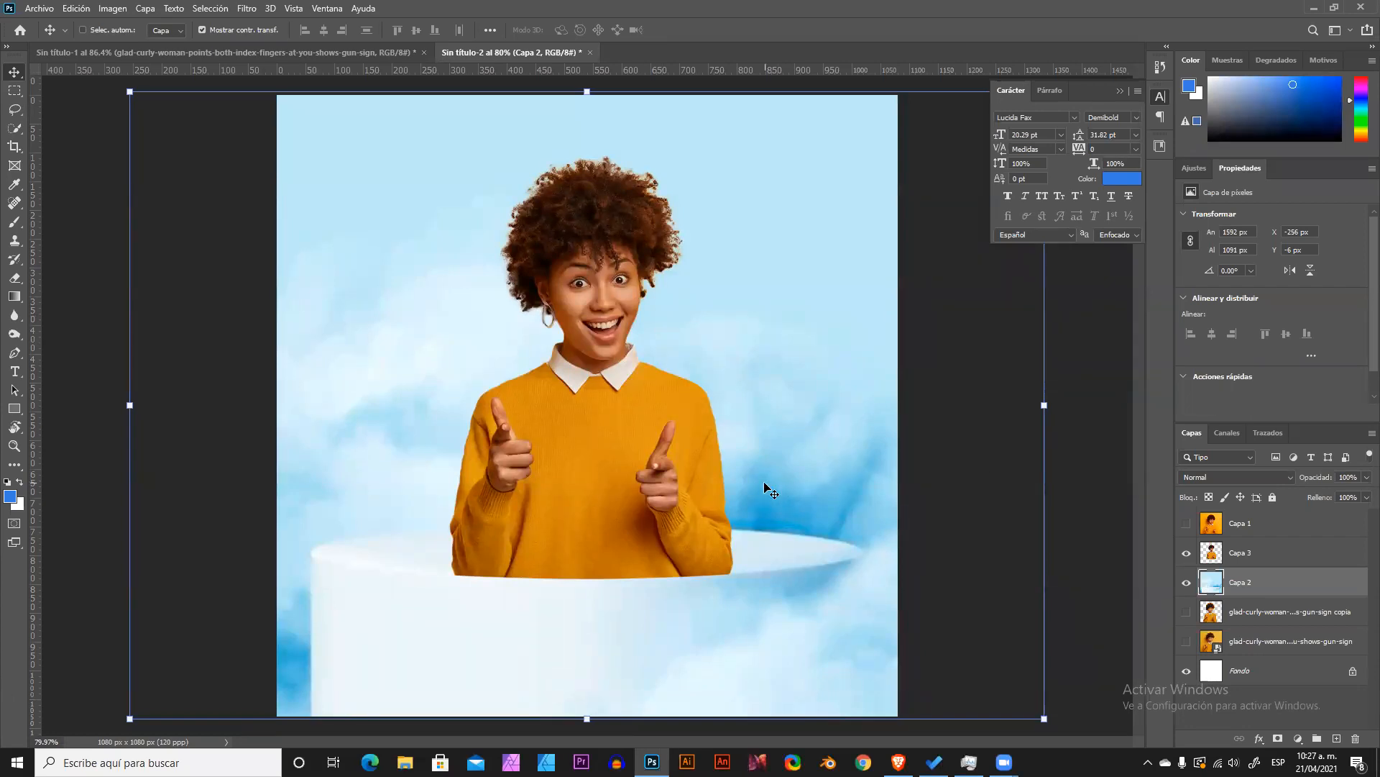
Paste the copied cloud image beneath the woman, shift it around behind her, and delete the pasted layer.
scroll(637, 407, down, 3)
scroll(637, 408, up, 2)
click(44, 9)
click(44, 9)
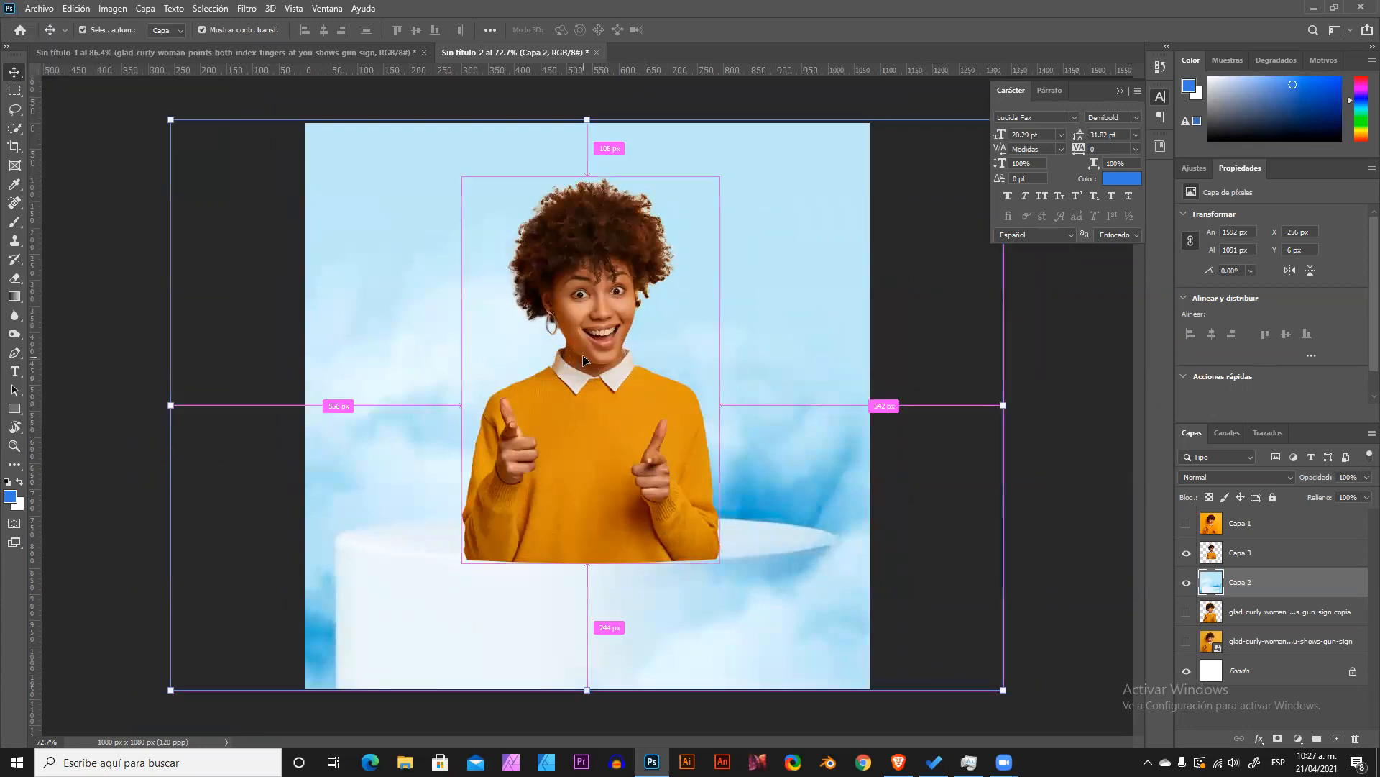
key(ctrl+v)
drag(480, 368, 416, 368)
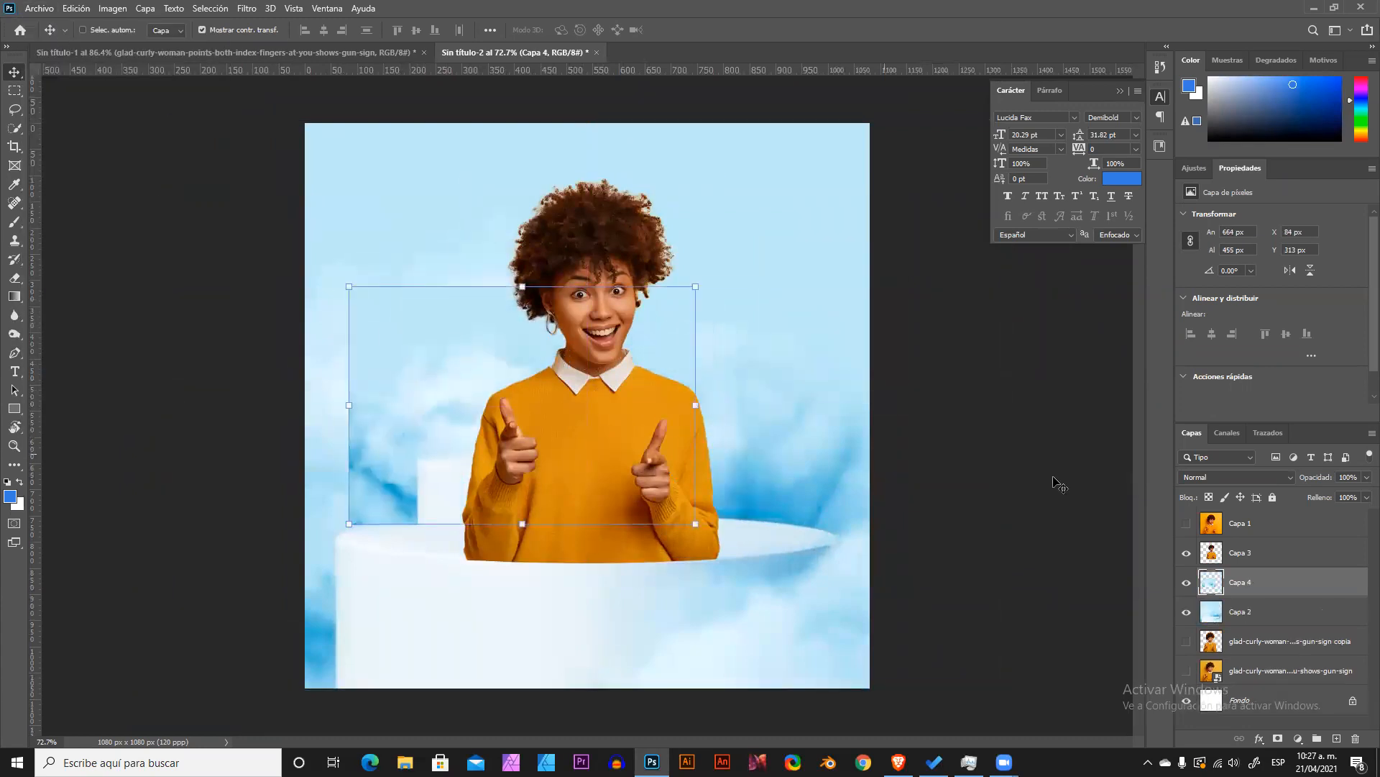
drag(401, 431, 431, 358)
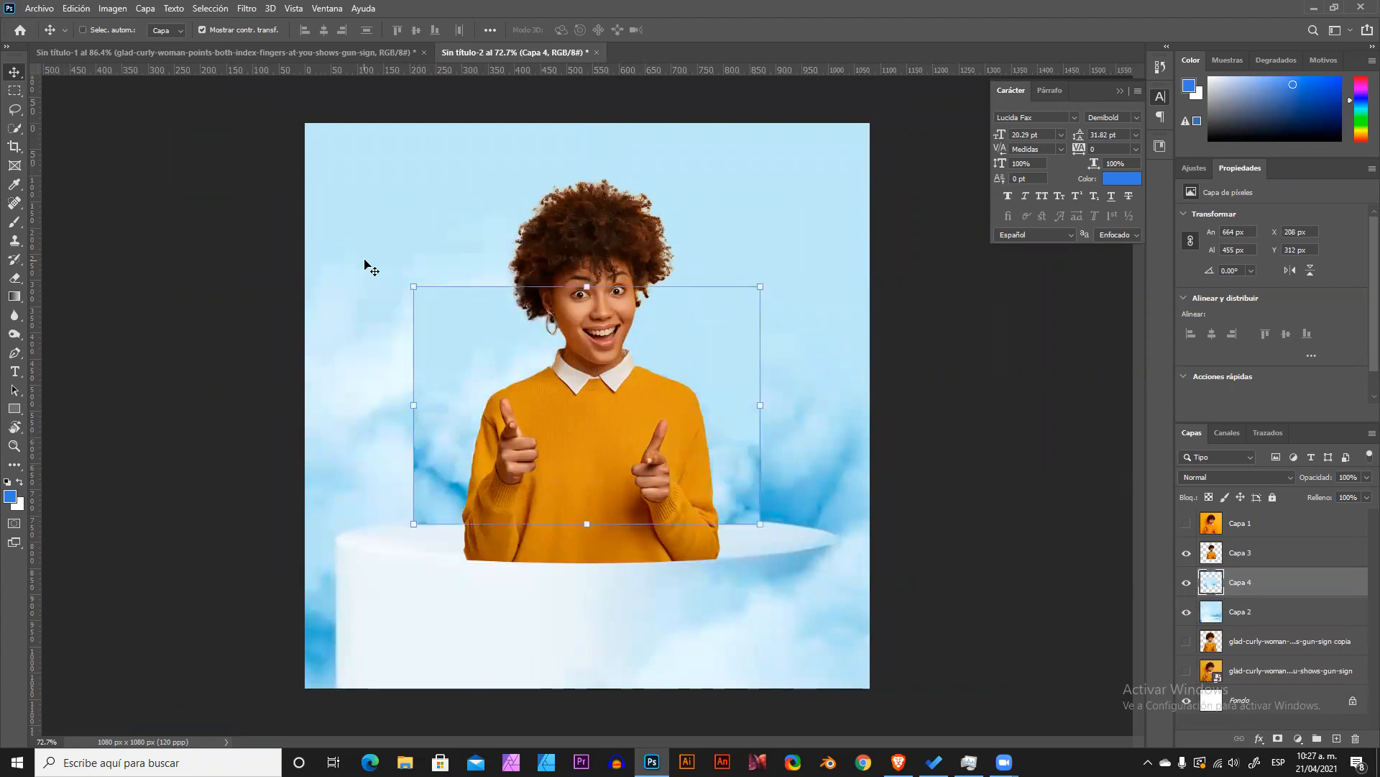
key(Delete)
Place Logo_Torres_Studio-05 as a linked element above the woman and confirm its placement.
click(40, 8)
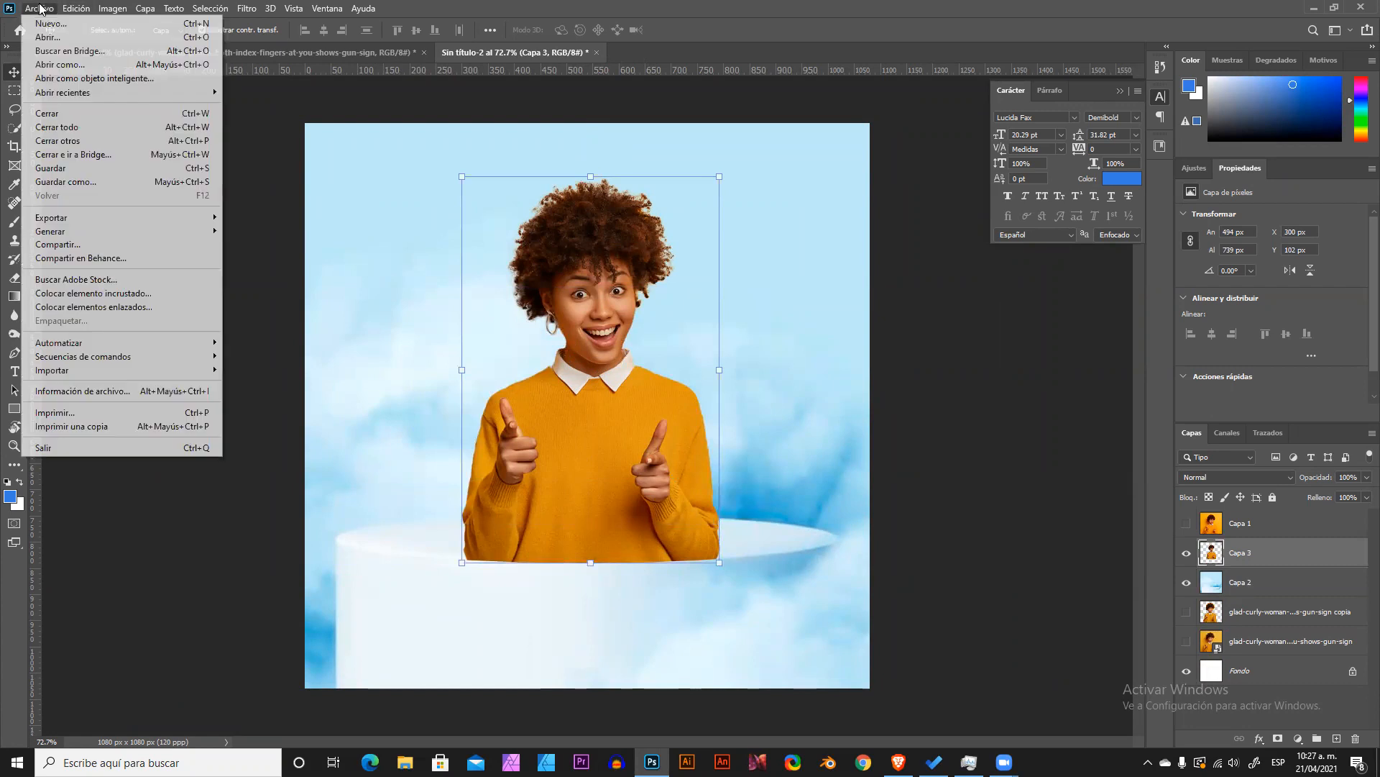
click(125, 309)
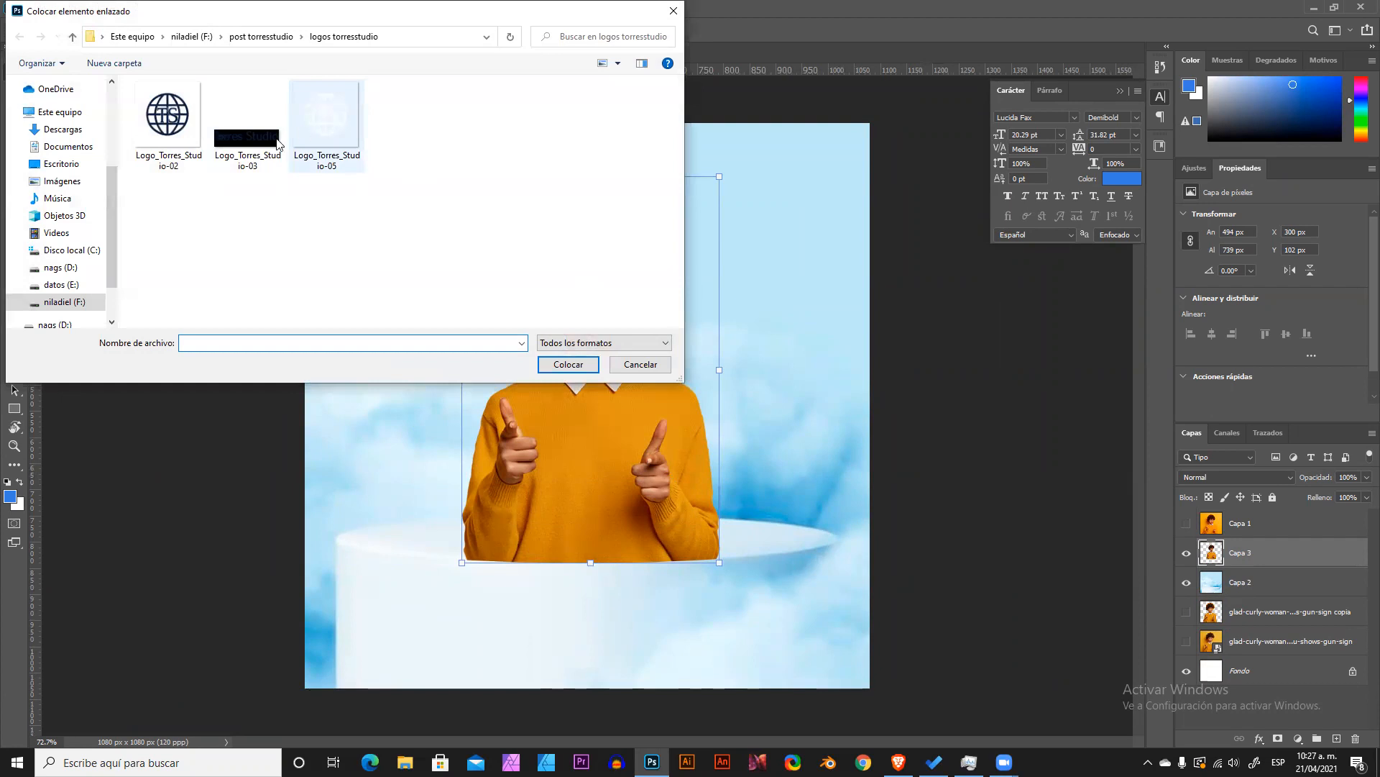
key(Return)
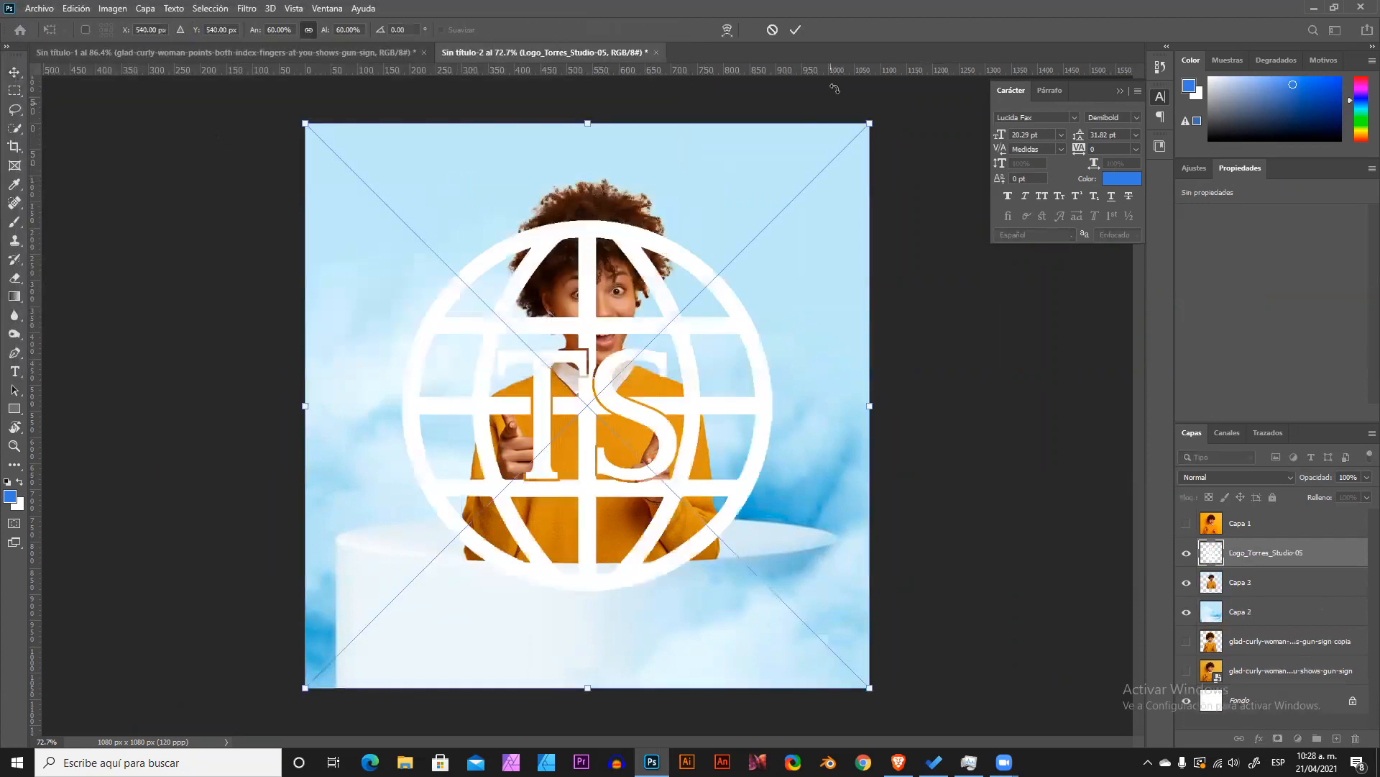
click(797, 29)
Place Logo_Torres_Studio-02 as an embedded element above the linked logo and confirm its placement.
click(39, 8)
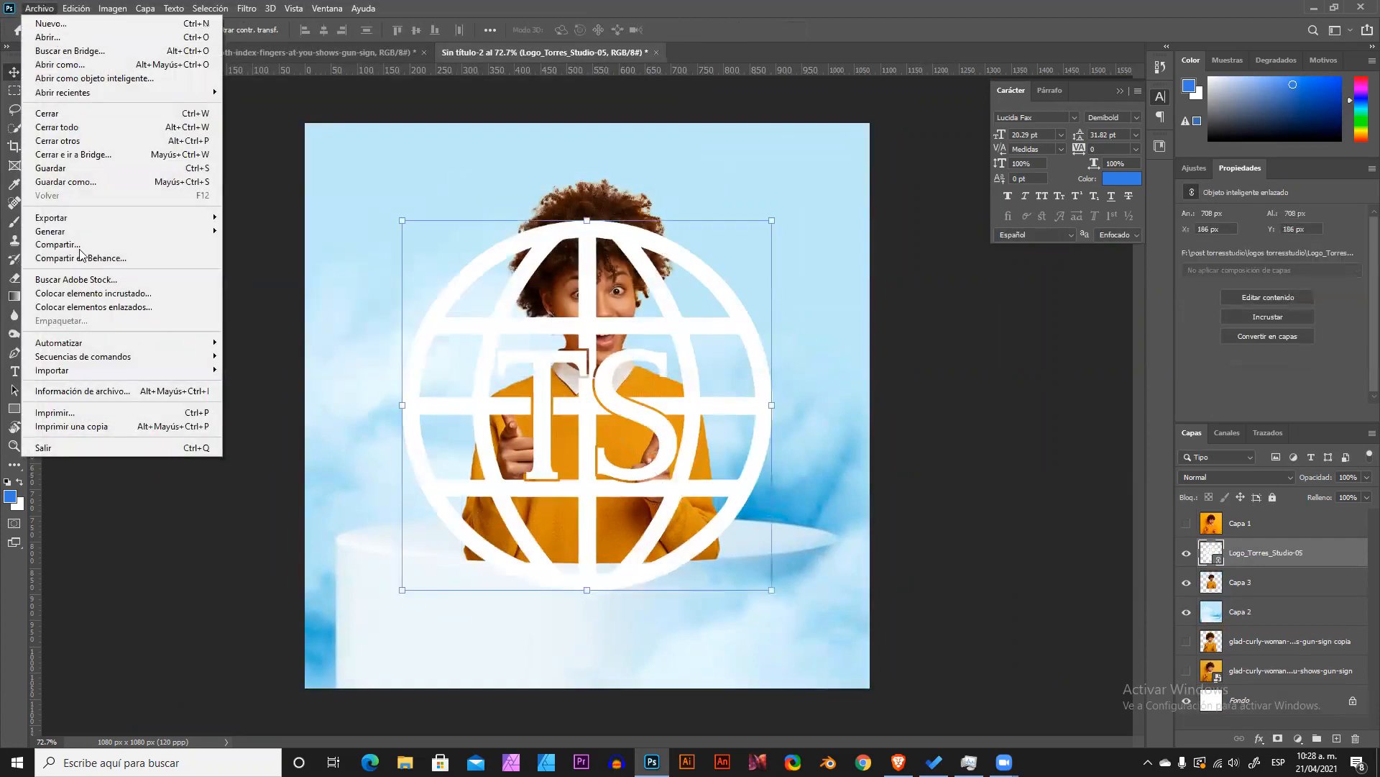
click(93, 306)
key(Escape)
click(29, 8)
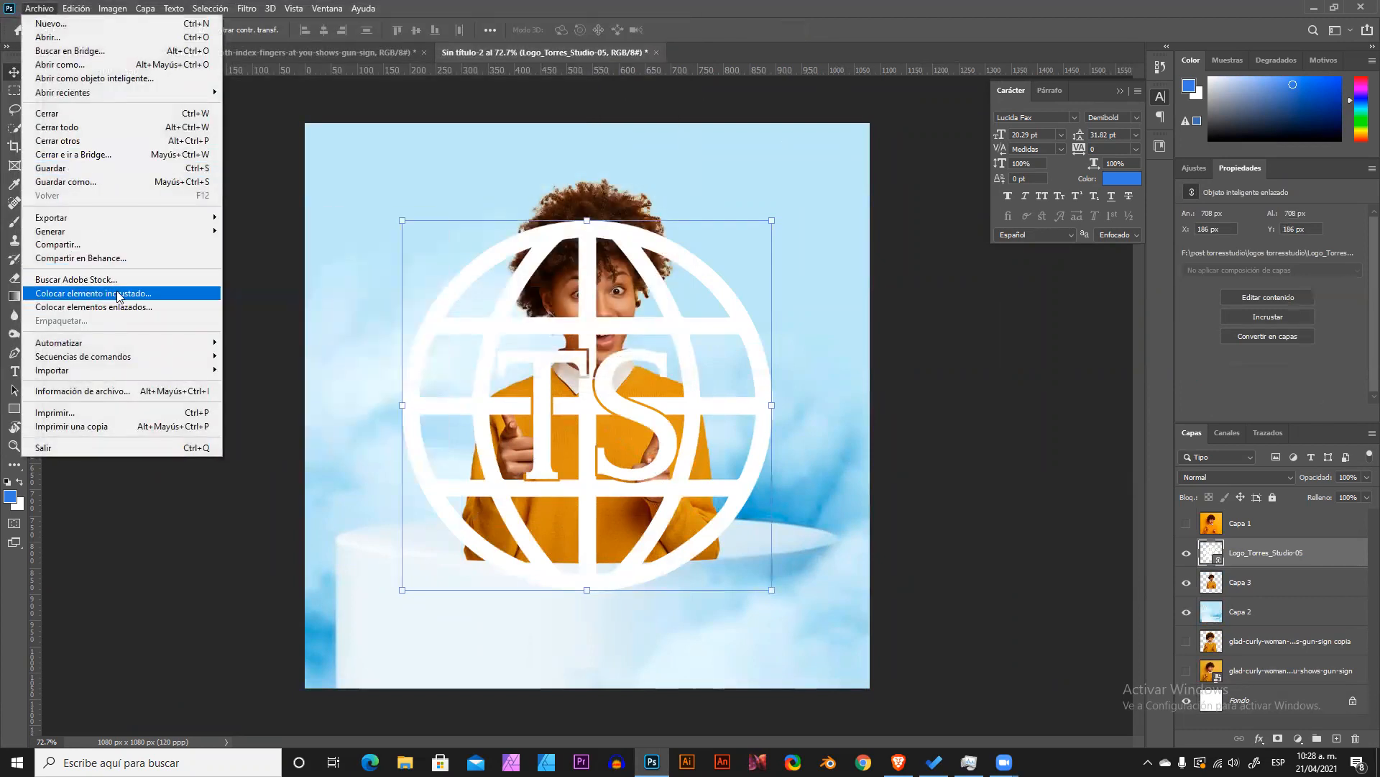
click(93, 306)
double_click(171, 130)
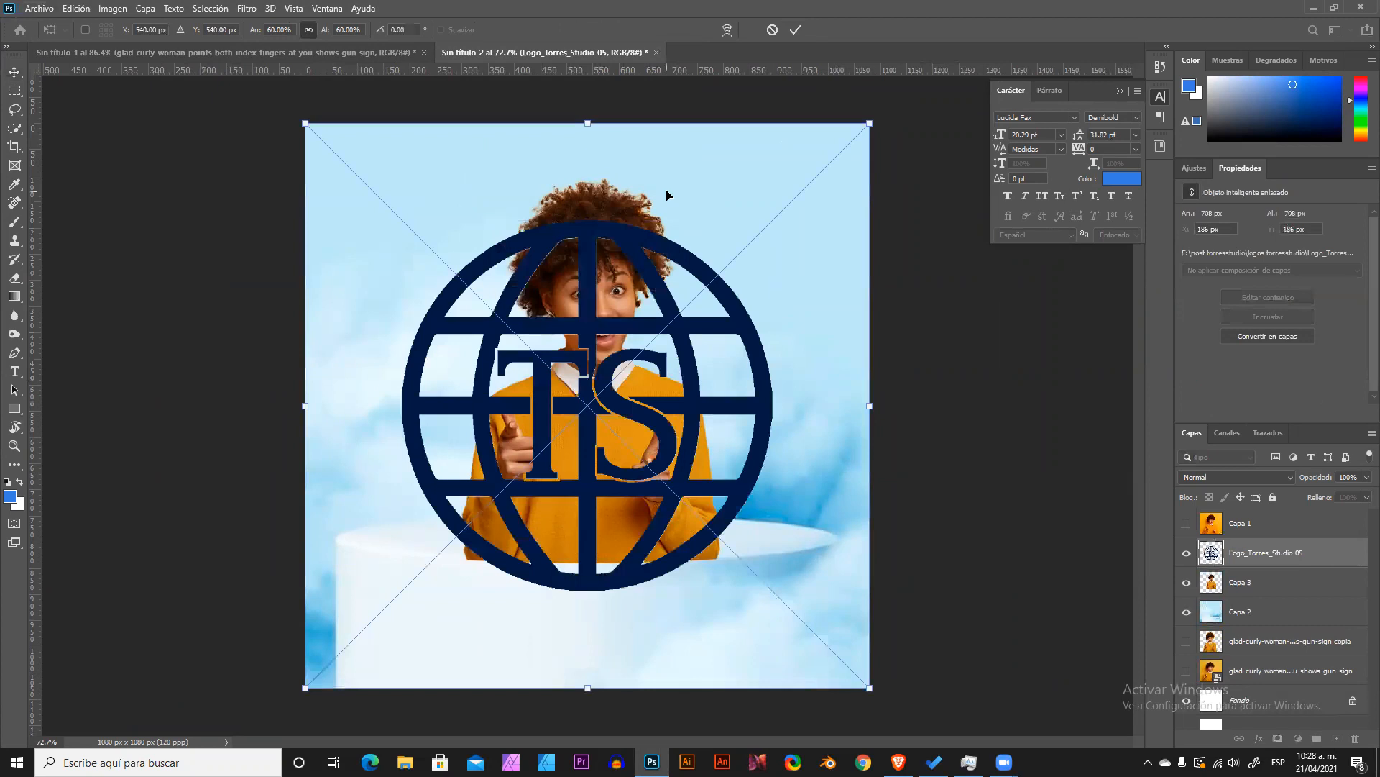
click(794, 31)
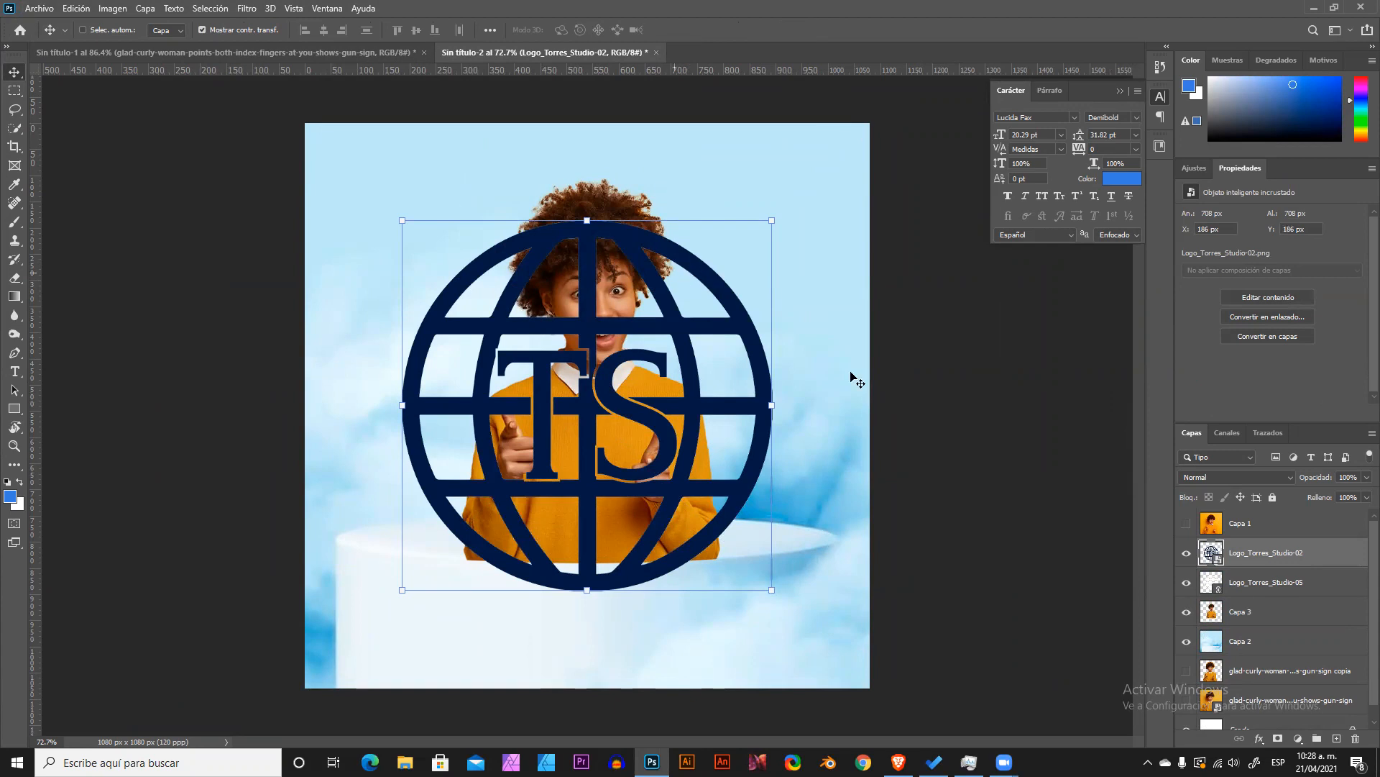
Compare the linked Logo_Torres_Studio-05 layer with the embedded Logo_Torres_Studio-02 layer, checking the logo files available for linked placement.
click(1251, 591)
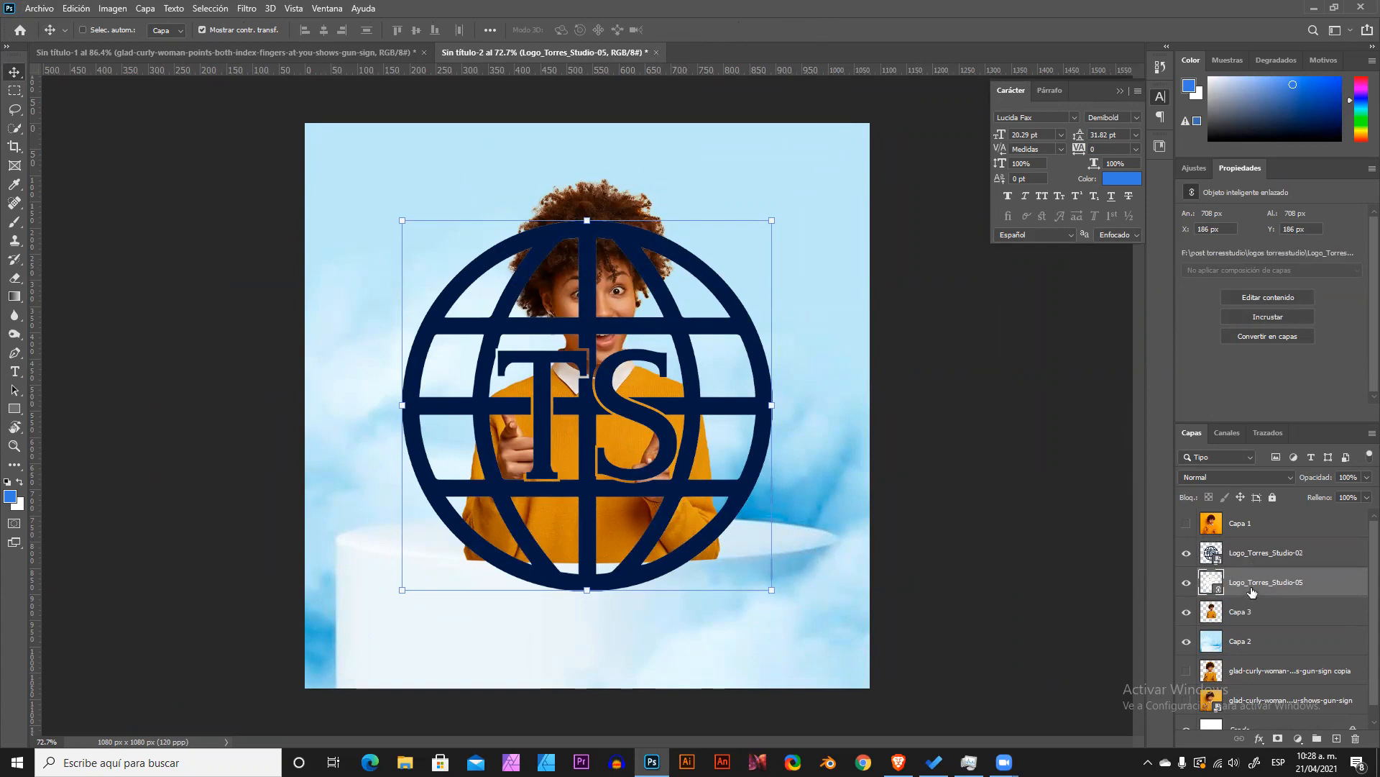
click(39, 8)
click(115, 308)
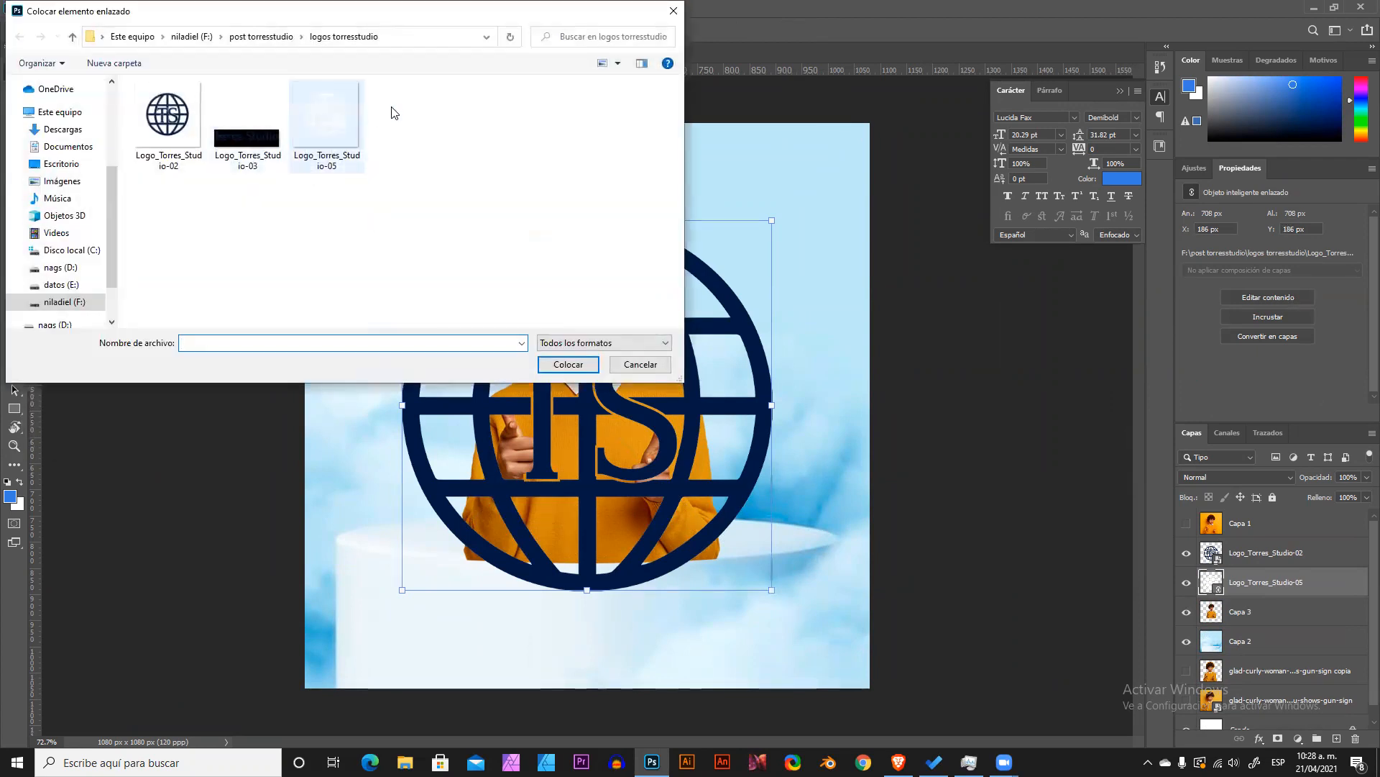
click(673, 12)
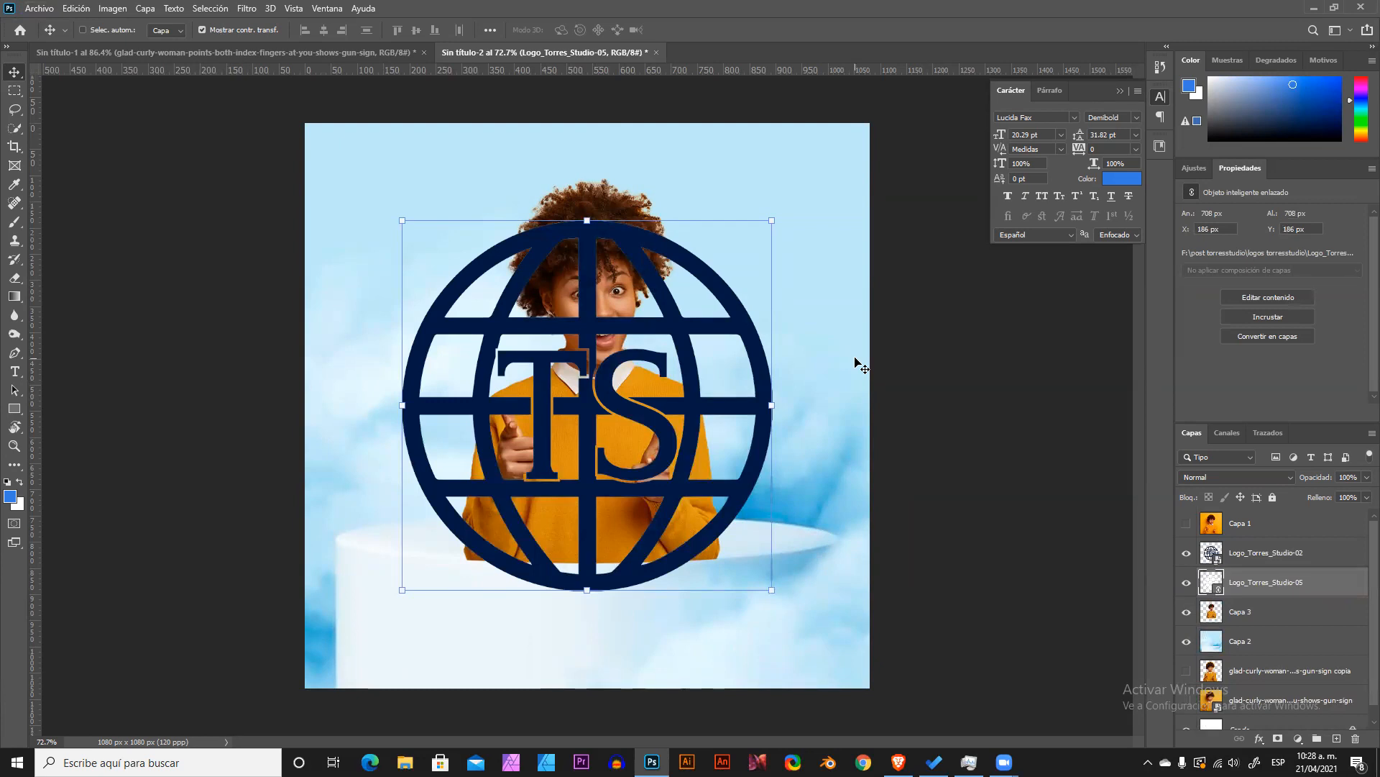
click(1279, 558)
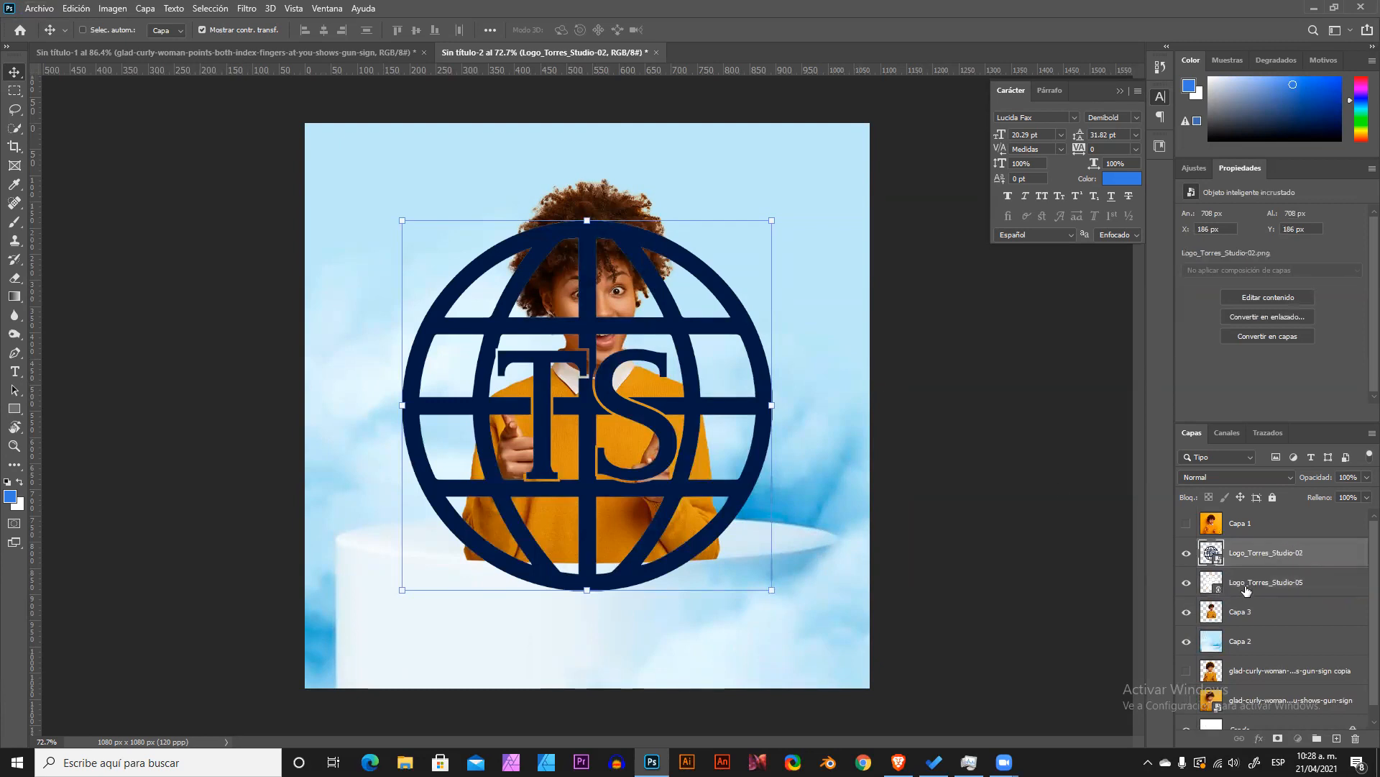
click(1247, 590)
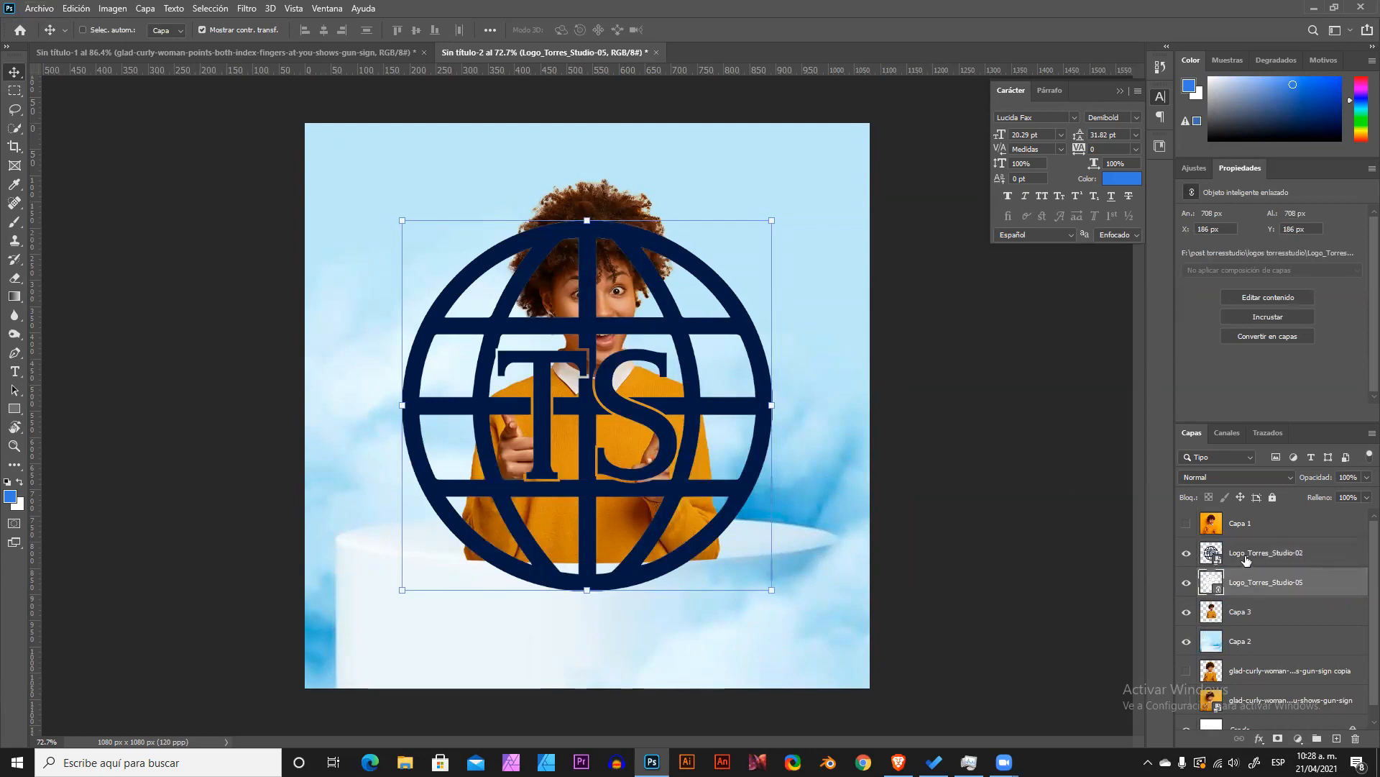
click(1246, 560)
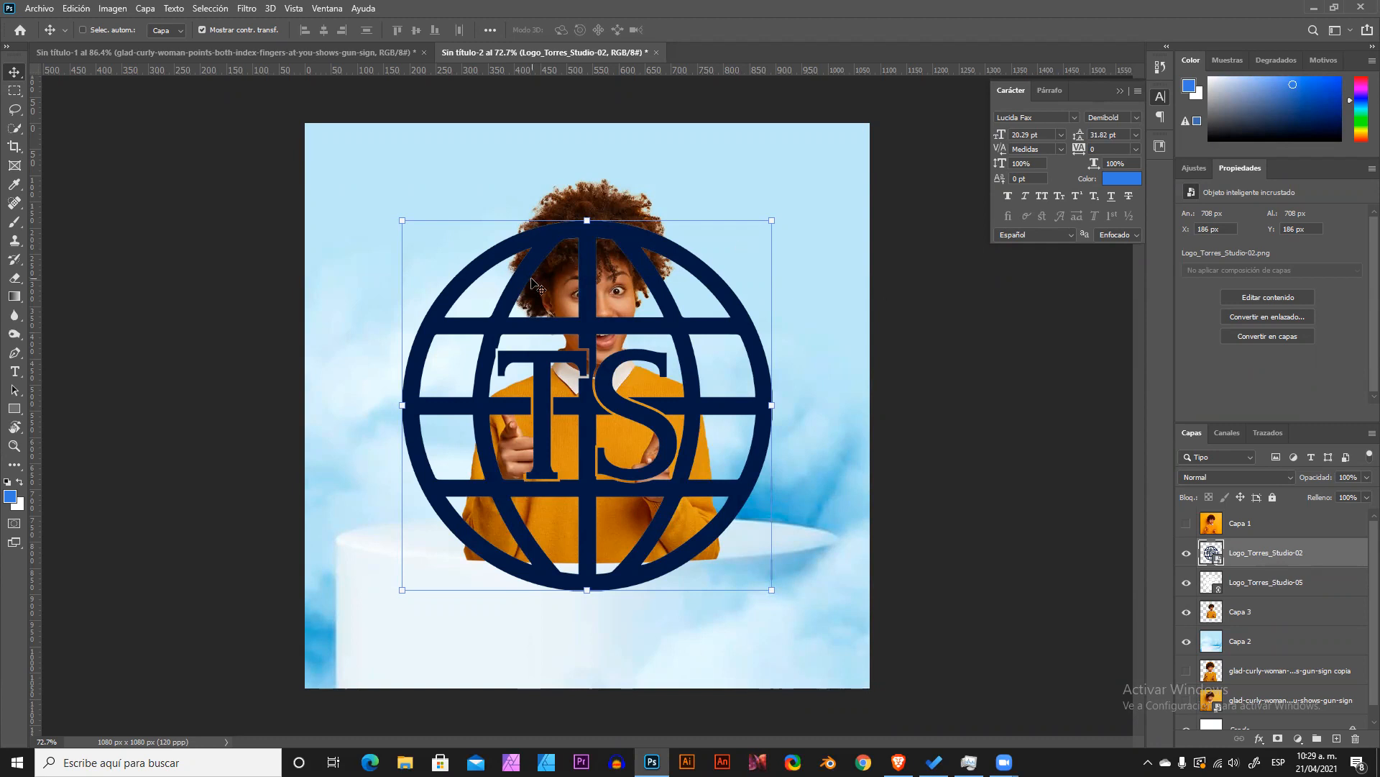
Delete the Logo_Torres_Studio-02 and Logo_Torres_Studio-05 layers together.
click(37, 9)
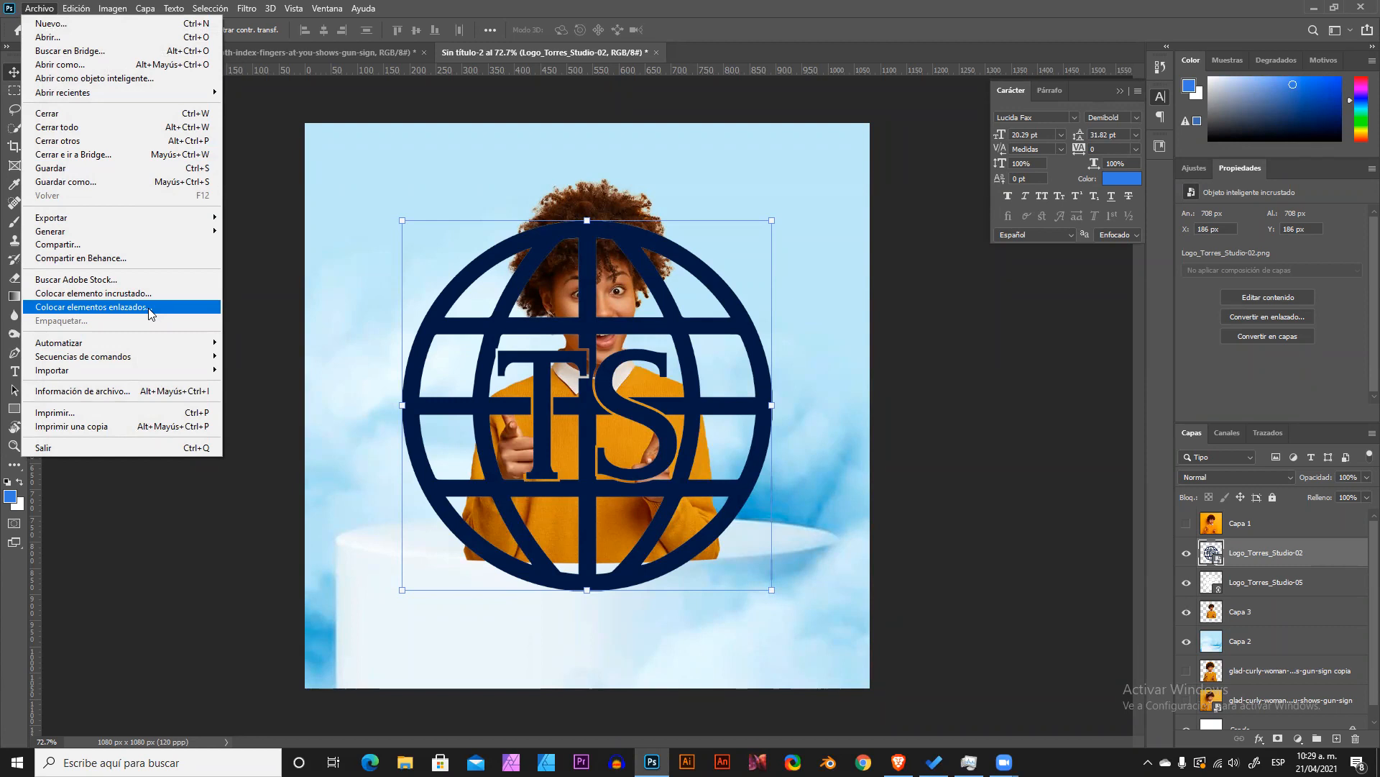
click(1324, 630)
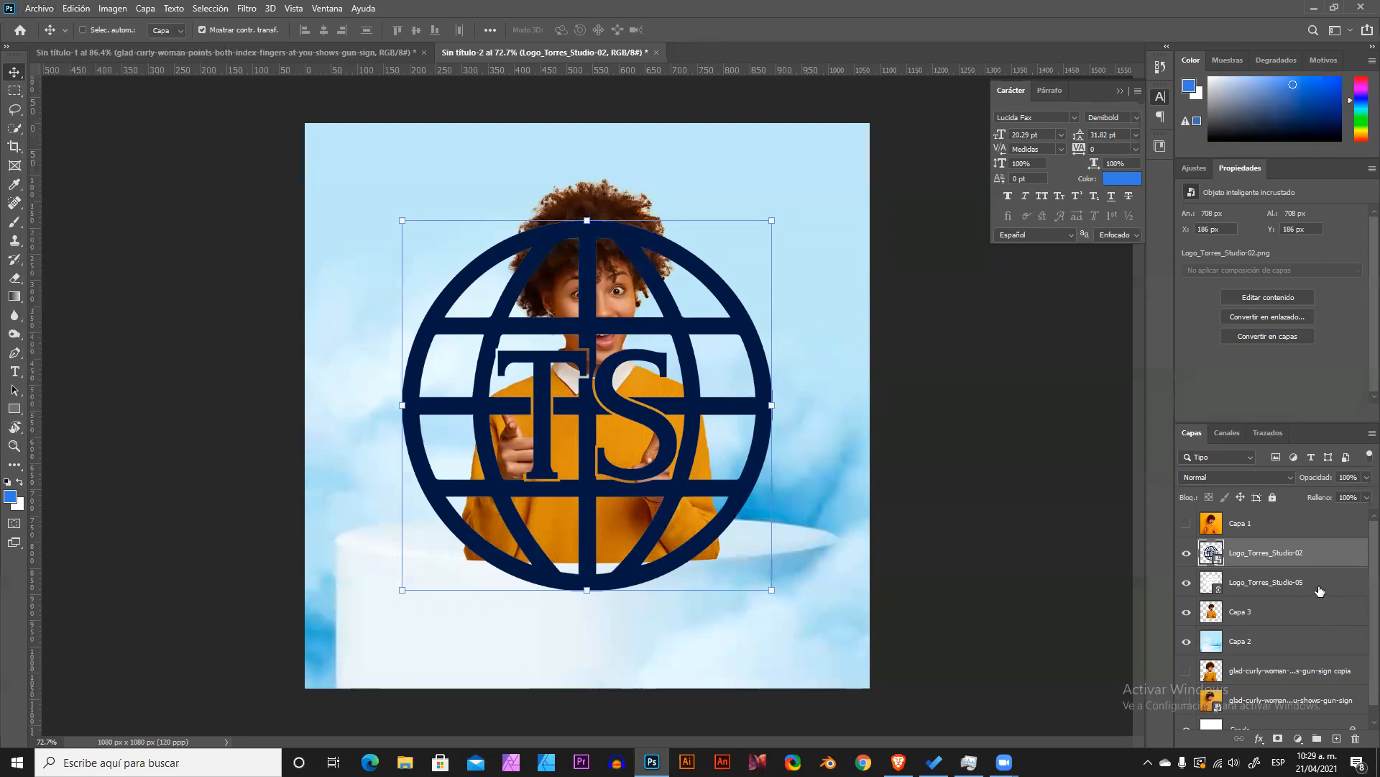
shift+click(1320, 590)
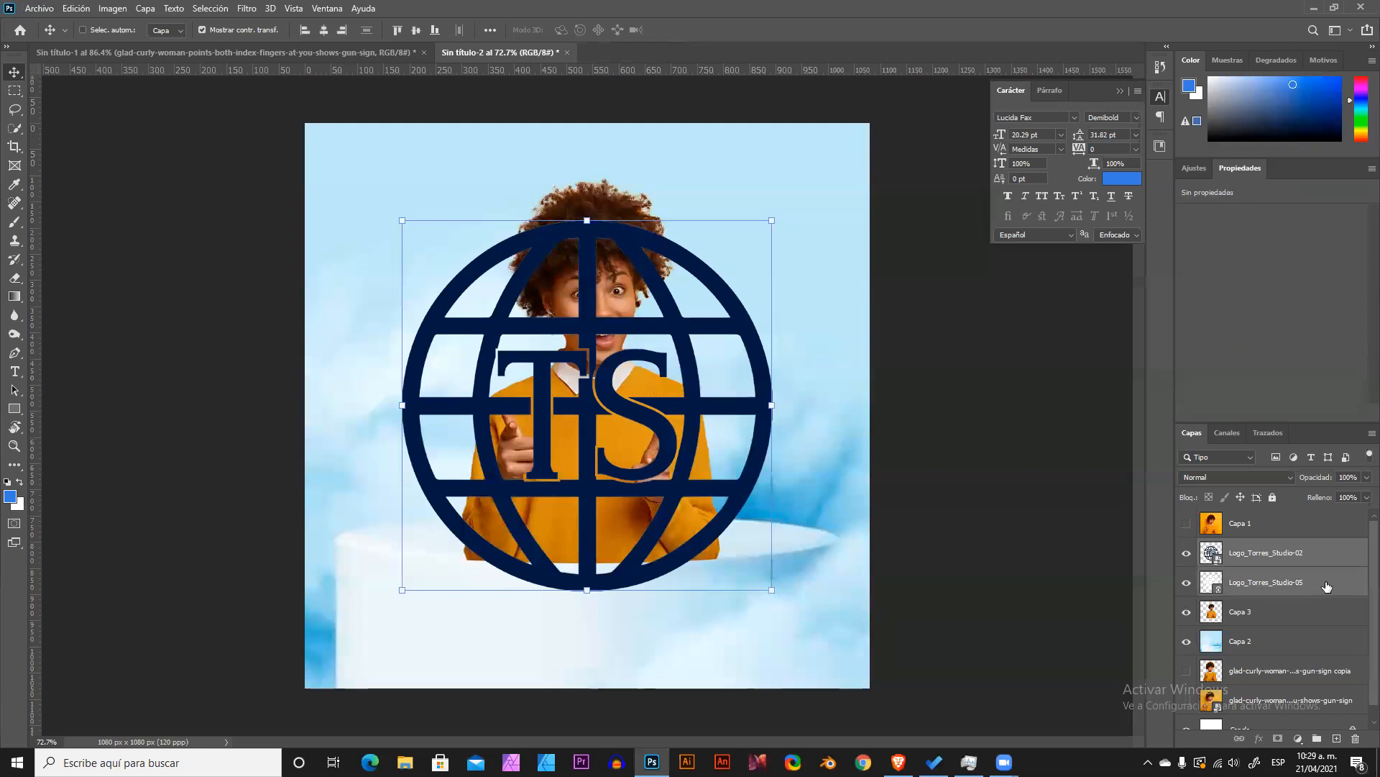
click(1355, 741)
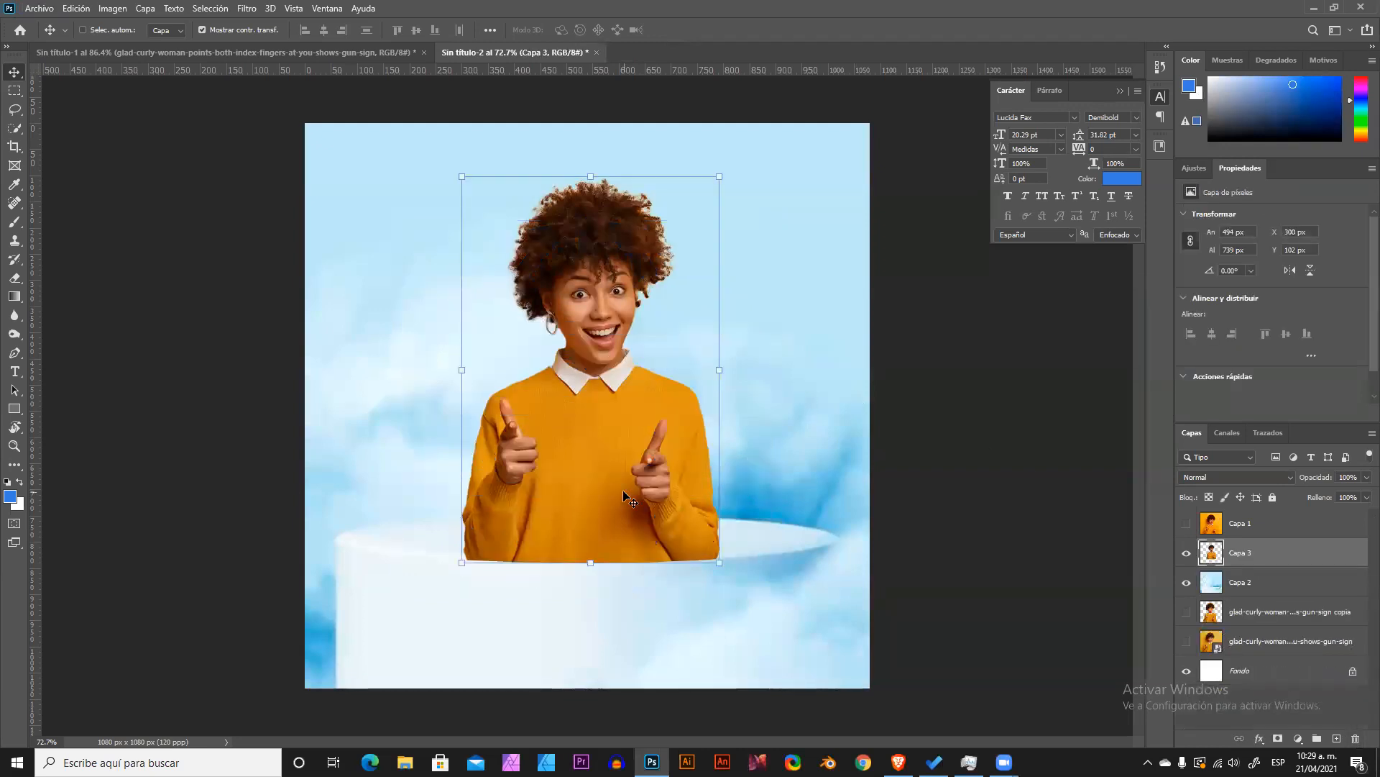
Examine how the woman's cutout blends with the clouds and meets the front rim of the cylinder.
scroll(598, 544, up, 2)
scroll(598, 544, up, 2)
scroll(601, 545, up, 2)
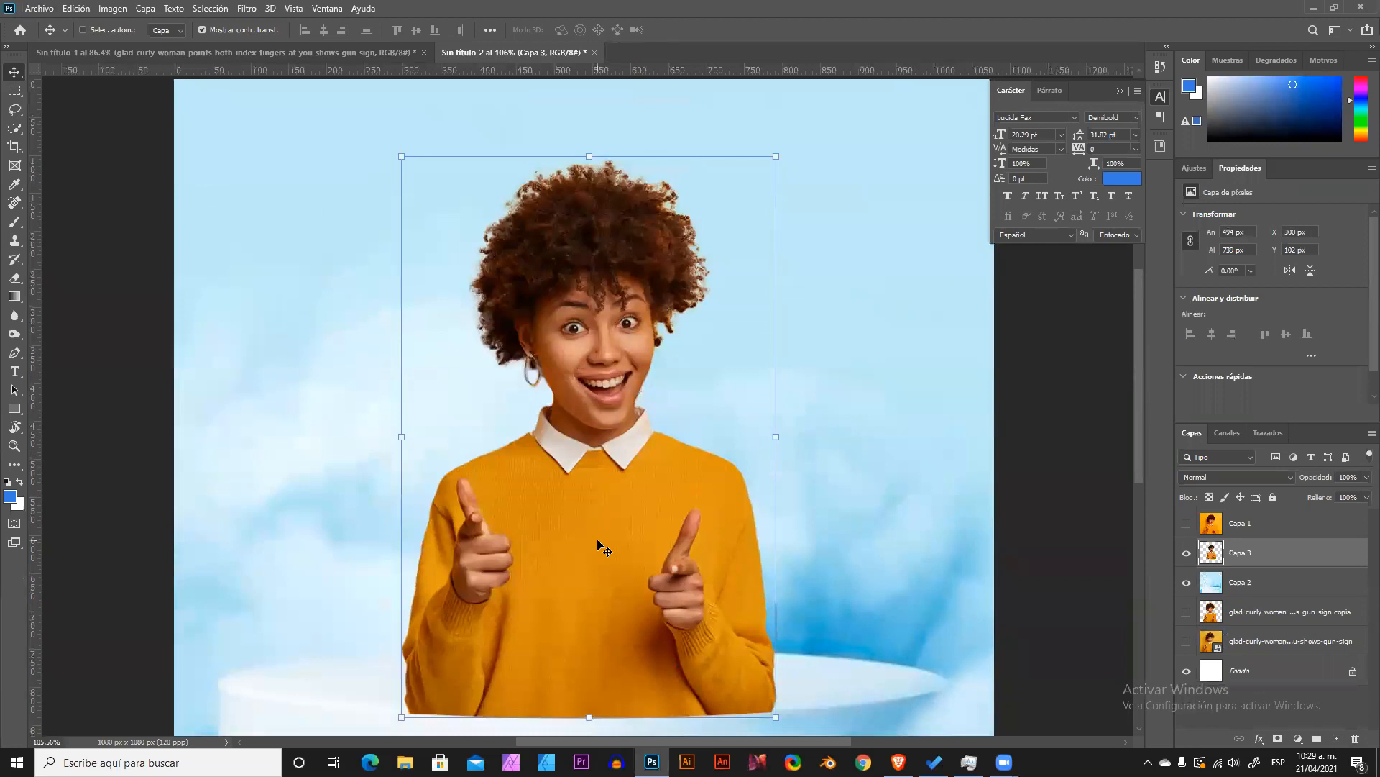
scroll(601, 547, down, 6)
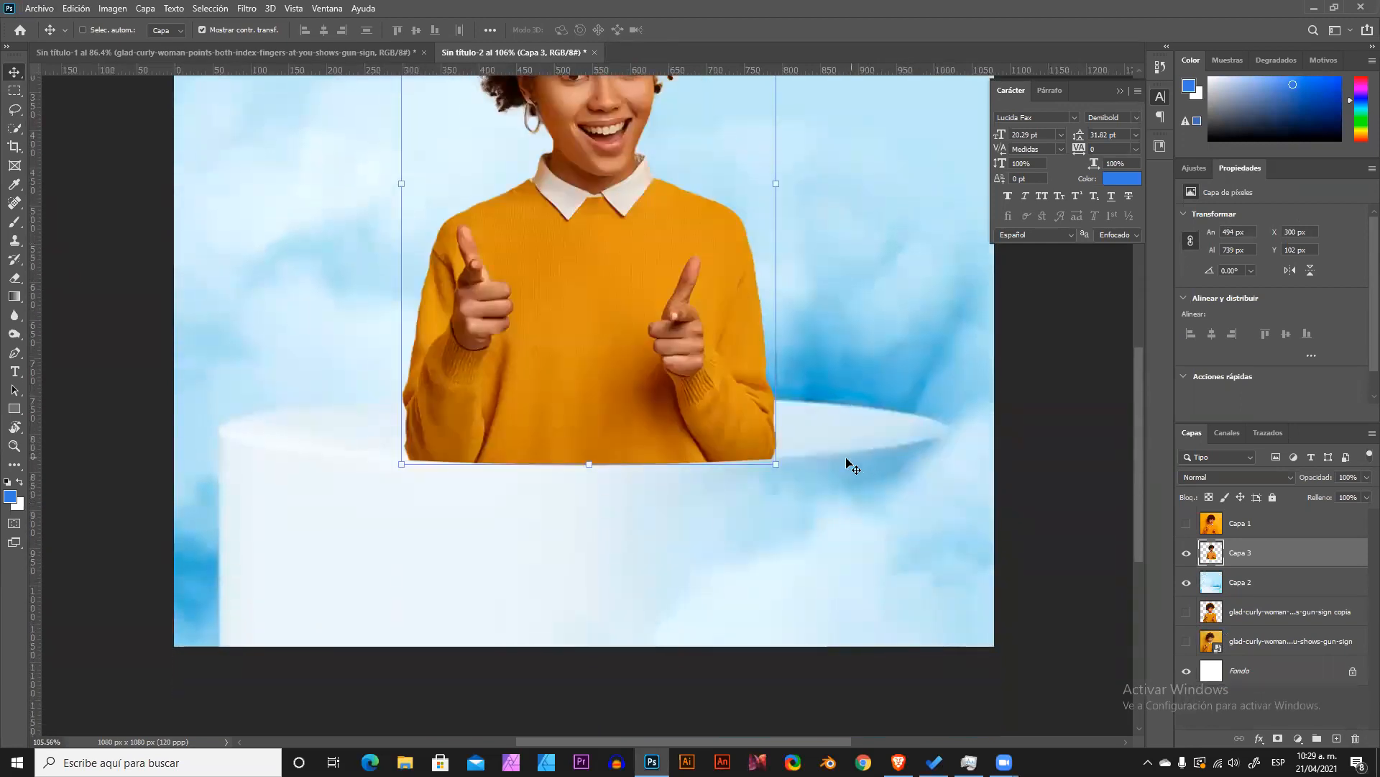
click(685, 524)
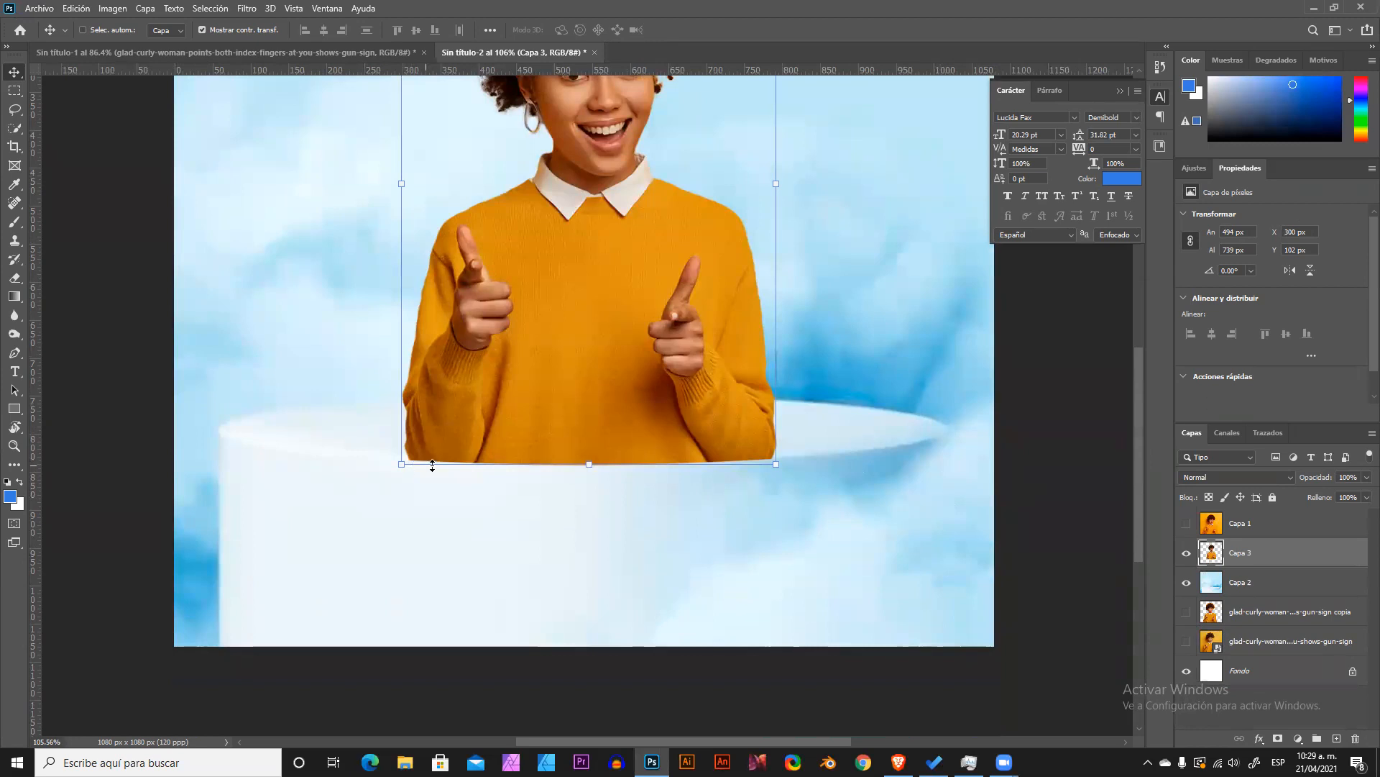
scroll(784, 458, up, 3)
scroll(786, 461, up, 2)
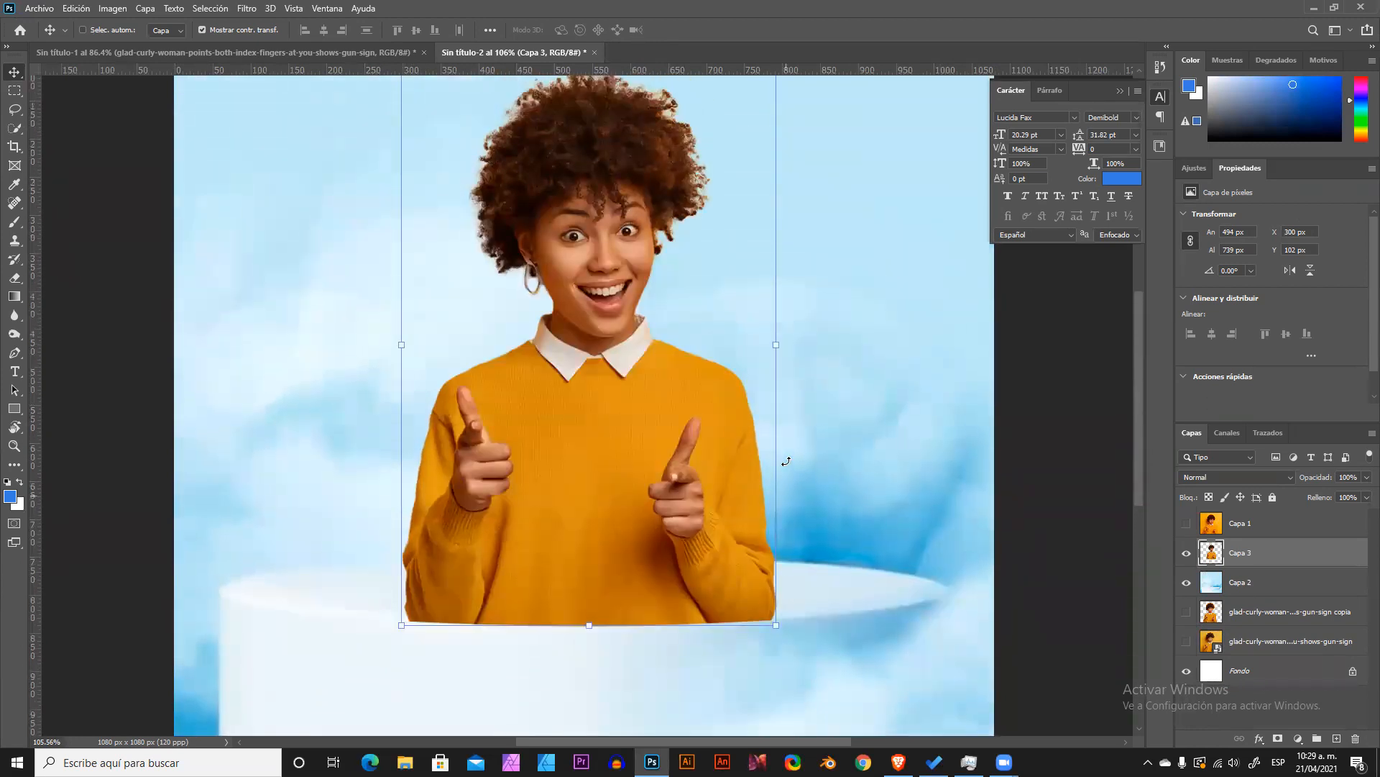
scroll(786, 460, down, 6)
scroll(786, 461, up, 5)
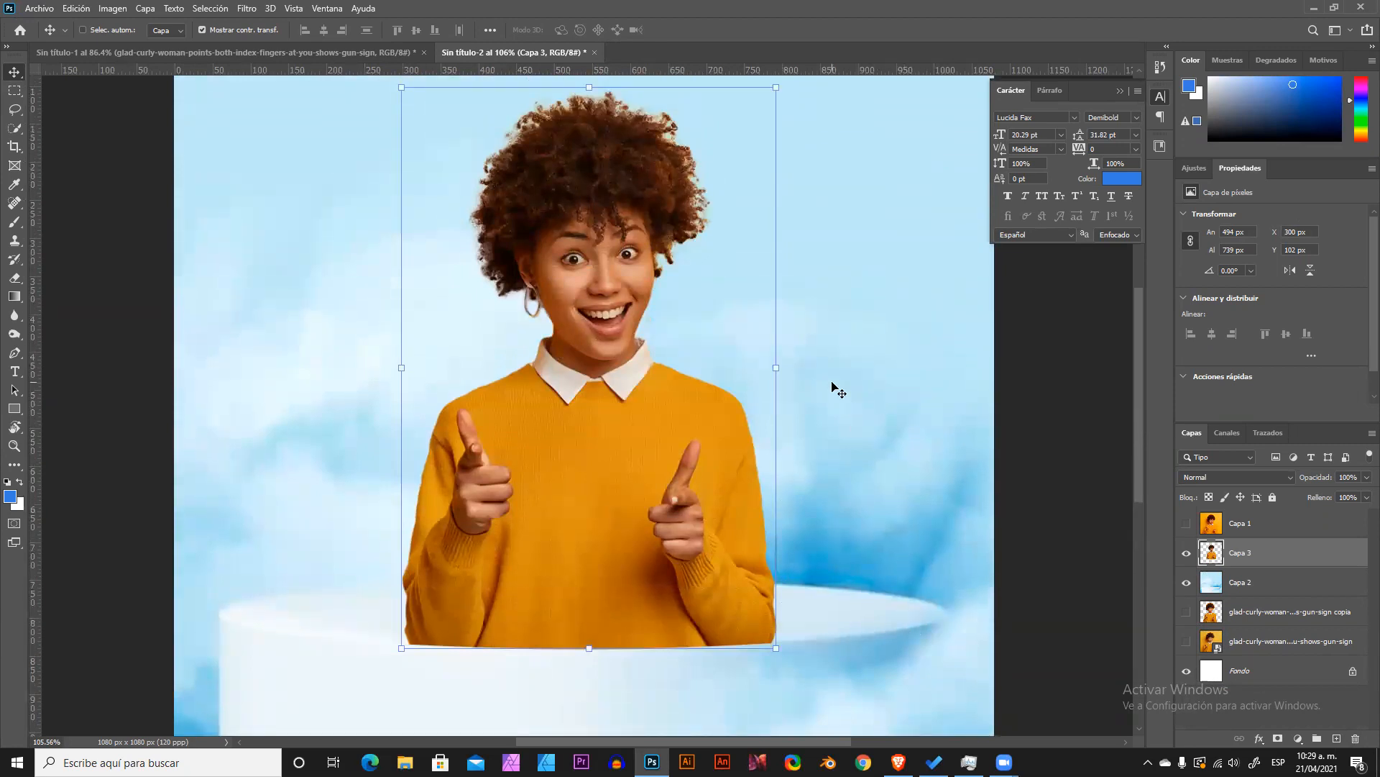
Select the cloud background layer, Capa 2.
ctrl+click(822, 342)
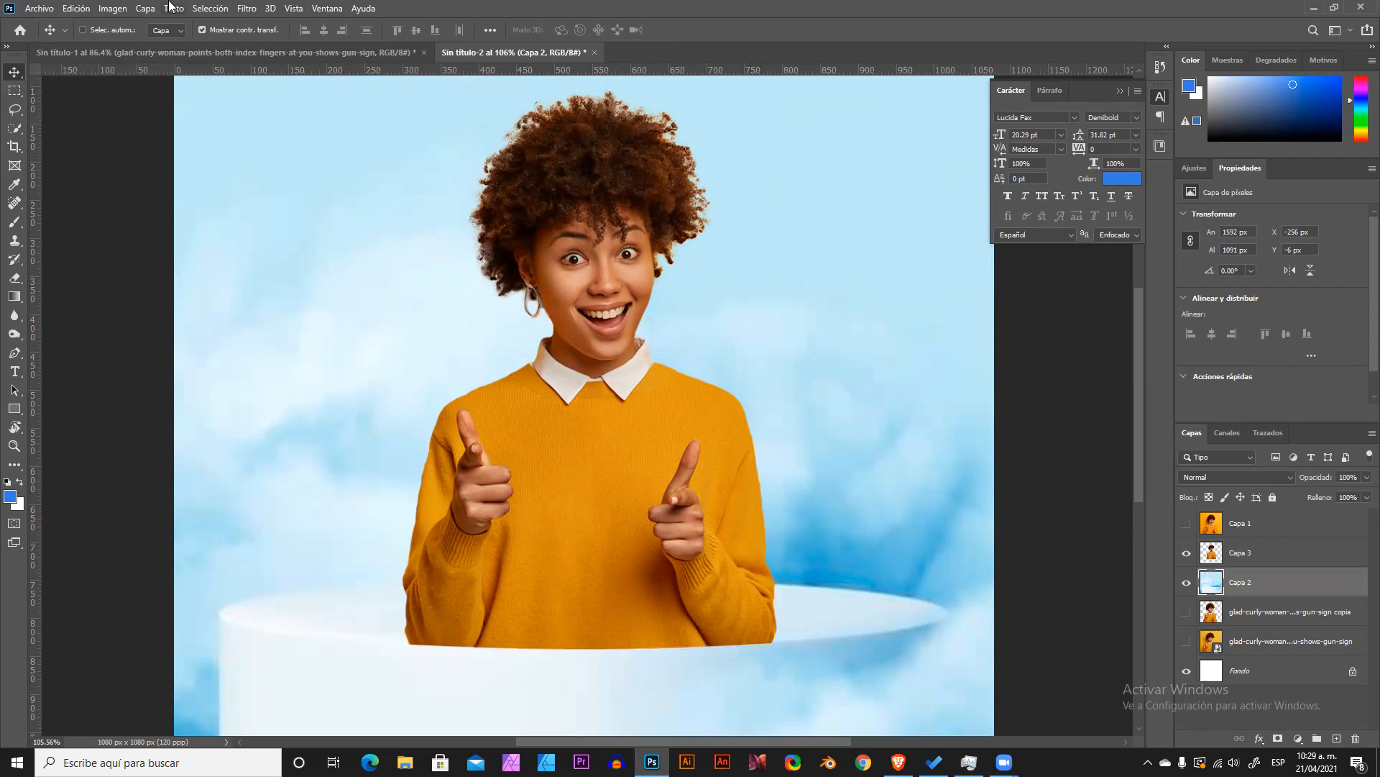
click(247, 7)
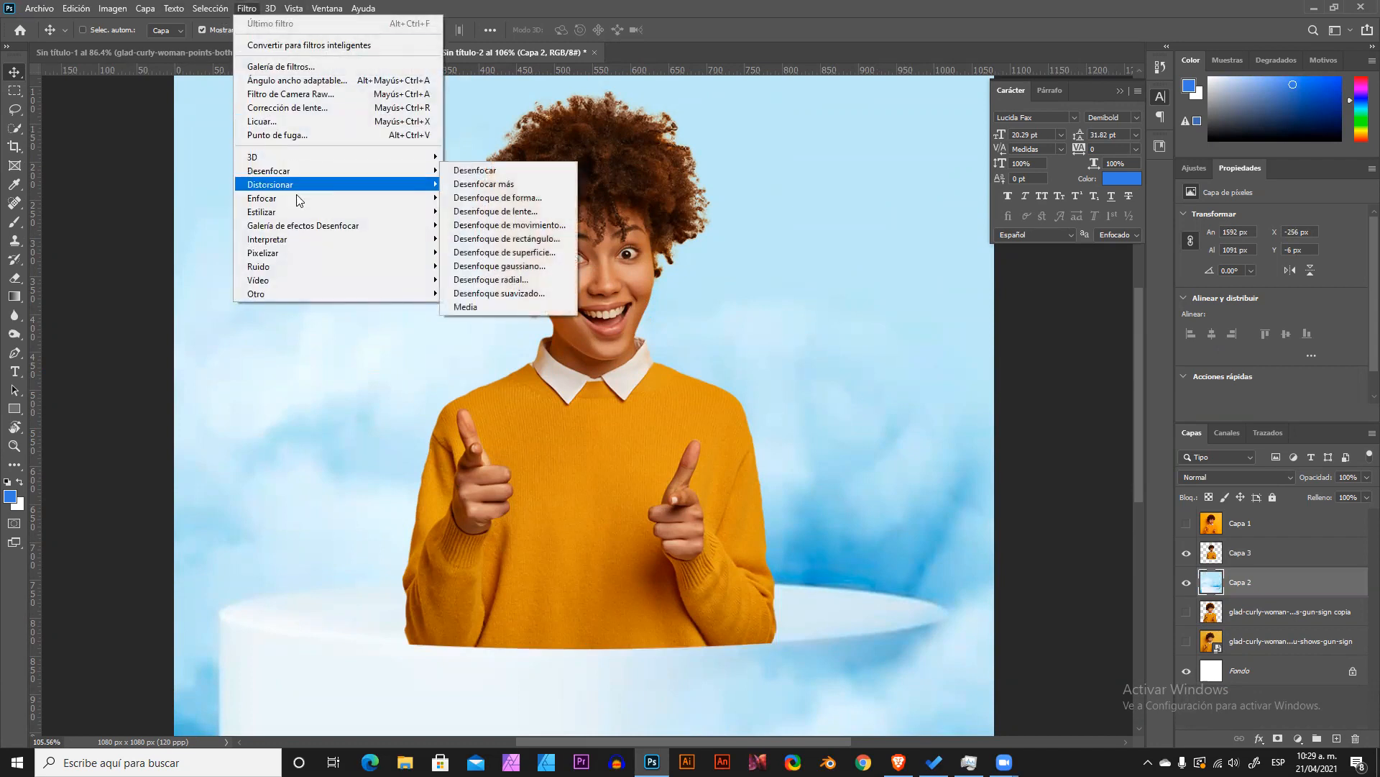
mouse_move(293, 267)
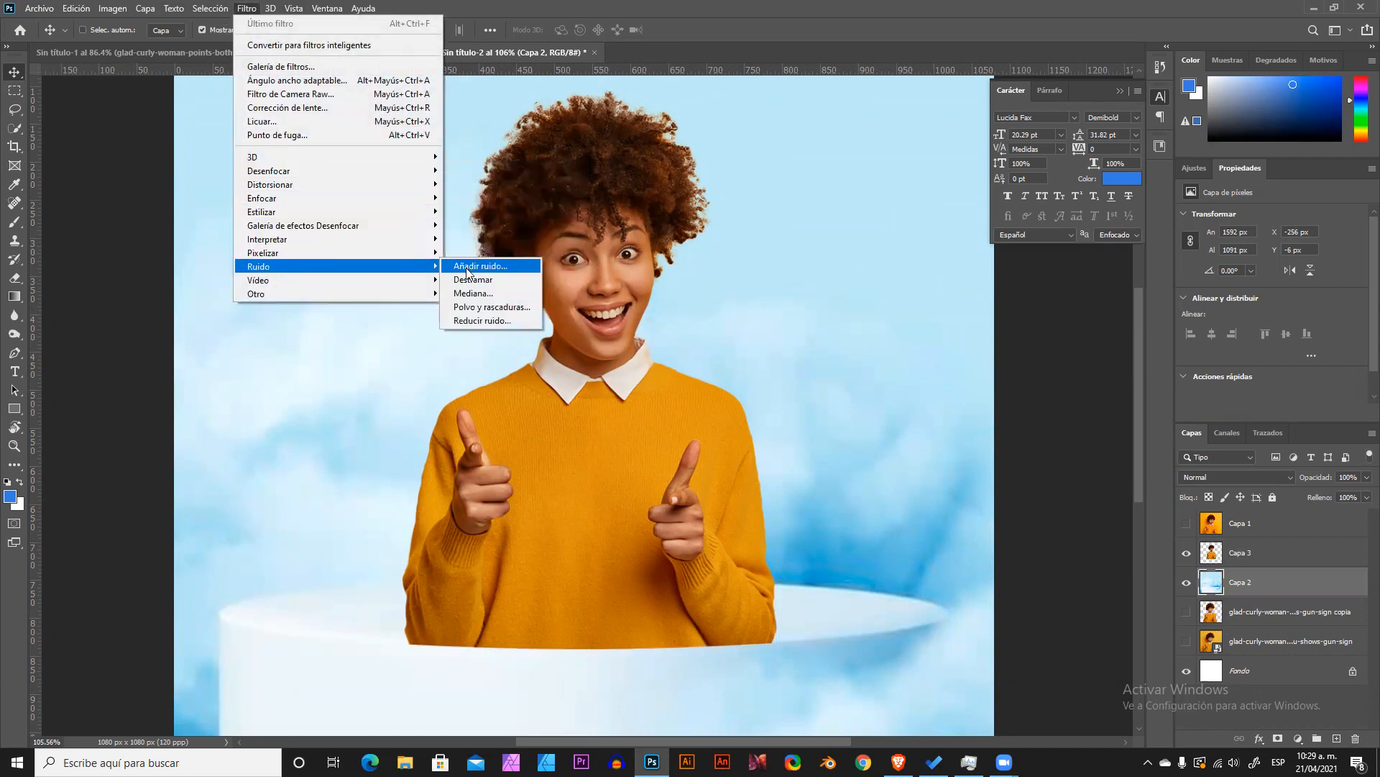
click(480, 266)
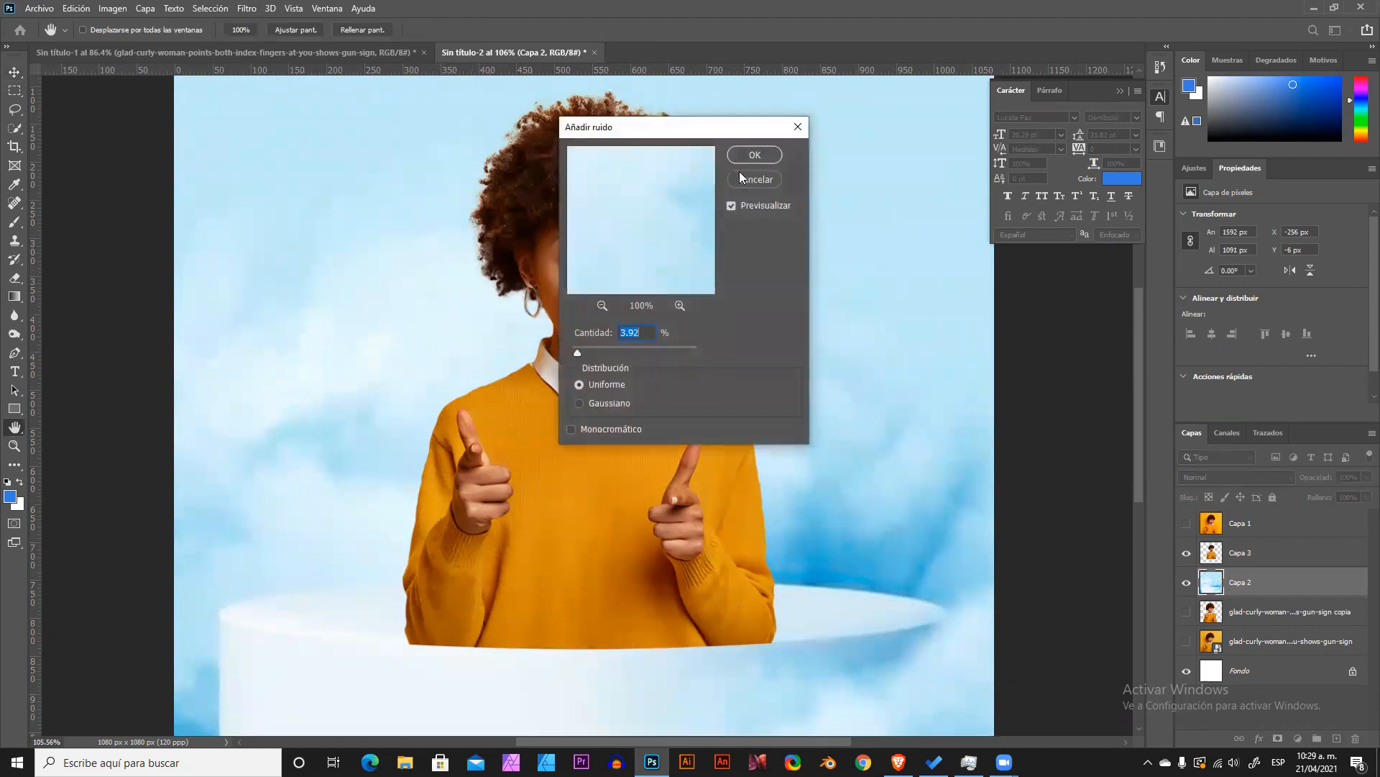
click(754, 179)
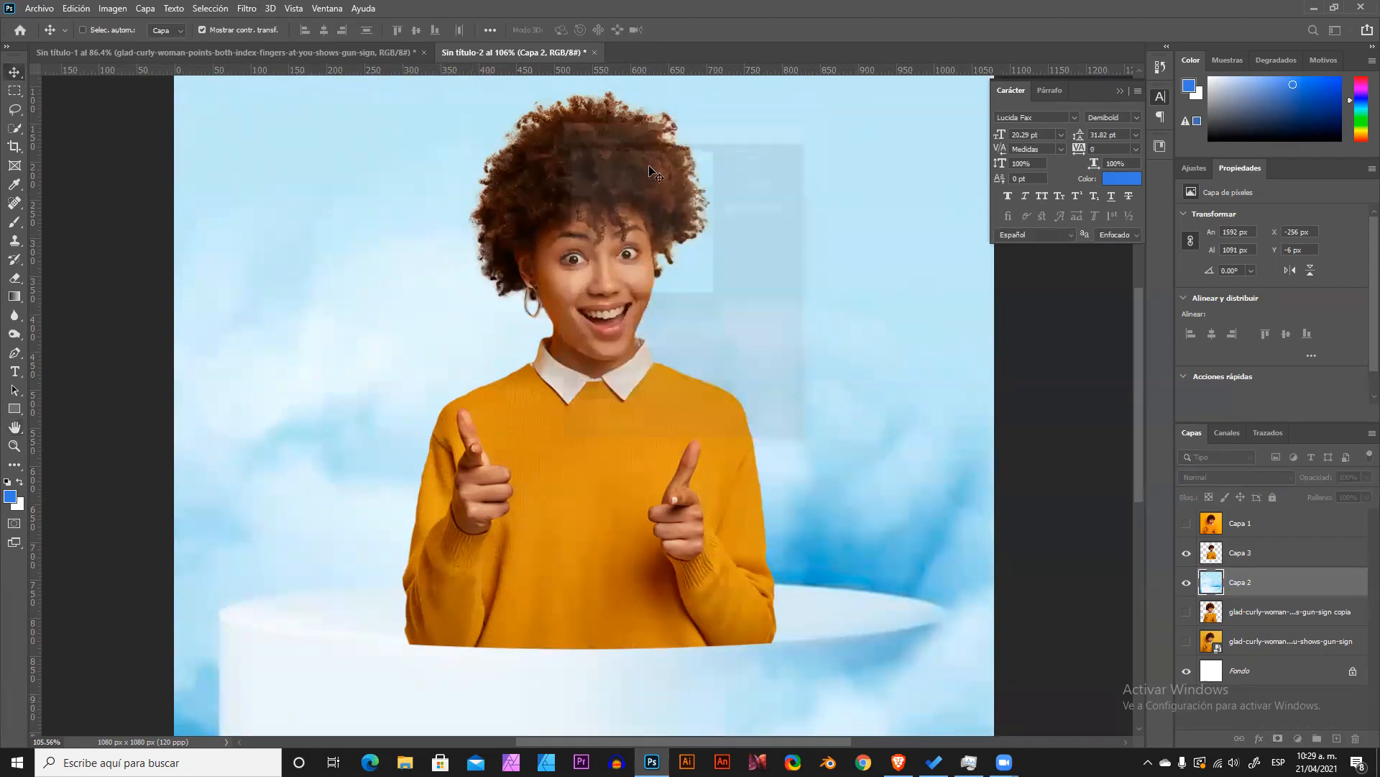
Apply the Reduce Noise filter to the cloud background layer with the current settings.
click(245, 8)
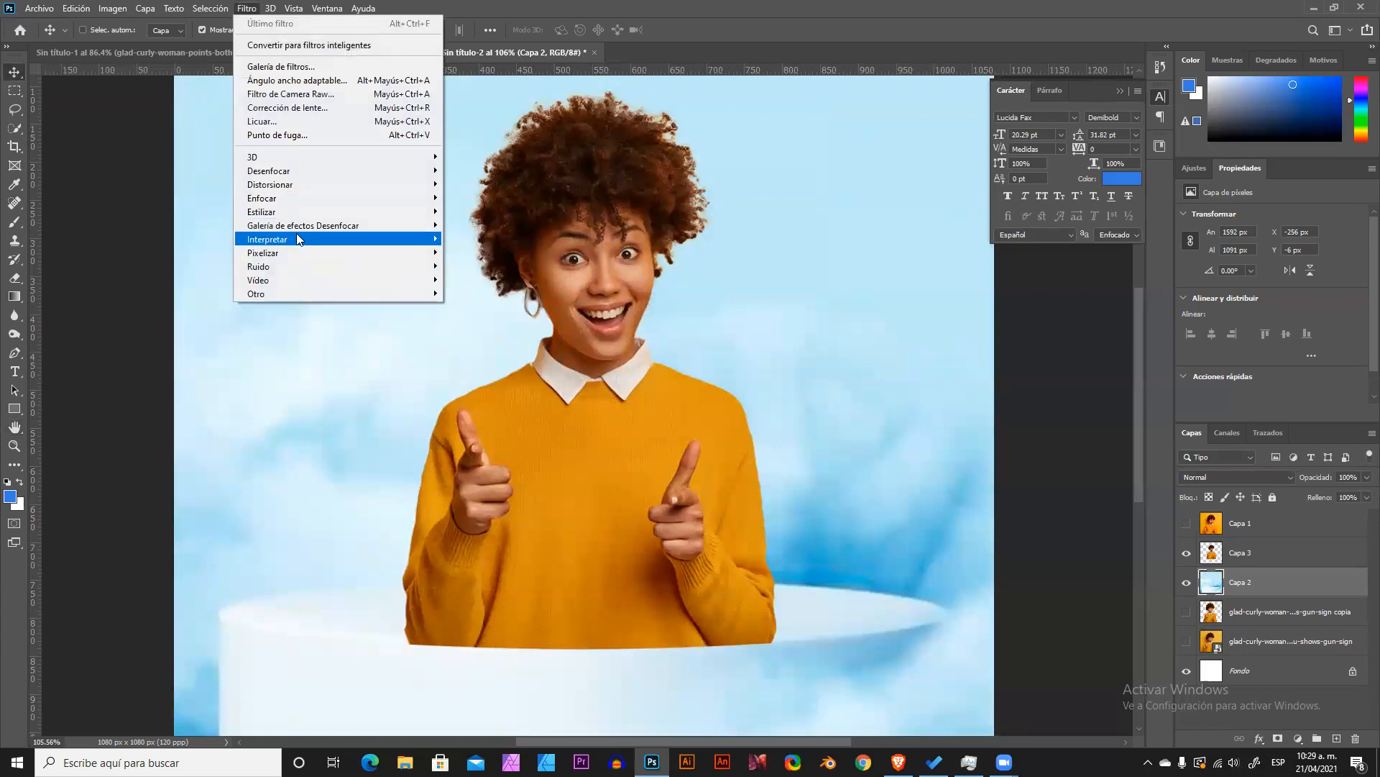
mouse_move(302, 266)
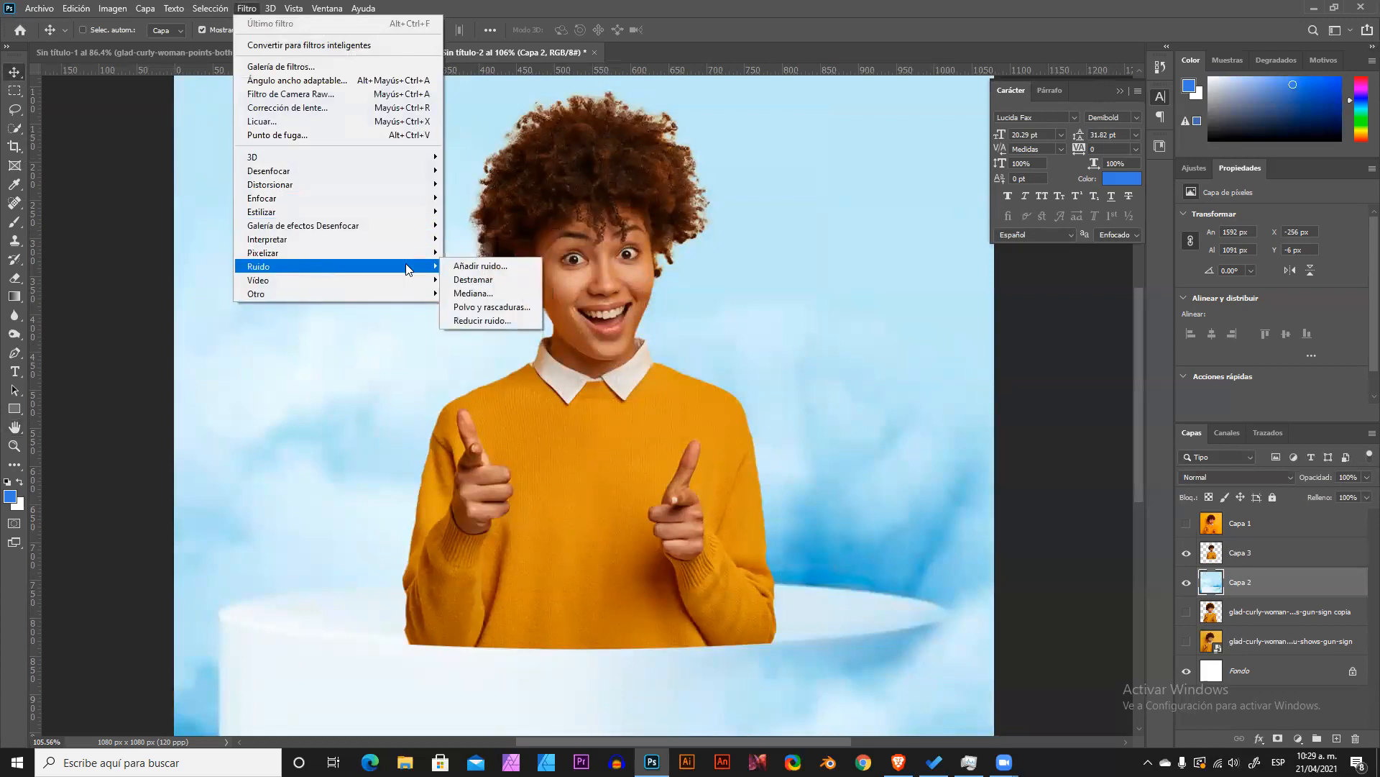
click(477, 319)
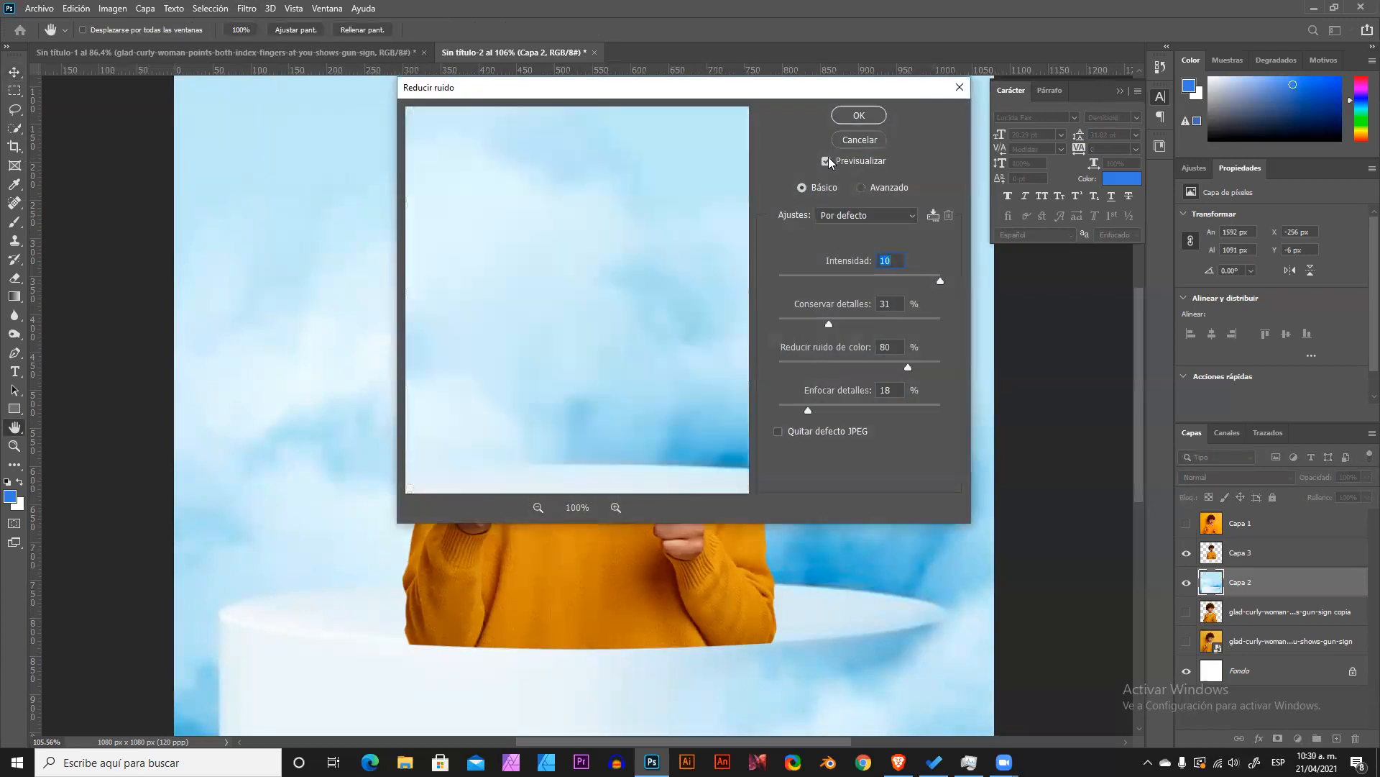
click(859, 115)
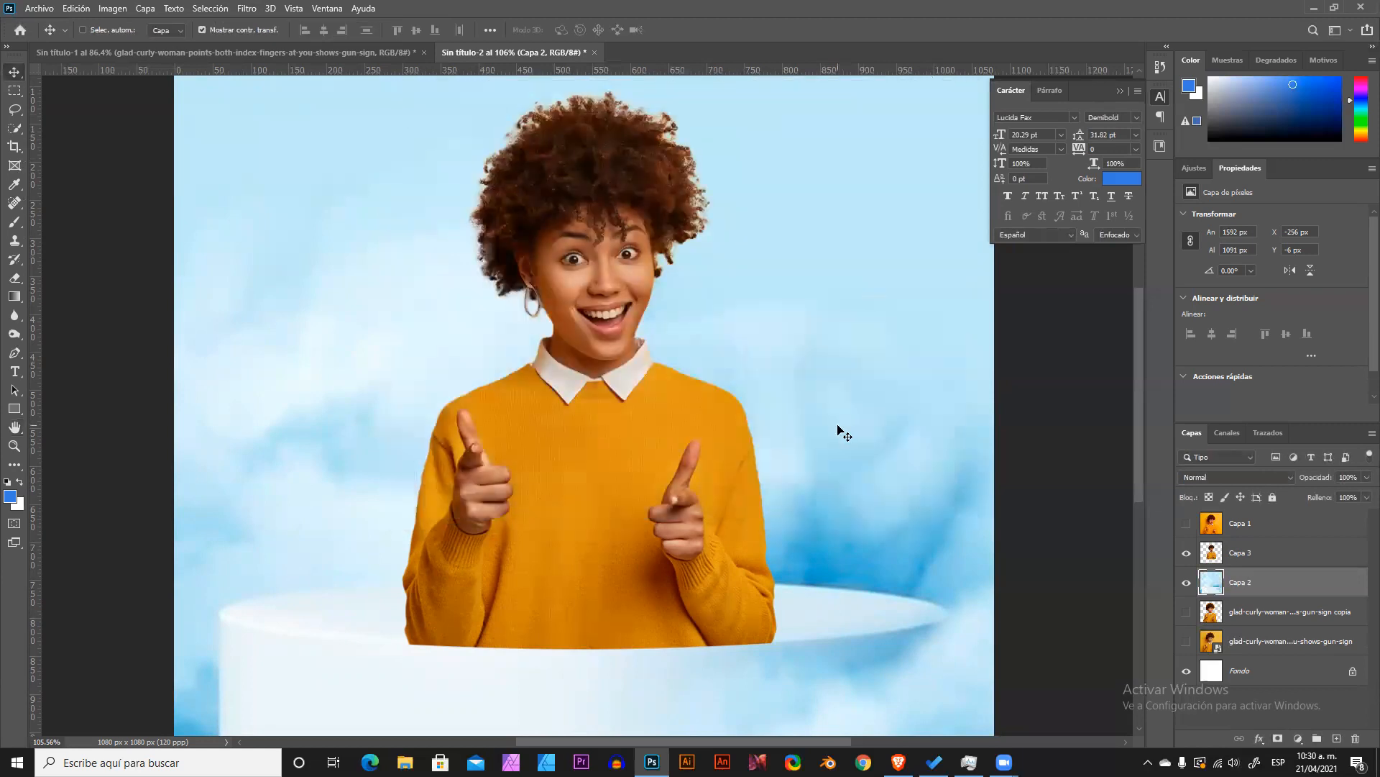
Inspect the hem of the sweater and the cylinder's front surface below it at several magnifications.
scroll(773, 436, down, 2)
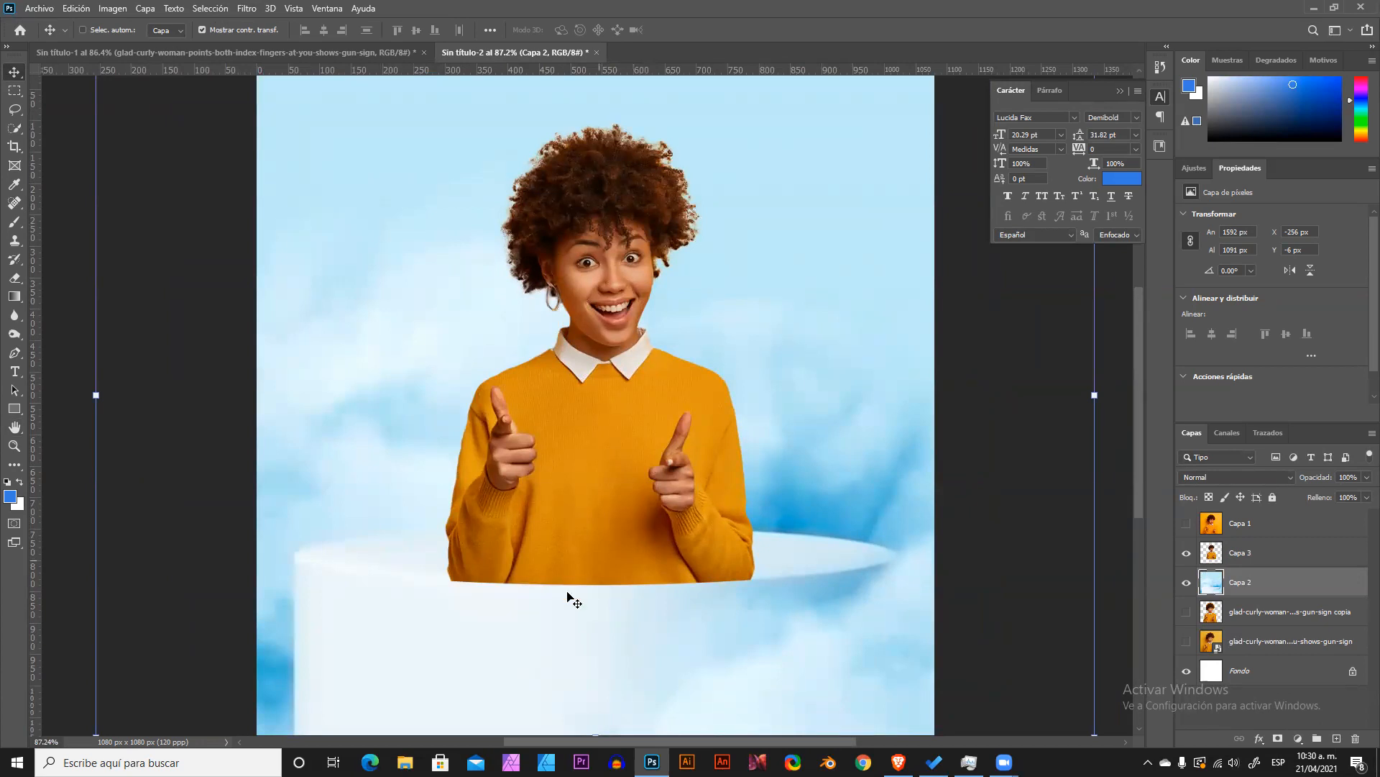
scroll(572, 597, up, 4)
scroll(663, 472, down, 3)
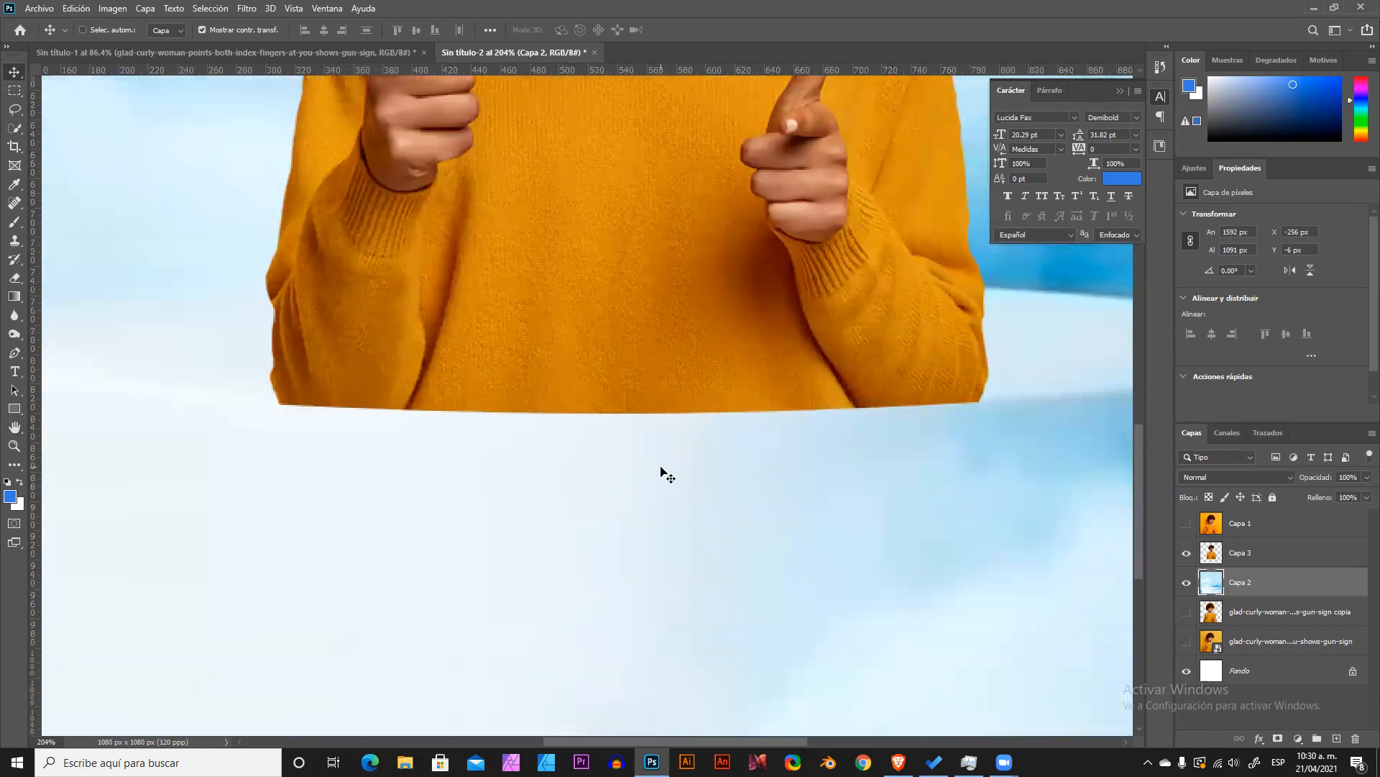
scroll(662, 471, down, 2)
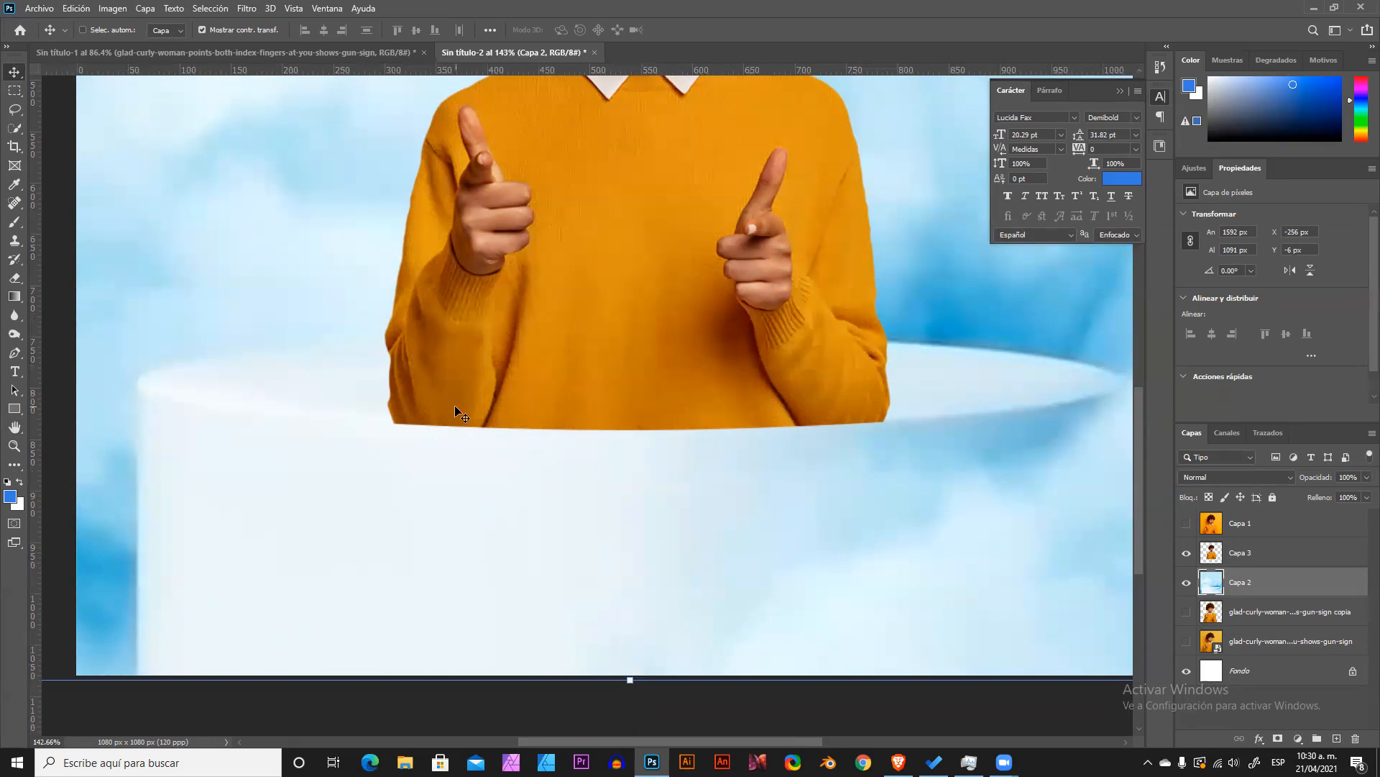
scroll(775, 399, down, 3)
scroll(878, 361, up, 2)
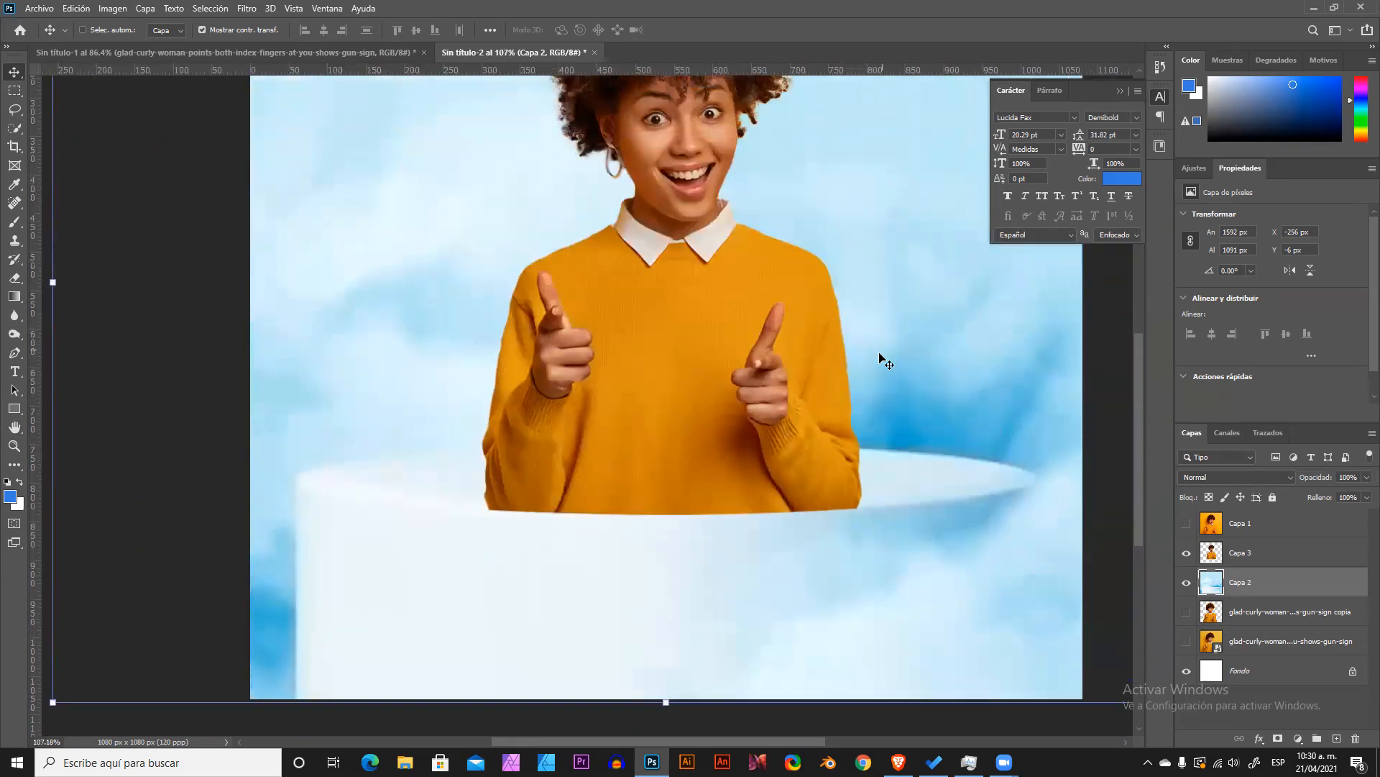
scroll(709, 391, down, 2)
scroll(535, 557, up, 2)
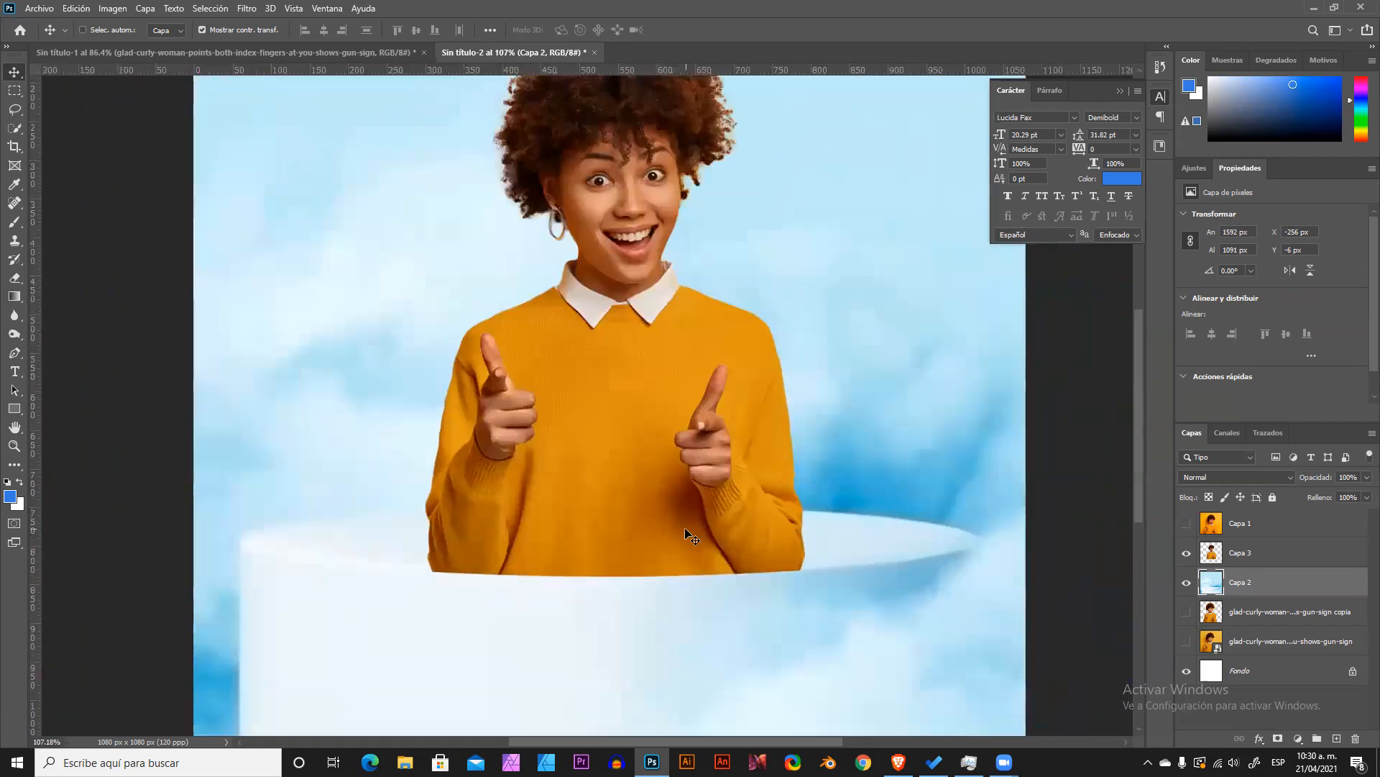
scroll(606, 573, up, 1)
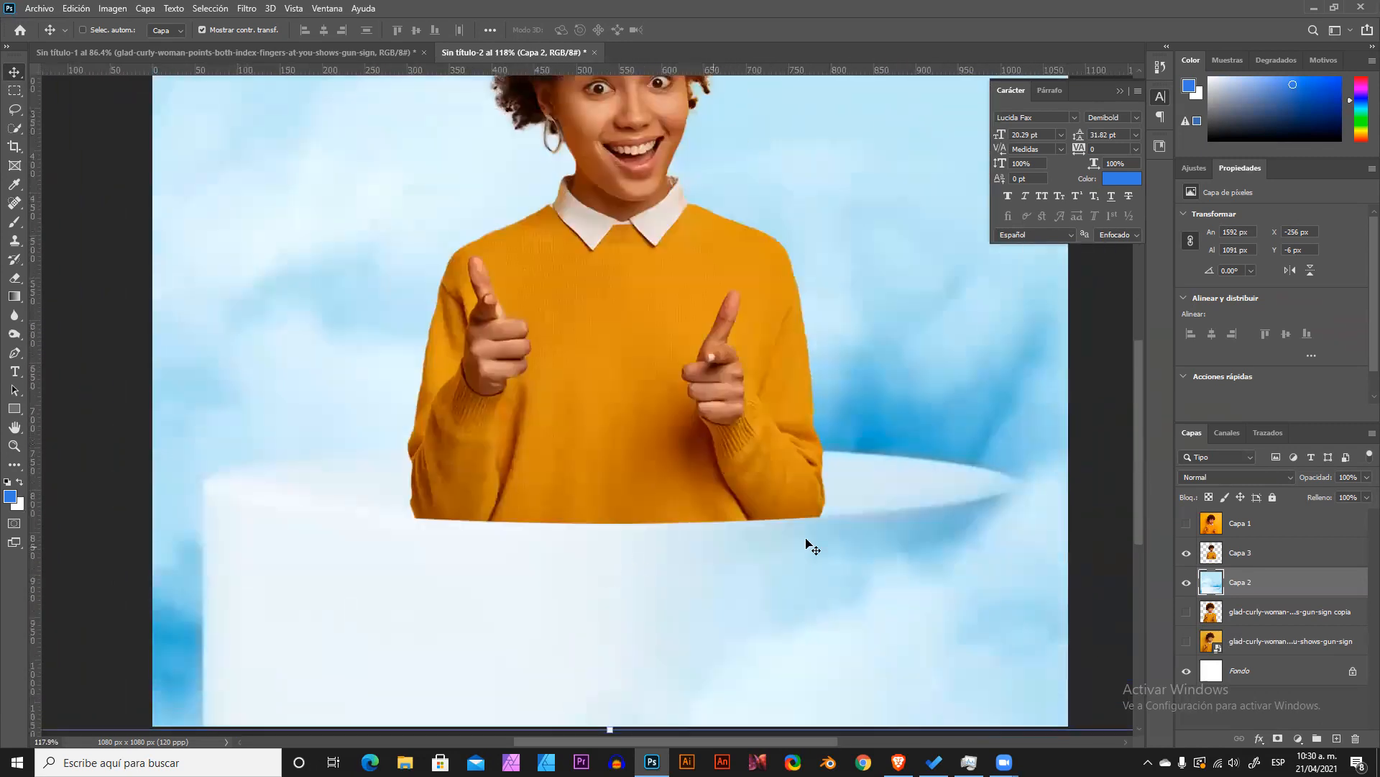
Open the layer style settings of the woman's cutout layer, Capa 3, and try a drop shadow.
ctrl+click(1213, 552)
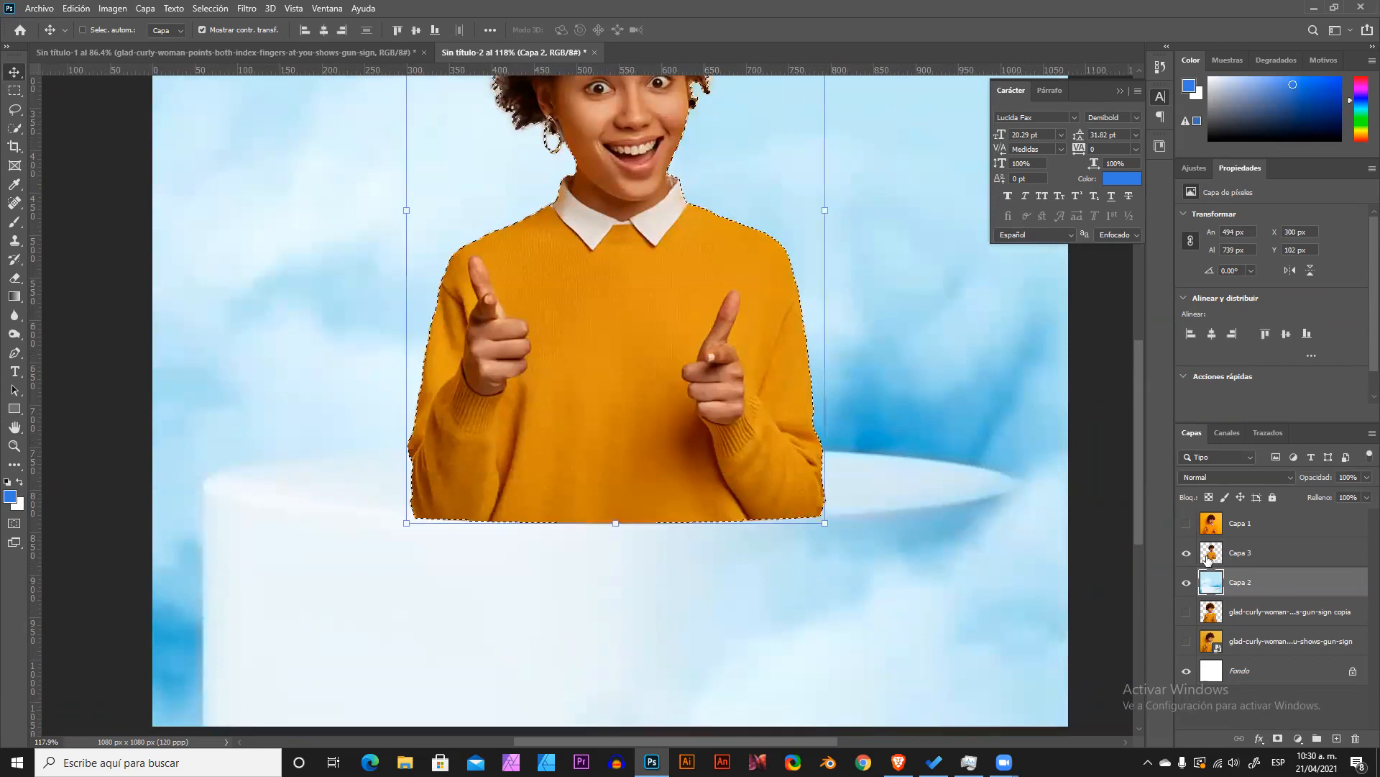
key(ctrl+d)
right_click(1252, 557)
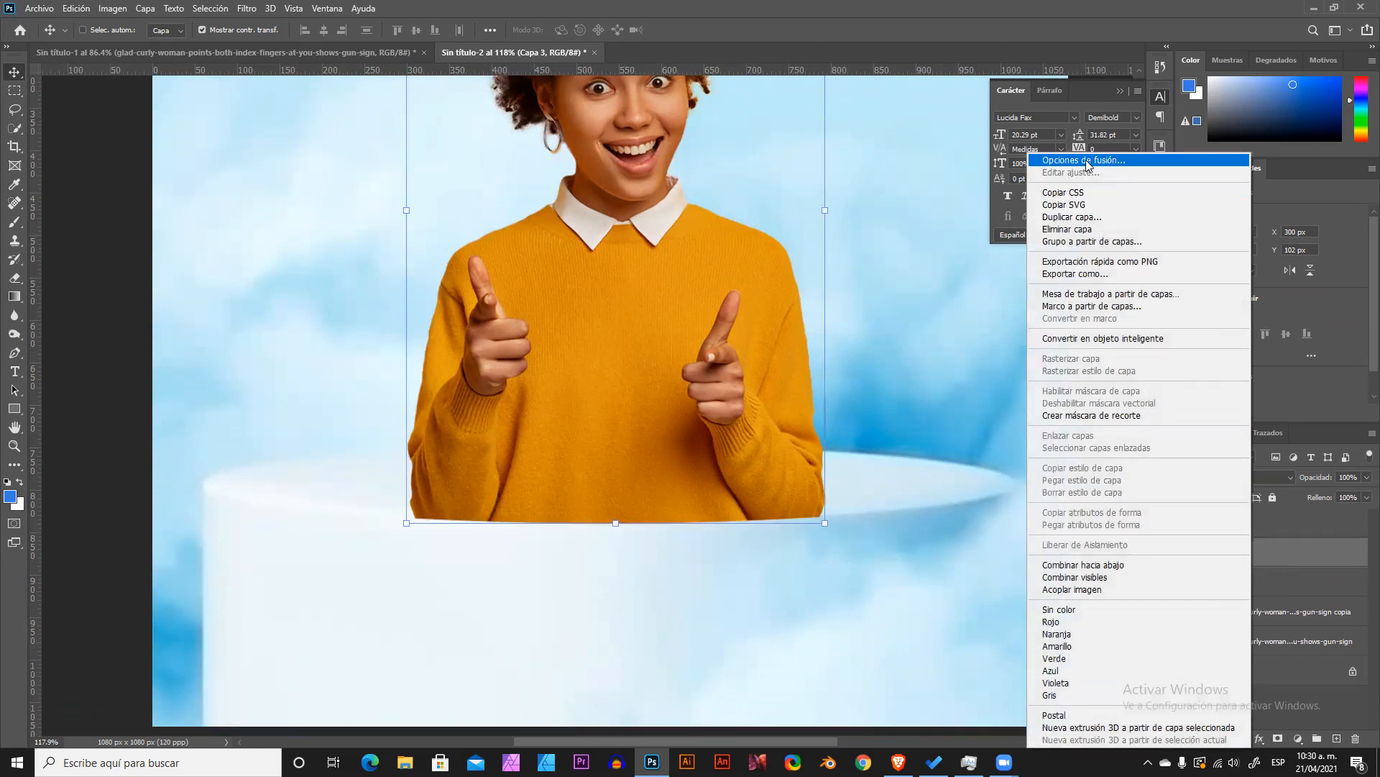
click(1087, 161)
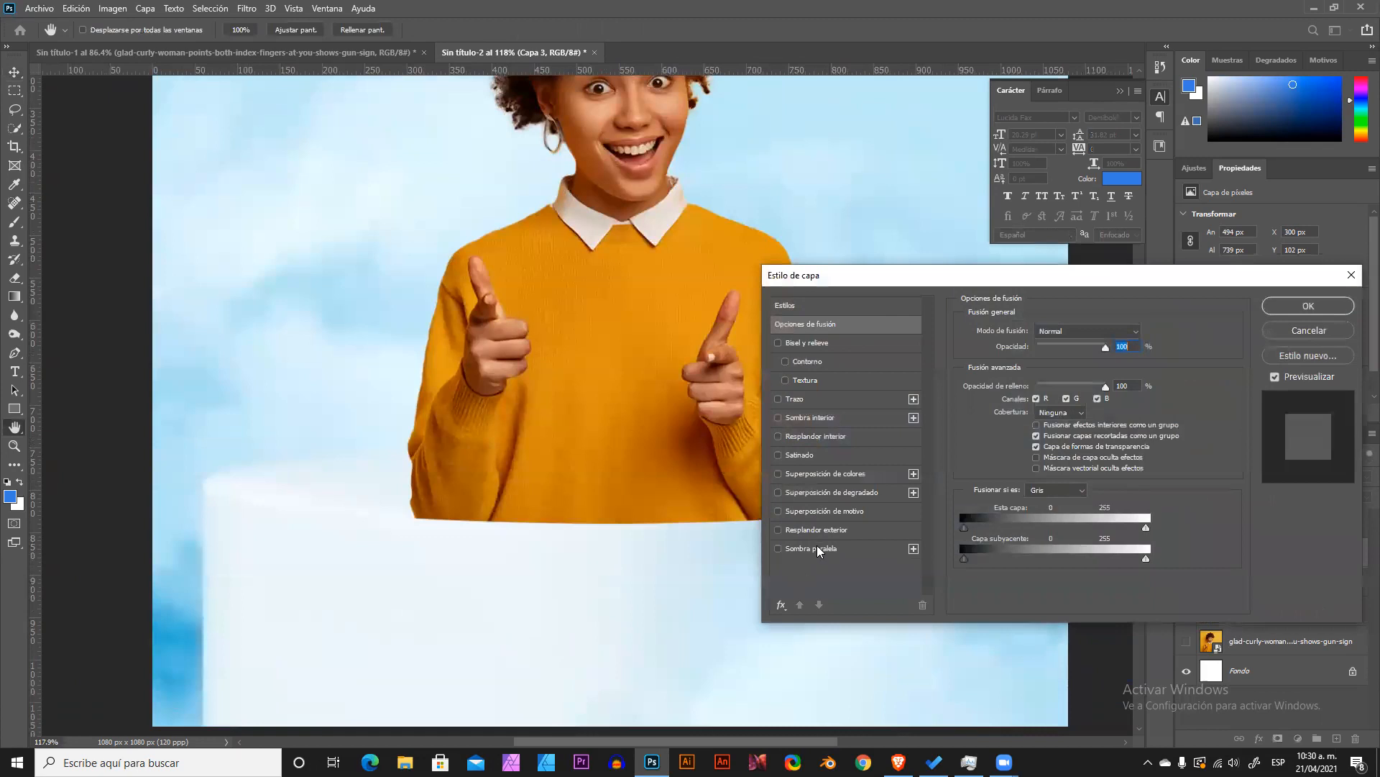
click(817, 549)
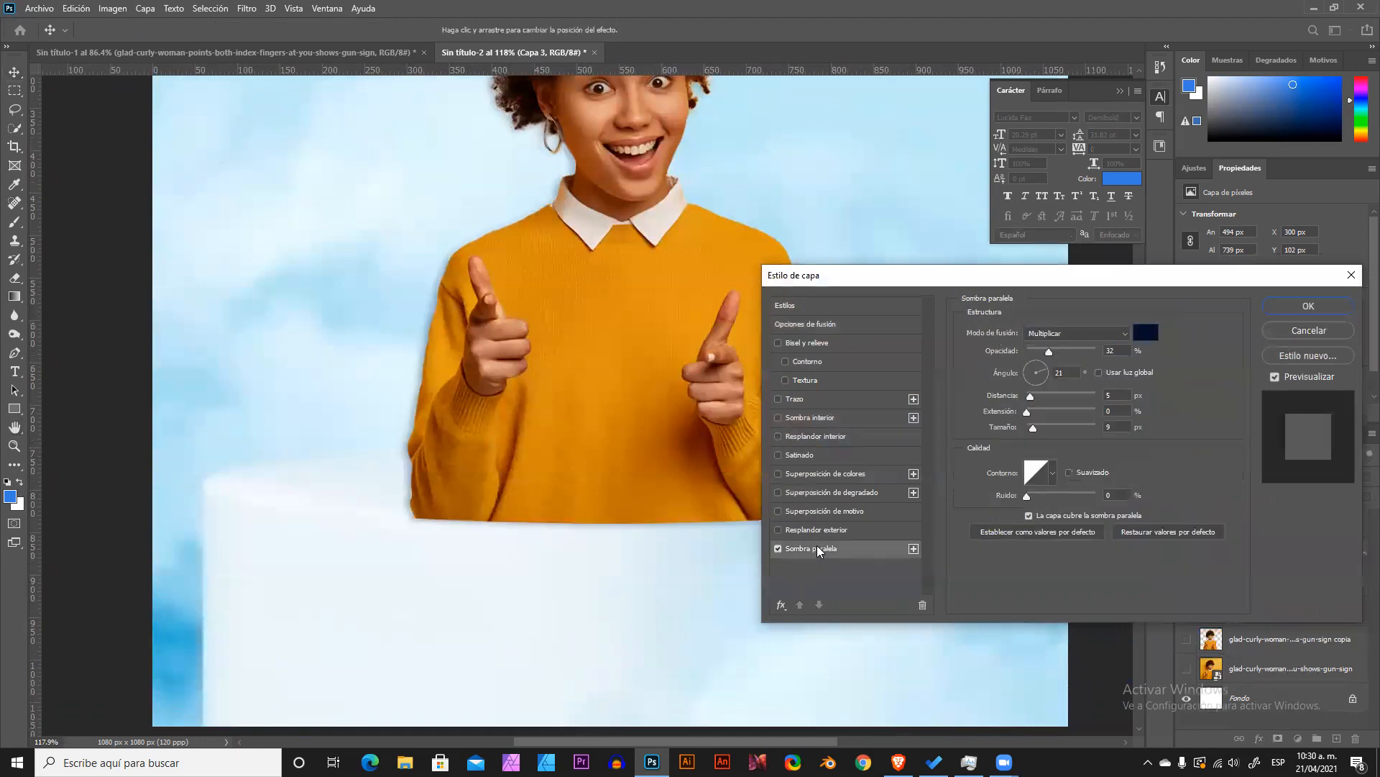
click(778, 549)
Add an inner shadow darkening the sweater's hem with 42% opacity, a -135° angle, 7 px distance and a larger size.
click(818, 417)
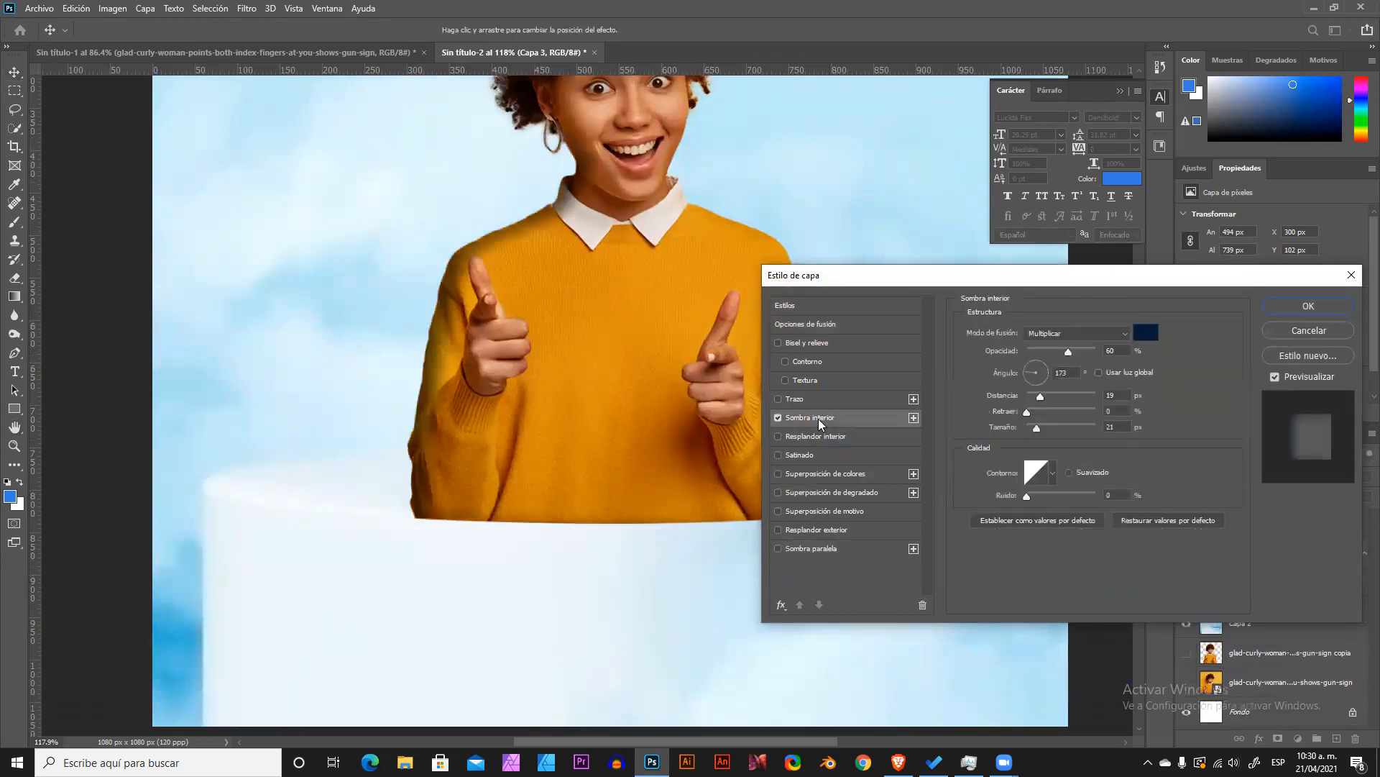
scroll(603, 426, up, 1)
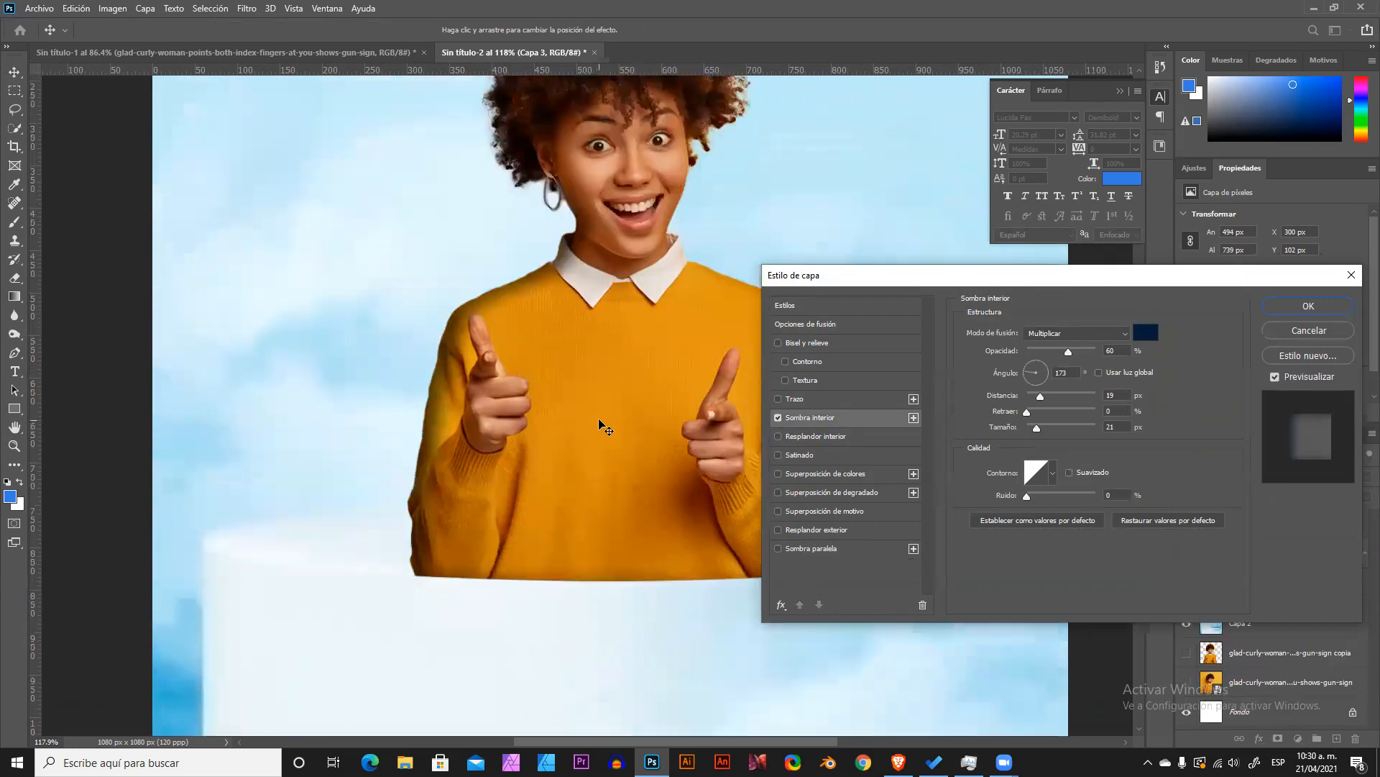
scroll(616, 429, down, 2)
mouse_move(613, 423)
mouse_down()
mouse_move(589, 414)
mouse_move(603, 422)
mouse_up()
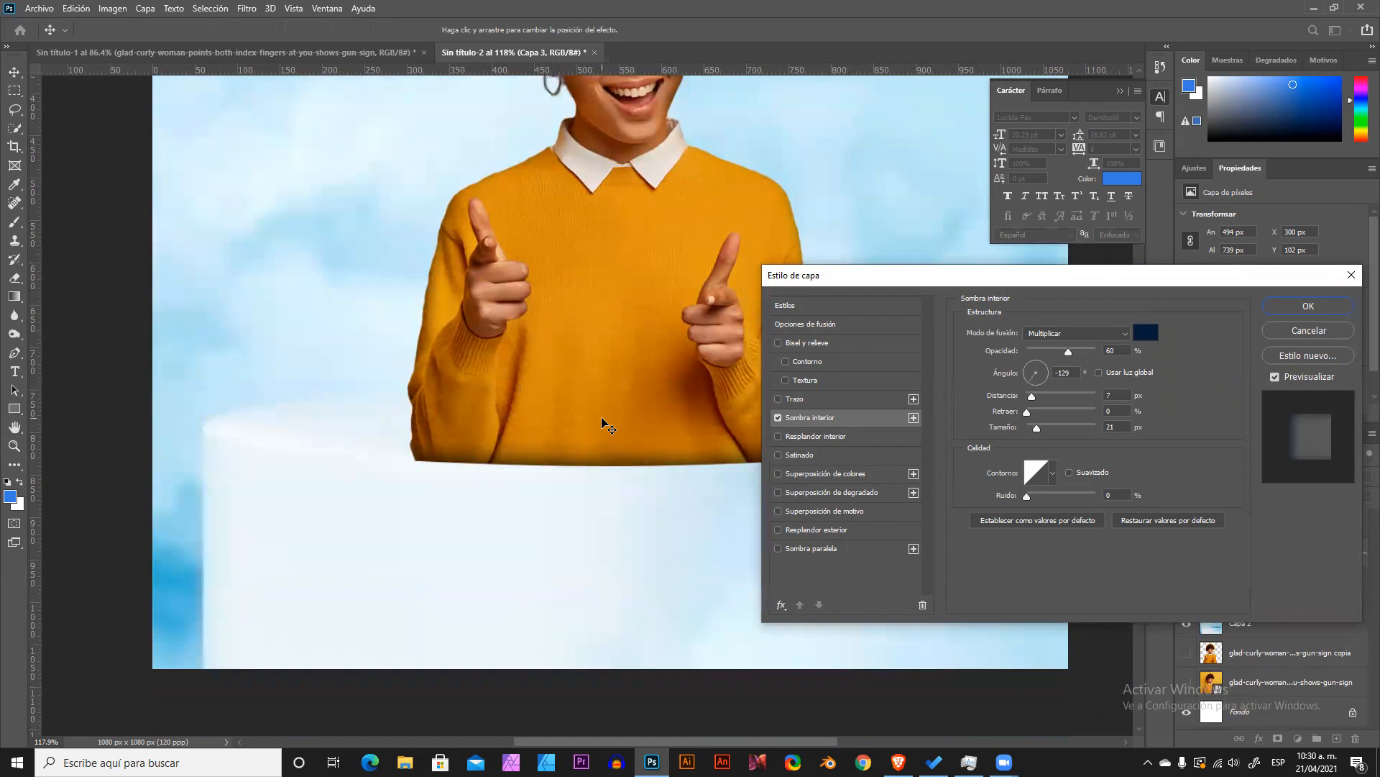
drag(1048, 351, 1056, 348)
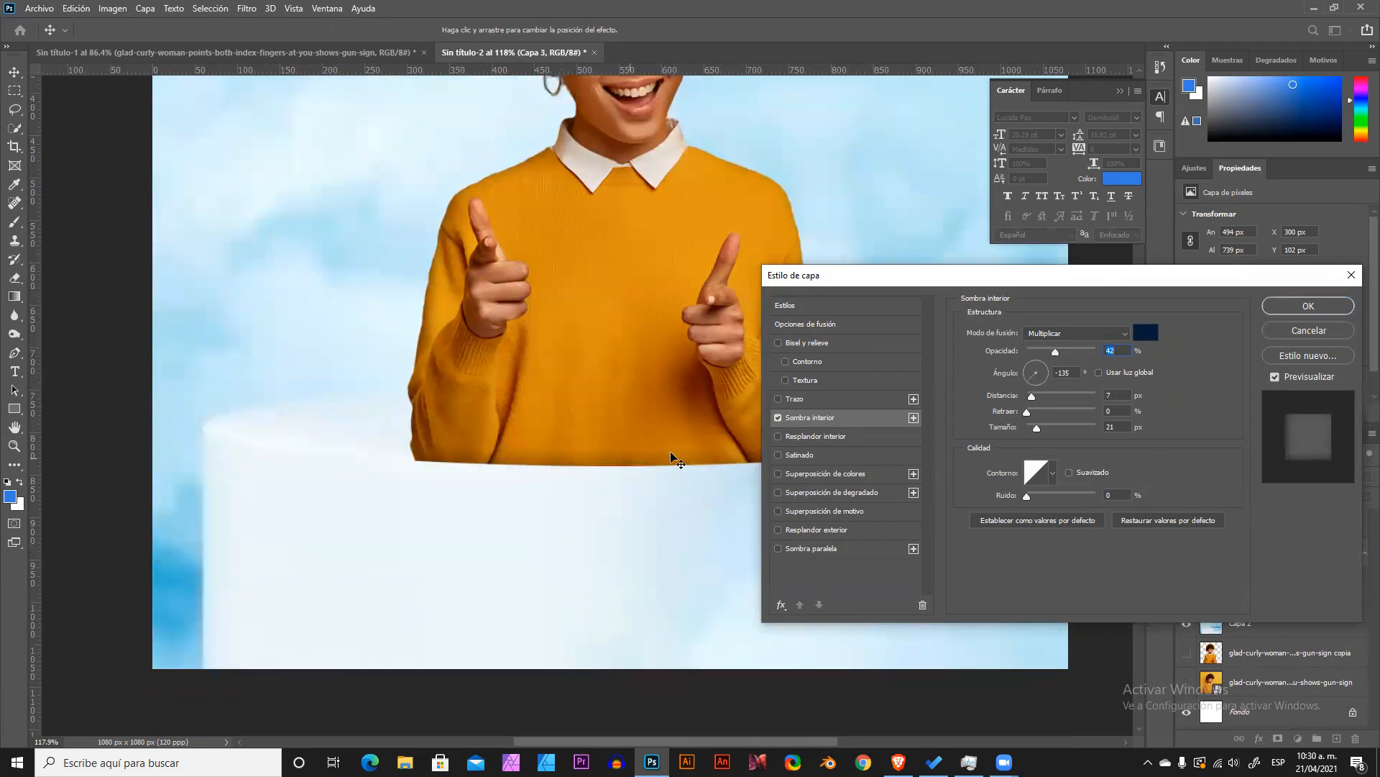
mouse_move(1035, 427)
mouse_down()
mouse_move(1024, 430)
mouse_move(1044, 430)
mouse_up()
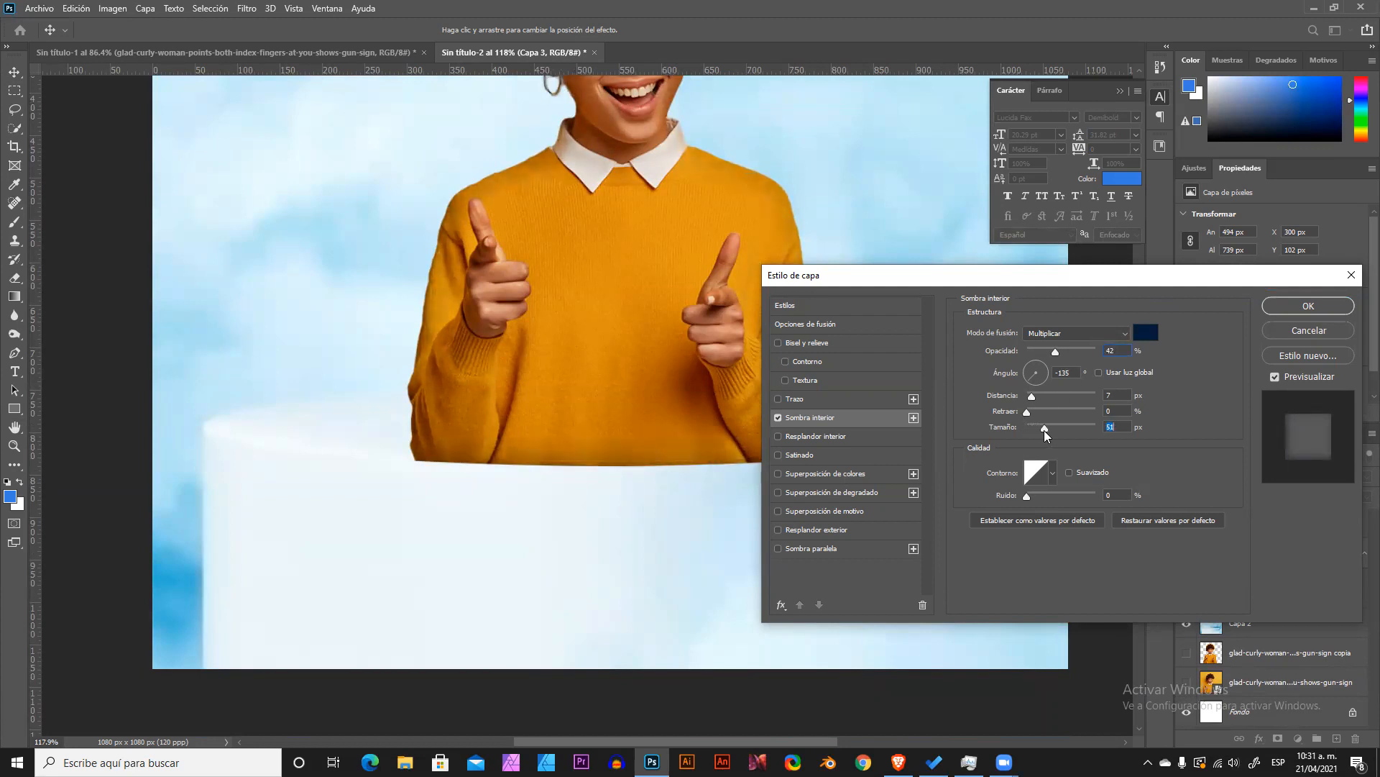
click(1287, 304)
Duplicate the woman's layer, Capa 3, and hide the inner shadow effect on the copy.
scroll(957, 376, up, 3)
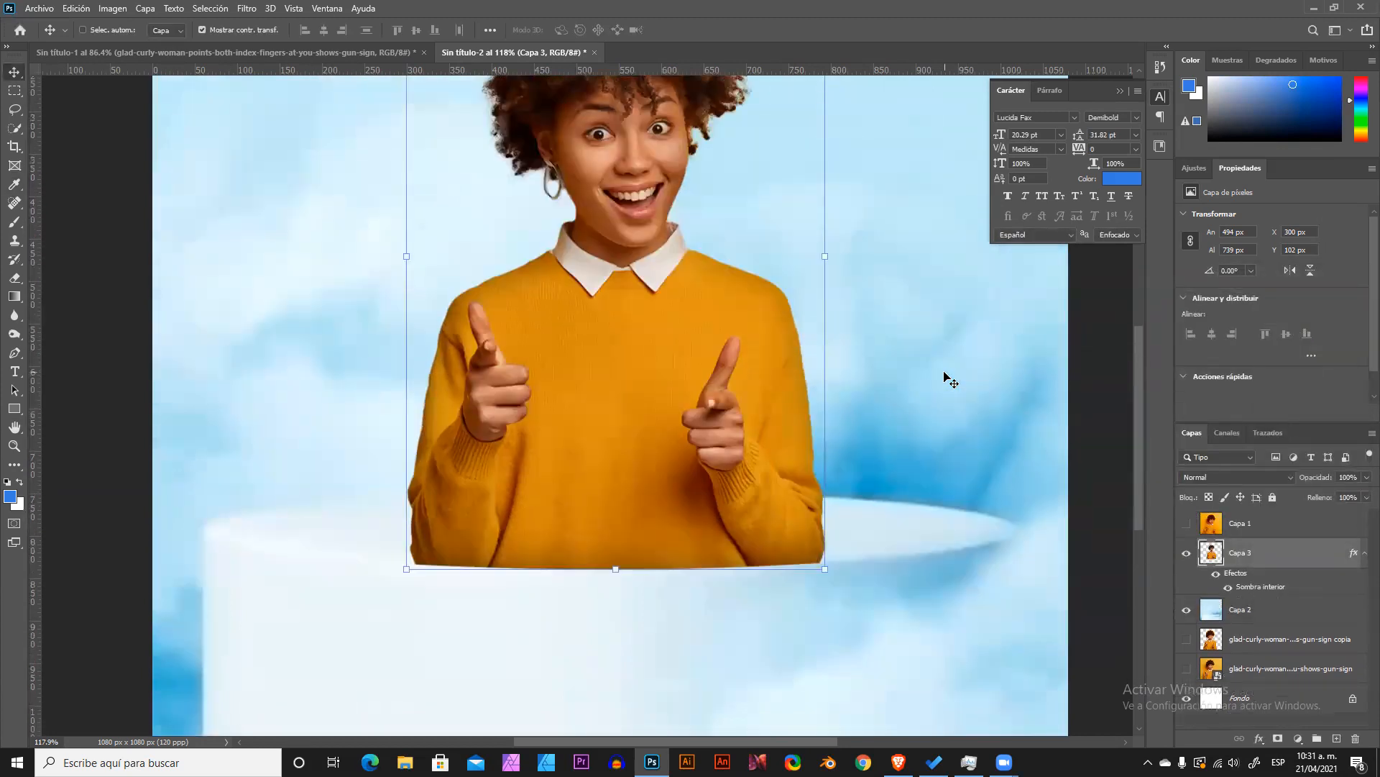
scroll(951, 381, up, 3)
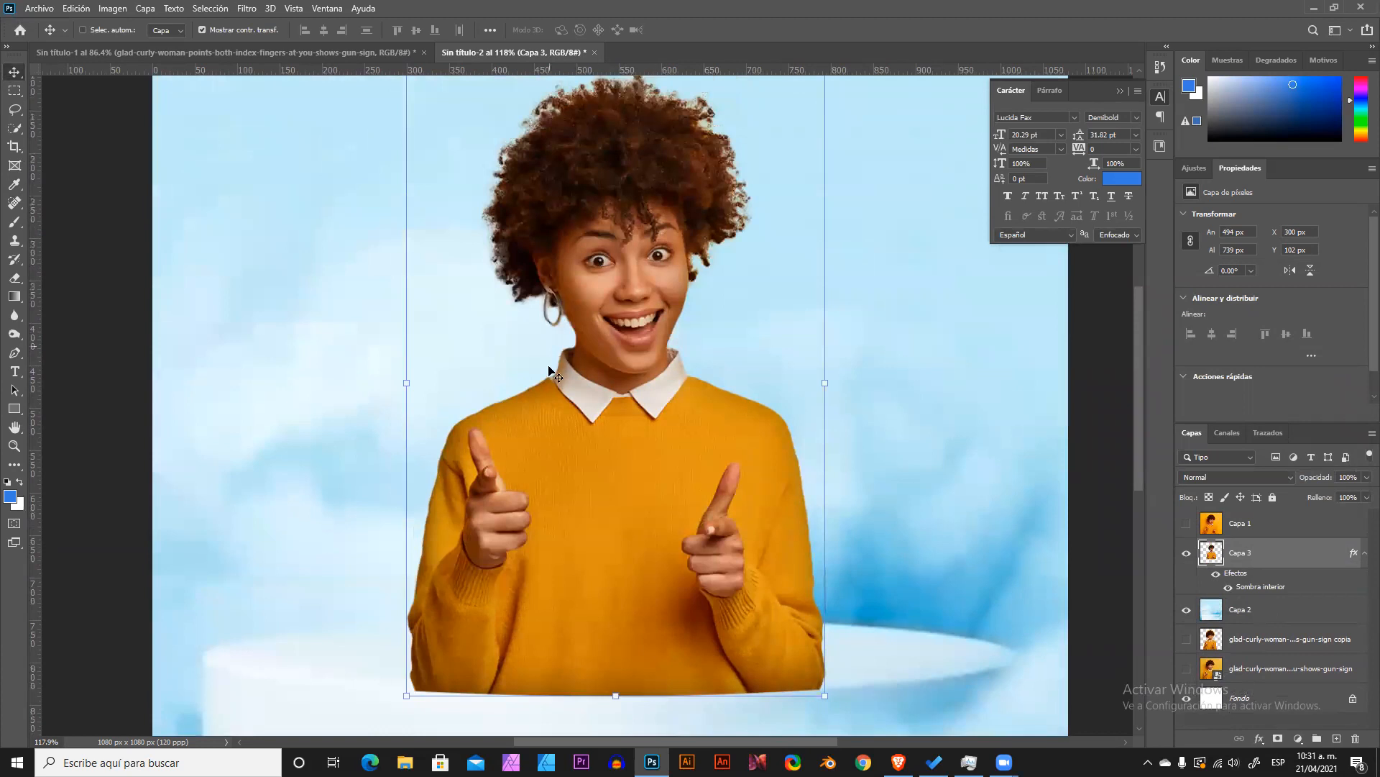
scroll(1009, 438, down, 1)
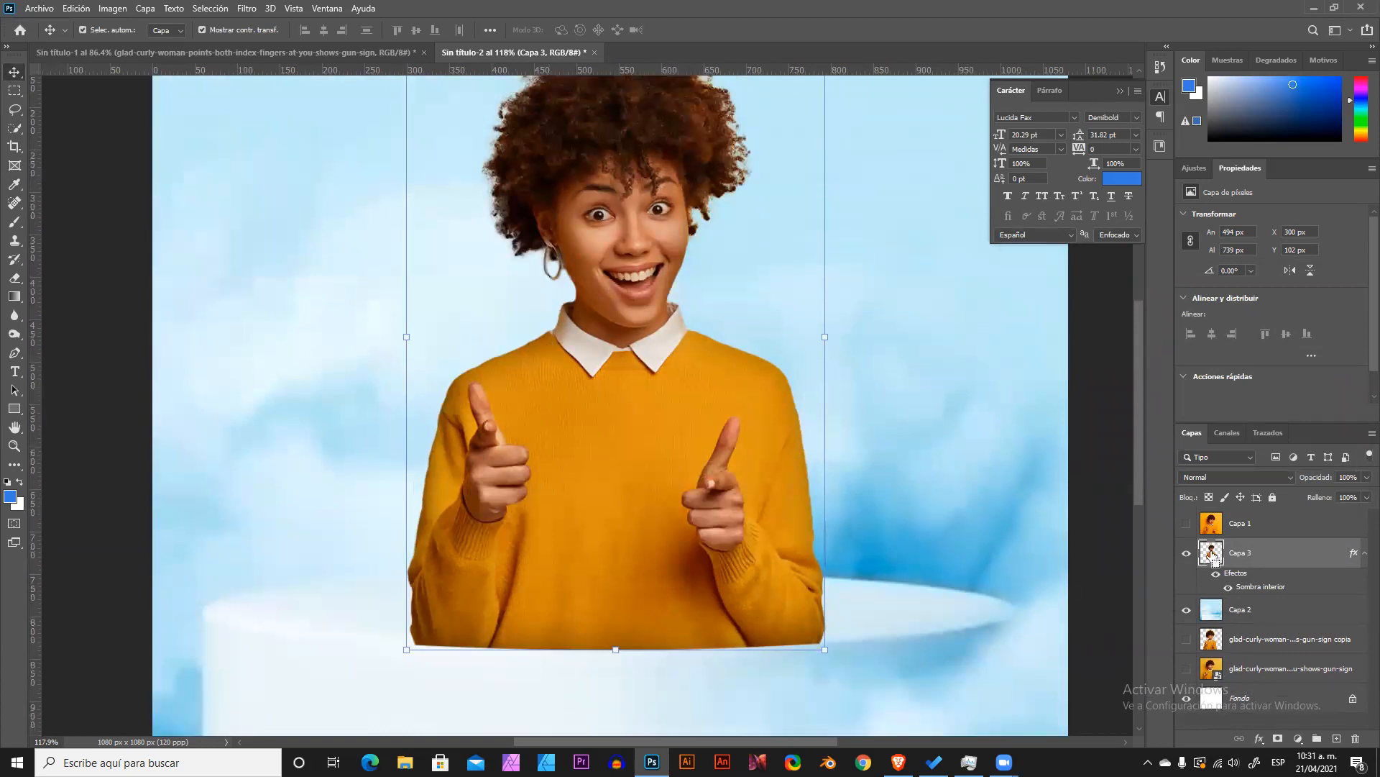
key(ctrl+j)
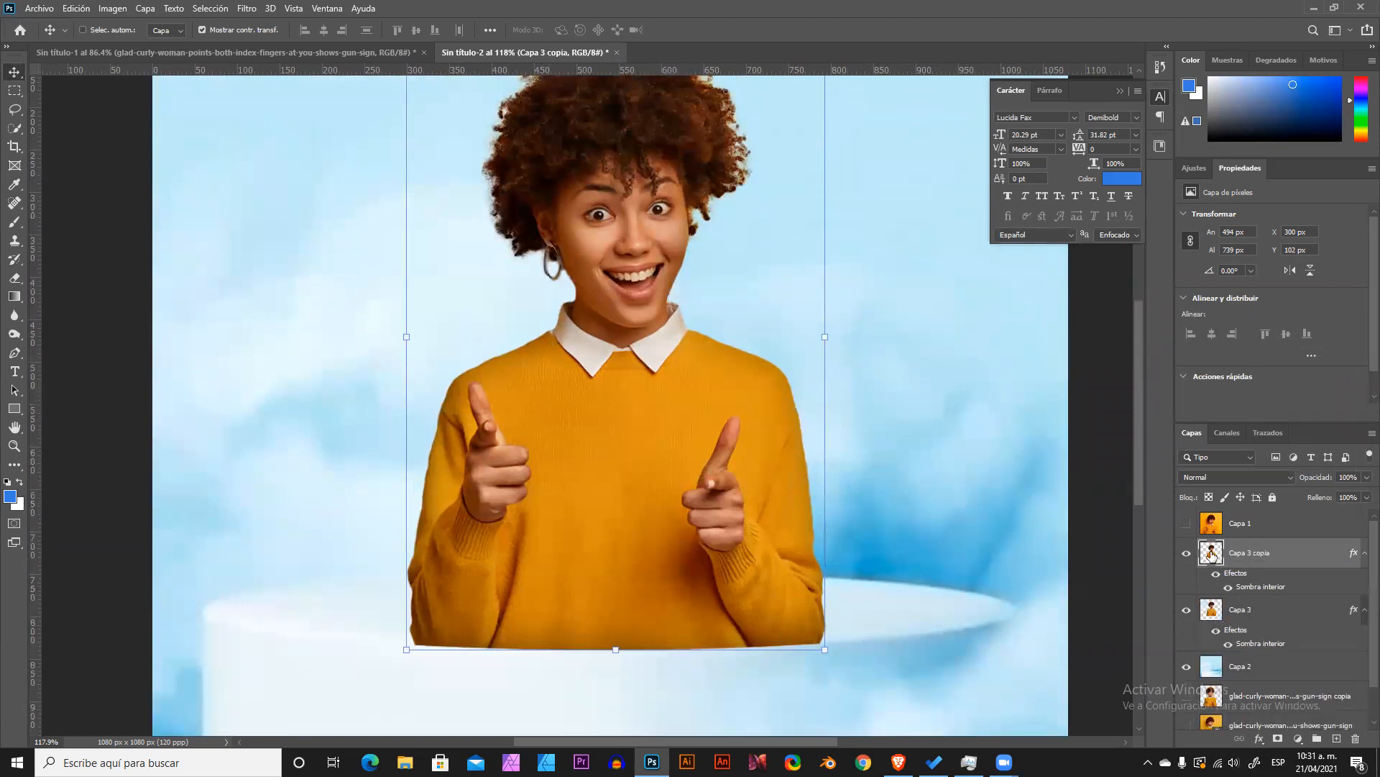
click(1229, 587)
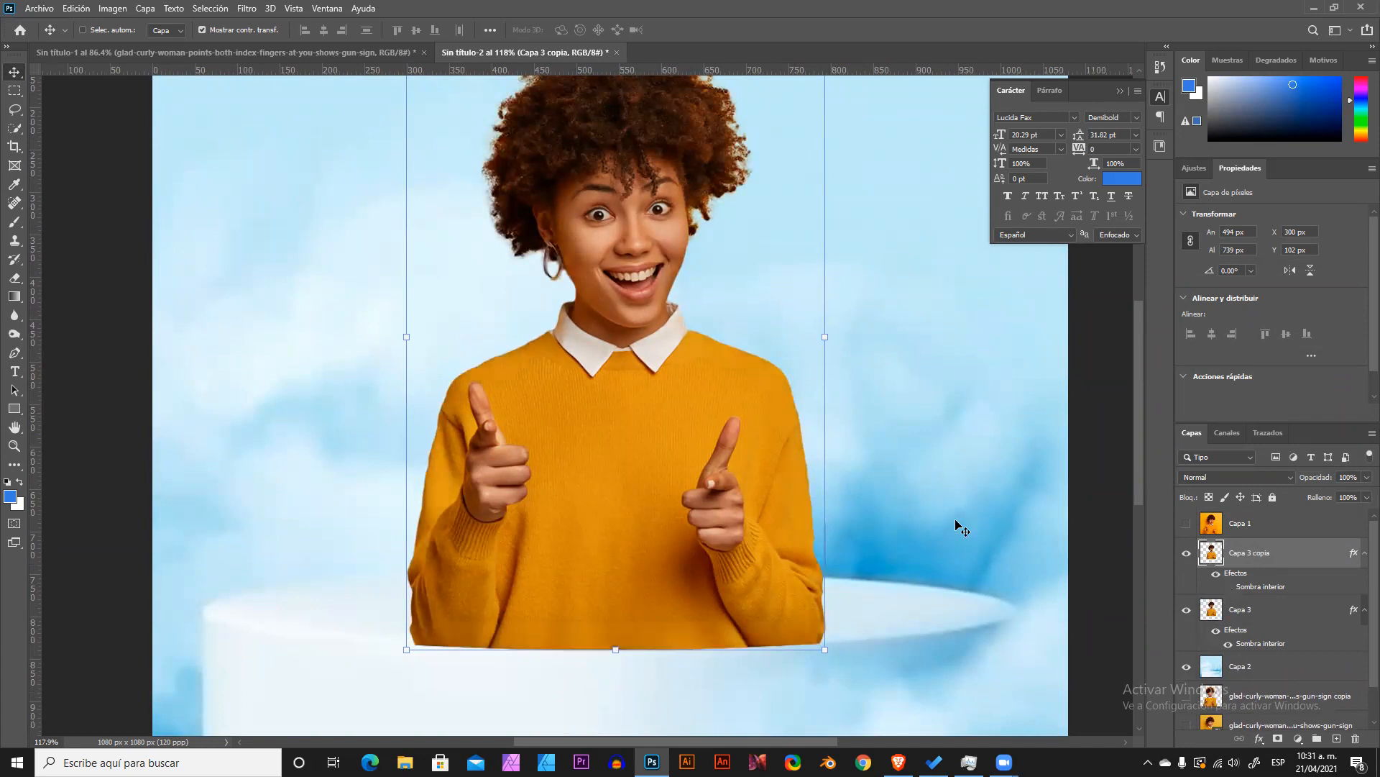
Erase the copy's lower edge along the sweater hem with a soft eraser, starting at 33% opacity and finishing at a higher opacity.
scroll(741, 522, down, 2)
scroll(708, 521, down, 3)
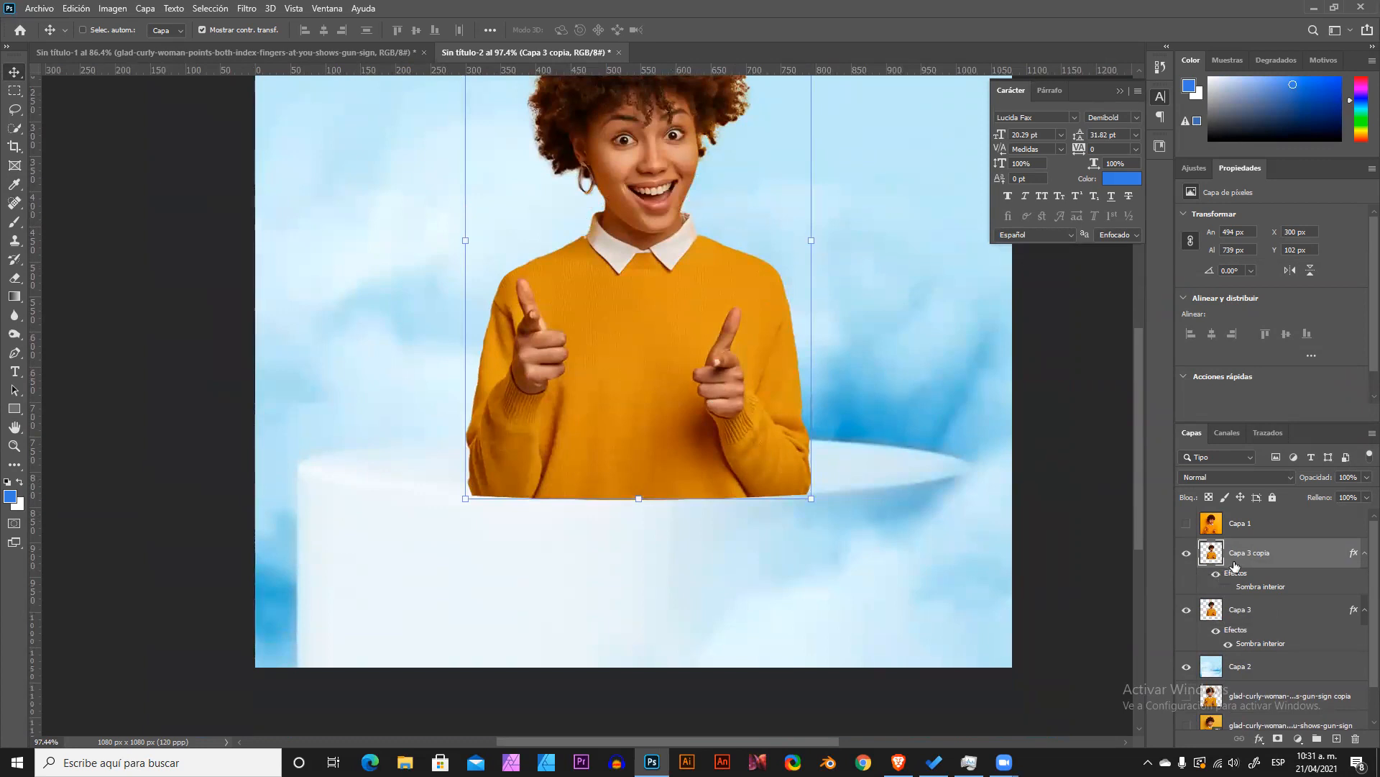
key(e)
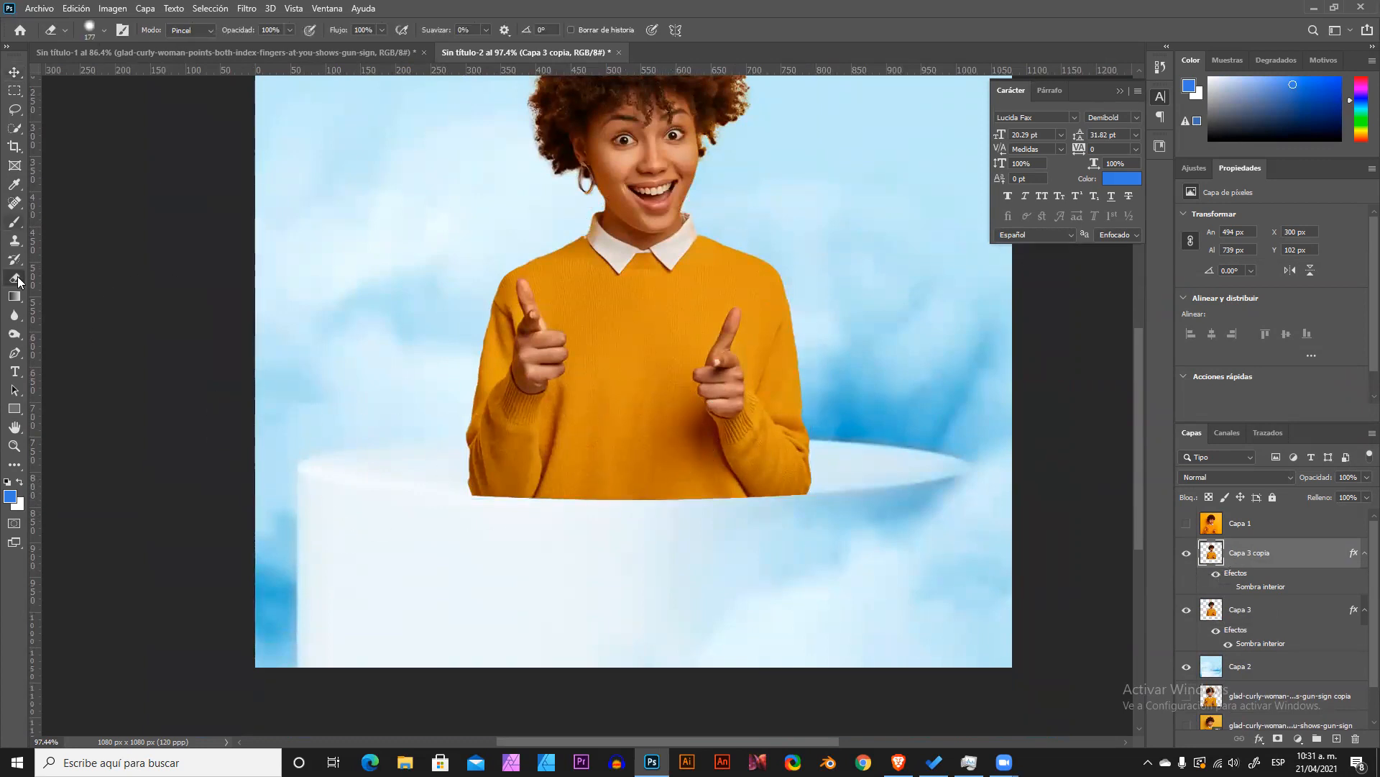
mouse_move(246, 28)
mouse_down()
mouse_move(168, 35)
mouse_move(184, 37)
mouse_up()
drag(460, 458, 479, 448)
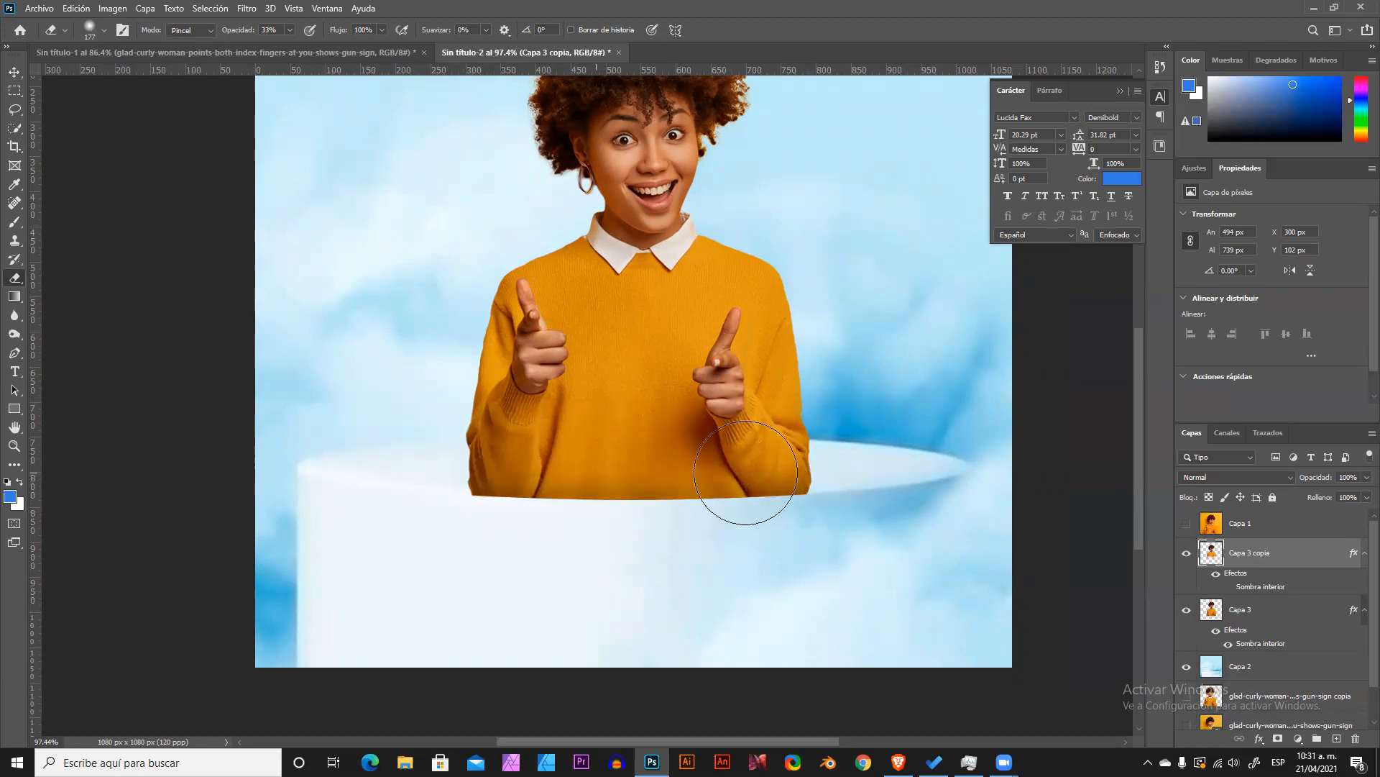
drag(239, 33, 309, 38)
drag(458, 496, 946, 489)
Merge the partly erased copy, Capa 3 copia, with the shadowed Capa 3 layer.
key(v)
scroll(675, 473, down, 2)
scroll(578, 647, up, 2)
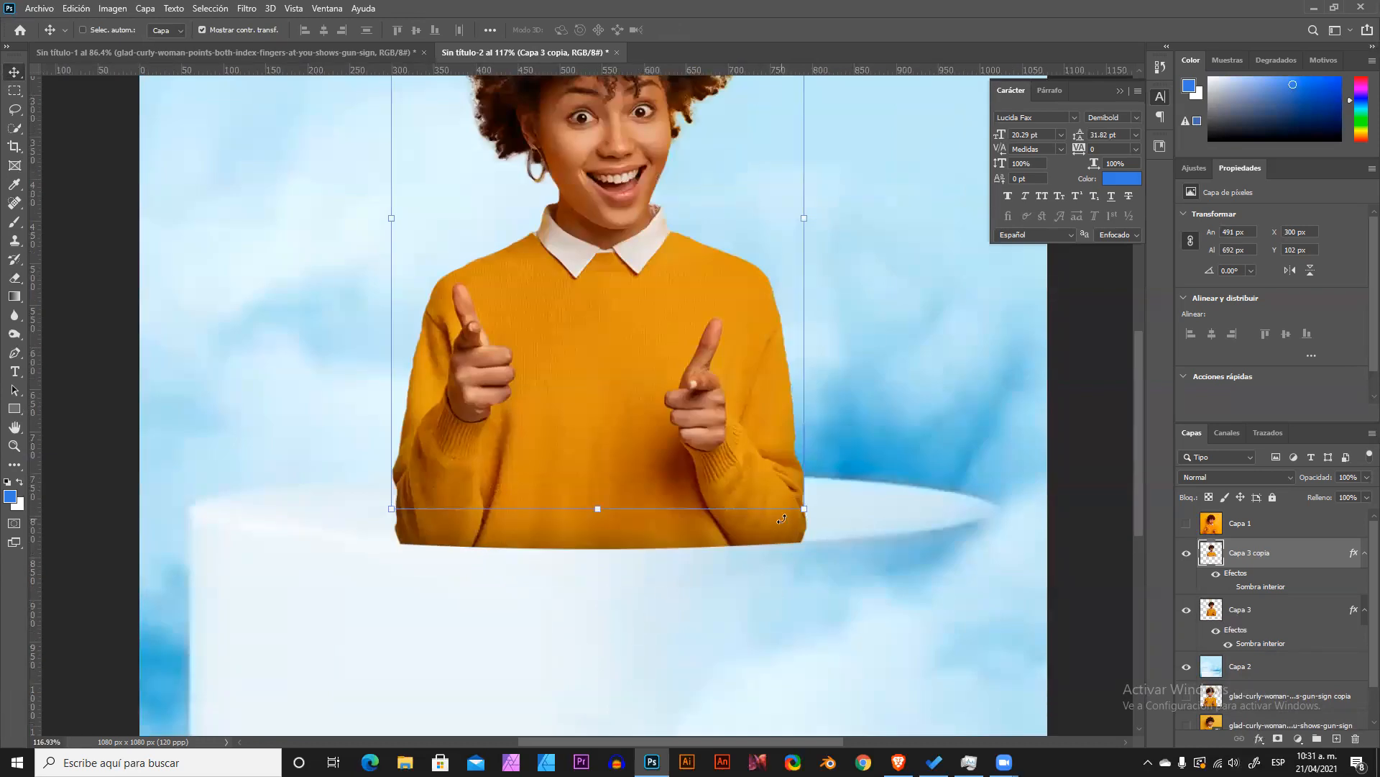
shift+click(1266, 613)
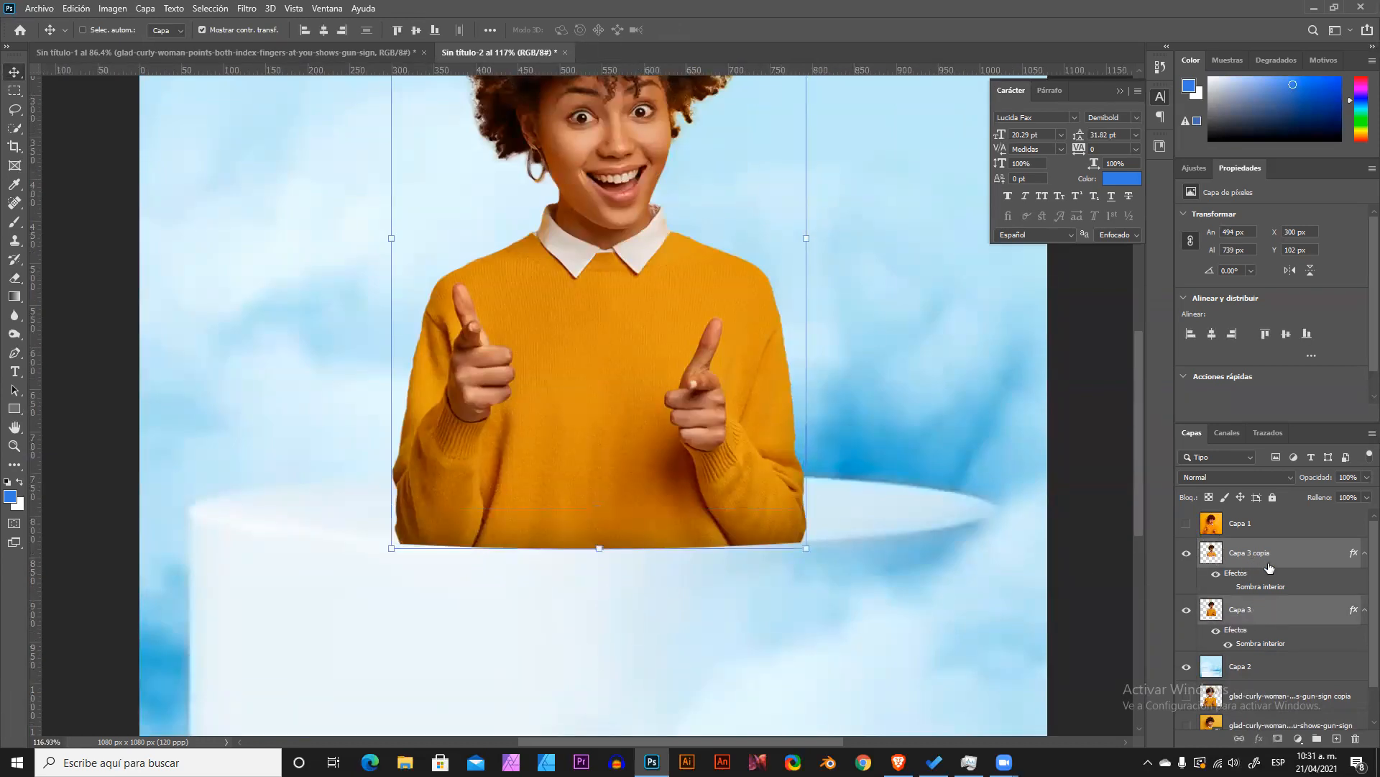
key(ctrl+e)
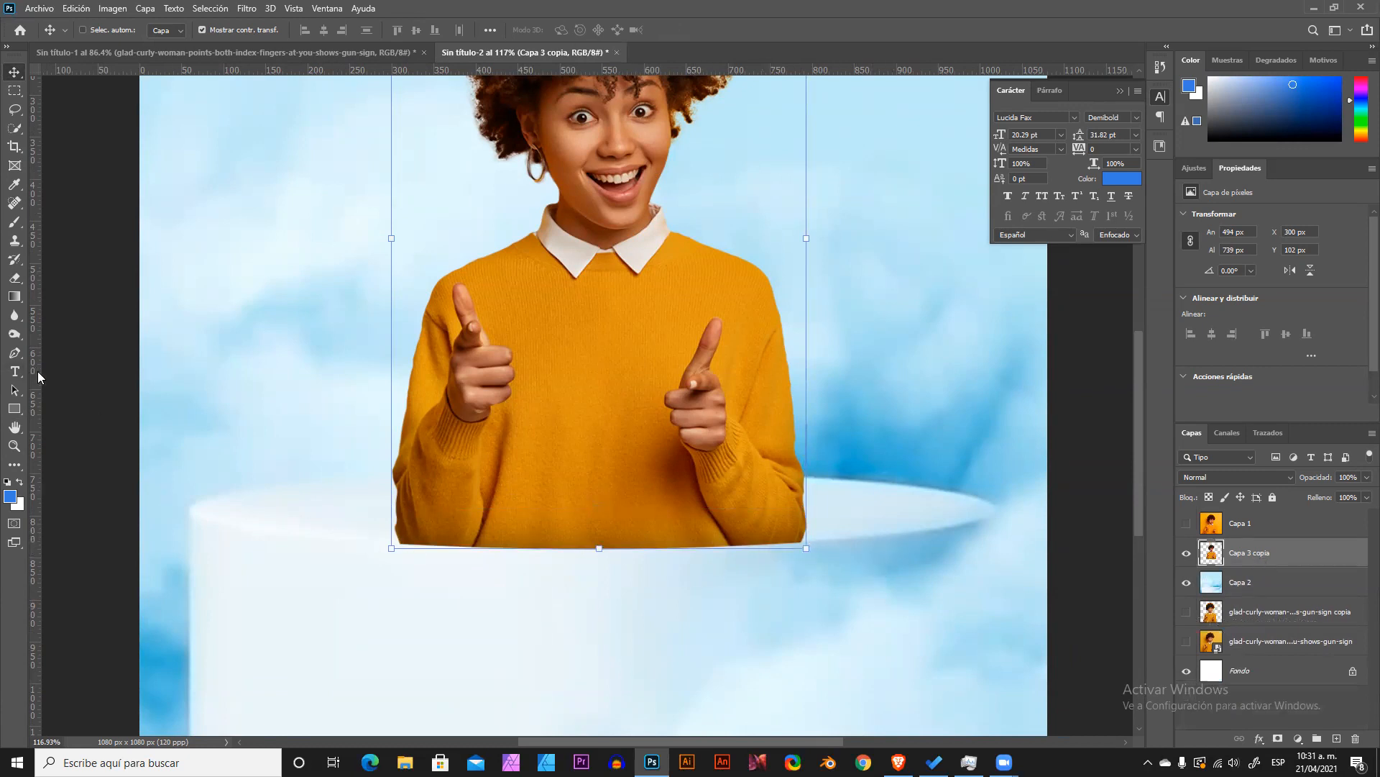
Soften the sweater's hem where it meets the cylinder rim using the Blur tool with a 31 px brush.
click(15, 315)
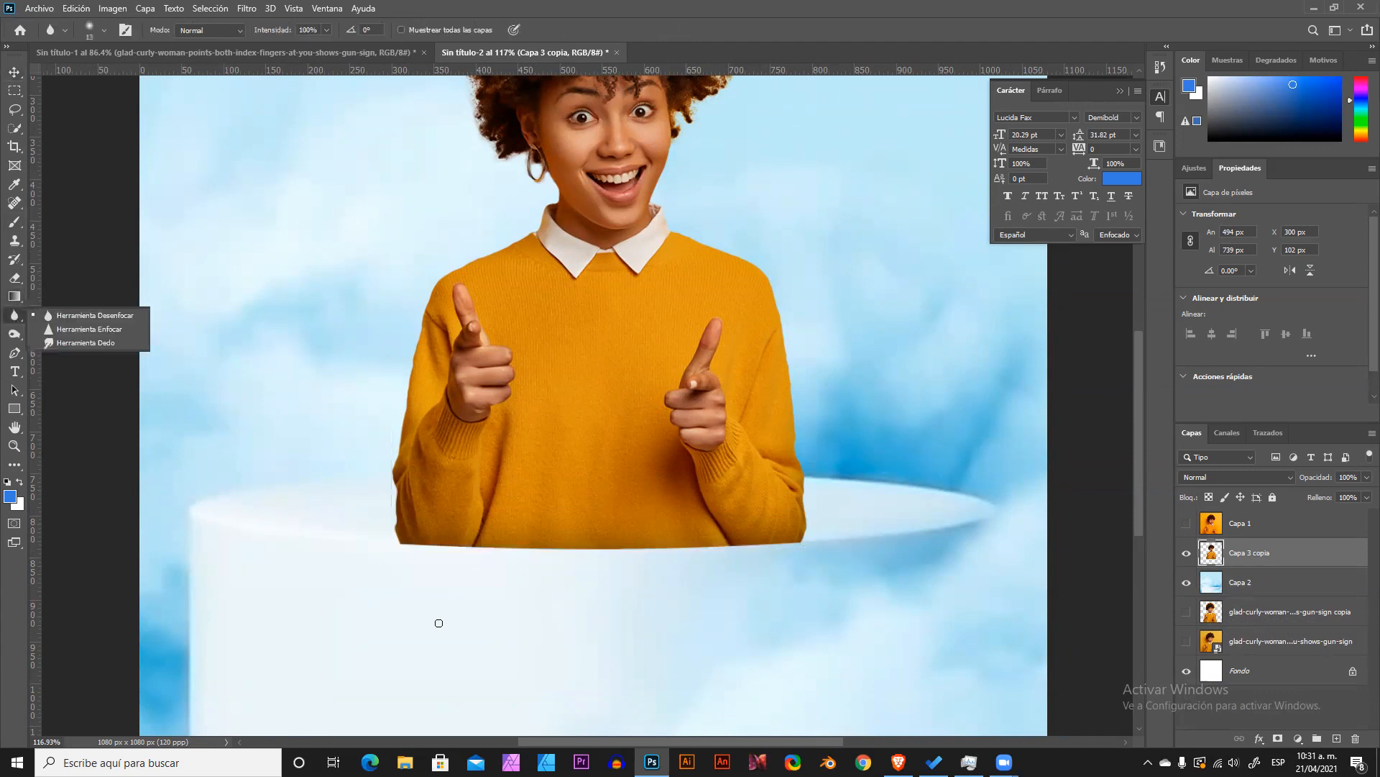
scroll(431, 597, up, 2)
mouse_move(541, 581)
mouse_down()
mouse_move(576, 589)
mouse_move(552, 586)
mouse_up()
mouse_move(287, 503)
mouse_down()
mouse_move(746, 518)
mouse_move(885, 497)
mouse_move(724, 517)
mouse_move(513, 515)
mouse_up()
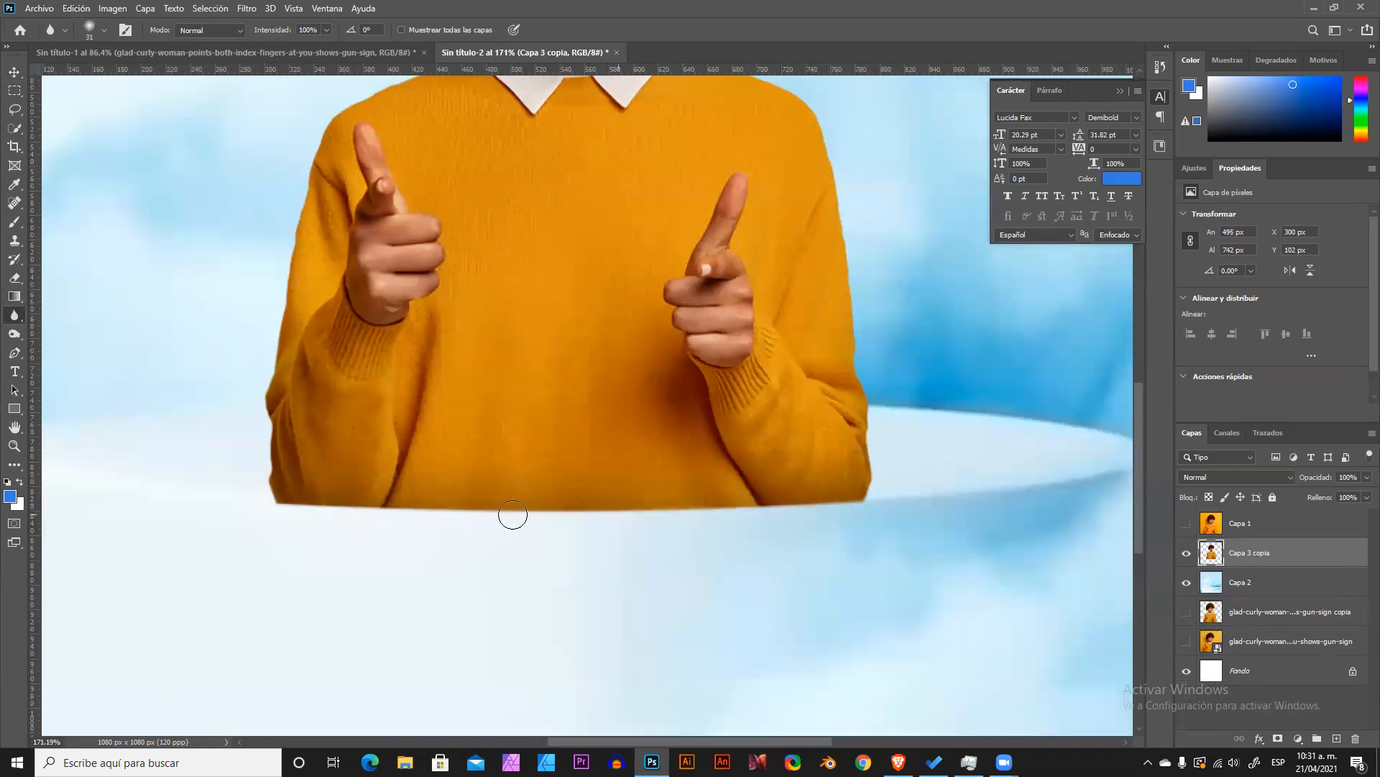
Delete the hidden Capa 1 layer above the woman's cutout layer.
scroll(629, 602, down, 5)
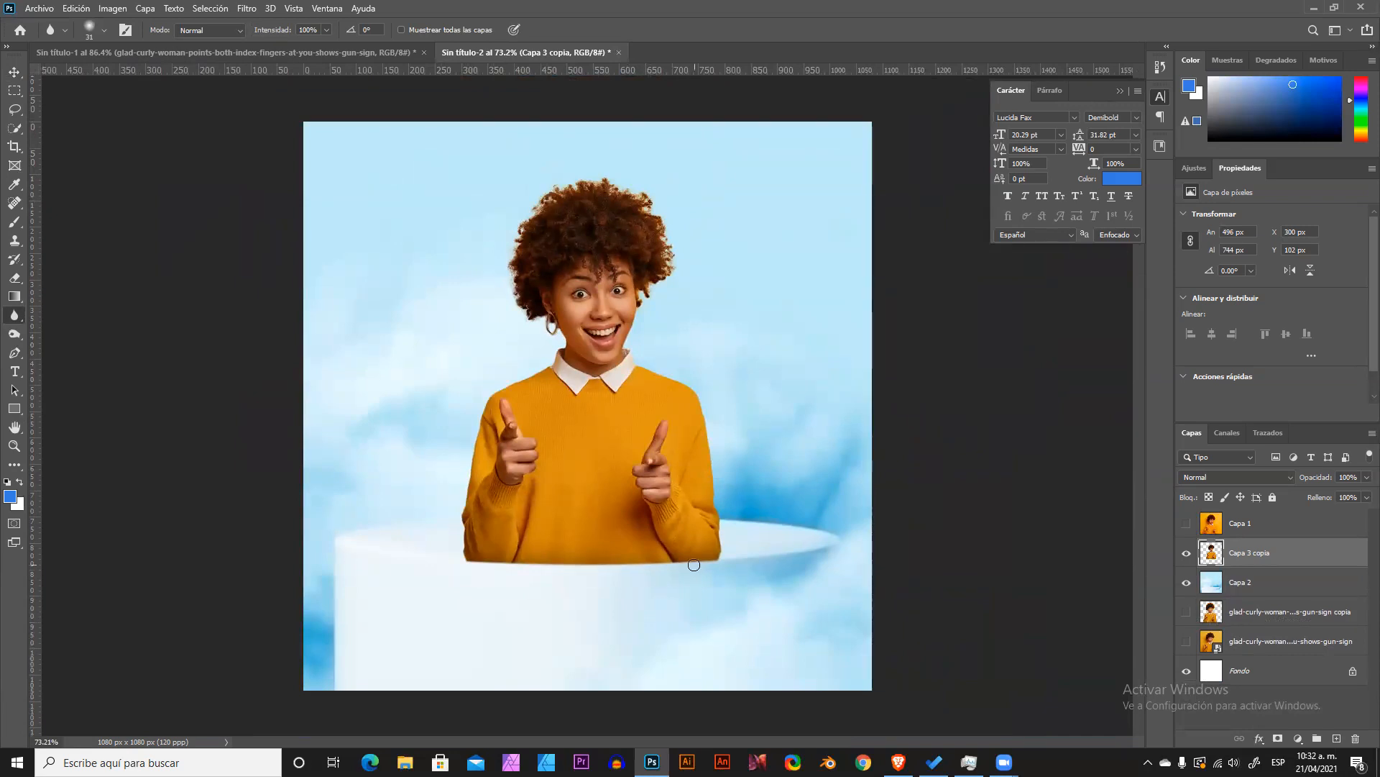
scroll(669, 619, up, 3)
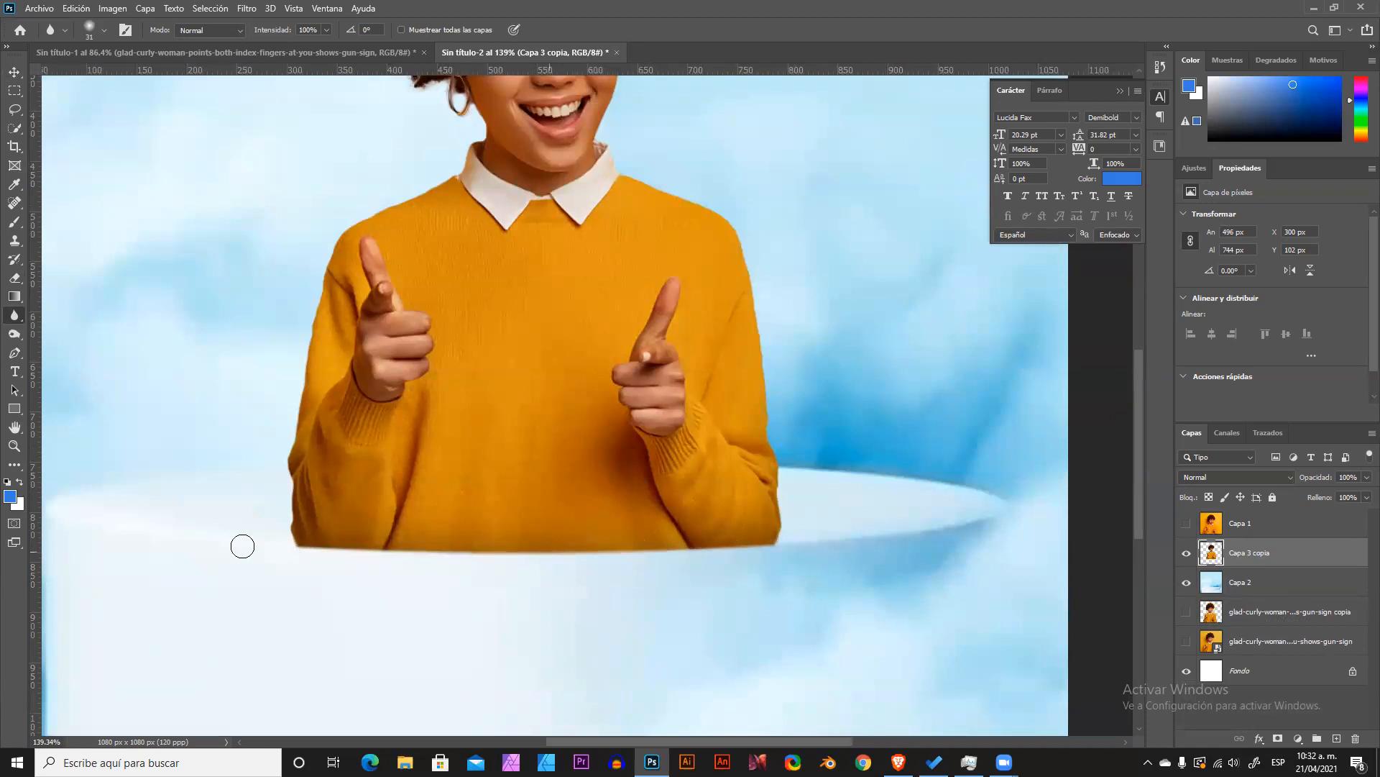
scroll(668, 650, down, 3)
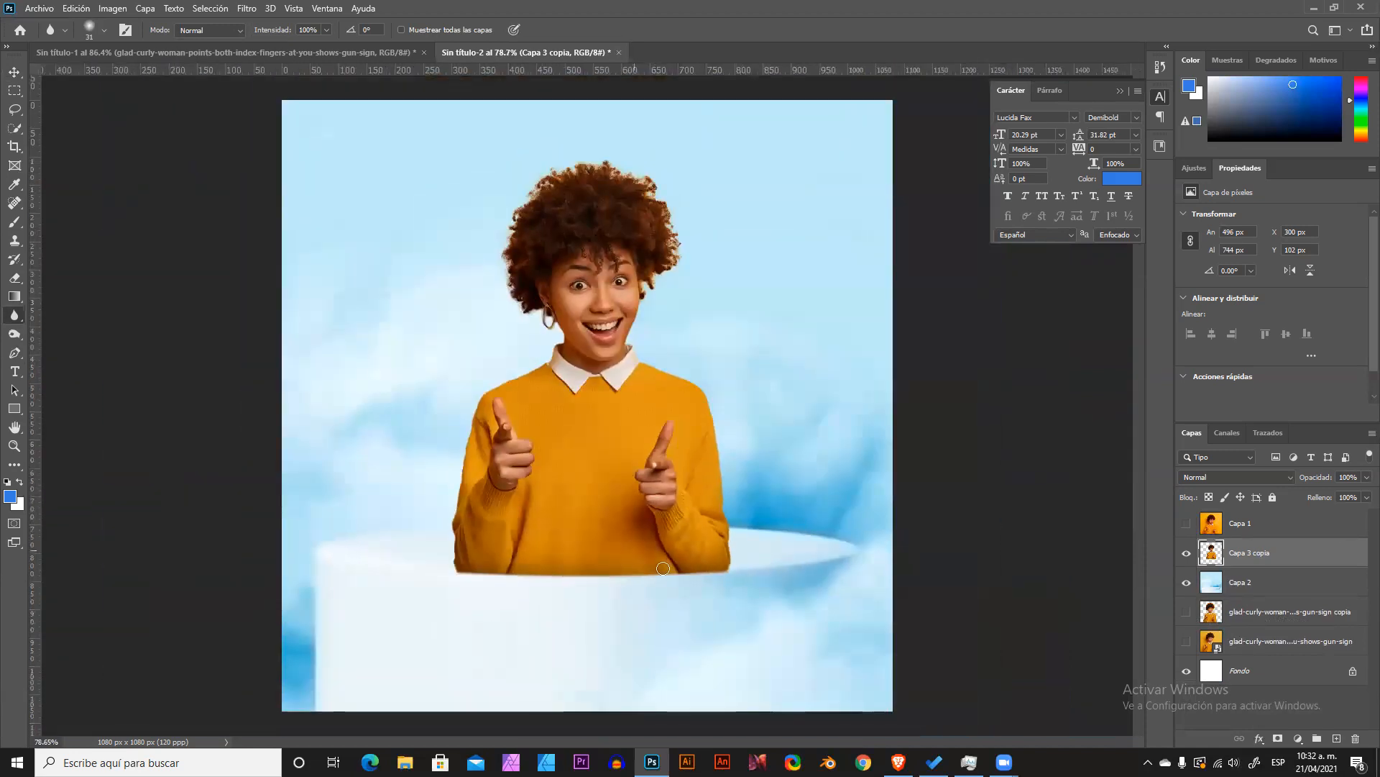
scroll(788, 468, up, 1)
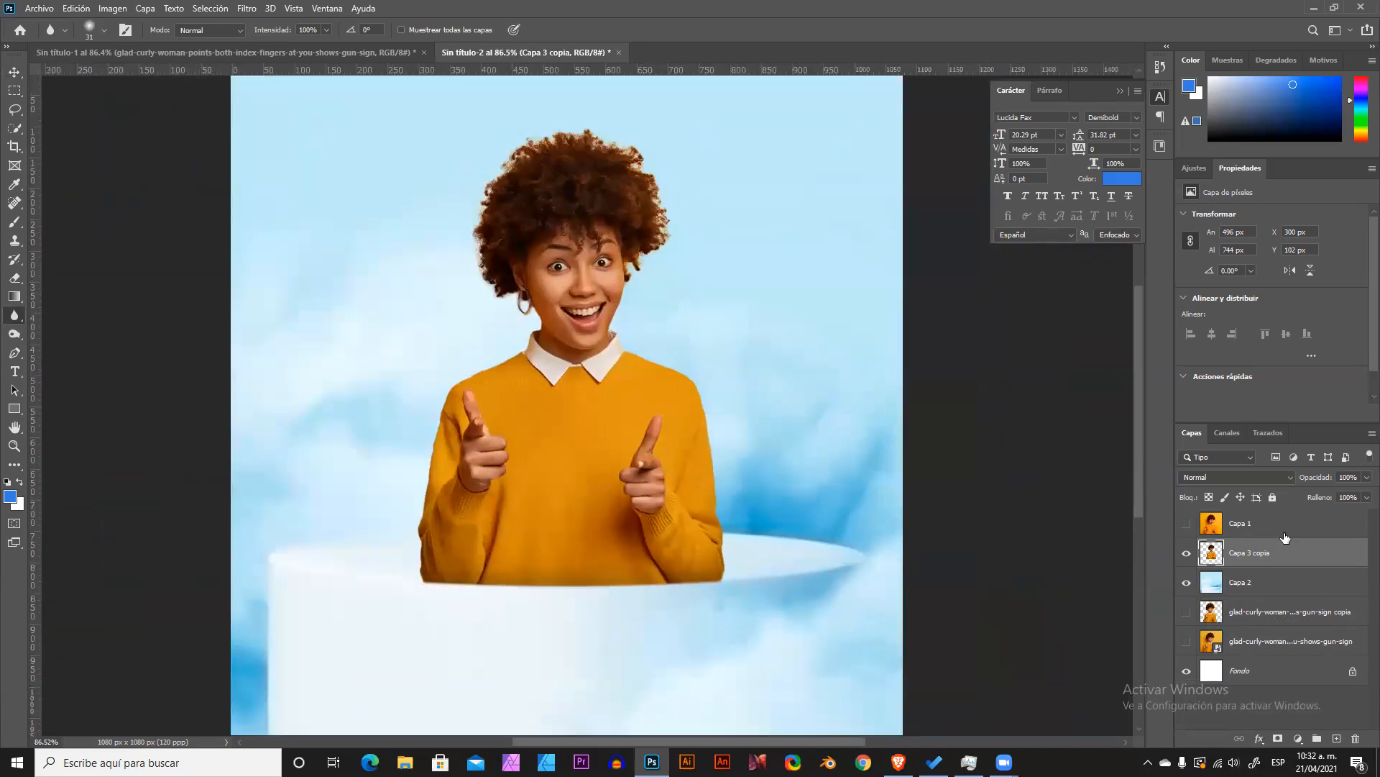
click(1240, 527)
click(1265, 555)
click(1255, 525)
click(1363, 739)
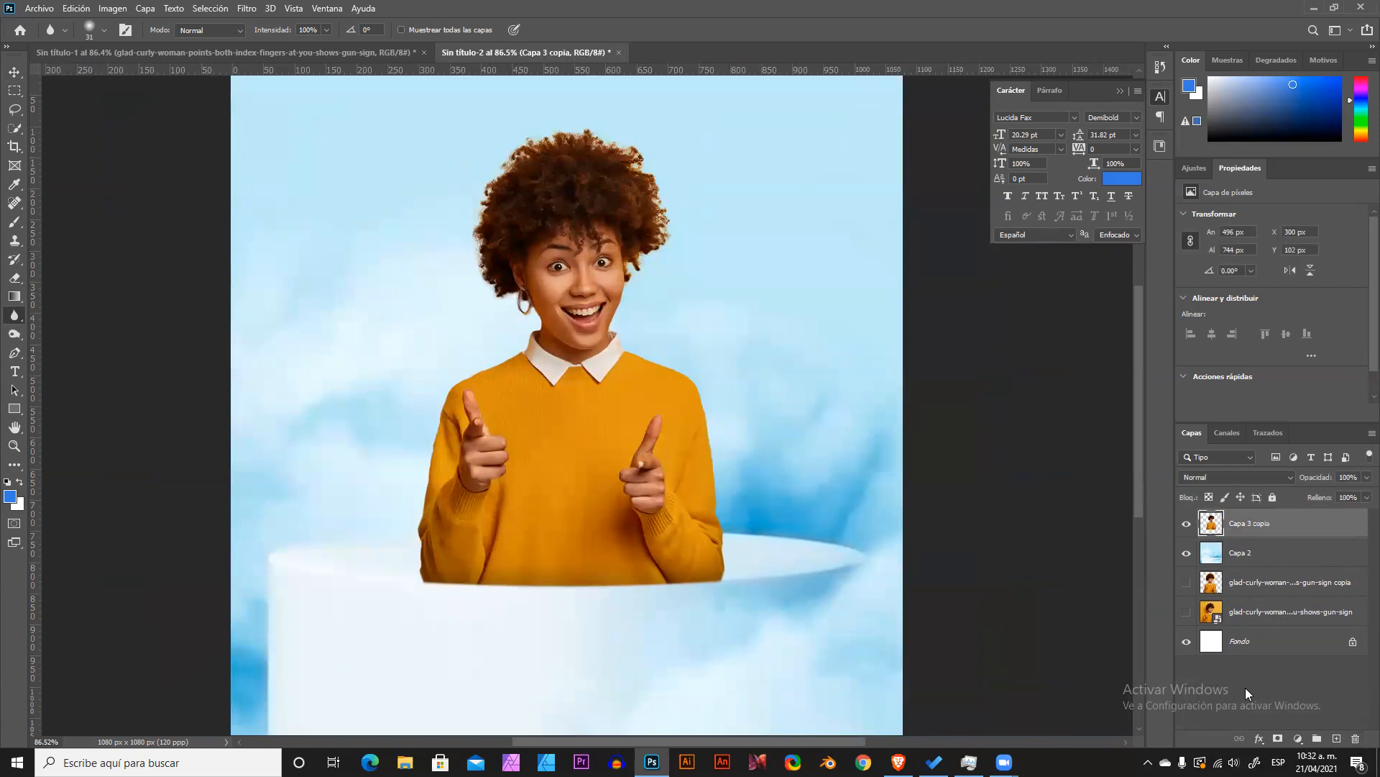
Add a Color Balance adjustment layer above Capa 3 copia and set the midtones to about cyan-red -35, magenta-green +14 and yellow-blue +26.
click(1300, 740)
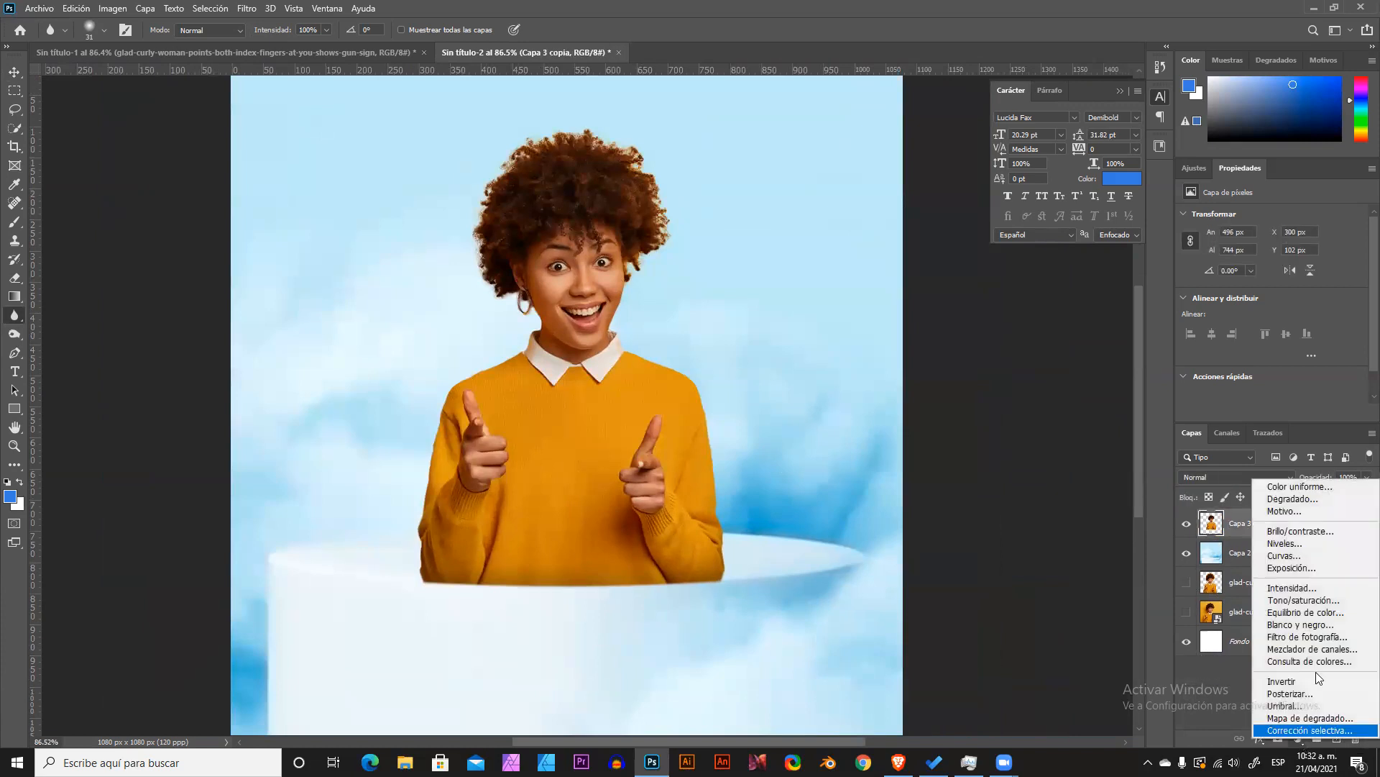
click(1308, 616)
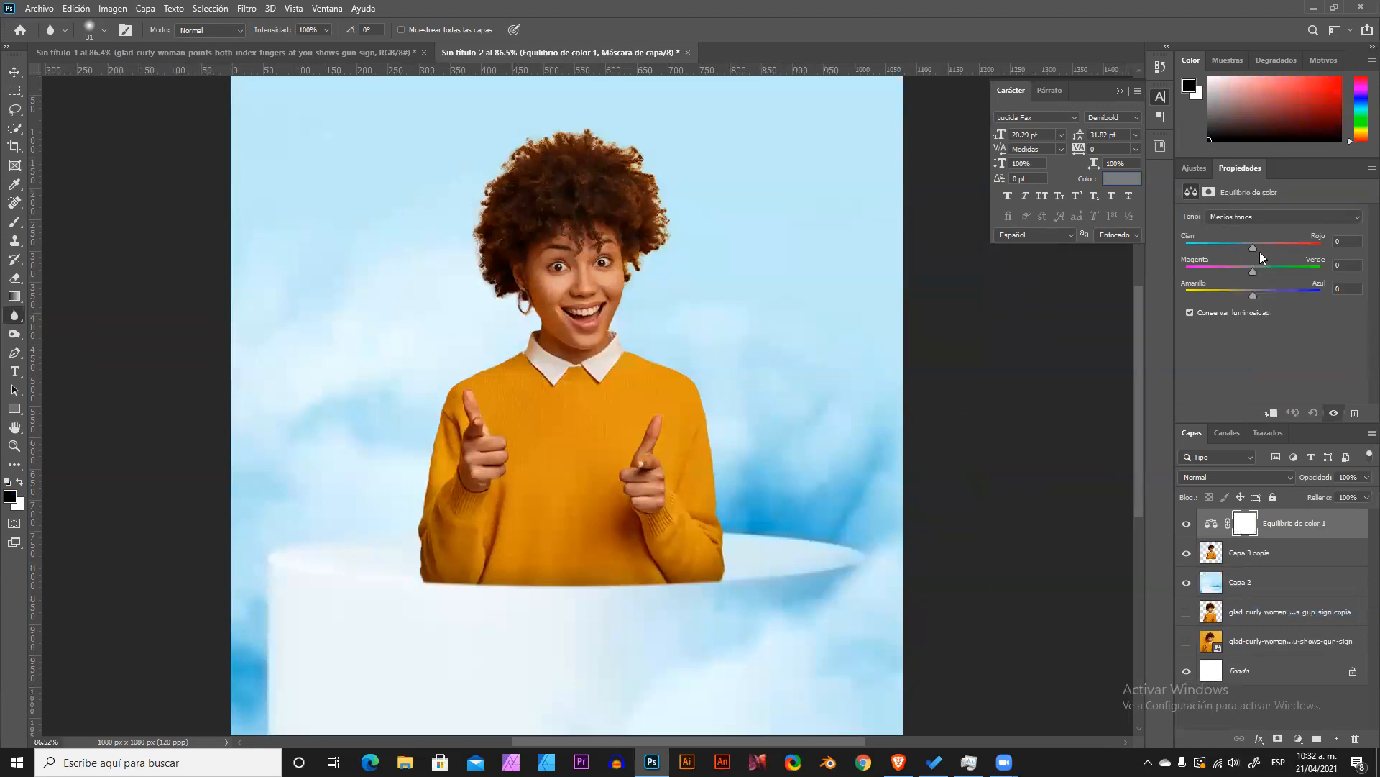
drag(1253, 248, 1227, 250)
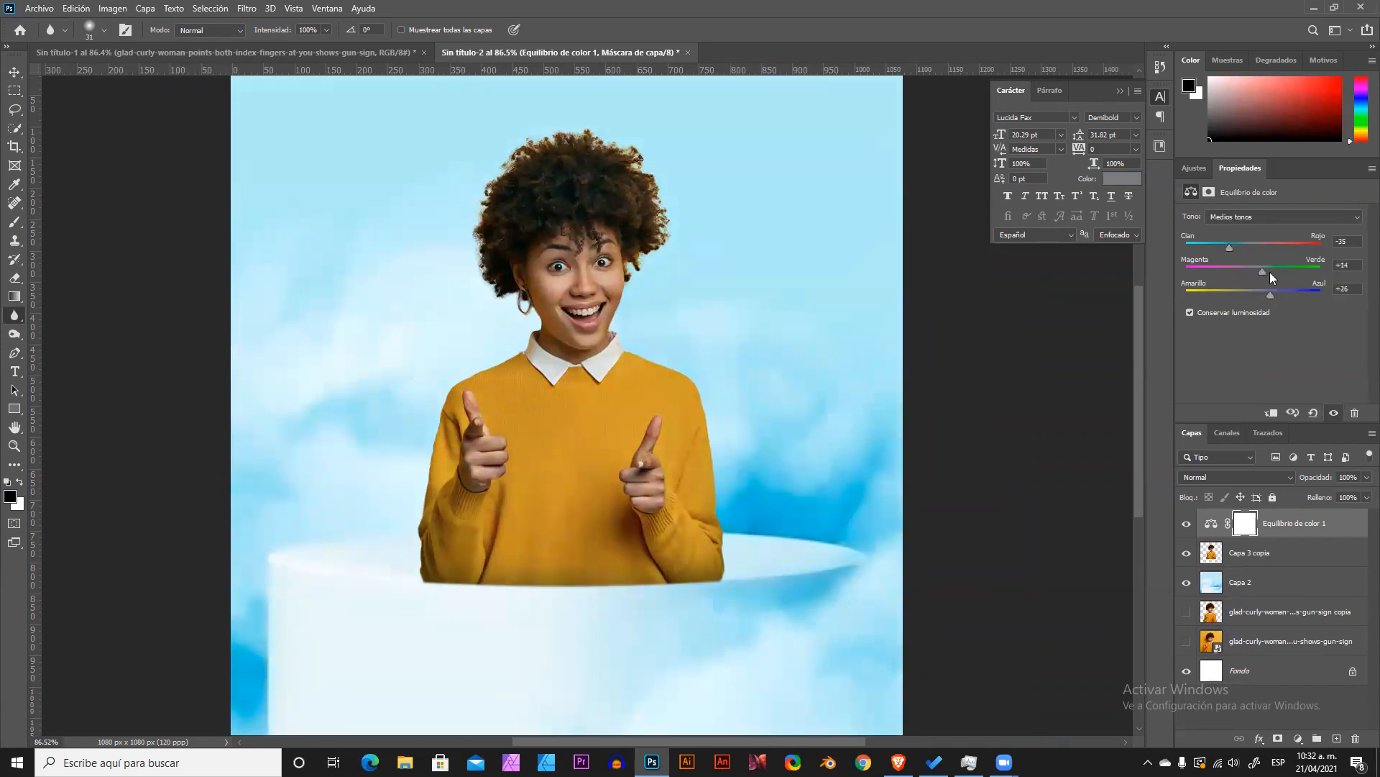
Set the Color Balance shadows to about cyan-red -19 and yellow-blue +11.
click(1244, 213)
click(1237, 229)
mouse_move(1253, 293)
mouse_down()
mouse_move(1271, 293)
mouse_move(1259, 299)
mouse_up()
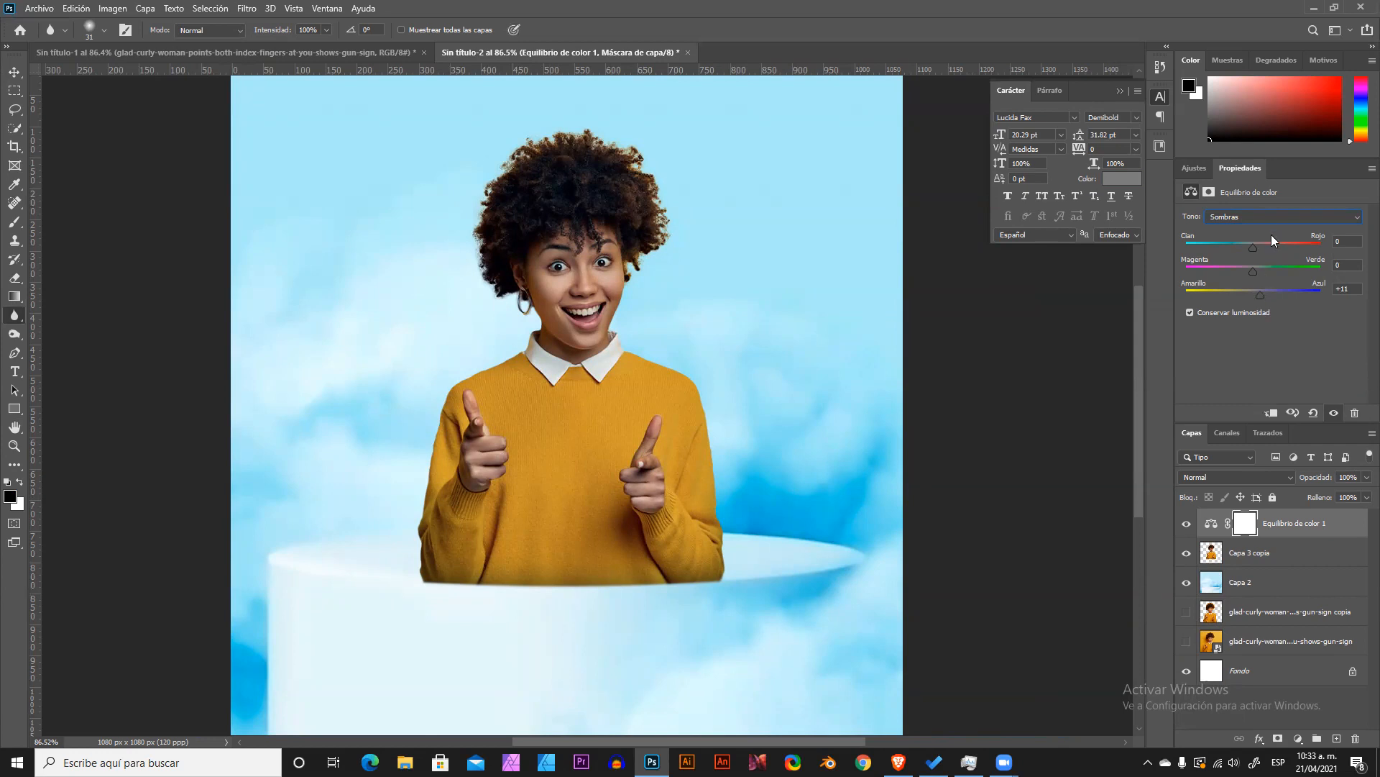
drag(1244, 249, 1247, 251)
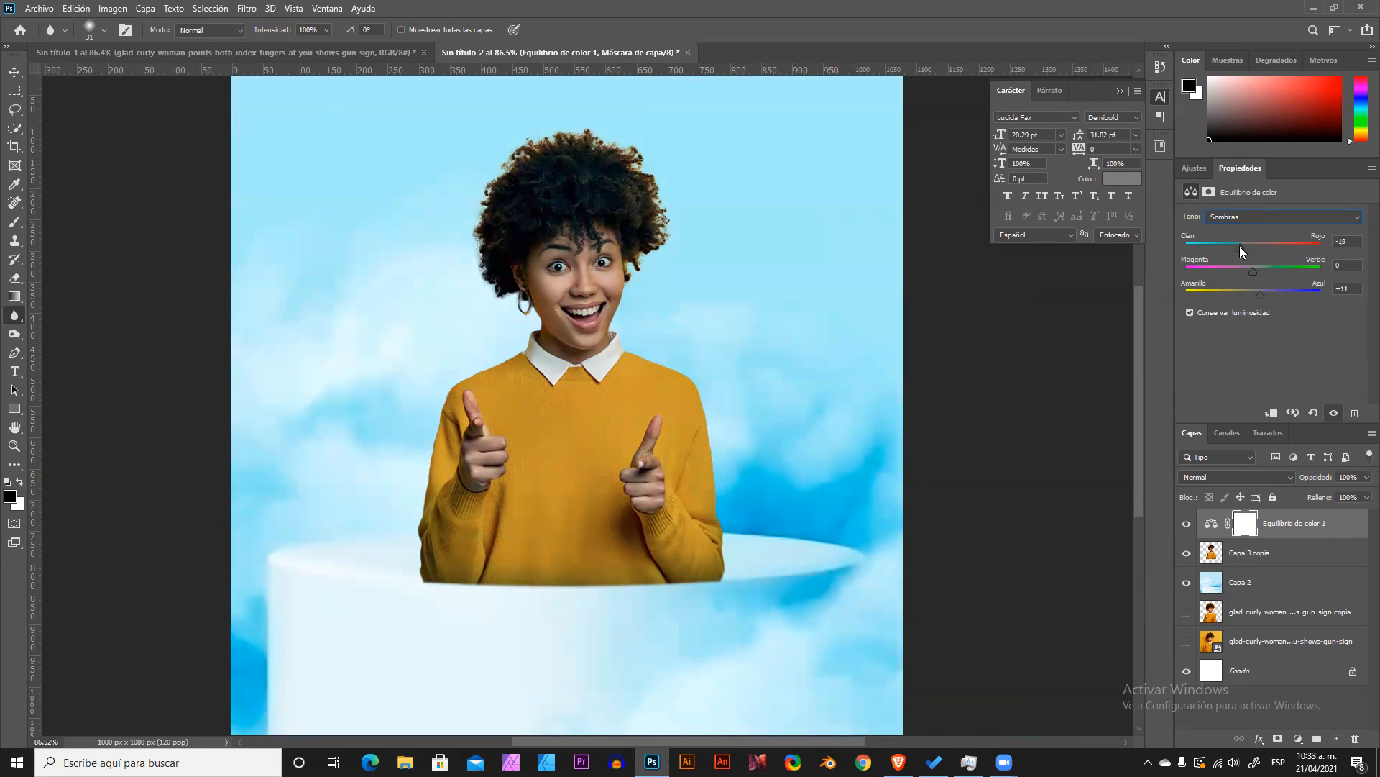
Set the Color Balance highlights to cyan-red -6, and switch to the Move tool with the whole canvas fitted in view.
click(1256, 217)
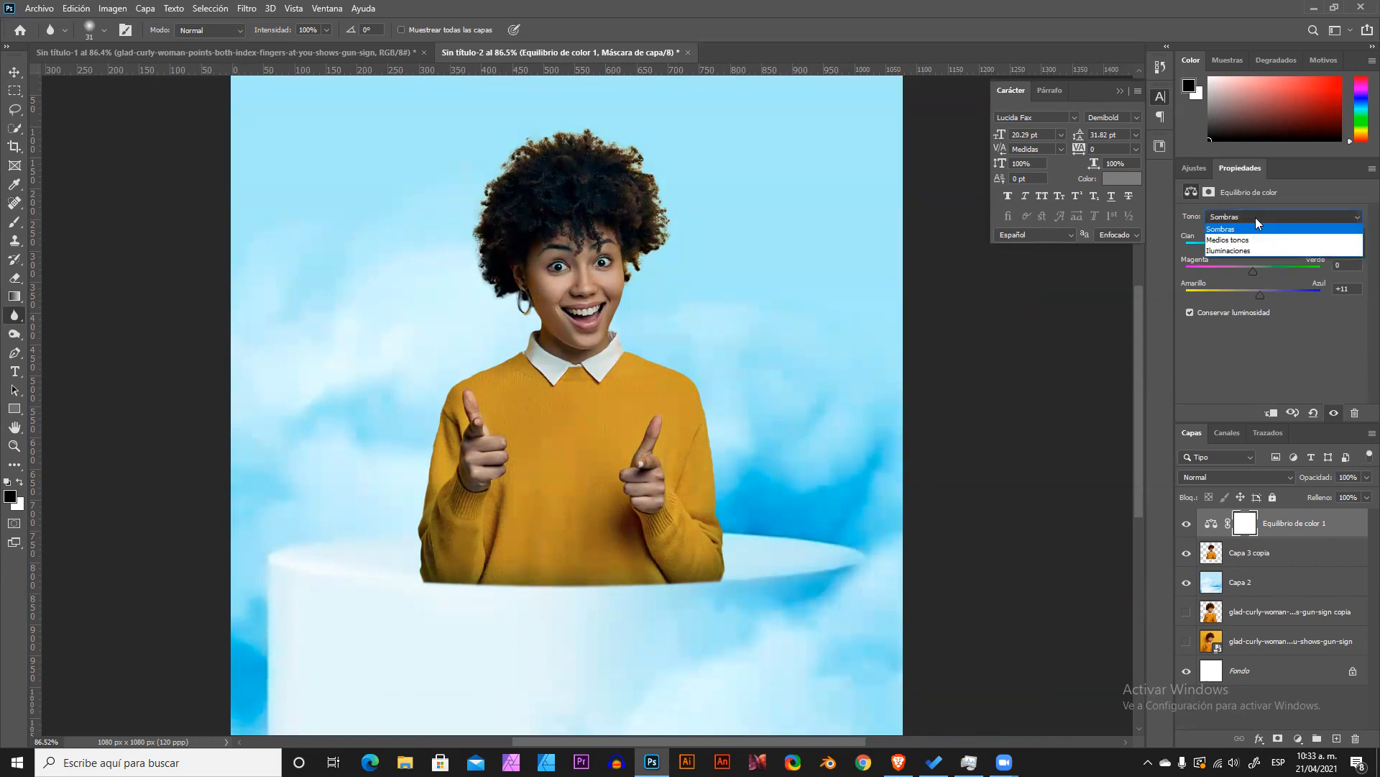
click(1233, 251)
mouse_move(1249, 245)
mouse_down()
mouse_move(1269, 244)
mouse_move(1249, 244)
mouse_up()
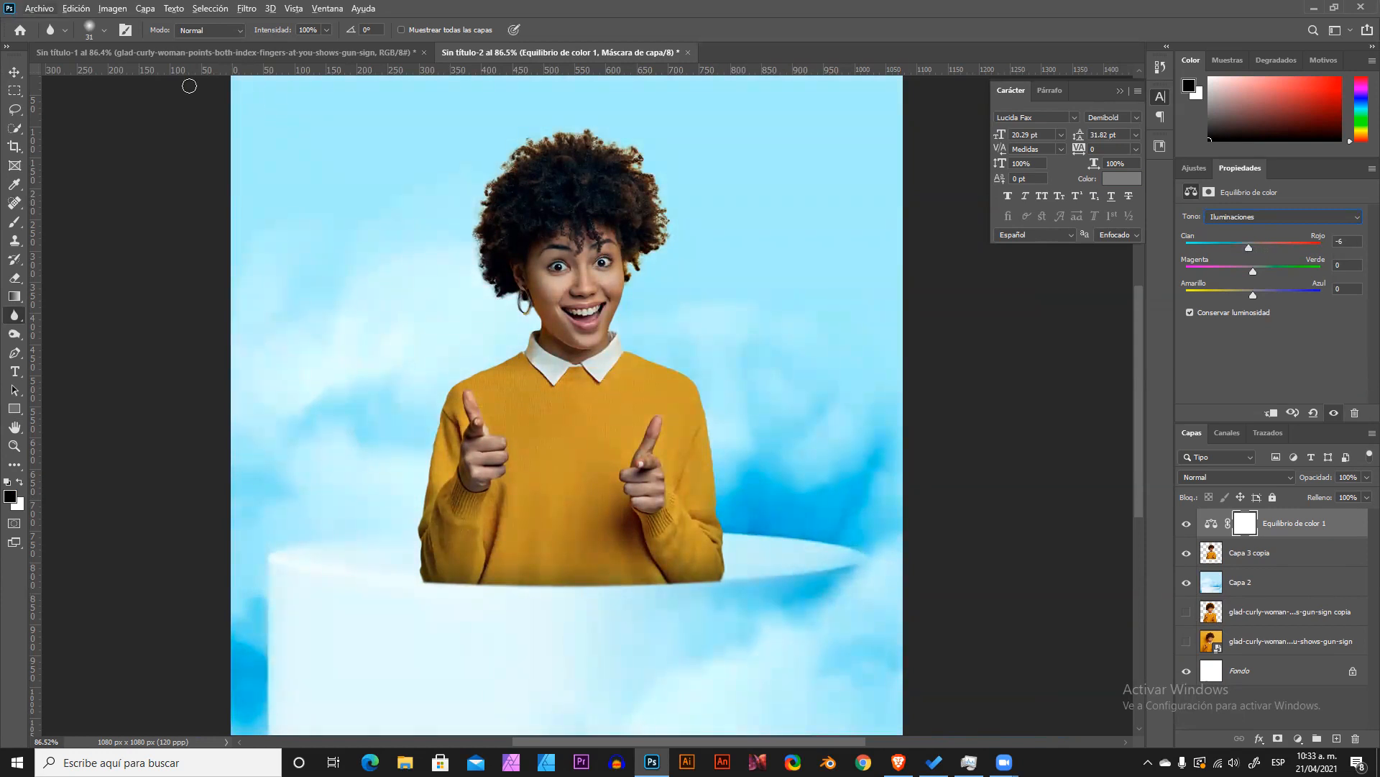
click(15, 72)
key(ctrl+0)
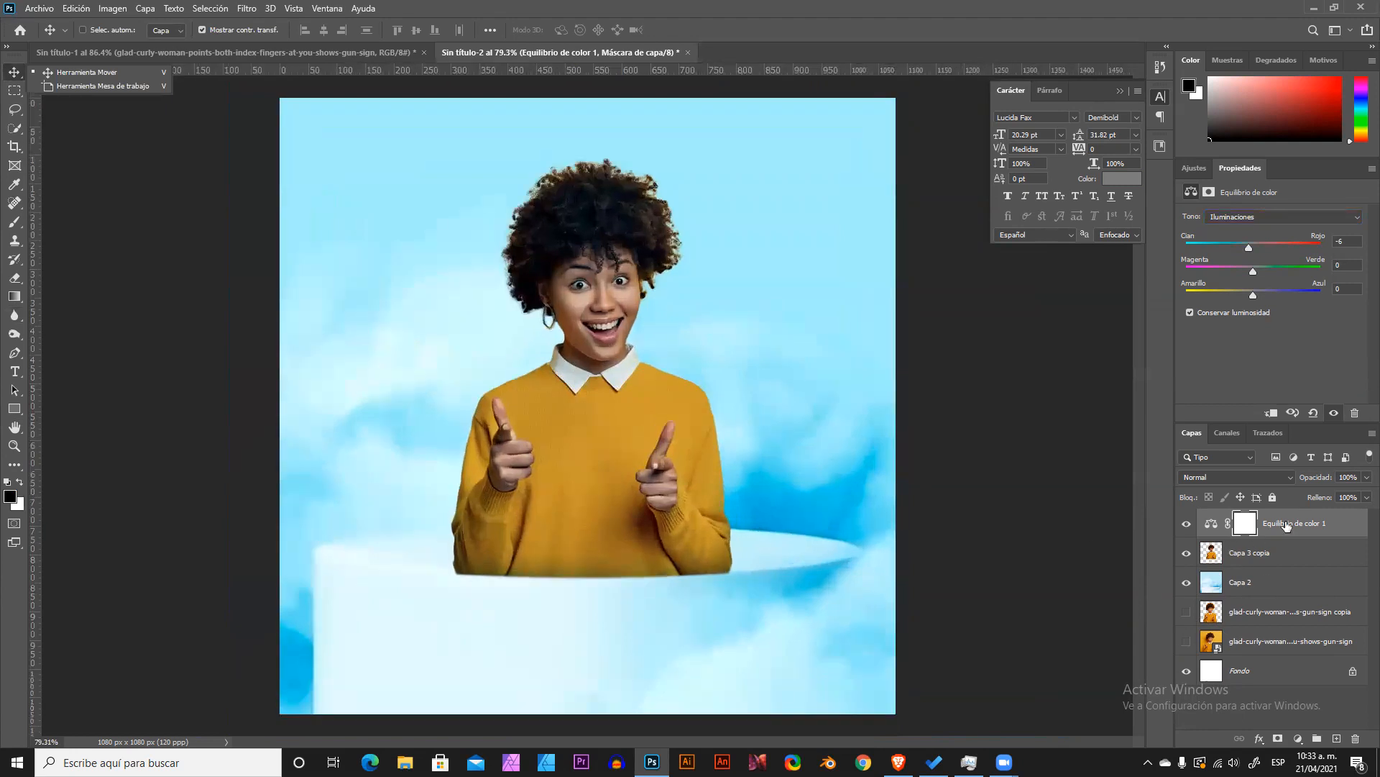
Add Brightness/Contrast and Curves adjustment layers above the Color Balance layer, then hide Curvas 1 and select Brillo/contraste 1.
click(1302, 739)
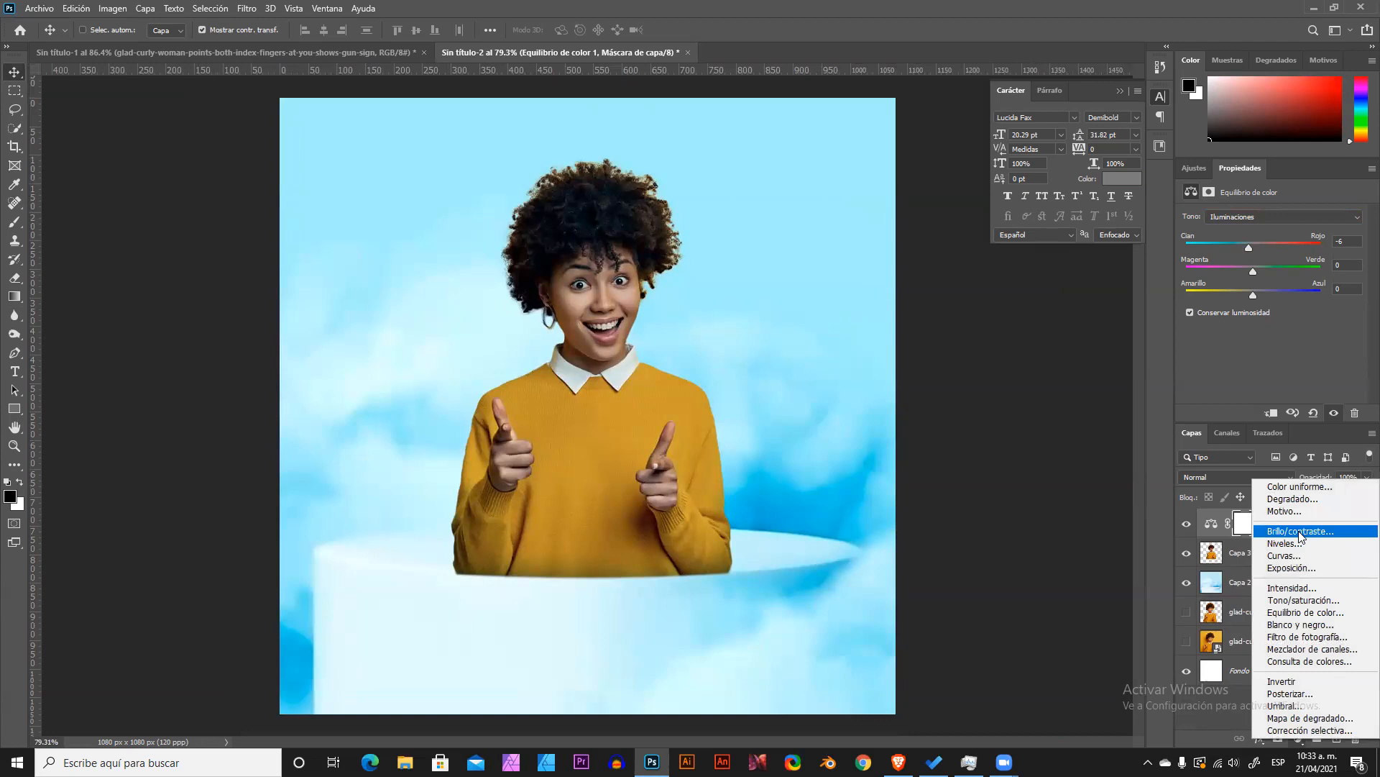
click(1301, 532)
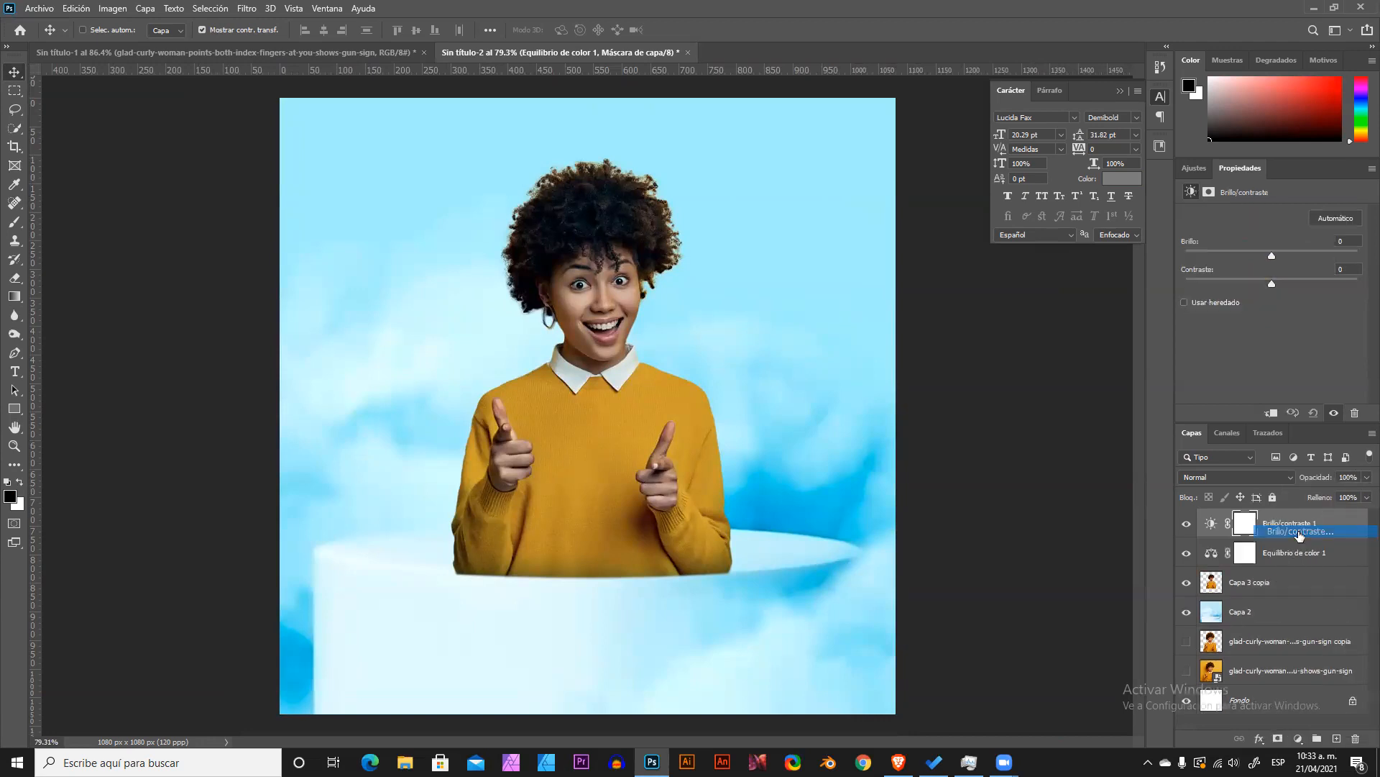
click(1297, 739)
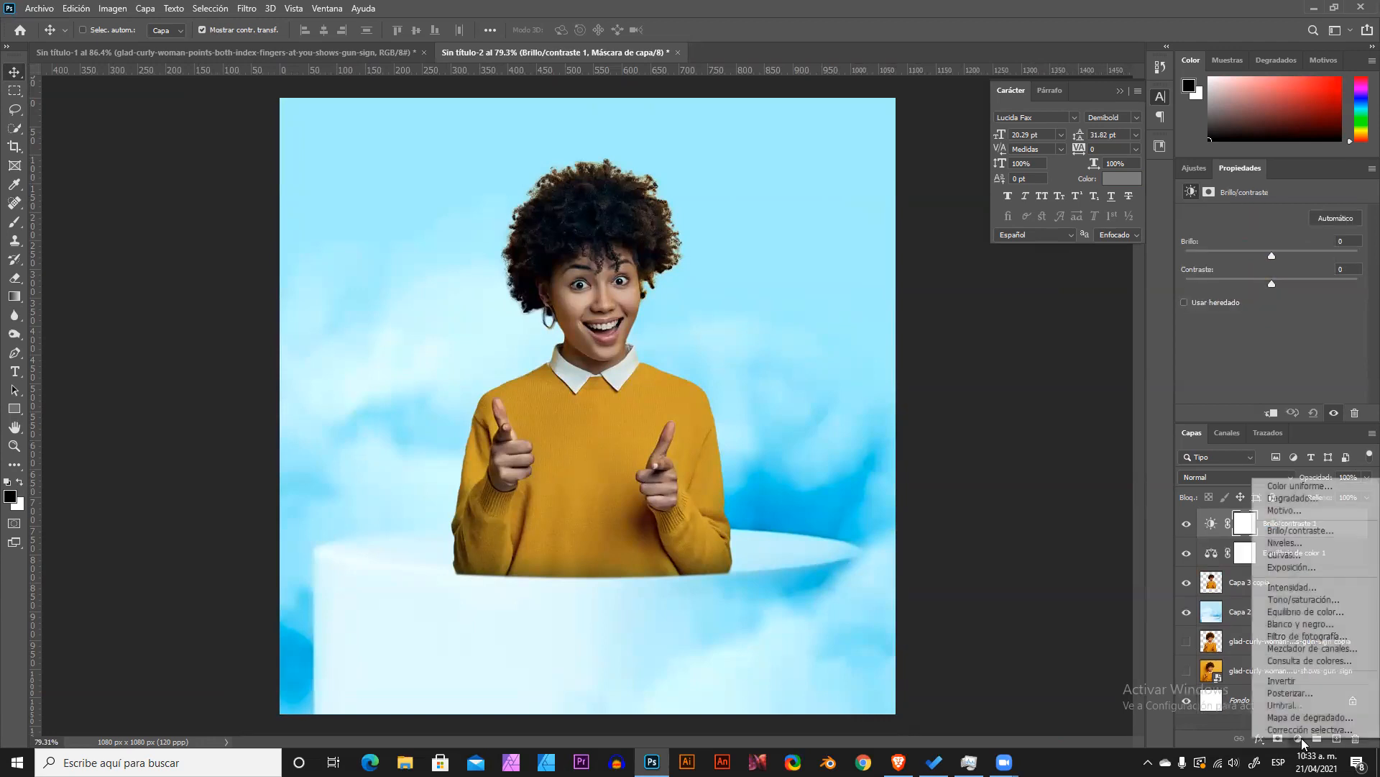
click(1283, 555)
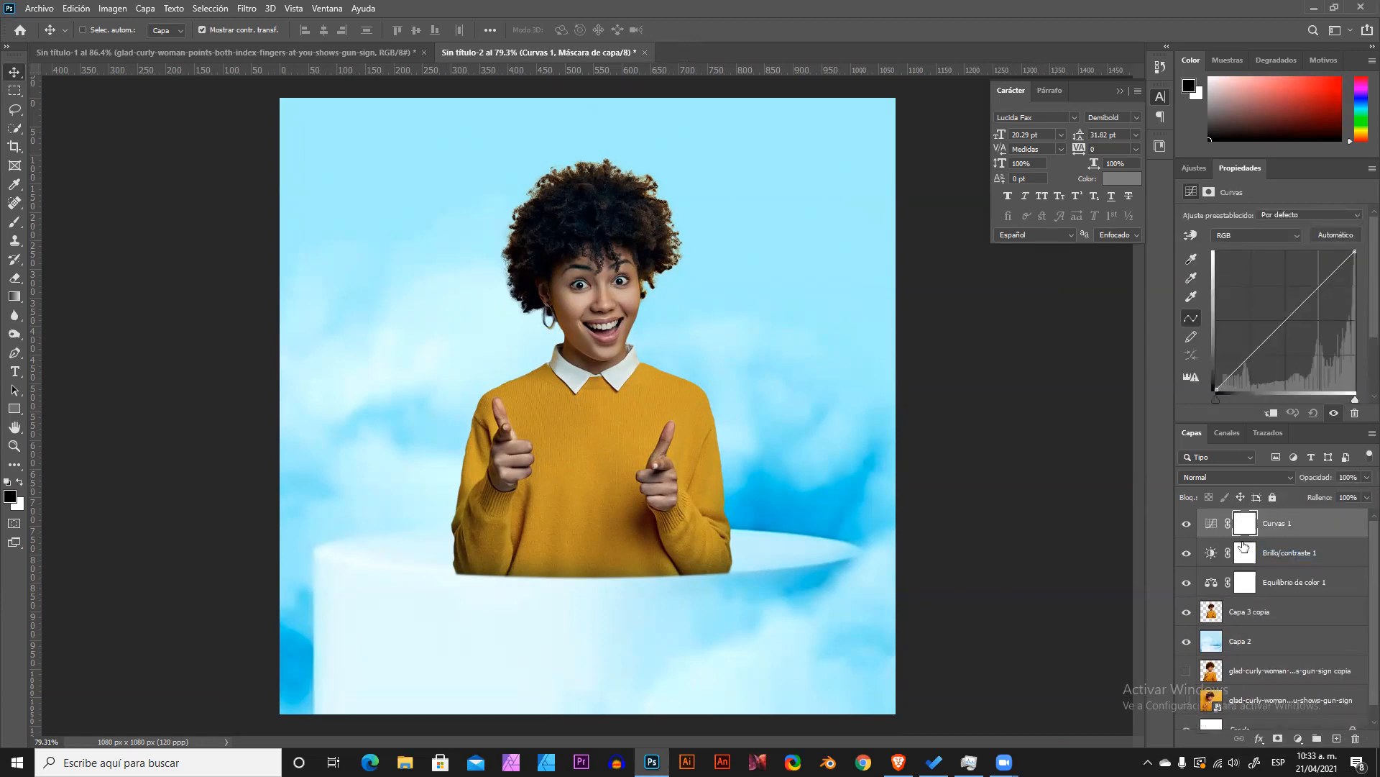
click(1187, 524)
click(1240, 552)
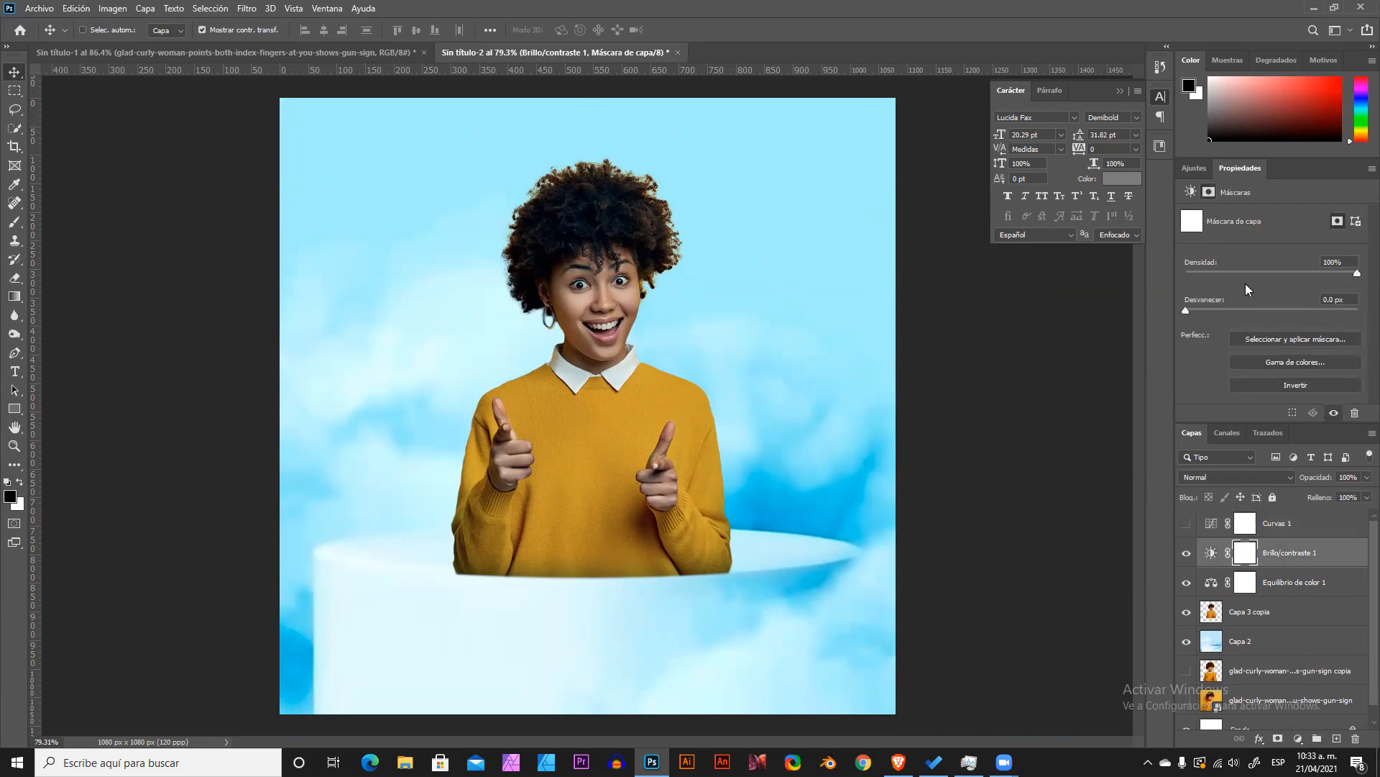
double_click(1244, 558)
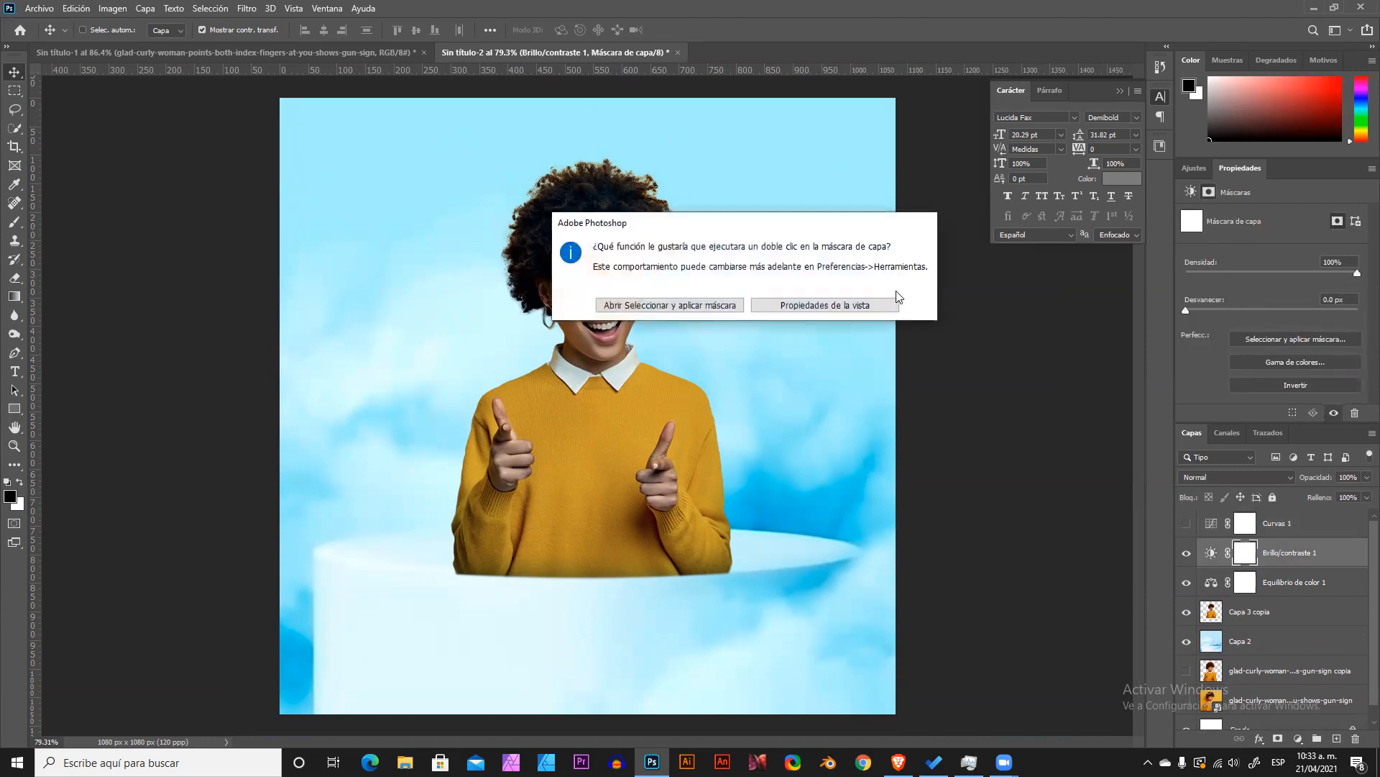
click(712, 305)
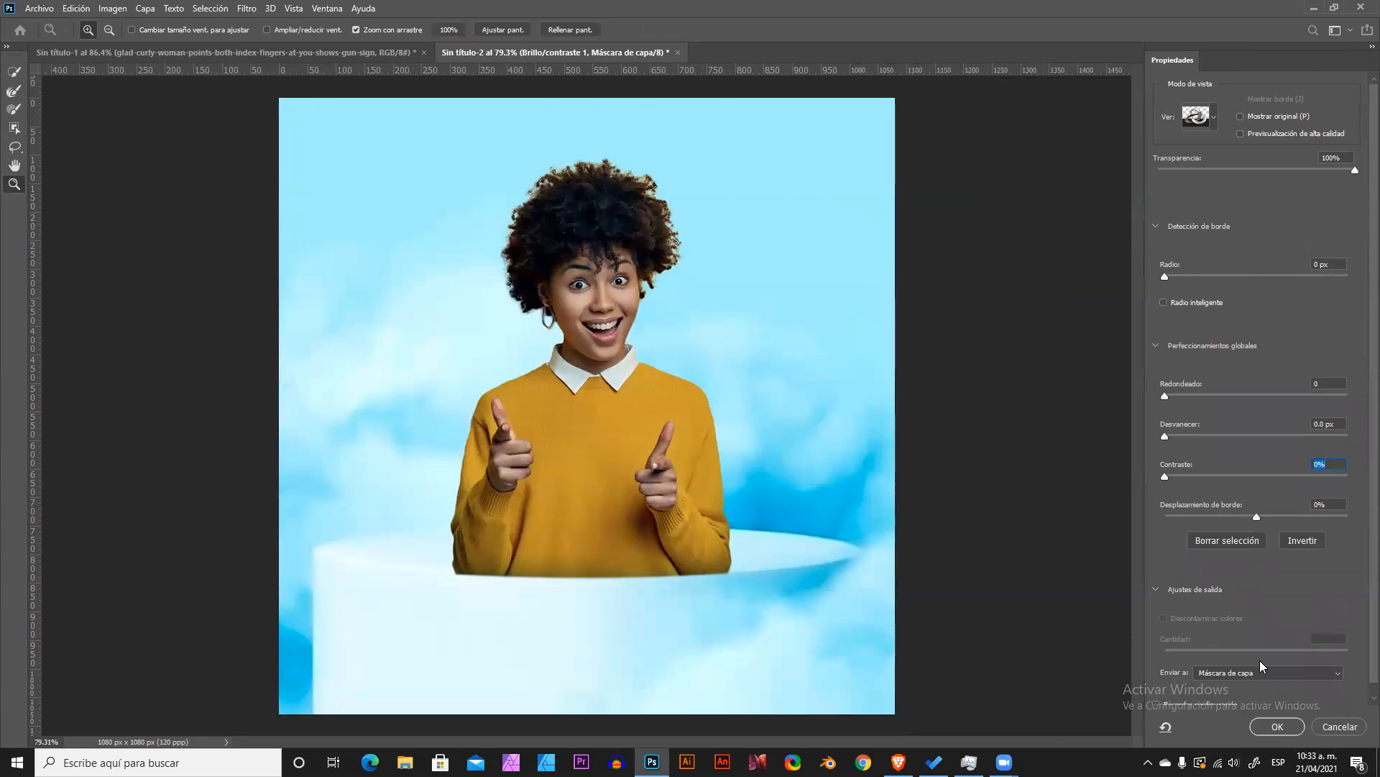
click(1342, 723)
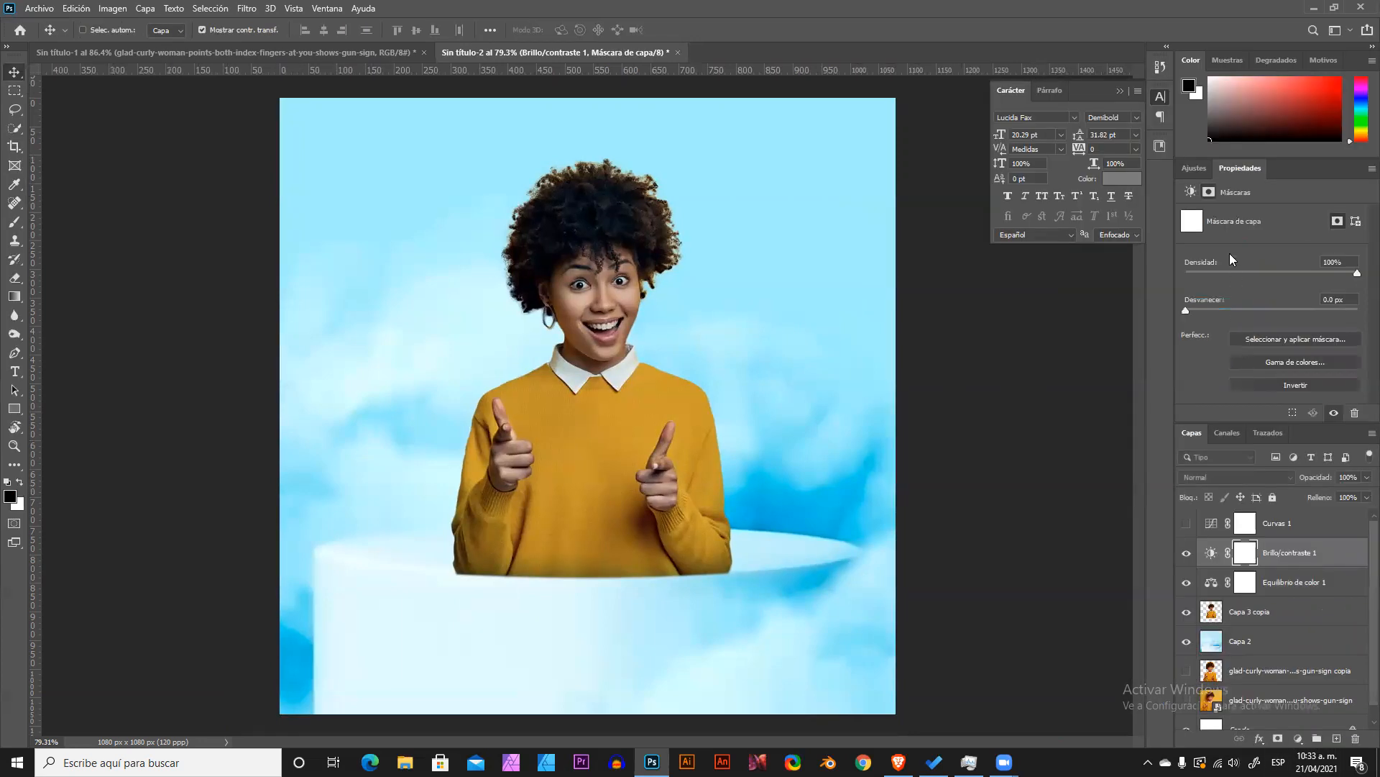
Set the Brillo/contraste 1 adjustment to brightness -26 and contrast 20.
click(1190, 194)
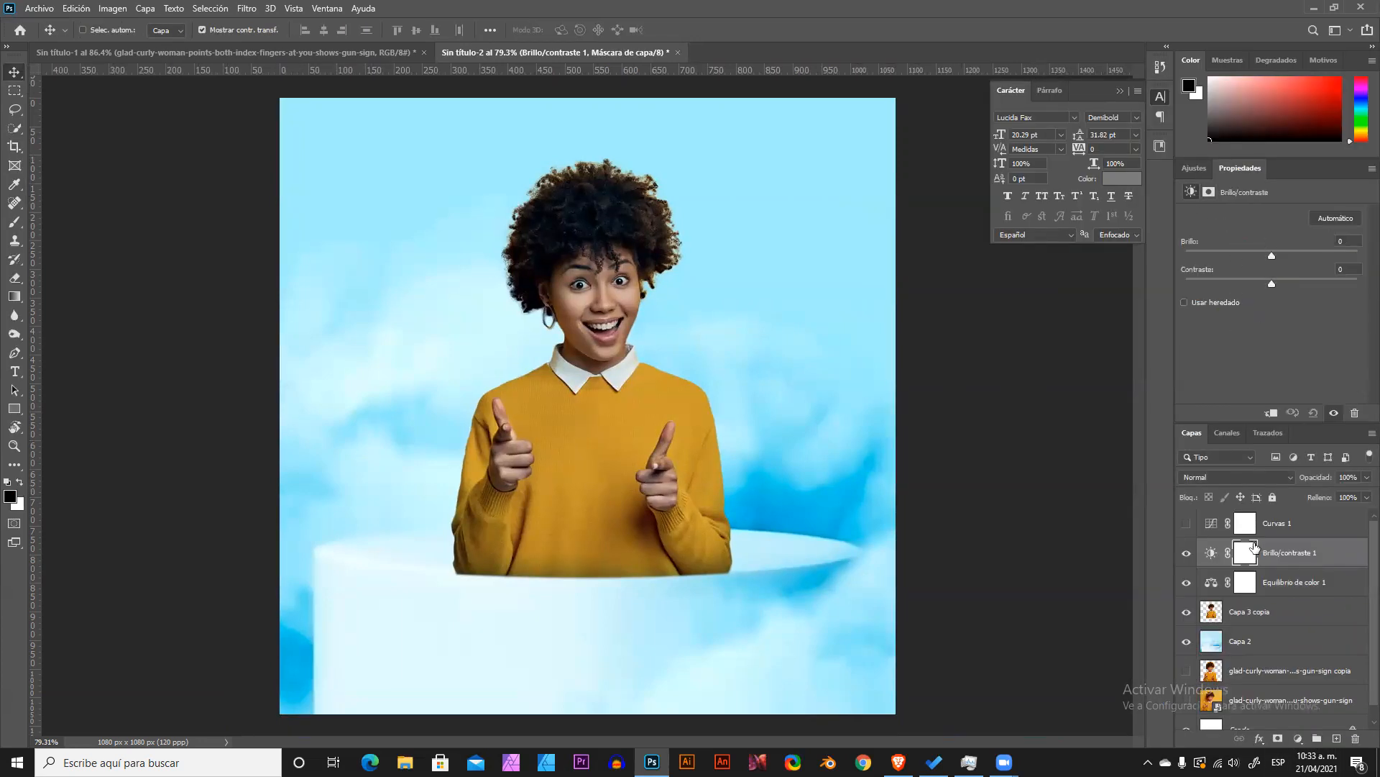
drag(1278, 255, 1305, 288)
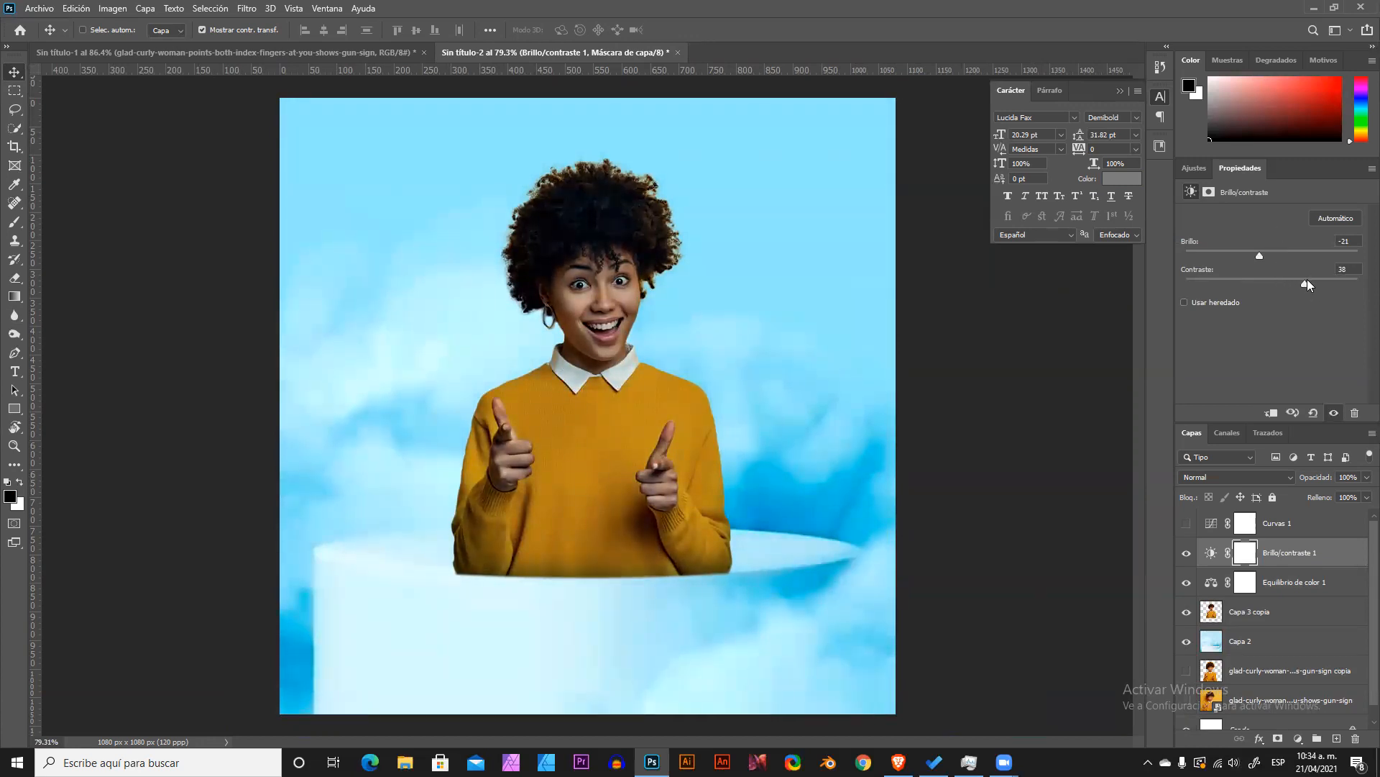
click(1315, 220)
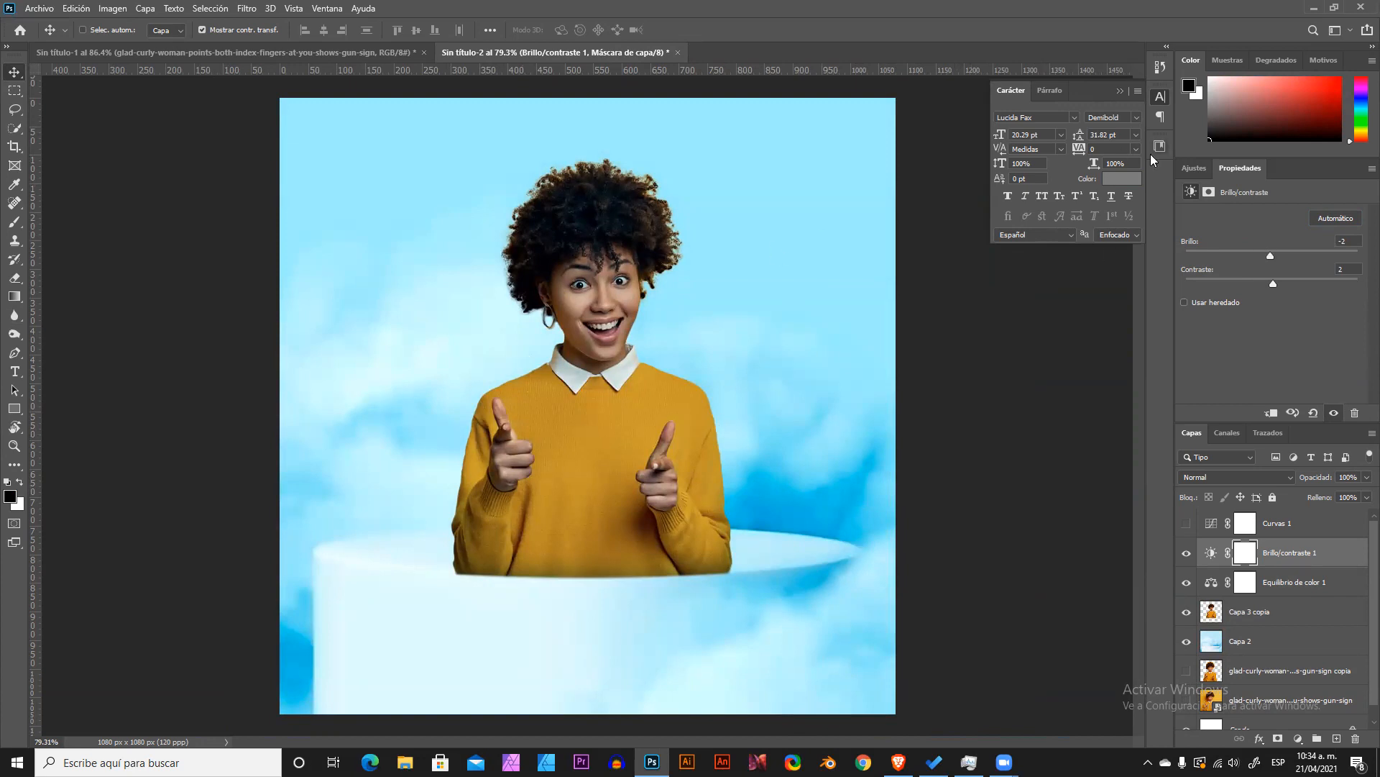
drag(1268, 258, 1288, 288)
scroll(658, 503, down, 3)
scroll(661, 463, up, 3)
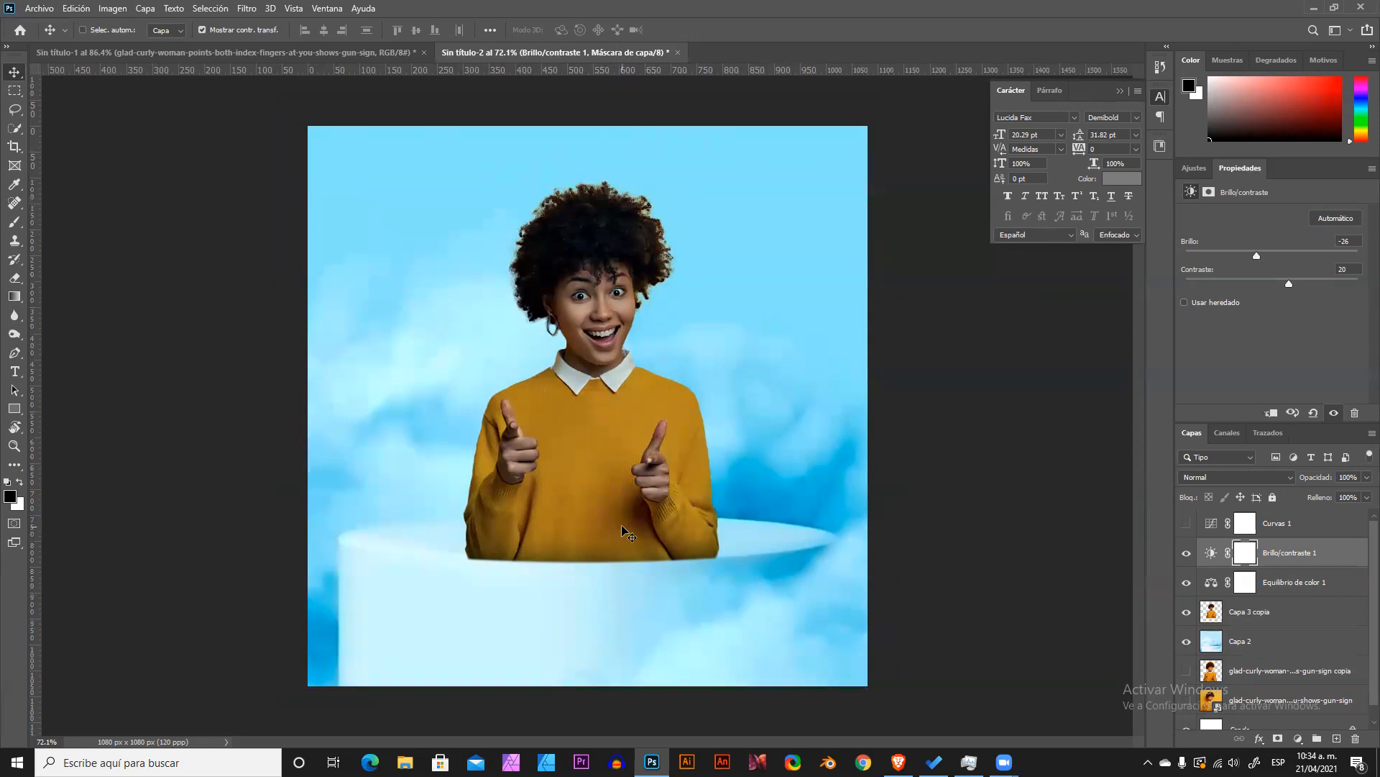
Hide the Brillo/contraste 1 layer, then show and select Curvas 1.
click(1187, 554)
click(1186, 524)
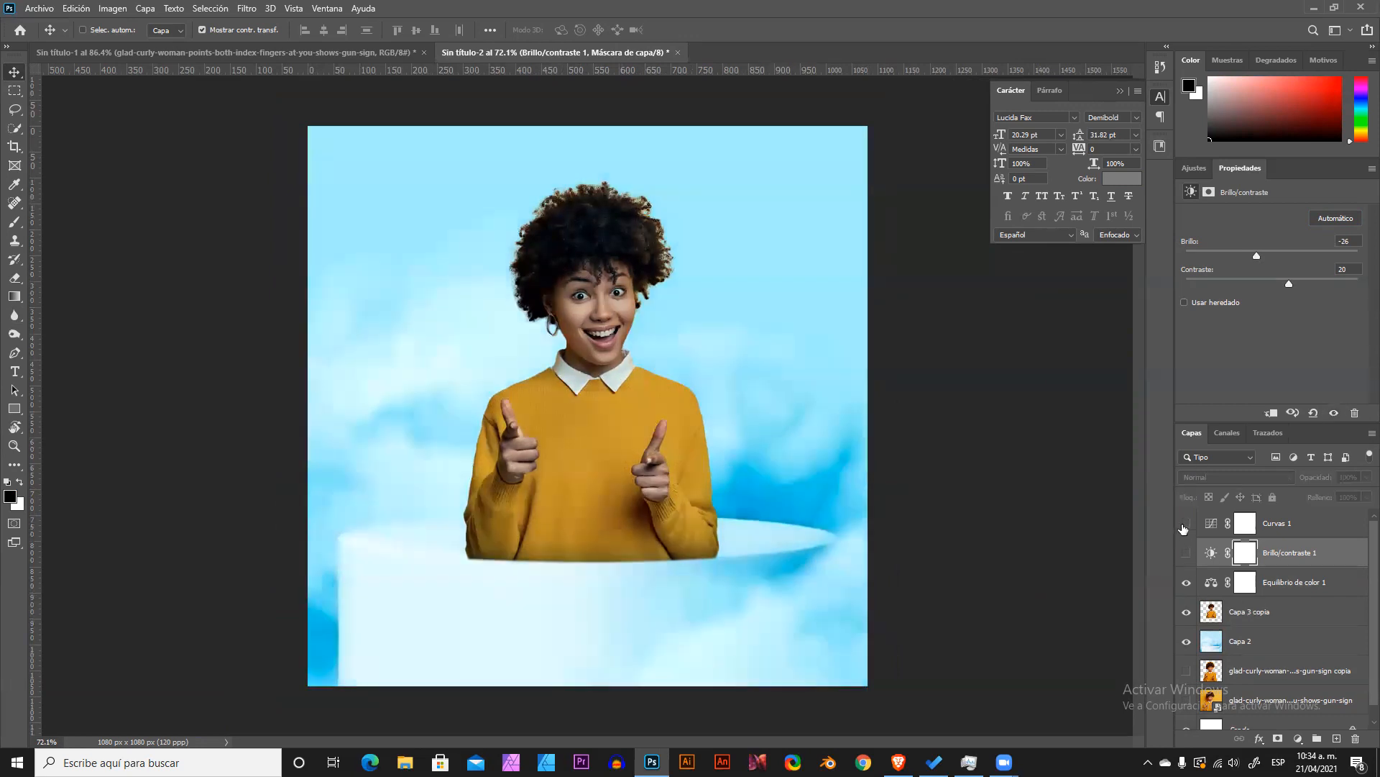
click(1245, 522)
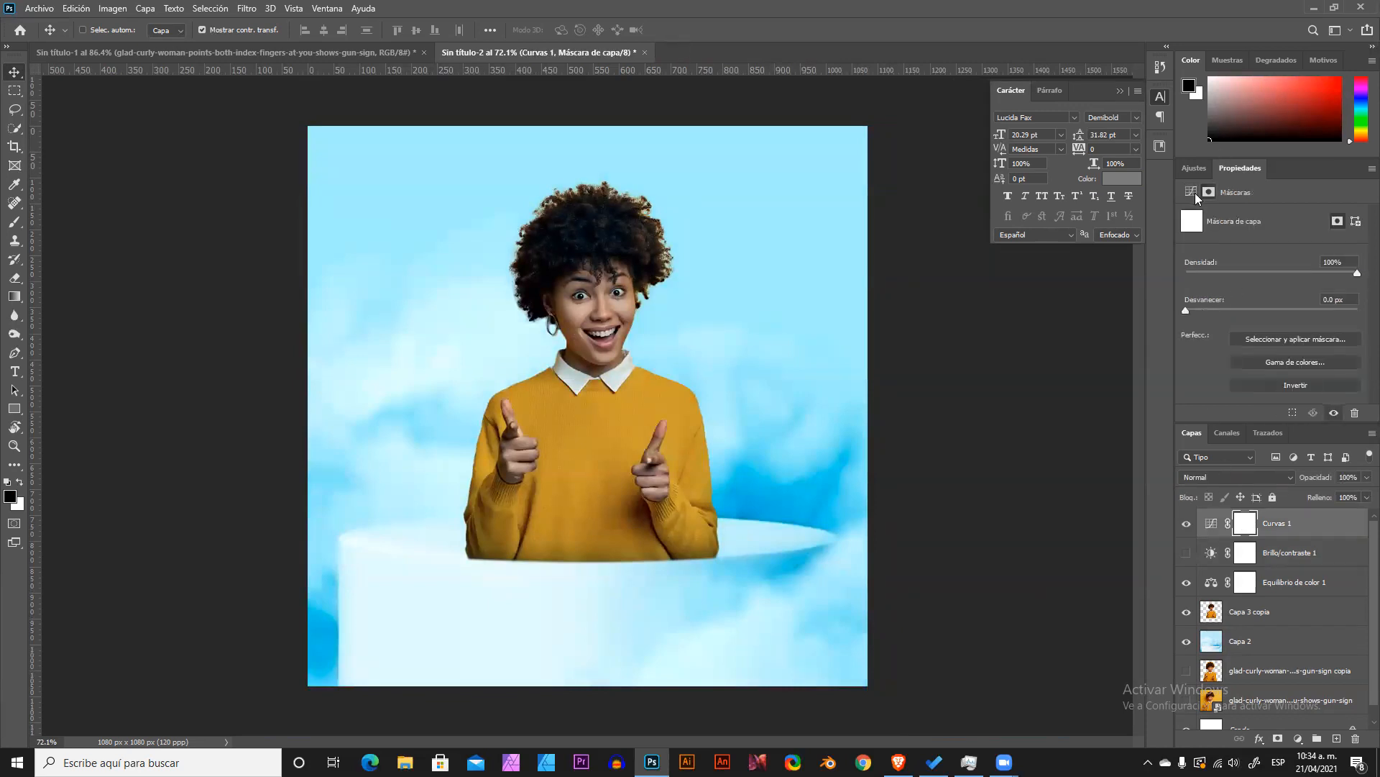
Reshape the RGB curve of Curvas 1 by raising the upper midtones, anchoring two shadow points near the diagonal and adding a highlight point.
click(1191, 192)
drag(1327, 281, 1312, 279)
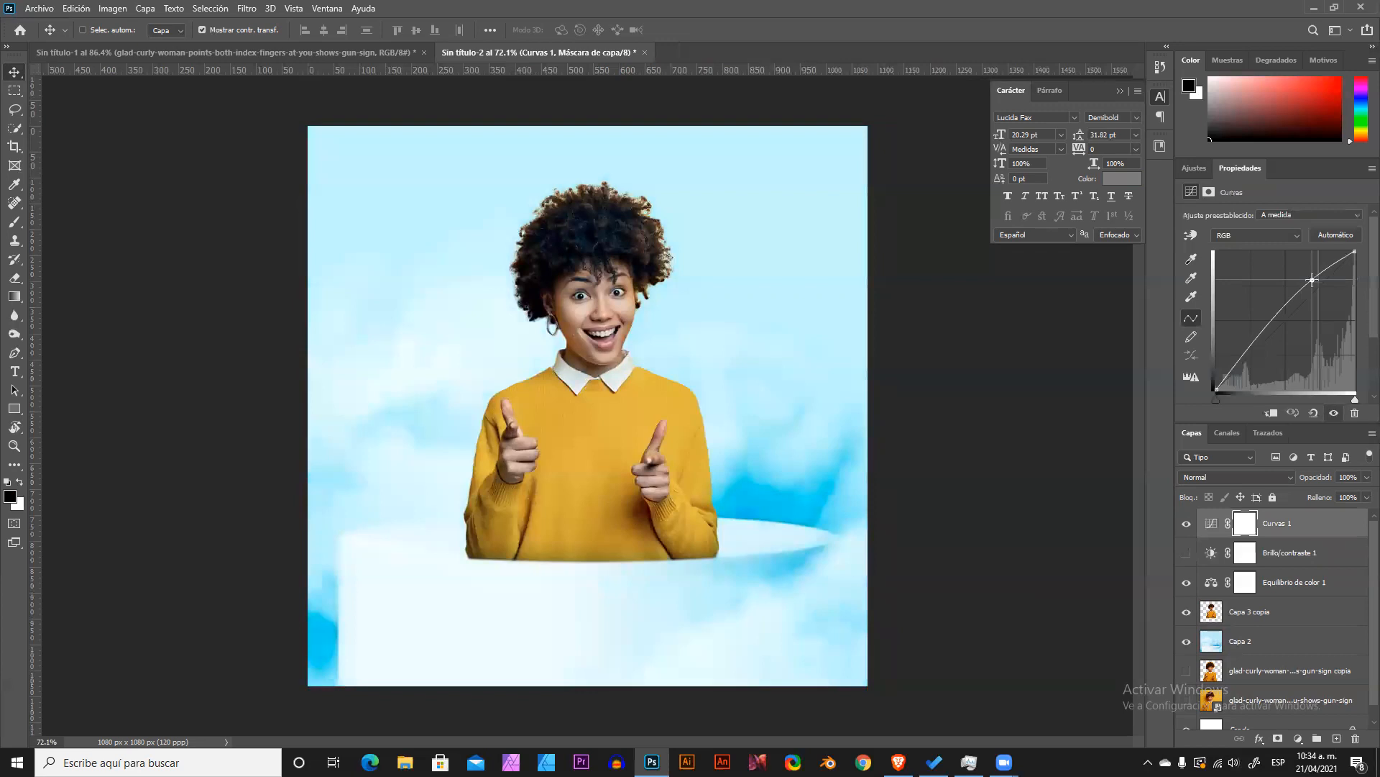
drag(1263, 339, 1226, 378)
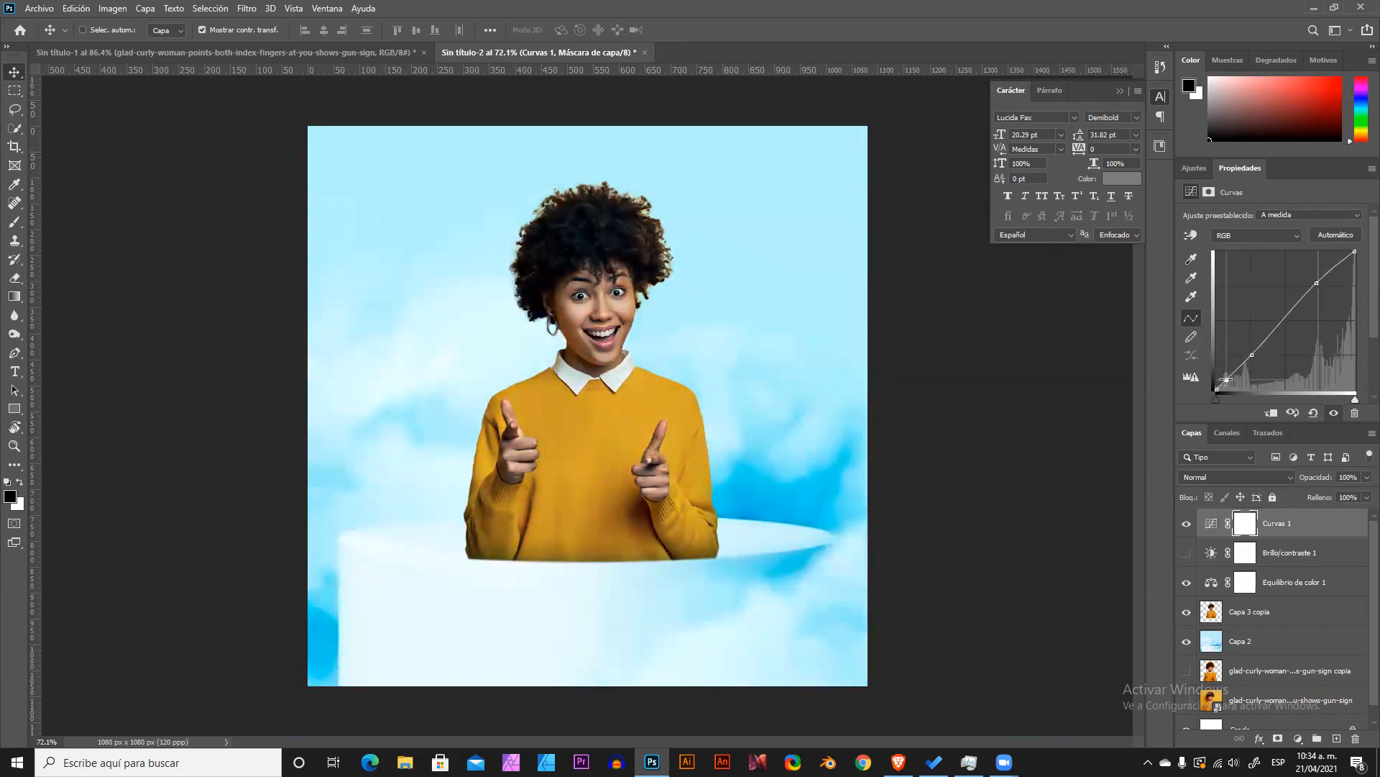
drag(1354, 252, 1340, 269)
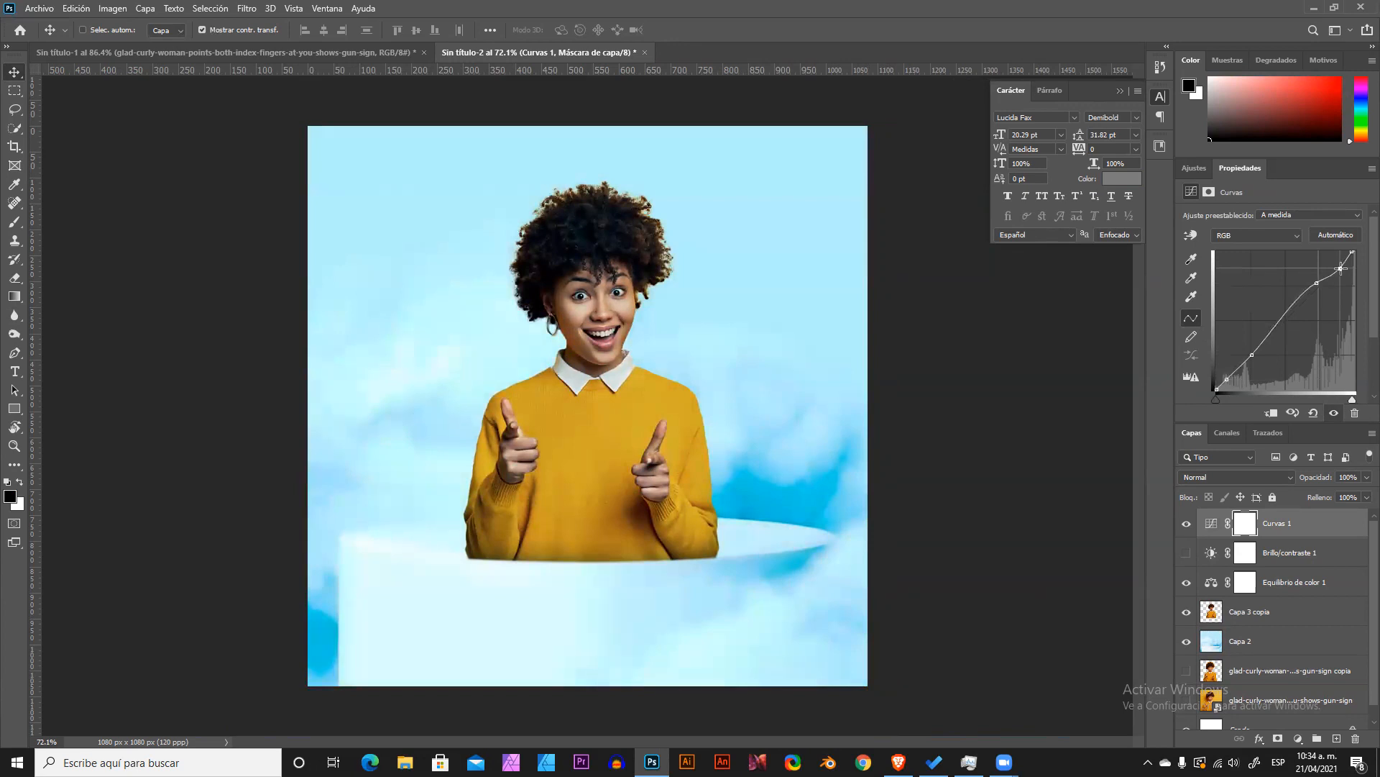
scroll(934, 453, down, 1)
scroll(833, 438, up, 2)
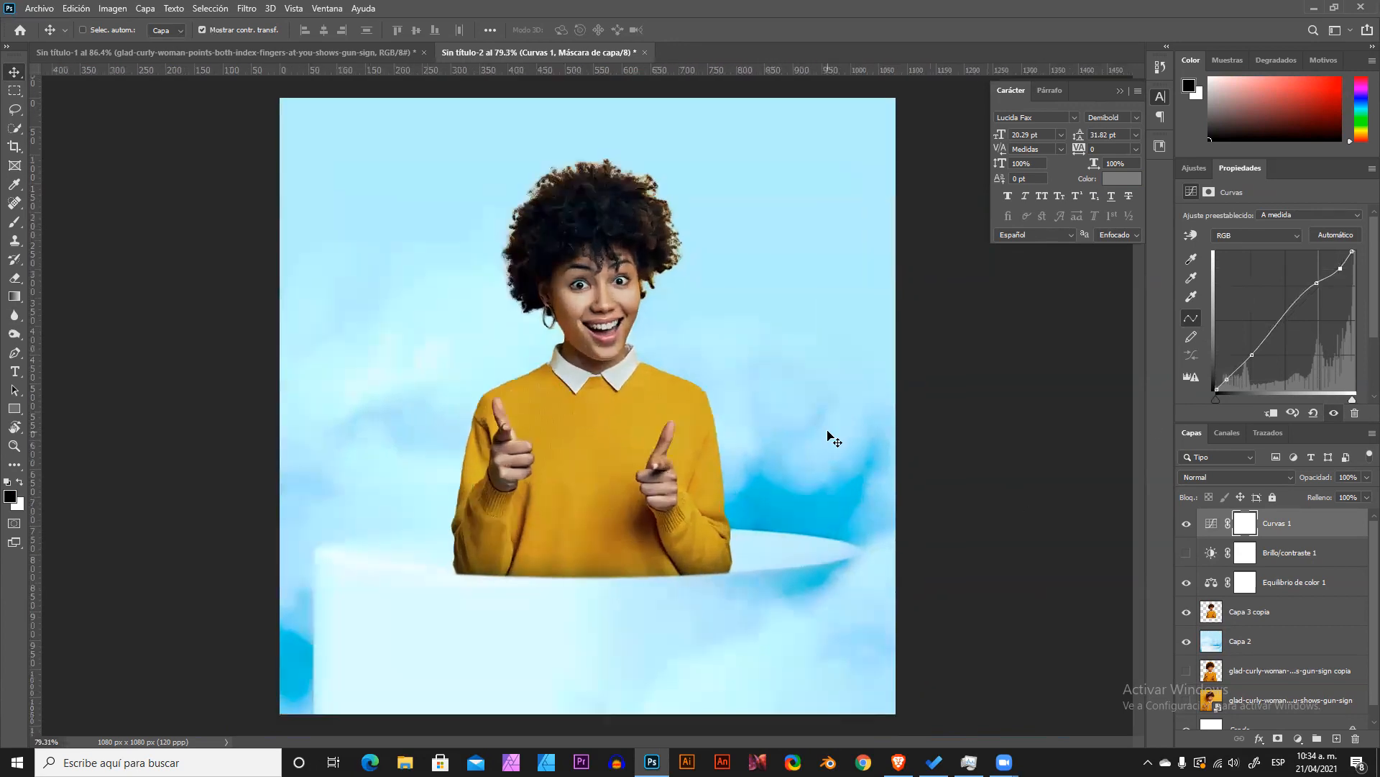
Compare the image under Brillo/contraste 1 alone and under Curvas 1 alone, and inspect the woman up close.
click(1187, 524)
click(1188, 553)
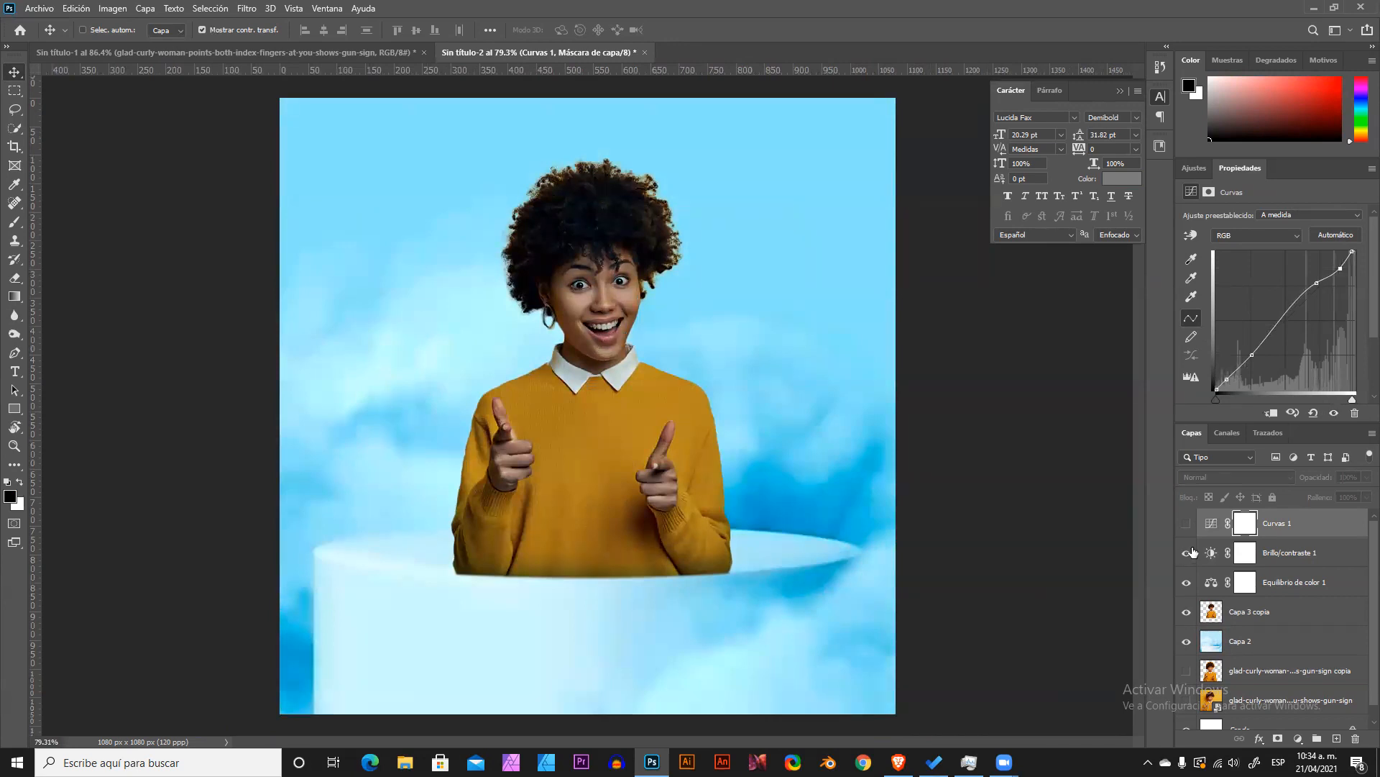
click(1187, 553)
click(1186, 523)
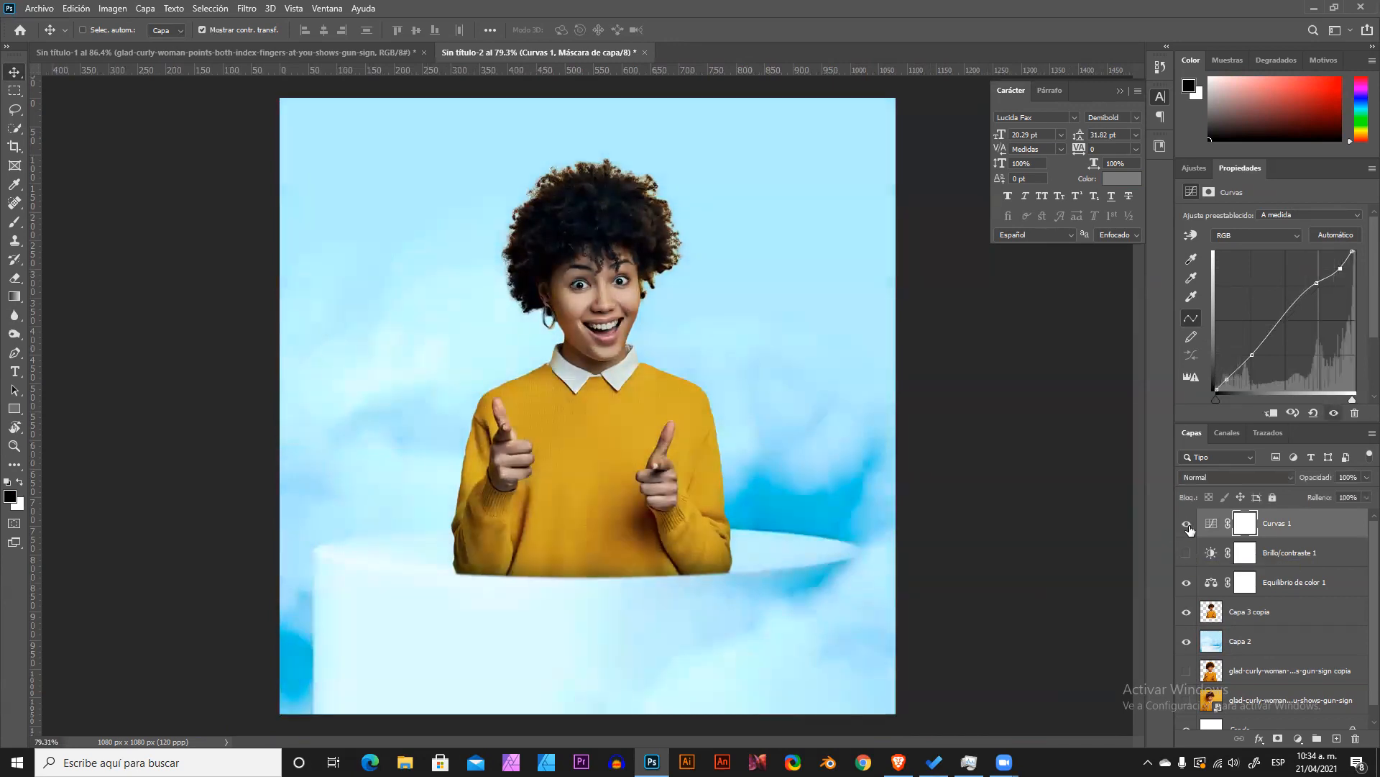
scroll(596, 377, up, 3)
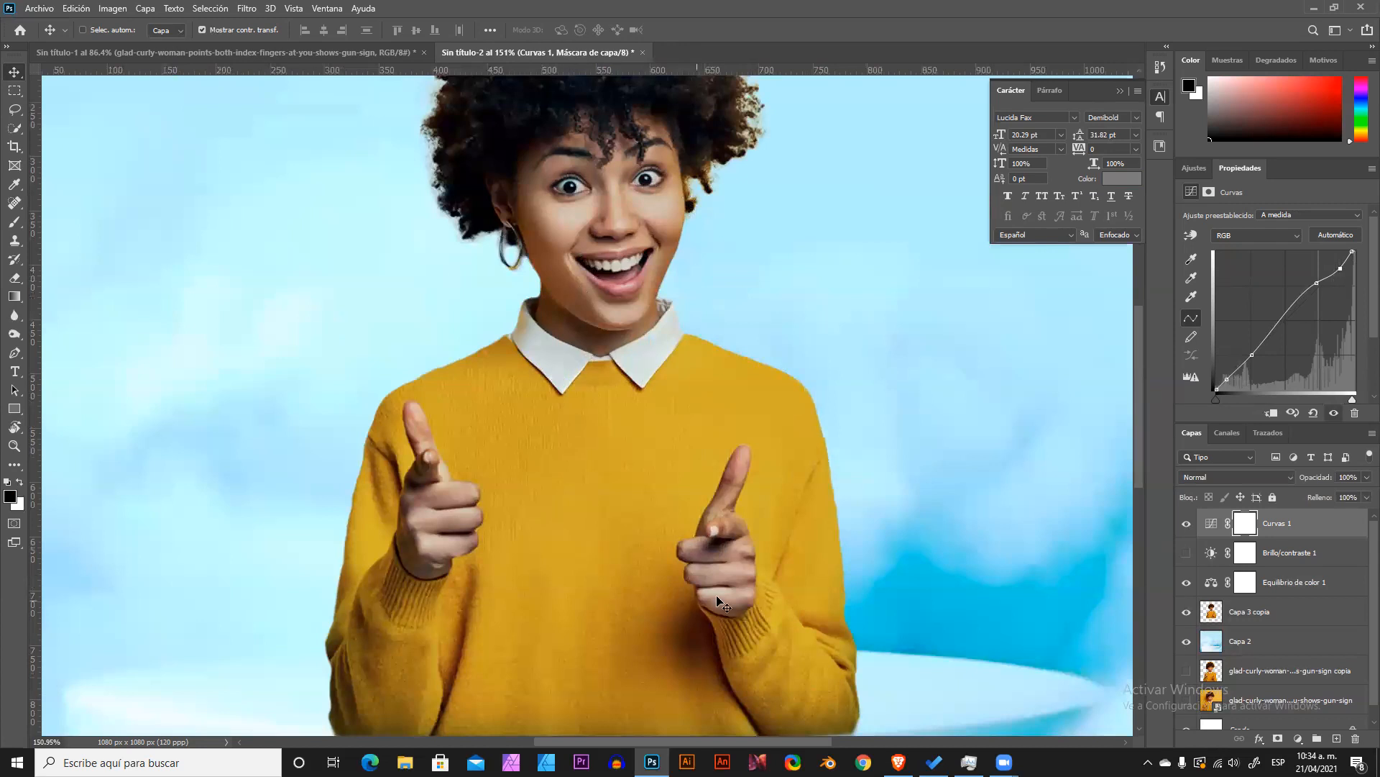
scroll(749, 430, down, 2)
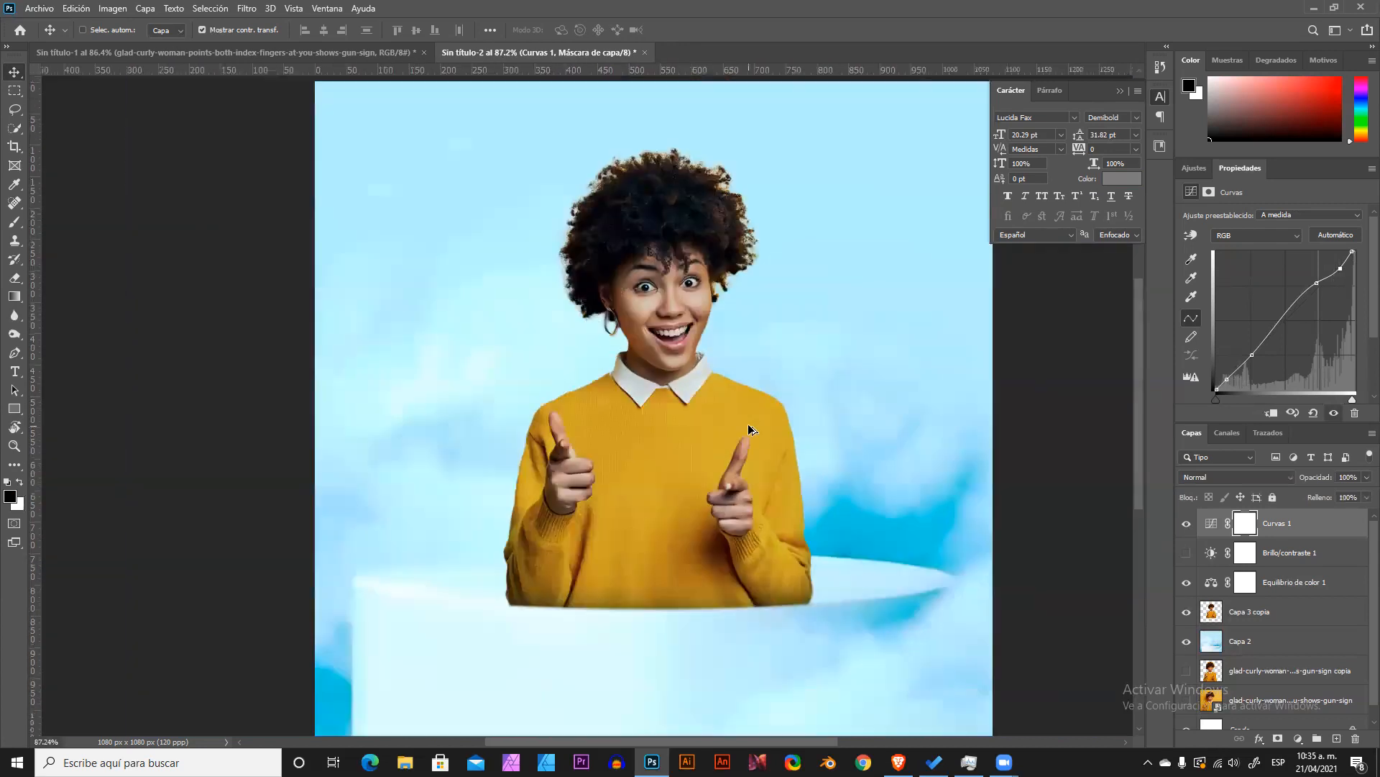
Try lowering the midtones of the individual colour channel curves in Curvas 1, going through red, green and blue.
click(1251, 237)
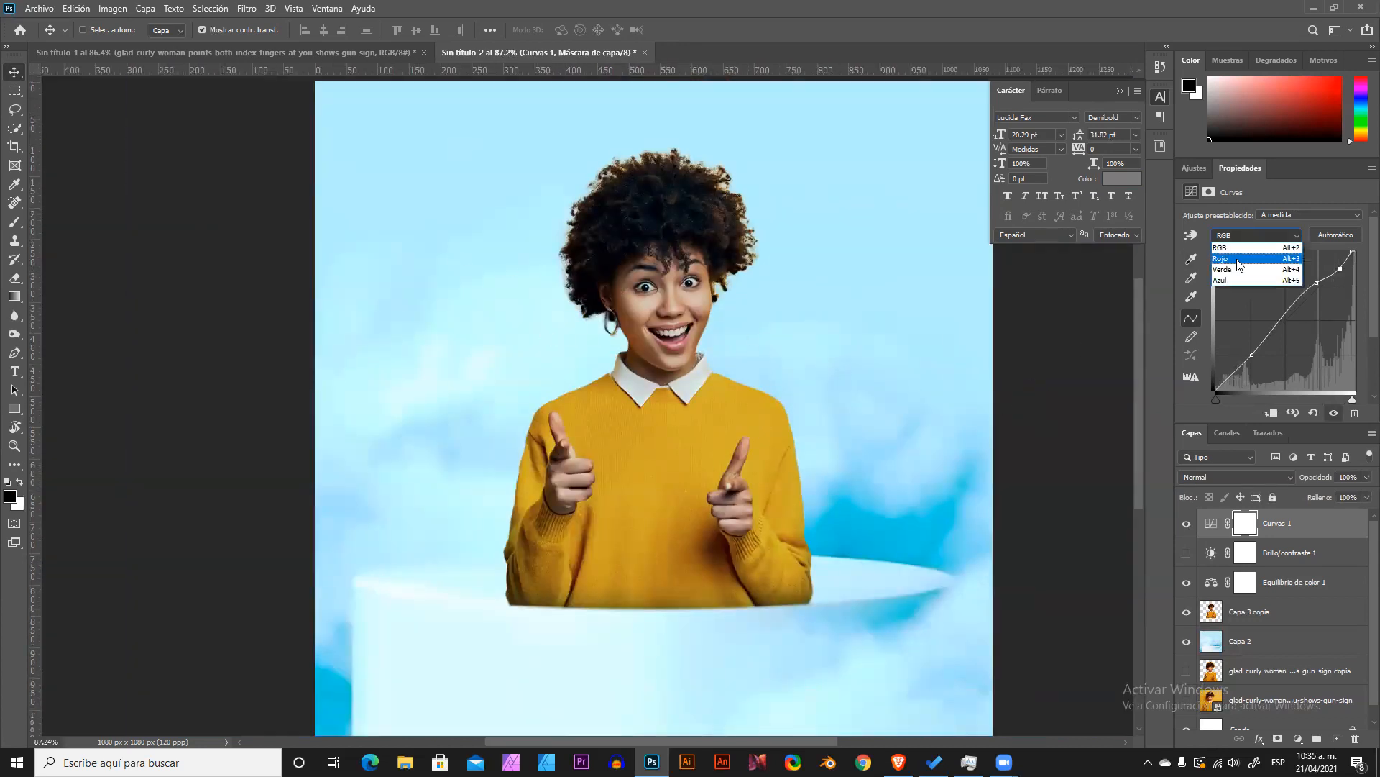
click(1237, 259)
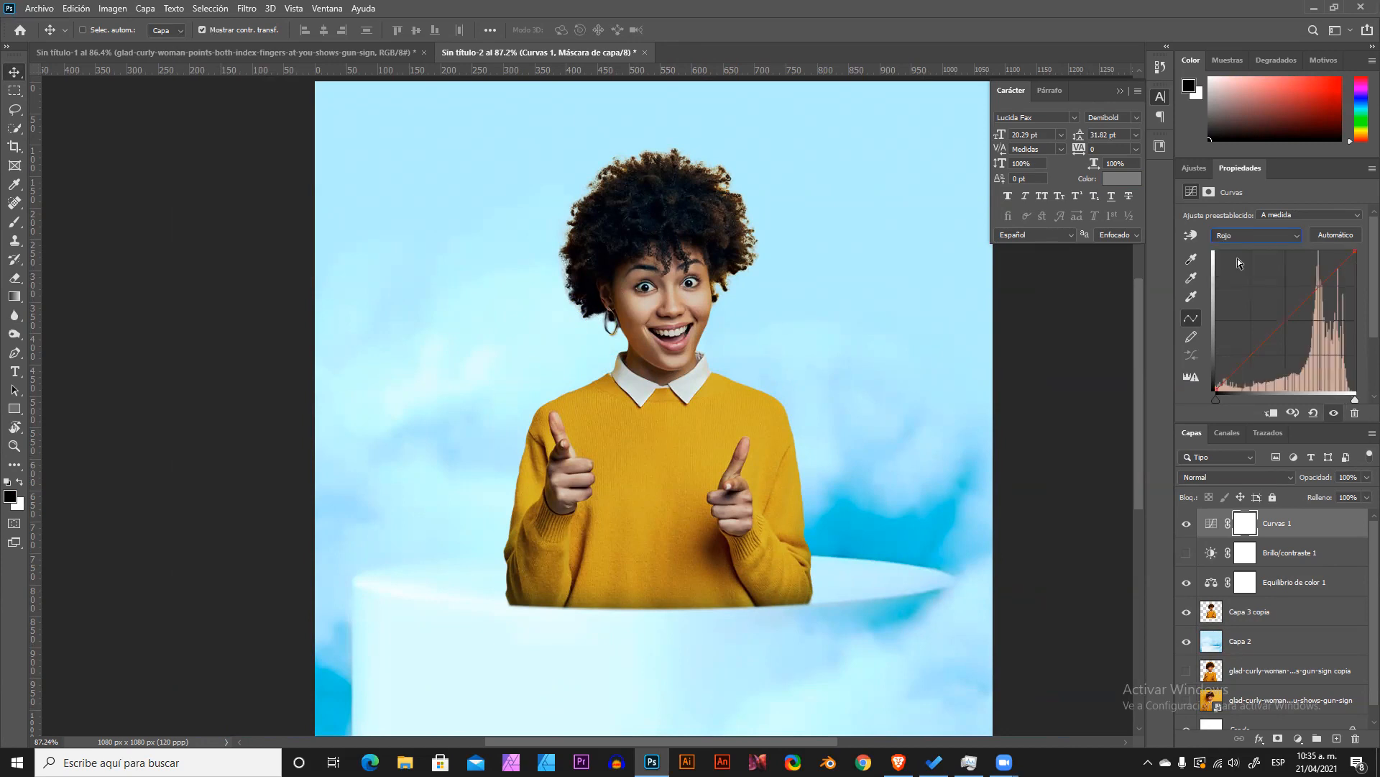
drag(1313, 294, 1301, 340)
click(1260, 235)
click(1255, 270)
click(1250, 237)
click(1251, 280)
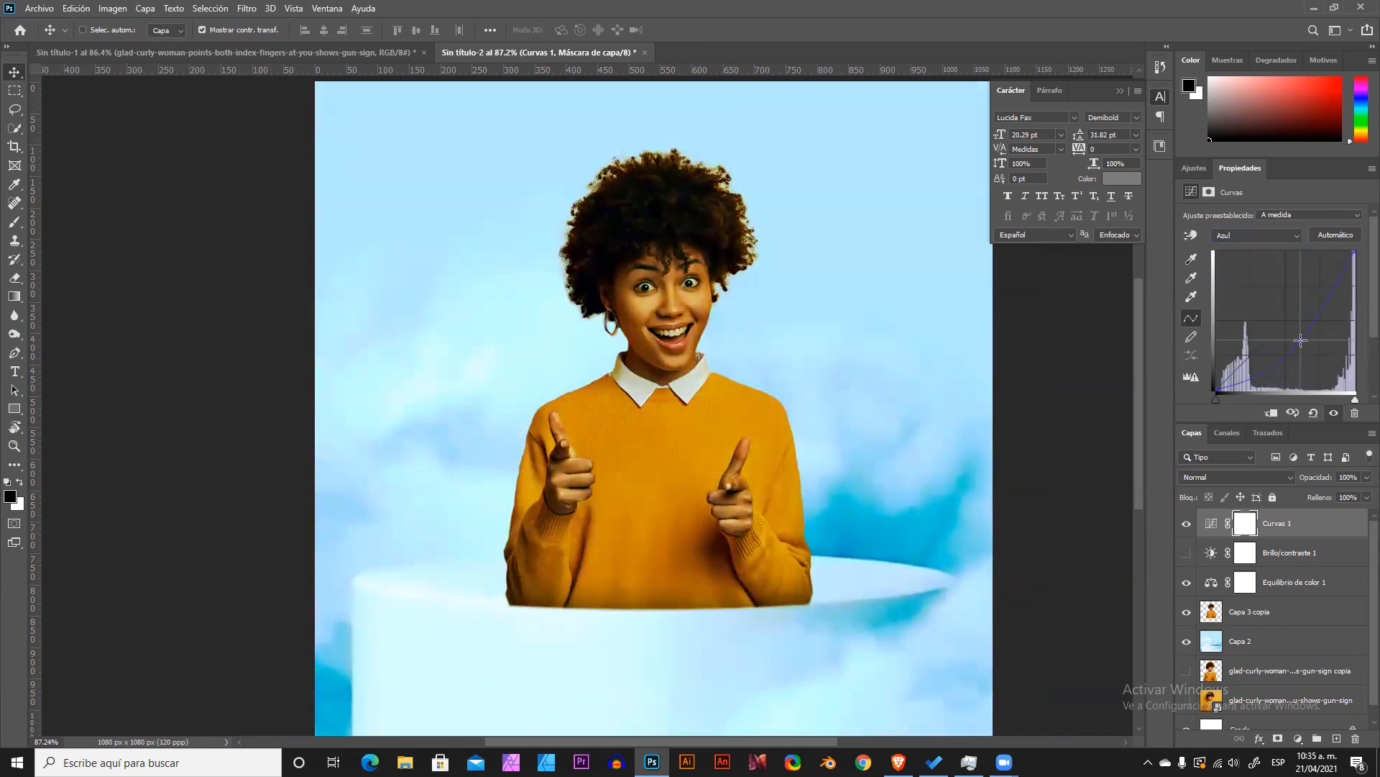
Undo the channel curve edits and the visibility changes, back to Curvas 1 hidden and Brillo/contraste 1 shown.
scroll(723, 317, down, 3)
scroll(719, 388, up, 2)
key(ctrl+z)
key(ctrl+z)
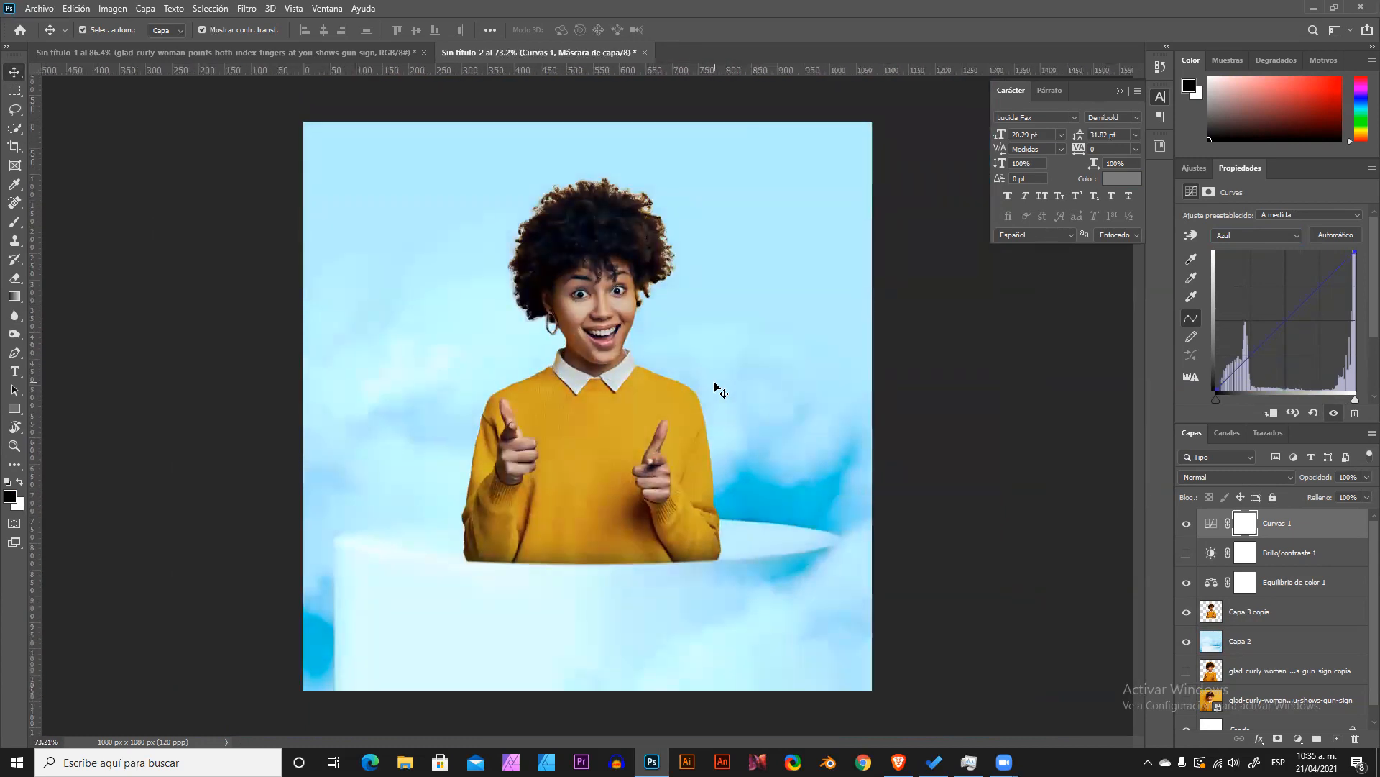
key(ctrl+z)
key(ctrl+z)
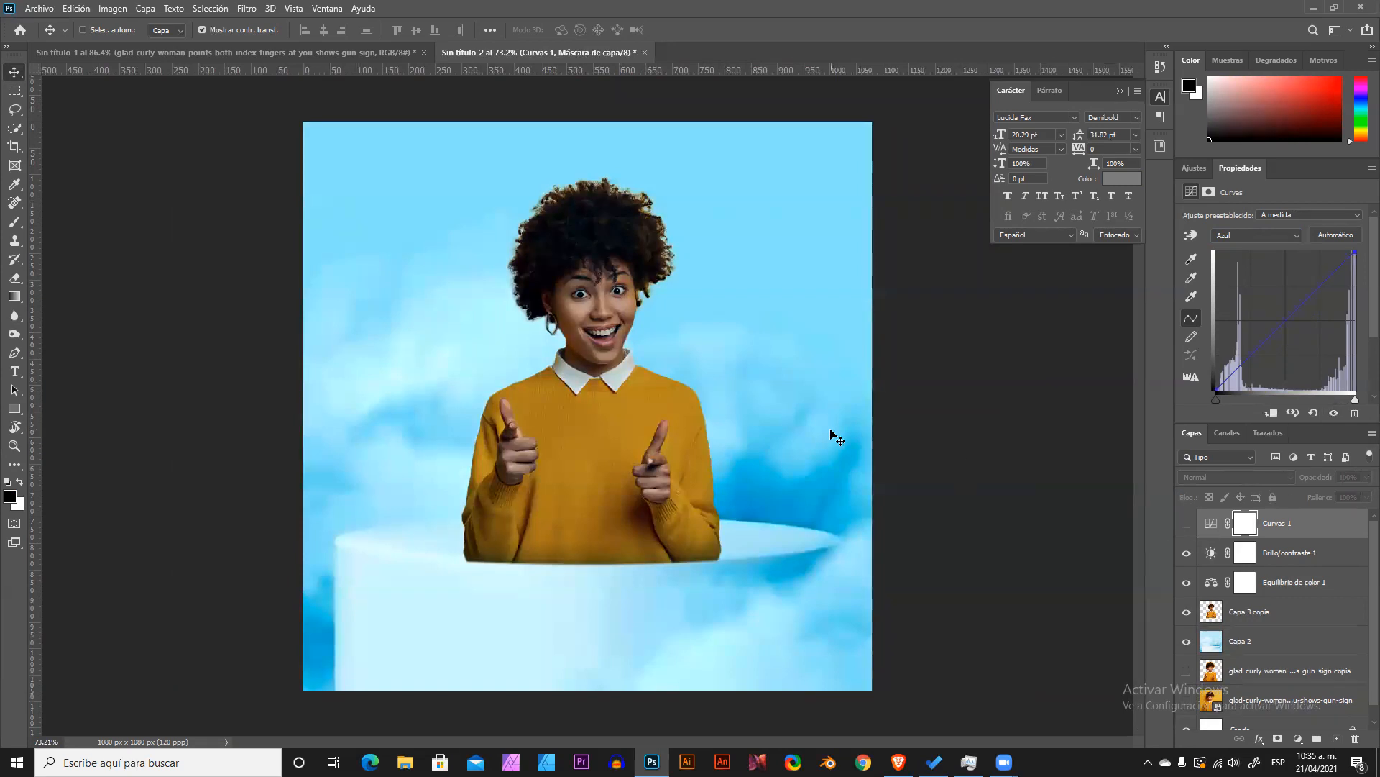
Delete the layer mask of the hidden Curvas 1 layer.
scroll(466, 467, up, 1)
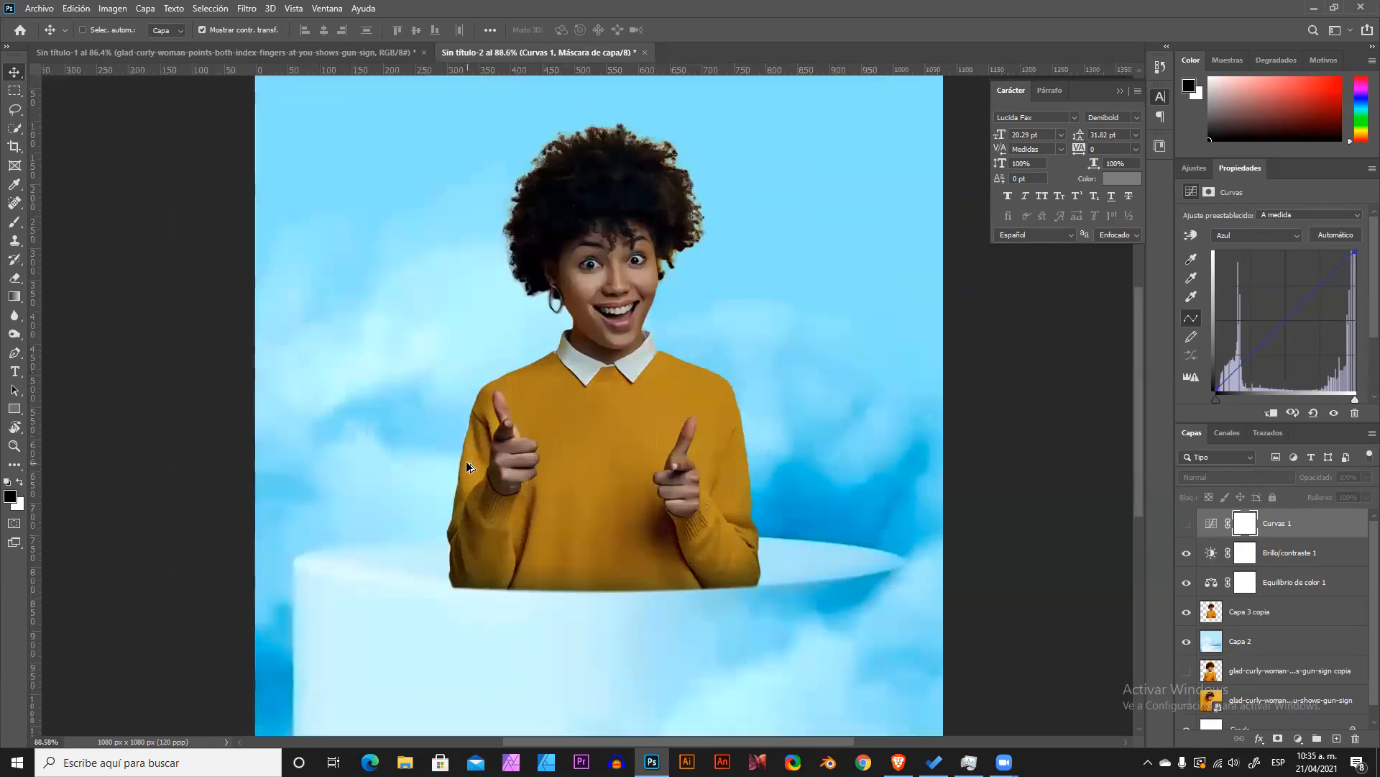
click(1356, 739)
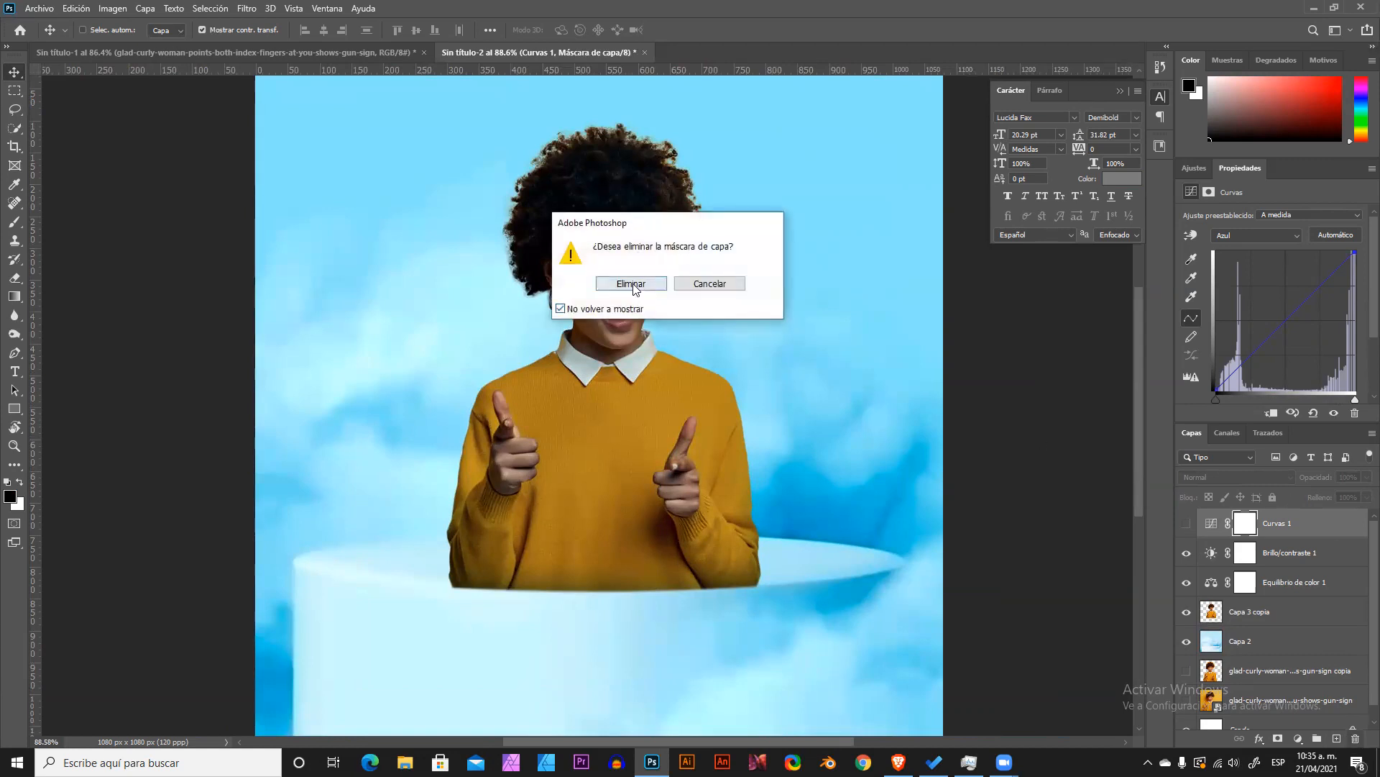
click(631, 284)
scroll(740, 455, down, 1)
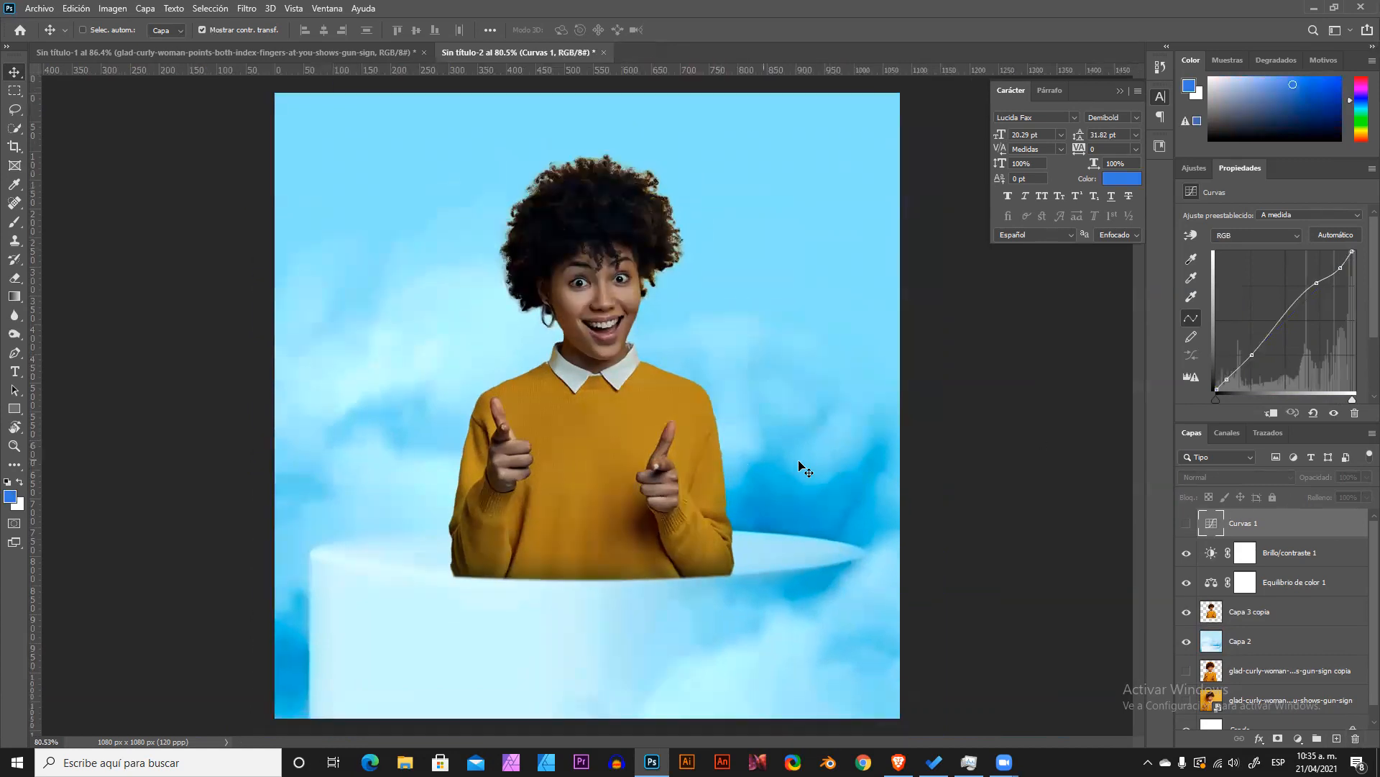
scroll(732, 456, down, 2)
scroll(707, 455, up, 1)
scroll(616, 317, up, 2)
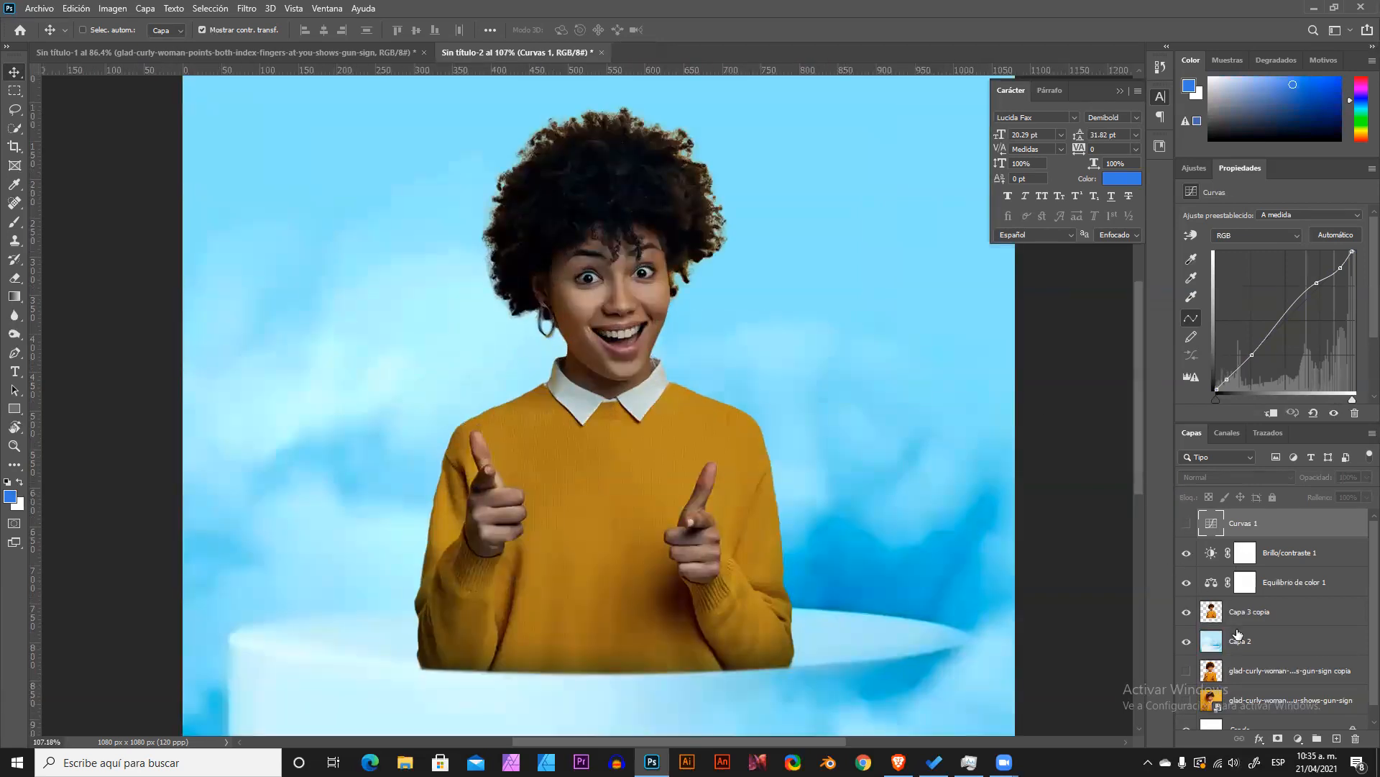
Create a new empty layer directly above Capa 3 copia and activate the Gradient tool.
click(1252, 613)
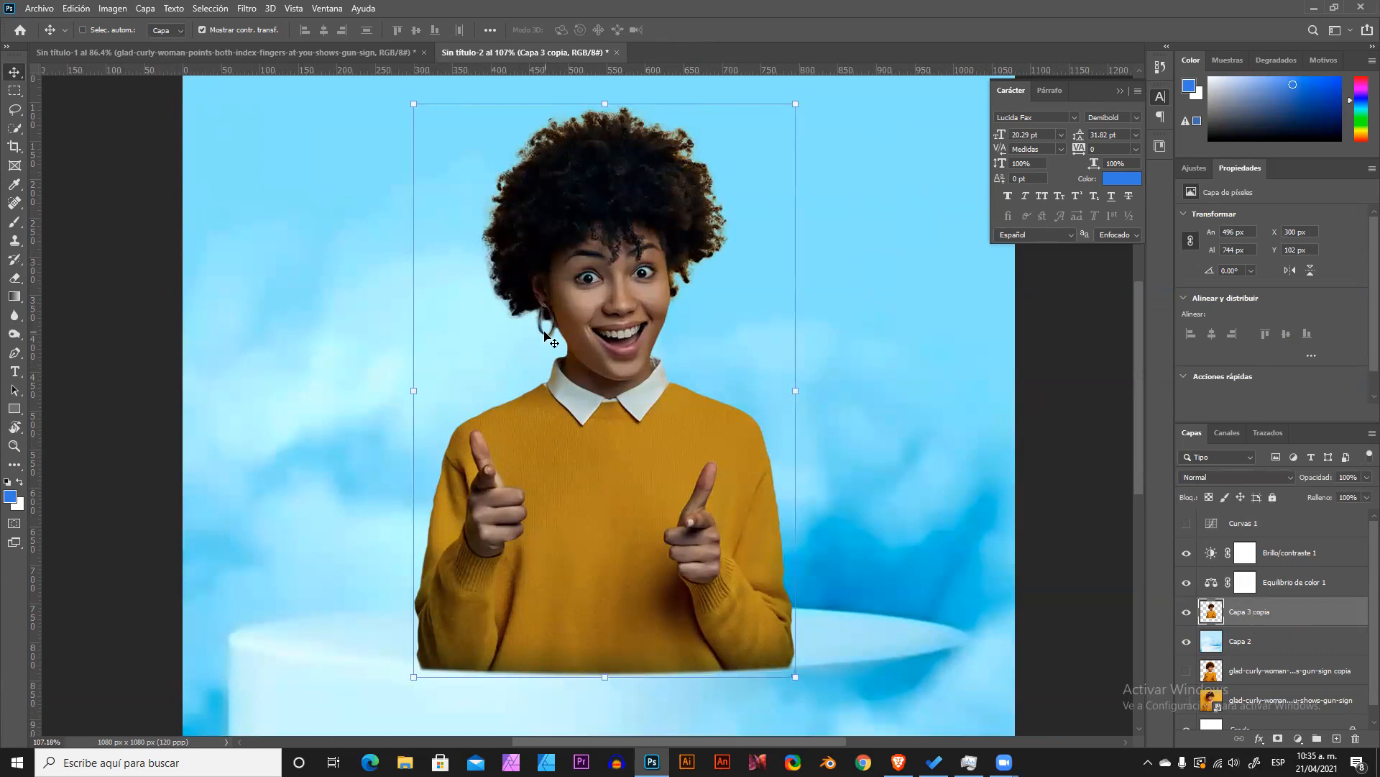
scroll(277, 312, down, 1)
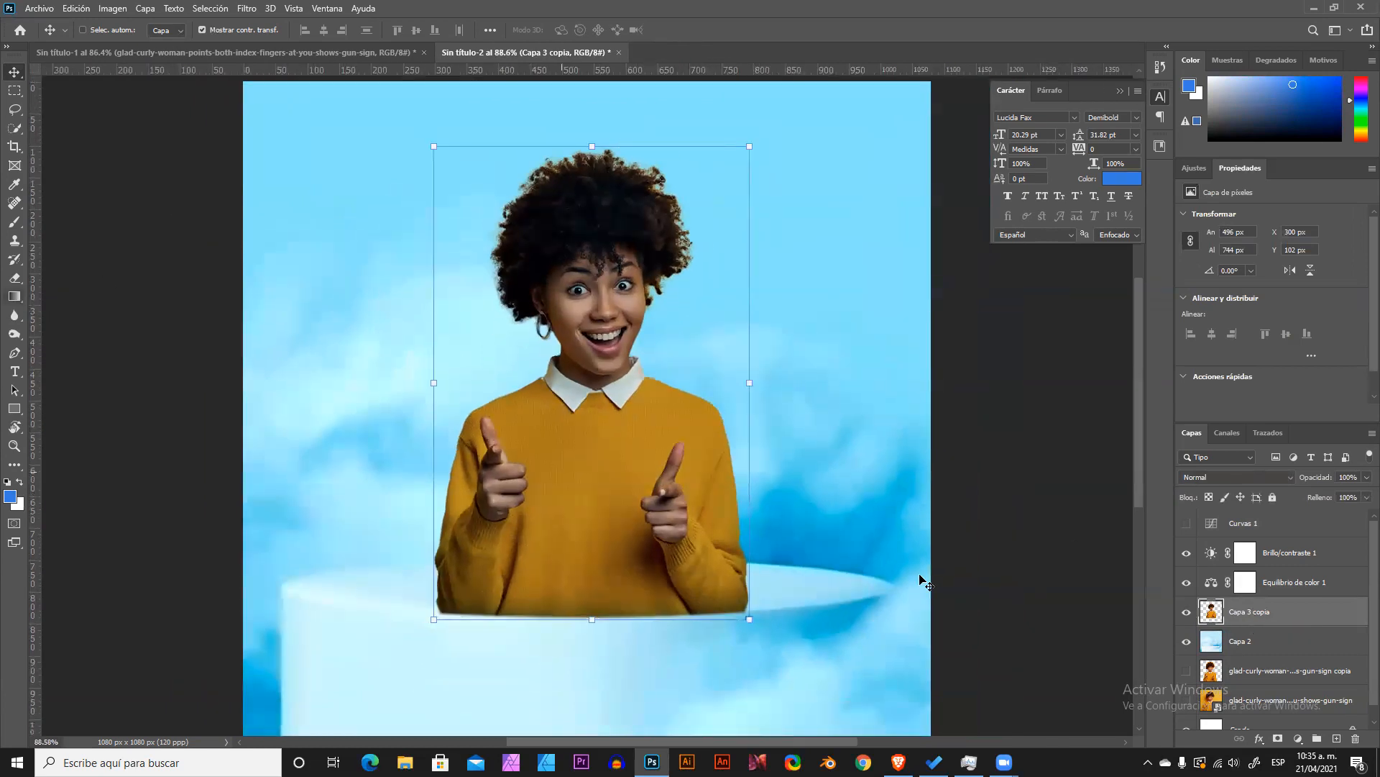
click(1337, 739)
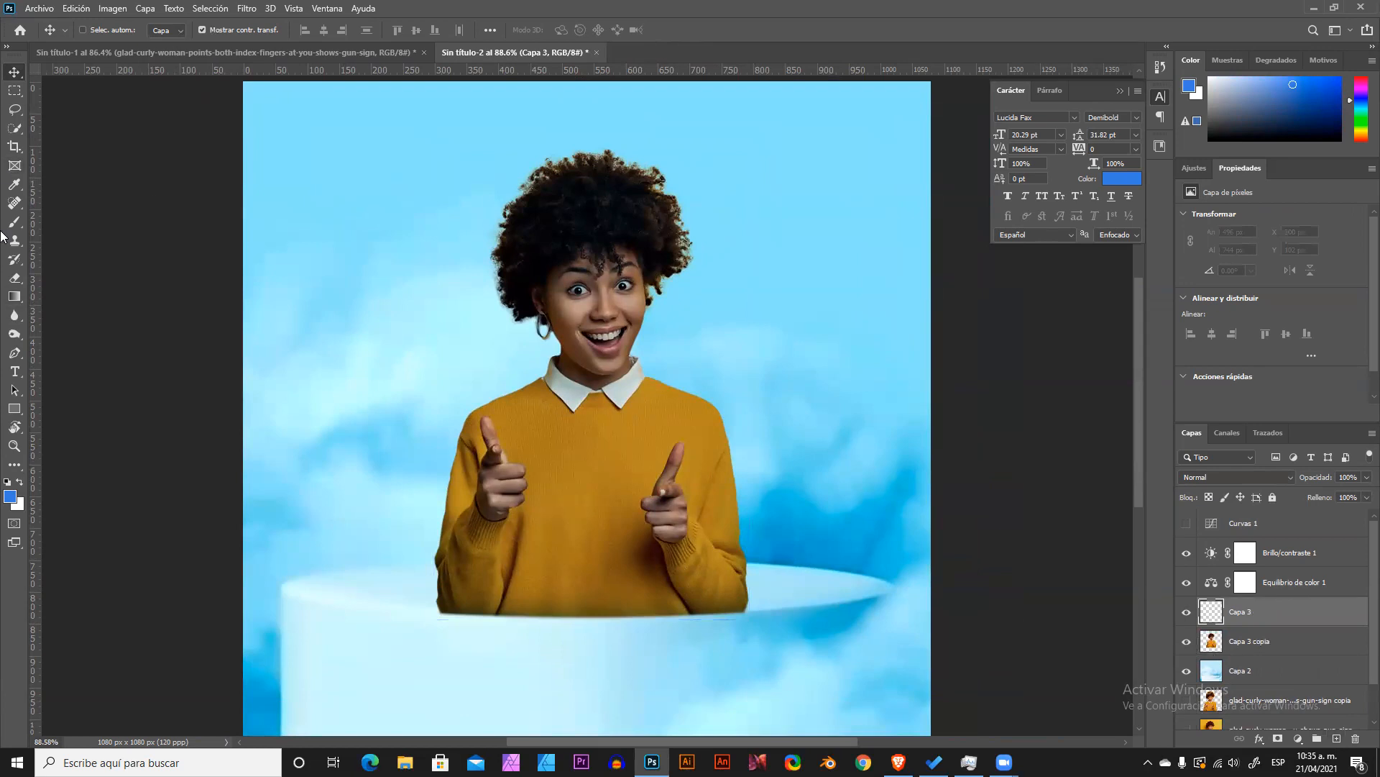
click(14, 296)
click(83, 298)
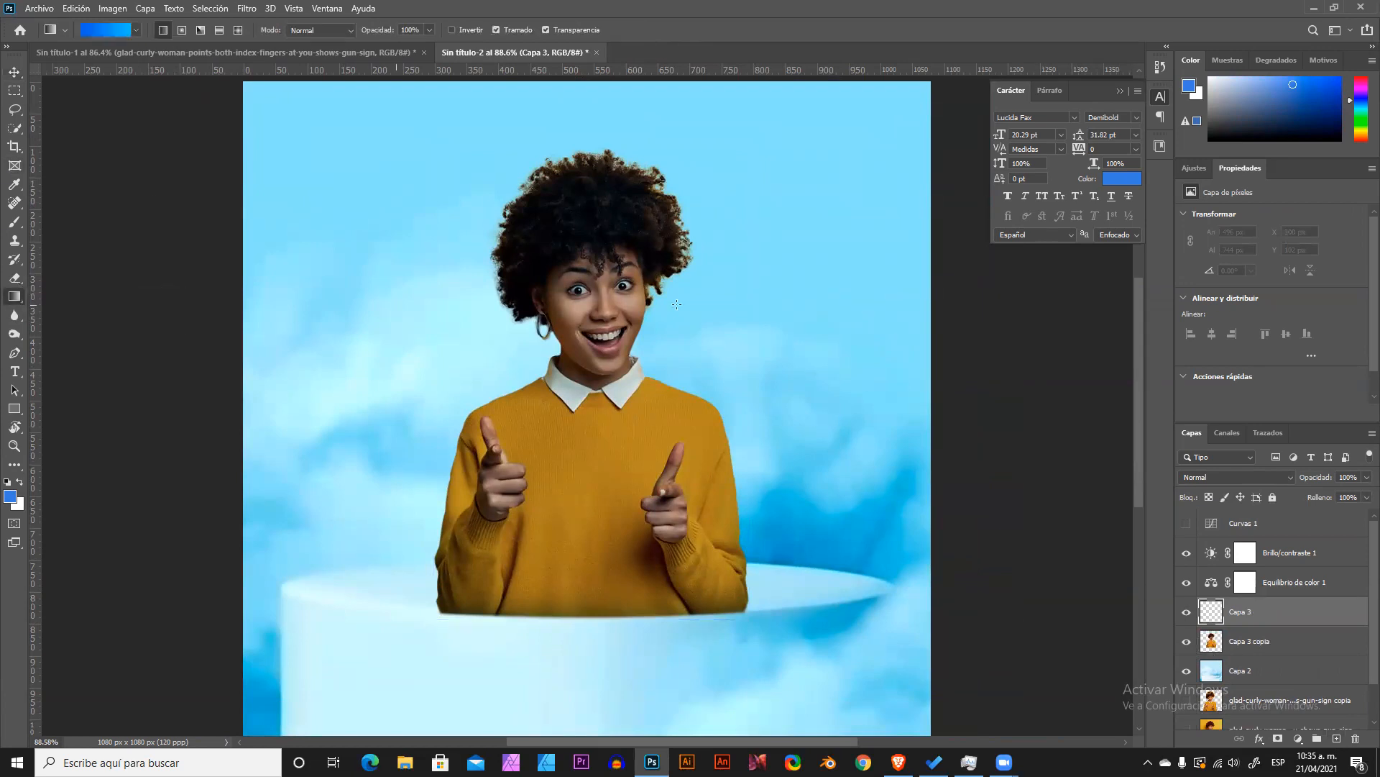
Choose the foreground-to-background gradient preset from the Básicos group and close the gradient editor without changes.
click(135, 30)
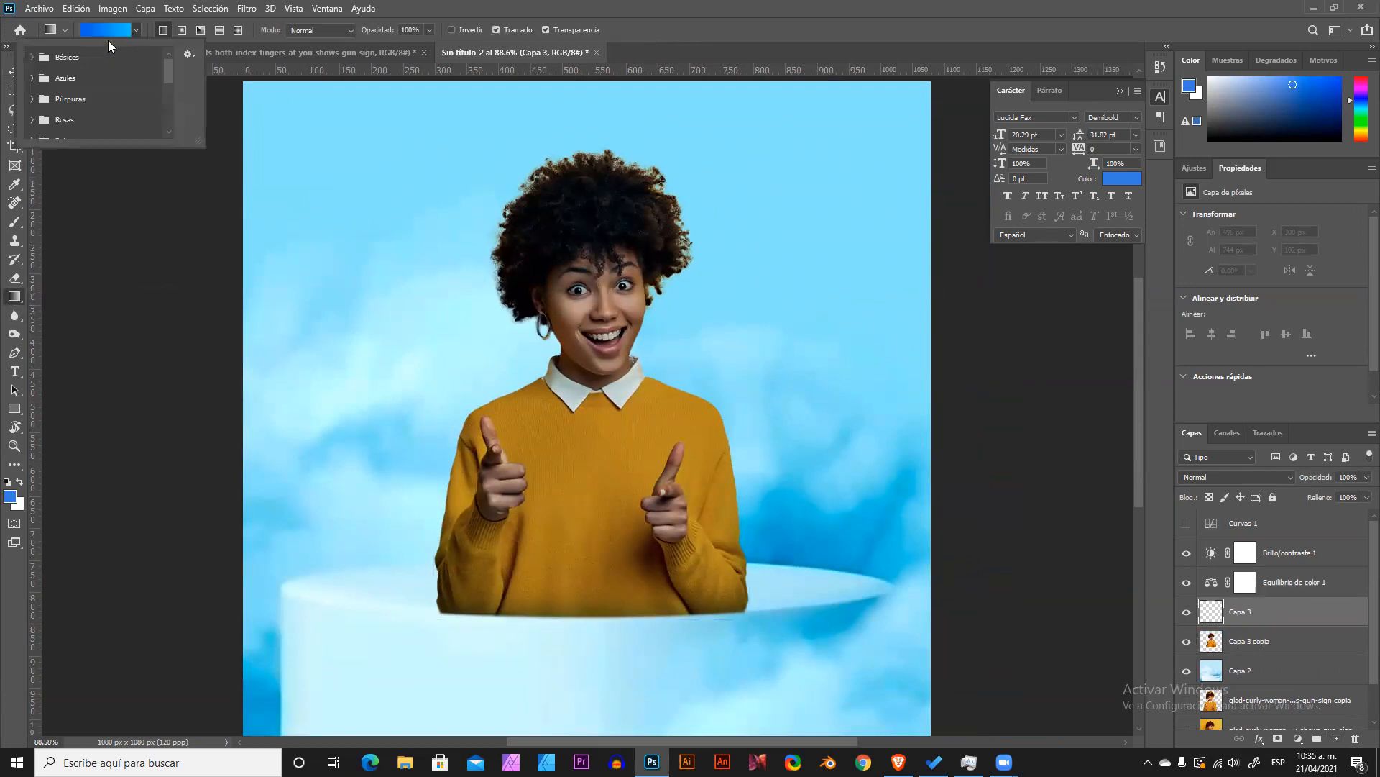
scroll(79, 100, down, 5)
scroll(80, 103, up, 5)
click(55, 57)
click(49, 76)
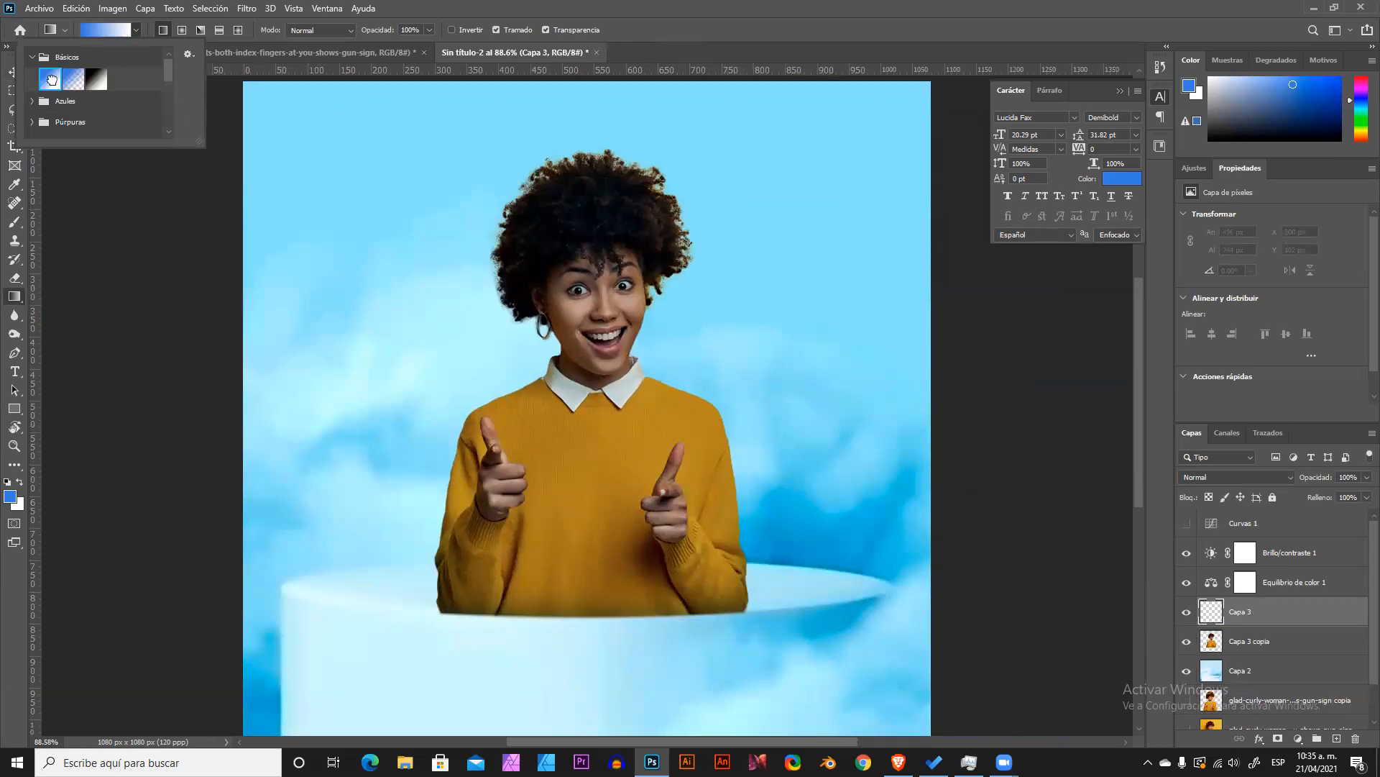
double_click(48, 76)
click(103, 26)
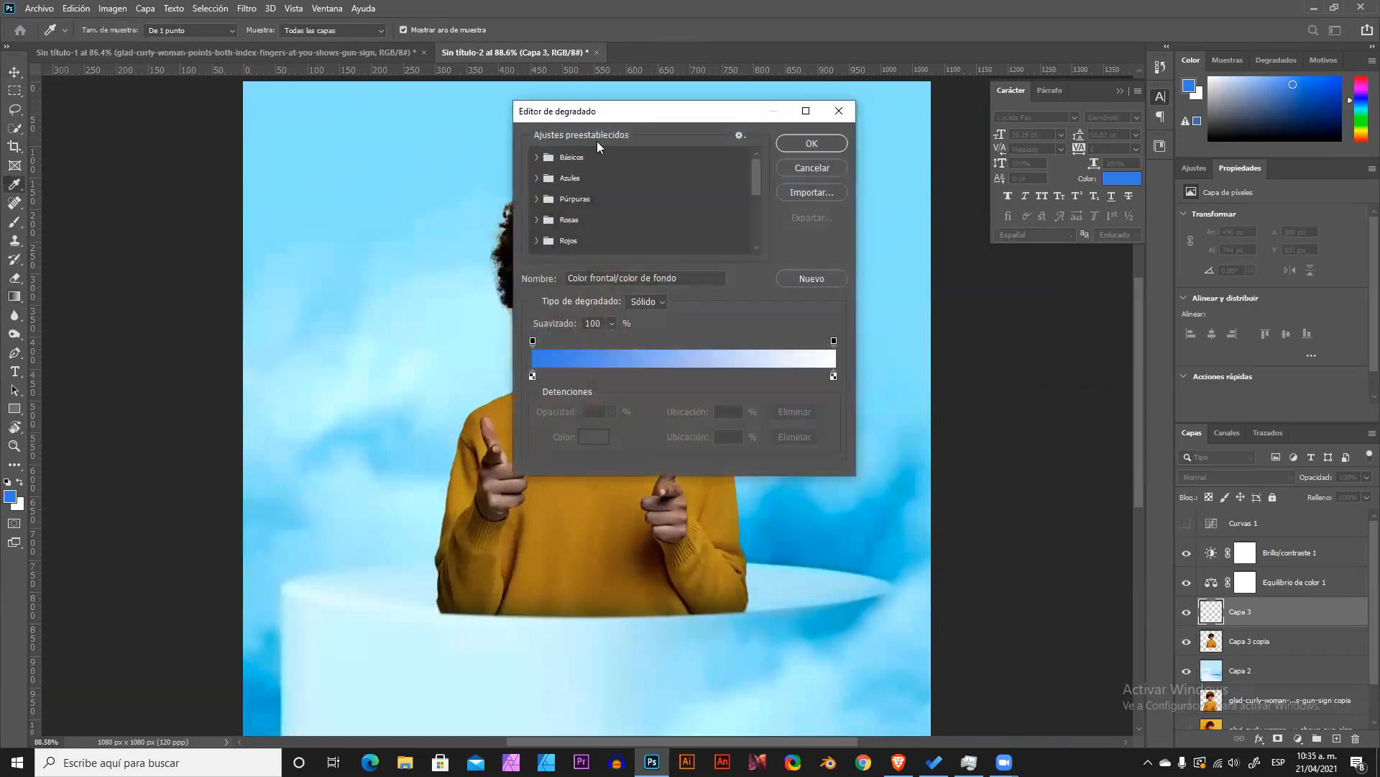
click(829, 174)
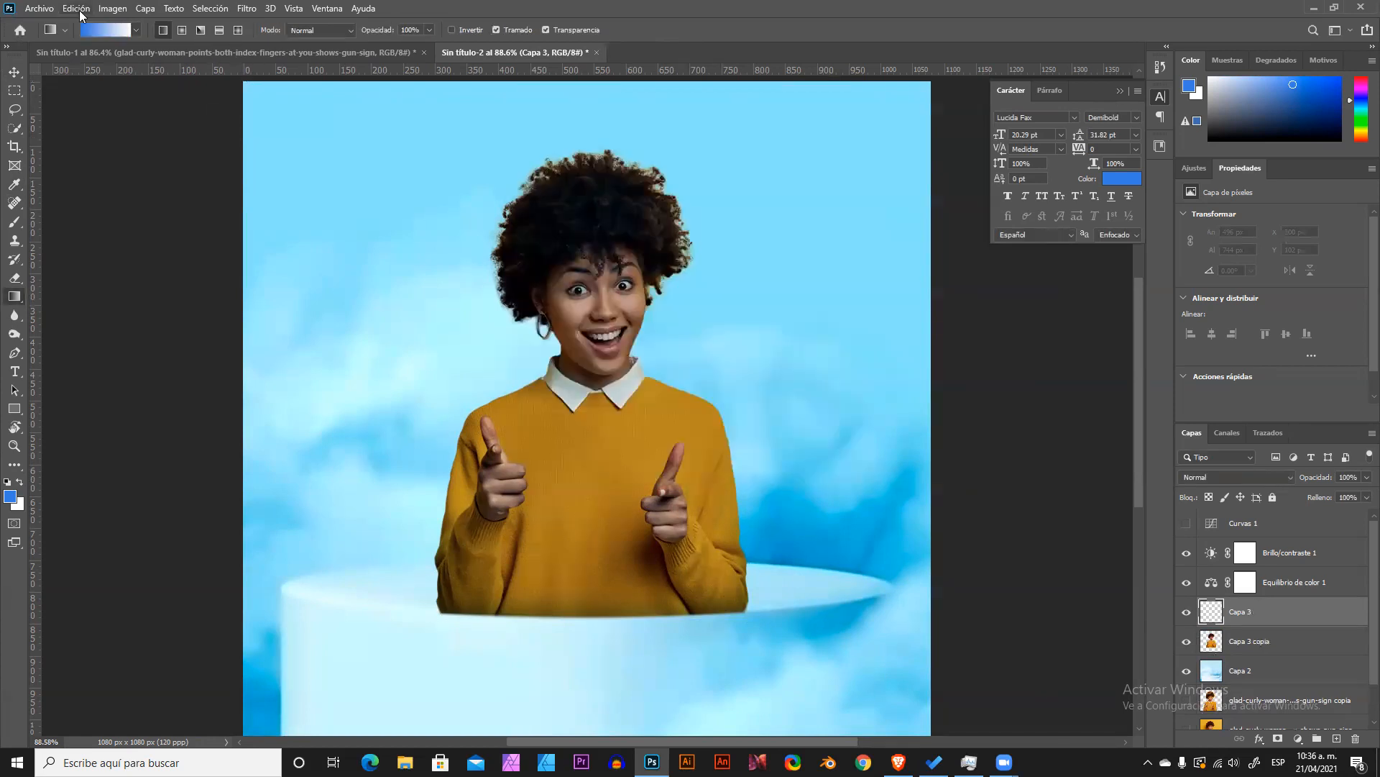
Change the gradient type to Ruido and set its roughness to 57%.
click(105, 31)
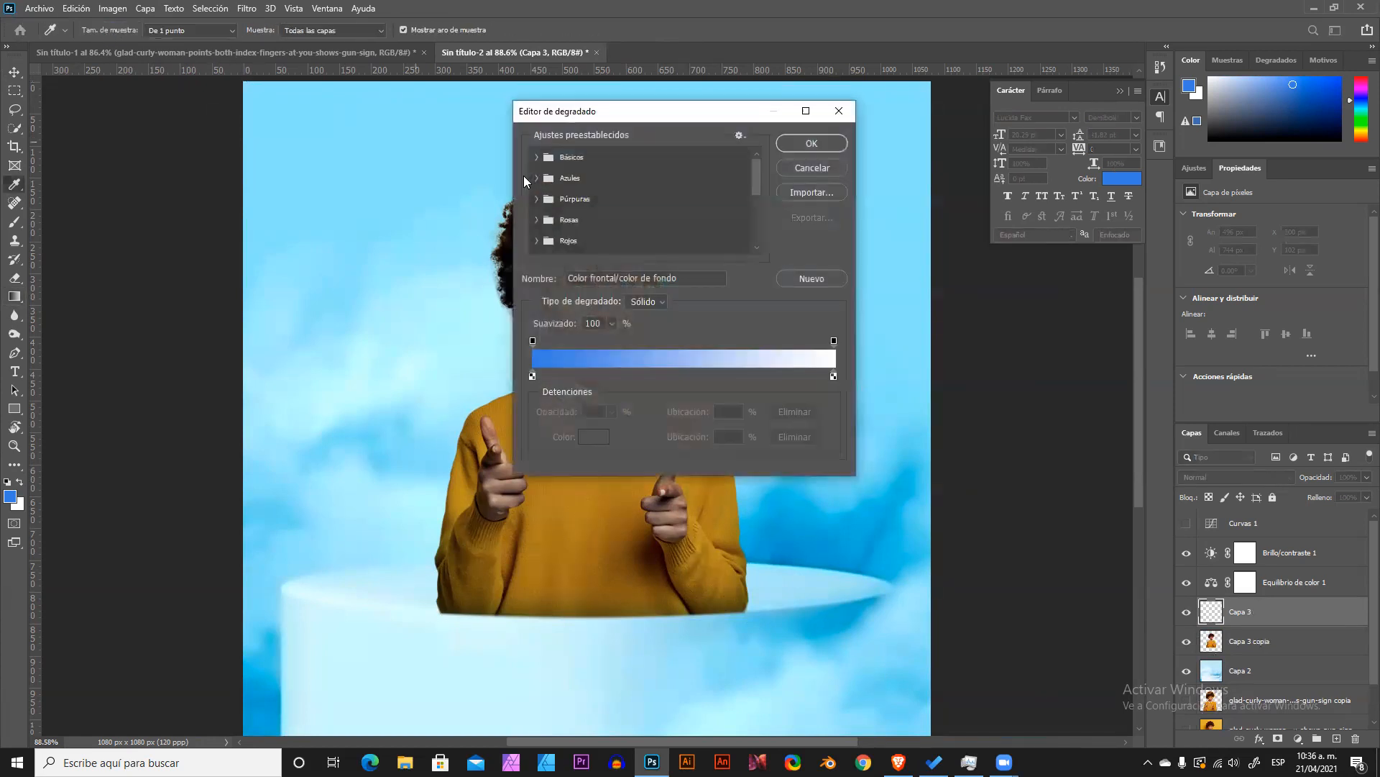
click(653, 302)
click(642, 327)
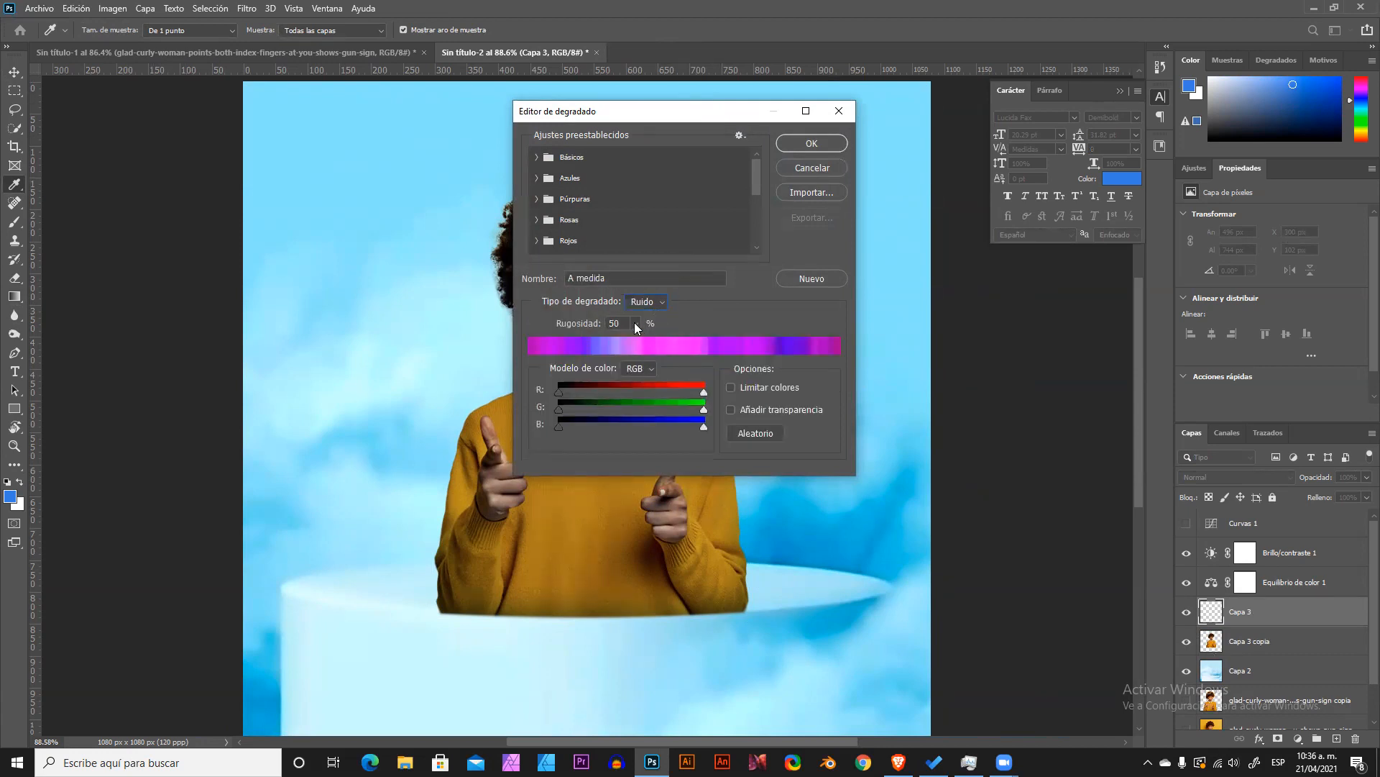
click(636, 324)
drag(635, 340, 639, 343)
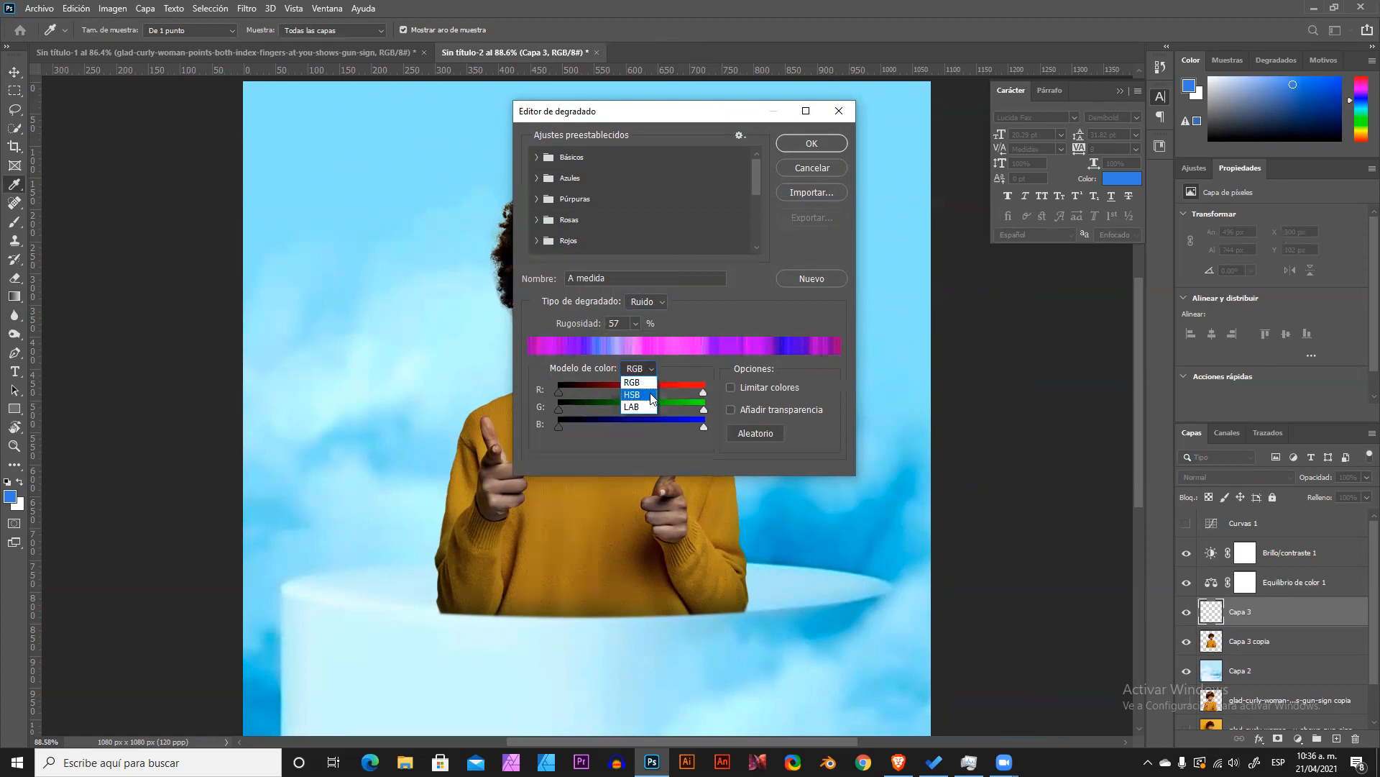
Switch the noise gradient to the LAB color model and narrow its L, a and b ranges to pale tones.
click(632, 406)
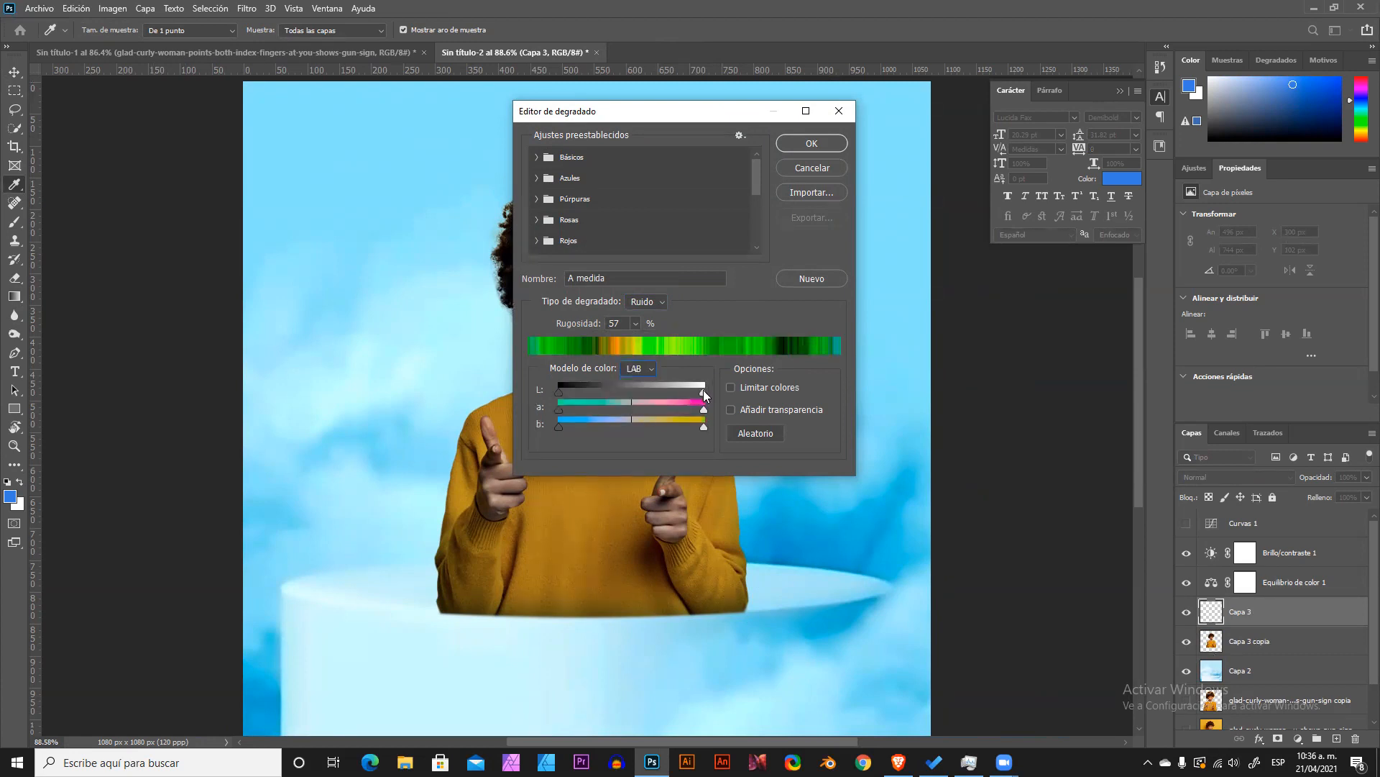
drag(560, 392, 607, 394)
drag(703, 409, 600, 414)
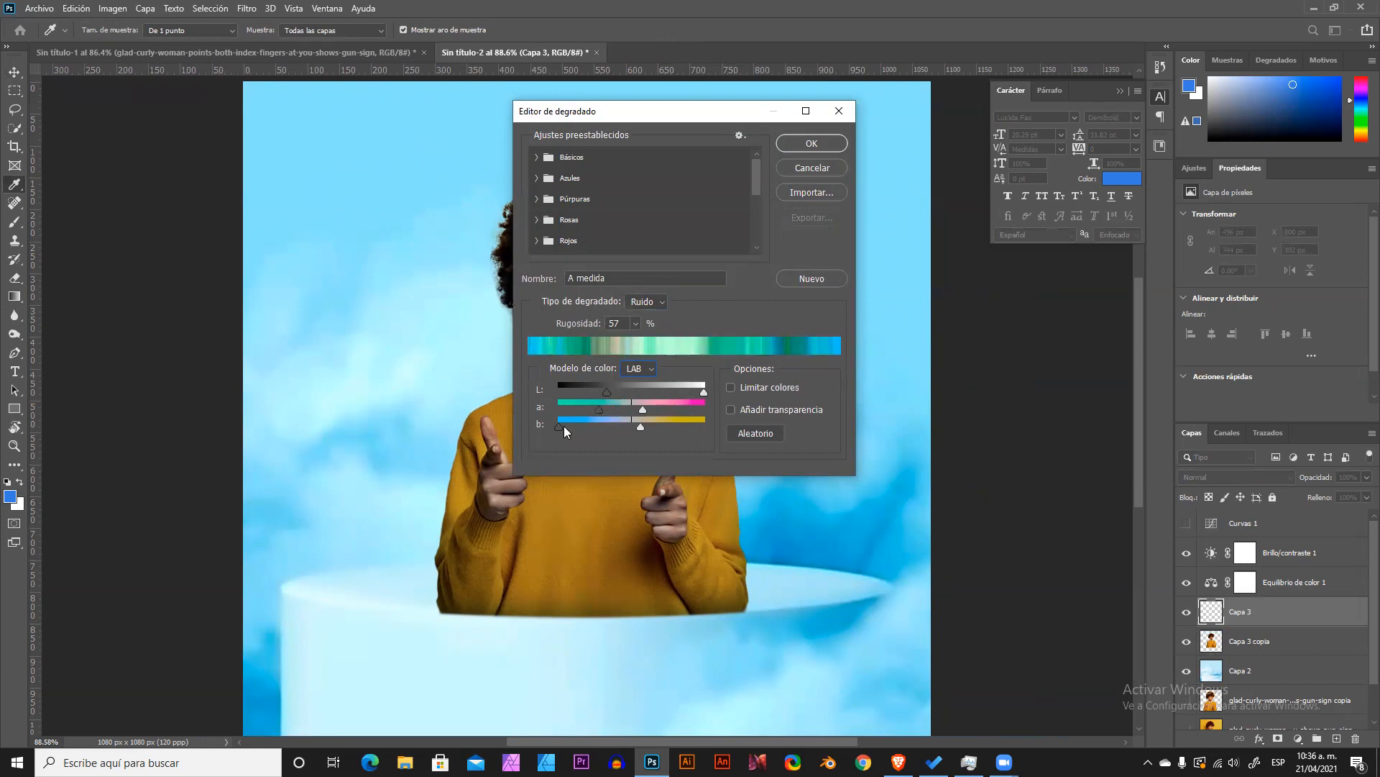
drag(600, 410, 662, 398)
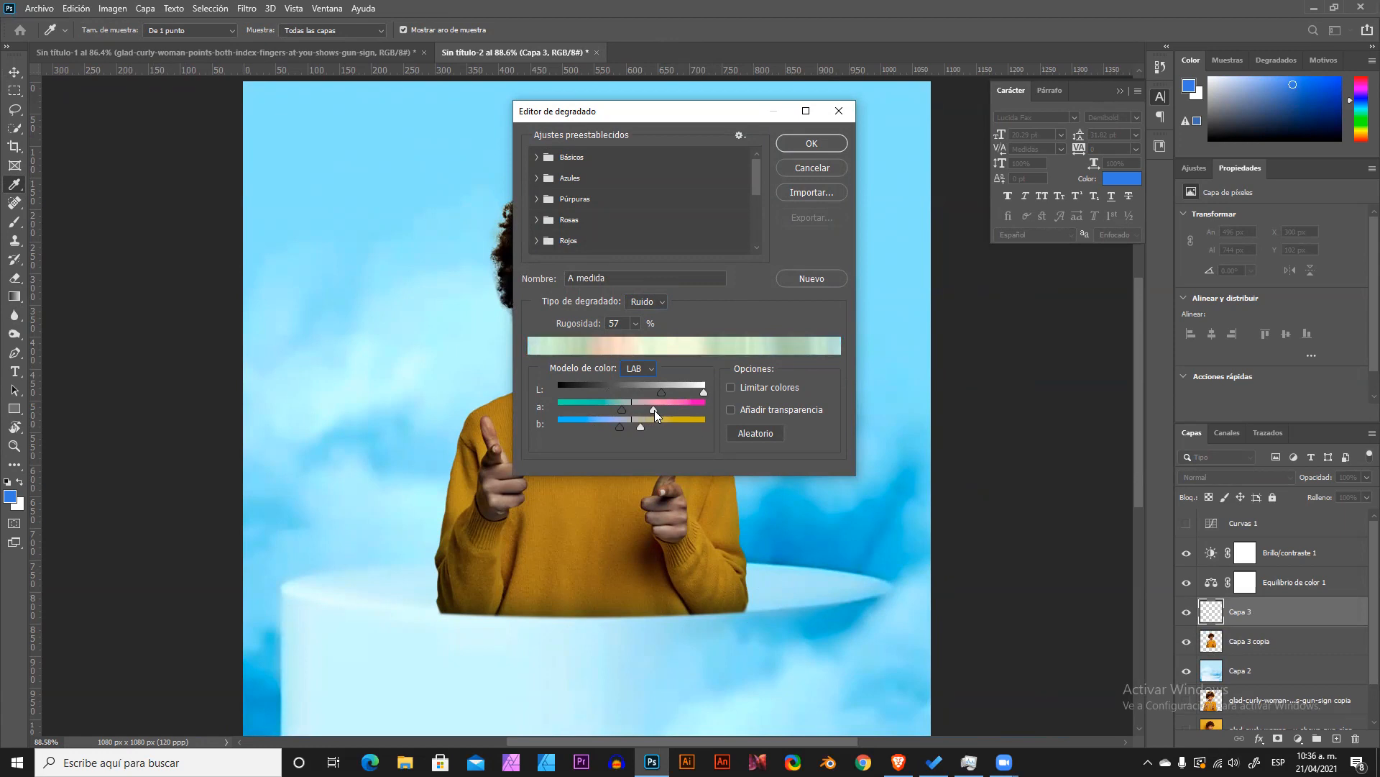
Try the HSB color model for the noise gradient, reducing saturation and raising brightness to get near-white pink tones.
click(652, 366)
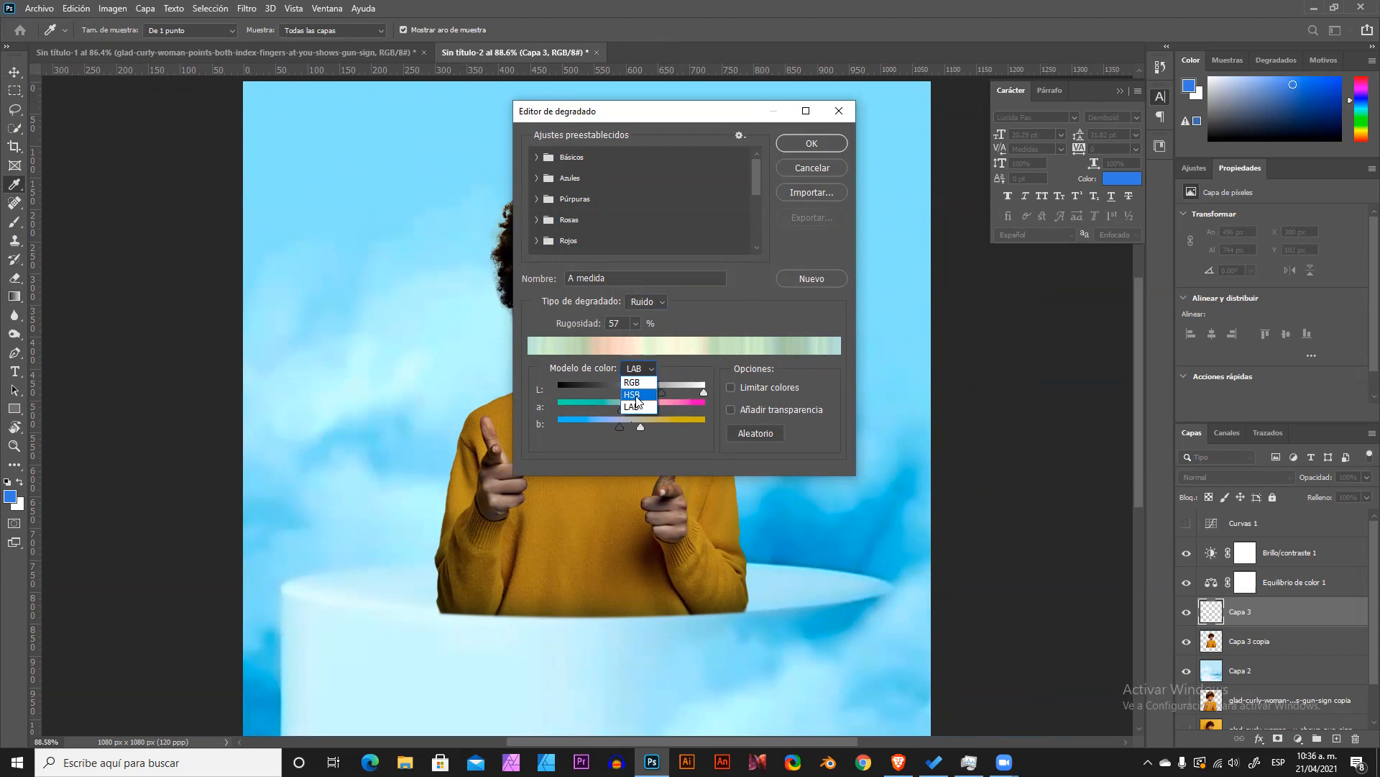
click(639, 395)
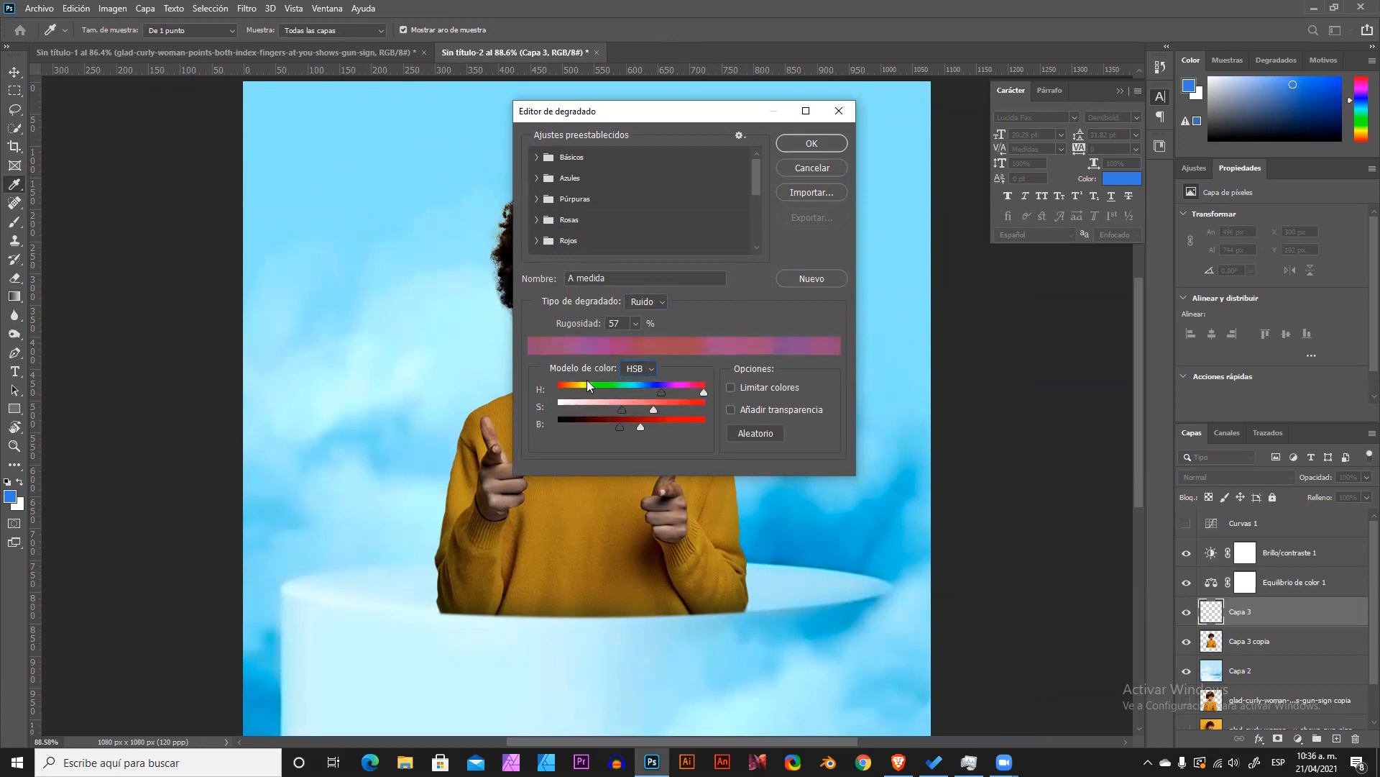
drag(614, 407, 705, 427)
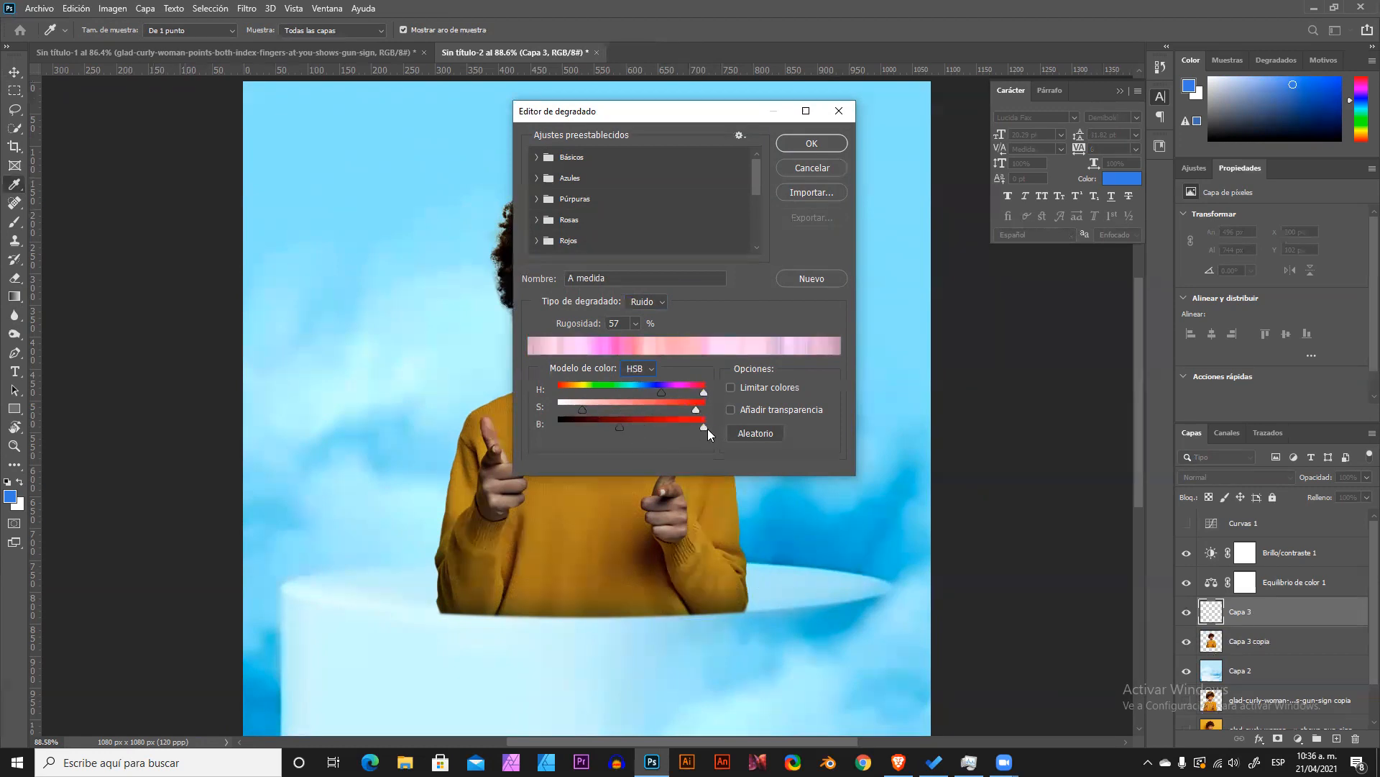
drag(616, 427, 656, 427)
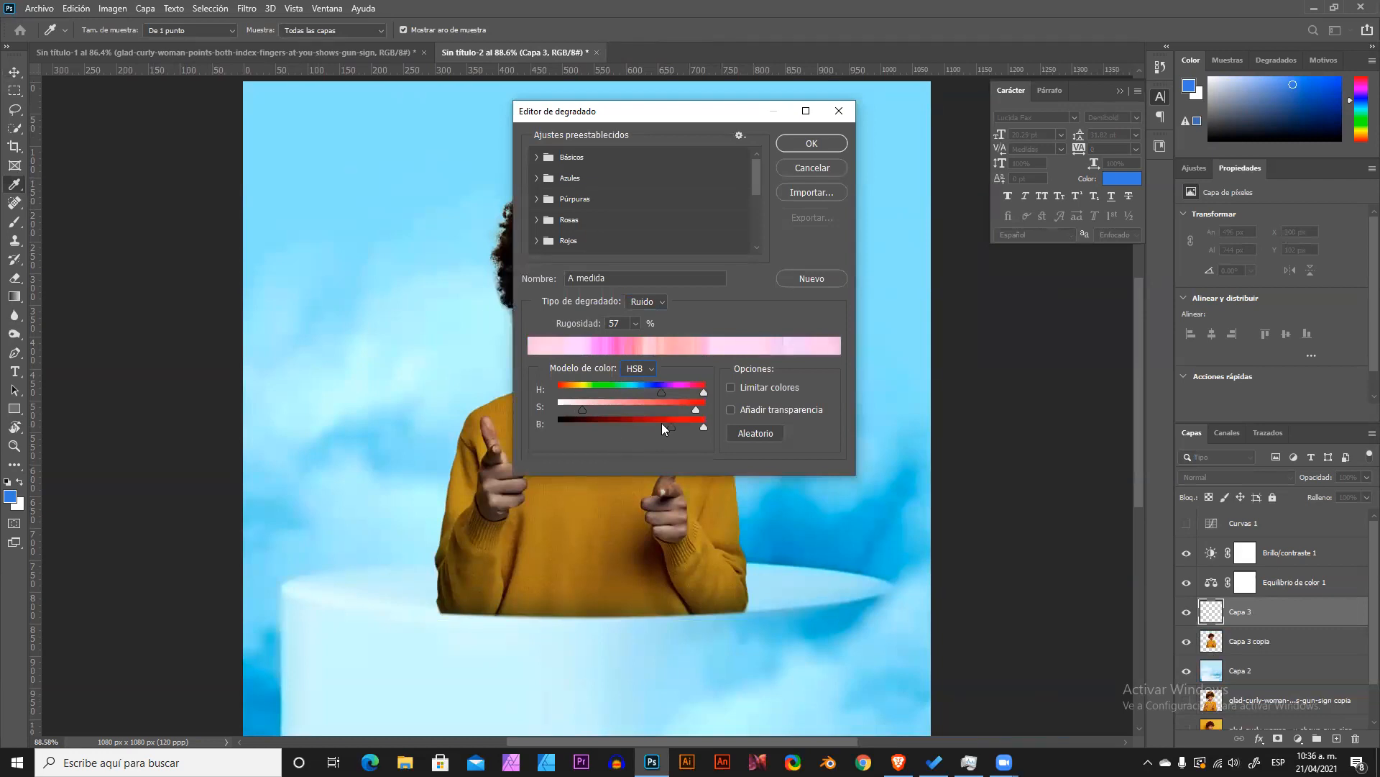
drag(577, 410, 545, 410)
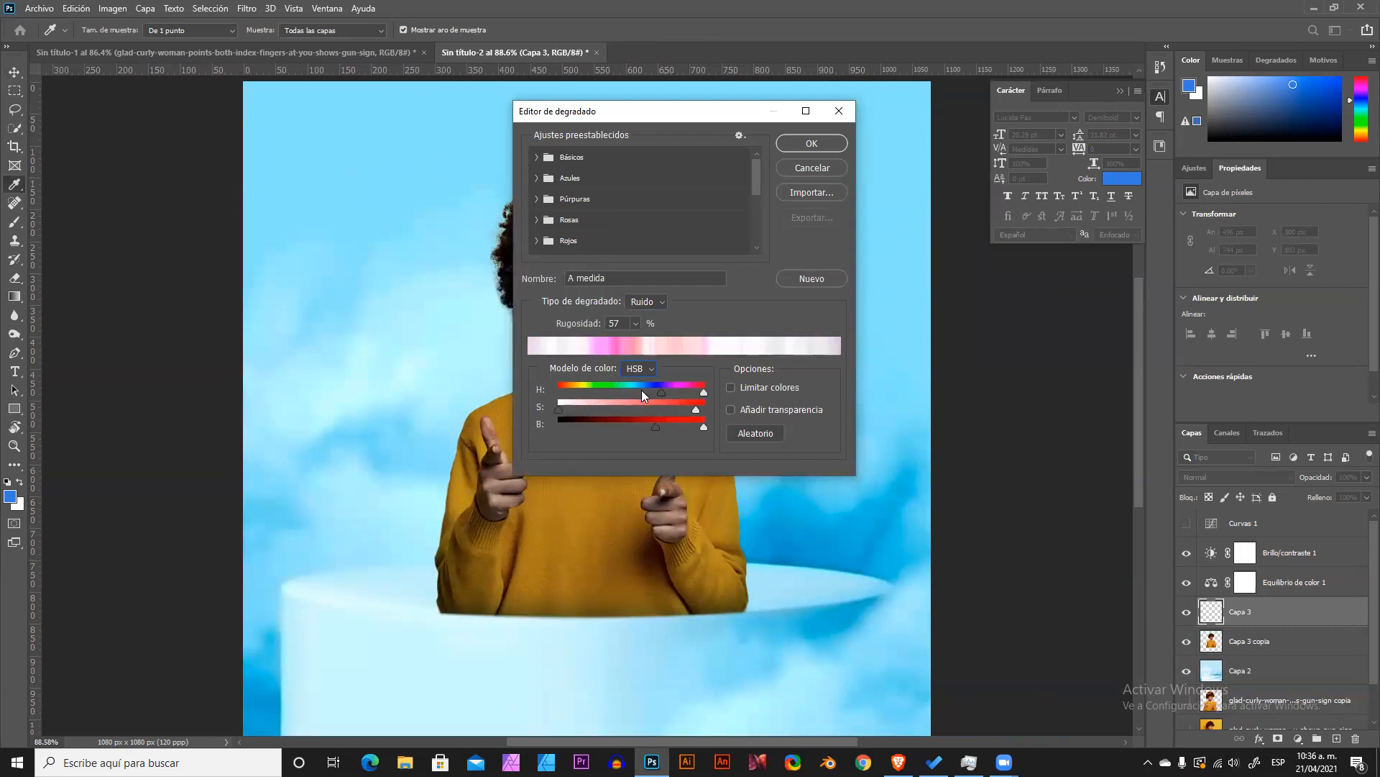
drag(706, 409, 640, 407)
Return the noise gradient to LAB, narrow the L, a and b ranges to soft green tones, and accept it.
click(637, 369)
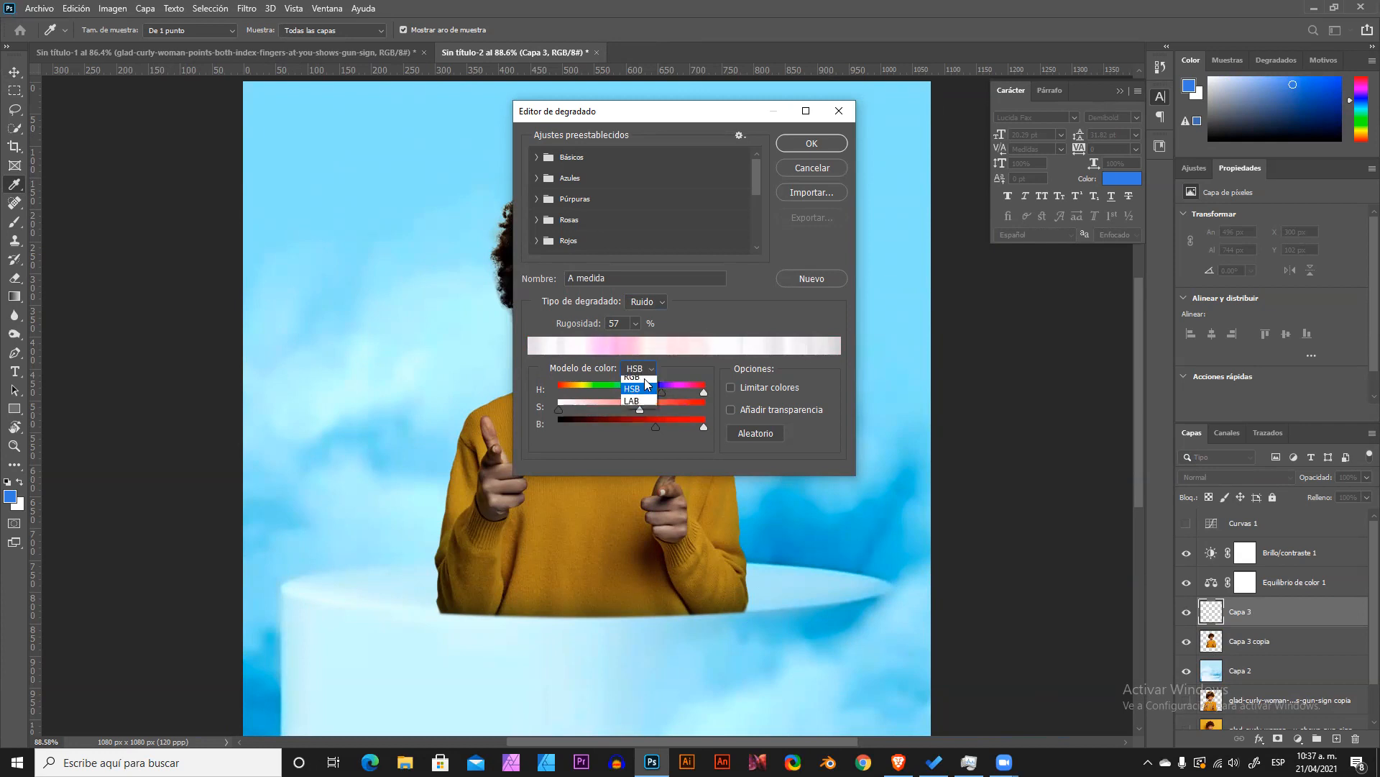
click(639, 401)
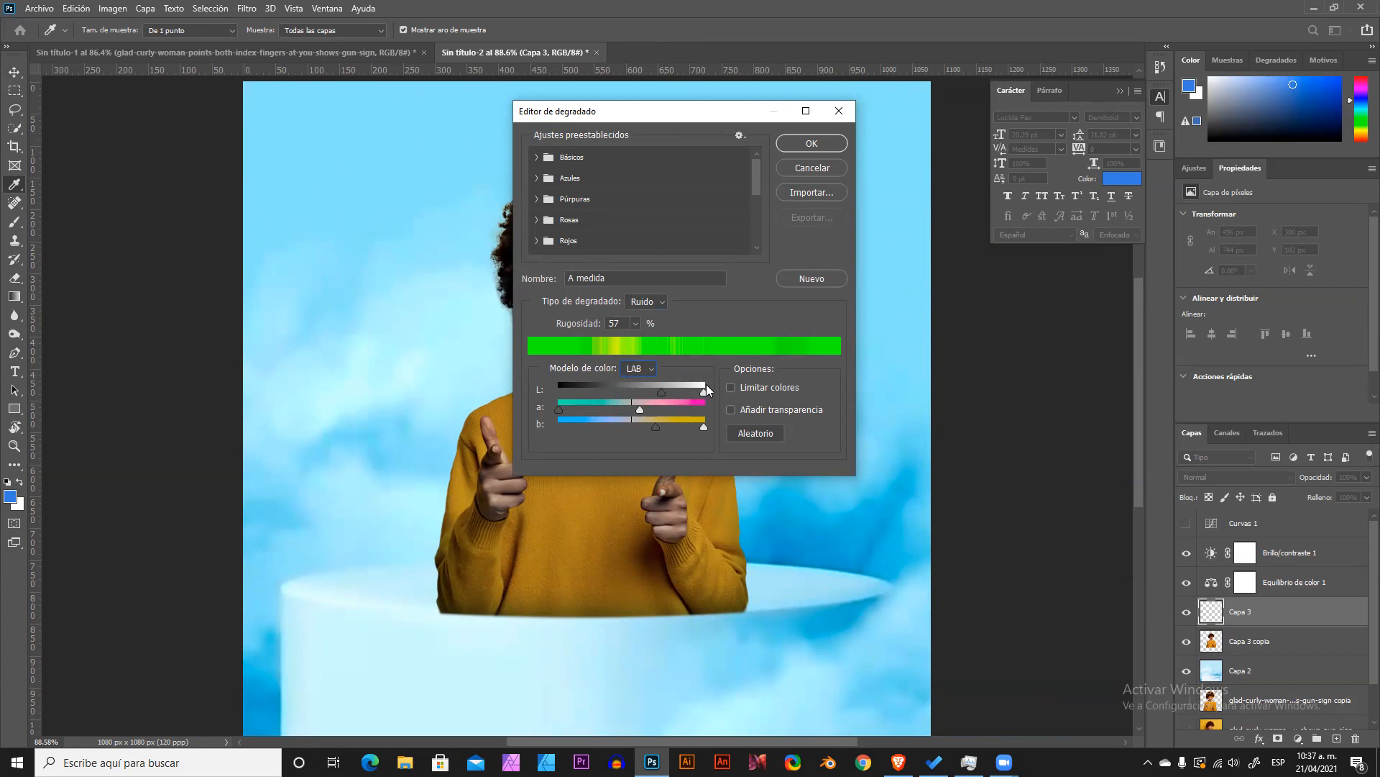
mouse_move(562, 410)
mouse_down()
mouse_move(606, 409)
mouse_move(572, 410)
mouse_up()
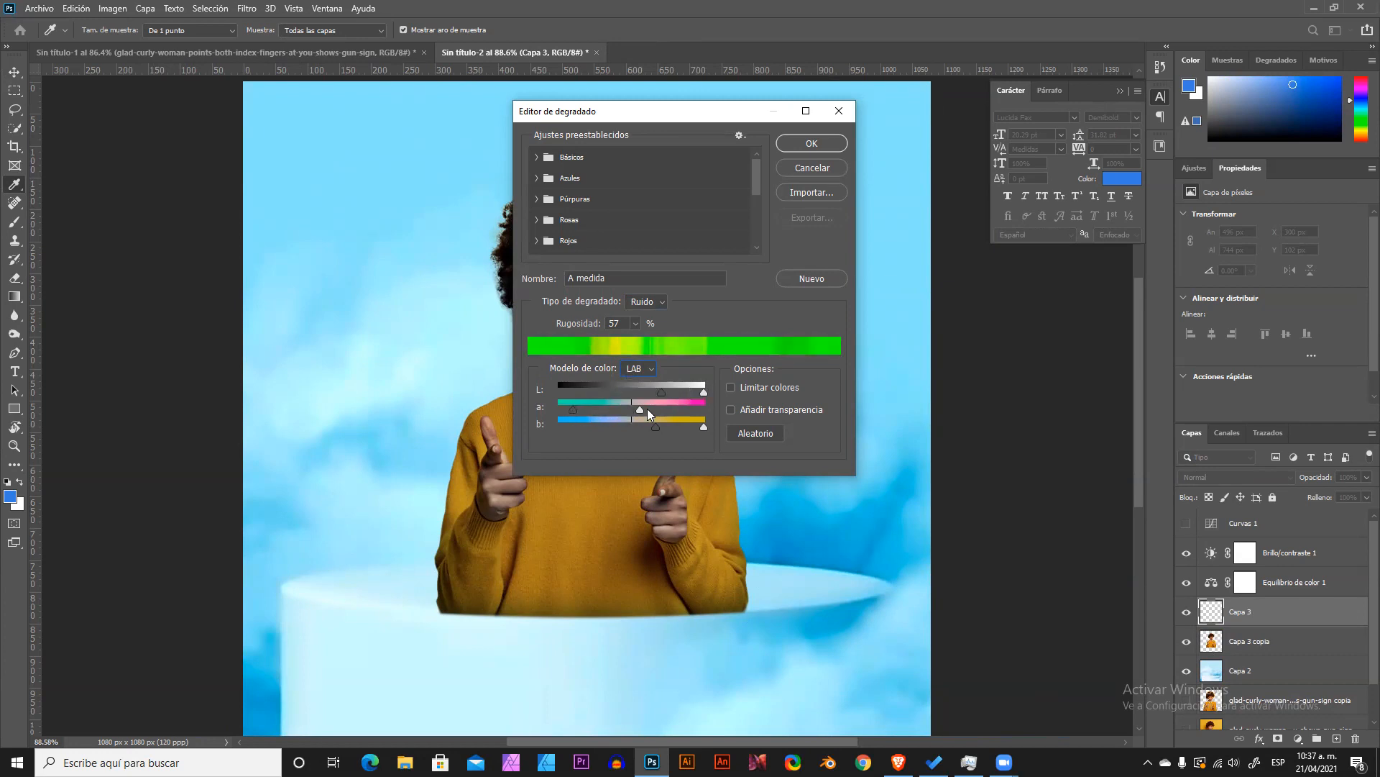
drag(704, 427, 707, 394)
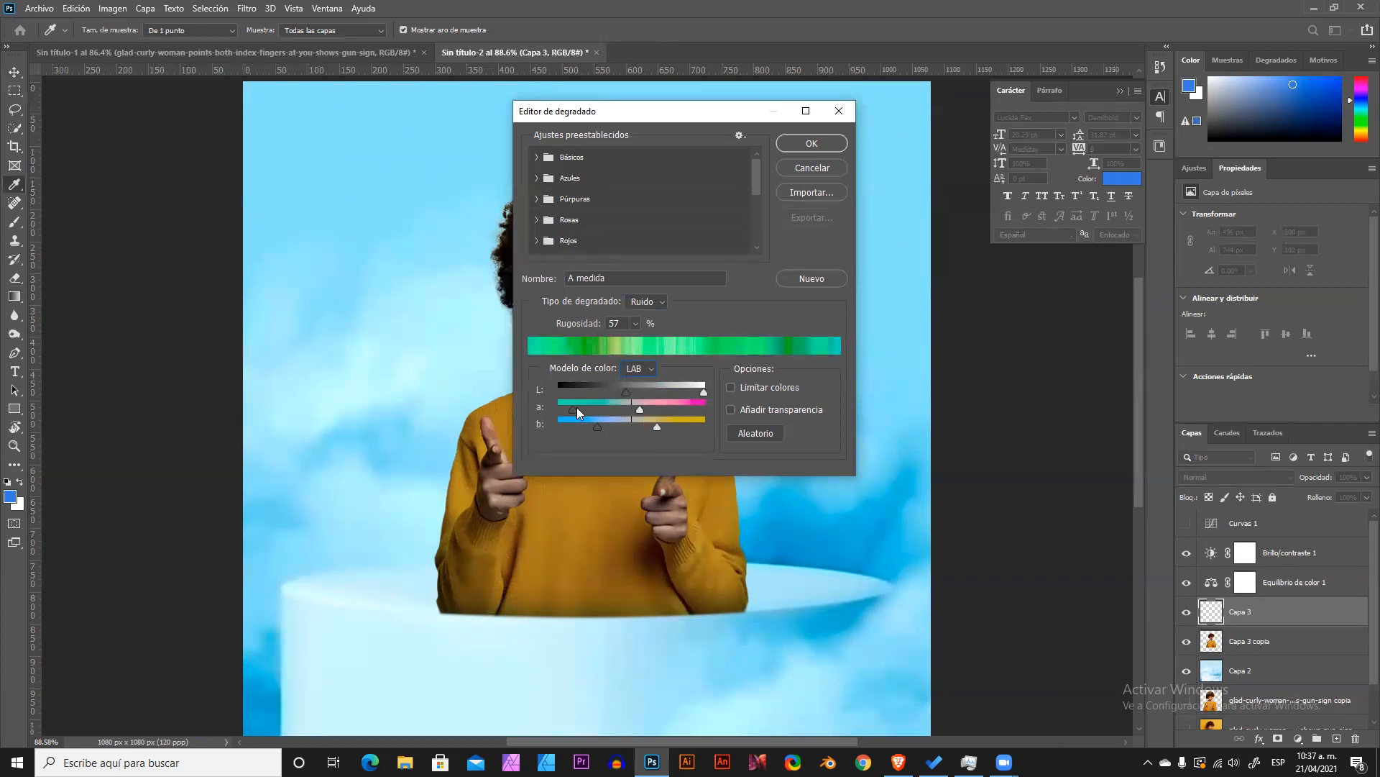
drag(576, 407, 608, 410)
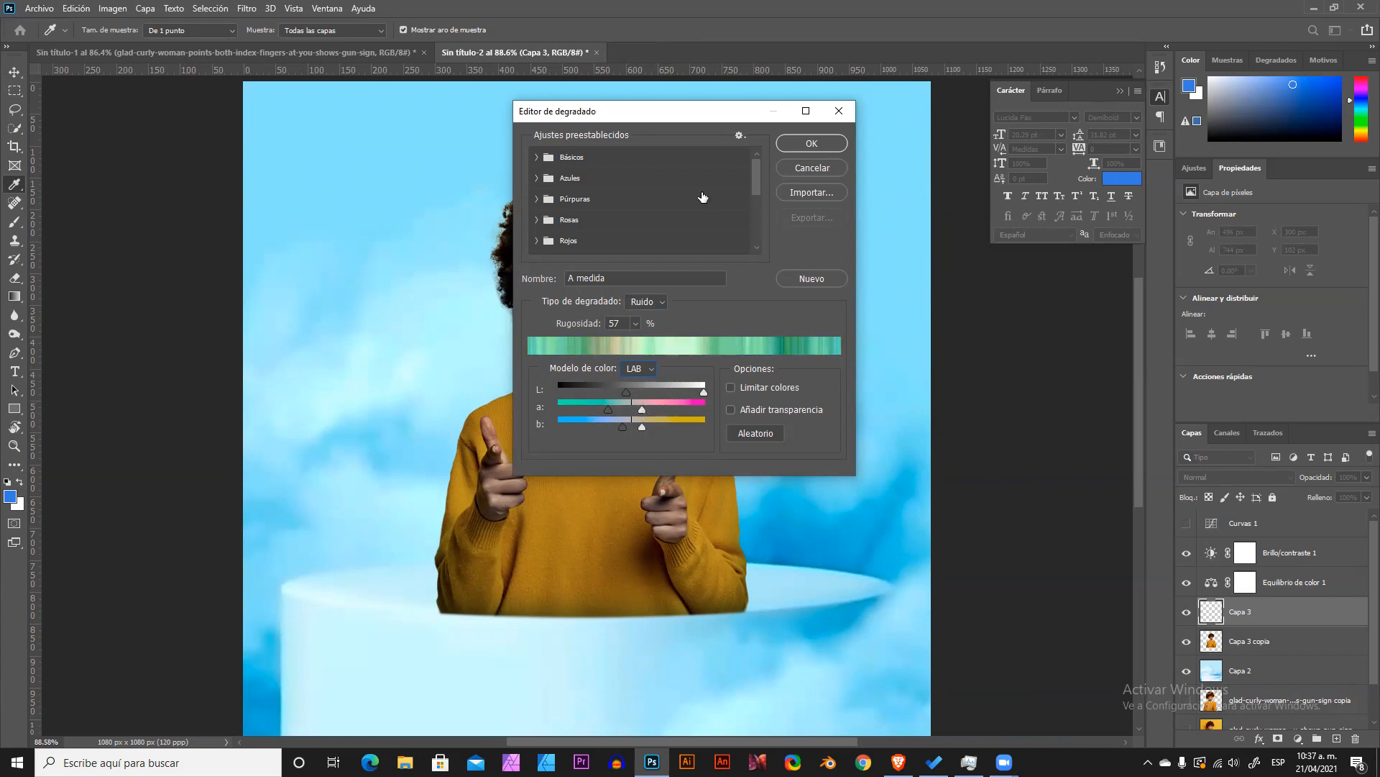
click(812, 144)
Fill Capa 3 with the green noise gradient, redrawing it diagonally from the canvas's upper left past its lower right corner.
scroll(589, 363, down, 3)
drag(474, 573, 460, 586)
drag(554, 491, 831, 193)
drag(577, 326, 744, 535)
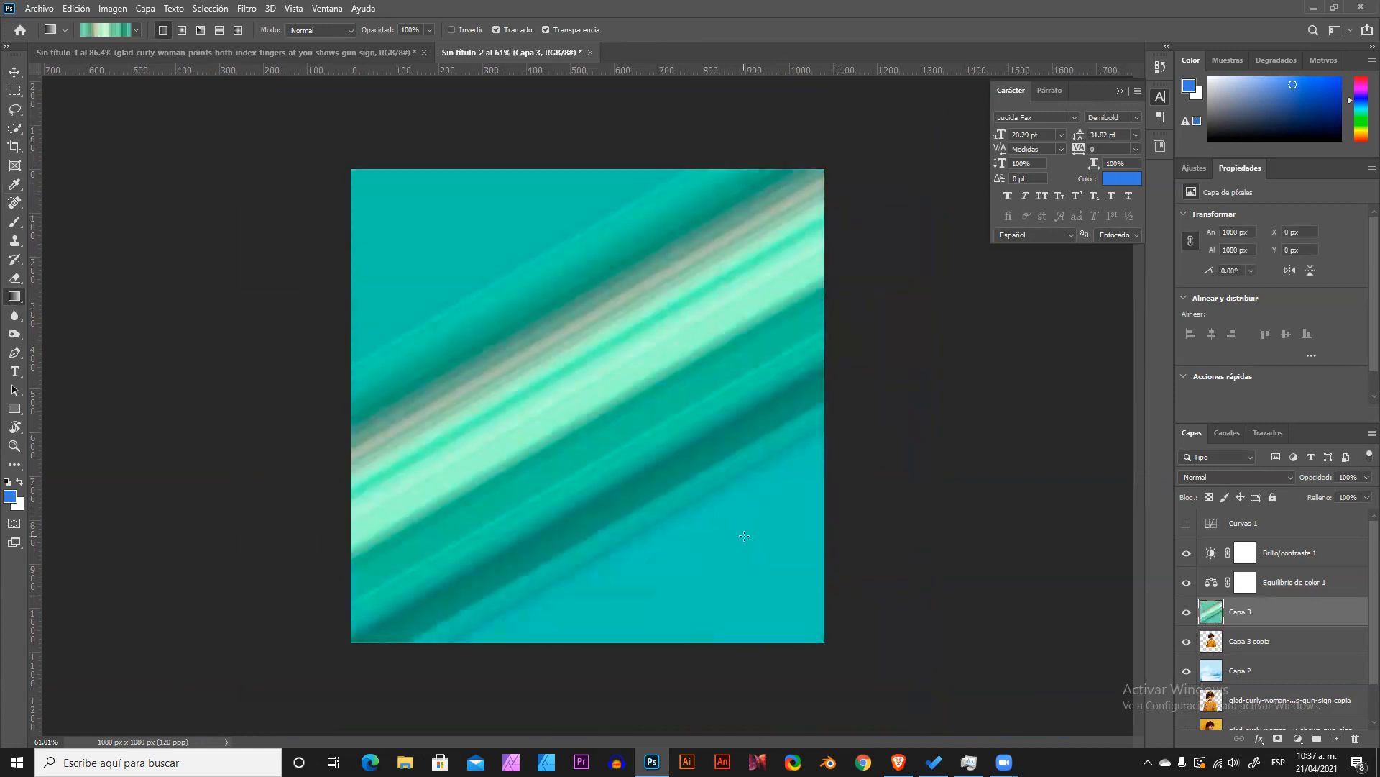
drag(436, 187, 878, 684)
Set the Capa 3 gradient layer to the Trama blend mode and lower its opacity to 63%.
click(1248, 477)
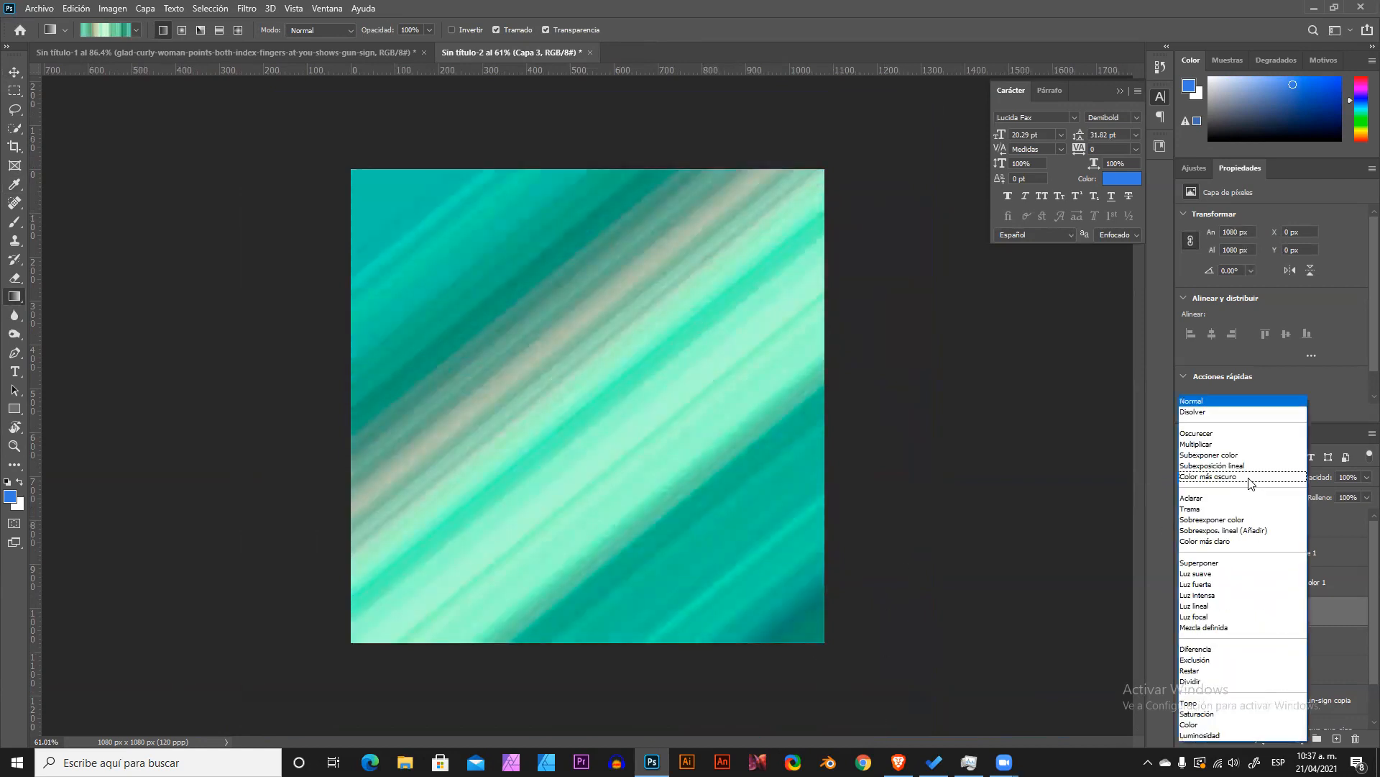
click(1220, 509)
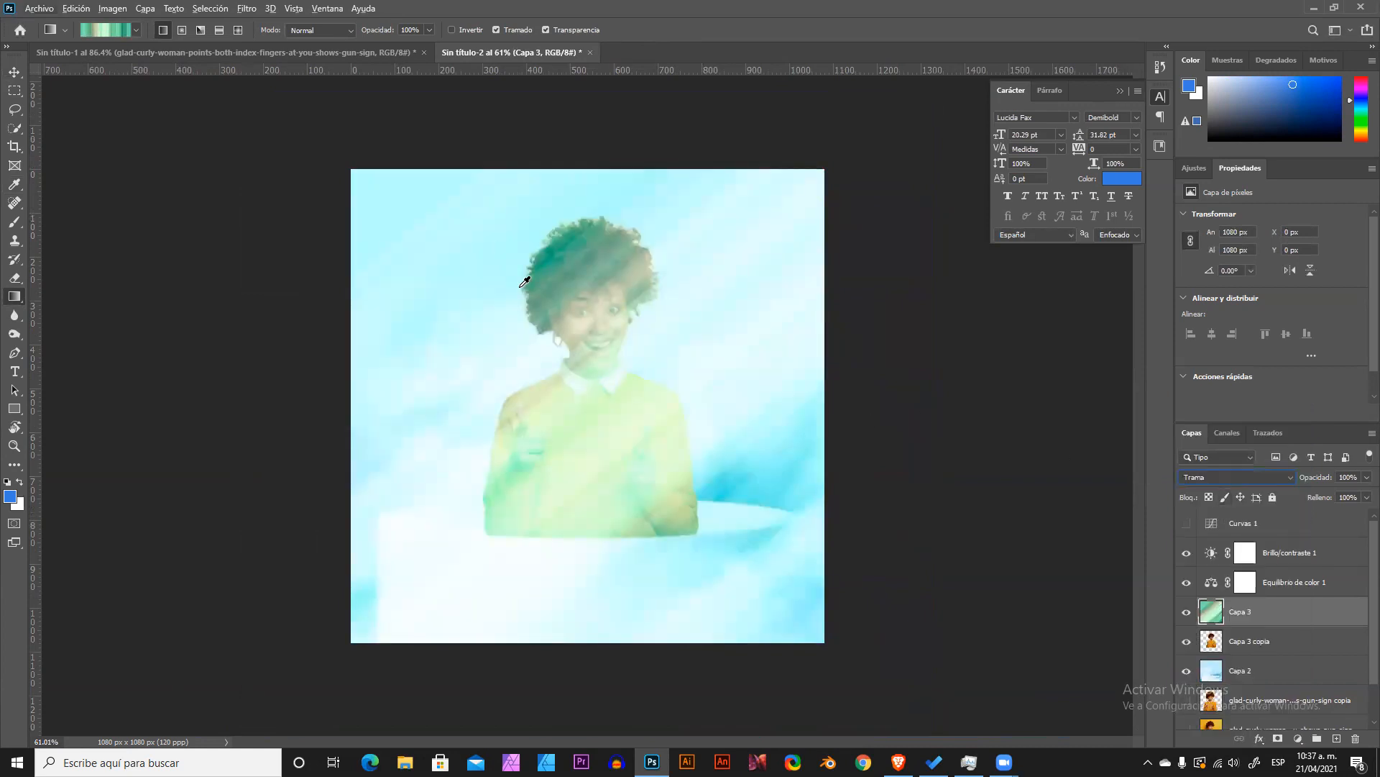
click(14, 72)
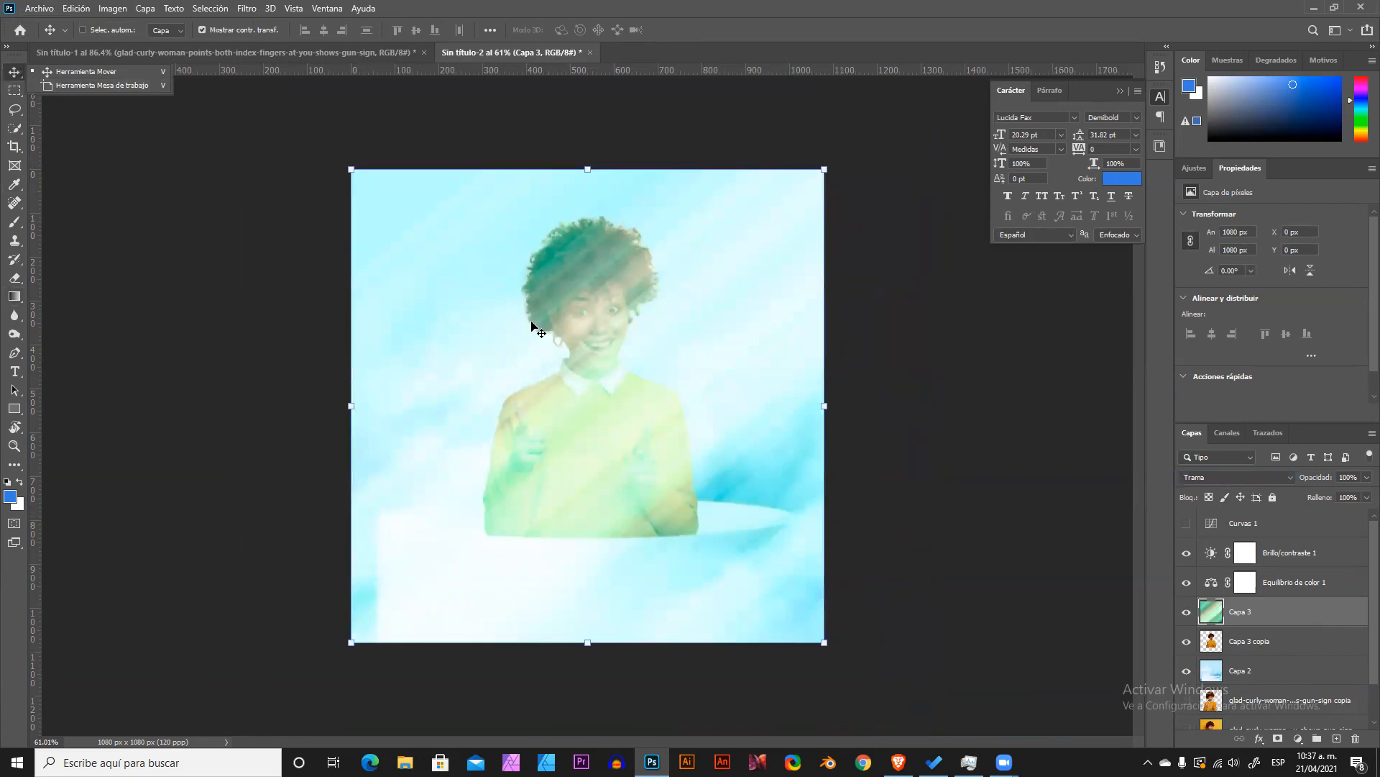
scroll(573, 350, up, 2)
scroll(572, 350, up, 1)
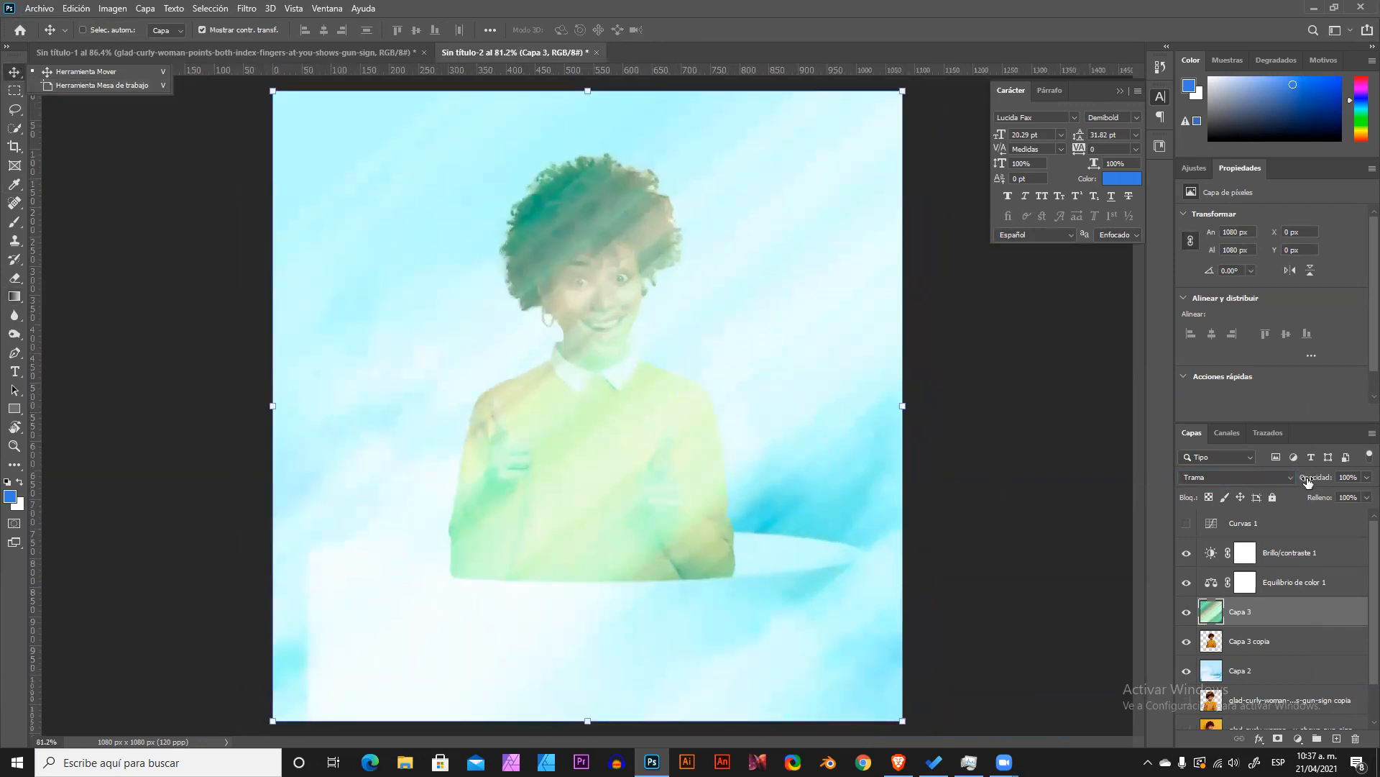
mouse_move(1309, 483)
mouse_down()
mouse_move(1269, 484)
mouse_move(1282, 483)
mouse_up()
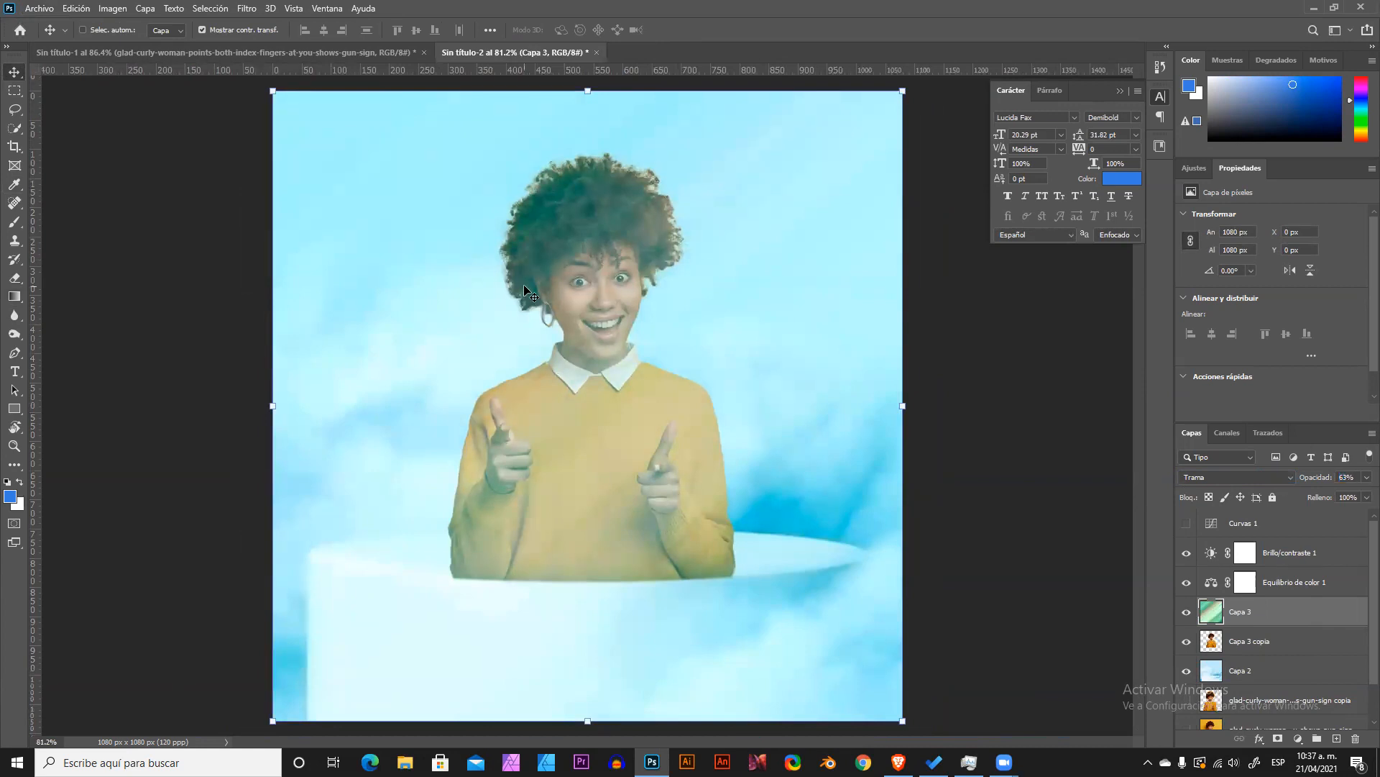
Add a black layer mask to Capa 3 that hides the whole gradient.
click(1211, 647)
click(1234, 616)
alt+click(1278, 738)
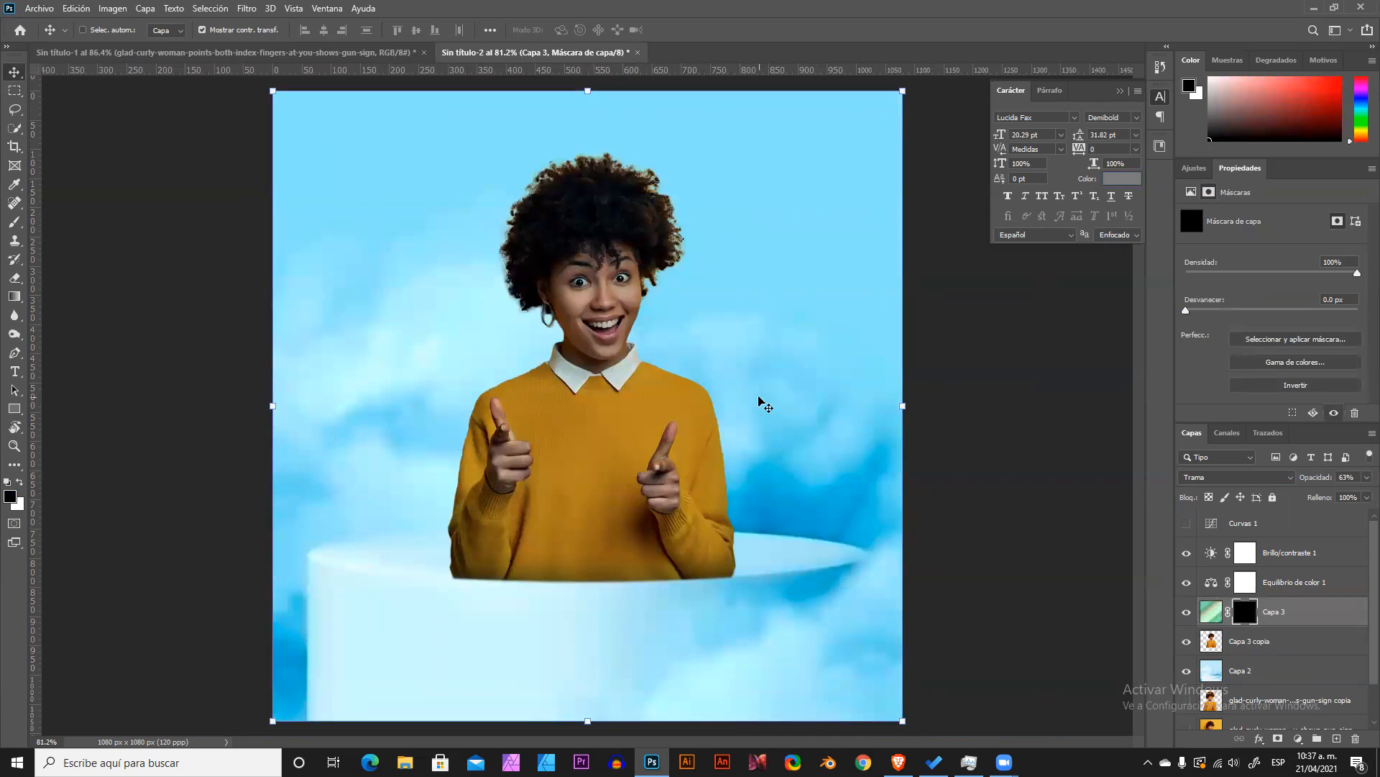
scroll(654, 331, down, 2)
scroll(657, 333, up, 1)
Set up a soft brush with a 145 px diameter, 10% hardness and 55% opacity.
key(b)
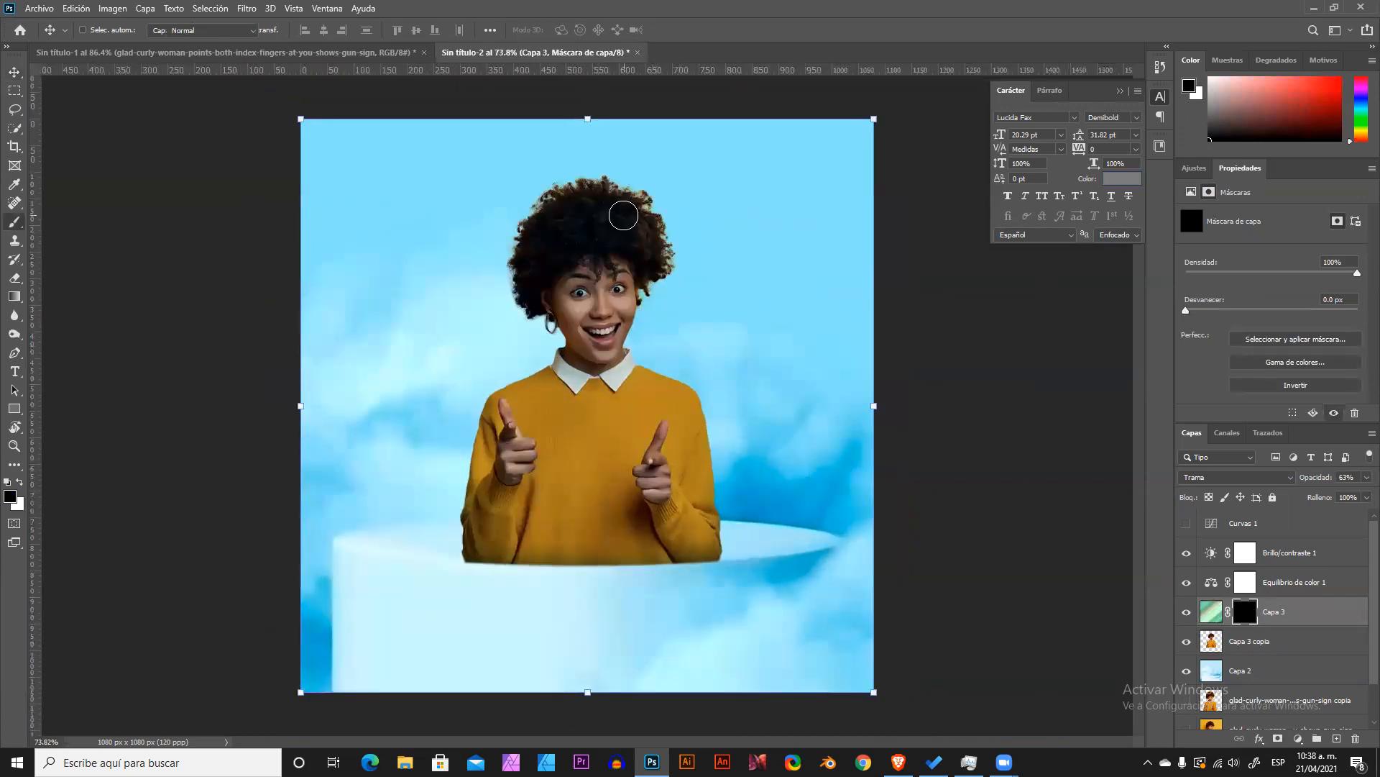
drag(609, 253, 647, 249)
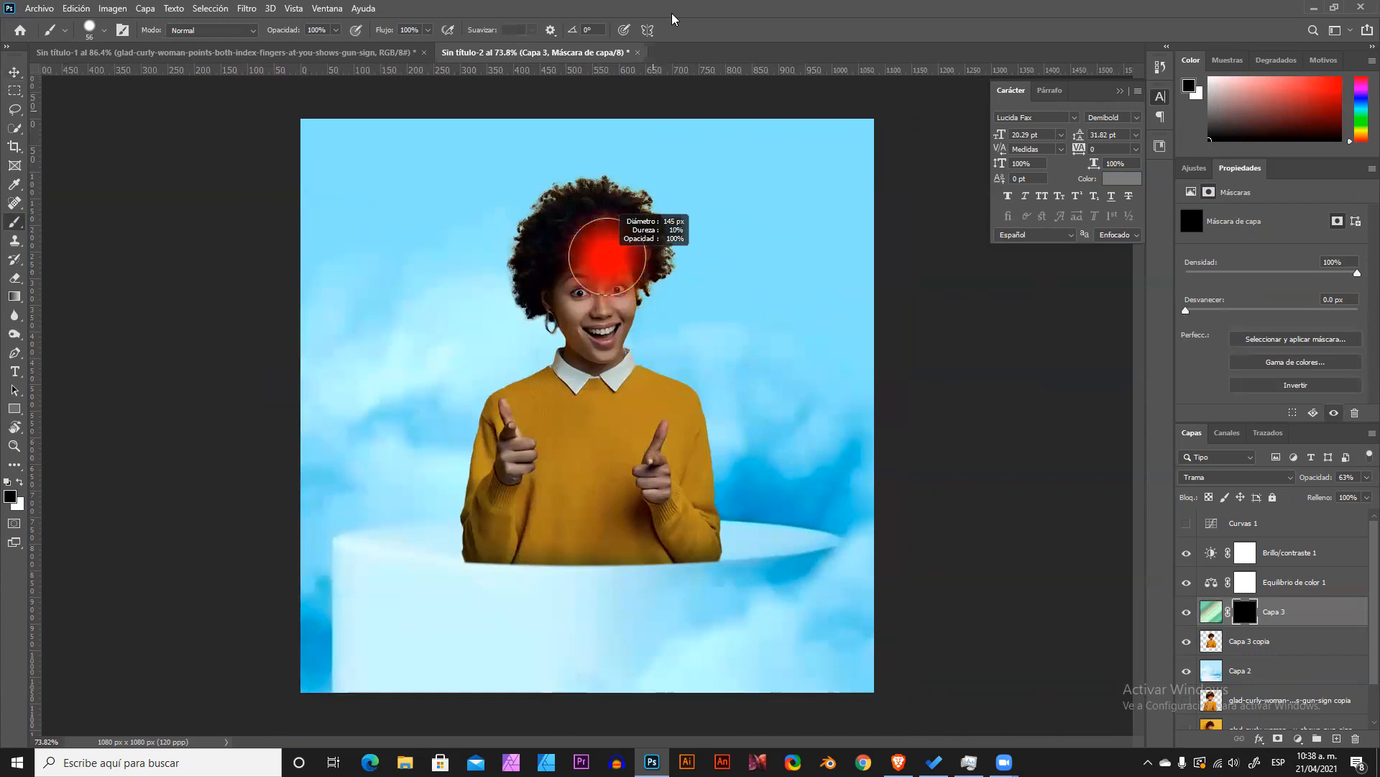
drag(675, 19, 674, 20)
drag(283, 31, 251, 34)
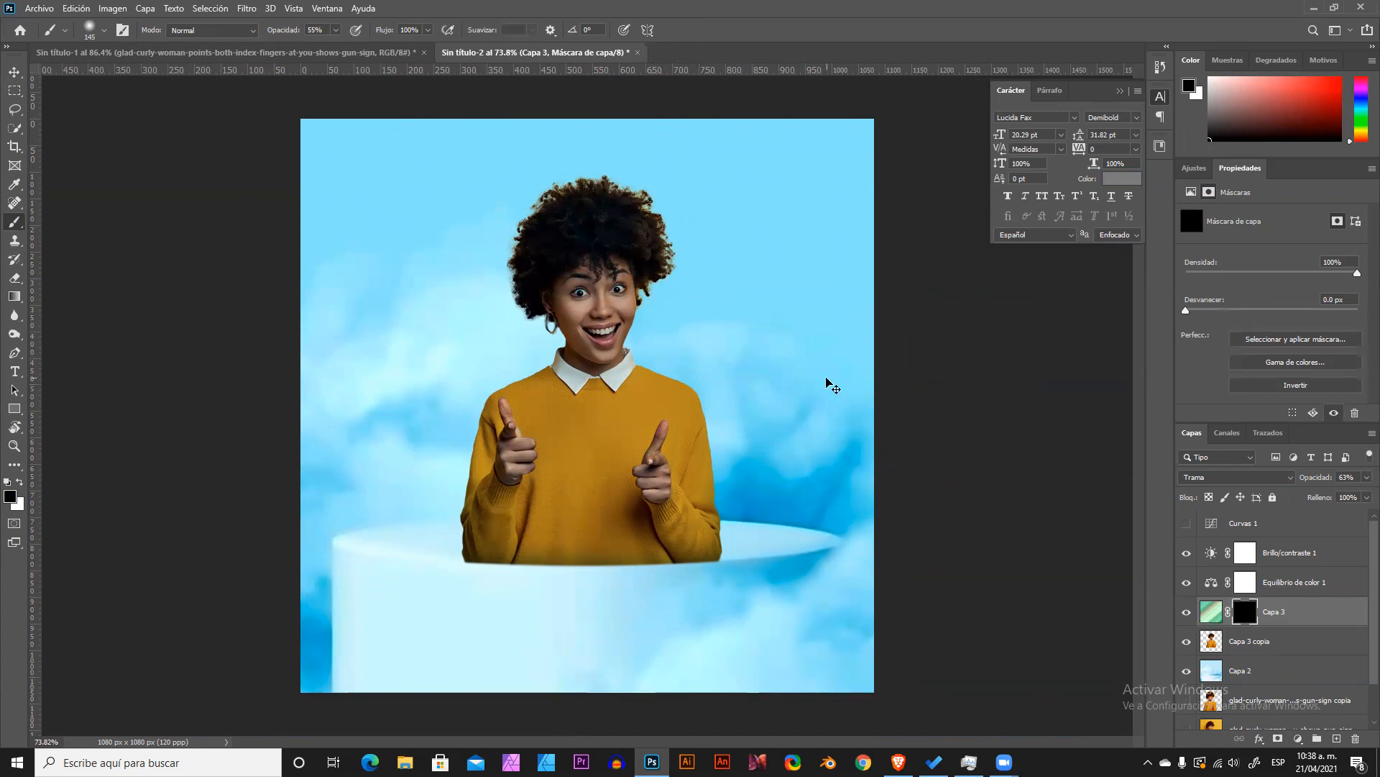
Try a white mask on Capa 3 instead of the black one, painting black over the woman, and delete it.
key(ctrl+z)
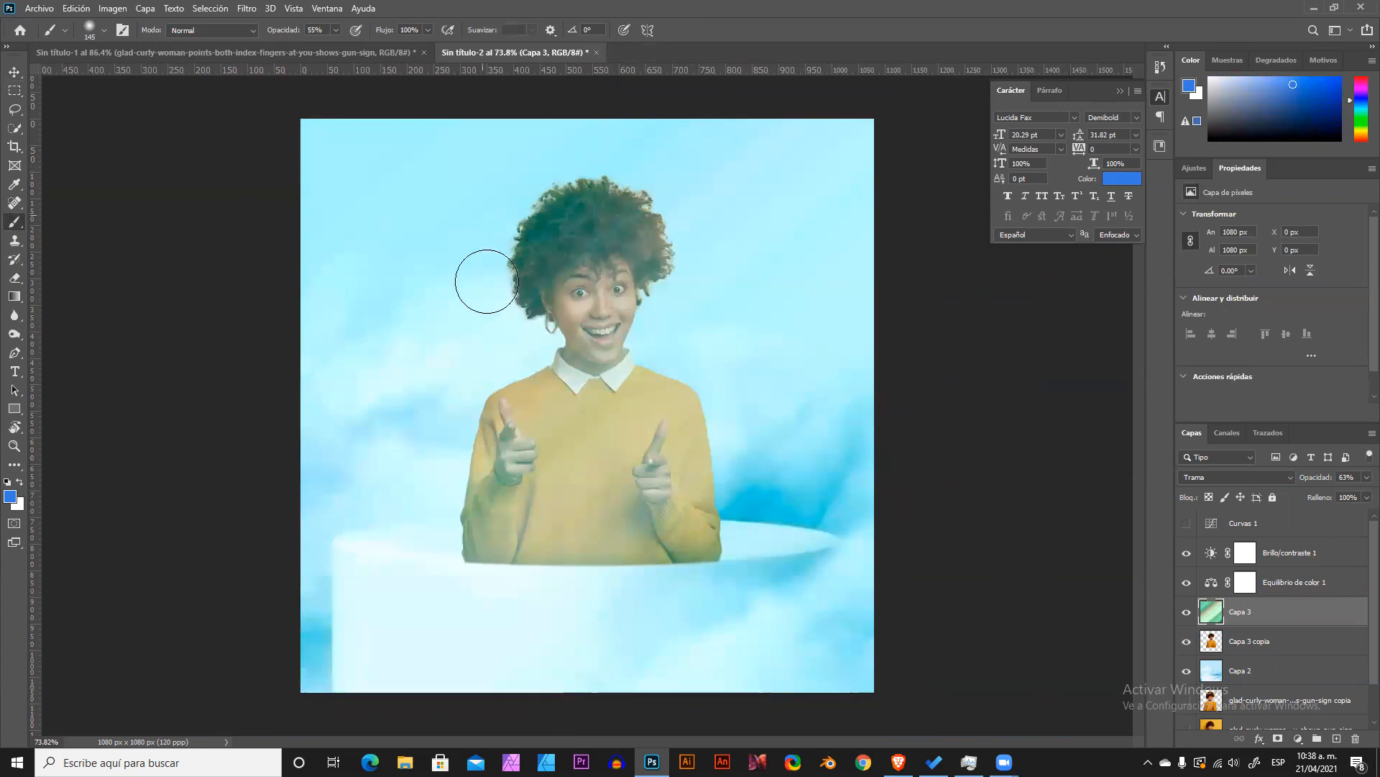
click(1278, 739)
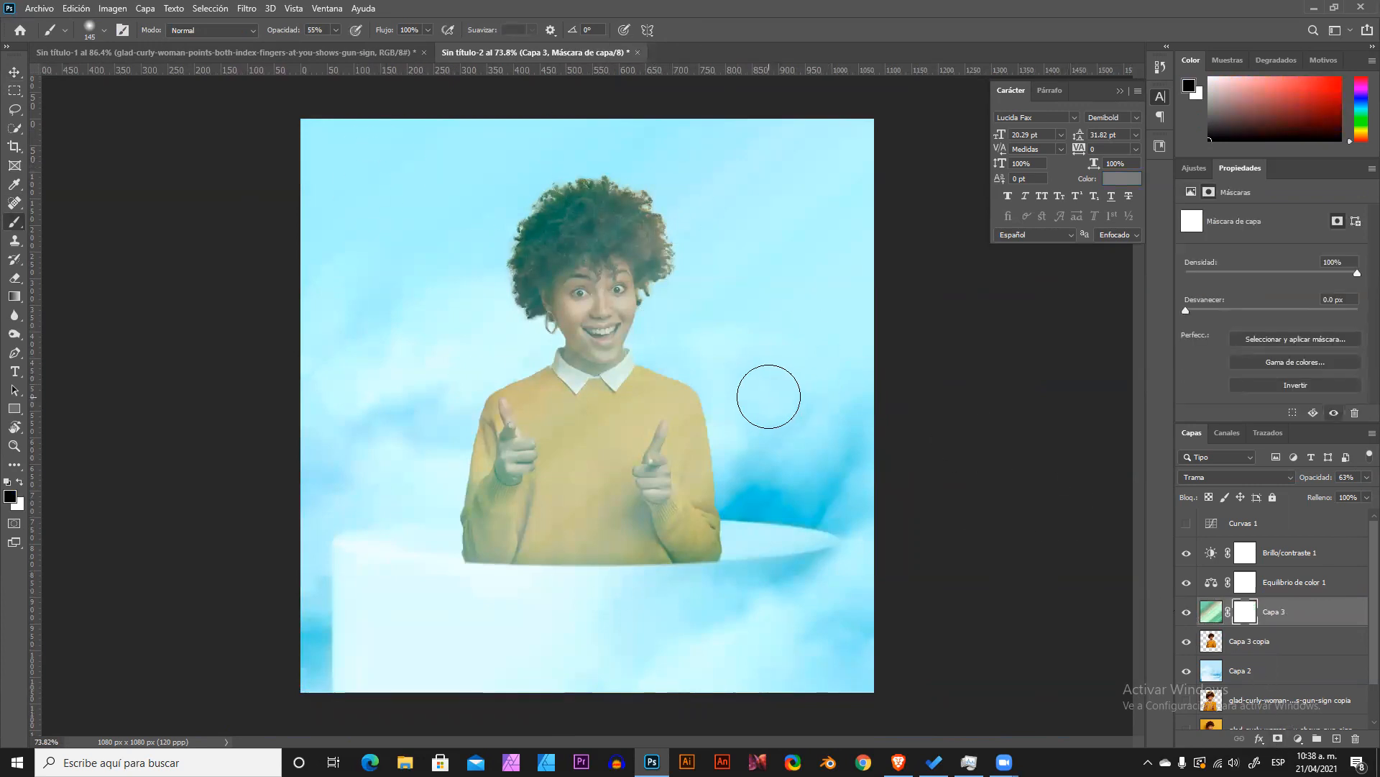
click(597, 242)
mouse_move(586, 255)
mouse_down()
mouse_move(678, 225)
mouse_move(626, 309)
mouse_move(614, 281)
mouse_move(633, 245)
mouse_move(477, 367)
mouse_move(611, 467)
mouse_move(504, 547)
mouse_up()
drag(590, 535, 872, 606)
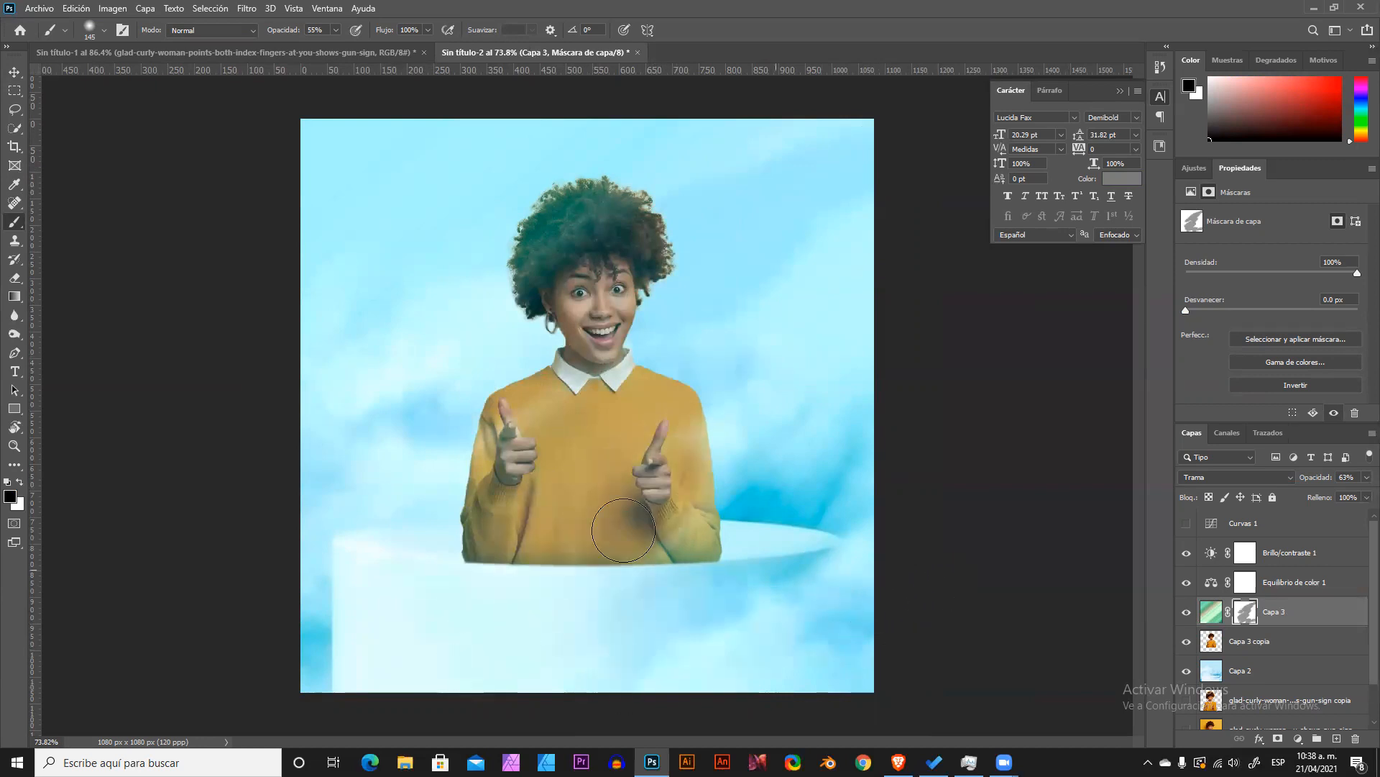
key(Delete)
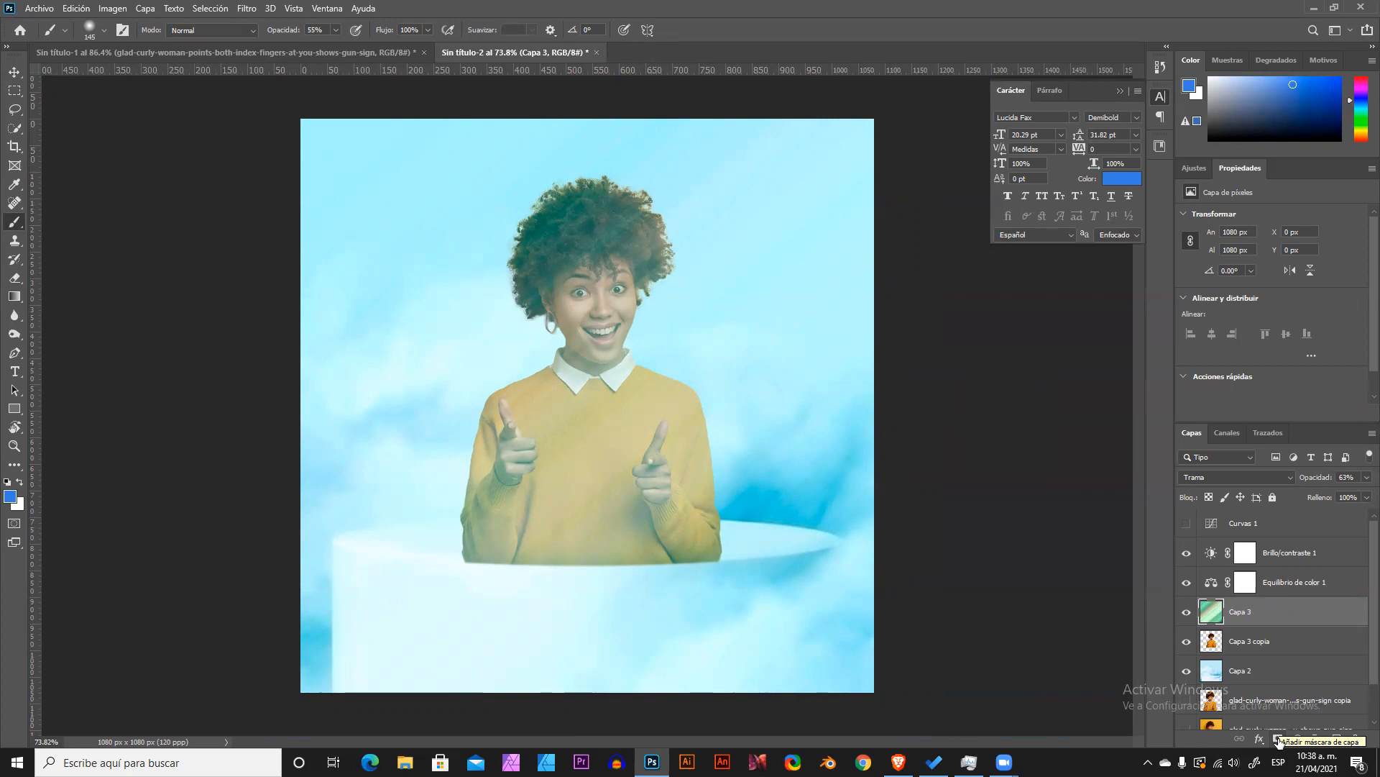
Add a black mask to Capa 3 and paint white over the woman and the upper-right sky, enlarging the brush to 245 px.
alt+click(1278, 740)
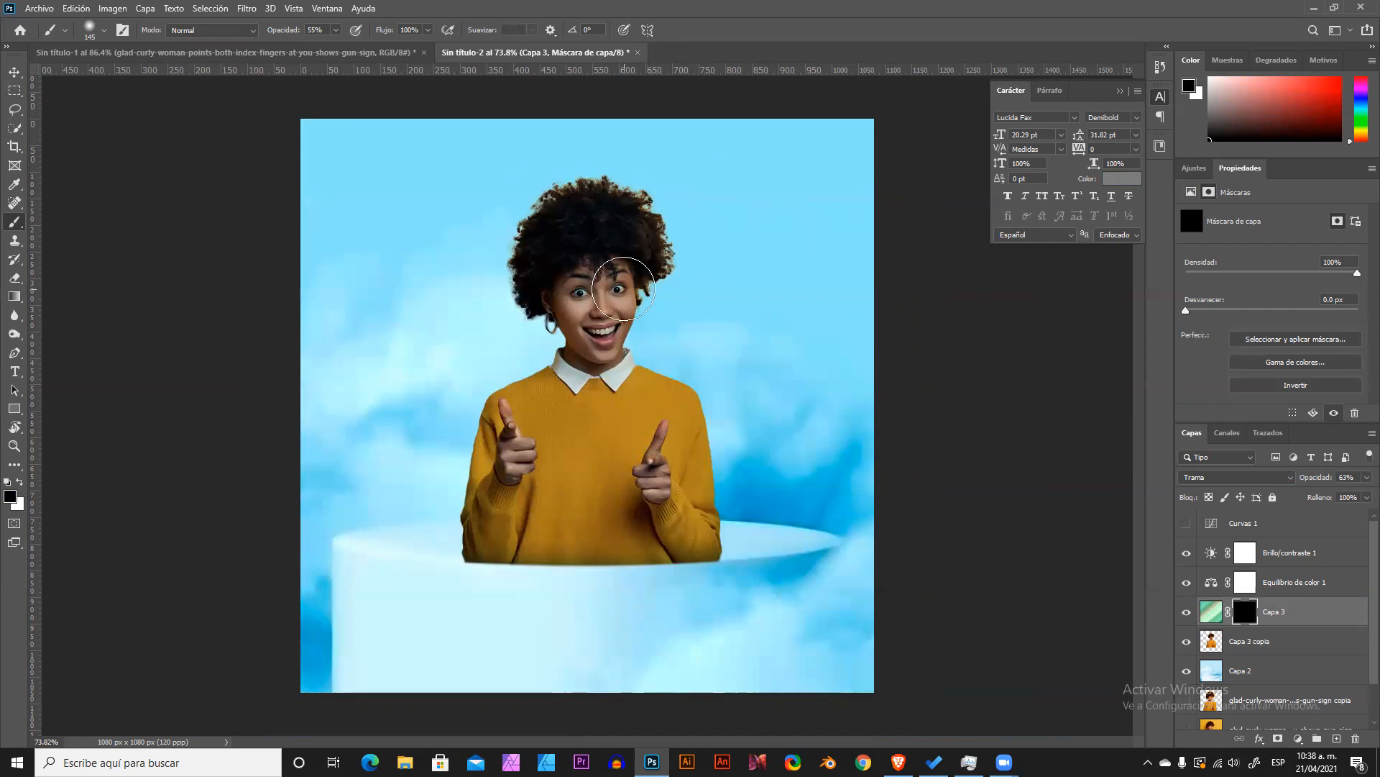
key(x)
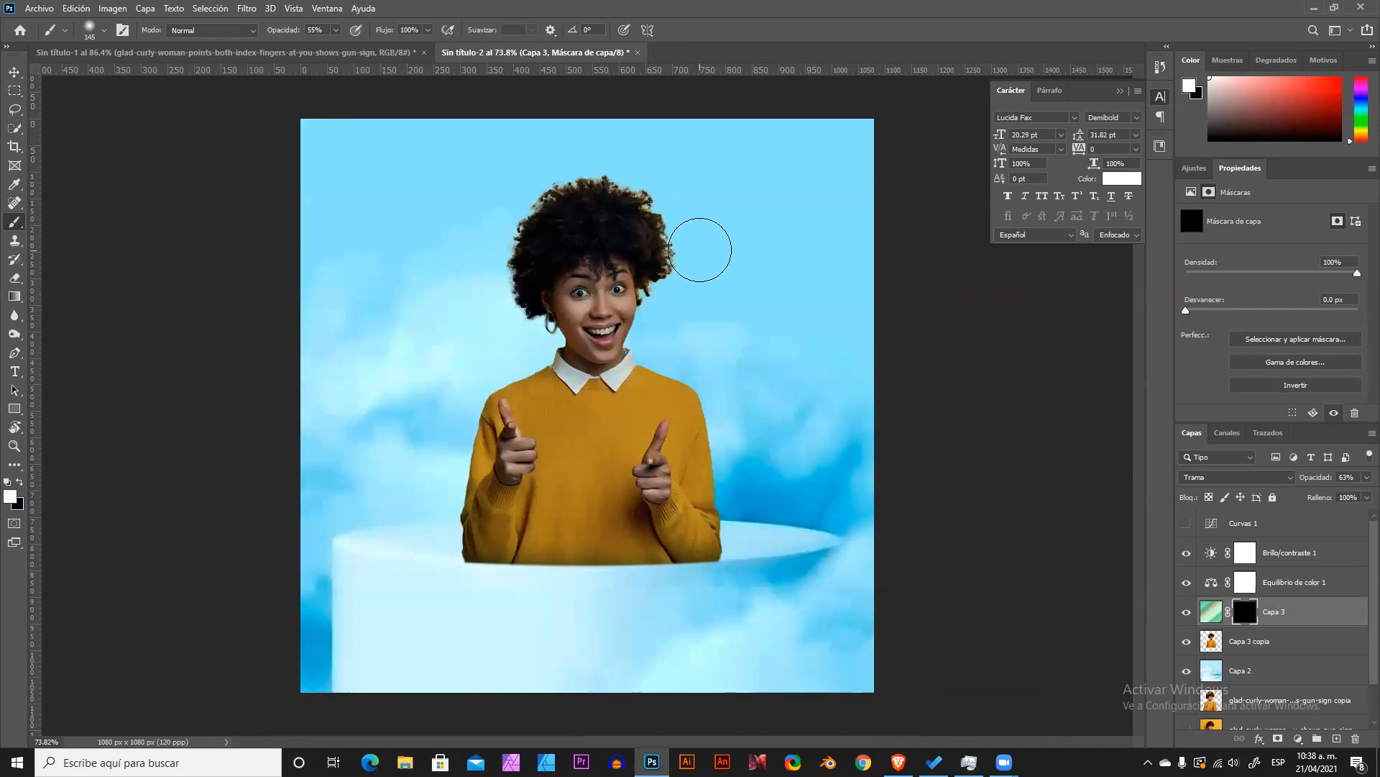
drag(633, 284, 884, 115)
alt+right_click(672, 292)
mouse_move(676, 324)
mouse_down()
mouse_move(935, 210)
mouse_move(724, 400)
mouse_move(826, 333)
mouse_move(715, 487)
mouse_up()
mouse_move(689, 161)
mouse_down()
mouse_move(592, 231)
mouse_move(703, 99)
mouse_move(688, 94)
mouse_move(491, 219)
mouse_move(714, 178)
mouse_move(857, 174)
mouse_up()
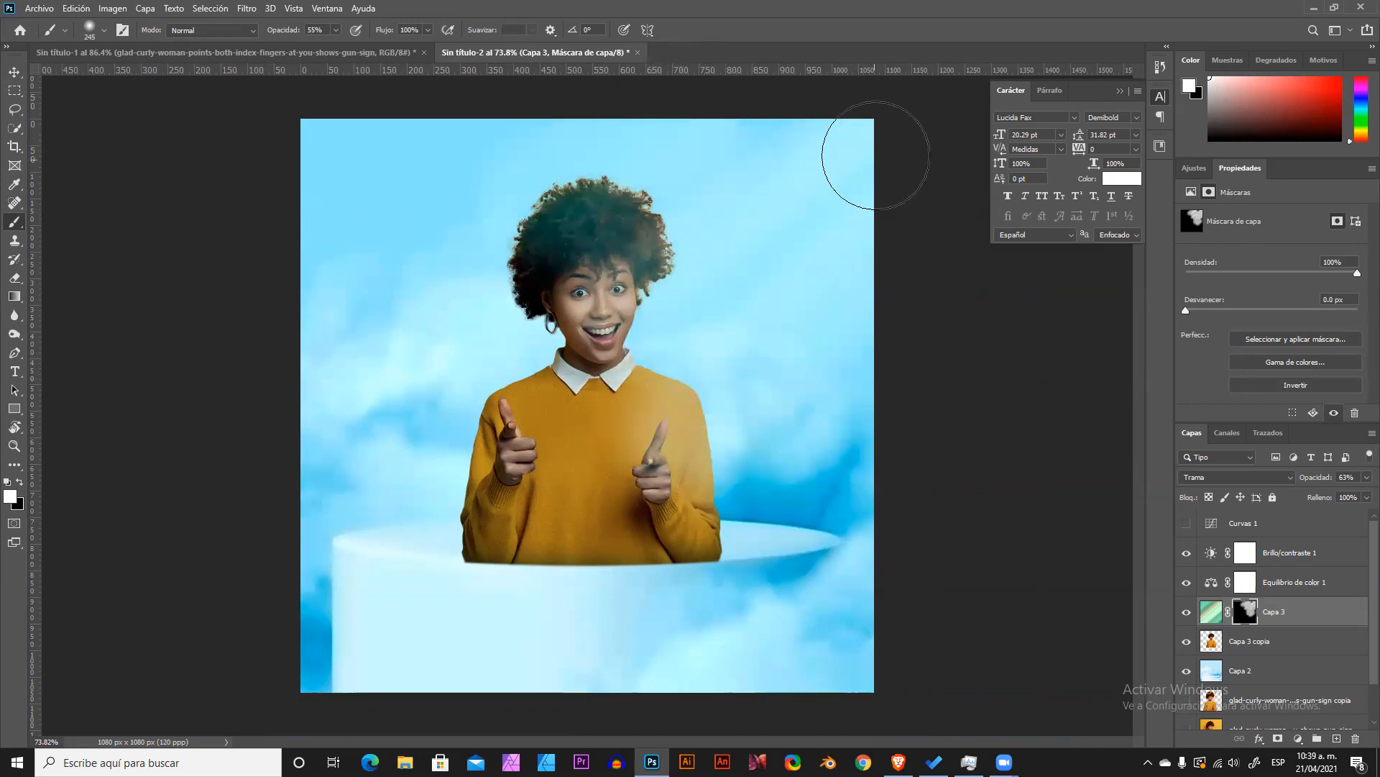
drag(647, 338, 446, 508)
drag(732, 363, 698, 484)
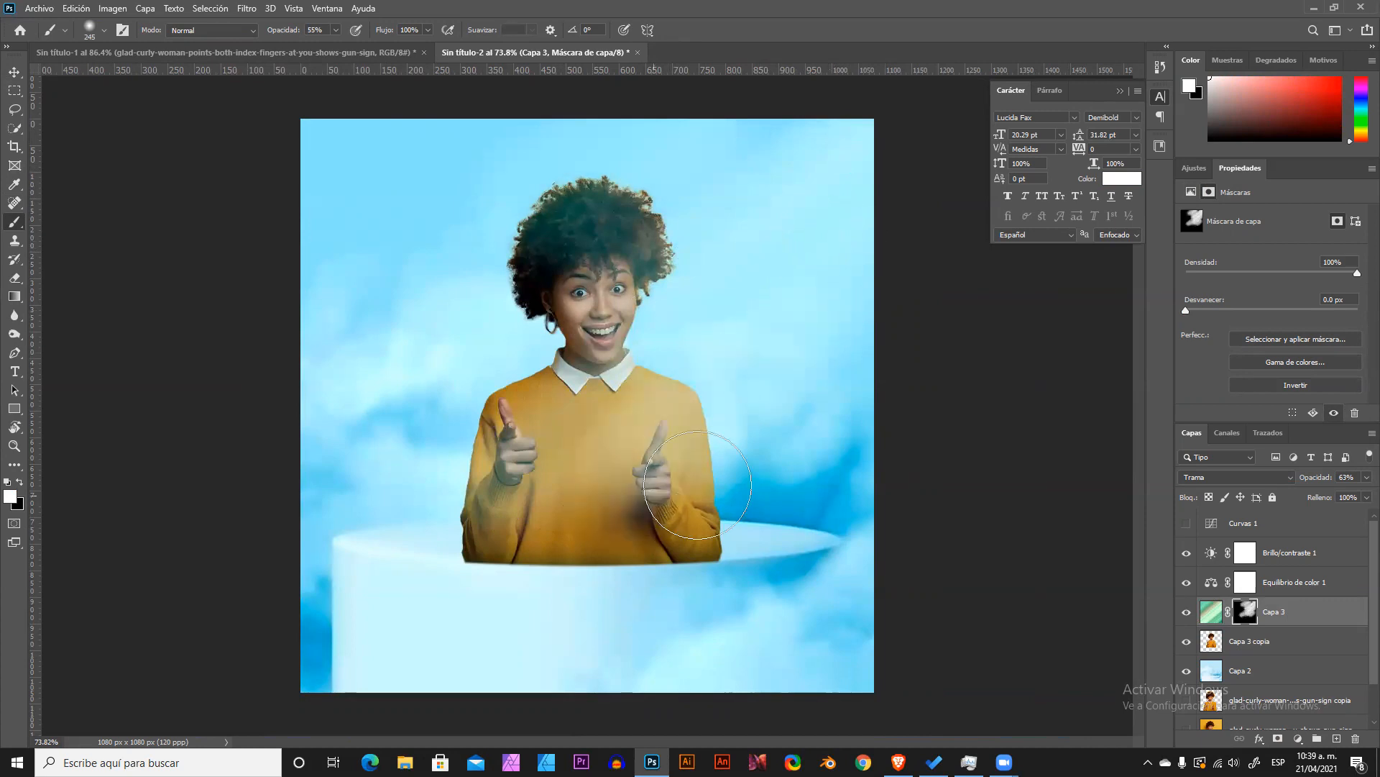
Try Capa 3 at 100% opacity, then reduce it to 78%.
scroll(812, 287, down, 1)
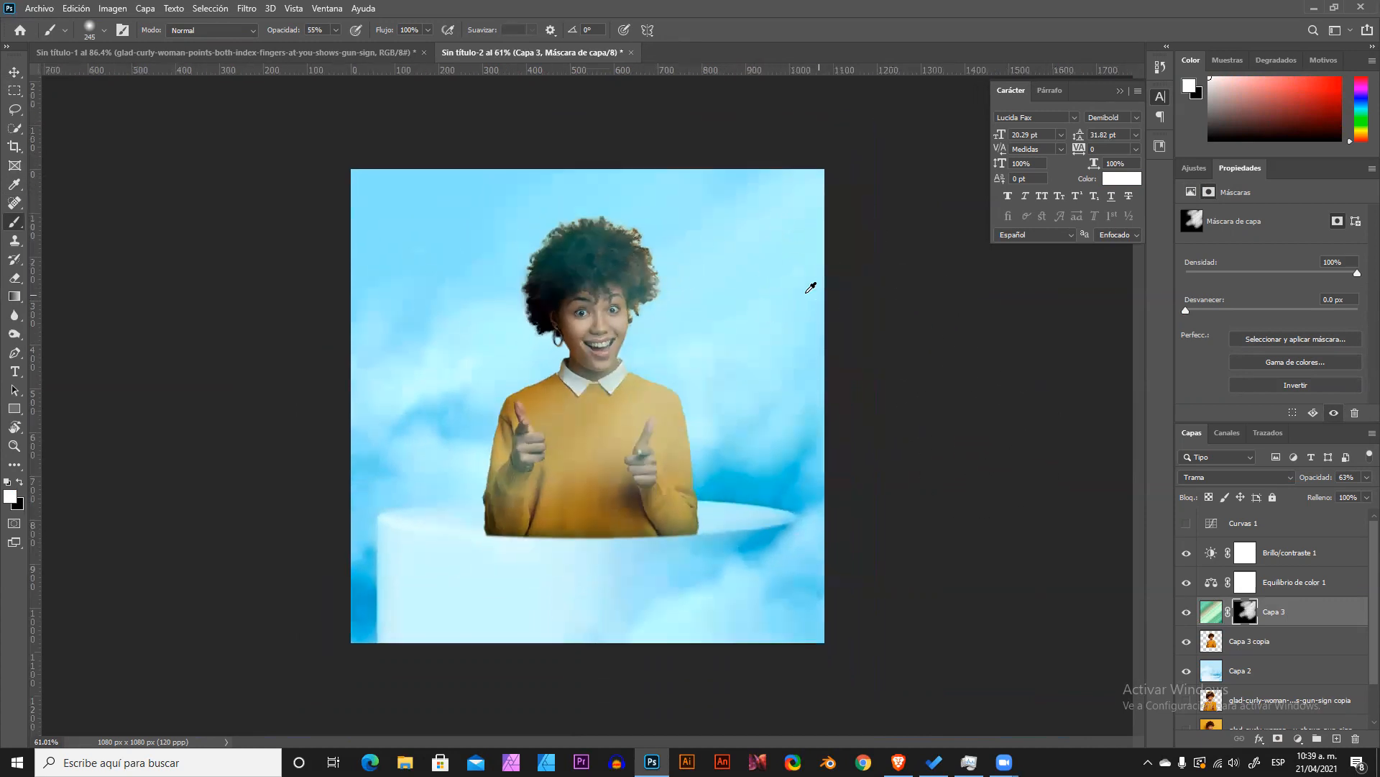
scroll(811, 288, up, 2)
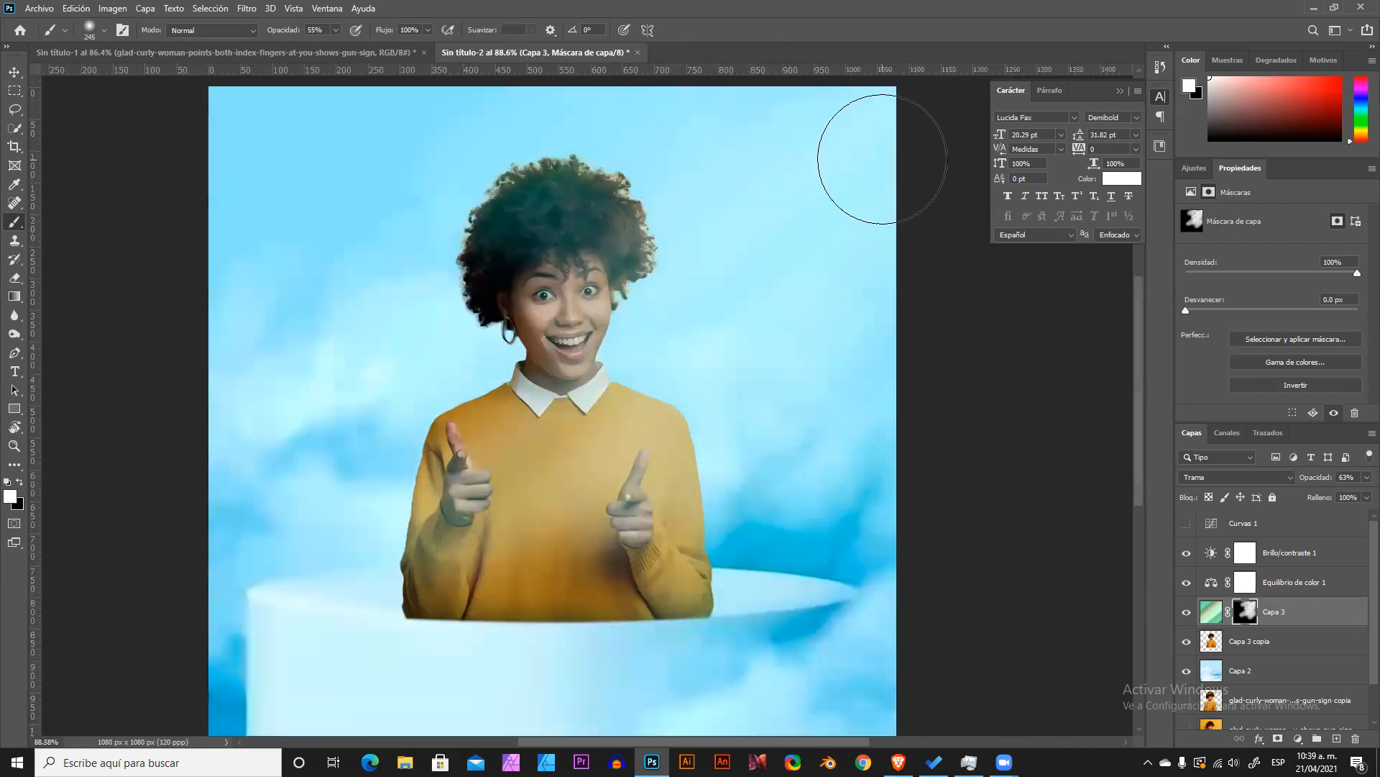
scroll(838, 154, down, 1)
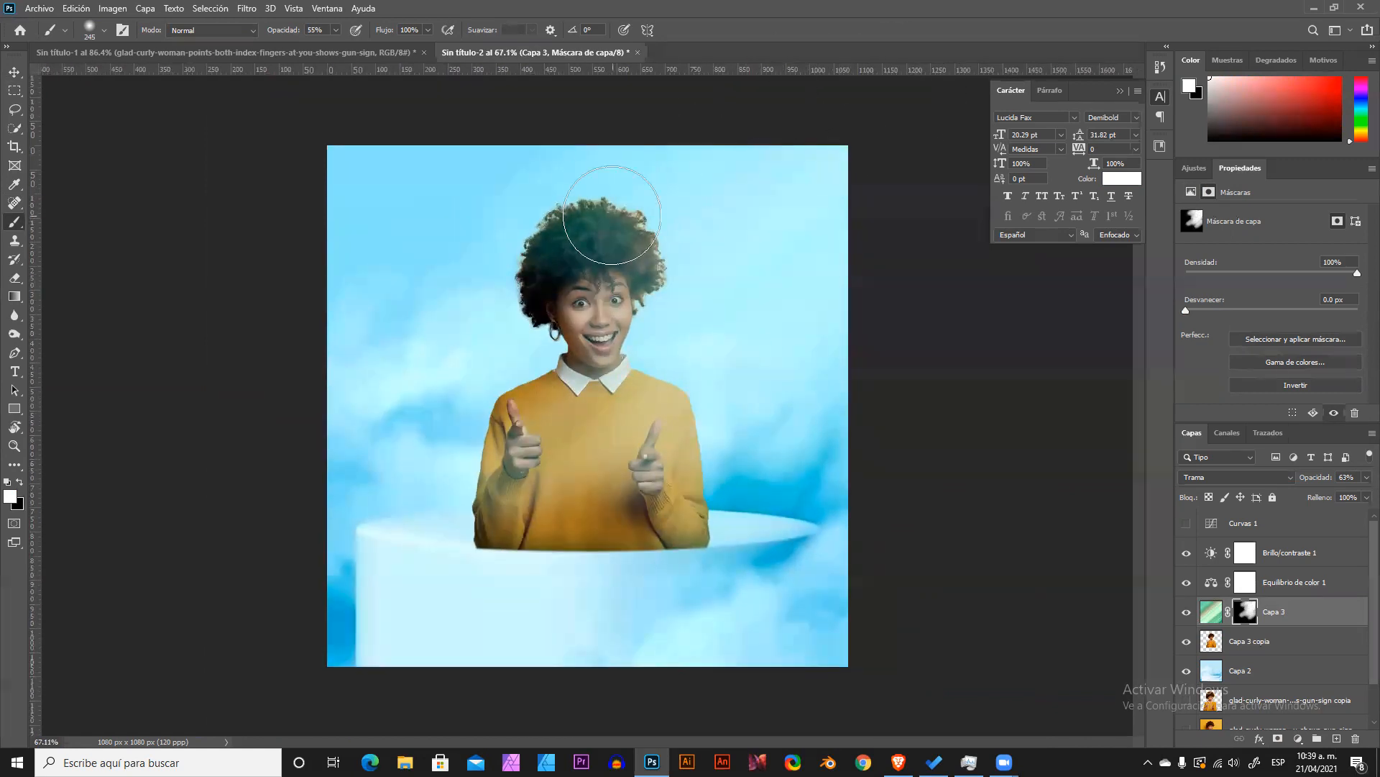
scroll(557, 381, up, 2)
key(v)
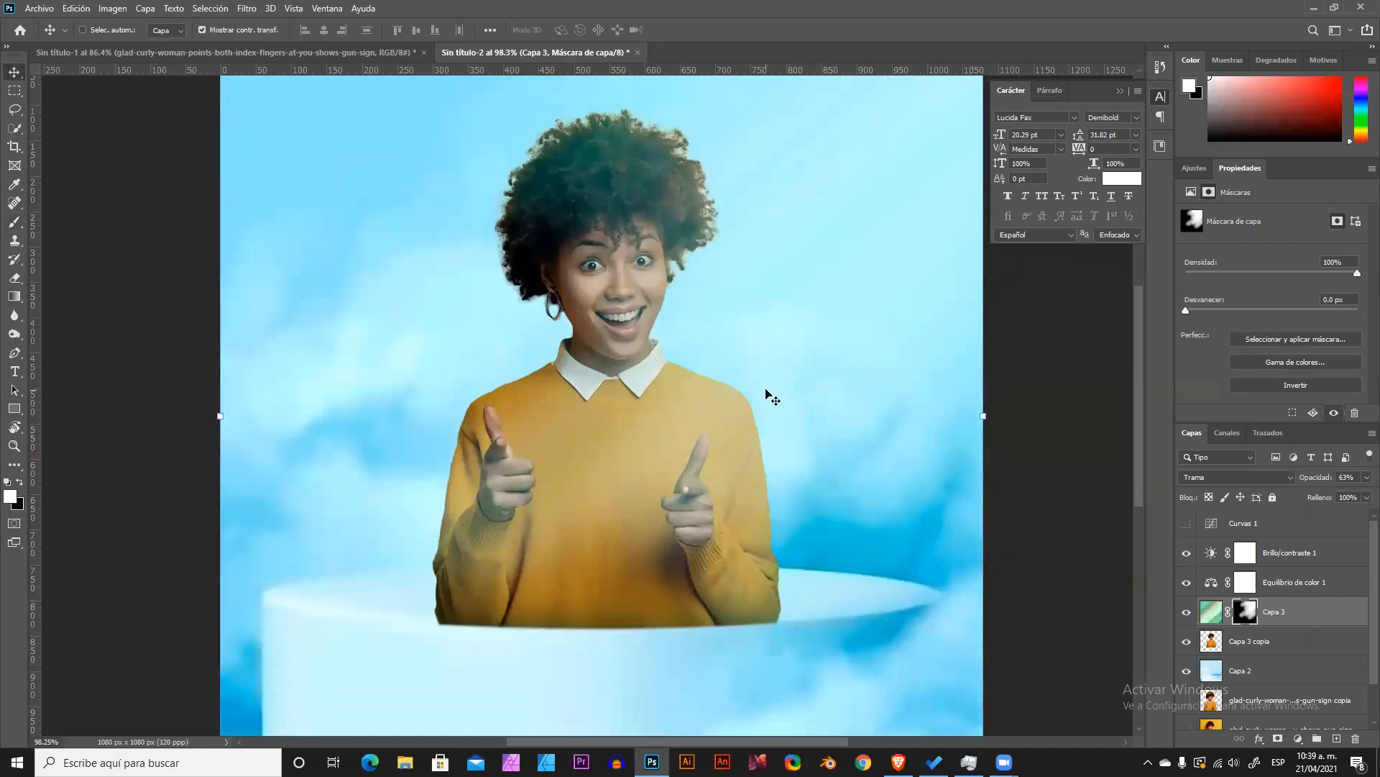
scroll(669, 348, up, 1)
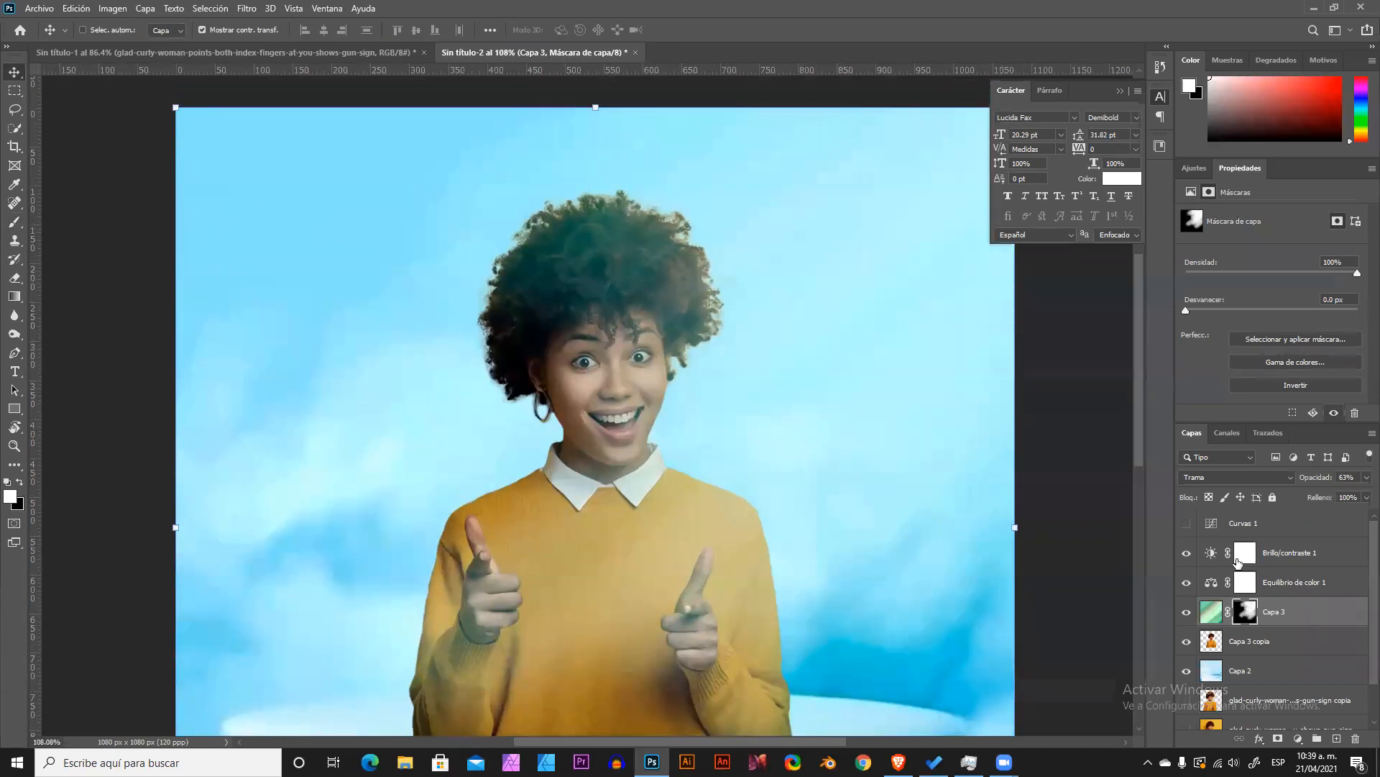
click(1211, 611)
click(1246, 611)
click(1346, 477)
text(100)
key(Return)
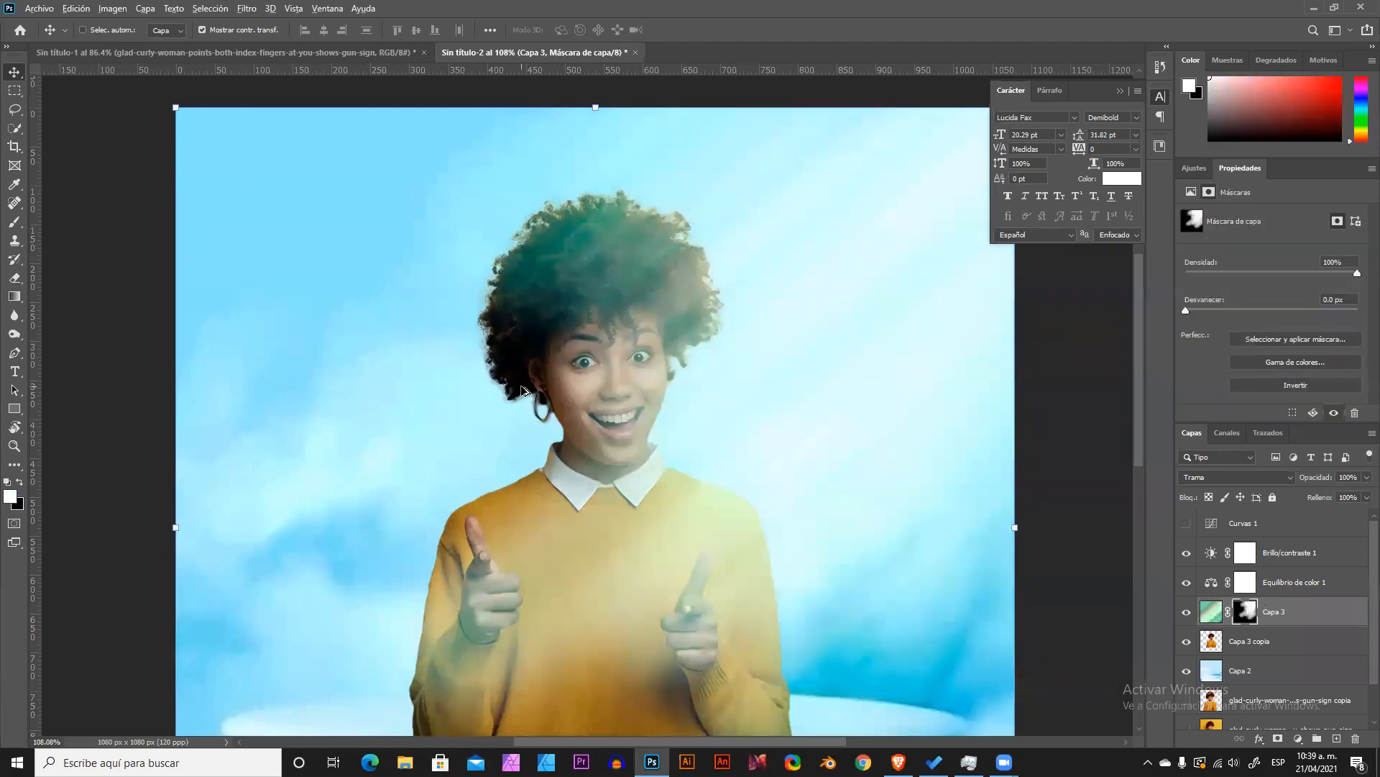
key(ctrl+0)
drag(1323, 479, 1315, 480)
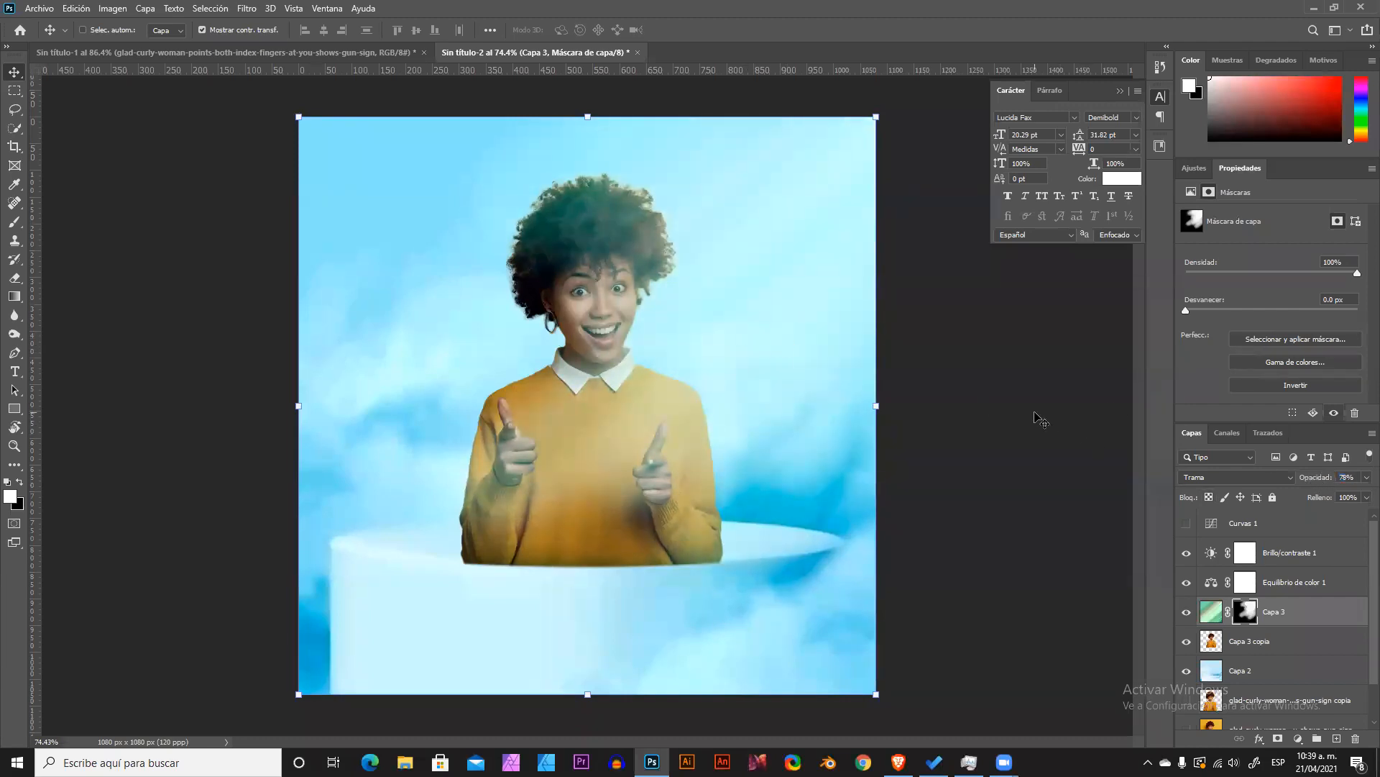
Reduce the brush to 39 px and paint black on the Capa 3 mask around the cuff and fingers of the hand on the image's right.
scroll(1040, 420, down, 3)
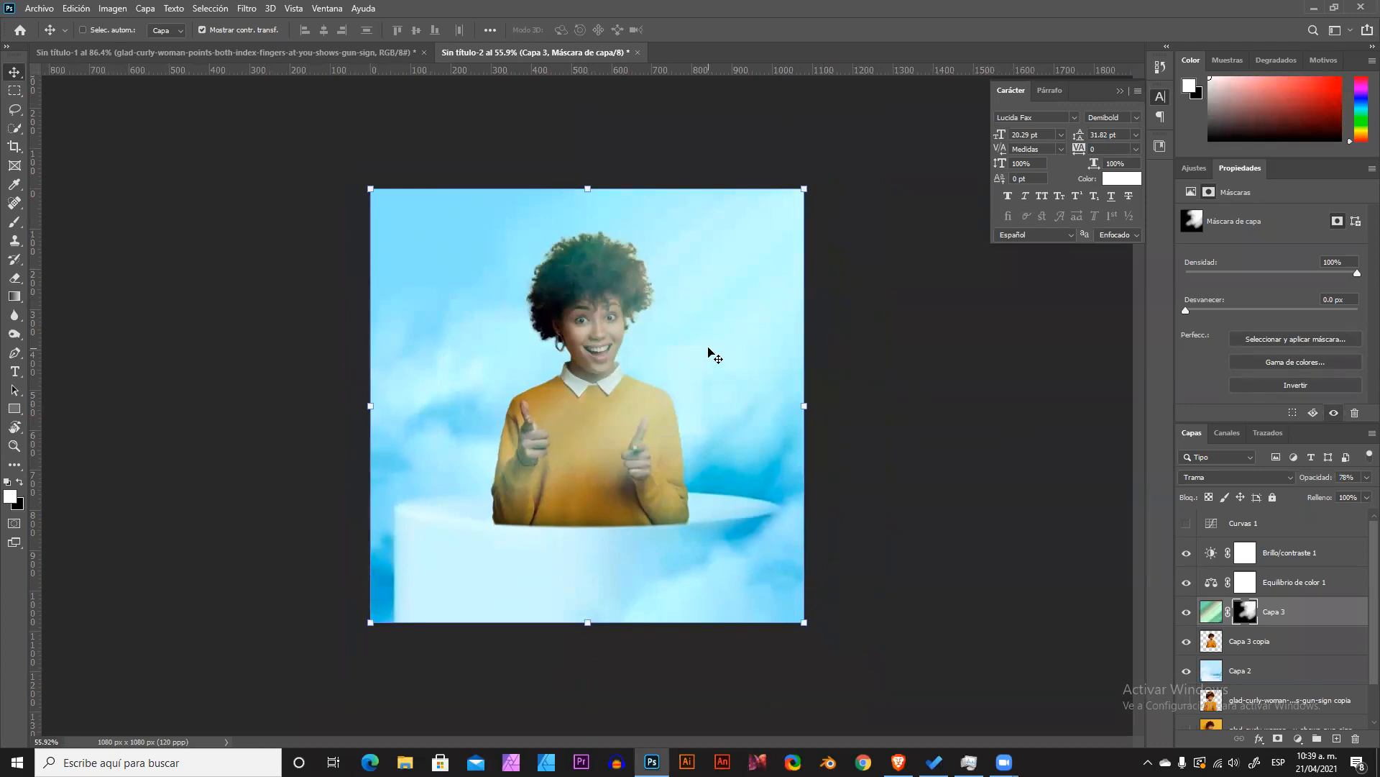
scroll(644, 490, up, 5)
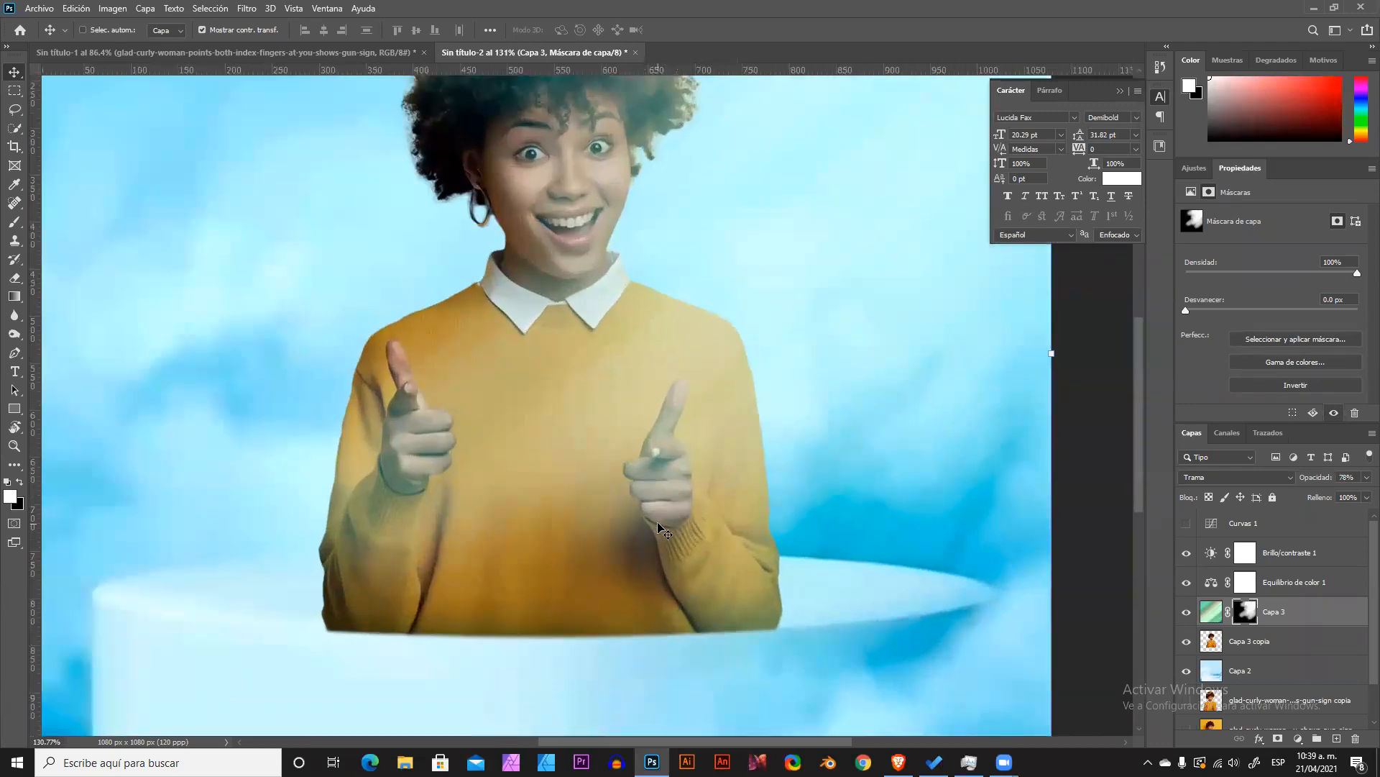
scroll(658, 524, down, 2)
scroll(633, 446, up, 1)
scroll(632, 446, down, 2)
key(b)
scroll(633, 447, up, 3)
drag(664, 487, 541, 482)
scroll(675, 489, up, 2)
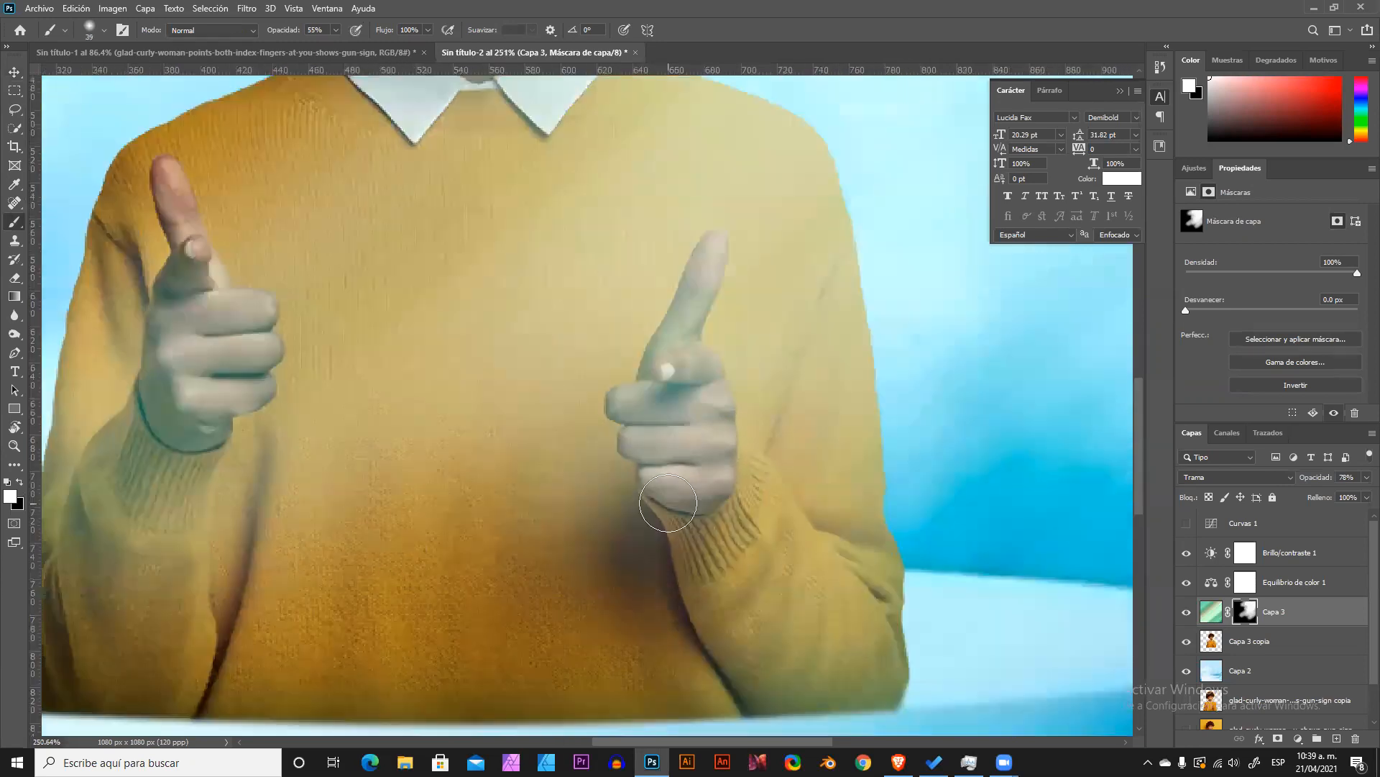
key(x)
mouse_move(661, 487)
mouse_down()
mouse_move(694, 568)
mouse_move(716, 583)
mouse_up()
scroll(717, 583, down, 1)
scroll(716, 583, down, 3)
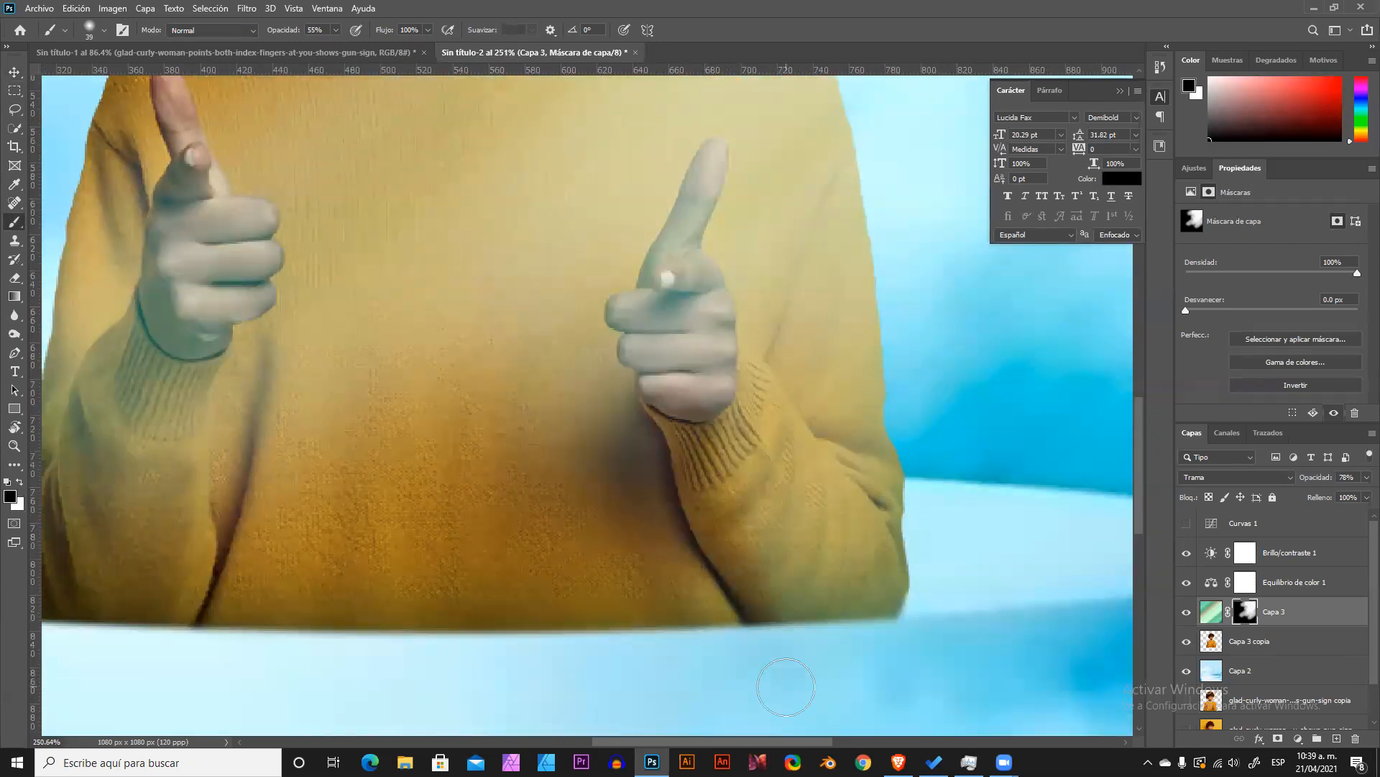
drag(627, 340, 630, 322)
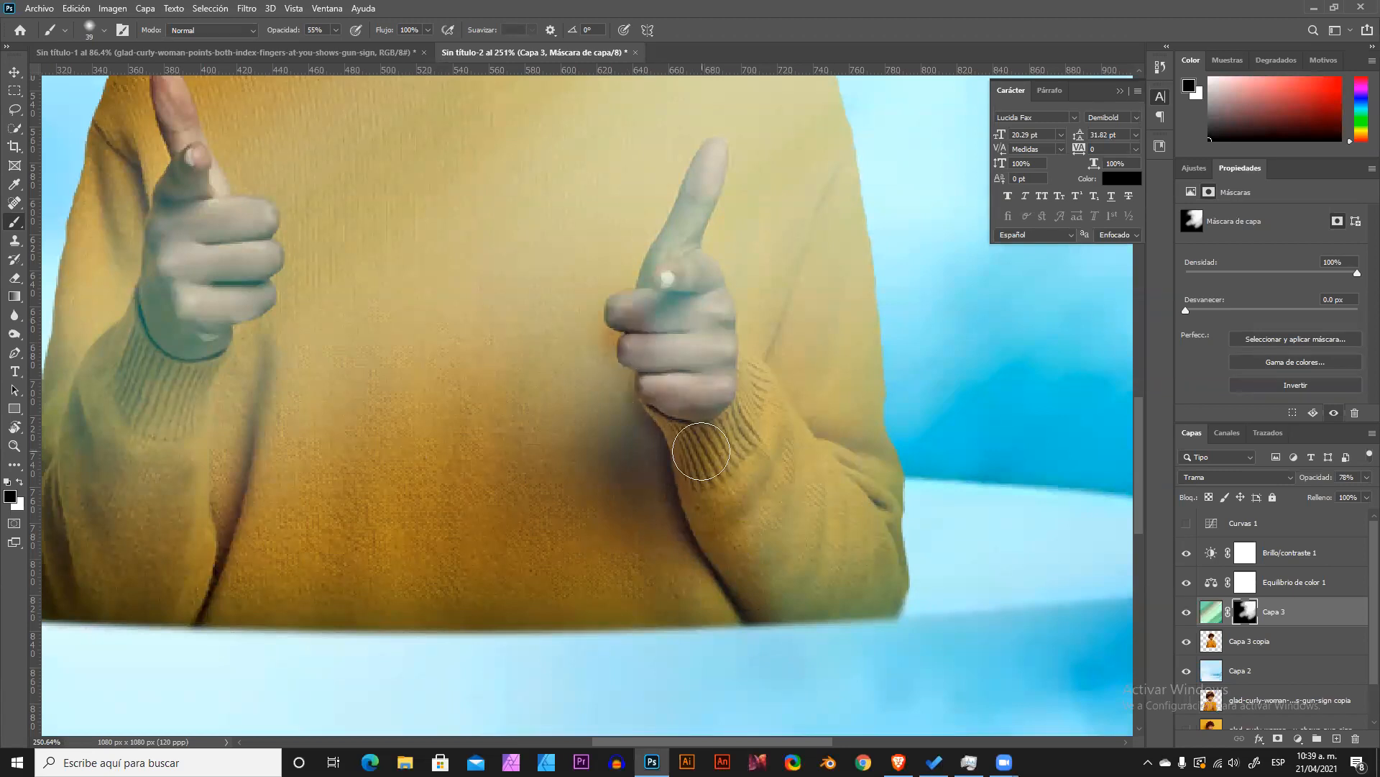
Try painting white on the mask along the edge of the same hand's fingers, and undo the stroke.
key(z)
key(x)
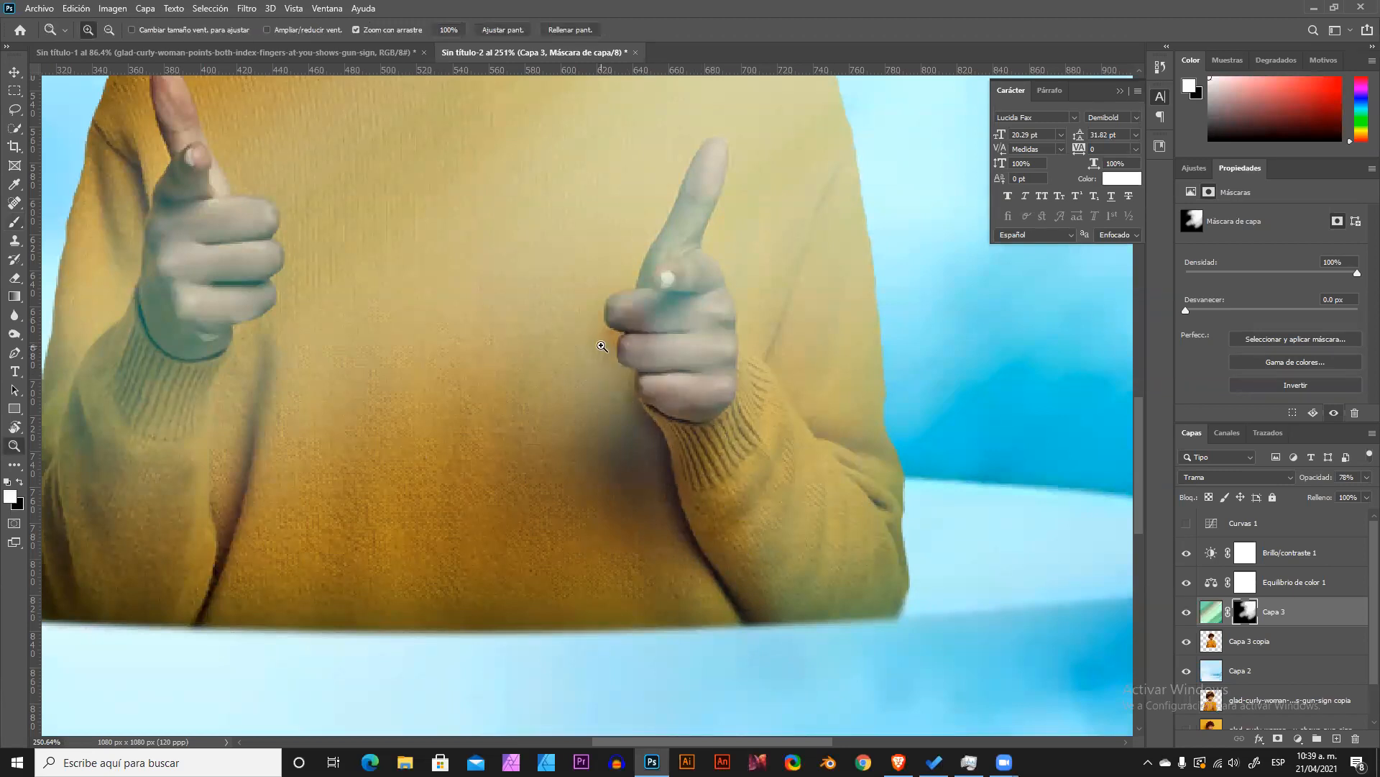
click(634, 337)
key(v)
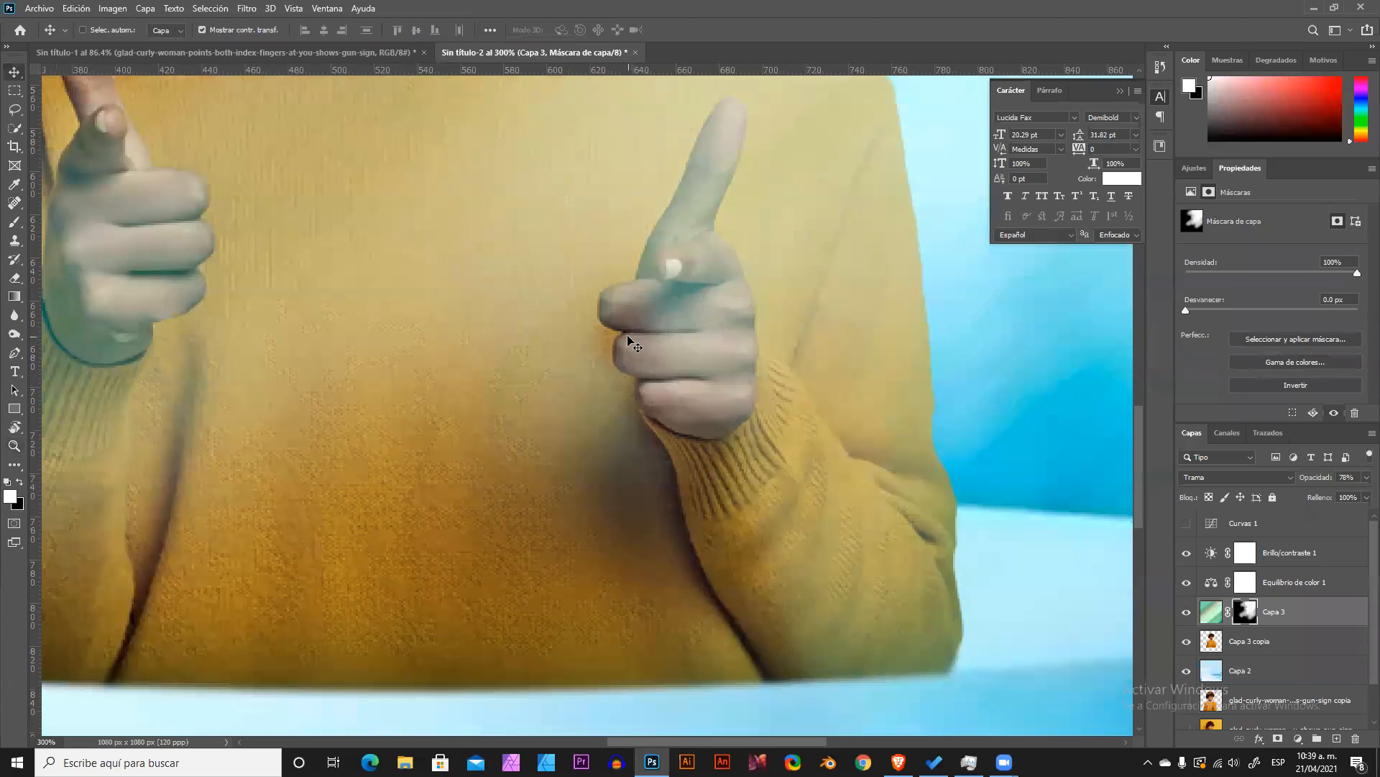
key(b)
mouse_move(633, 344)
mouse_down()
mouse_move(606, 345)
mouse_move(585, 321)
mouse_move(640, 454)
mouse_up()
key(ctrl+z)
Set the brush to 17 px at 17% opacity and paint black on the Capa 3 mask around the hand on the image's right.
scroll(688, 496, down, 5)
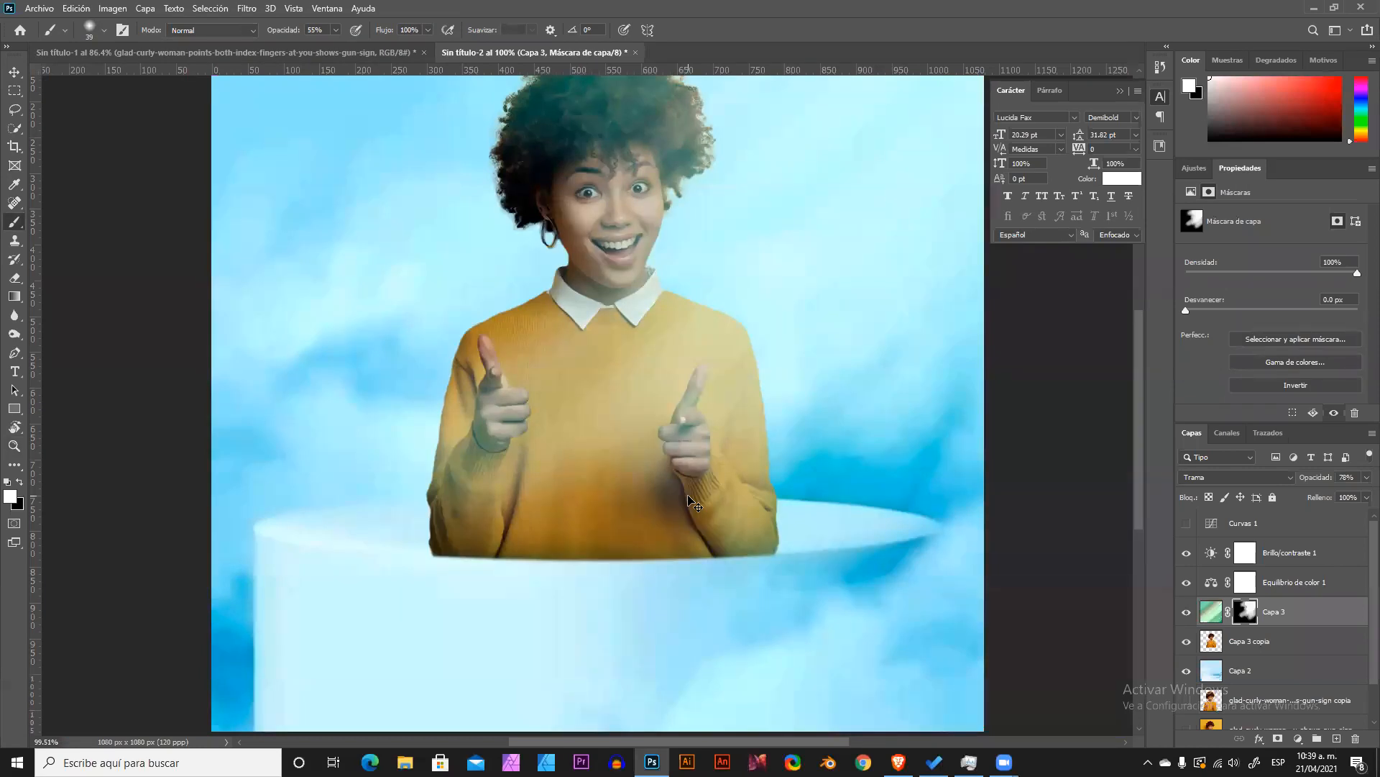
scroll(688, 496, down, 2)
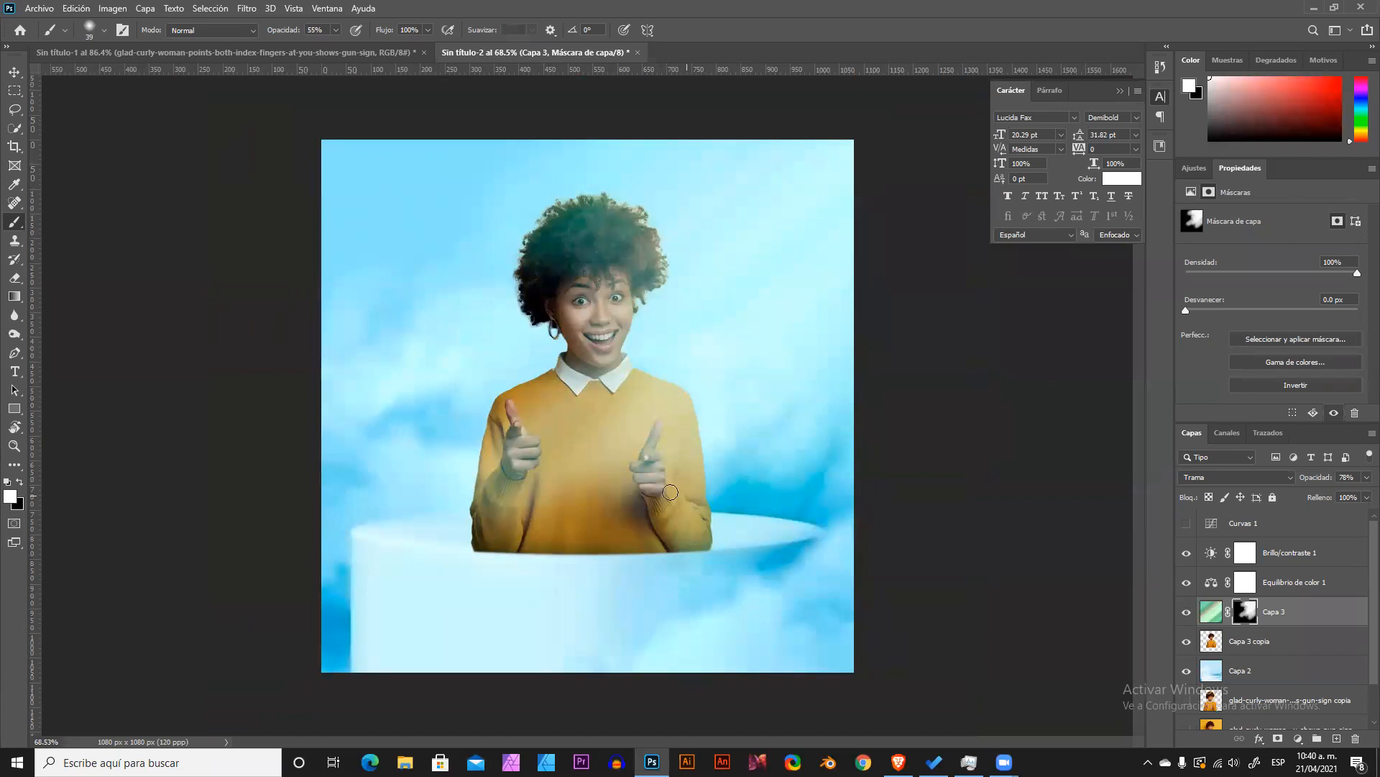
scroll(648, 463, up, 8)
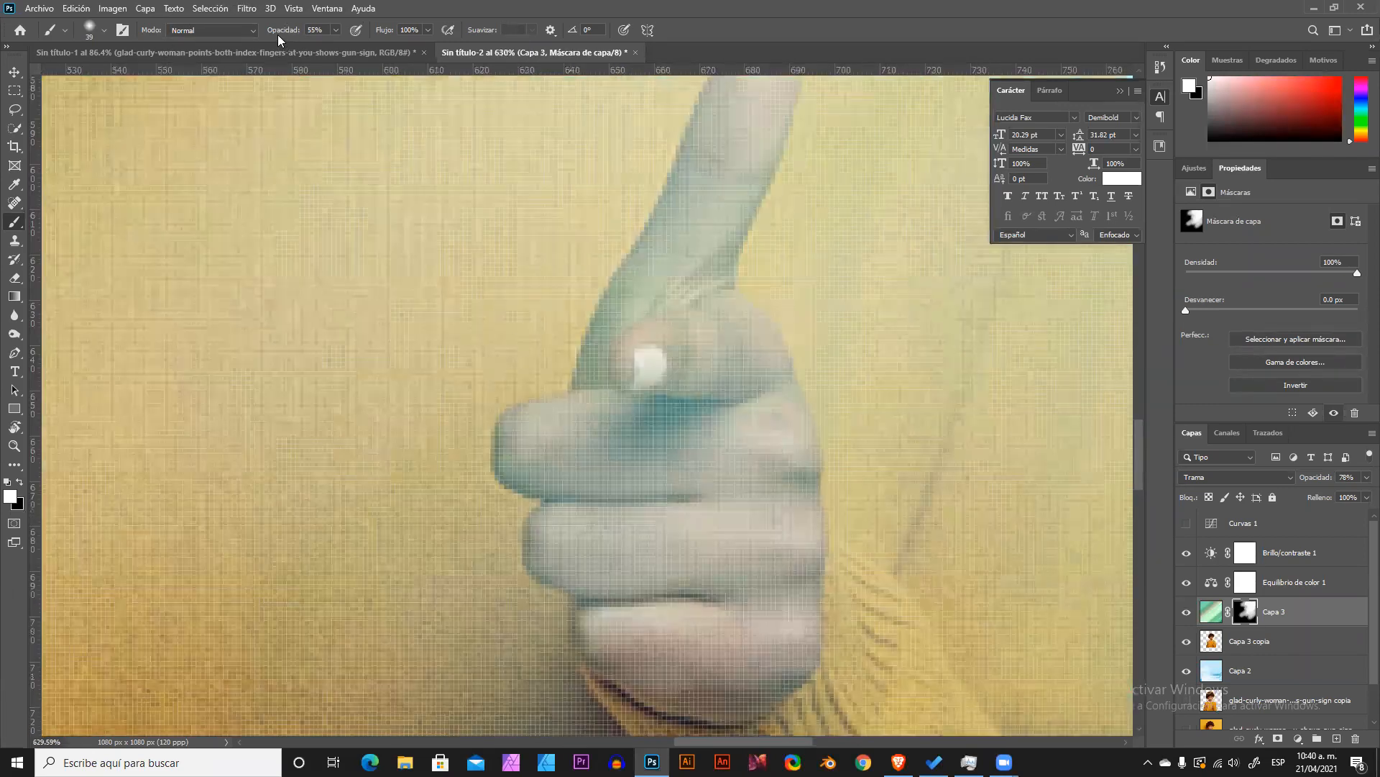
drag(279, 33, 274, 36)
drag(641, 419, 592, 422)
scroll(643, 439, down, 2)
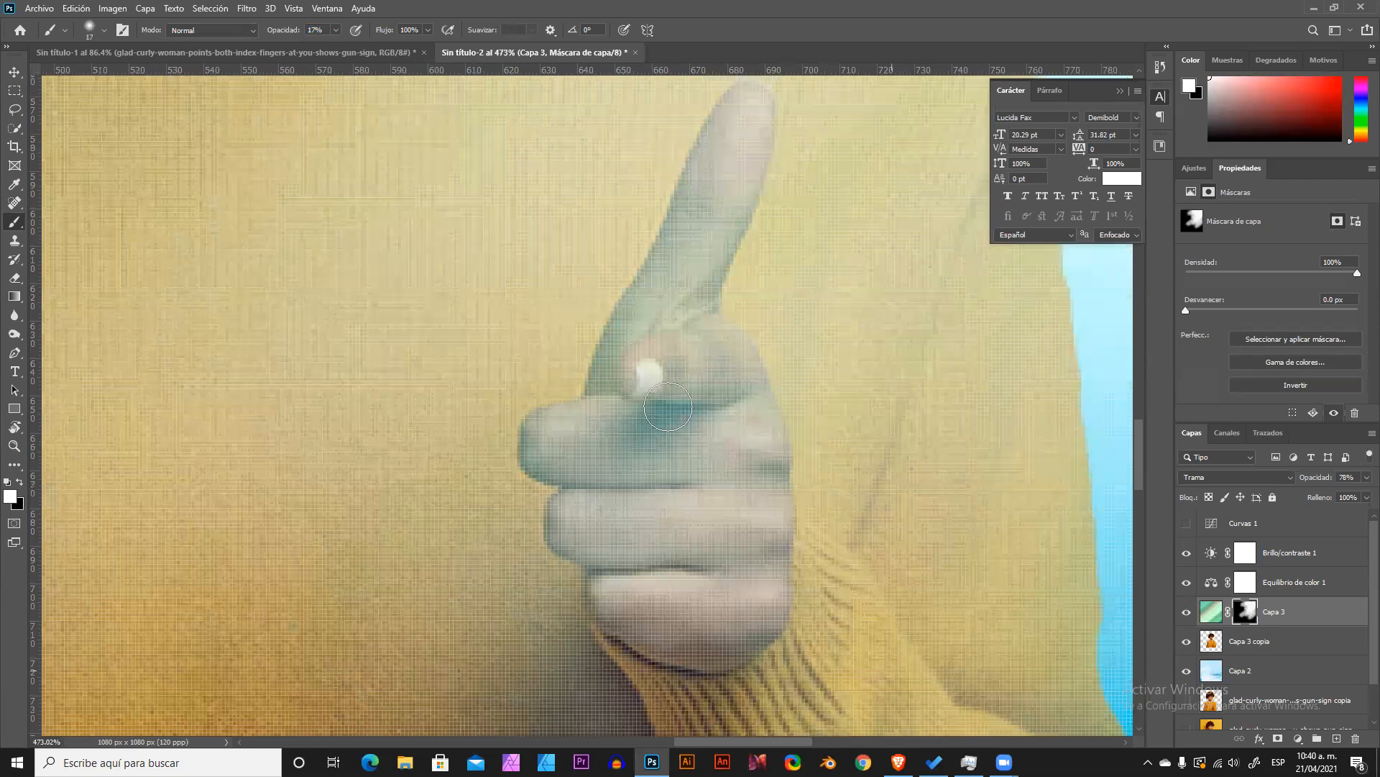
key(x)
mouse_move(614, 429)
mouse_down()
mouse_move(694, 409)
mouse_move(637, 427)
mouse_move(687, 406)
mouse_move(644, 386)
mouse_move(688, 400)
mouse_move(646, 417)
mouse_up()
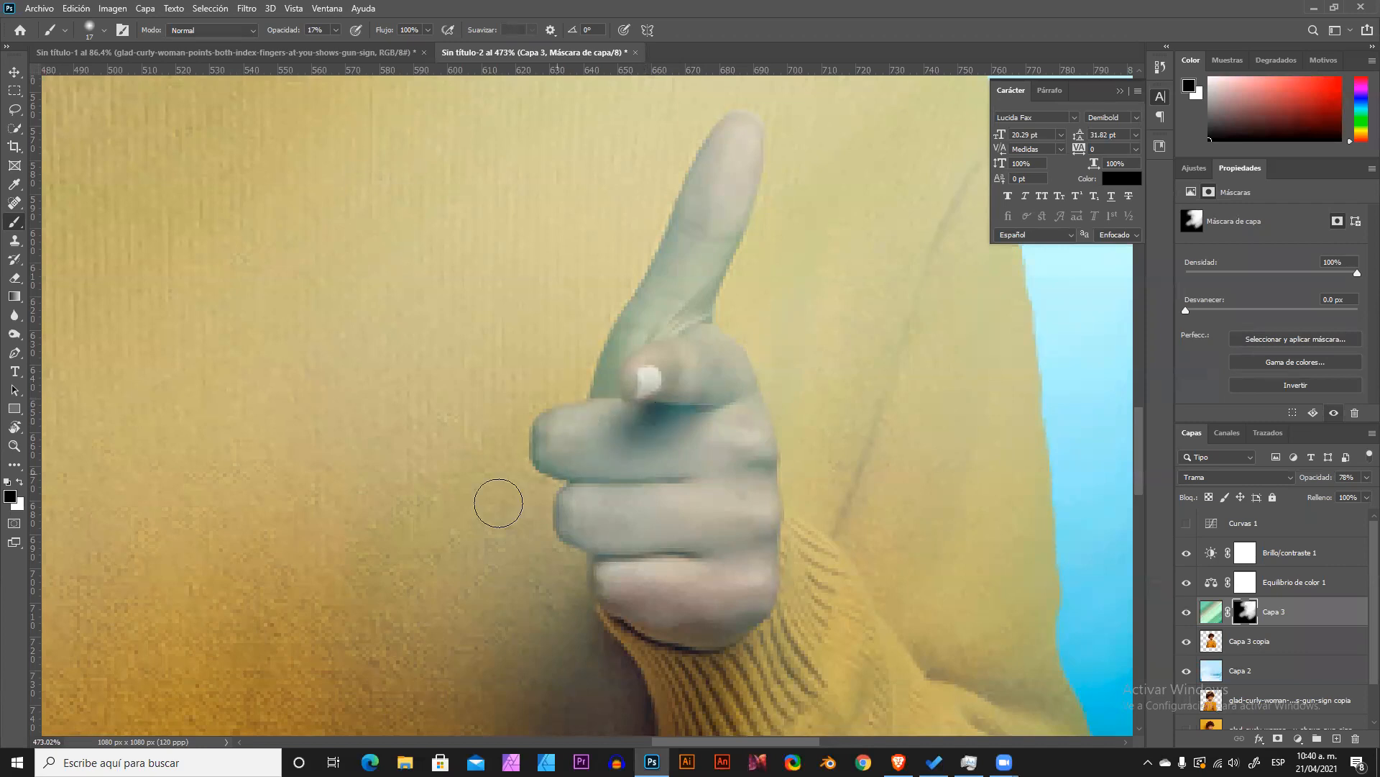
mouse_move(563, 546)
mouse_down()
mouse_move(537, 437)
mouse_move(558, 453)
mouse_move(610, 611)
mouse_move(653, 661)
mouse_move(622, 613)
mouse_move(656, 642)
mouse_up()
scroll(654, 575, down, 3)
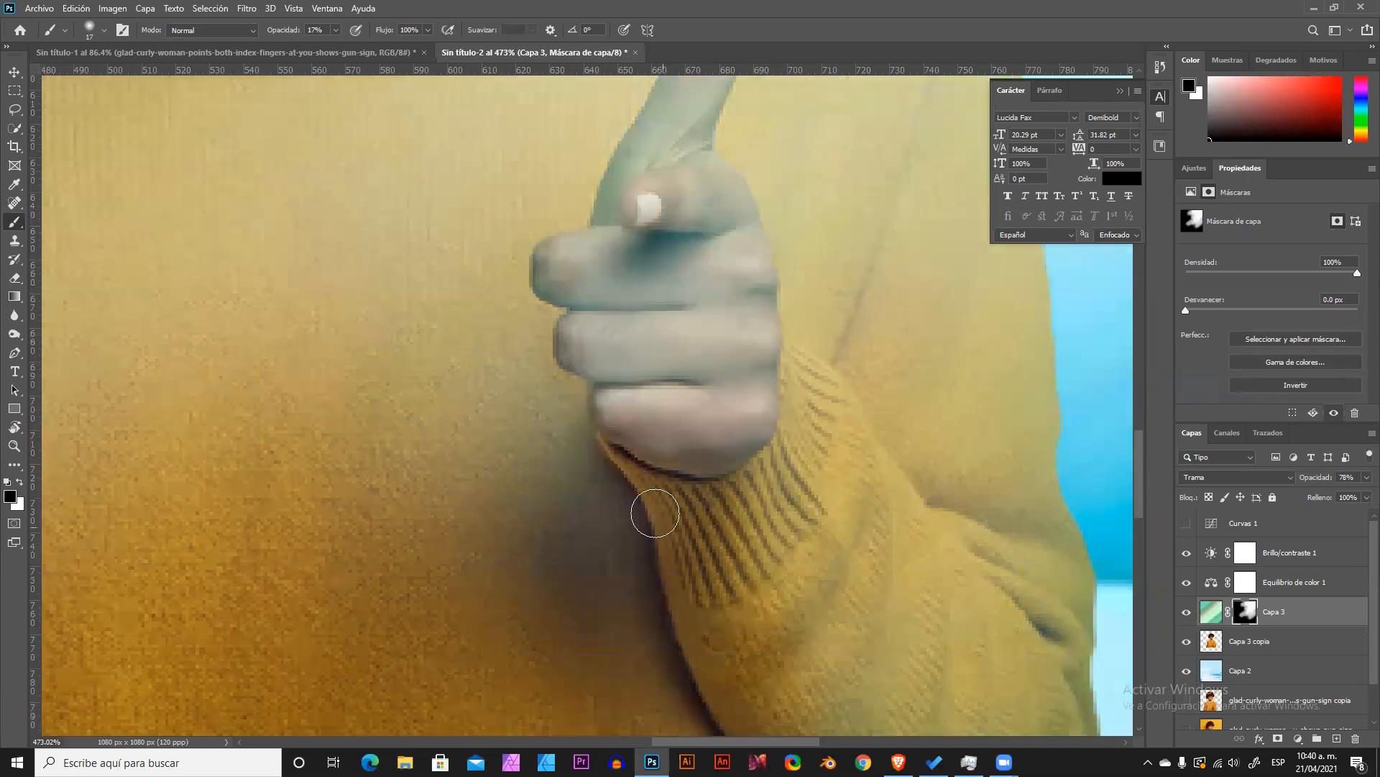
scroll(694, 561, down, 3)
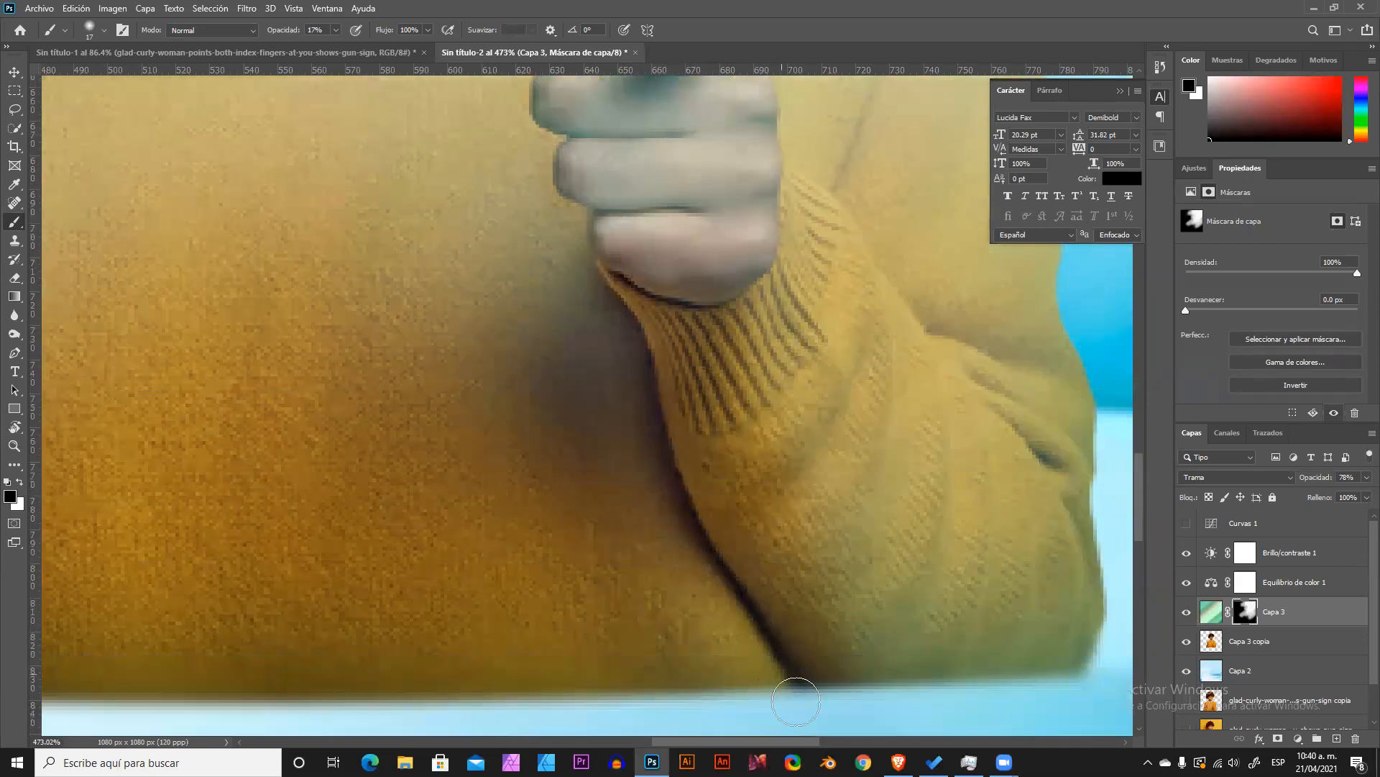
scroll(755, 547, down, 1)
scroll(754, 546, down, 5)
Paint black on the Capa 3 mask over the hand and sleeve on the image's left, enlarging the brush to 39 px.
scroll(379, 324, up, 4)
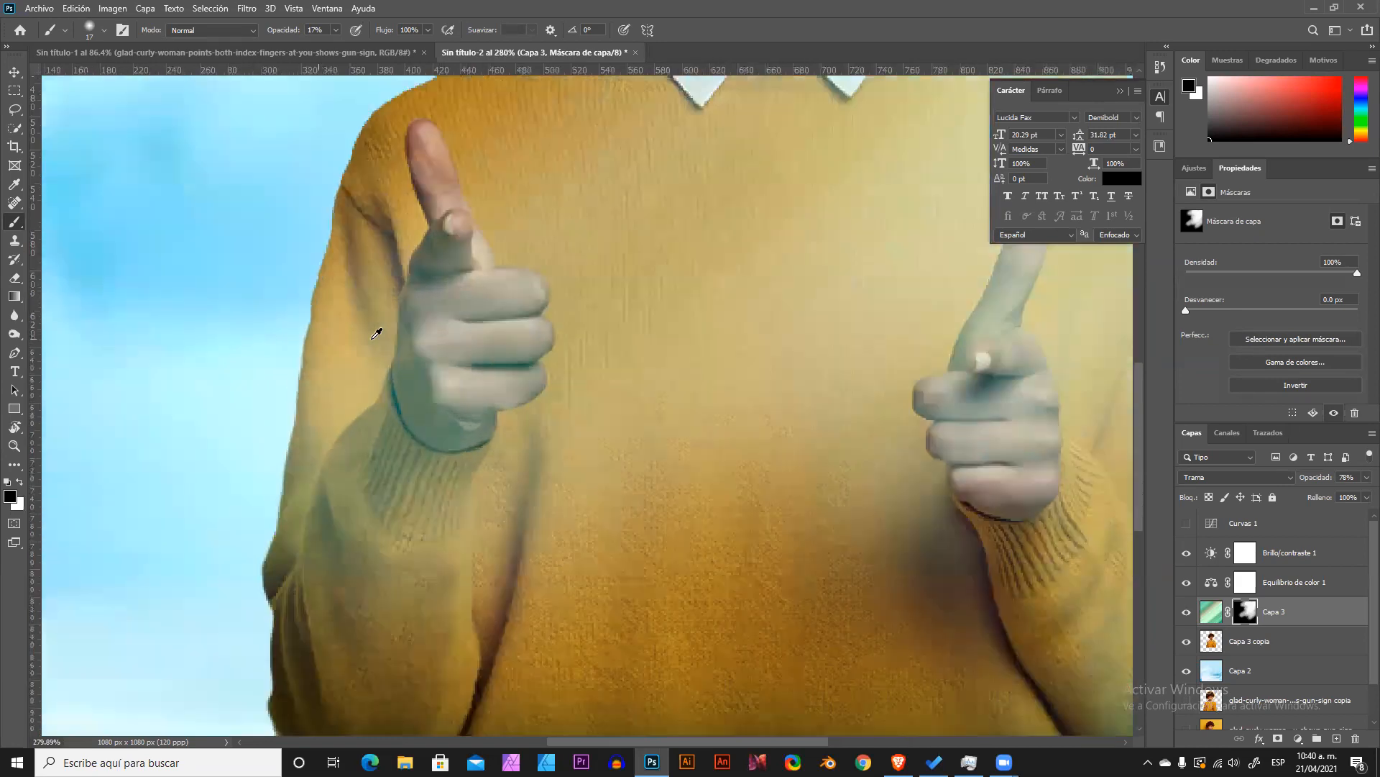
scroll(432, 309, up, 2)
mouse_move(439, 372)
mouse_down()
mouse_move(496, 467)
mouse_move(436, 361)
mouse_move(433, 312)
mouse_move(430, 435)
mouse_move(415, 379)
mouse_move(433, 436)
mouse_move(477, 484)
mouse_move(426, 415)
mouse_move(437, 486)
mouse_move(479, 511)
mouse_move(504, 506)
mouse_move(443, 395)
mouse_move(430, 295)
mouse_move(430, 283)
mouse_move(470, 419)
mouse_move(511, 453)
mouse_move(454, 373)
mouse_move(440, 253)
mouse_move(442, 204)
mouse_move(489, 141)
mouse_move(434, 276)
mouse_move(435, 328)
mouse_move(456, 224)
mouse_move(437, 335)
mouse_move(474, 428)
mouse_move(474, 311)
mouse_move(512, 321)
mouse_move(506, 230)
mouse_move(447, 478)
mouse_up()
alt+right_click(474, 309)
scroll(432, 471, down, 3)
mouse_move(355, 551)
mouse_down()
mouse_move(433, 429)
mouse_move(350, 582)
mouse_move(434, 452)
mouse_move(385, 634)
mouse_move(434, 450)
mouse_move(365, 571)
mouse_move(421, 447)
mouse_move(384, 494)
mouse_move(330, 632)
mouse_up()
scroll(336, 593, down, 1)
scroll(336, 593, down, 10)
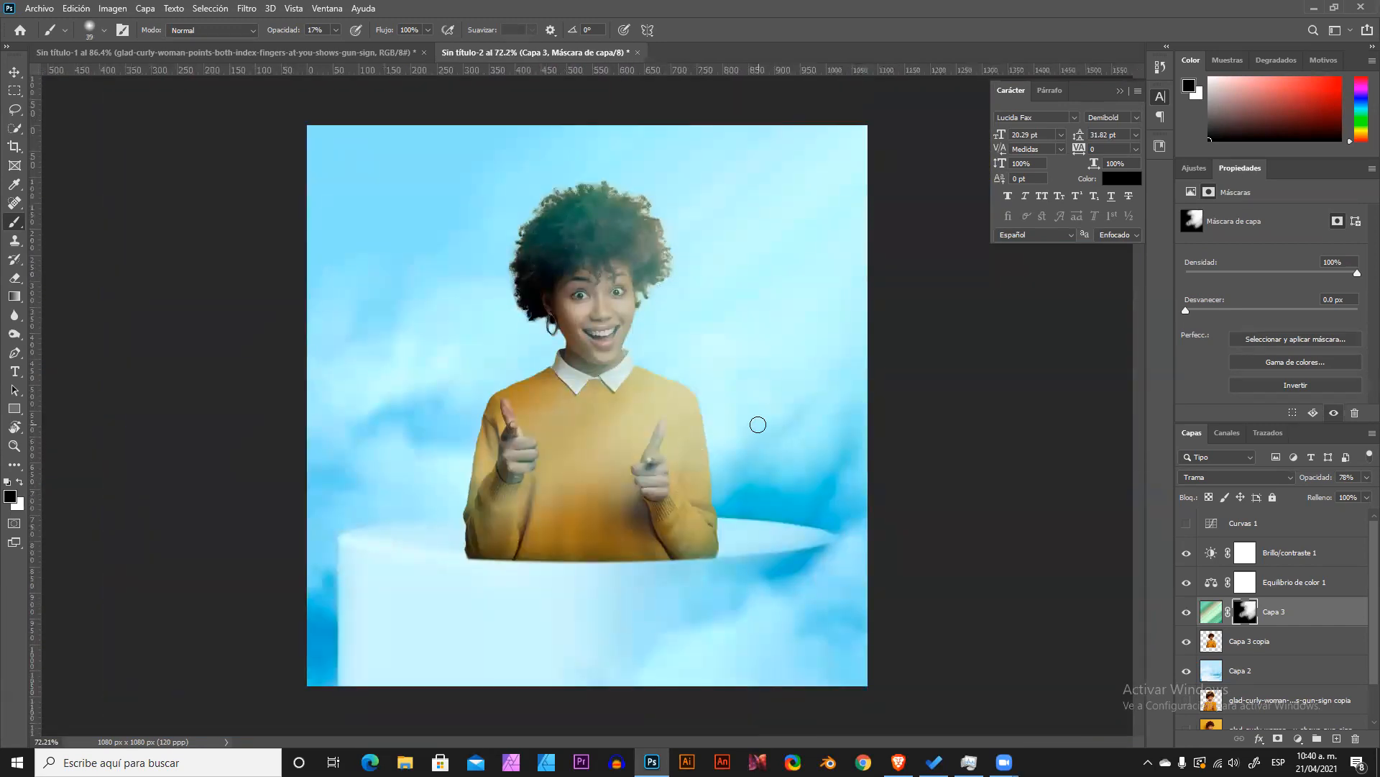
scroll(550, 270, up, 4)
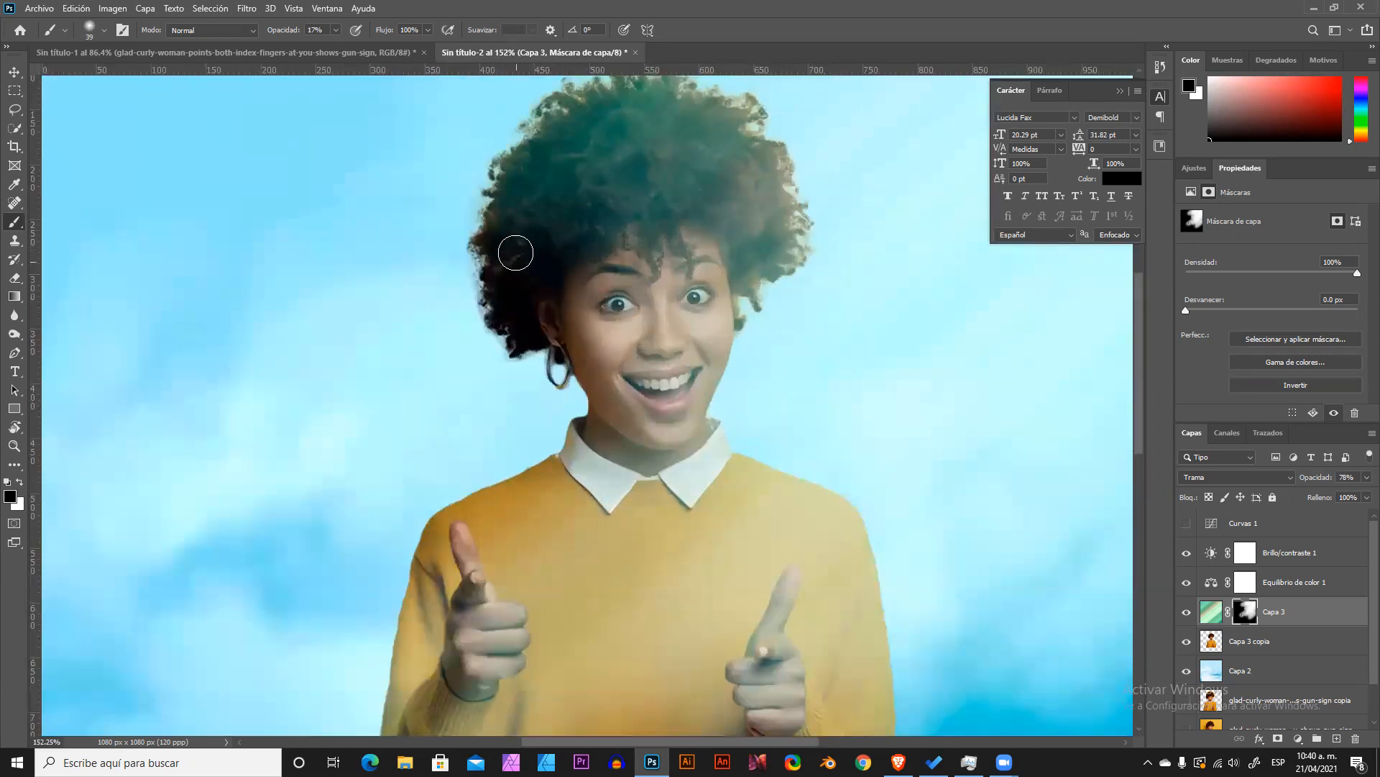
scroll(539, 338, down, 4)
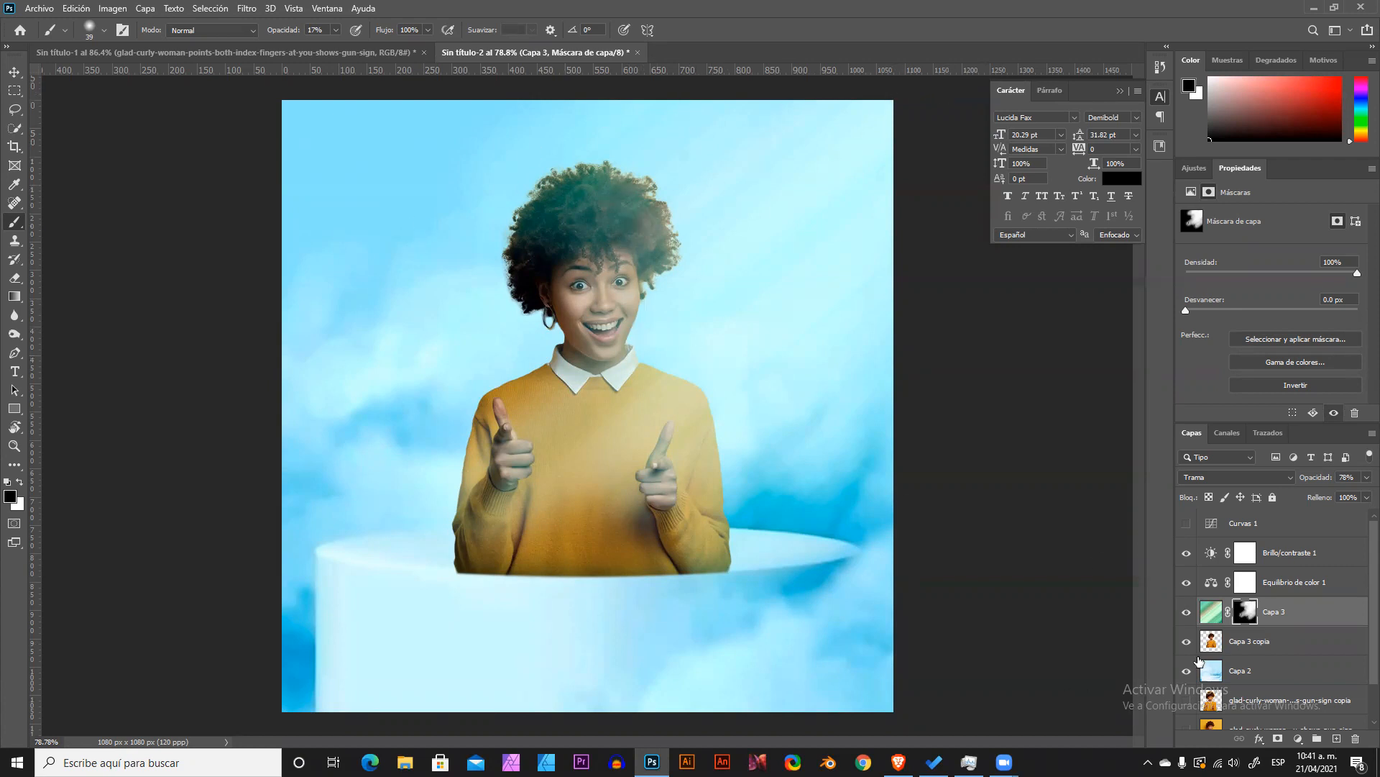
Duplicate the Capa 3 copia layer and open the duplicate's blending options.
click(1244, 644)
key(ctrl+j)
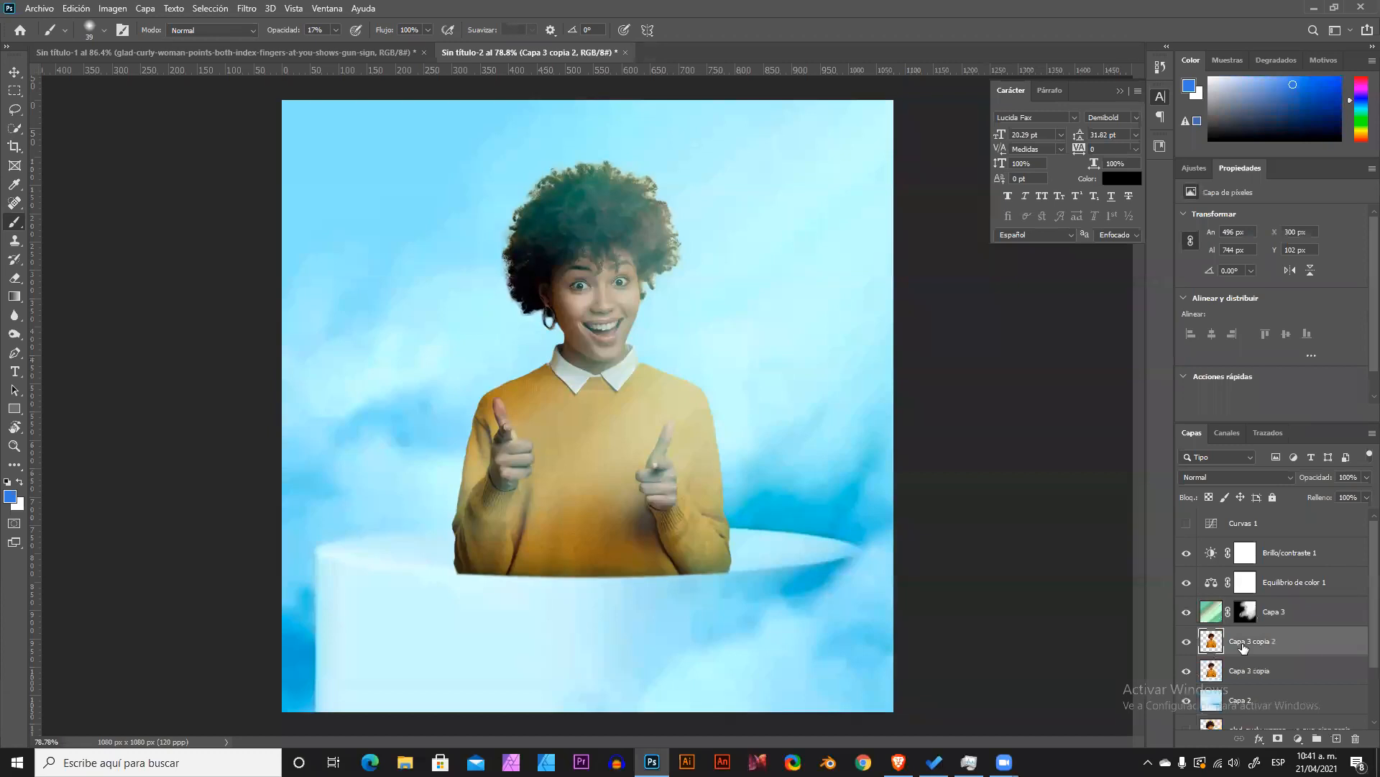
right_click(1250, 643)
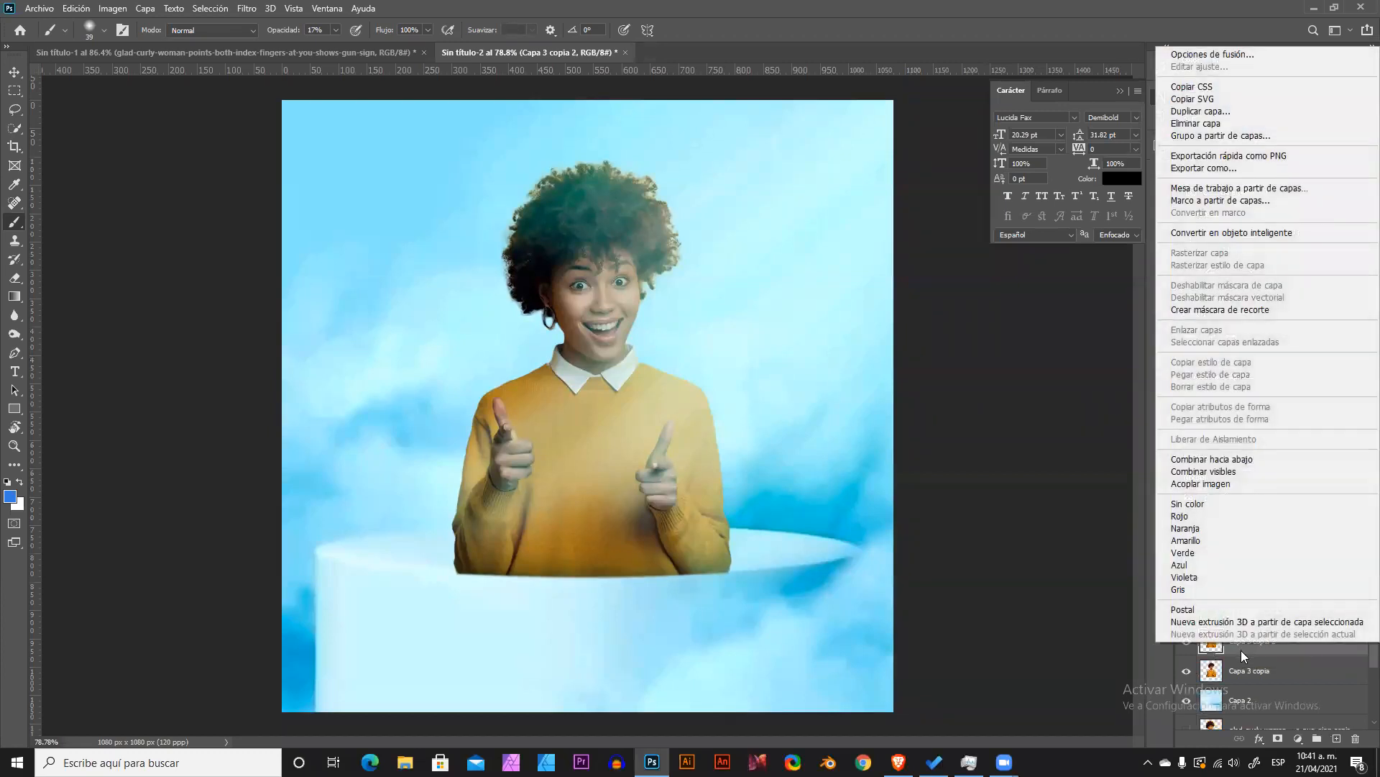
click(1215, 53)
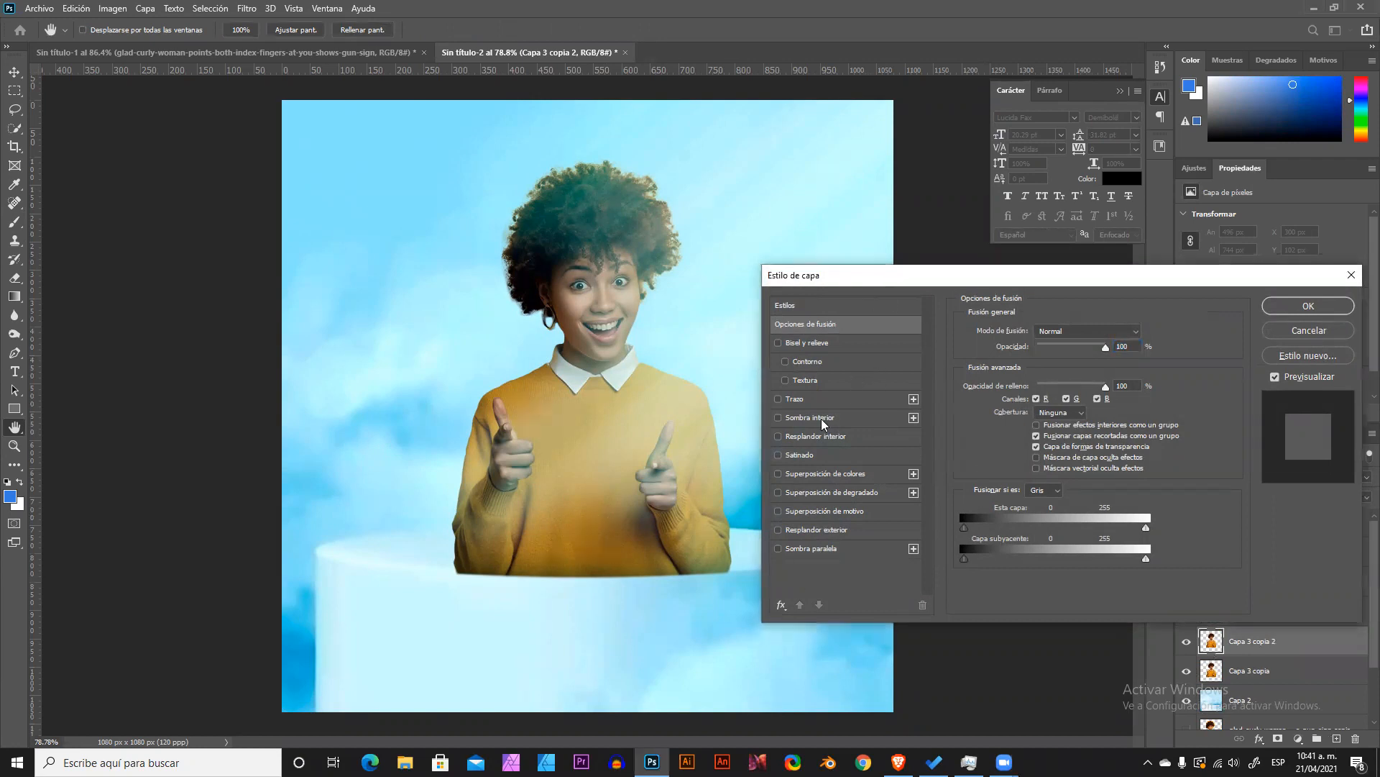
Try a drop shadow offset up and to the right of the woman, then disable it and enable an inner shadow.
click(812, 548)
drag(602, 502, 638, 481)
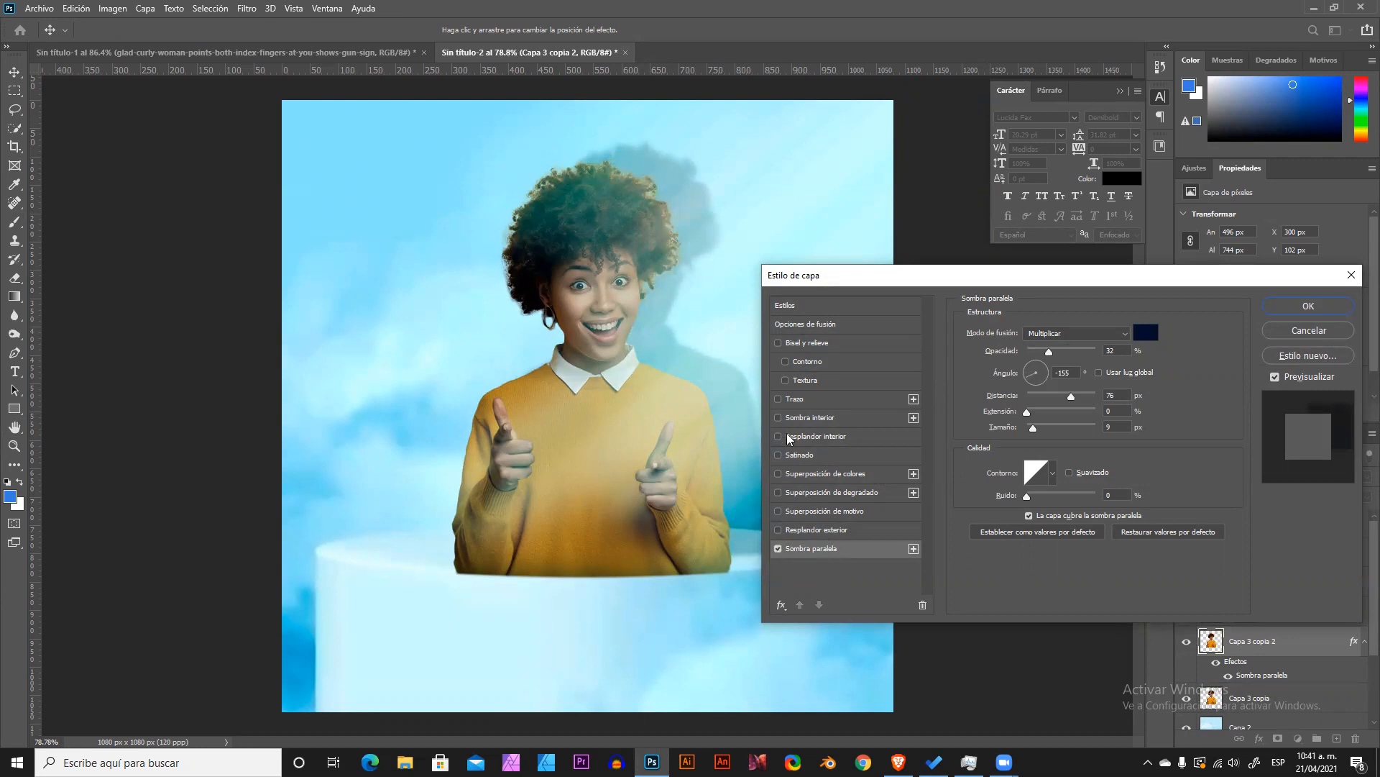
click(812, 416)
click(777, 548)
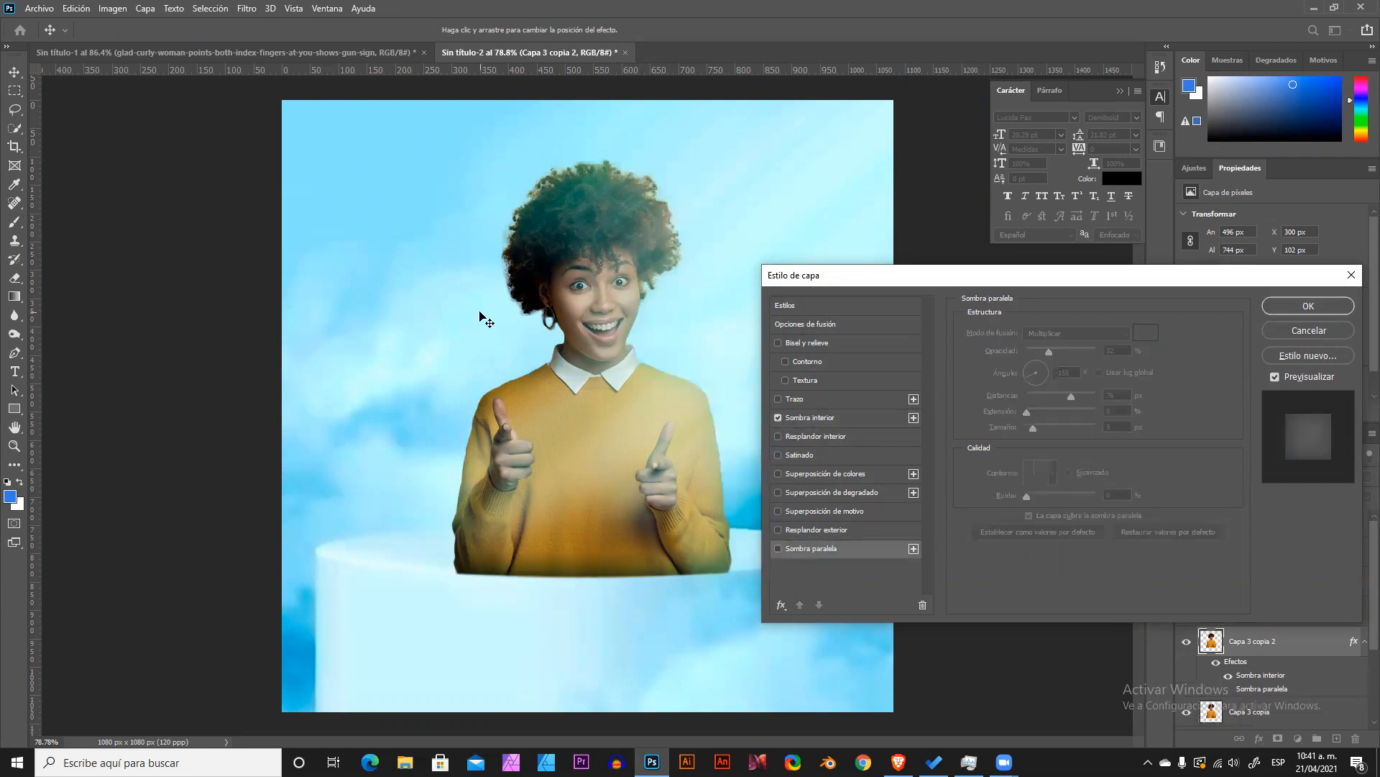
Set the inner shadow's size to 0 px, angle to 22°, distance to 42 px and blend mode to Aclarar.
click(841, 413)
drag(599, 359, 573, 369)
drag(1070, 426, 977, 423)
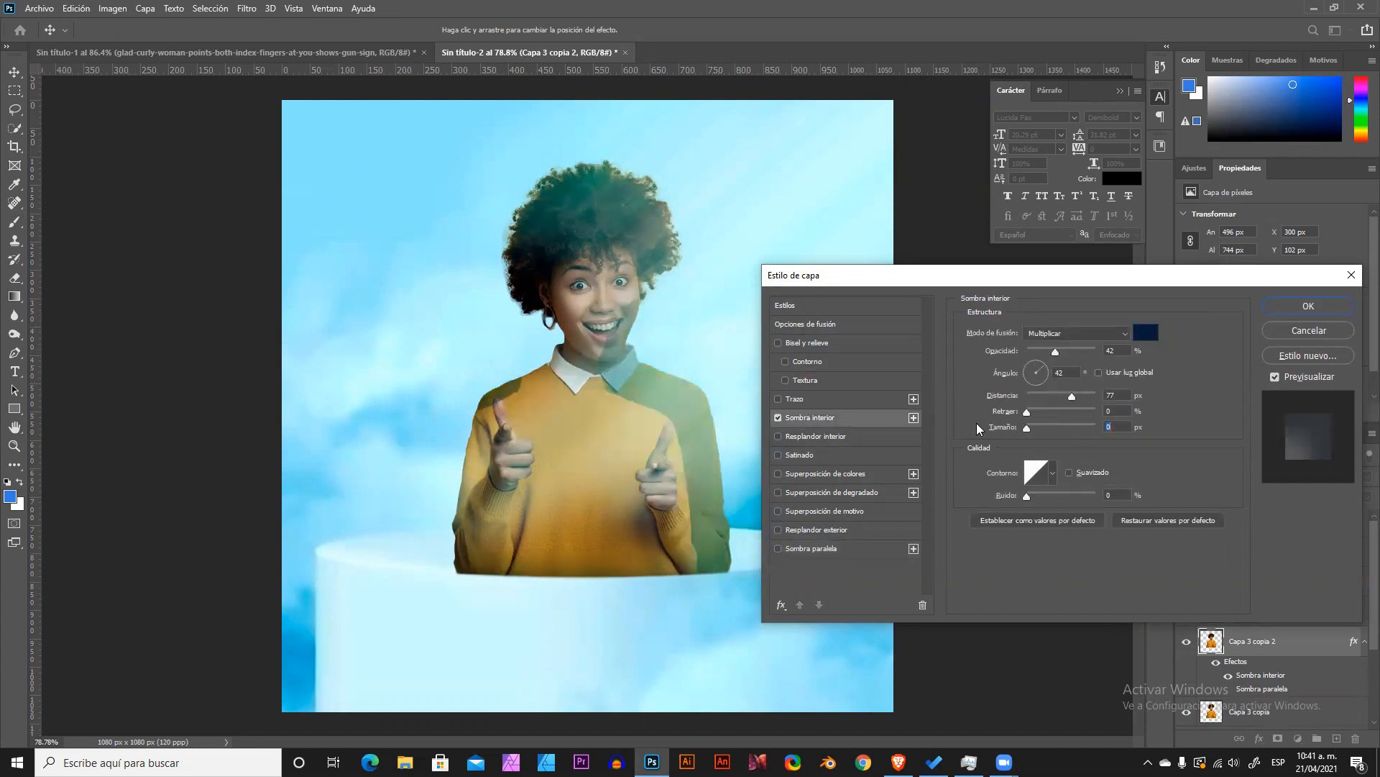
drag(570, 393, 617, 376)
click(1063, 335)
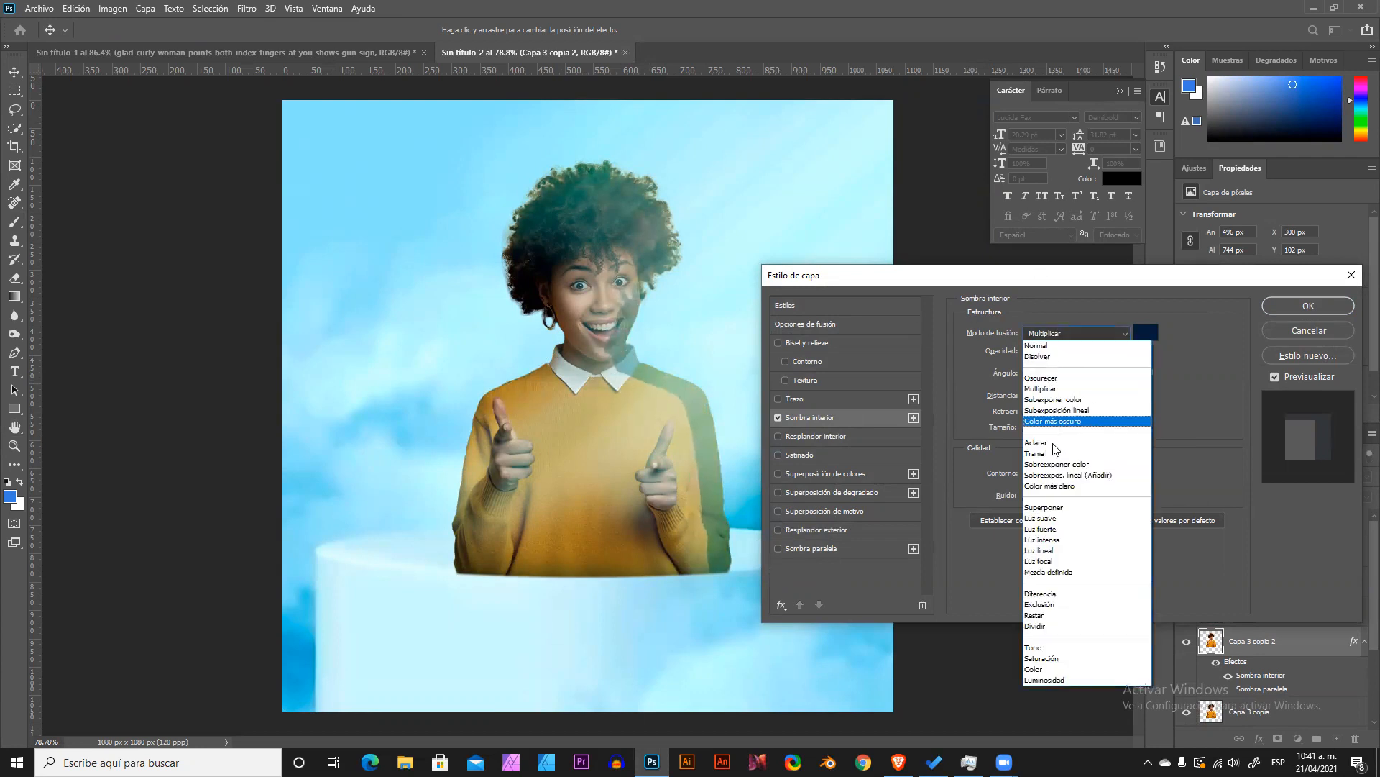
click(1048, 444)
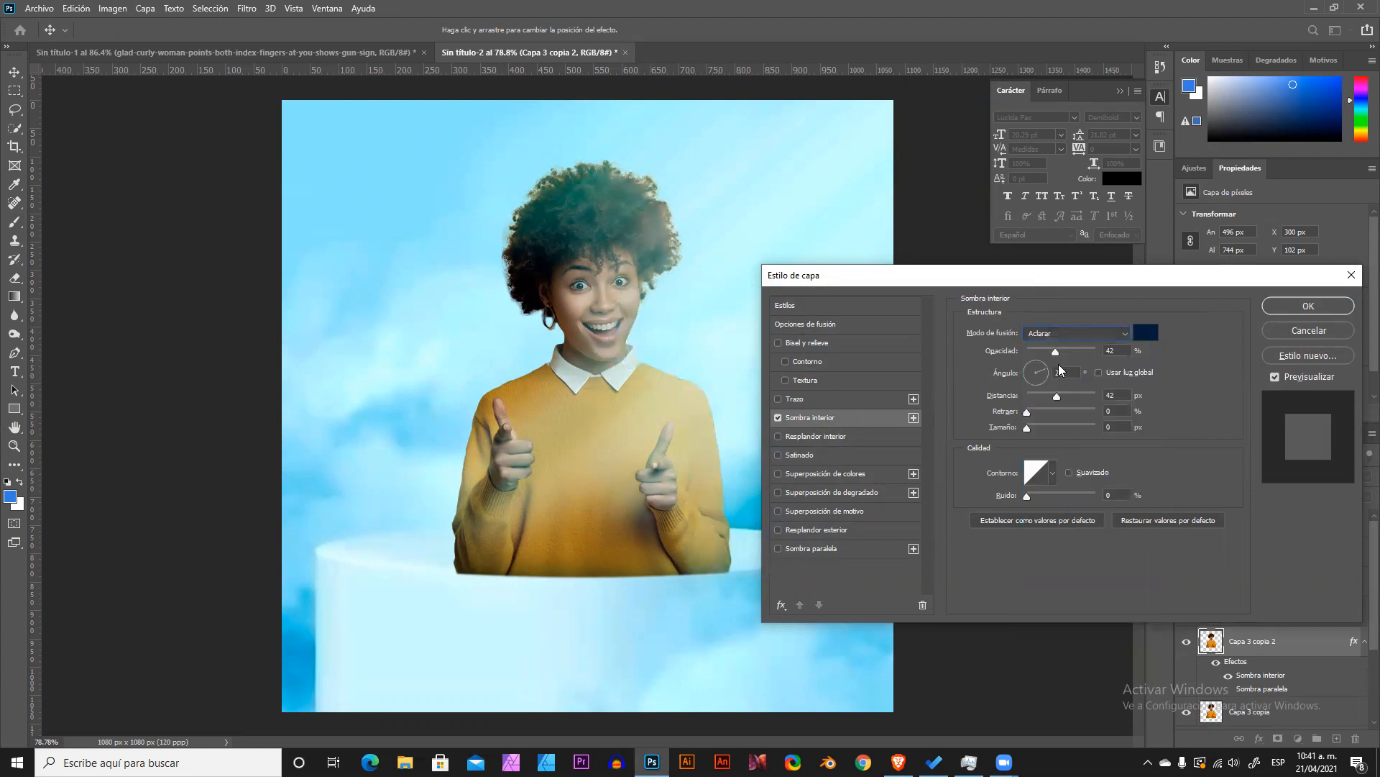
Set the inner shadow's colour to very pale blue and its blend mode to Sobreexpos. lineal (Añadir).
click(1146, 332)
drag(956, 298, 949, 282)
click(727, 195)
click(1288, 281)
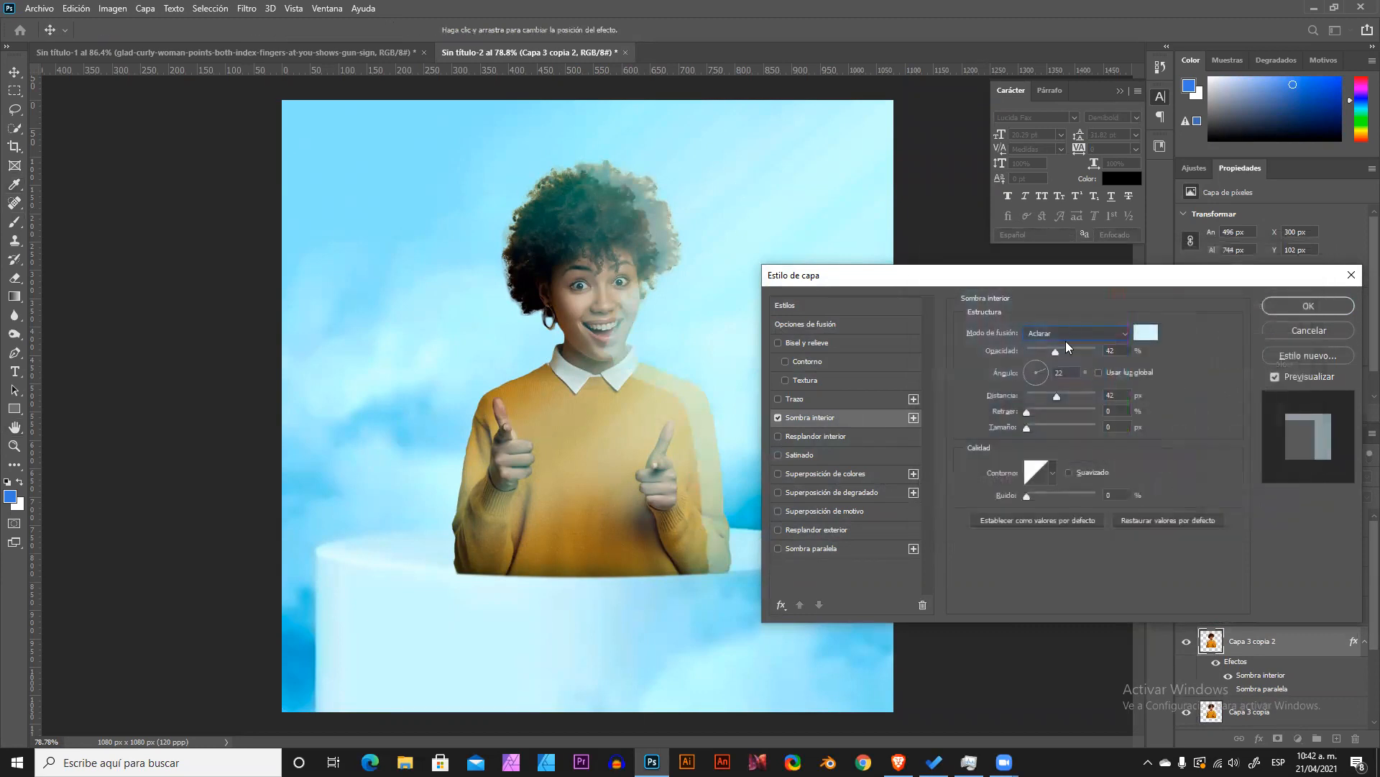
scroll(1053, 333, down, 3)
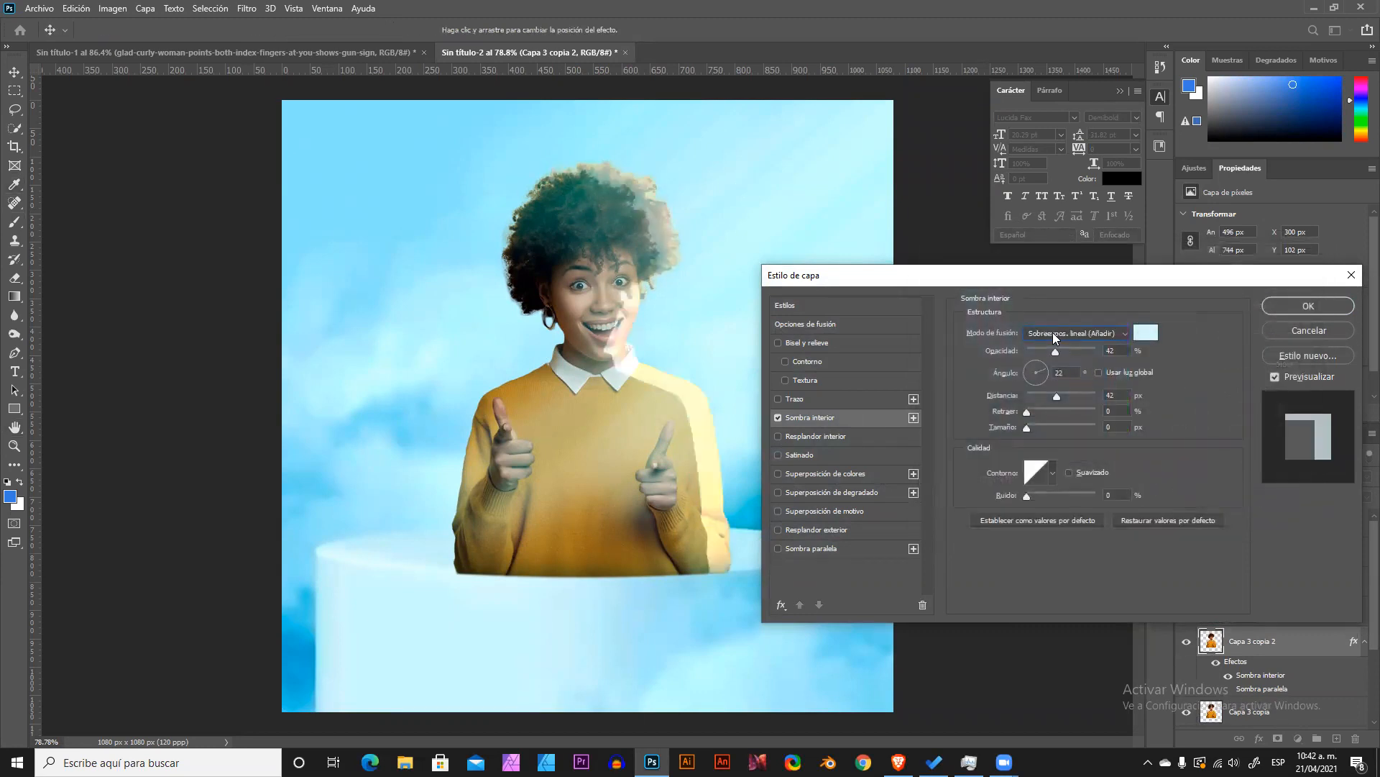
Apply the inner shadow with a 3° angle, 16 px distance, 32 px size and 26% opacity, and compare it off and on.
drag(578, 343, 603, 332)
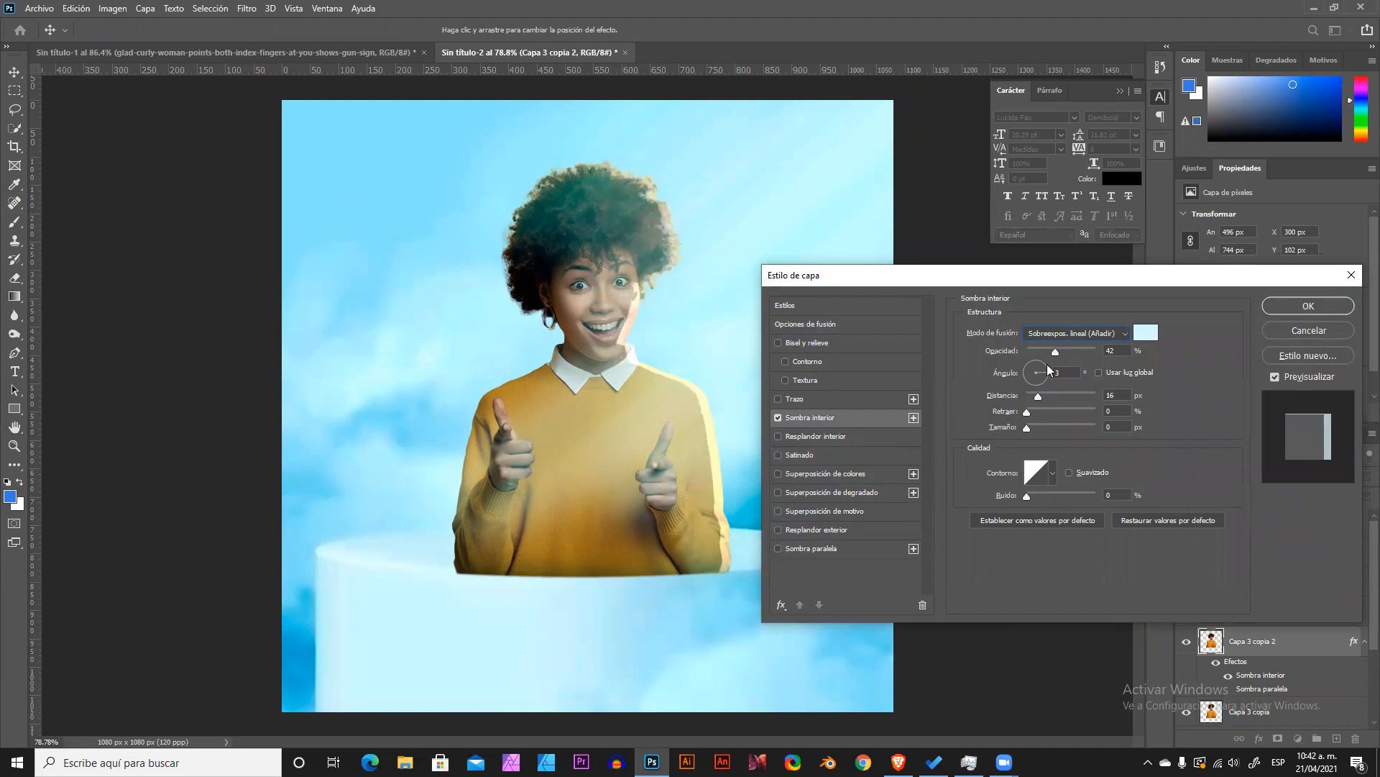
drag(1028, 427, 1039, 427)
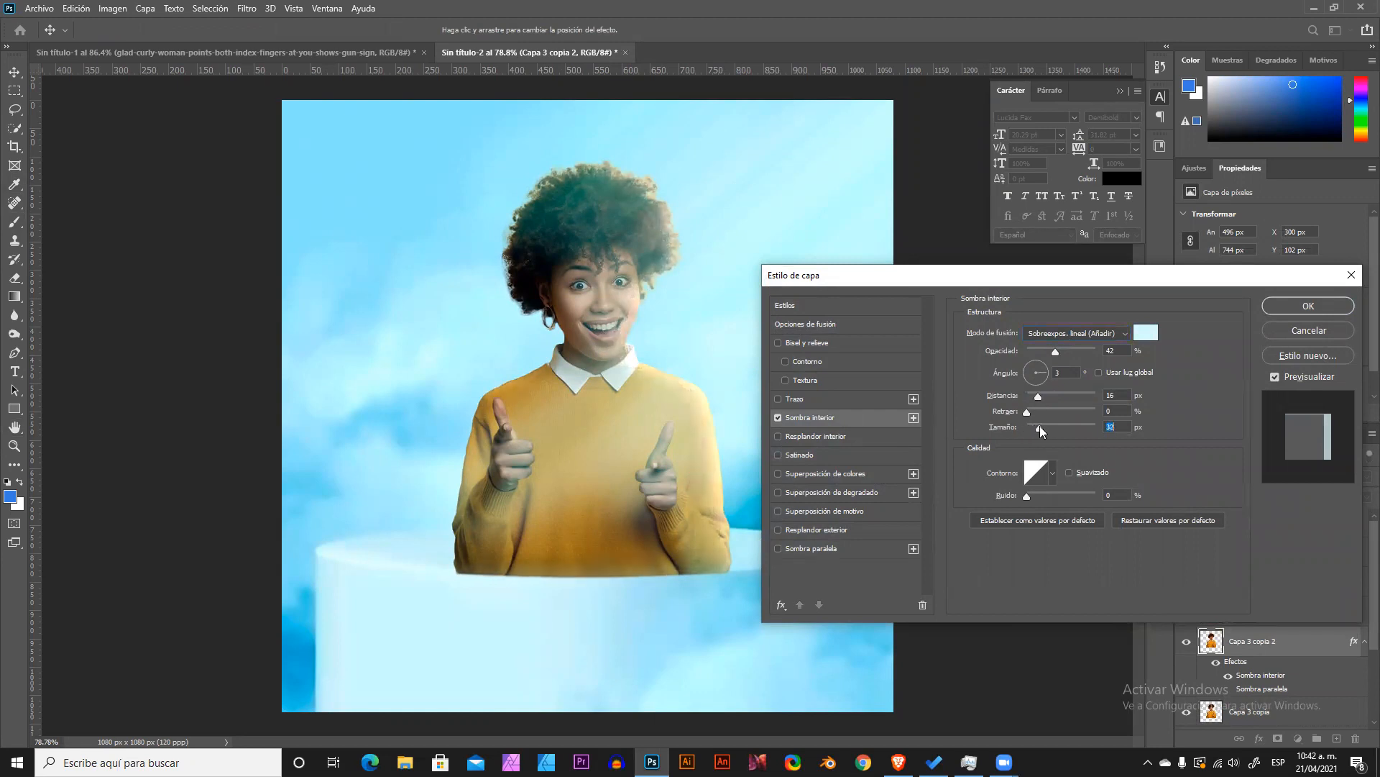
drag(1059, 352, 1045, 349)
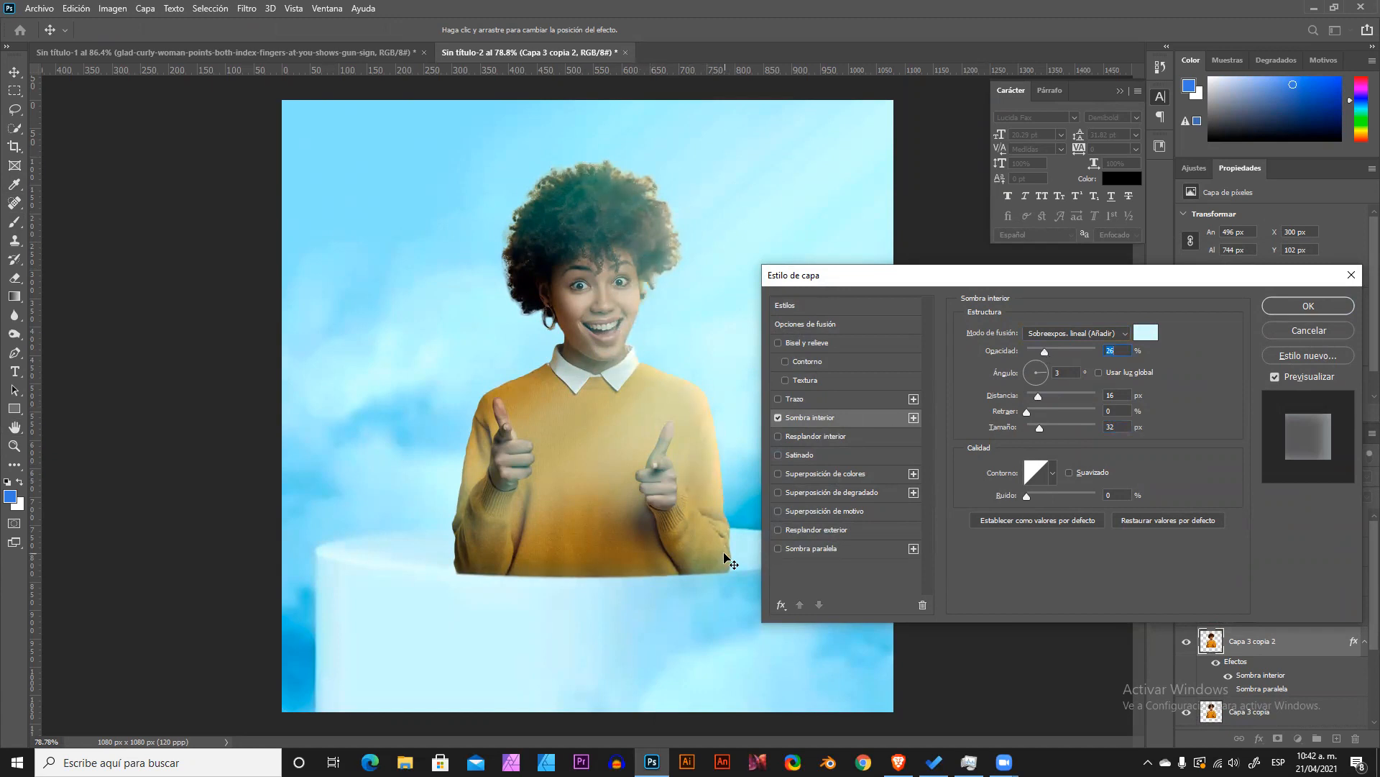
click(1308, 307)
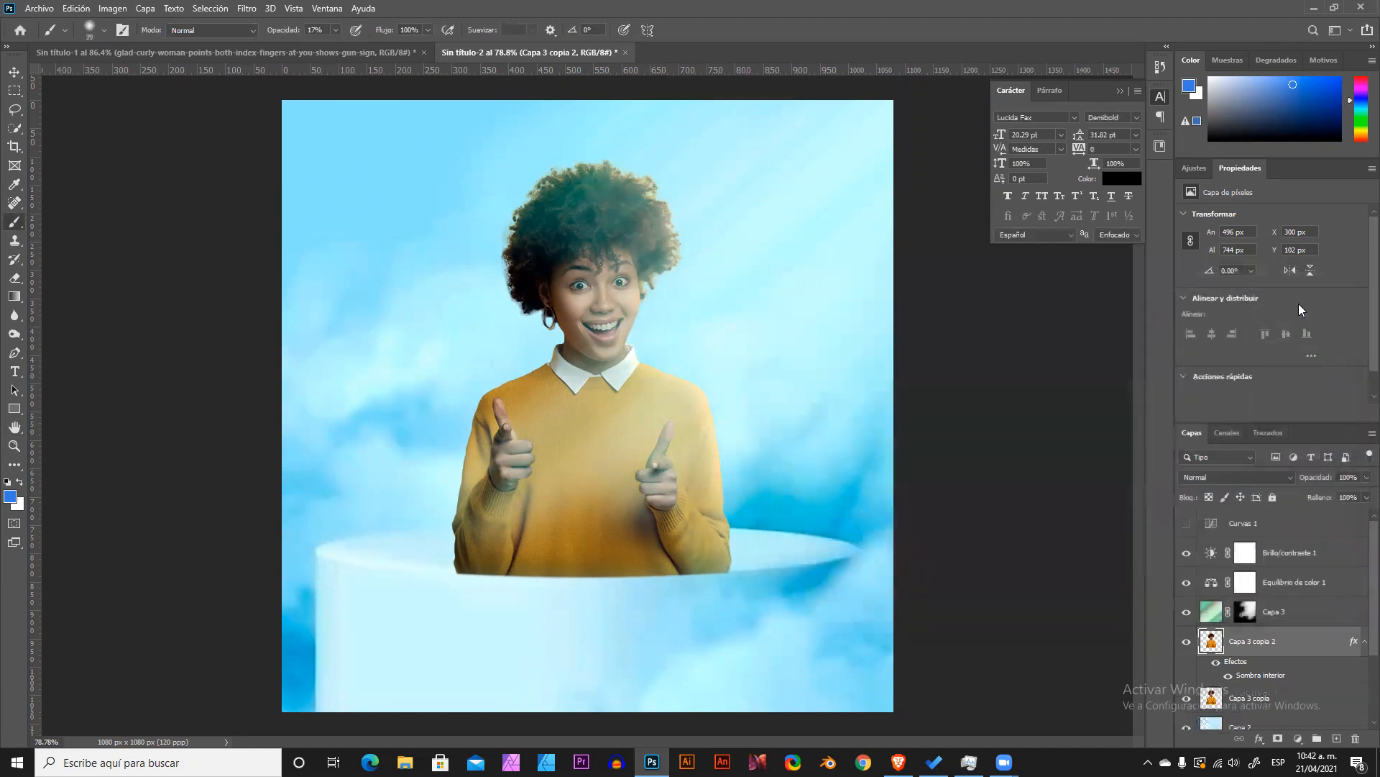
scroll(591, 382, up, 5)
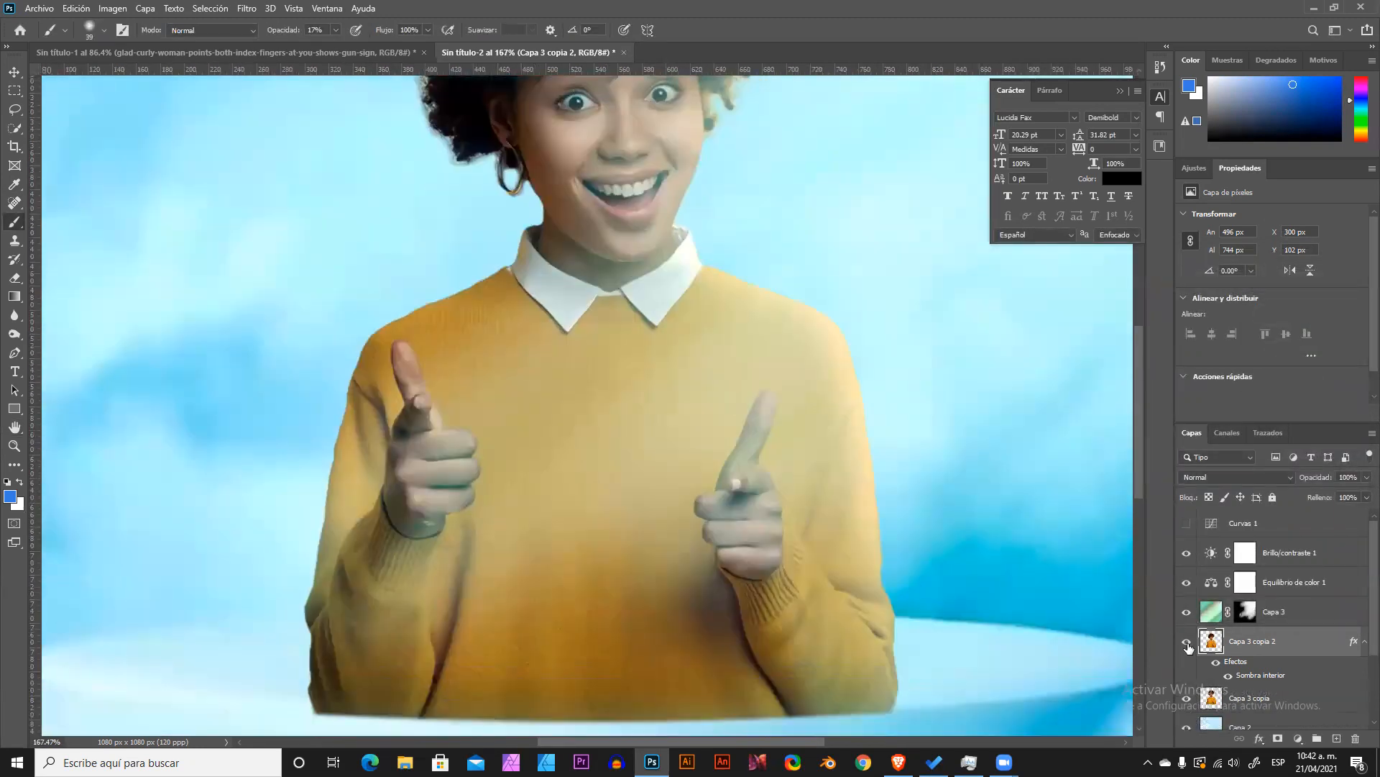
click(1229, 676)
click(1230, 677)
scroll(484, 391, down, 4)
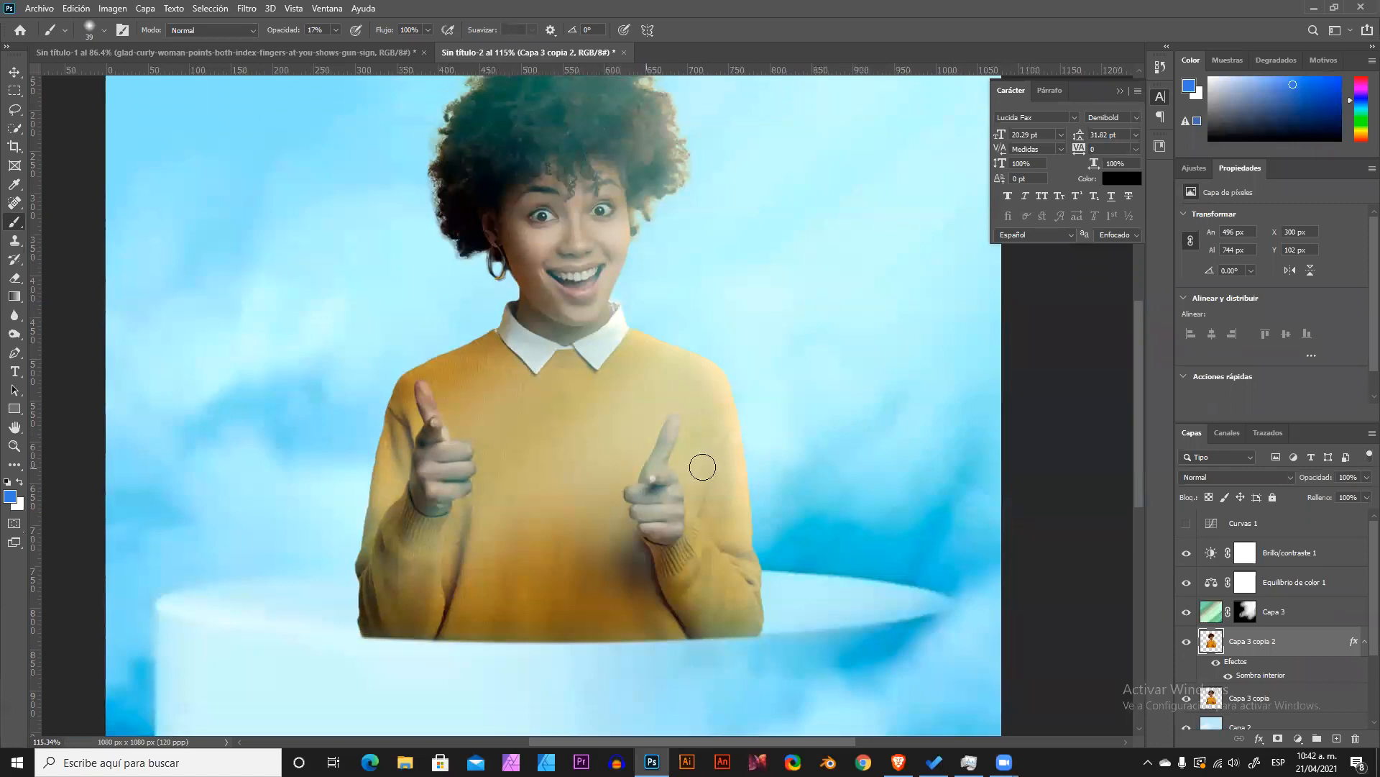
Duplicate Capa 3 copia 2, and try adding a black mask to Capa 3 copia 2 before undoing it.
key(ctrl+j)
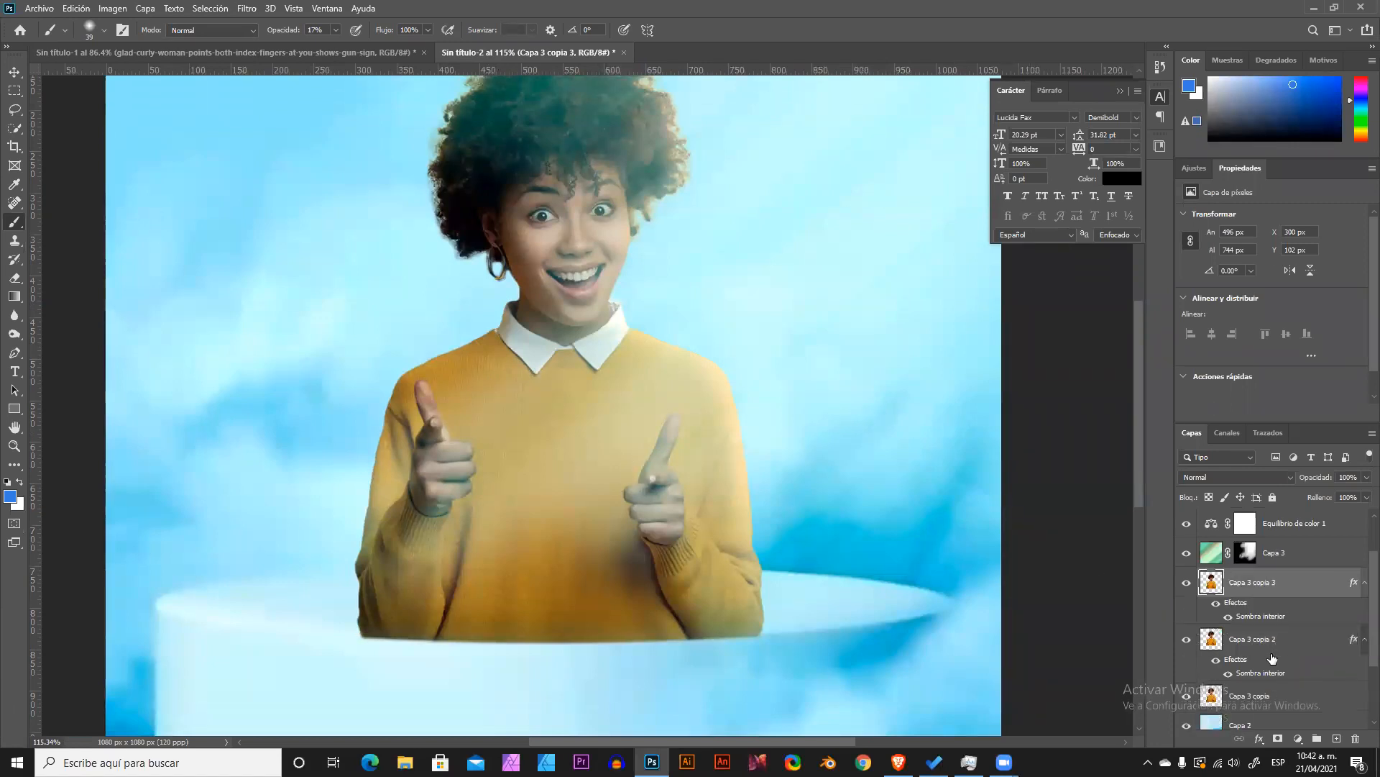
click(1246, 637)
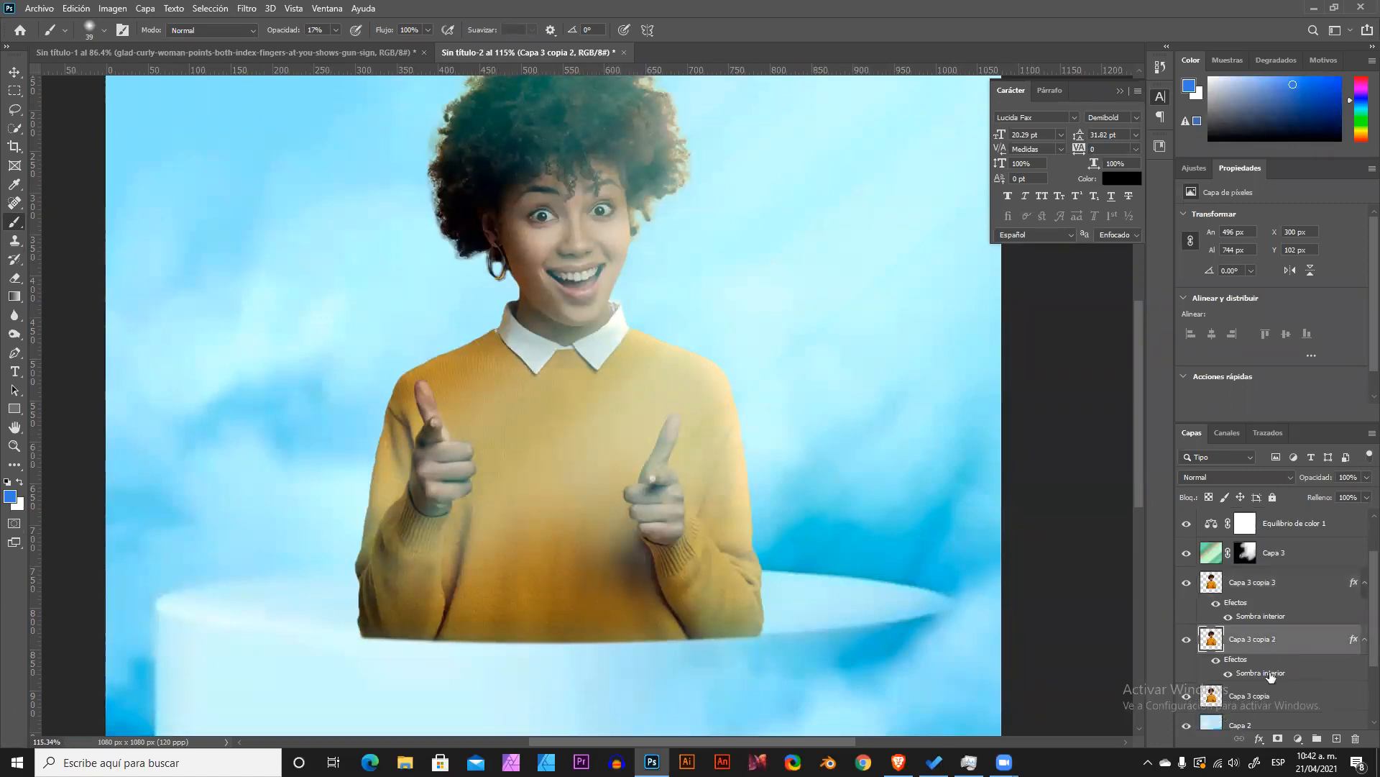
alt+click(1279, 740)
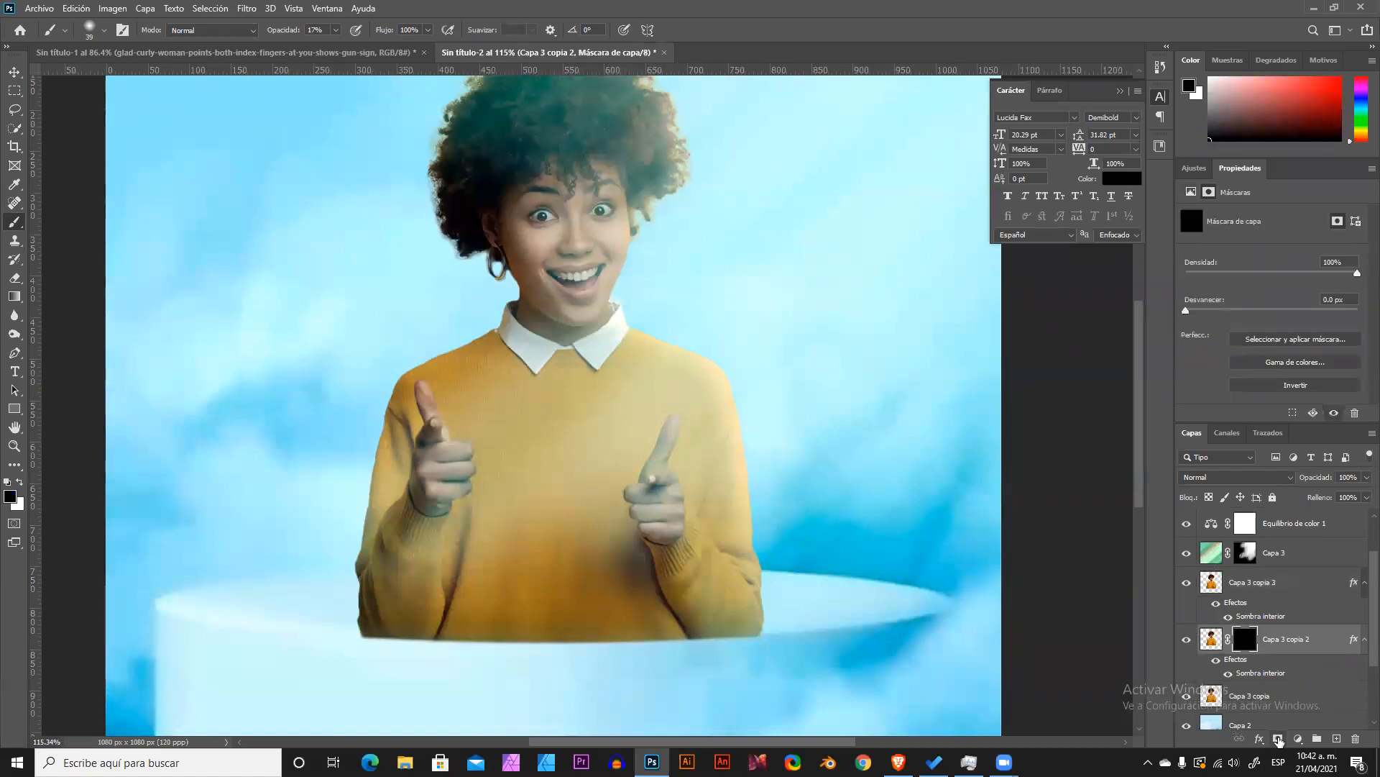
key(ctrl+z)
Hide the inner shadow on Capa 3 copia 3 and erase that layer along the woman's right-side sweater and hair edge with a large soft eraser.
click(1220, 588)
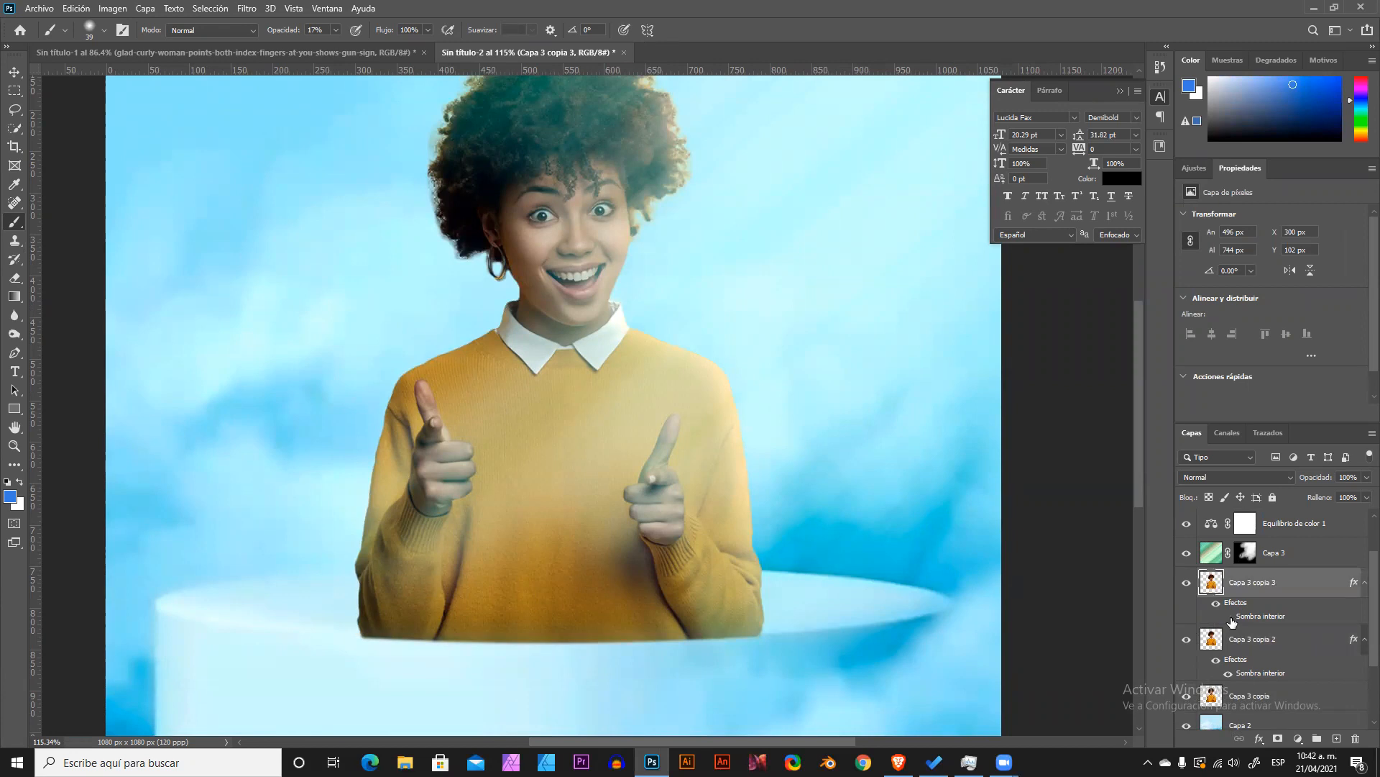
scroll(575, 412, down, 1)
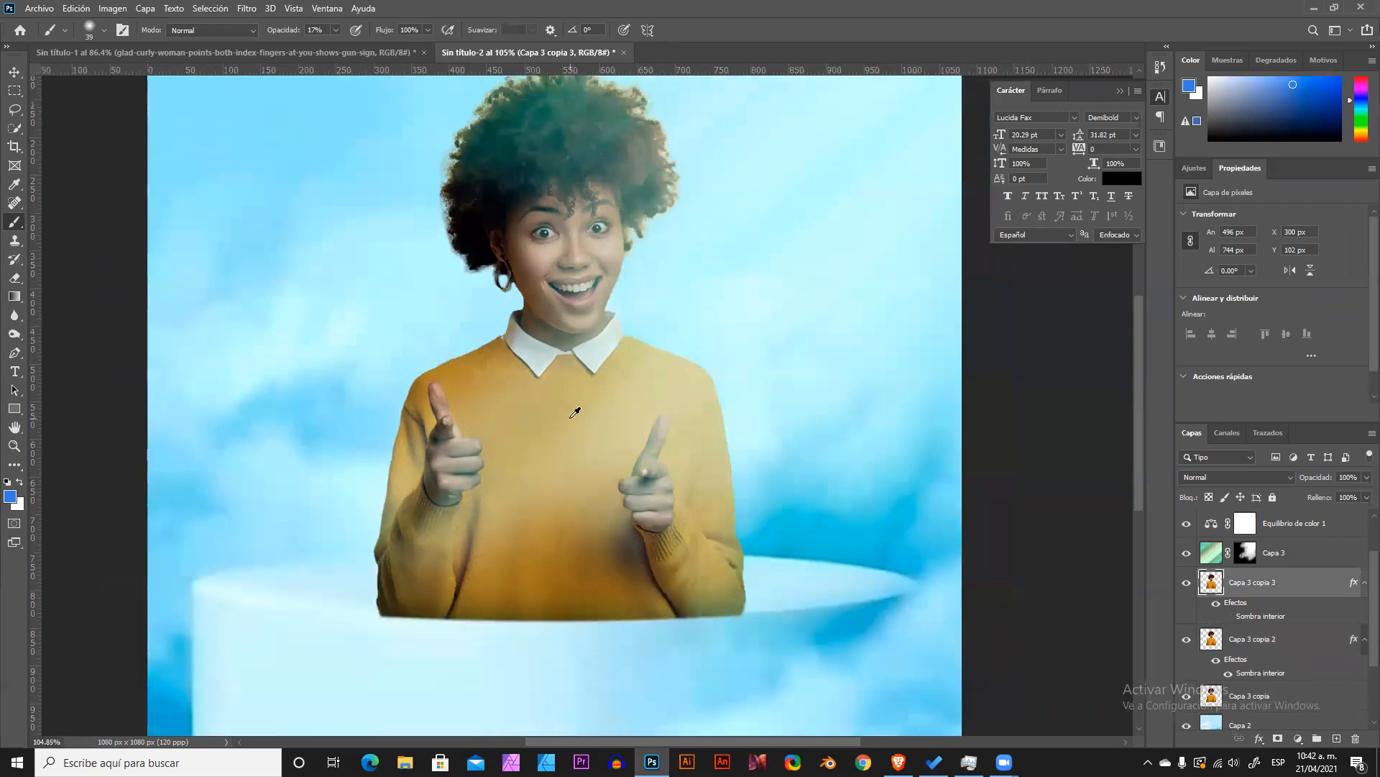
scroll(575, 412, up, 3)
key(e)
alt+right_click(579, 387)
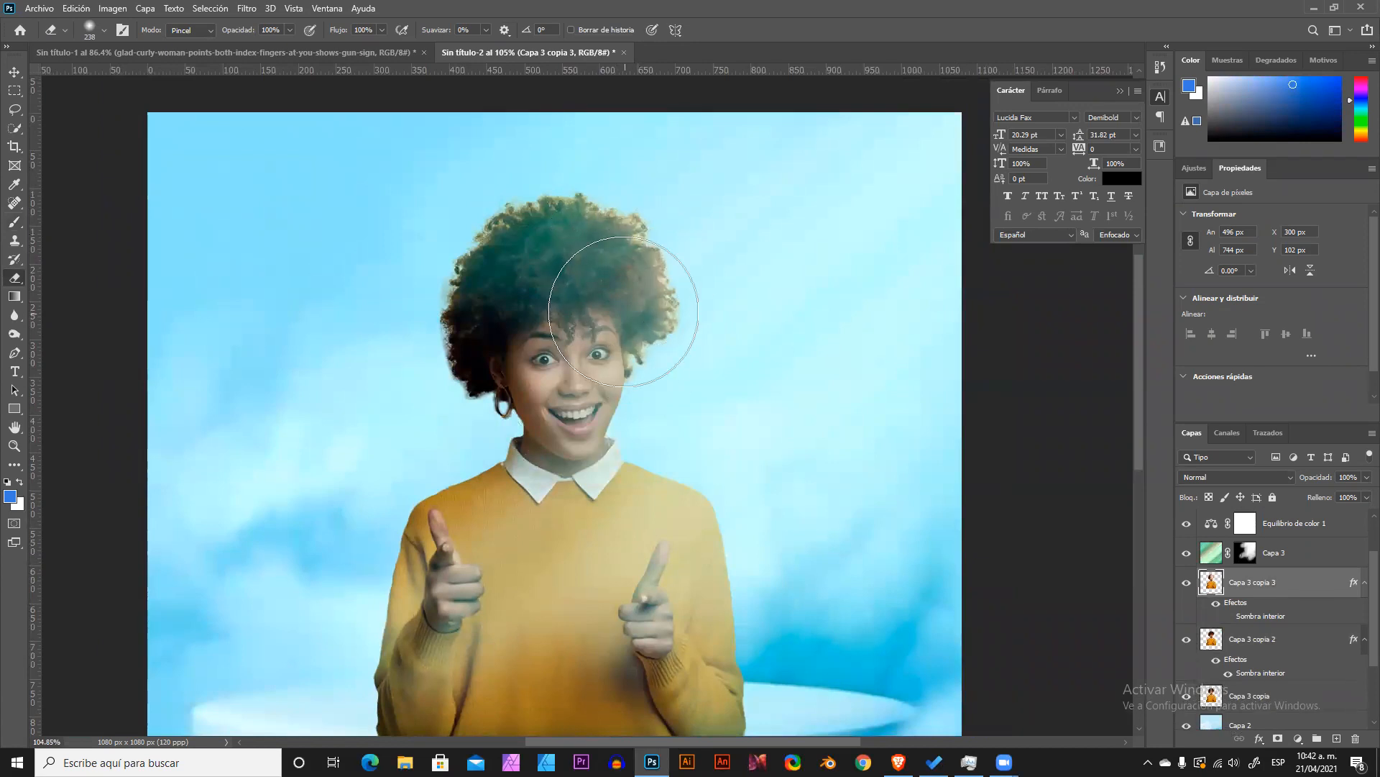
mouse_move(745, 485)
mouse_down()
mouse_move(685, 362)
mouse_move(719, 616)
mouse_move(628, 202)
mouse_up()
scroll(628, 202, up, 1)
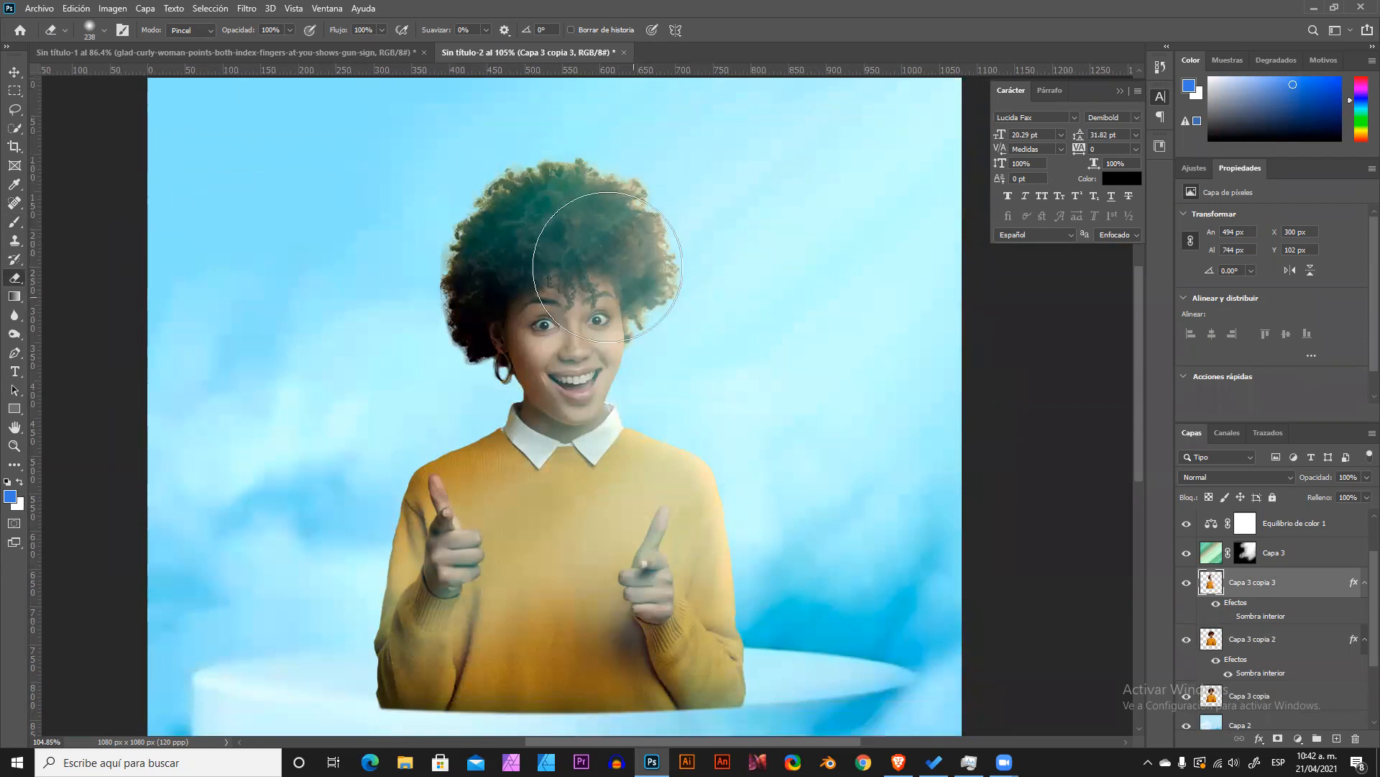
scroll(750, 546, down, 4)
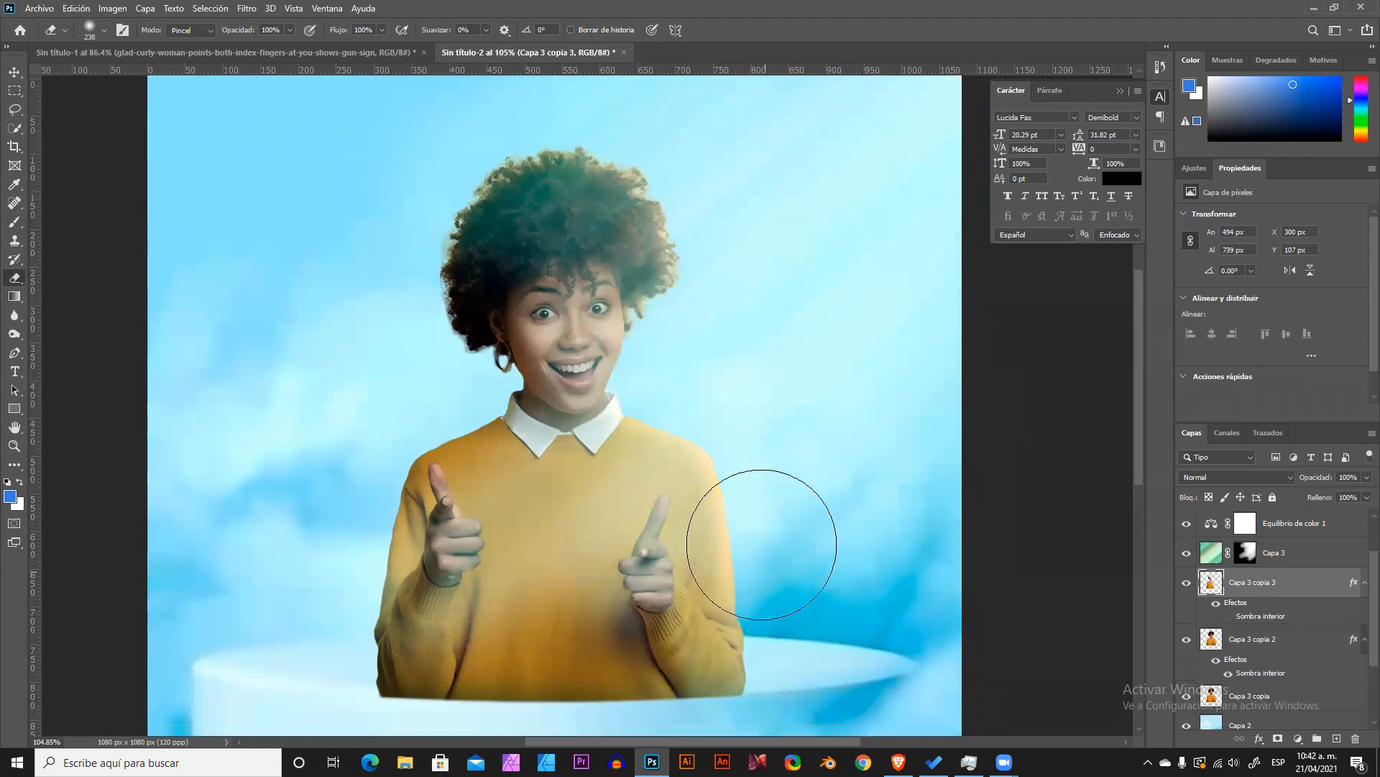
Group the three woman layers Capa 3 copia 3, Capa 3 copia 2 and Capa 3 copia.
key(v)
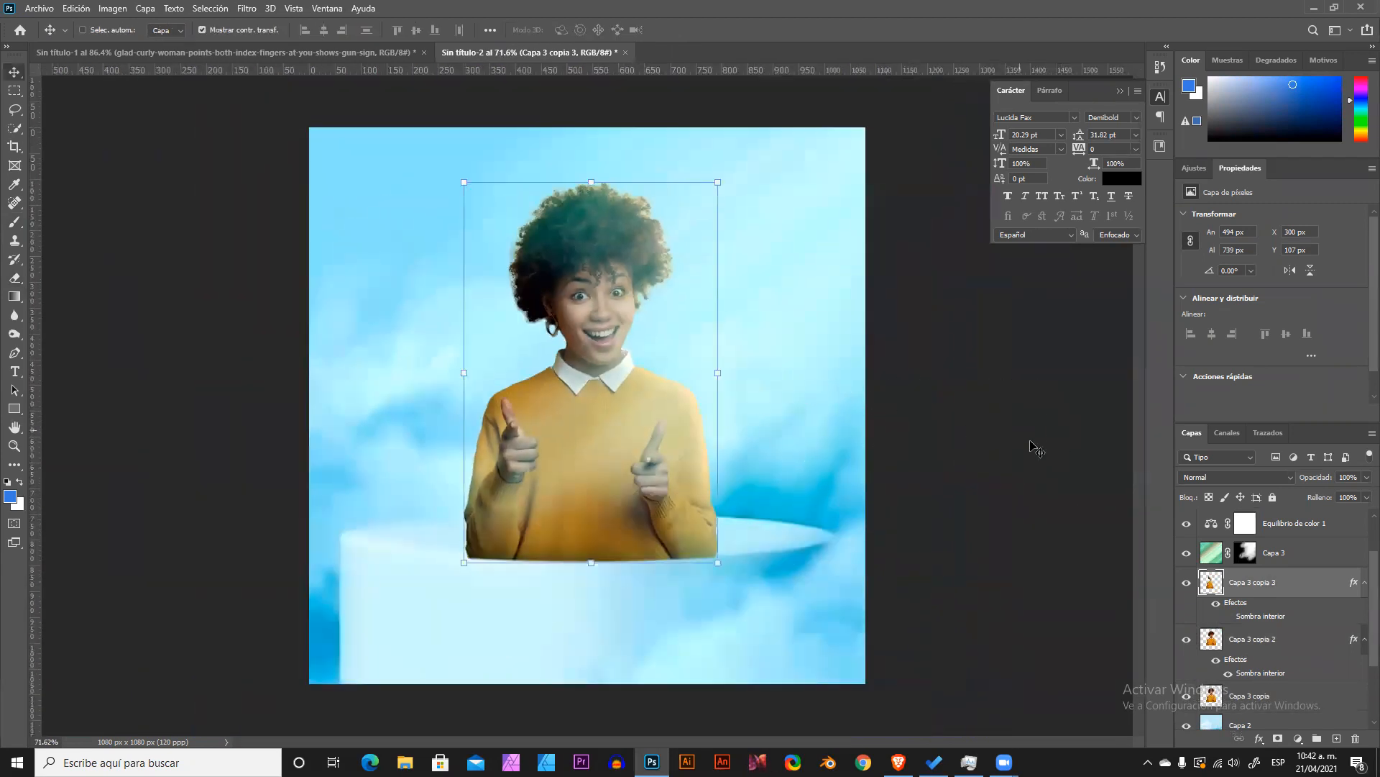
scroll(1278, 640, down, 1)
scroll(1279, 636, down, 2)
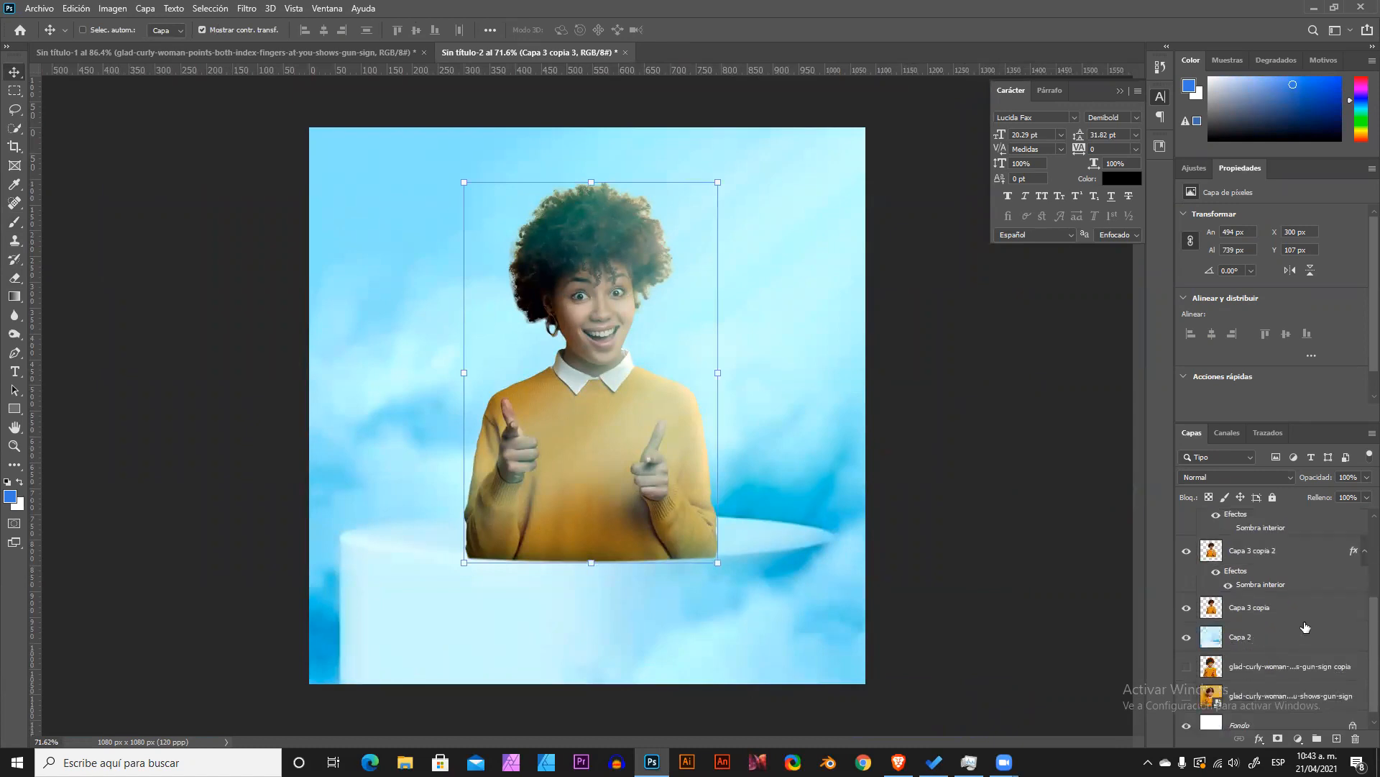
shift+click(1280, 632)
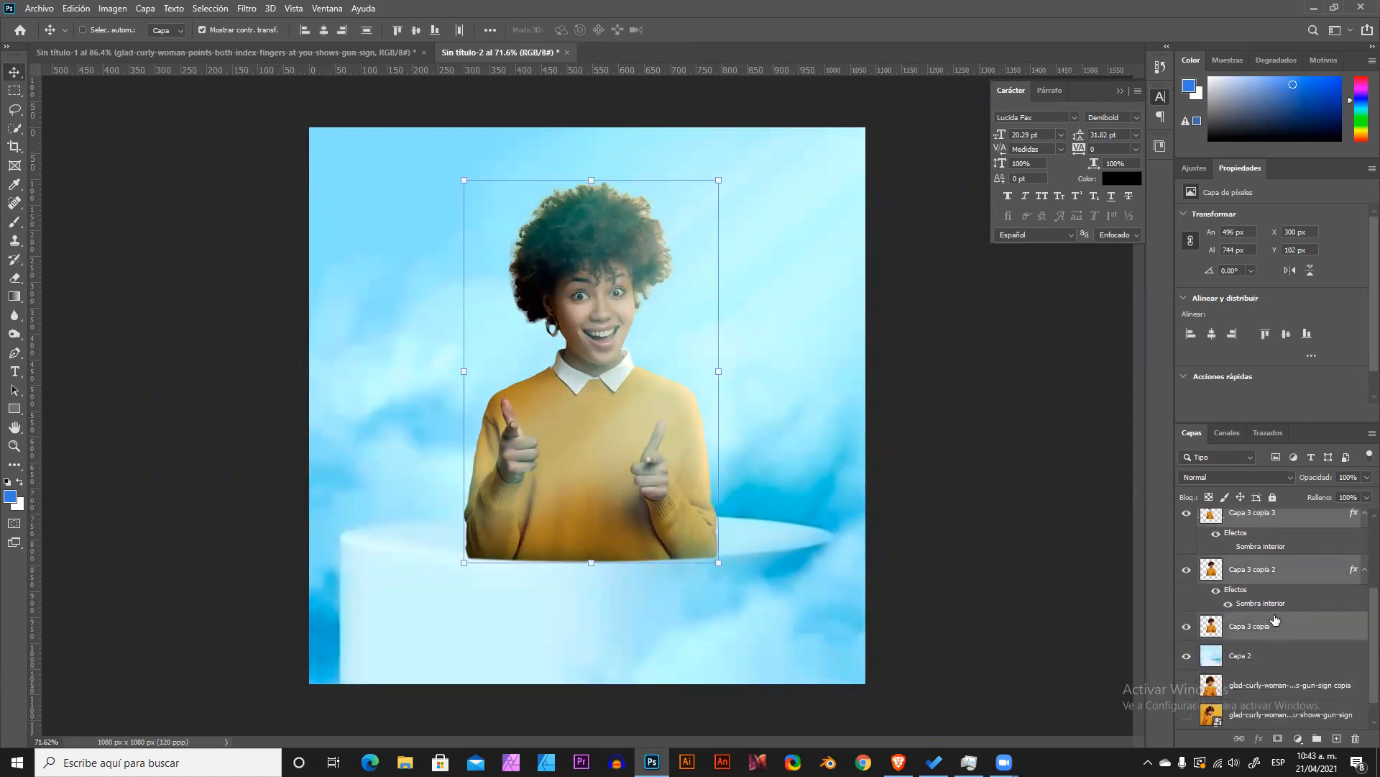
scroll(1283, 619, up, 3)
scroll(1284, 619, down, 2)
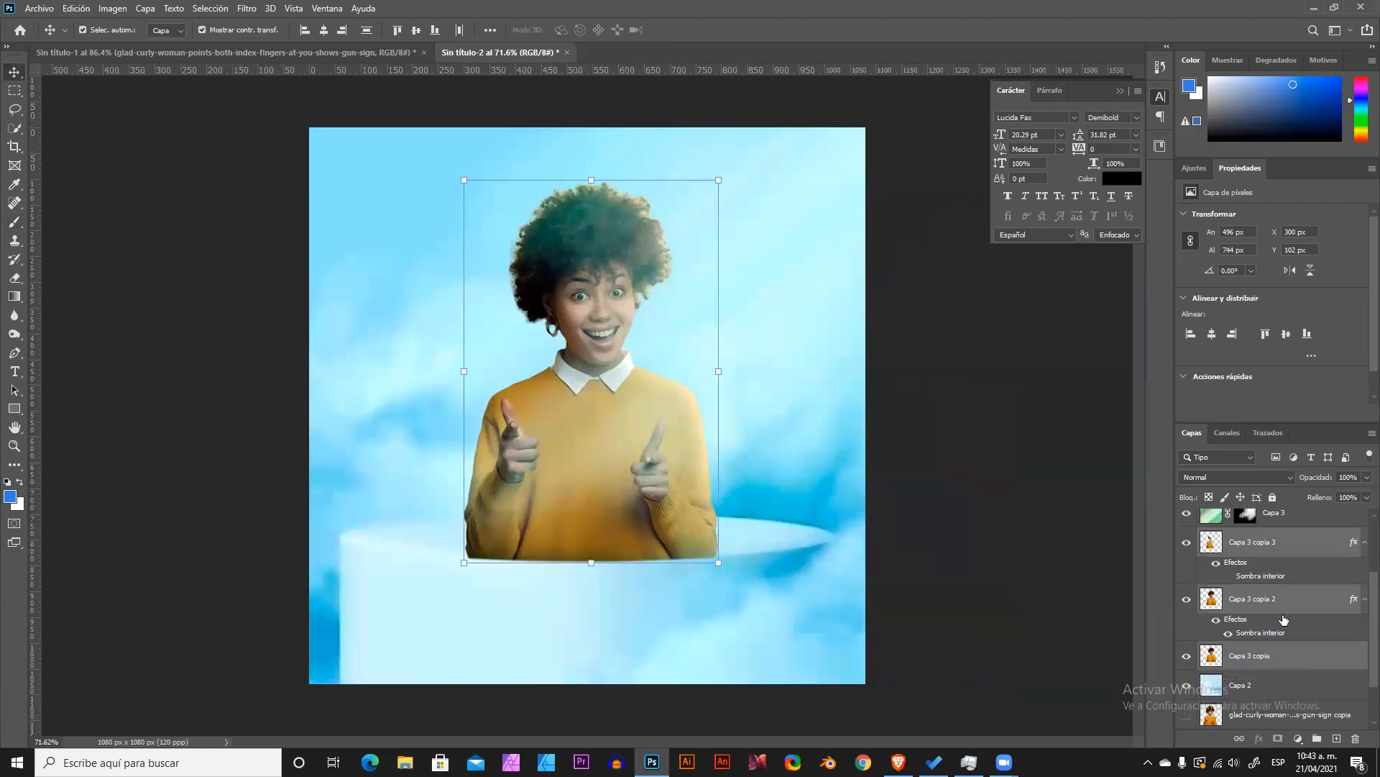
key(ctrl+g)
Rename the woman's layer group as persona, and compare the image with the group hidden and shown.
double_click(1245, 604)
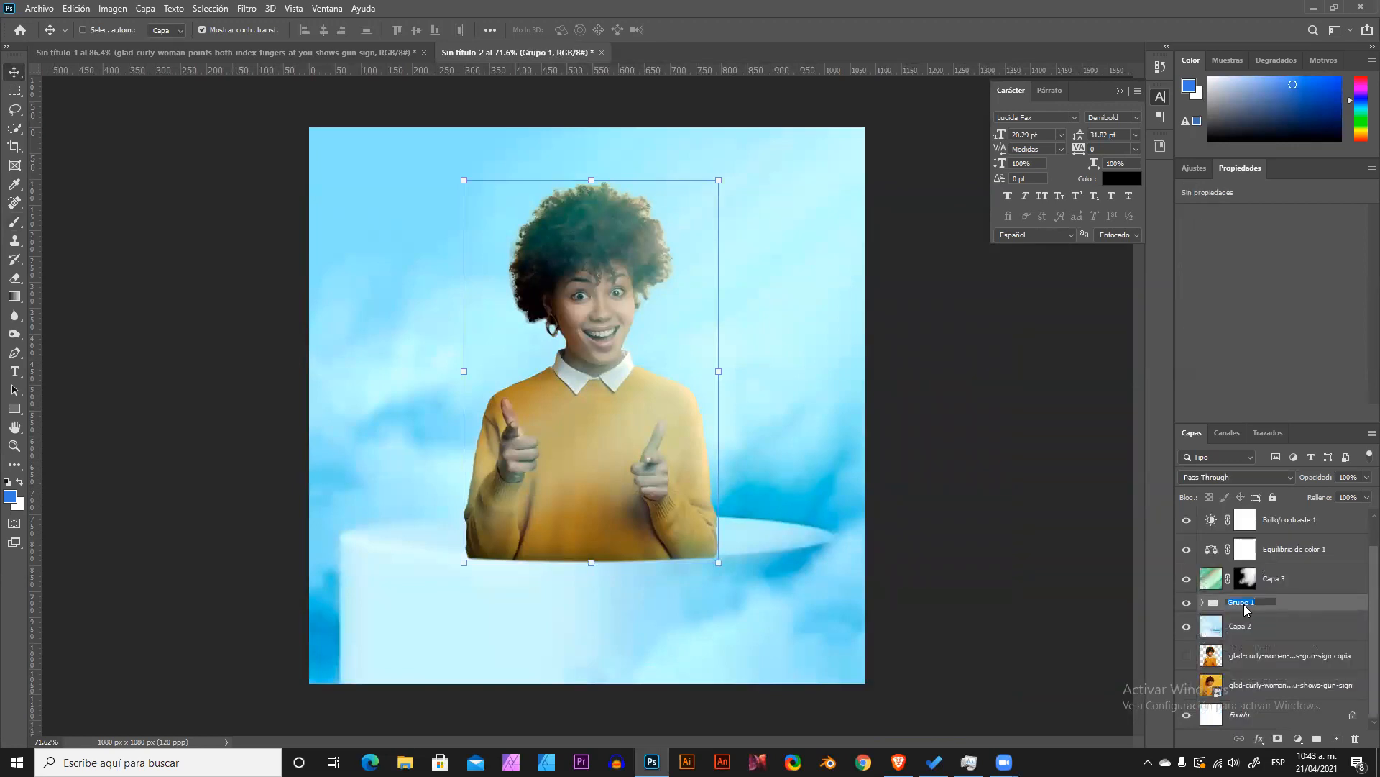
text(persona)
key(Return)
click(1187, 602)
click(1187, 602)
click(670, 397)
mouse_move(670, 396)
mouse_down()
mouse_move(625, 378)
mouse_move(670, 396)
mouse_up()
Rename the masked green gradient layer Capa 3 as luz.
scroll(1308, 568, up, 1)
click(1307, 613)
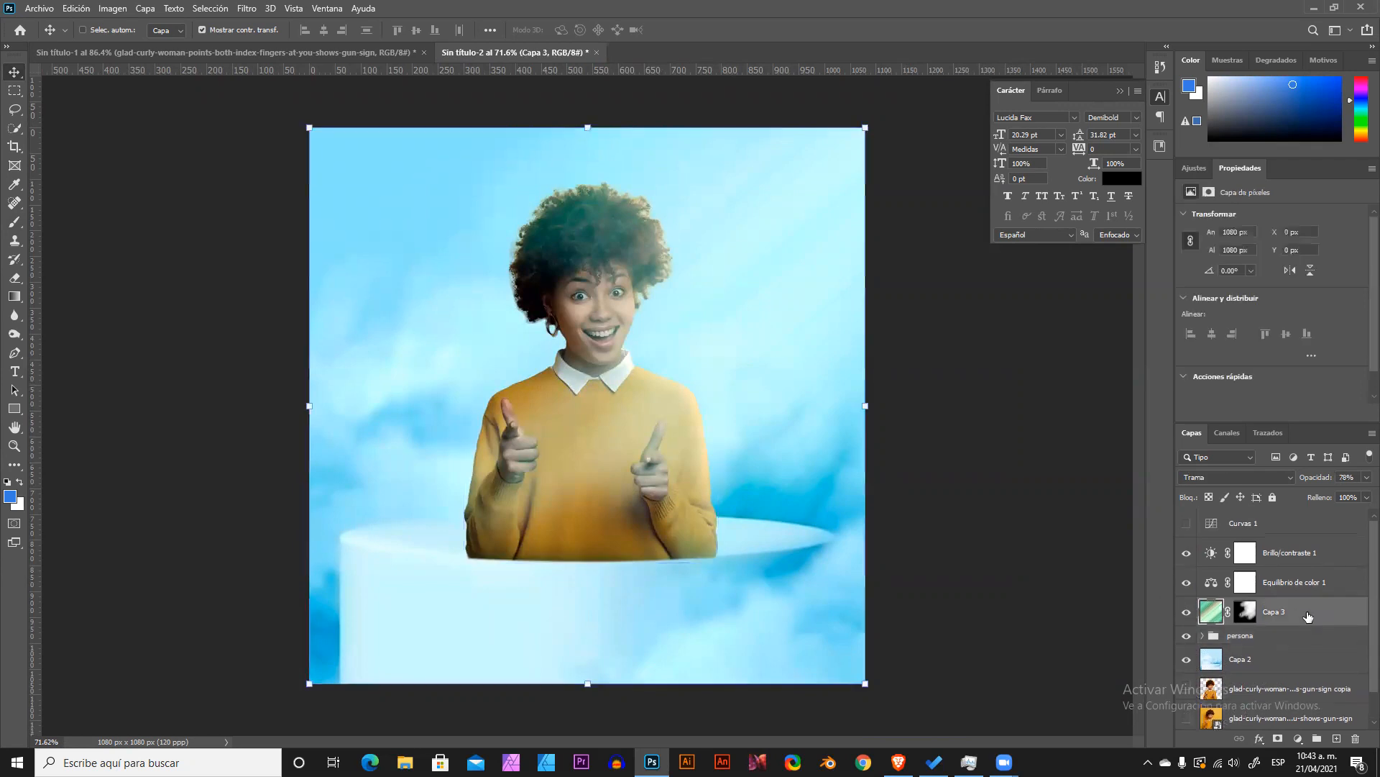
double_click(1279, 612)
text(luz)
key(Return)
Delete the hidden Curvas 1 adjustment layer at the top of the layer stack.
scroll(1316, 561, down, 1)
scroll(1316, 561, up, 1)
click(1298, 530)
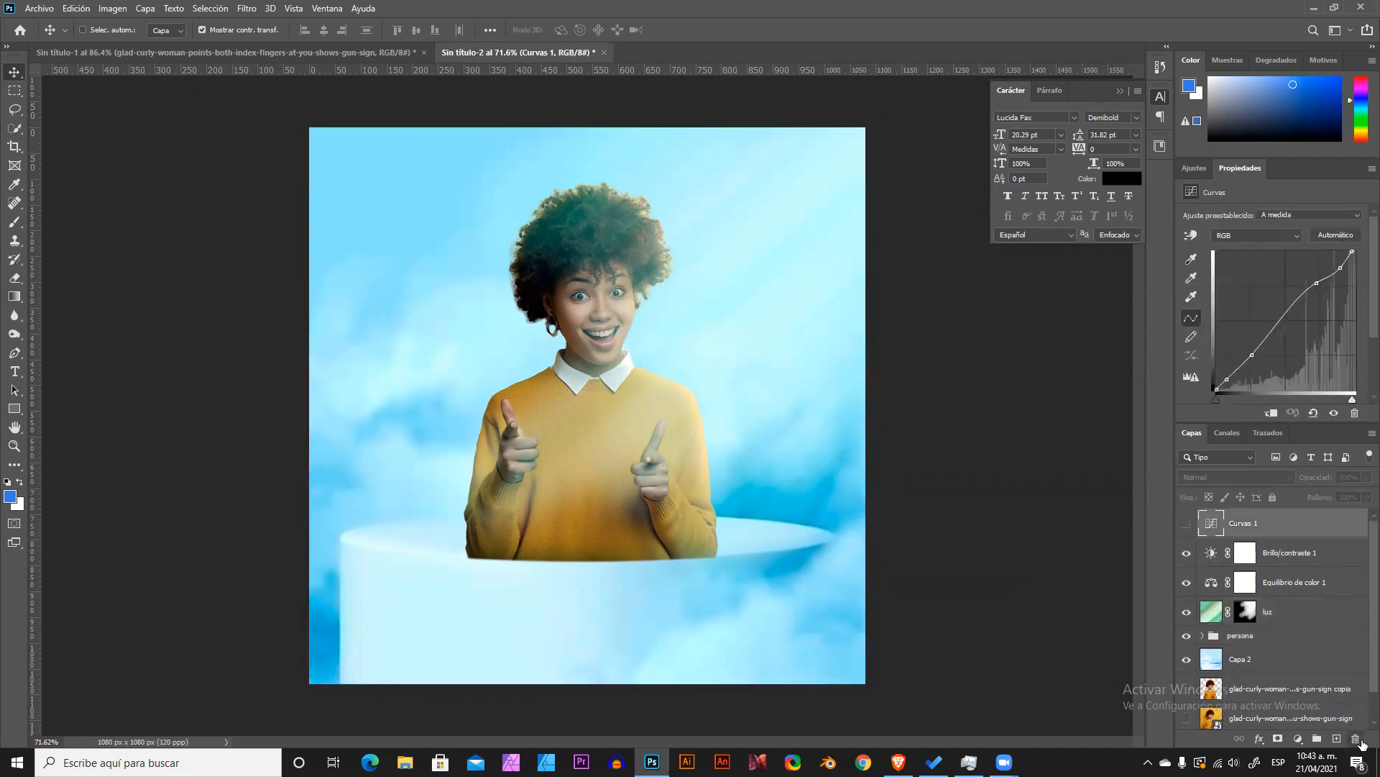
key(Delete)
scroll(749, 355, down, 1)
scroll(744, 350, up, 2)
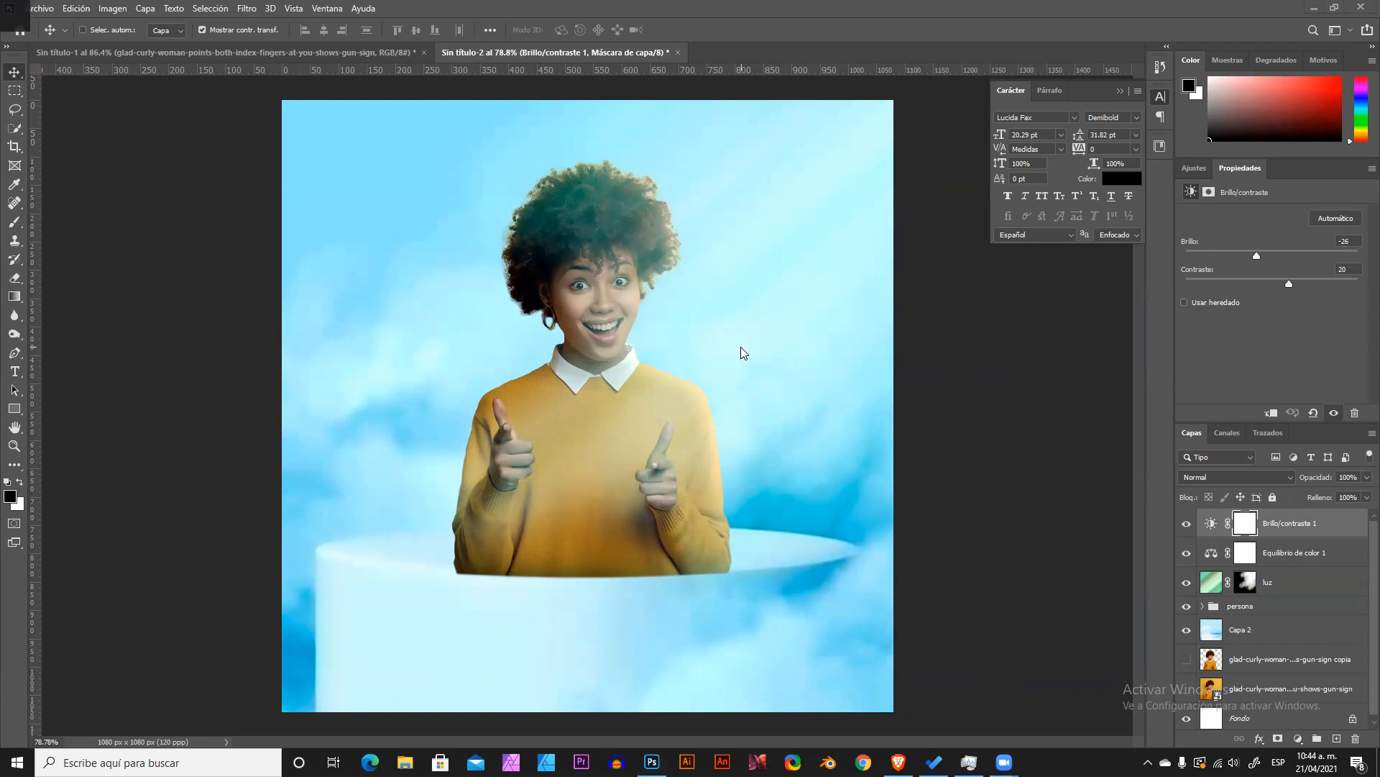
Switch to the Brave browser and search Google Images for nubes in a new tab, filtered to transparent colour.
key(alt+Tab)
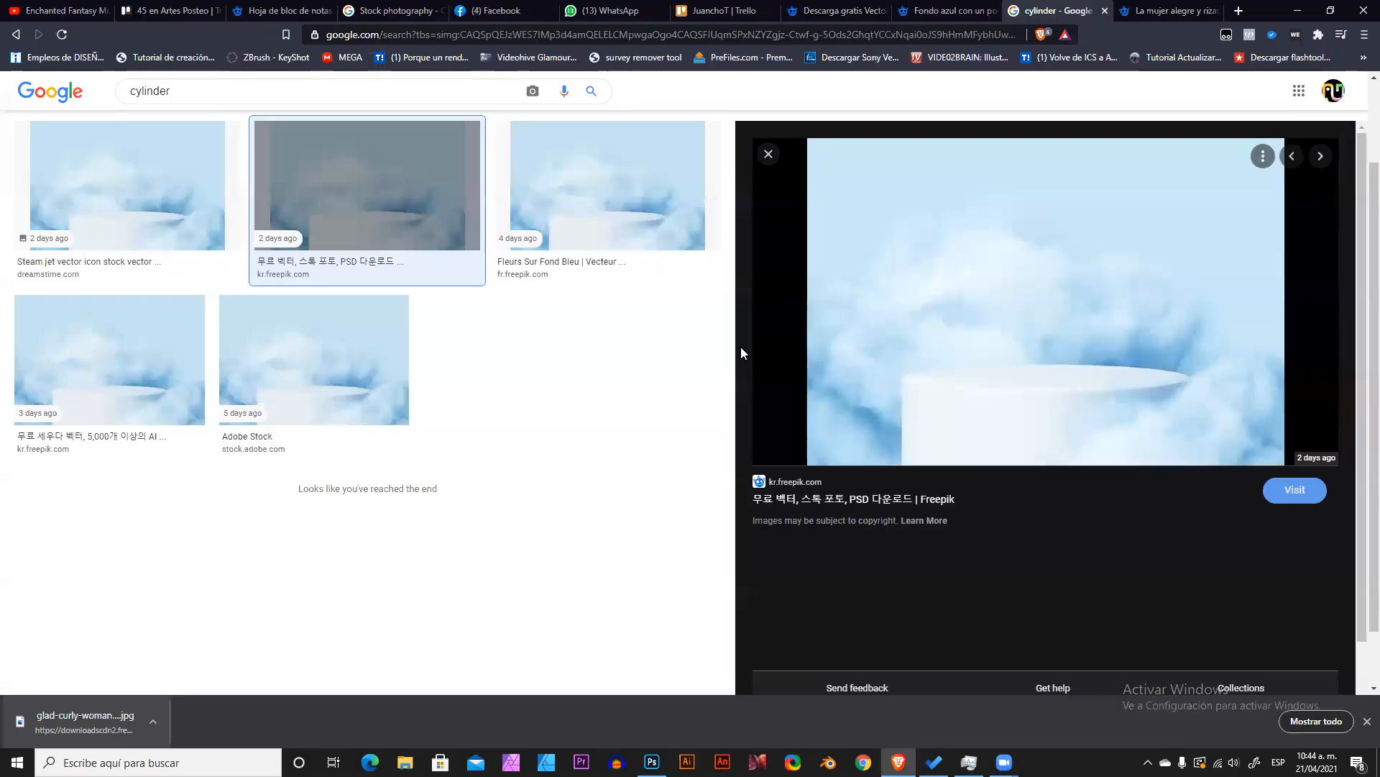
key(ctrl+t)
text(nubes)
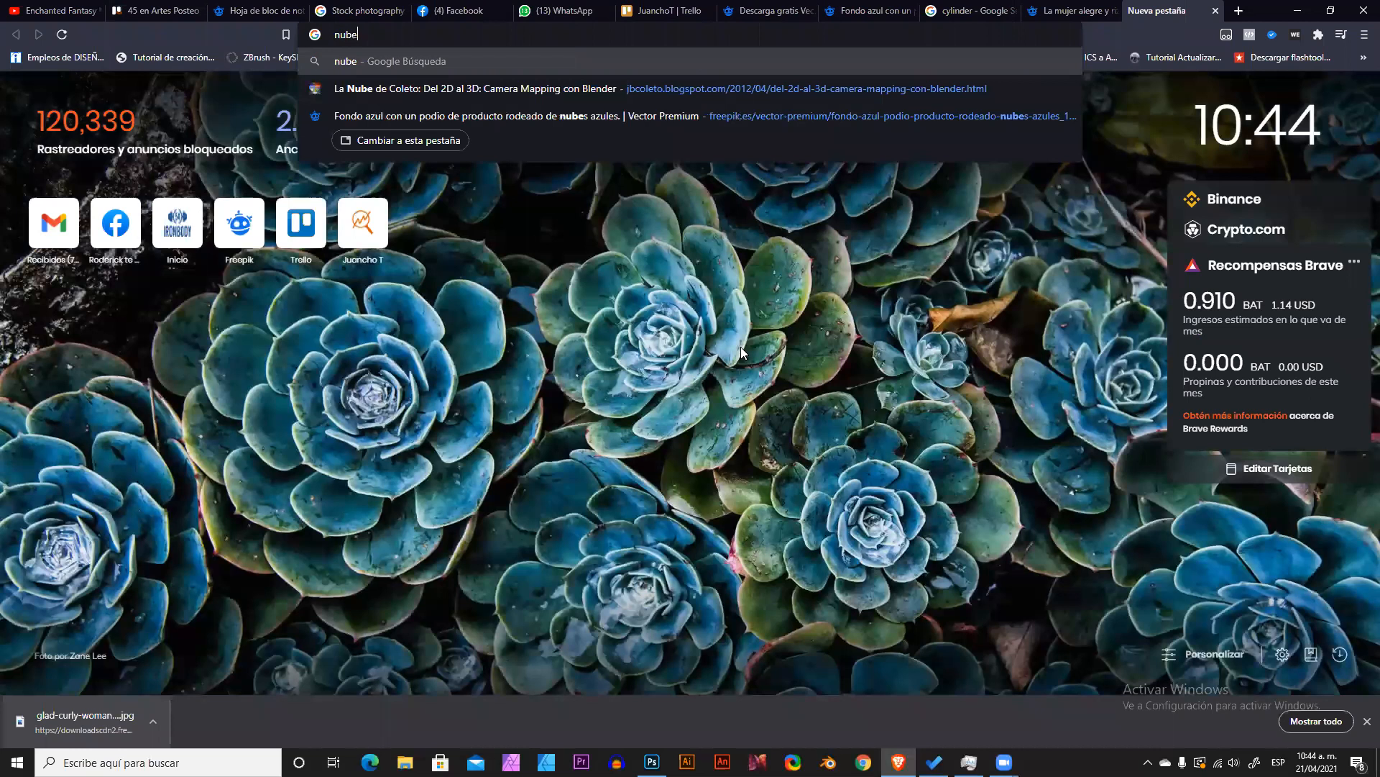
key(Return)
click(186, 149)
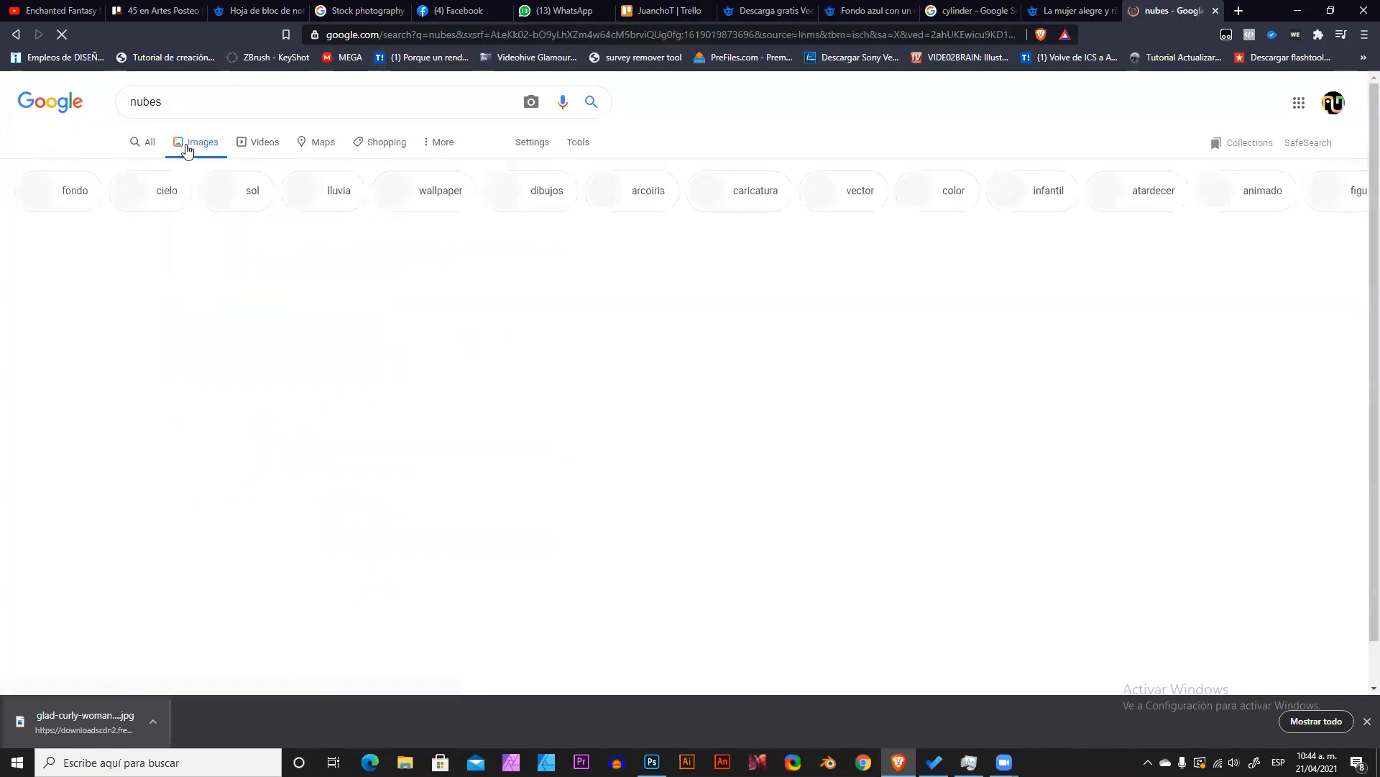
click(591, 144)
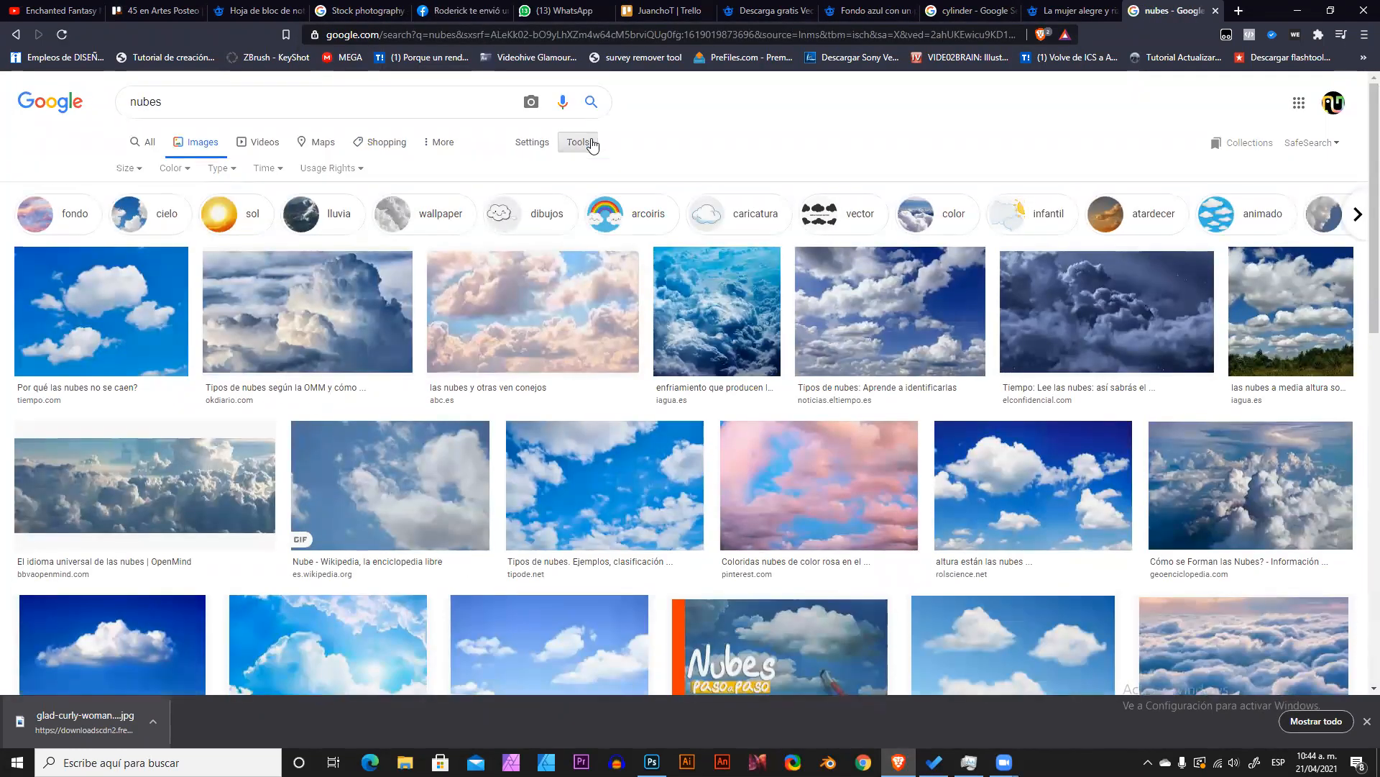
click(180, 170)
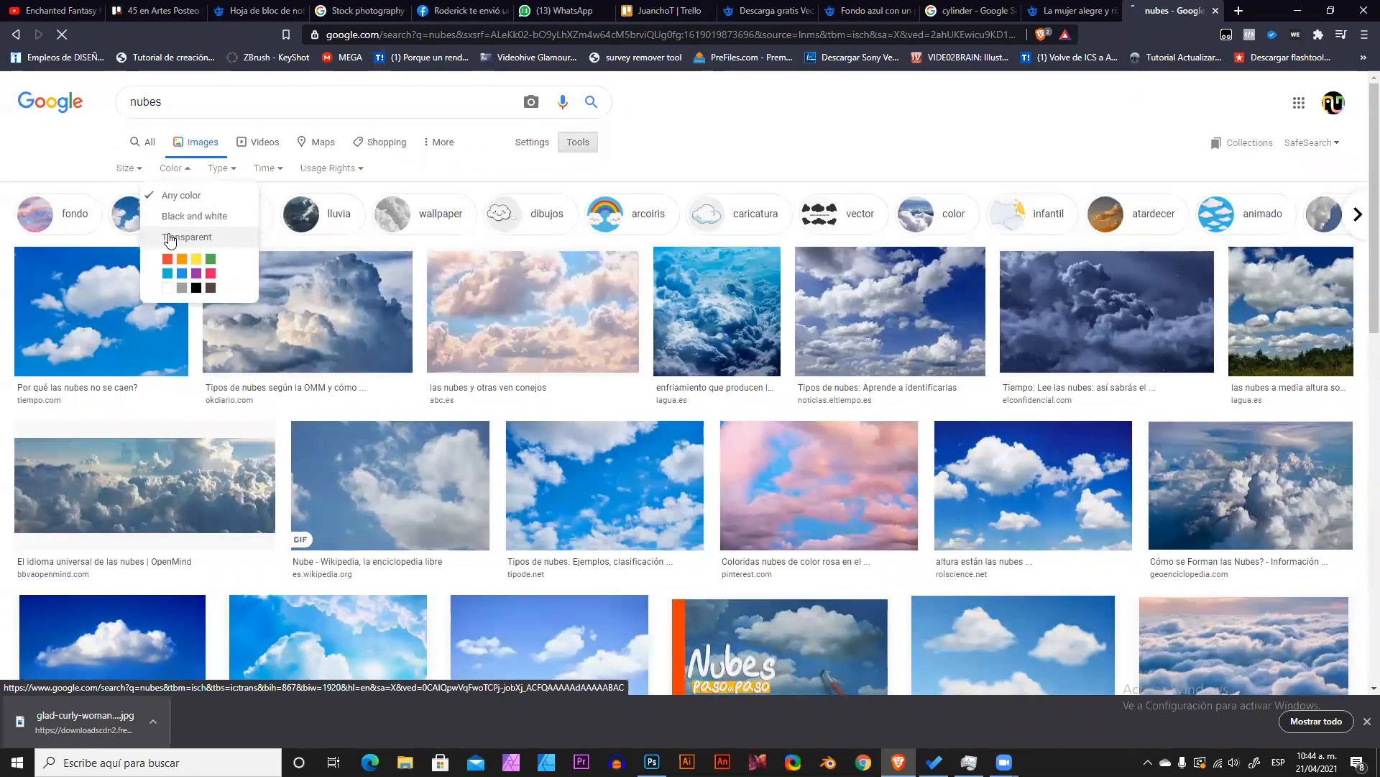
click(170, 239)
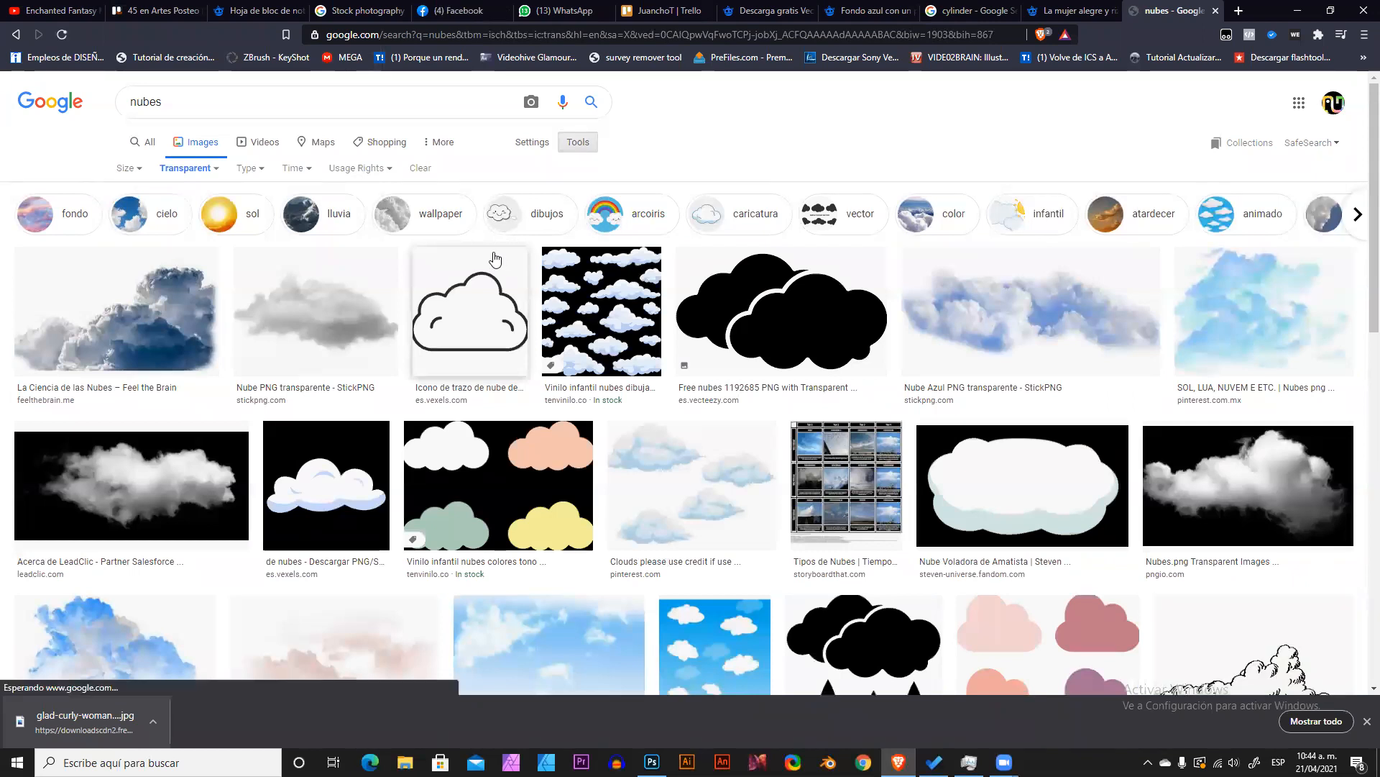
Open the grey StickPNG cloud result and save its image as a PNG on the datos (E:) drive.
click(302, 311)
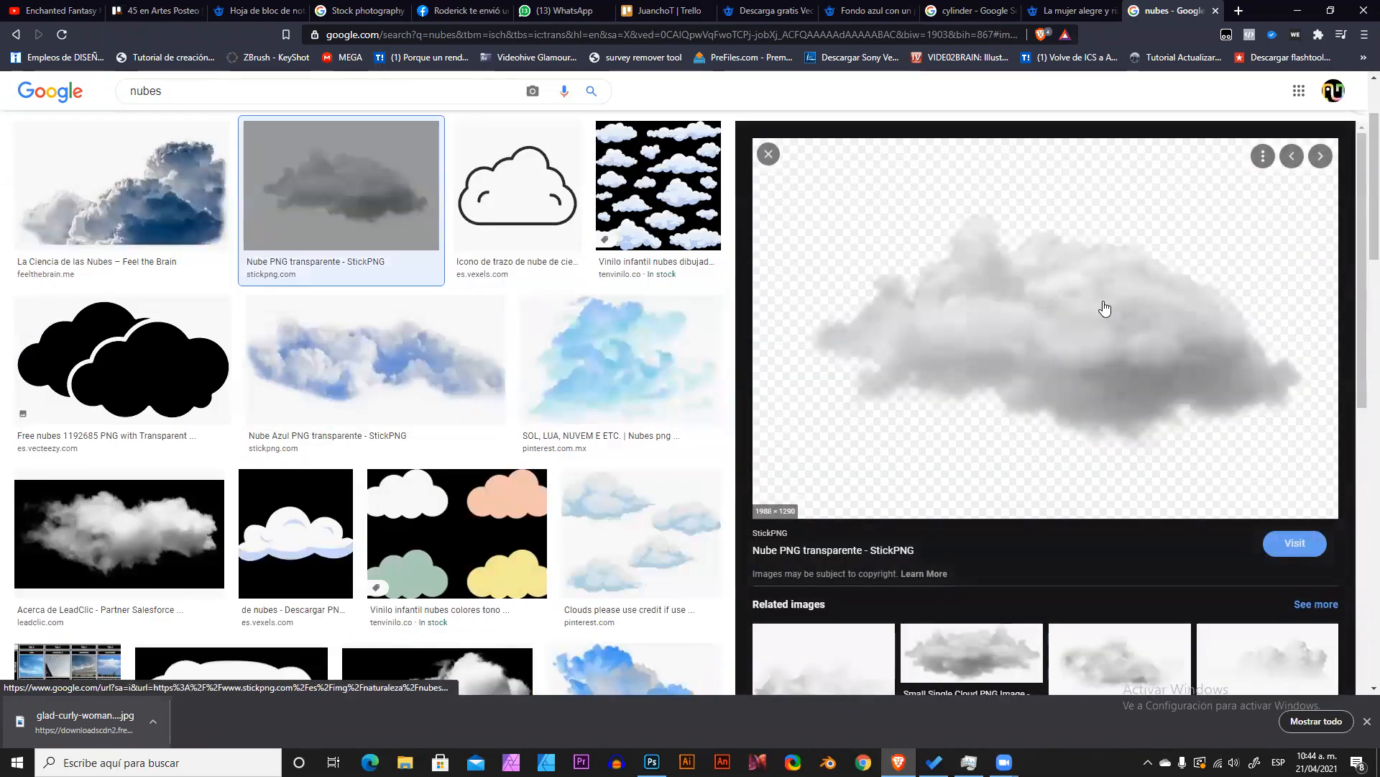
right_click(1010, 292)
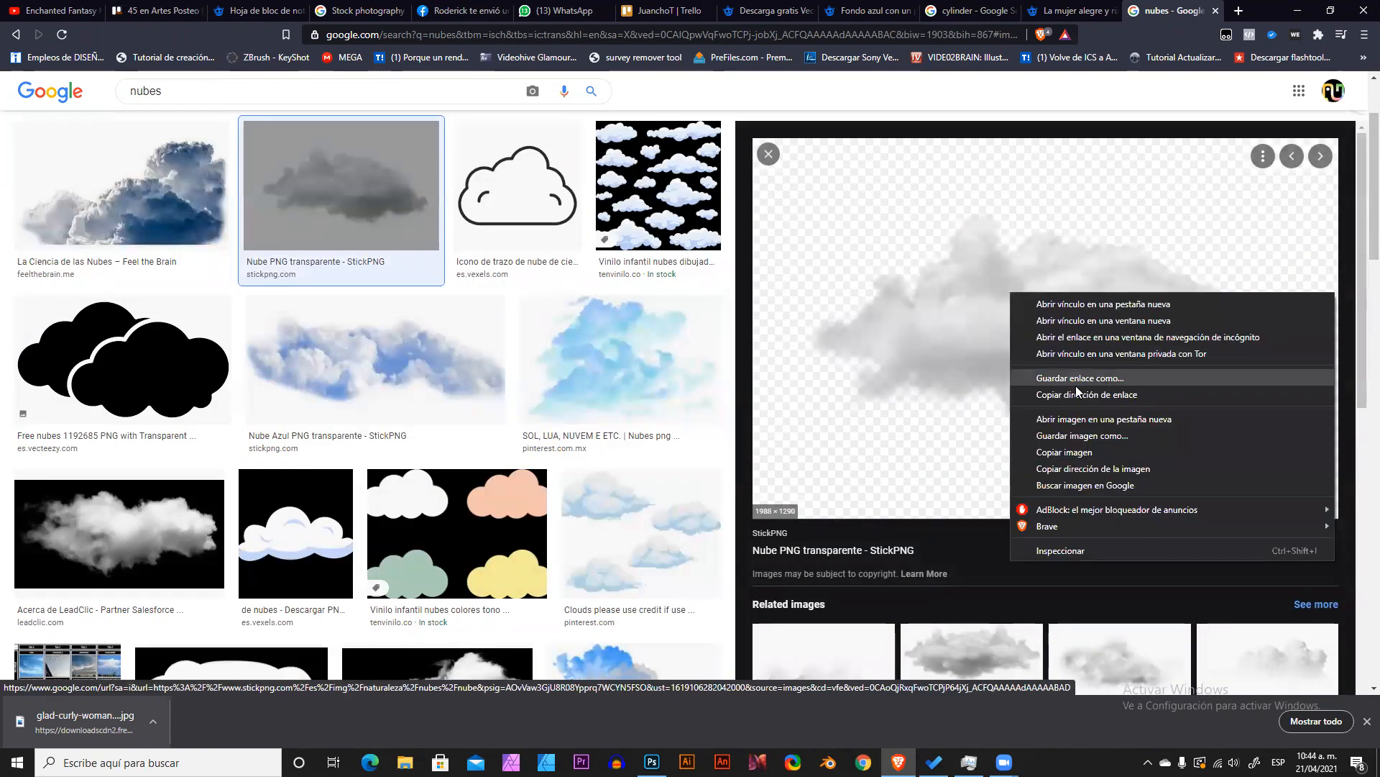
click(1075, 435)
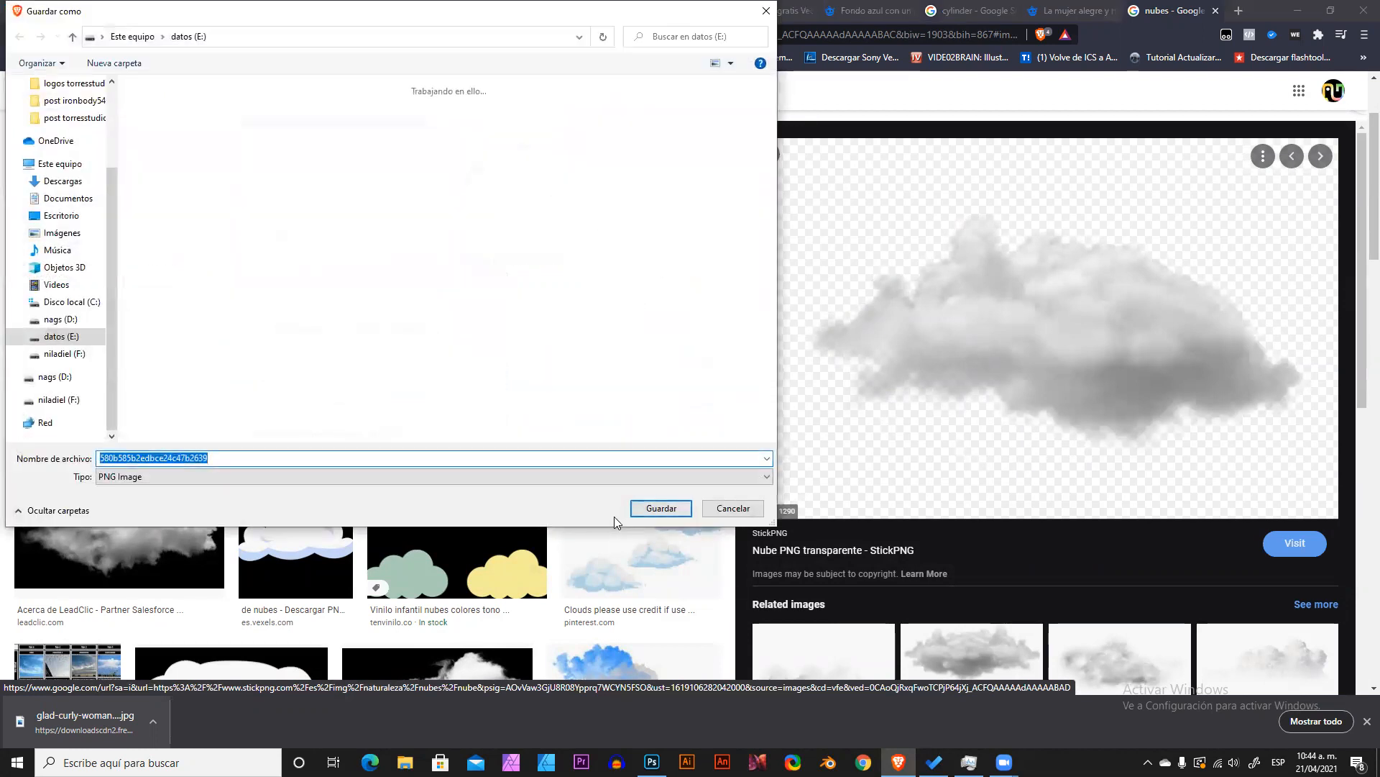
click(658, 509)
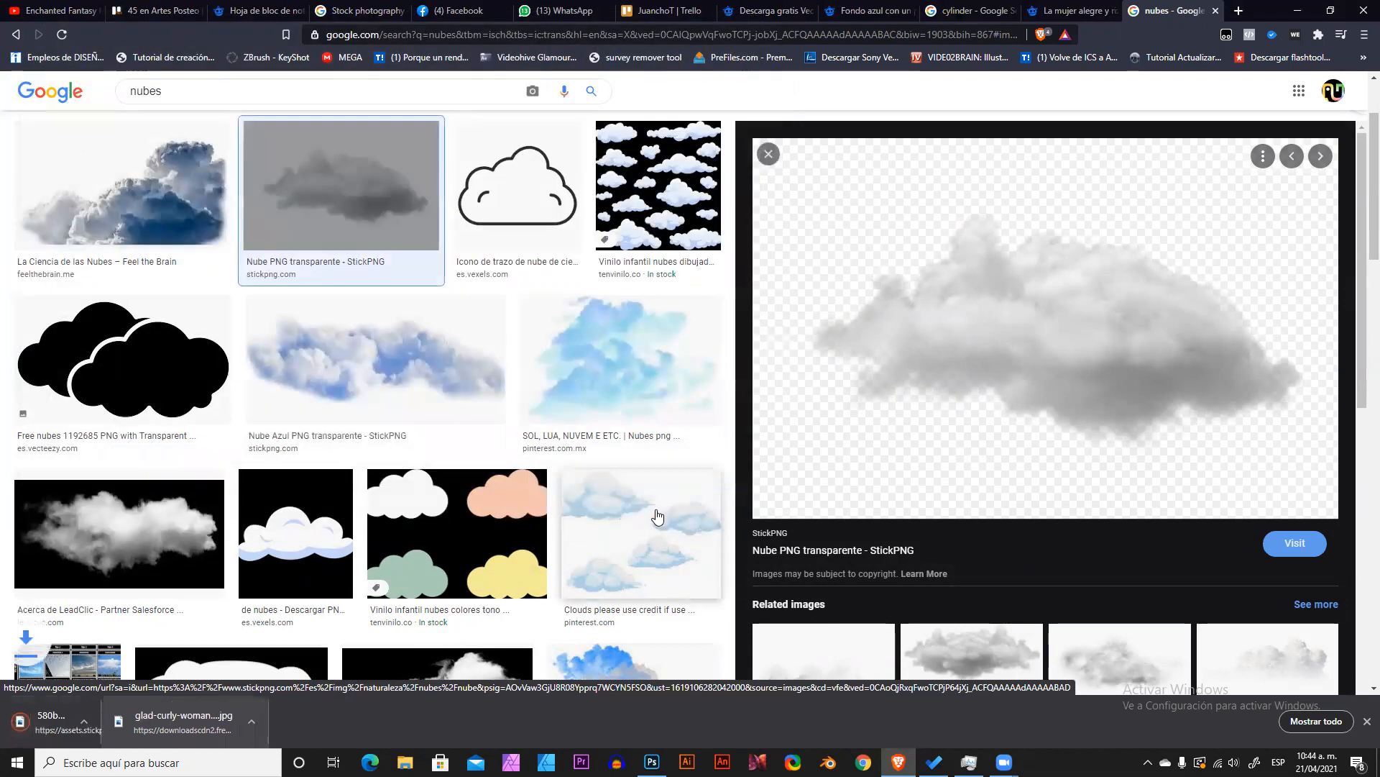
Place the downloaded cloud PNG into the Photoshop composition, scaled to 38.11% over the canvas's lower-left corner.
drag(83, 721, 535, 460)
scroll(535, 462, down, 7)
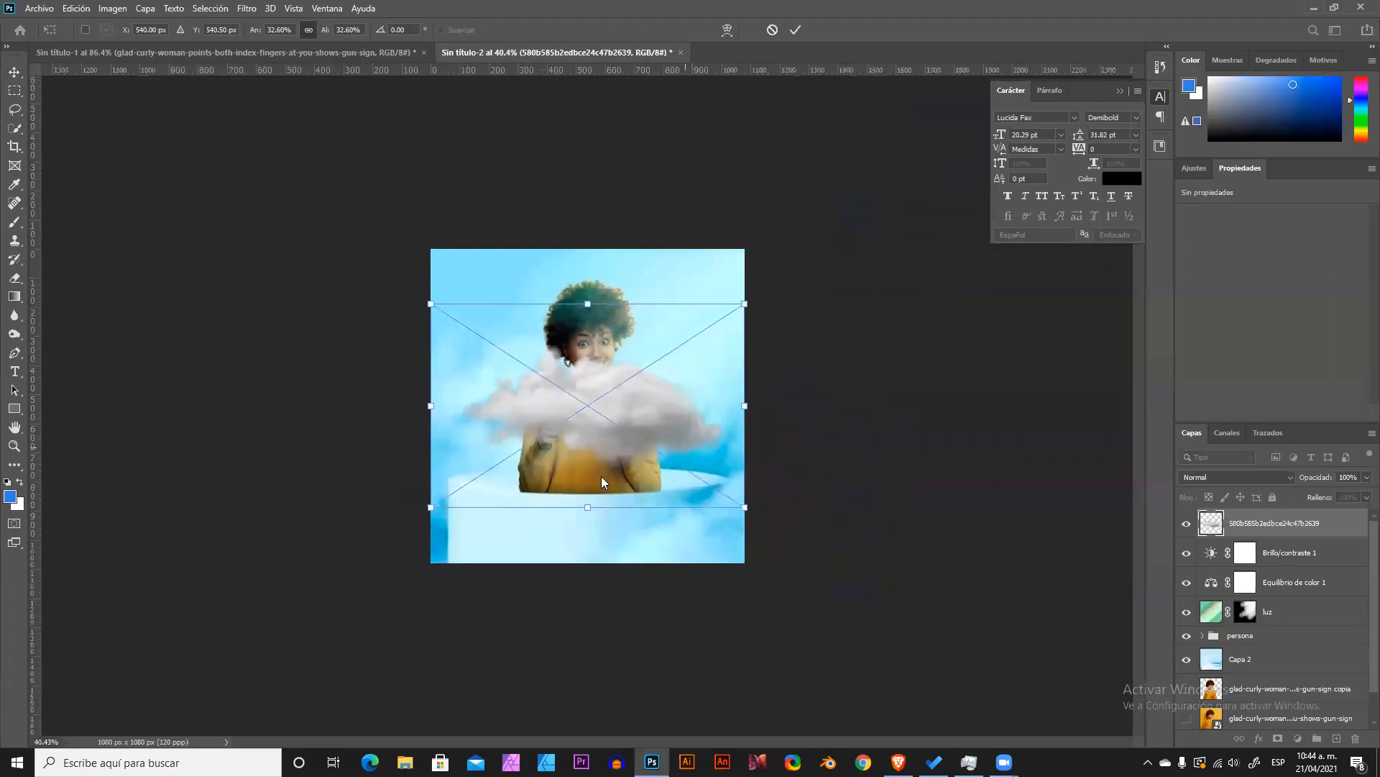
click(795, 29)
drag(706, 464, 611, 580)
click(649, 622)
mouse_move(665, 644)
mouse_down()
mouse_move(696, 650)
mouse_move(668, 645)
mouse_up()
drag(601, 504, 586, 506)
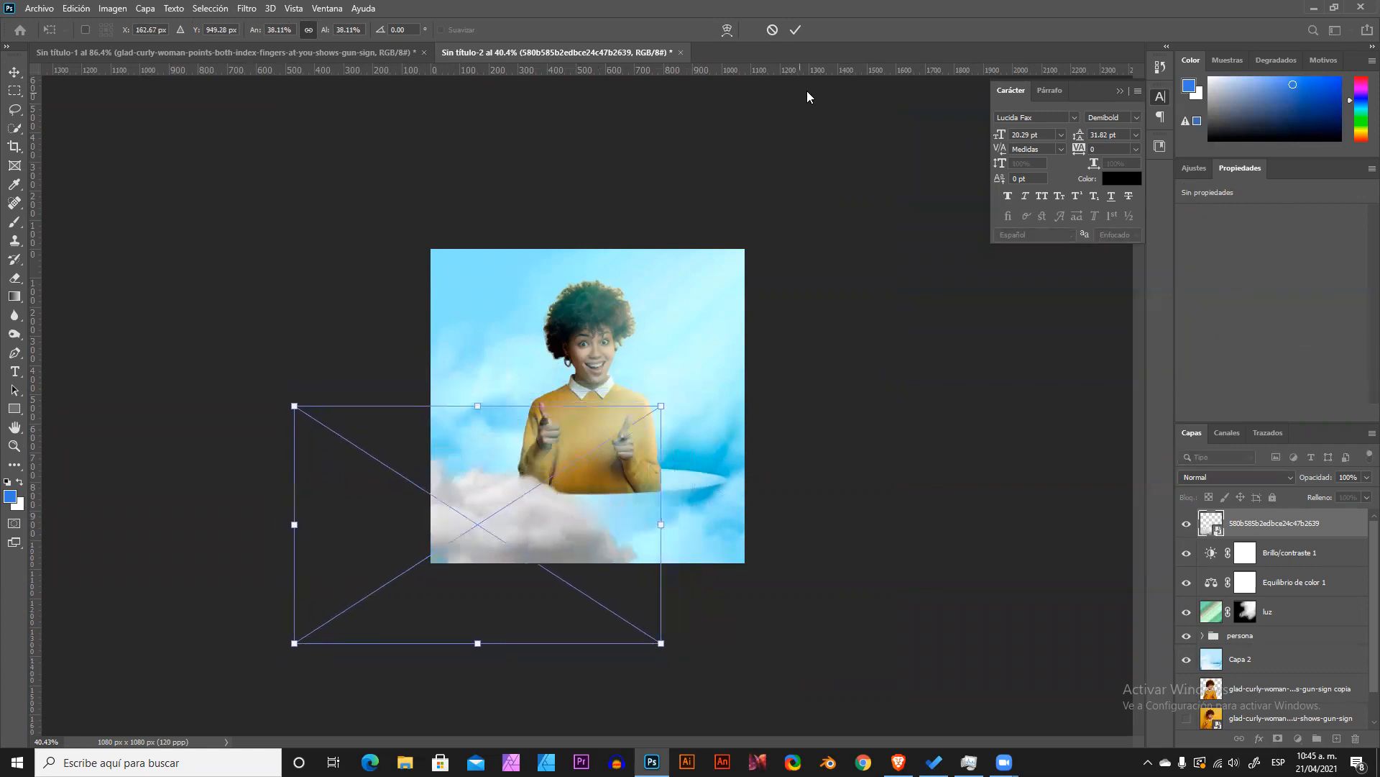
click(795, 31)
Duplicate the cloud onto the right side beside the woman's sweater and scale the copy to 22.84%.
scroll(589, 407, up, 3)
drag(455, 513, 767, 474)
drag(749, 530, 755, 487)
key(ctrl+t)
drag(1020, 654, 864, 552)
drag(755, 486, 715, 525)
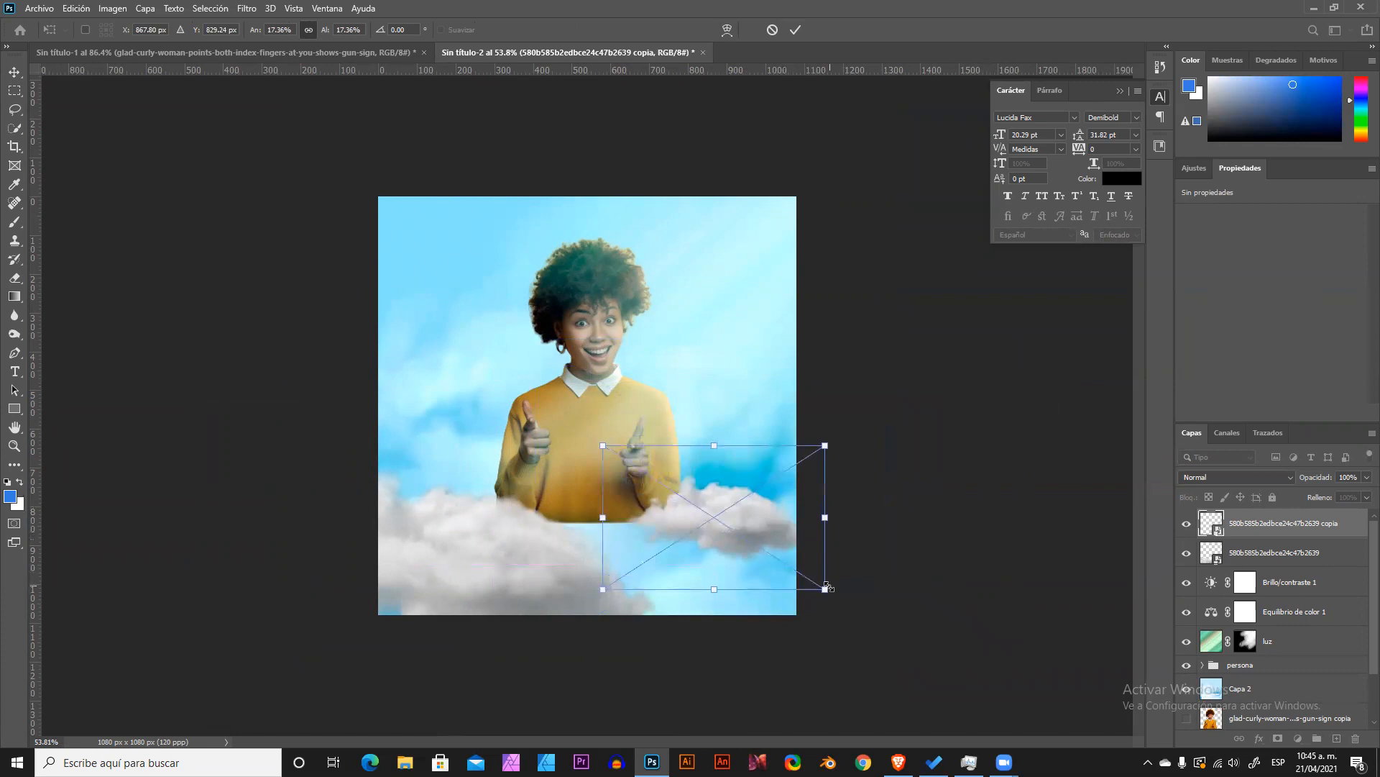
drag(826, 589, 894, 615)
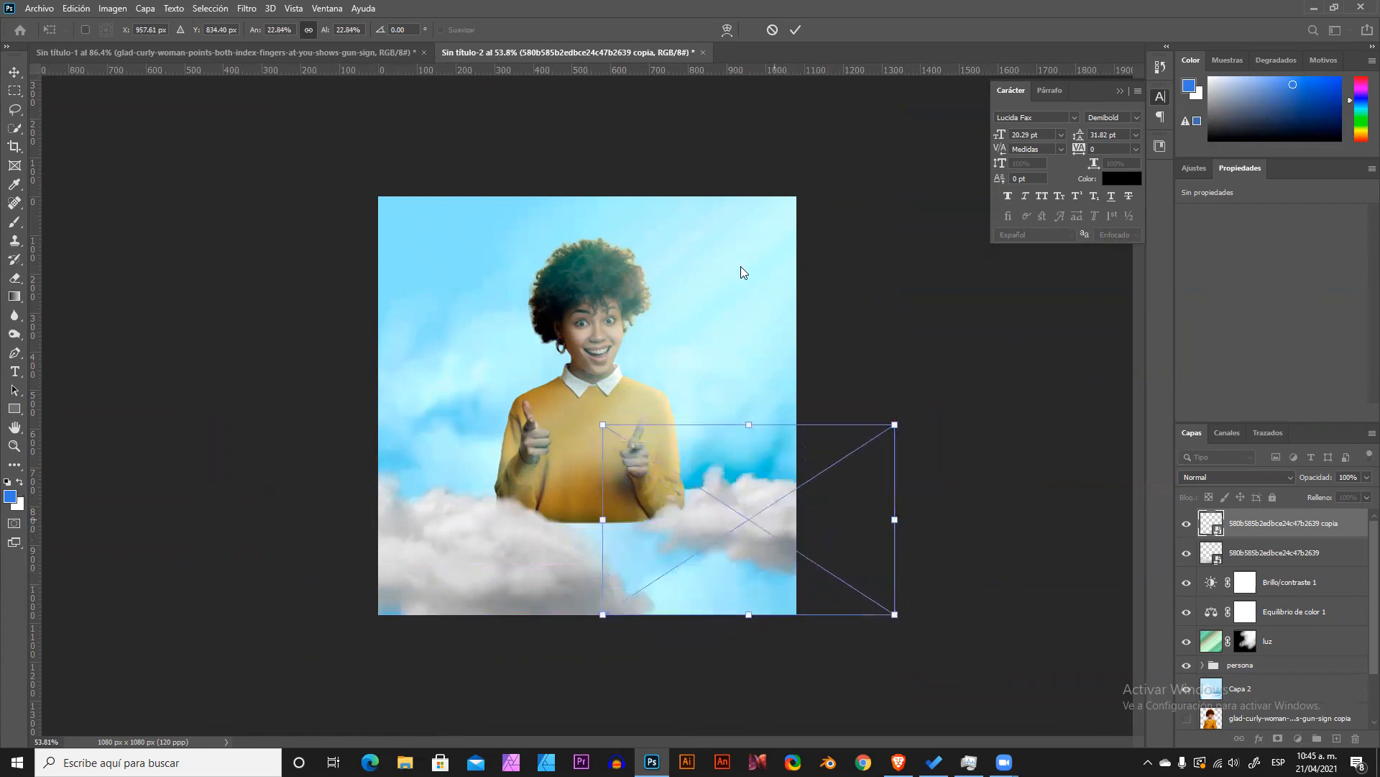
click(794, 31)
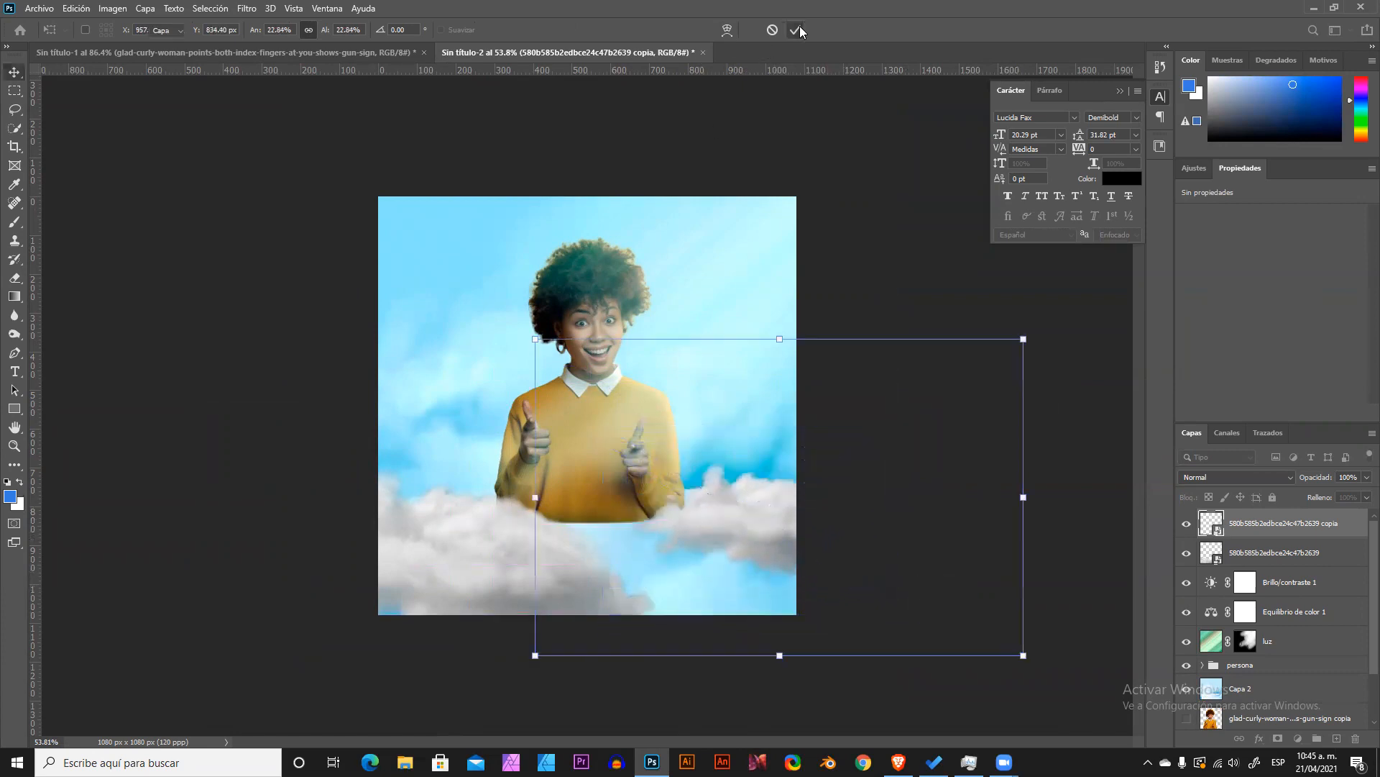
Move both cloud layers between luz and the persona group and merge them into one layer.
ctrl+click(1276, 552)
scroll(1276, 551, down, 1)
drag(1208, 531, 1196, 620)
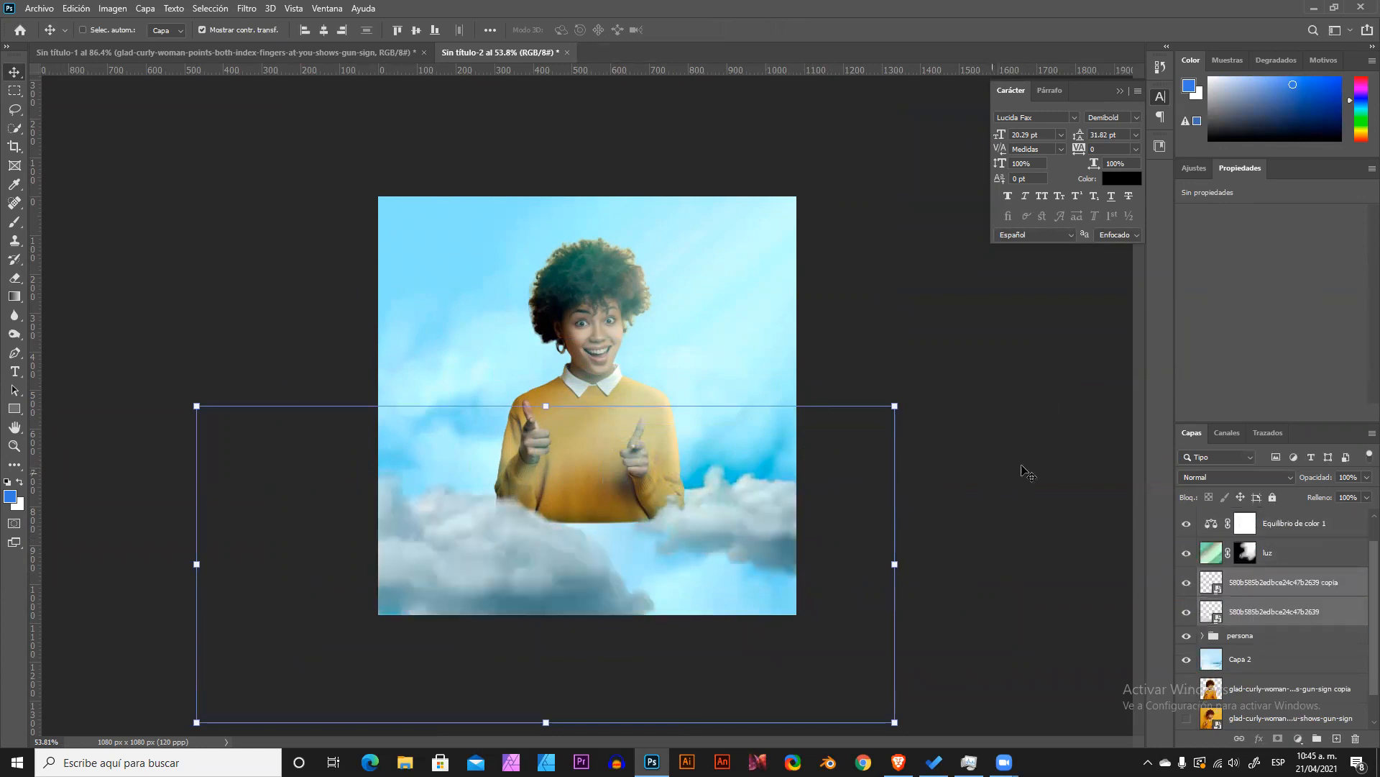
scroll(834, 471, up, 1)
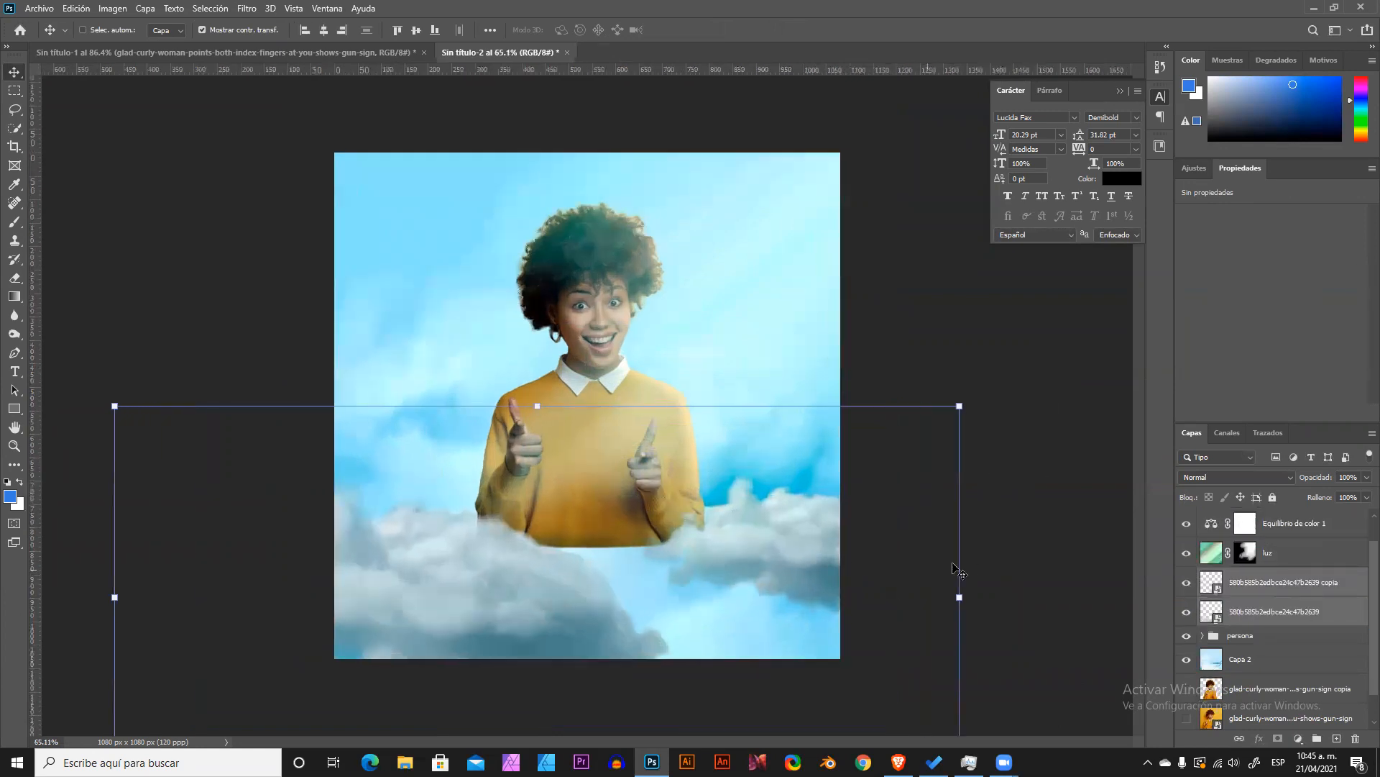
key(ctrl+e)
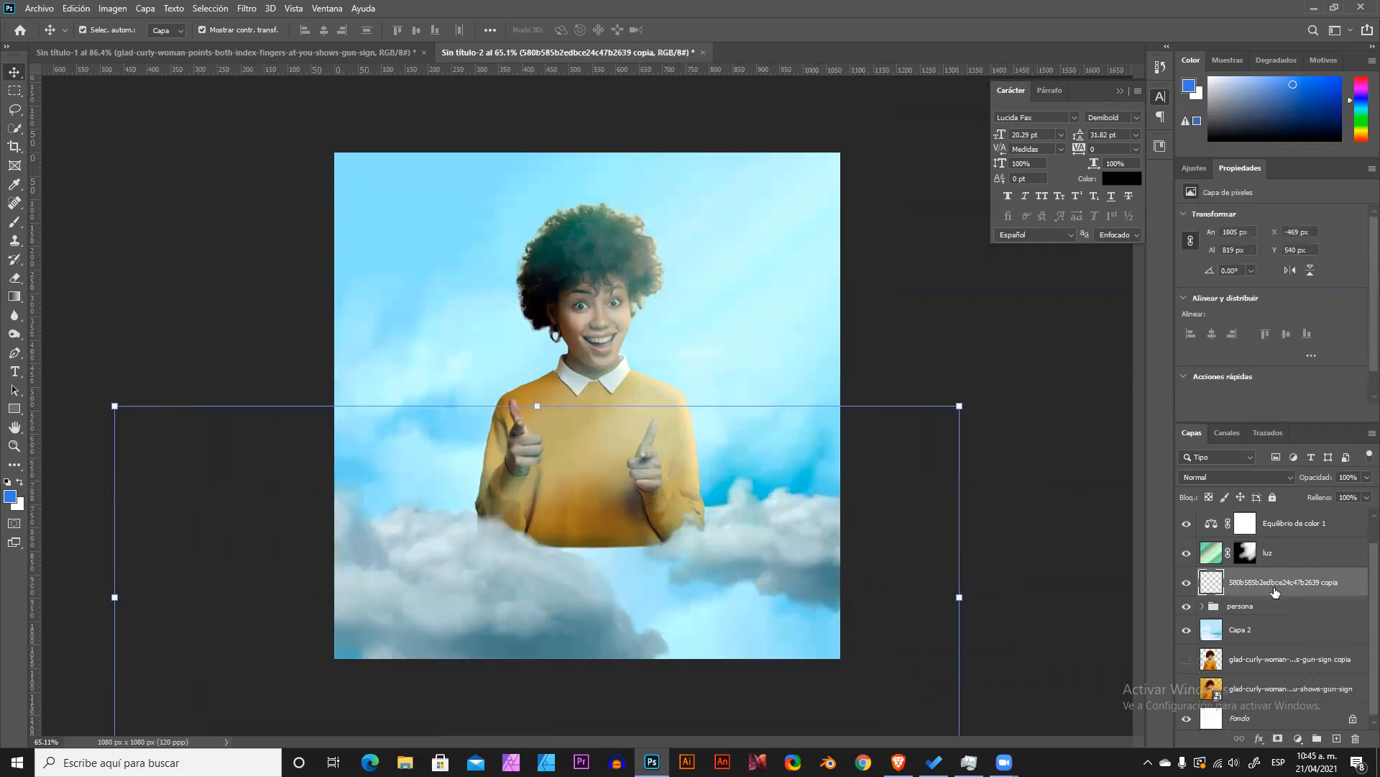
In the merged cloud layer's blending options, split the underlying-layer Blend If sliders to 0/53 and 245/255.
right_click(1259, 584)
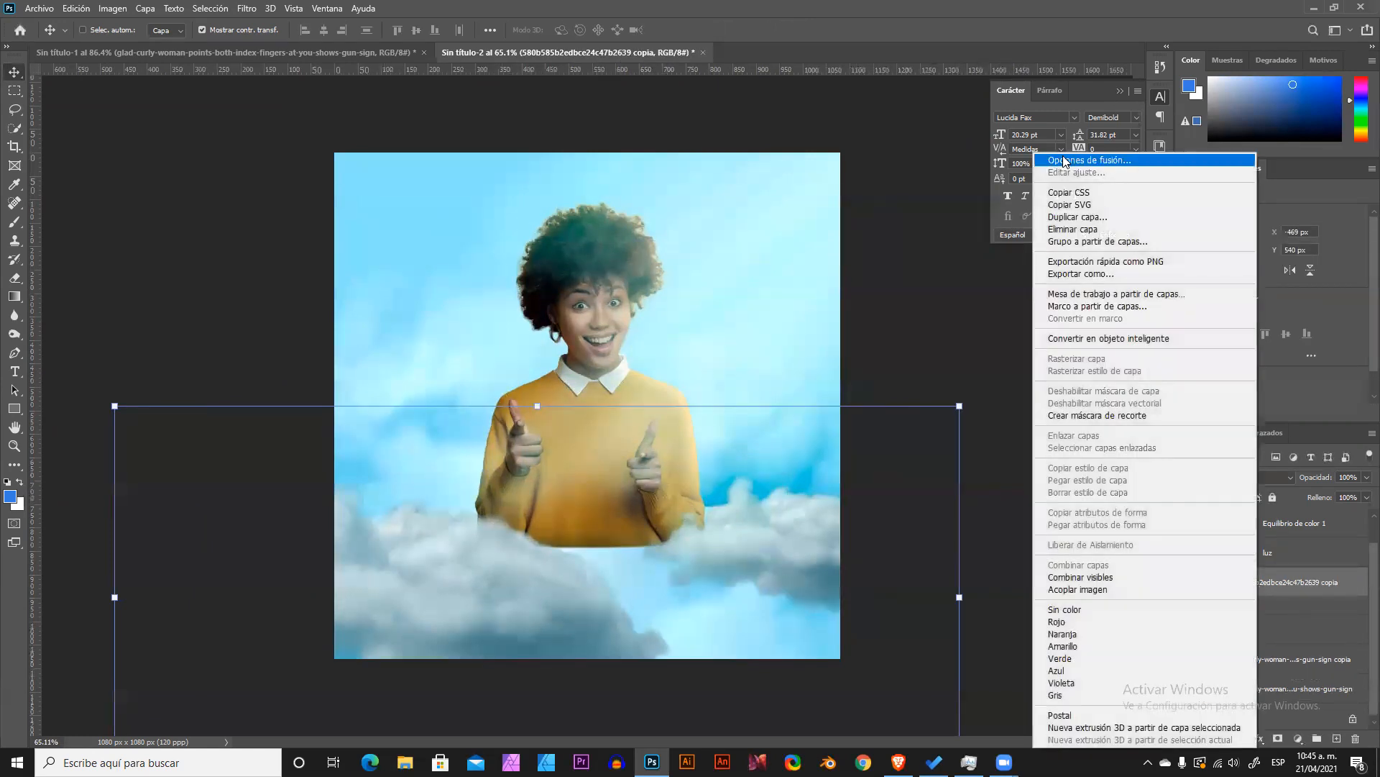
click(1215, 160)
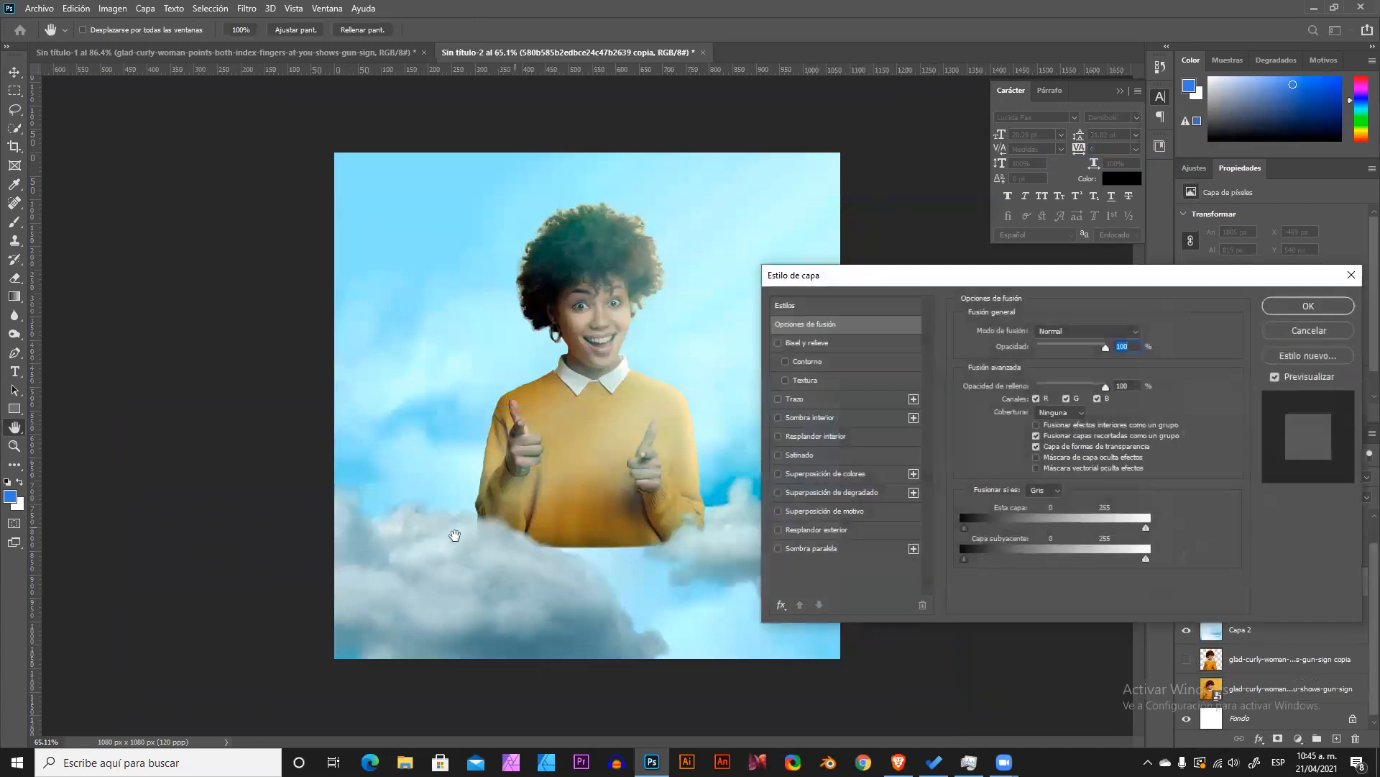
key(alt)
key(alt)
drag(1146, 559, 1146, 527)
drag(963, 559, 1002, 557)
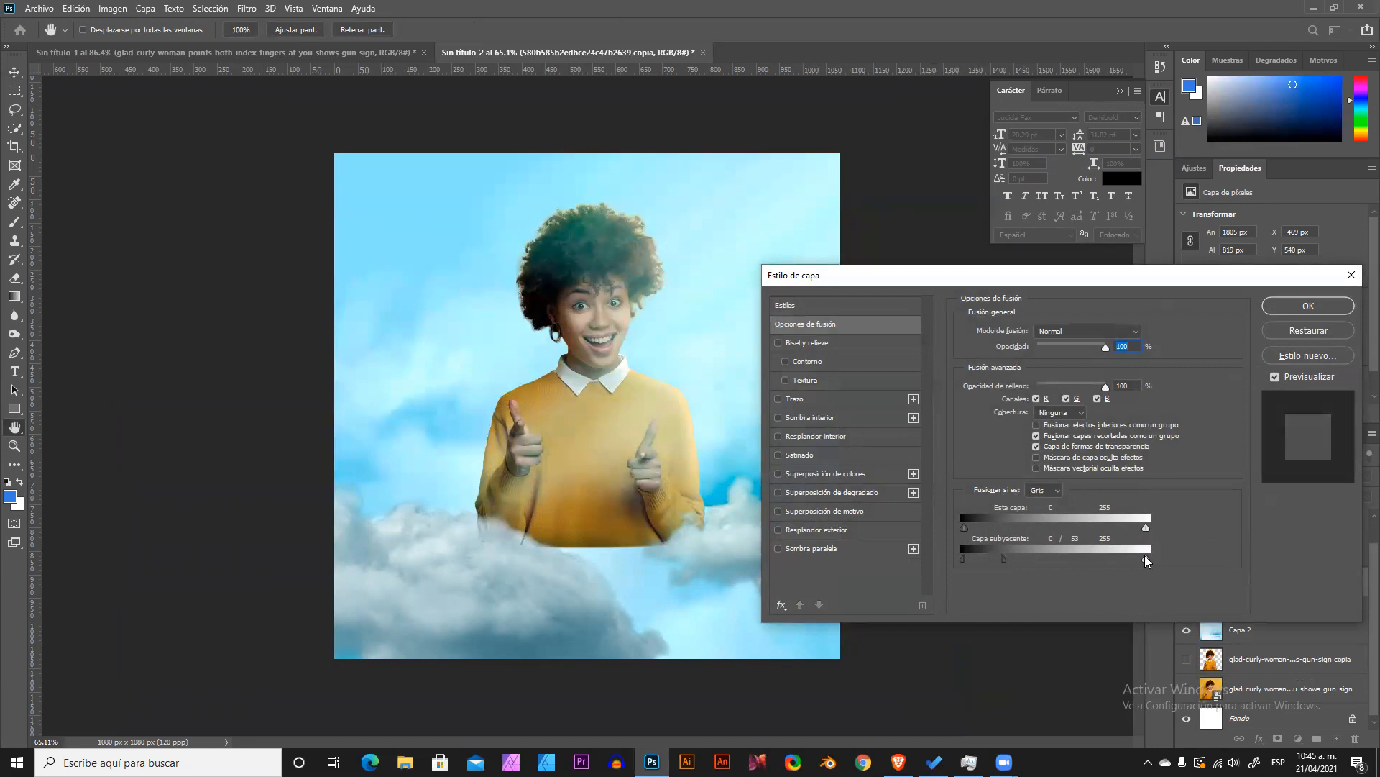
mouse_move(1136, 559)
alt+mouse_down()
mouse_move(1120, 559)
mouse_move(1139, 558)
alt+mouse_up()
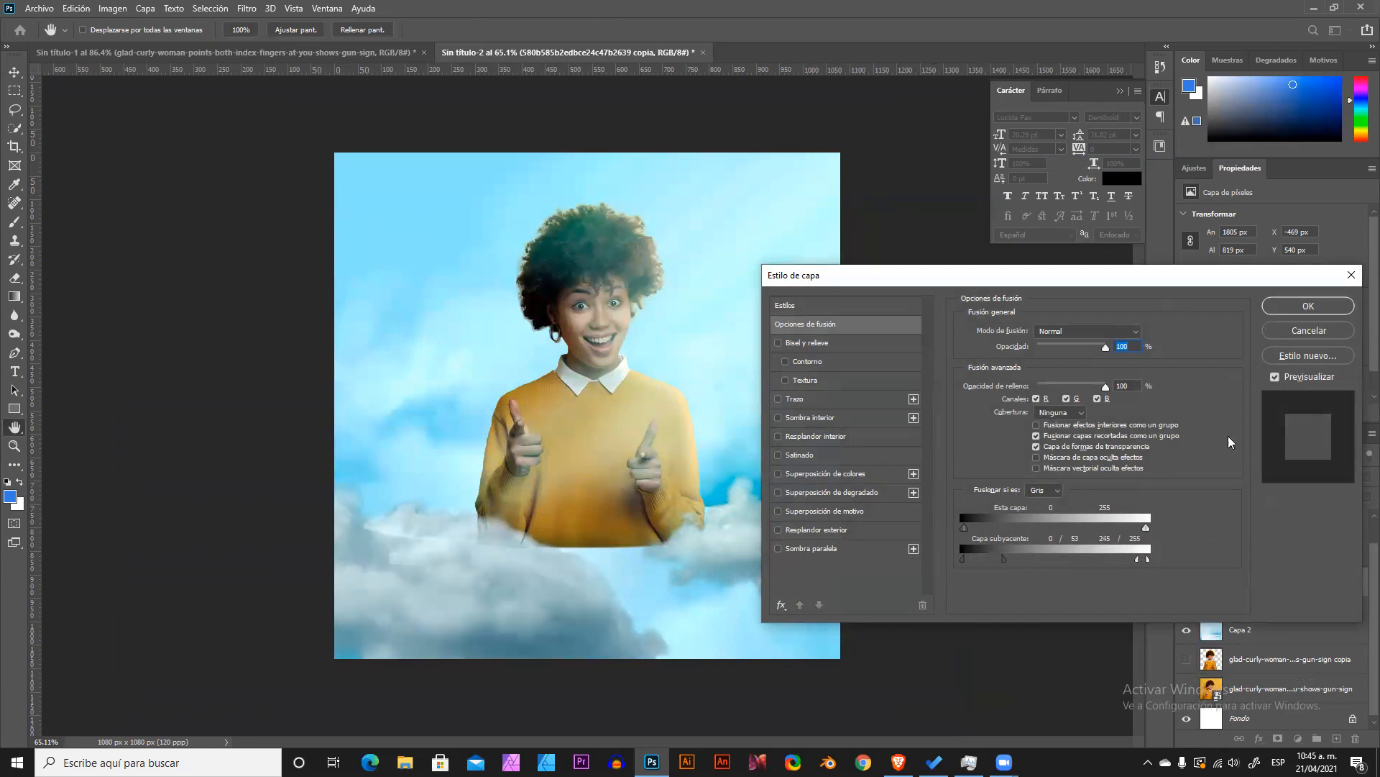
click(1299, 306)
Soften the left part of the merged cloud with a large soft Blur tool stroke.
key(ctrl+minus)
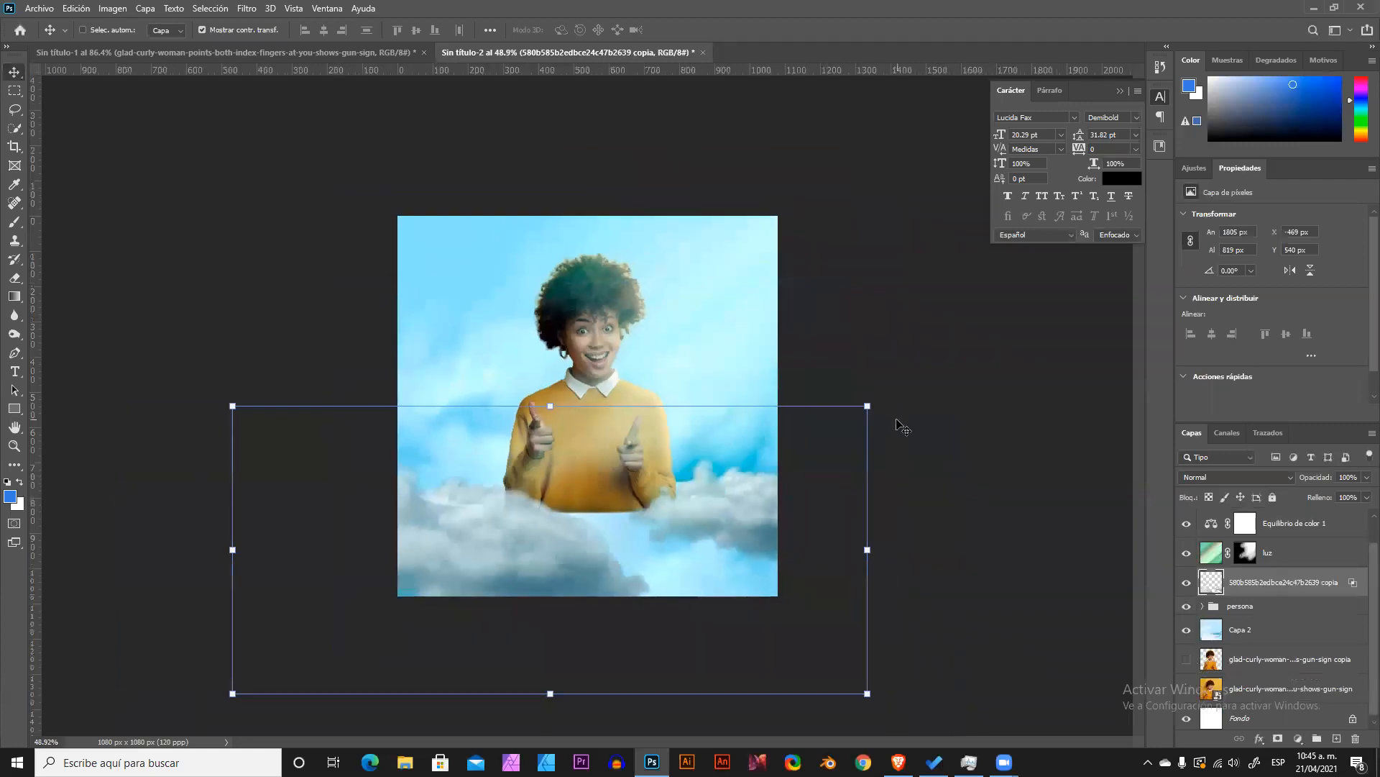
scroll(750, 520, up, 5)
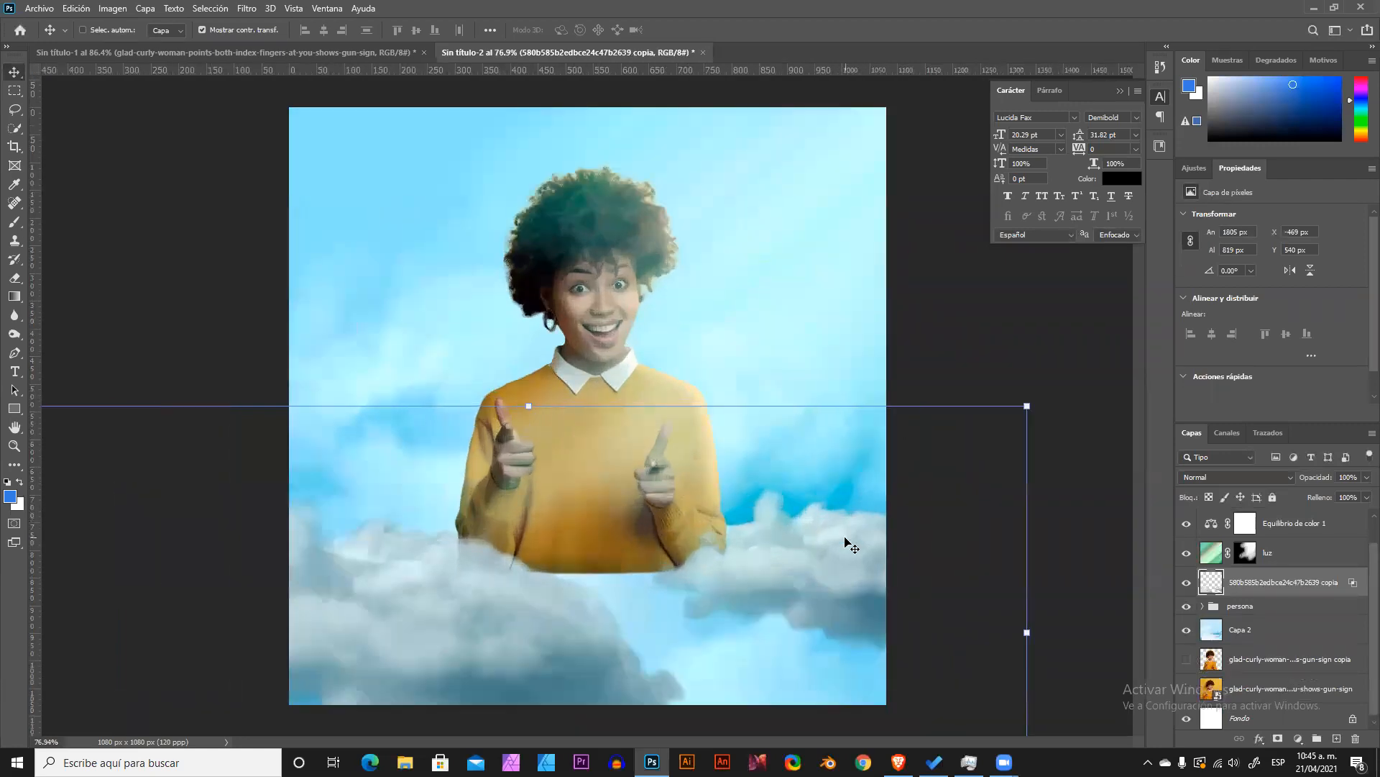
scroll(731, 505, down, 4)
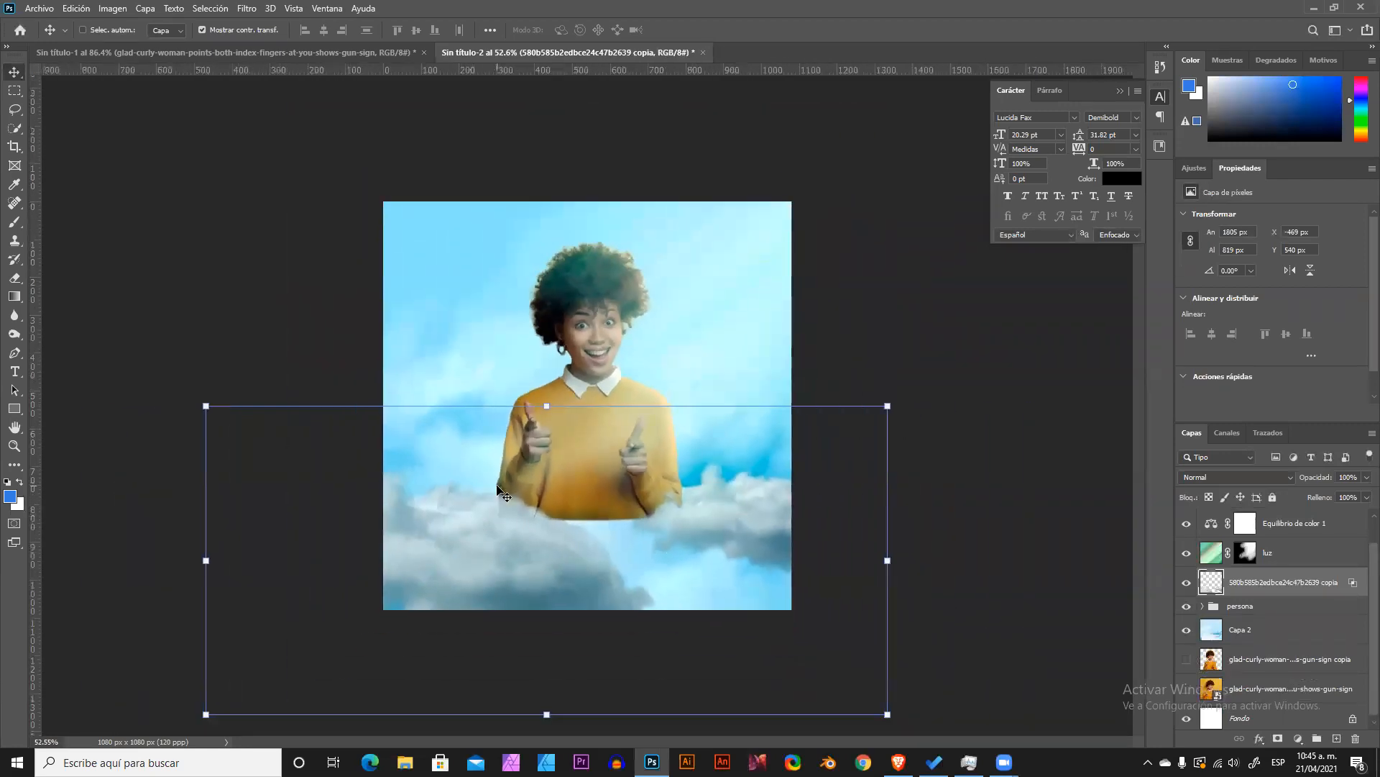
scroll(584, 397, up, 1)
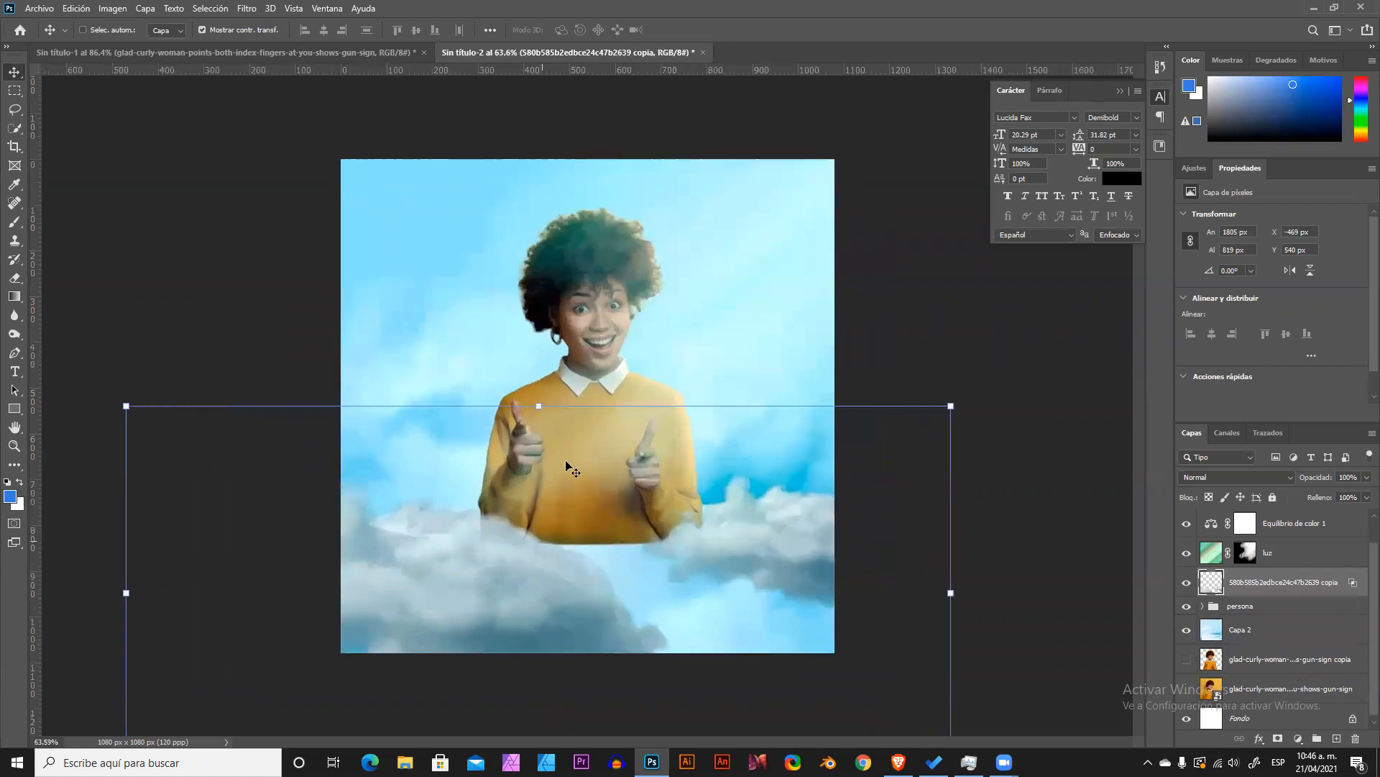
click(14, 315)
click(80, 315)
drag(371, 537, 469, 562)
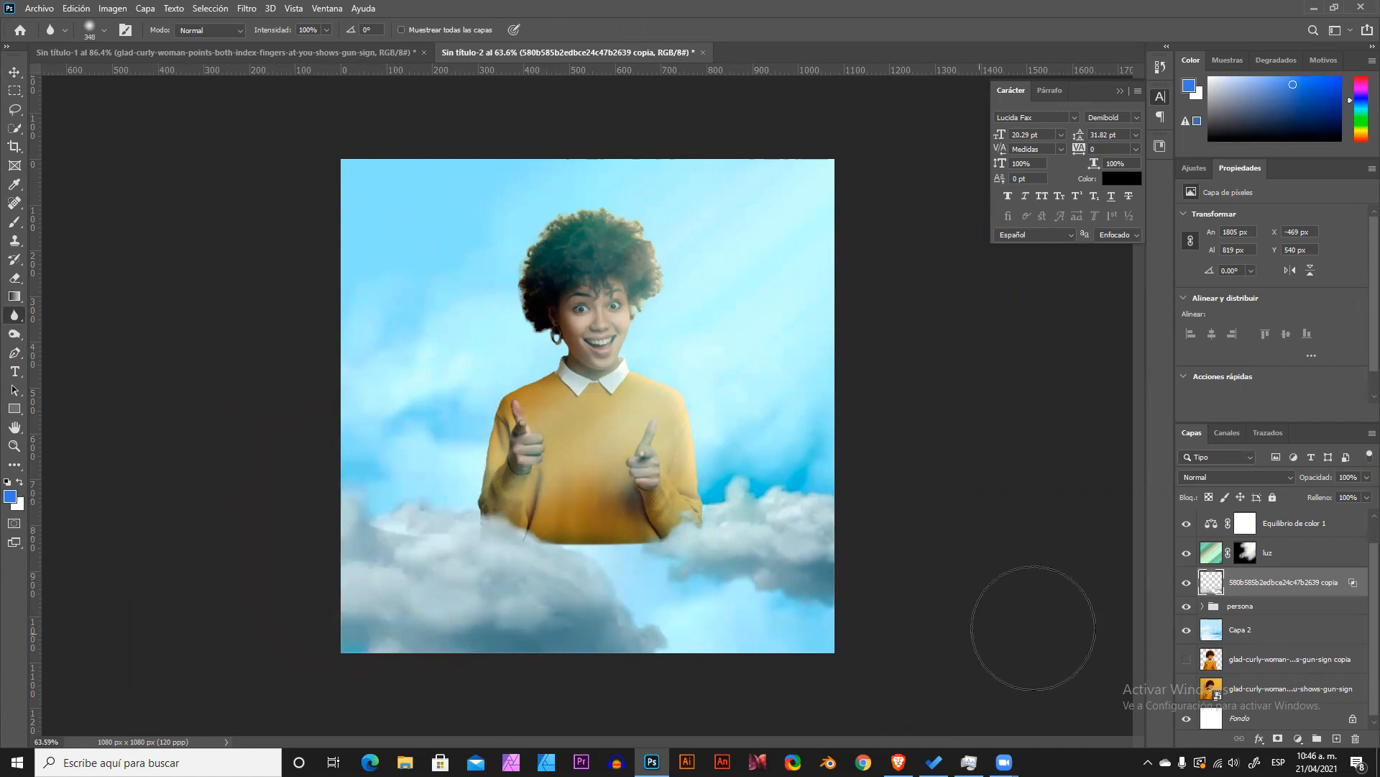
Blur the lower-left part of the merged cloud further and set that layer's opacity to 90%.
mouse_move(386, 564)
mouse_down()
mouse_move(452, 560)
mouse_move(573, 609)
mouse_move(398, 506)
mouse_move(637, 608)
mouse_move(355, 596)
mouse_move(625, 622)
mouse_move(418, 596)
mouse_move(571, 603)
mouse_move(505, 594)
mouse_move(629, 628)
mouse_move(628, 599)
mouse_move(429, 550)
mouse_move(337, 547)
mouse_move(427, 615)
mouse_move(576, 596)
mouse_up()
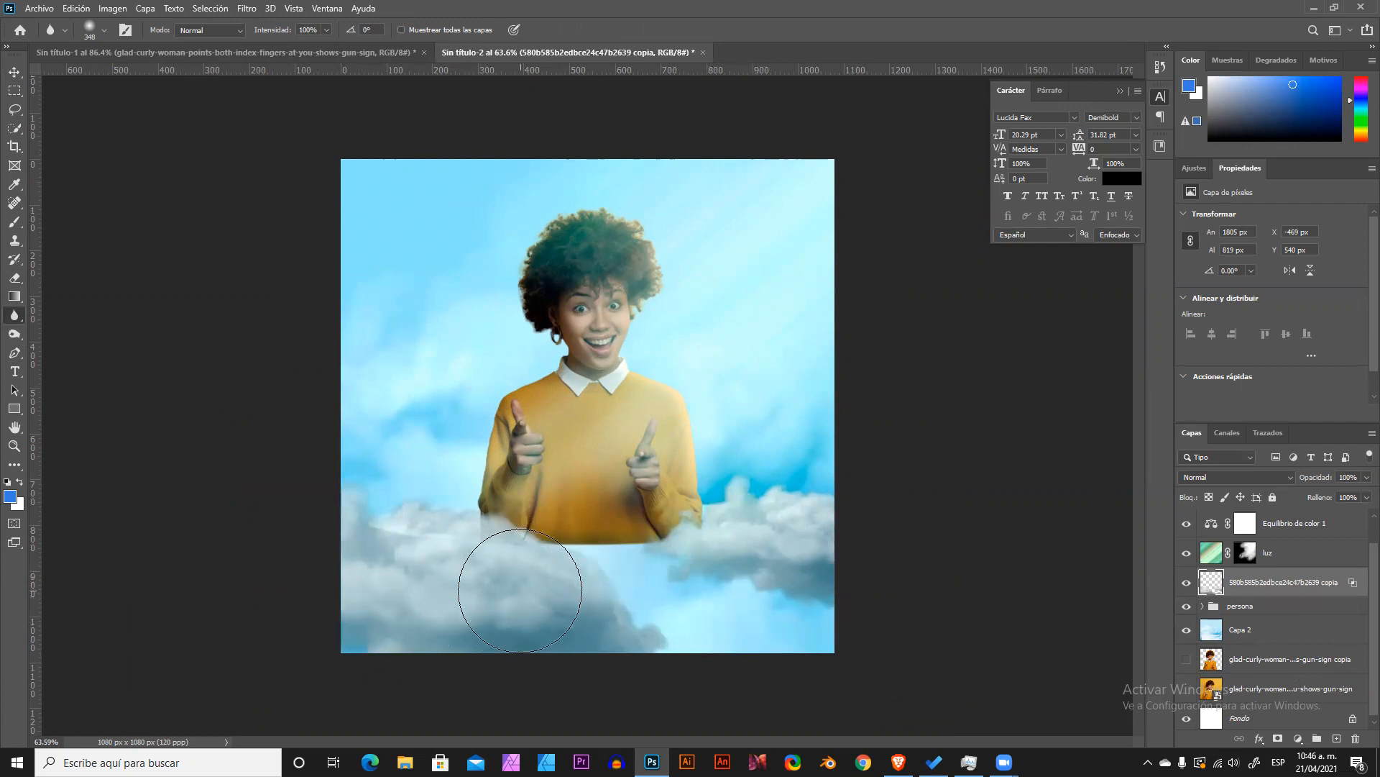
key(v)
scroll(643, 583, down, 4)
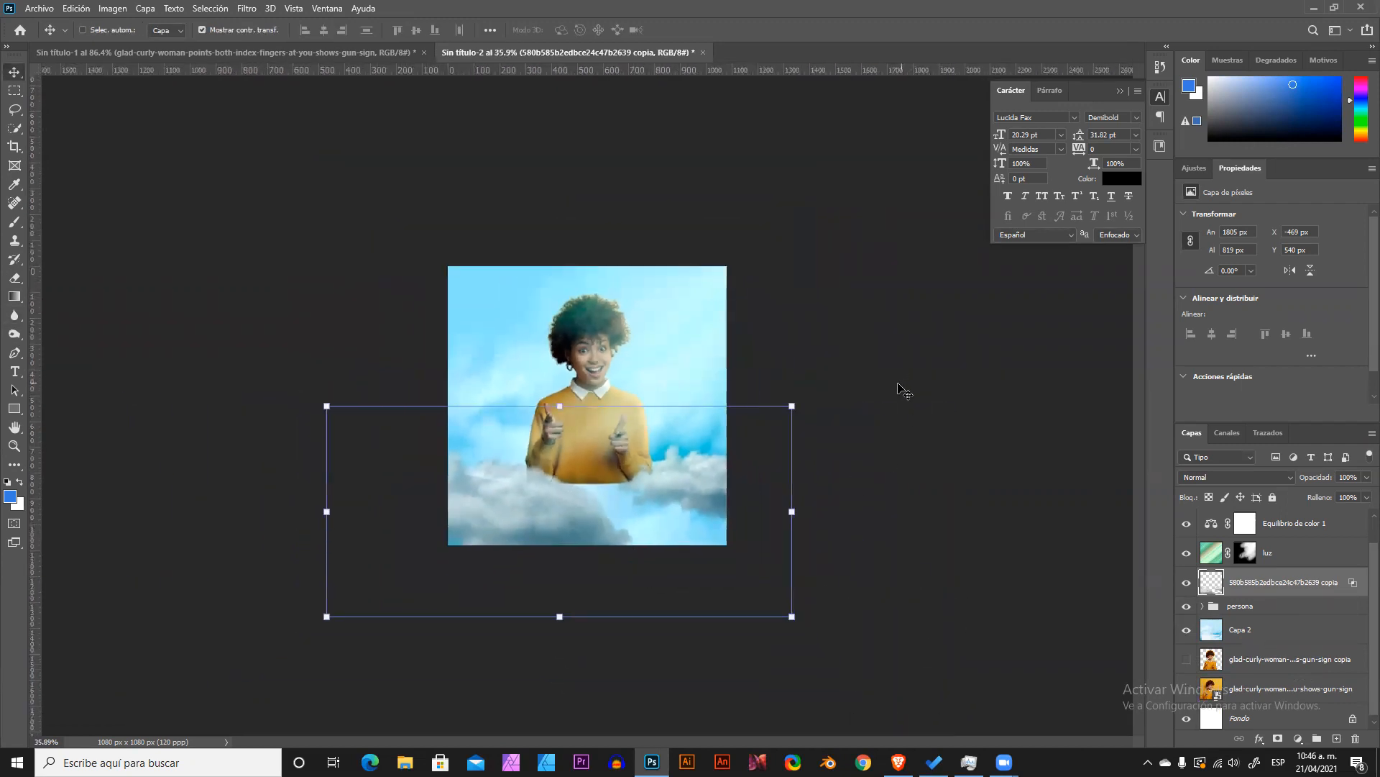
scroll(903, 388, up, 3)
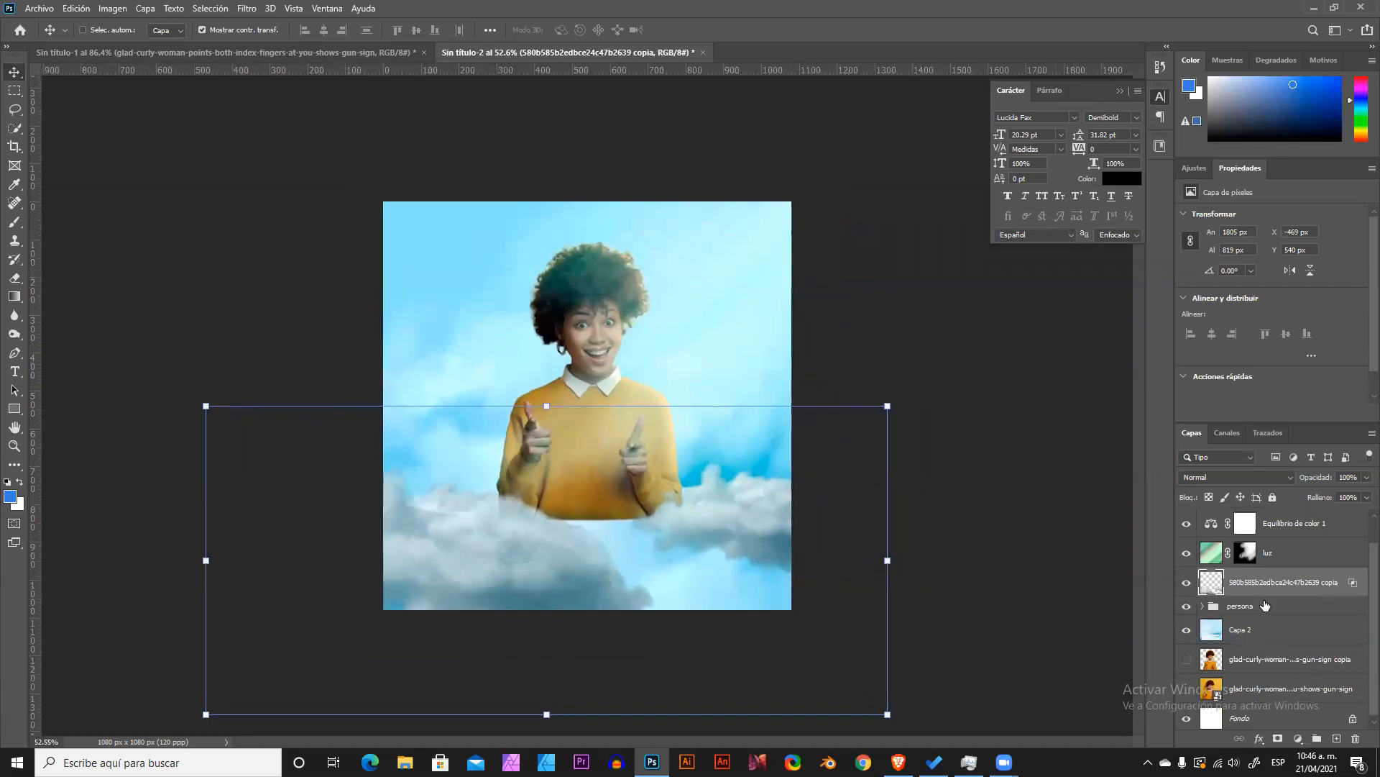
drag(1318, 476, 1309, 482)
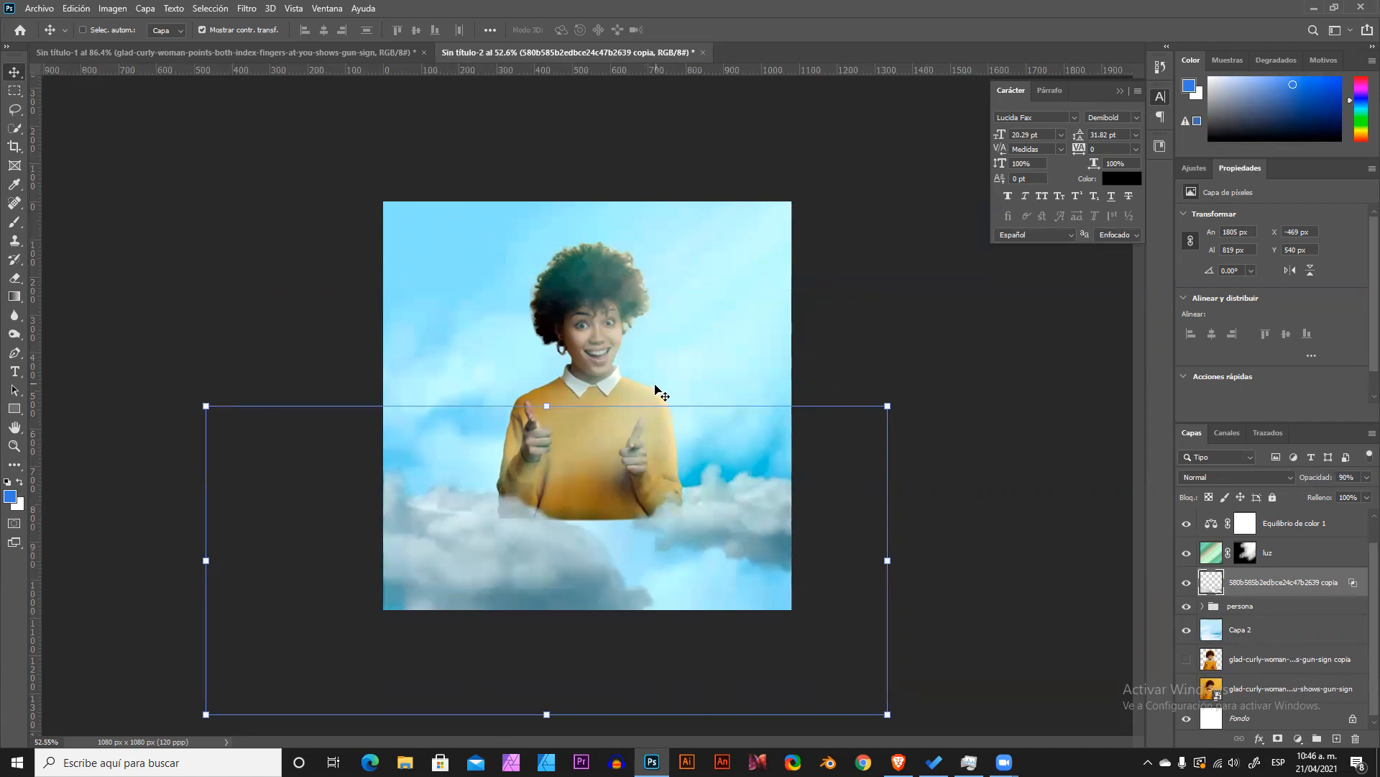
key(ctrl+plus)
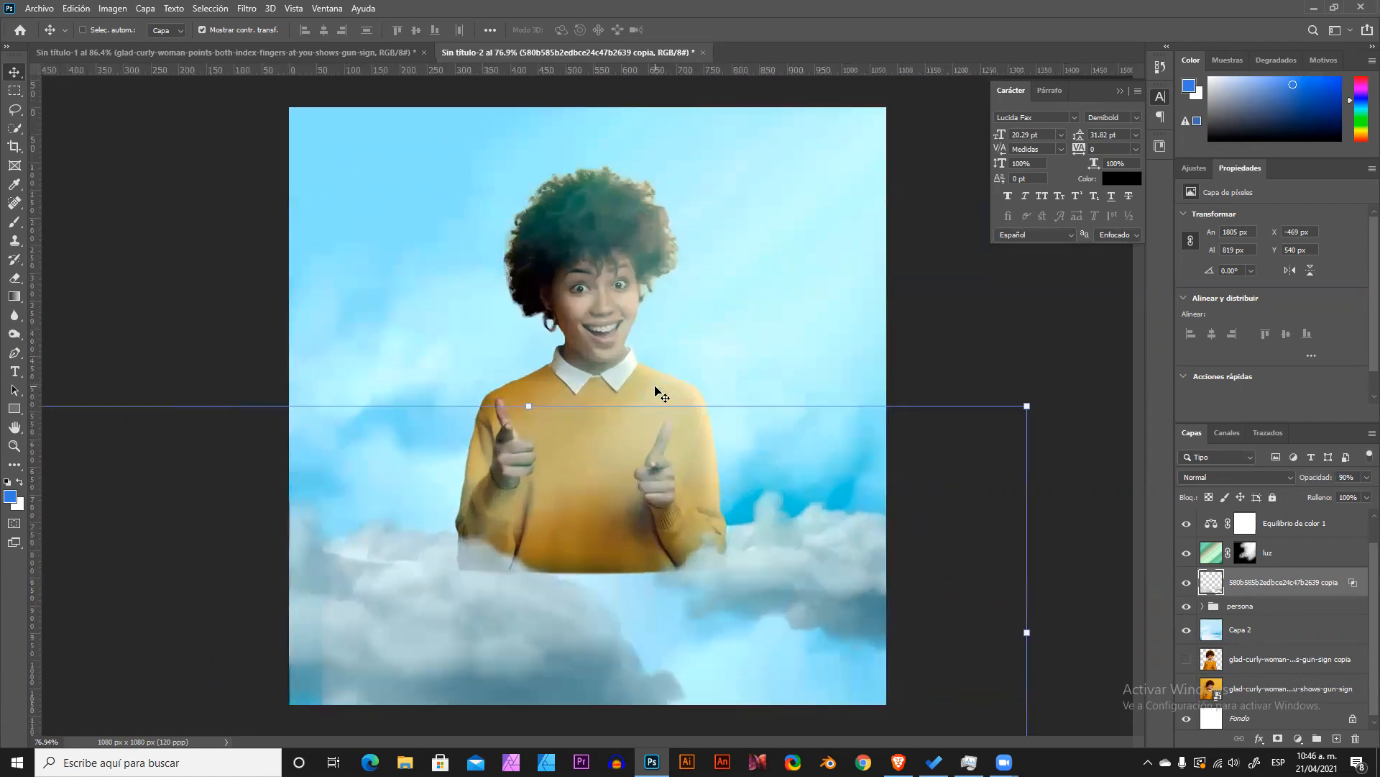
key(alt+Tab)
scroll(565, 293, down, 5)
scroll(564, 293, up, 5)
scroll(565, 293, up, 2)
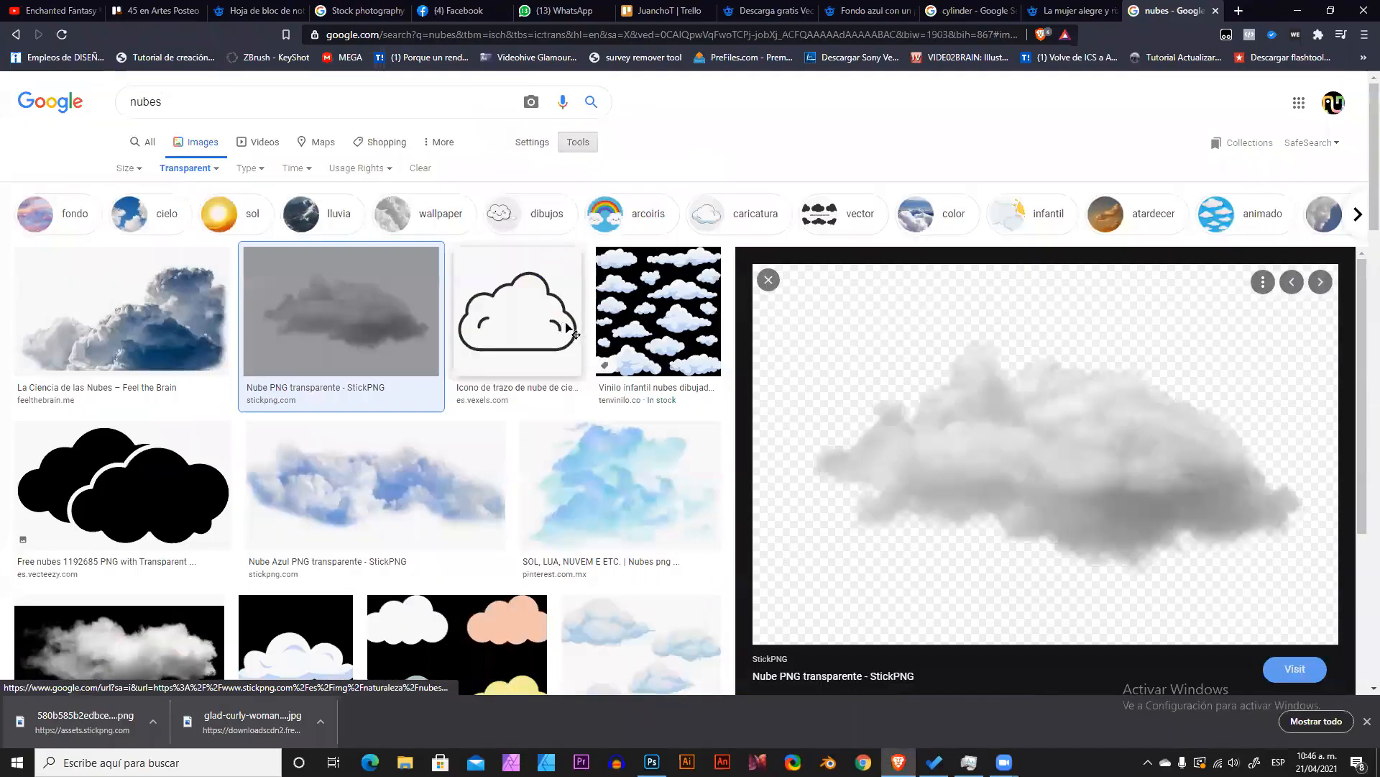
key(alt+Tab)
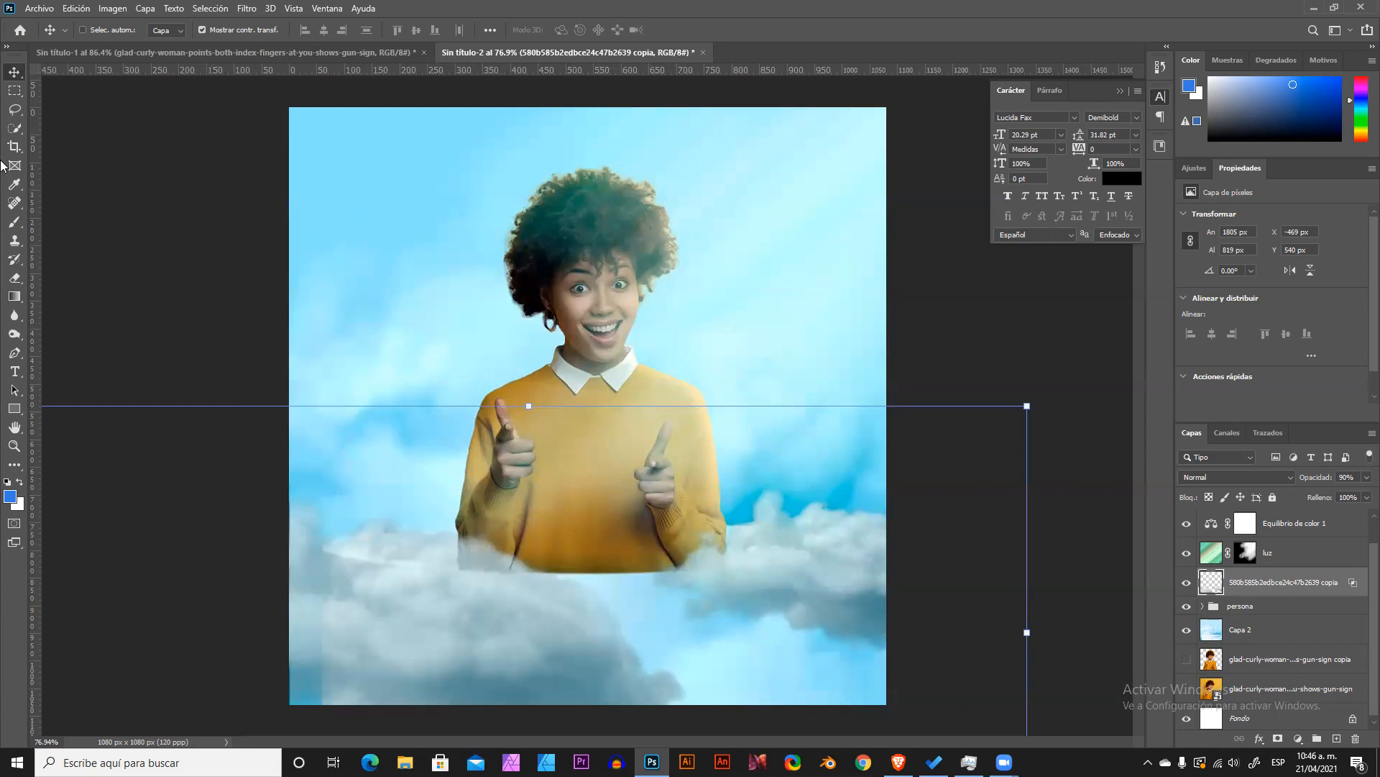
click(16, 224)
click(158, 222)
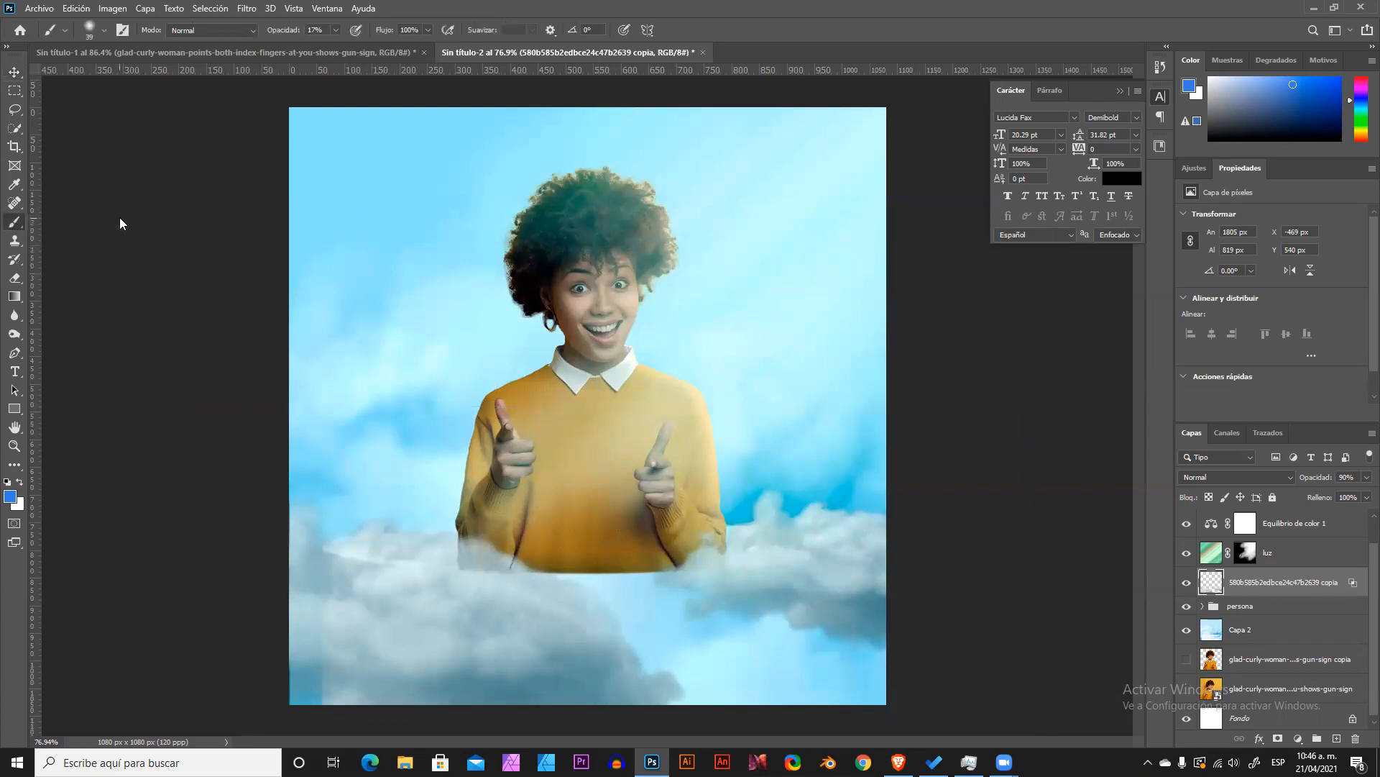
right_click(387, 270)
scroll(531, 395, down, 1)
scroll(546, 404, up, 2)
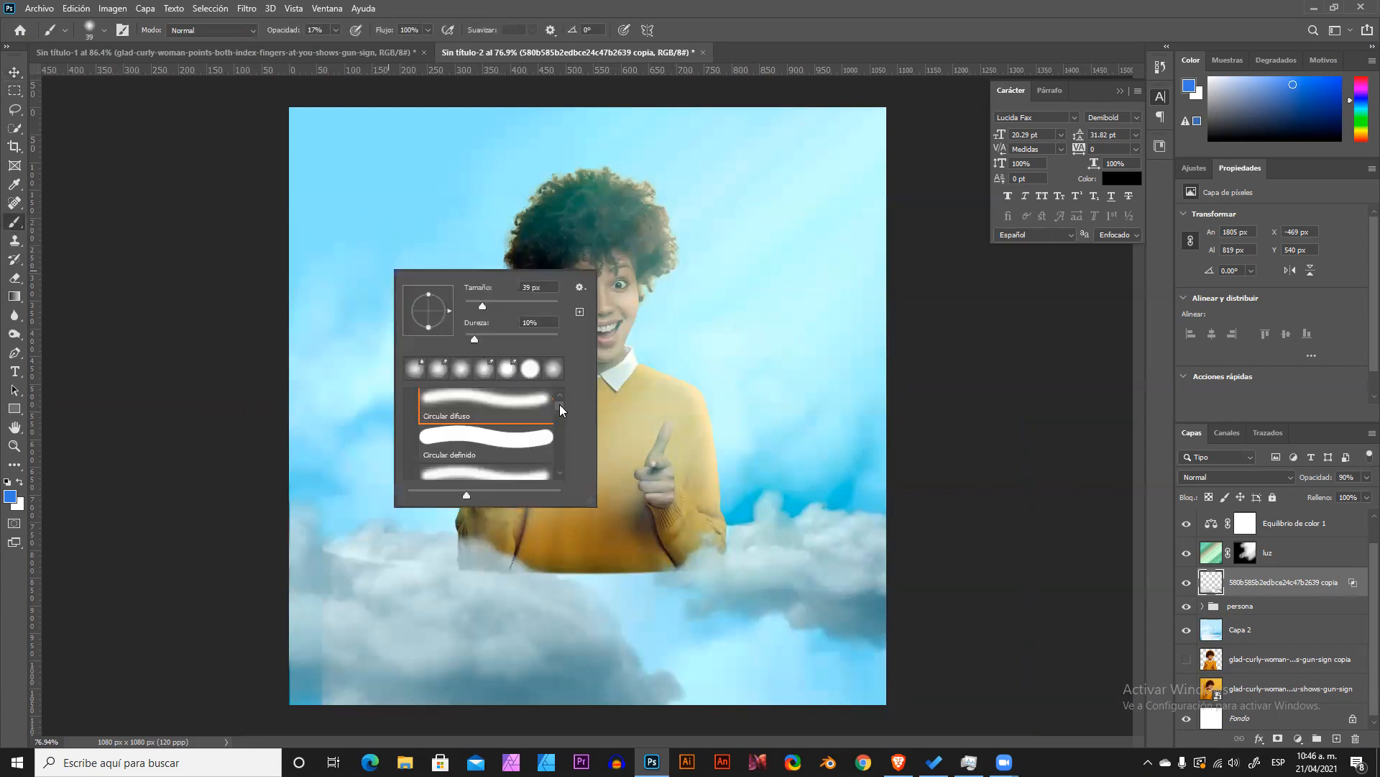
mouse_move(560, 403)
mouse_down()
mouse_move(562, 466)
mouse_move(565, 401)
mouse_up()
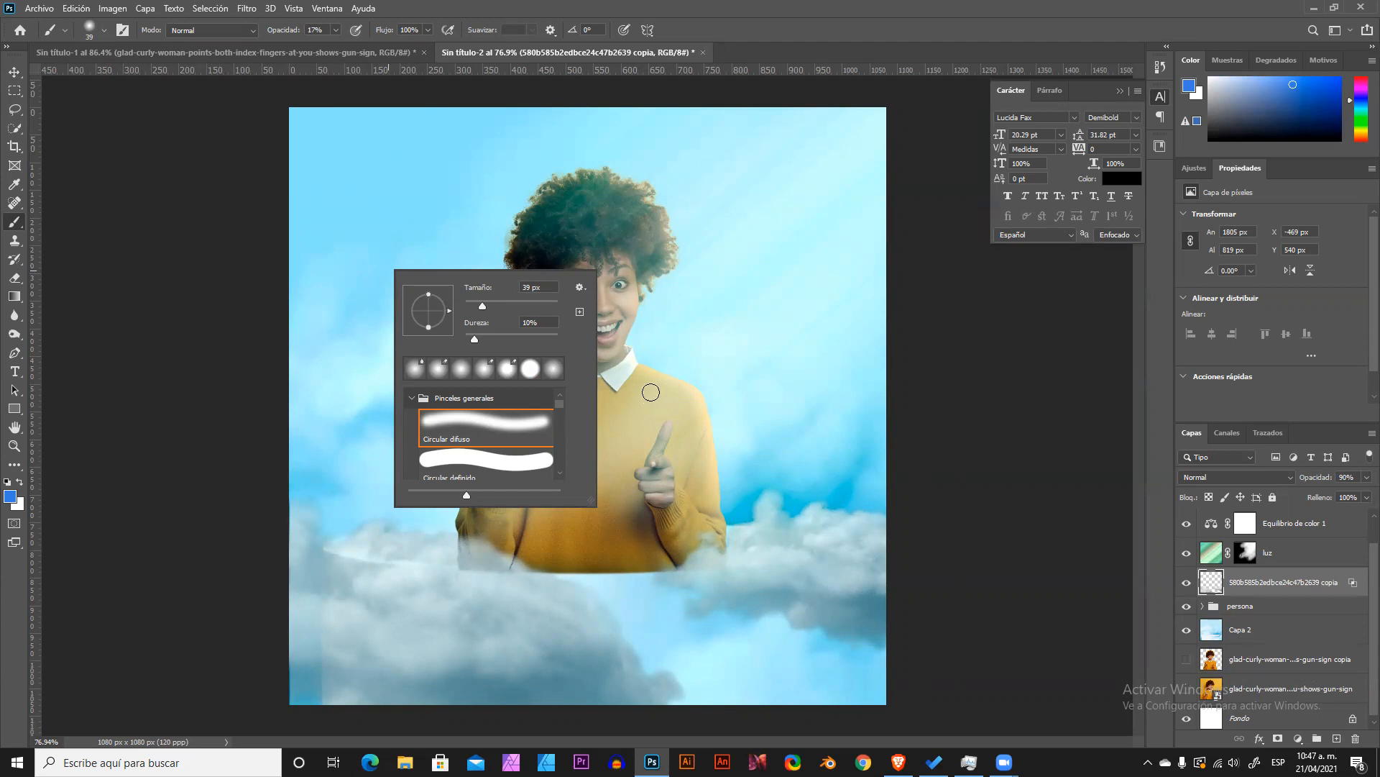
Switch to the browser, search images for "gaseosa" and copy the green Sprite Limon 1.75L bottle picture.
key(alt+Tab)
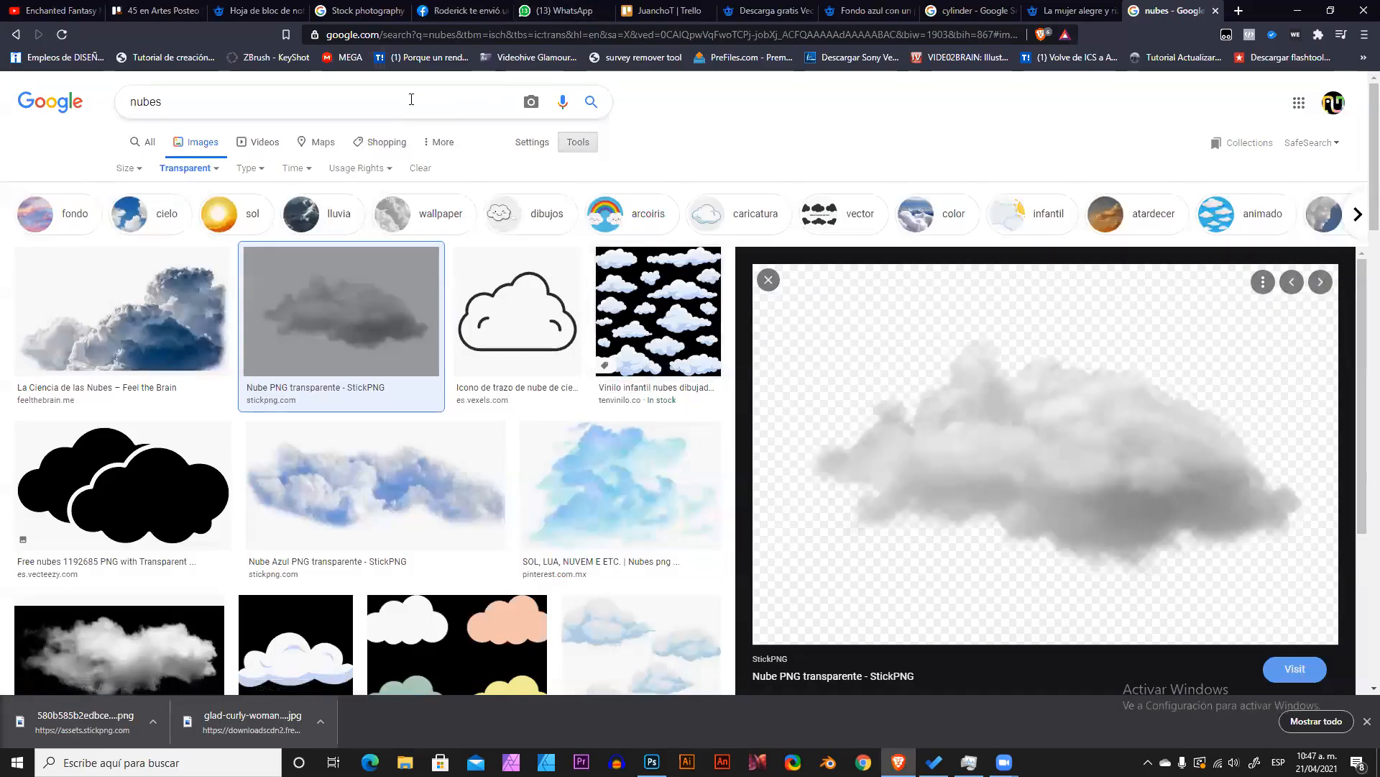
triple_click(411, 100)
text(gaseosa)
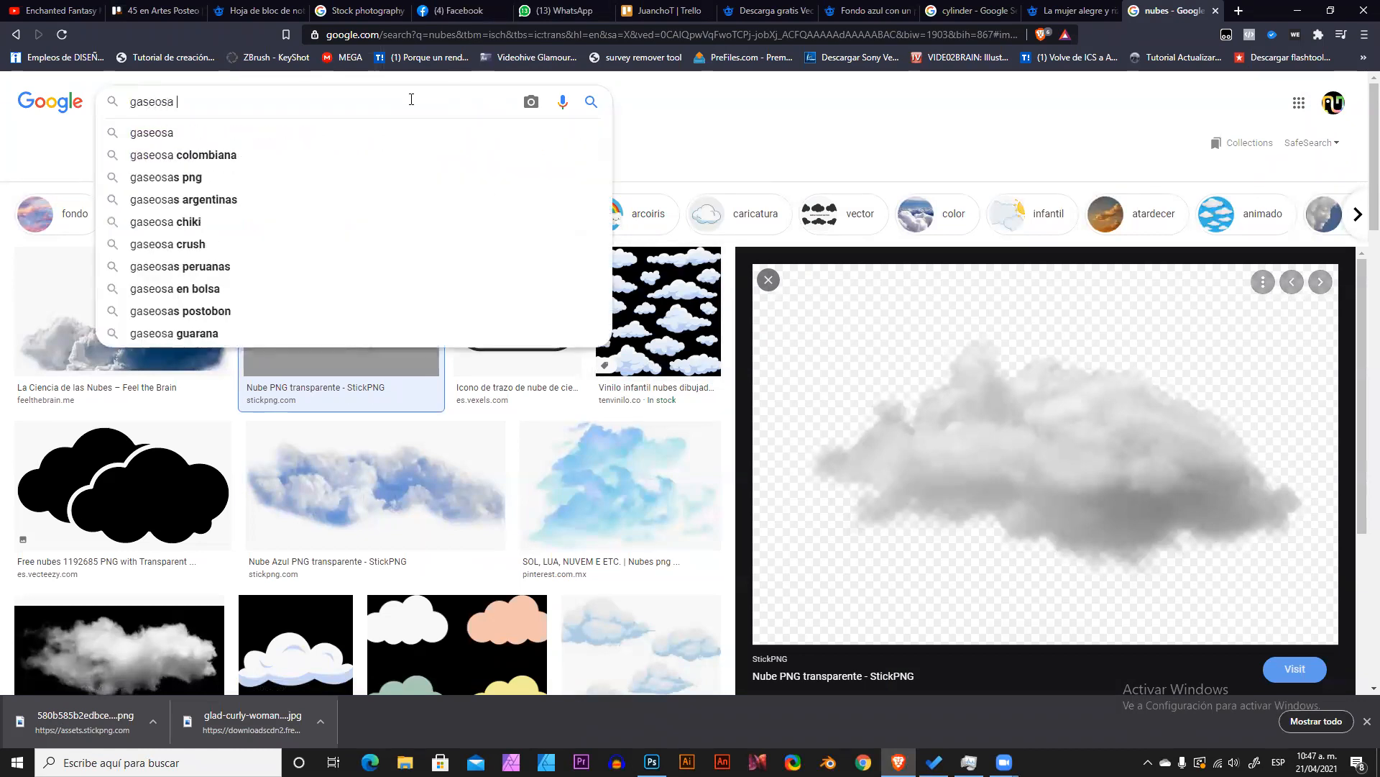
key(Return)
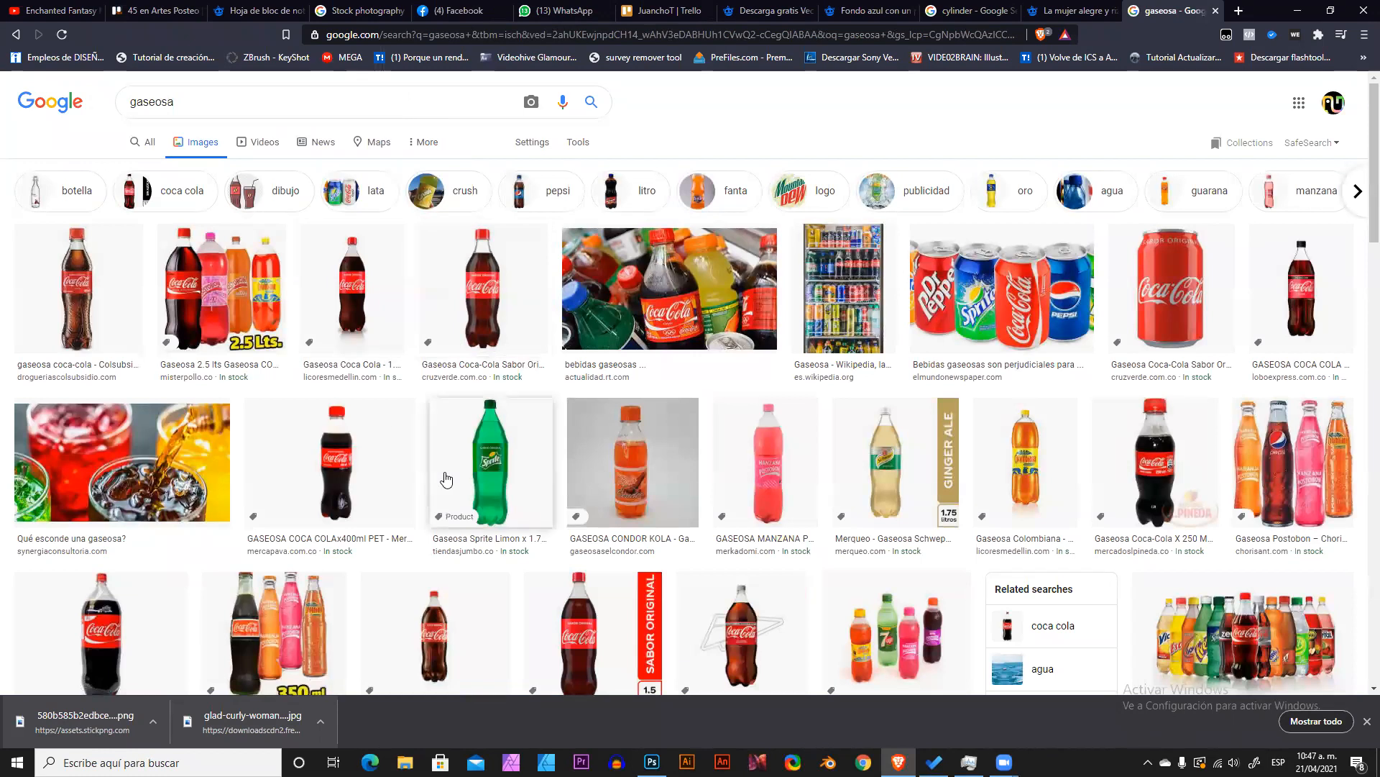
click(480, 457)
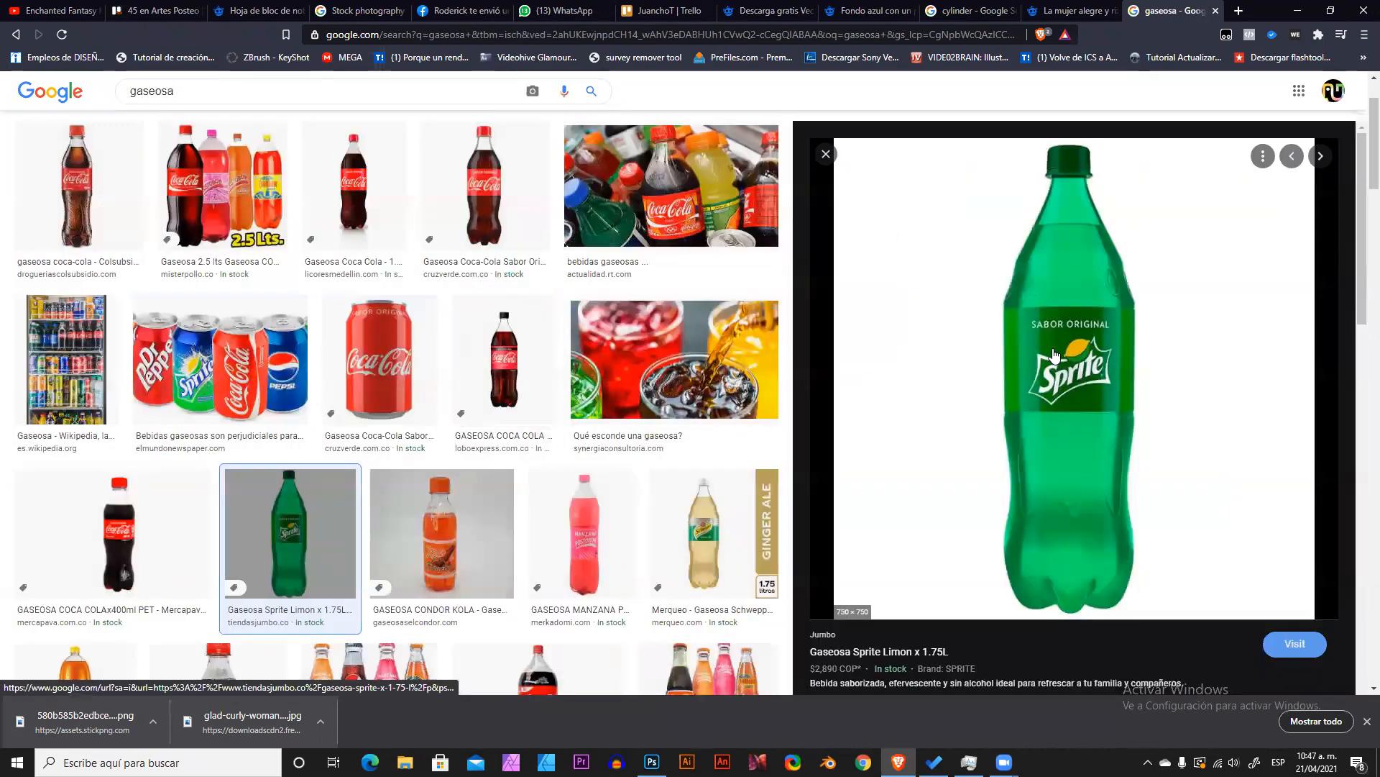
right_click(1052, 349)
click(1107, 509)
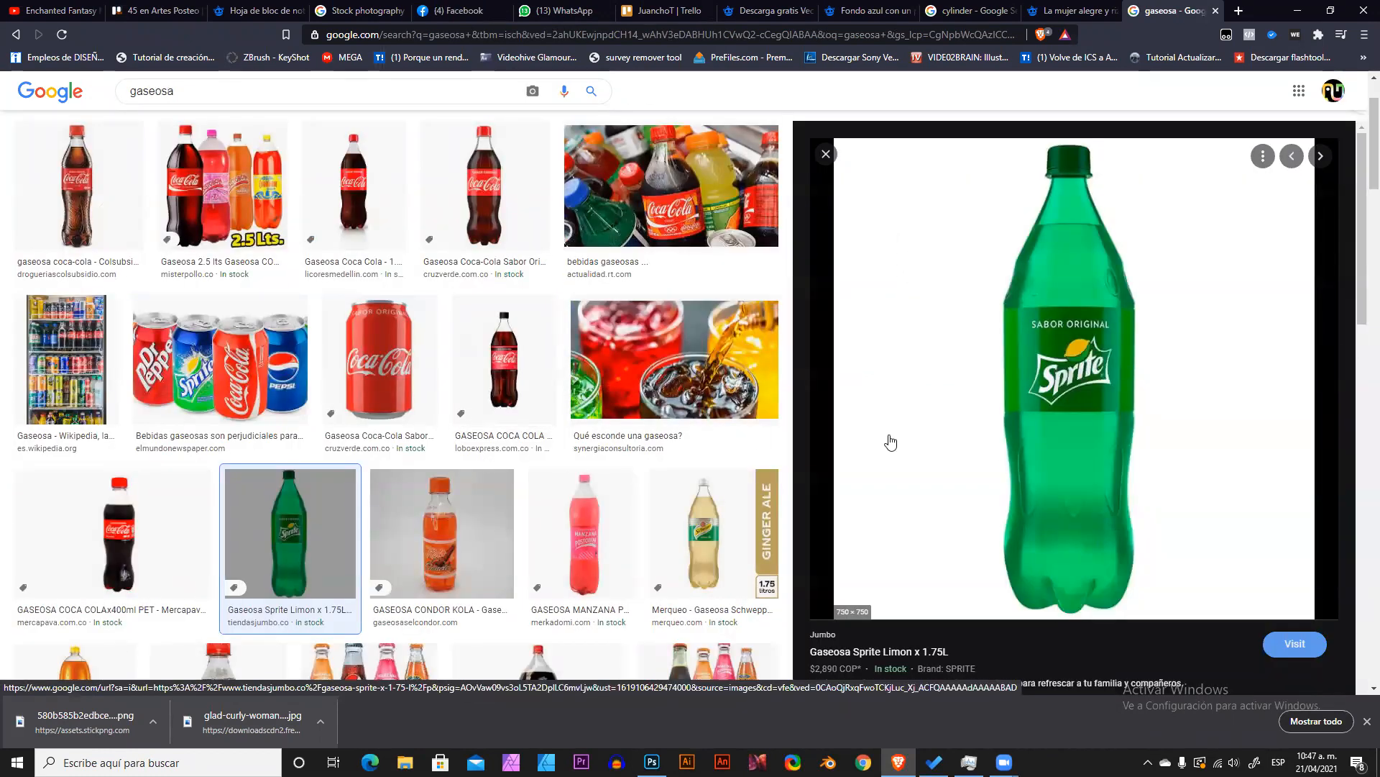
Switch back to Photoshop, hide the persona group and paste the bottle image directly above Capa 2.
key(alt+Tab)
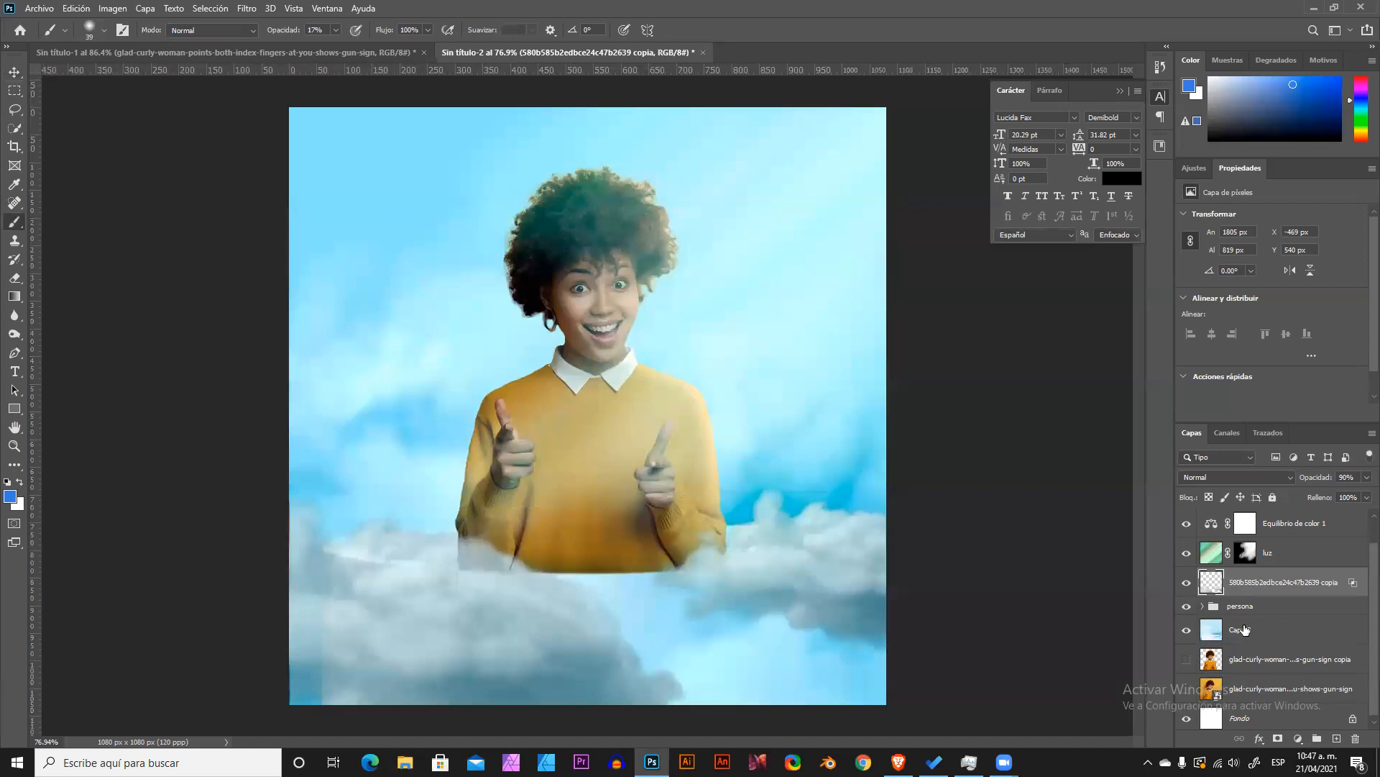
scroll(1245, 647, down, 1)
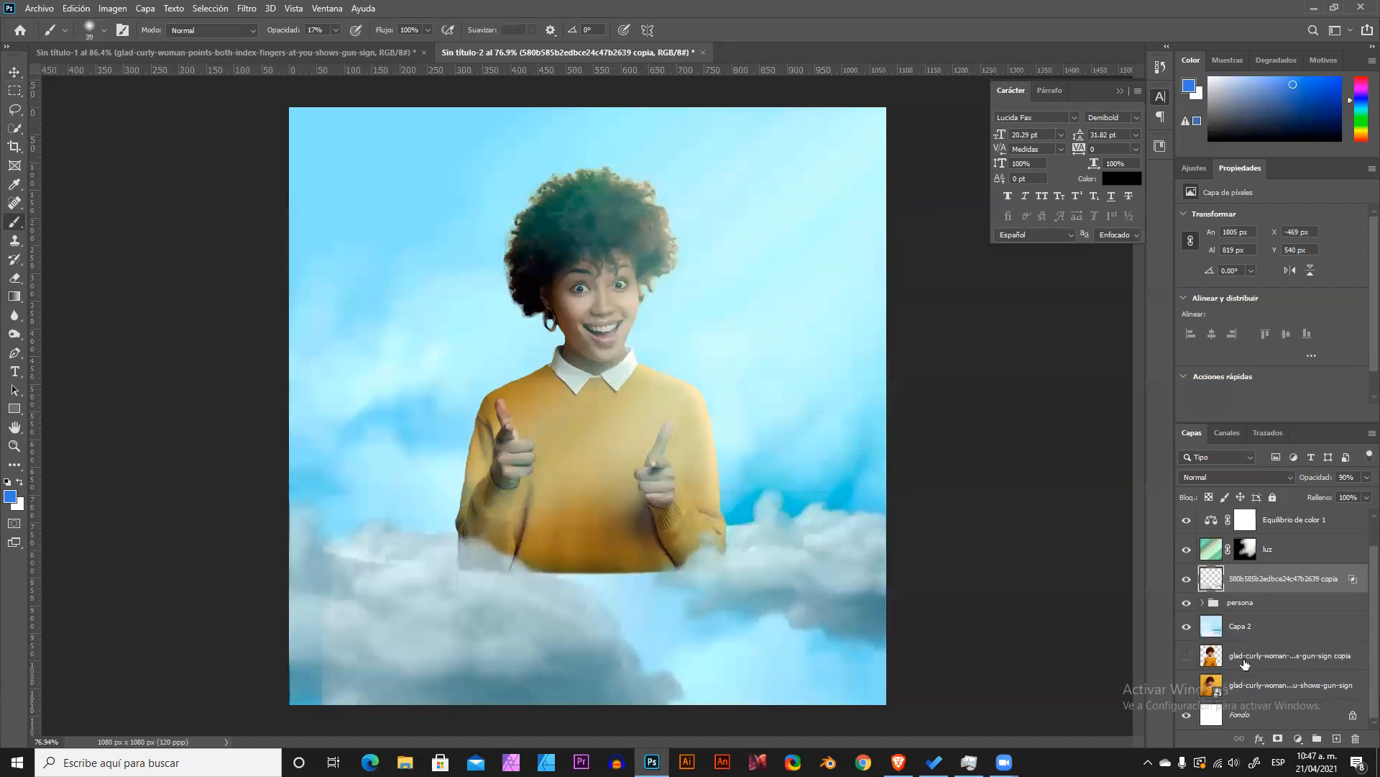
click(1186, 604)
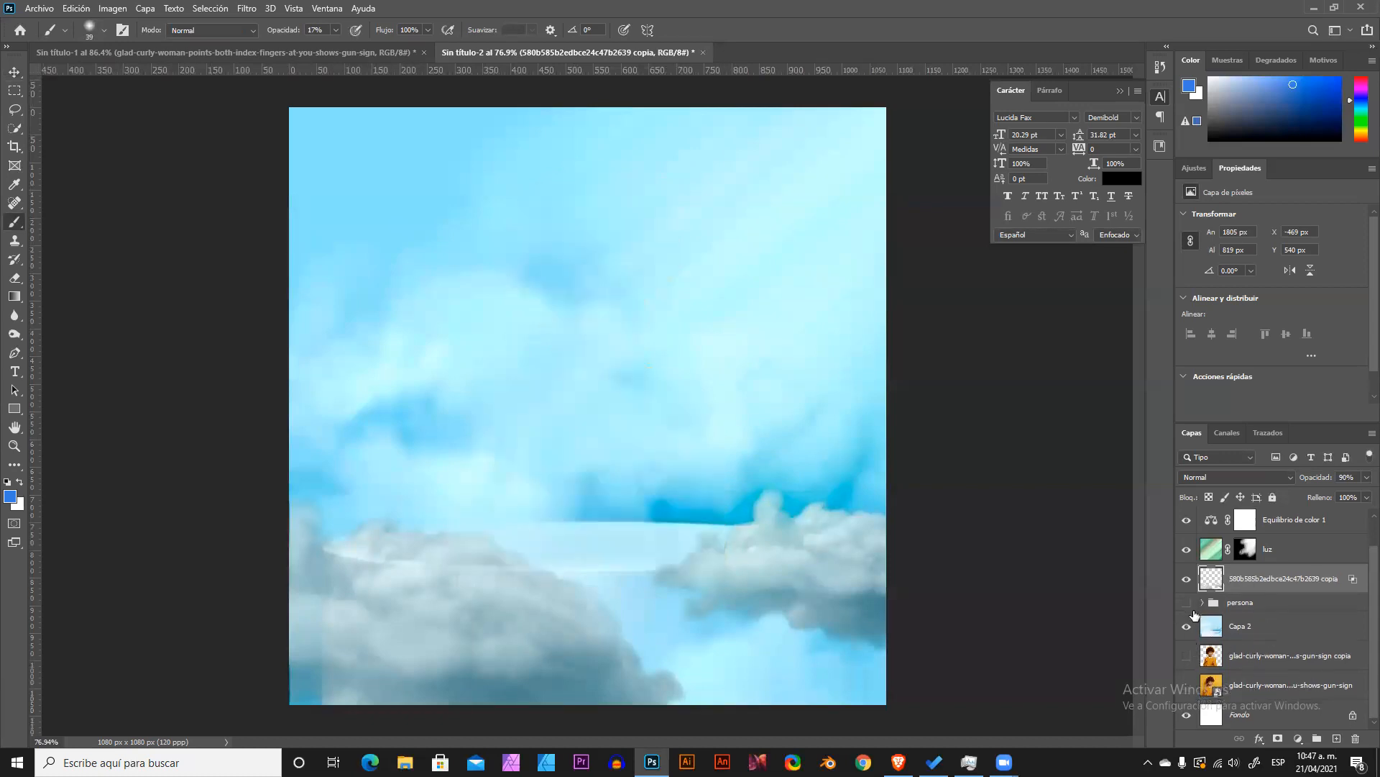
click(1254, 623)
key(ctrl+v)
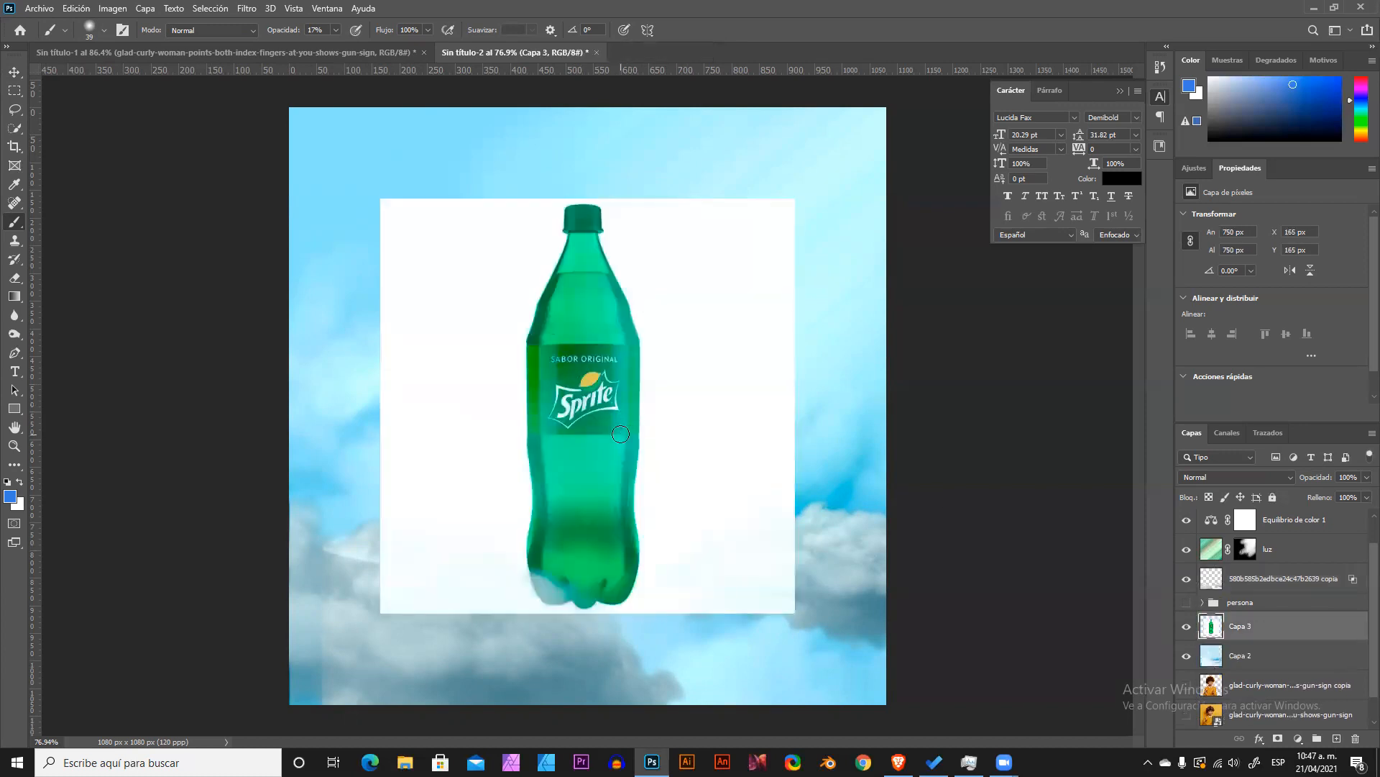
Shift the bottle image slightly down and scale it to 128.25%.
key(v)
mouse_move(583, 370)
mouse_down()
mouse_move(585, 432)
mouse_move(586, 388)
mouse_up()
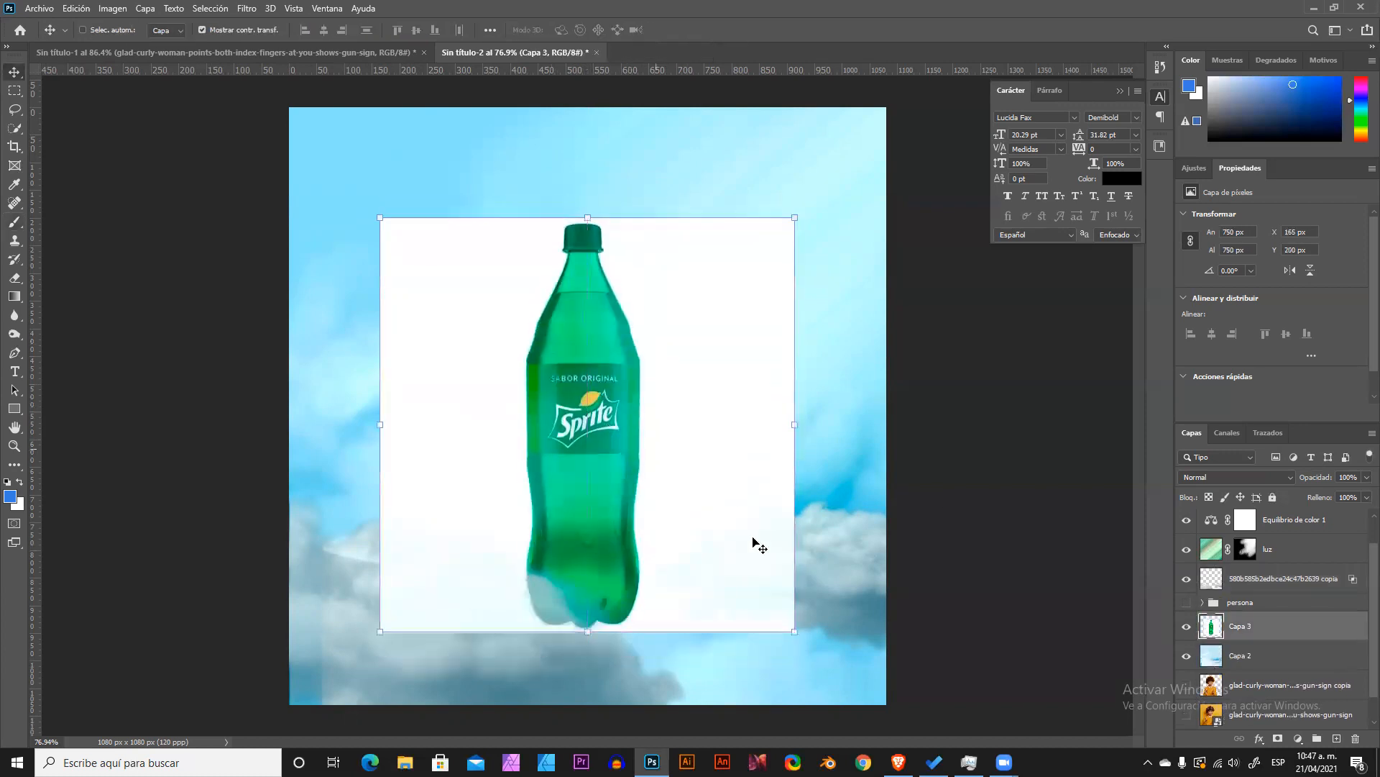
drag(788, 630, 854, 692)
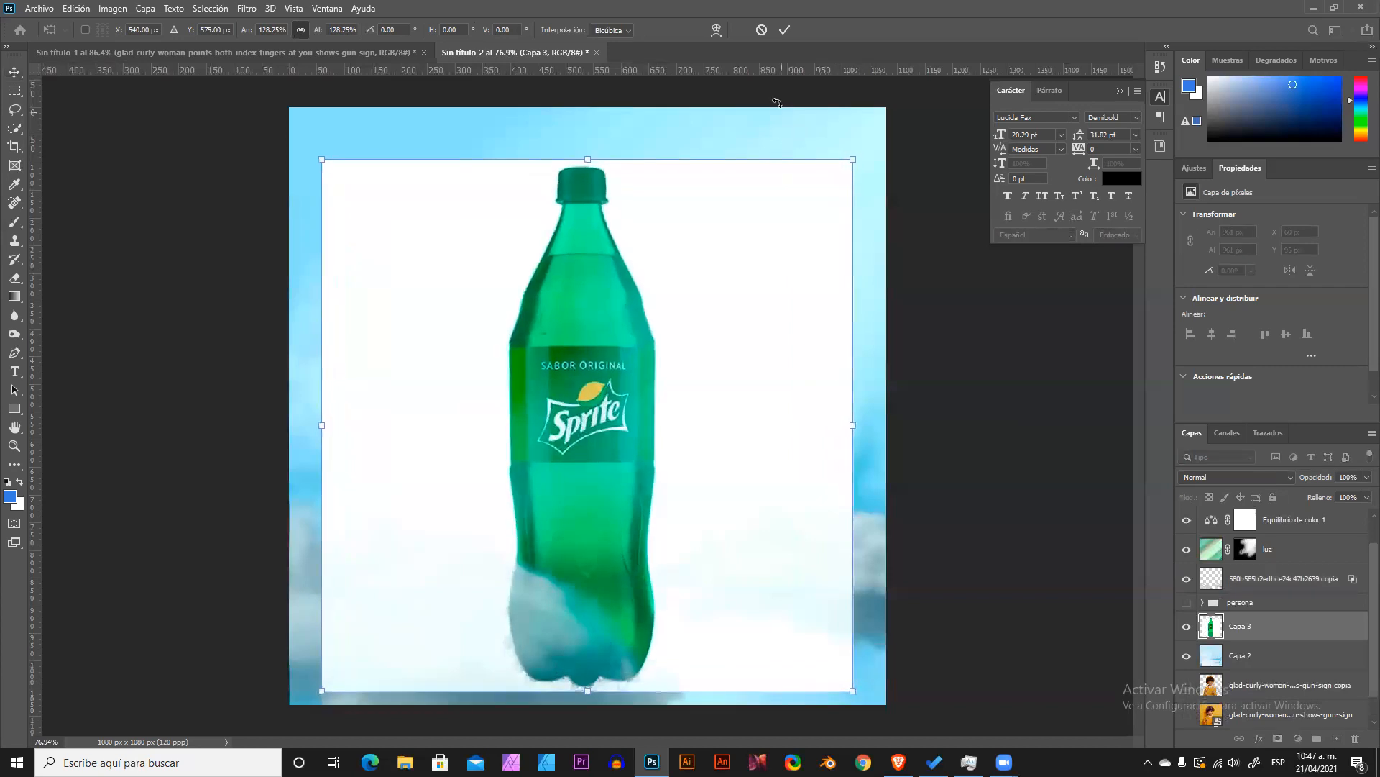
click(784, 30)
Sharpen the bottle layer with Smart Sharpen at amount 117%, radius 1.0 px and noise reduction 54%.
scroll(573, 422, up, 3)
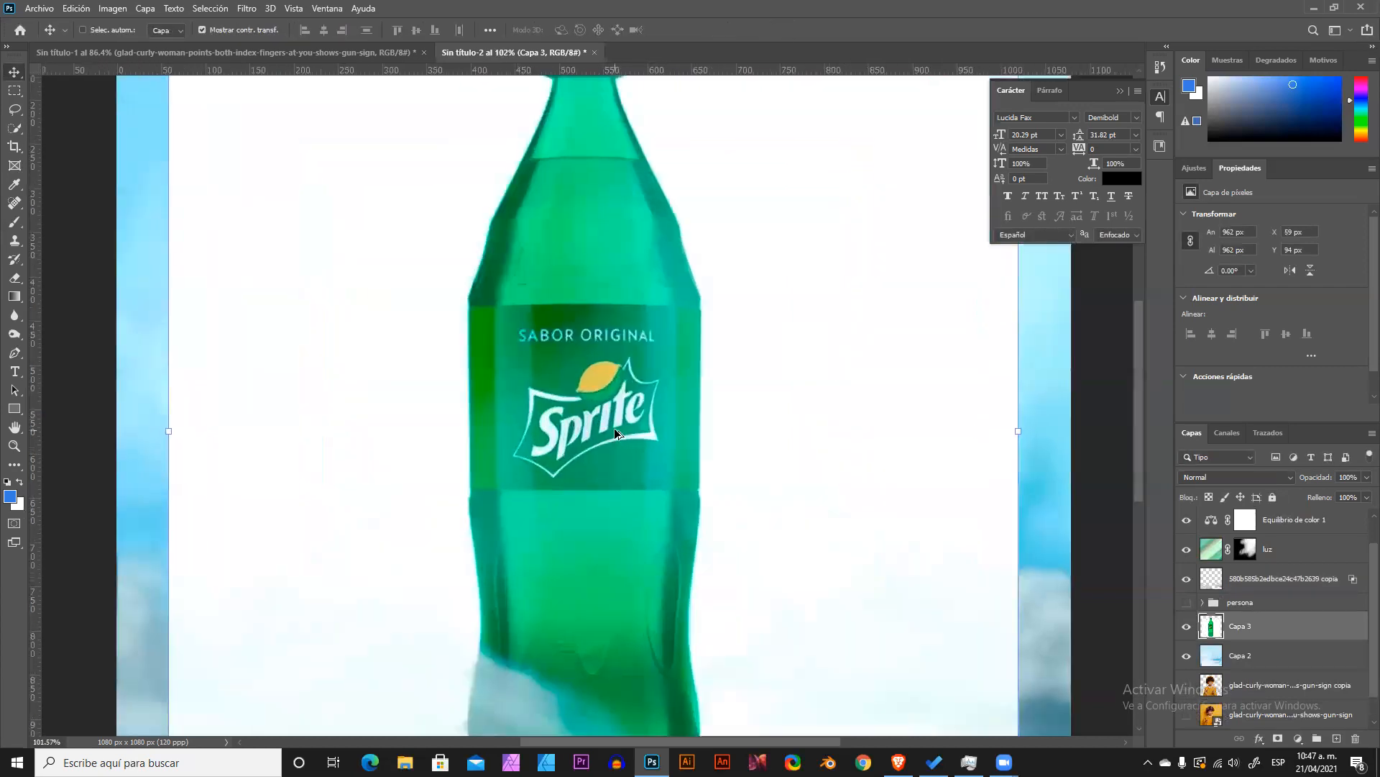
scroll(616, 433, down, 3)
scroll(599, 440, up, 2)
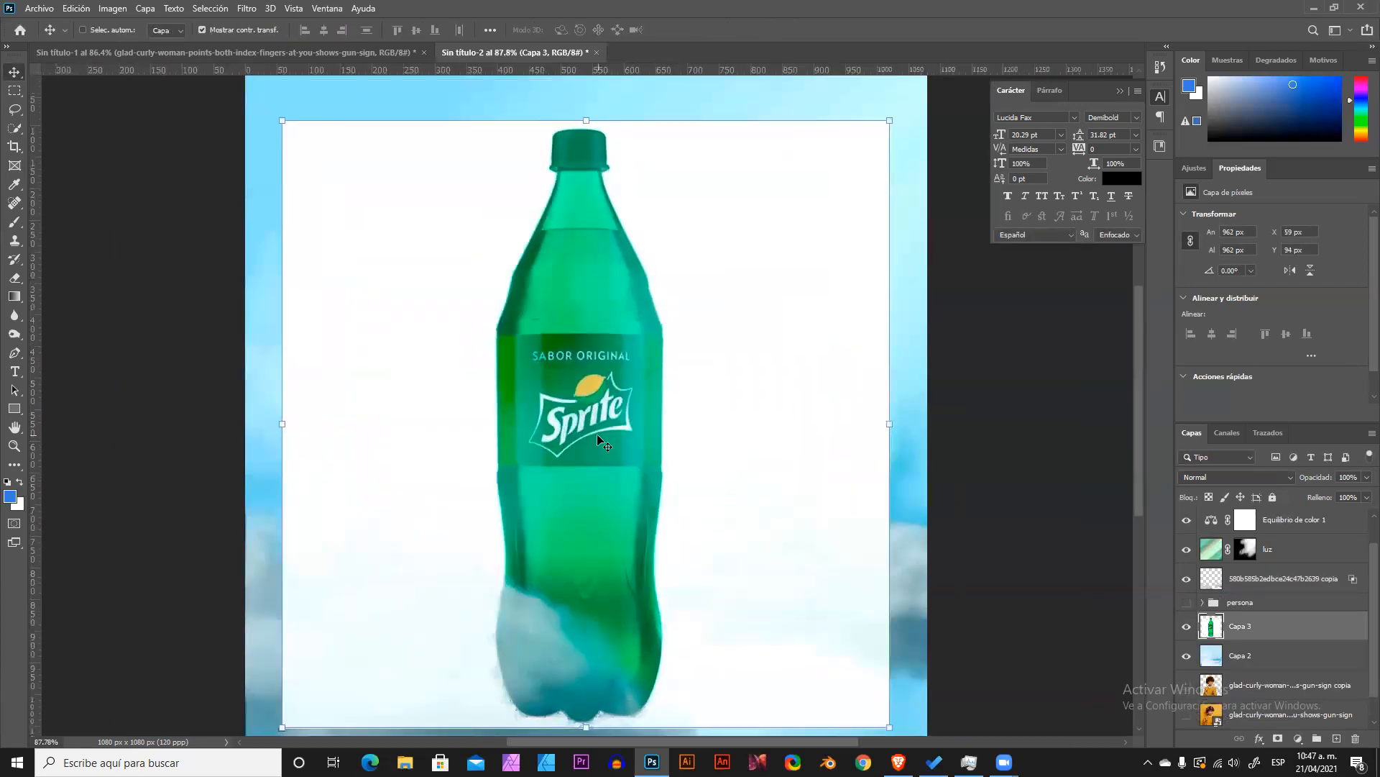
click(248, 8)
mouse_move(280, 198)
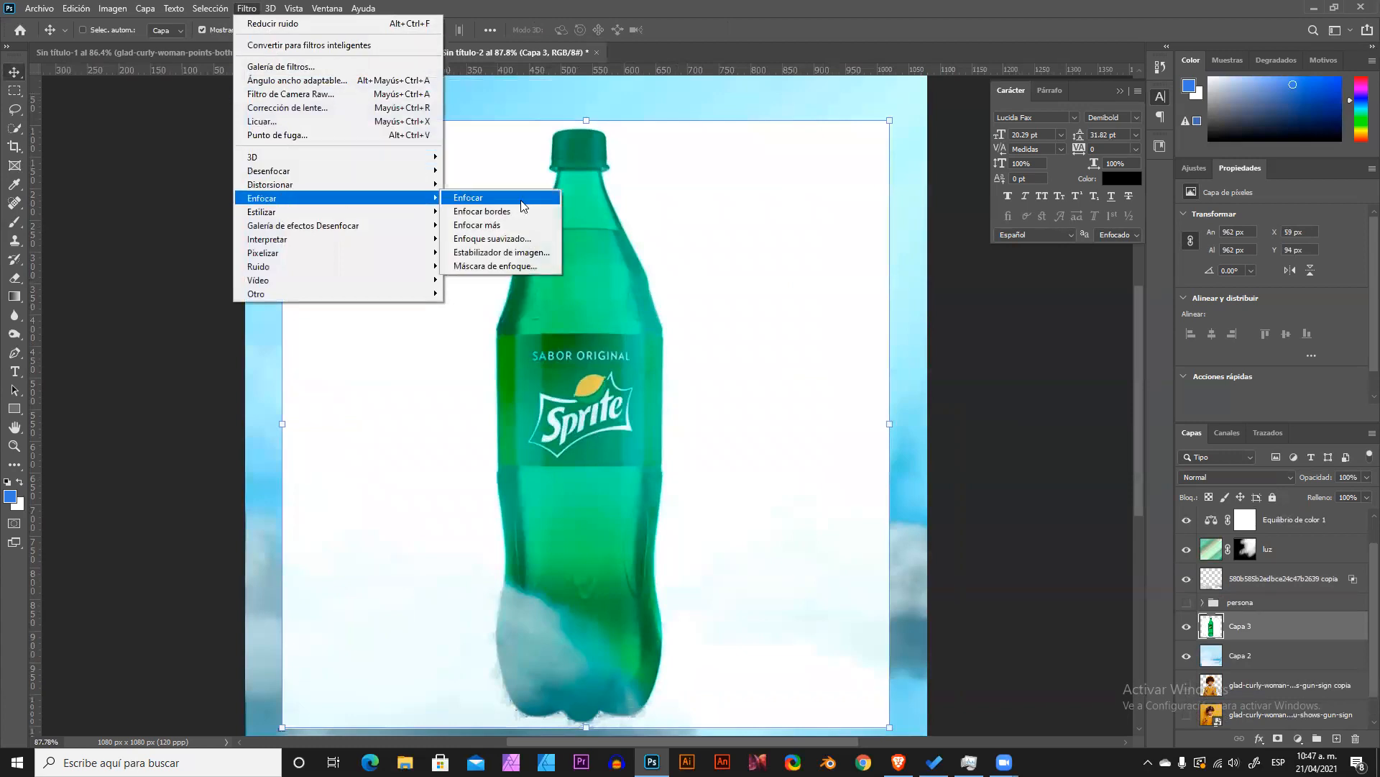
click(492, 241)
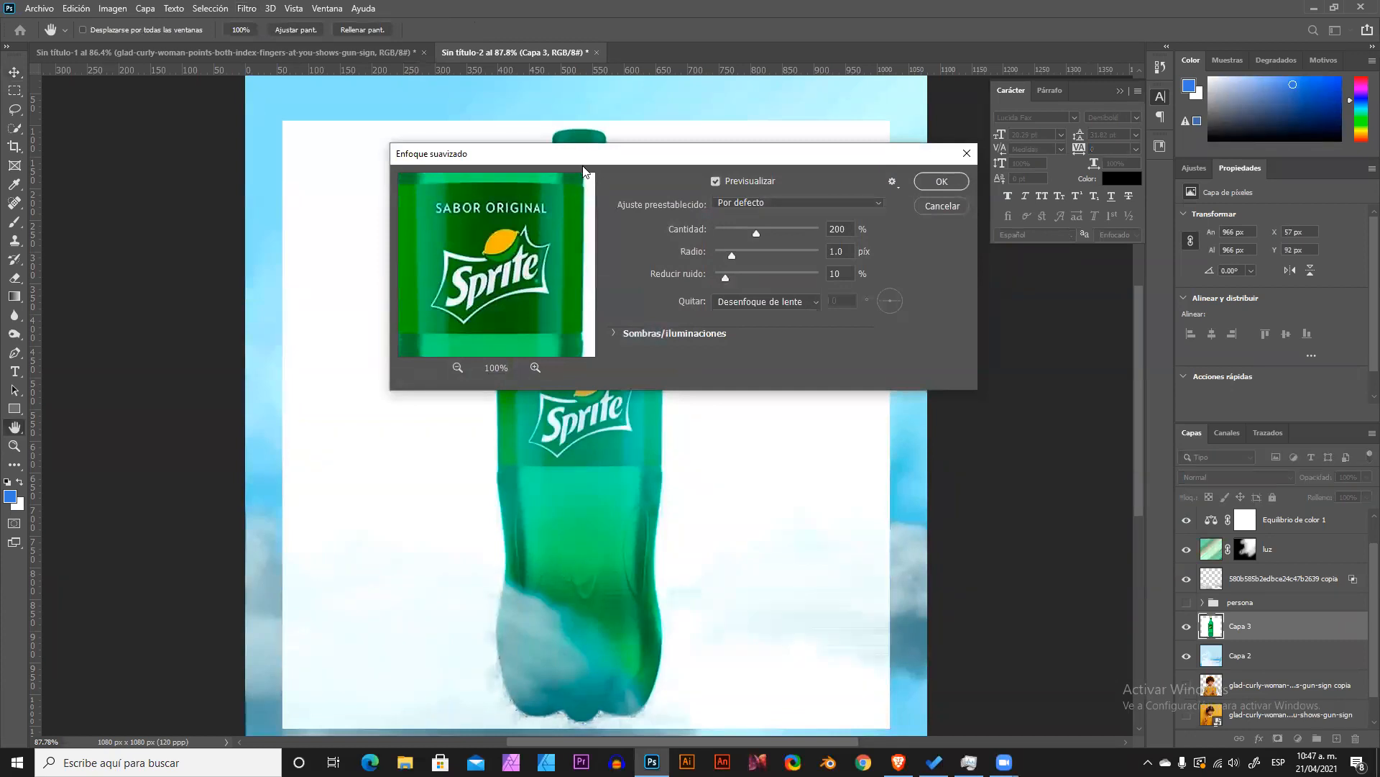
drag(572, 158, 865, 236)
drag(1048, 312, 1065, 355)
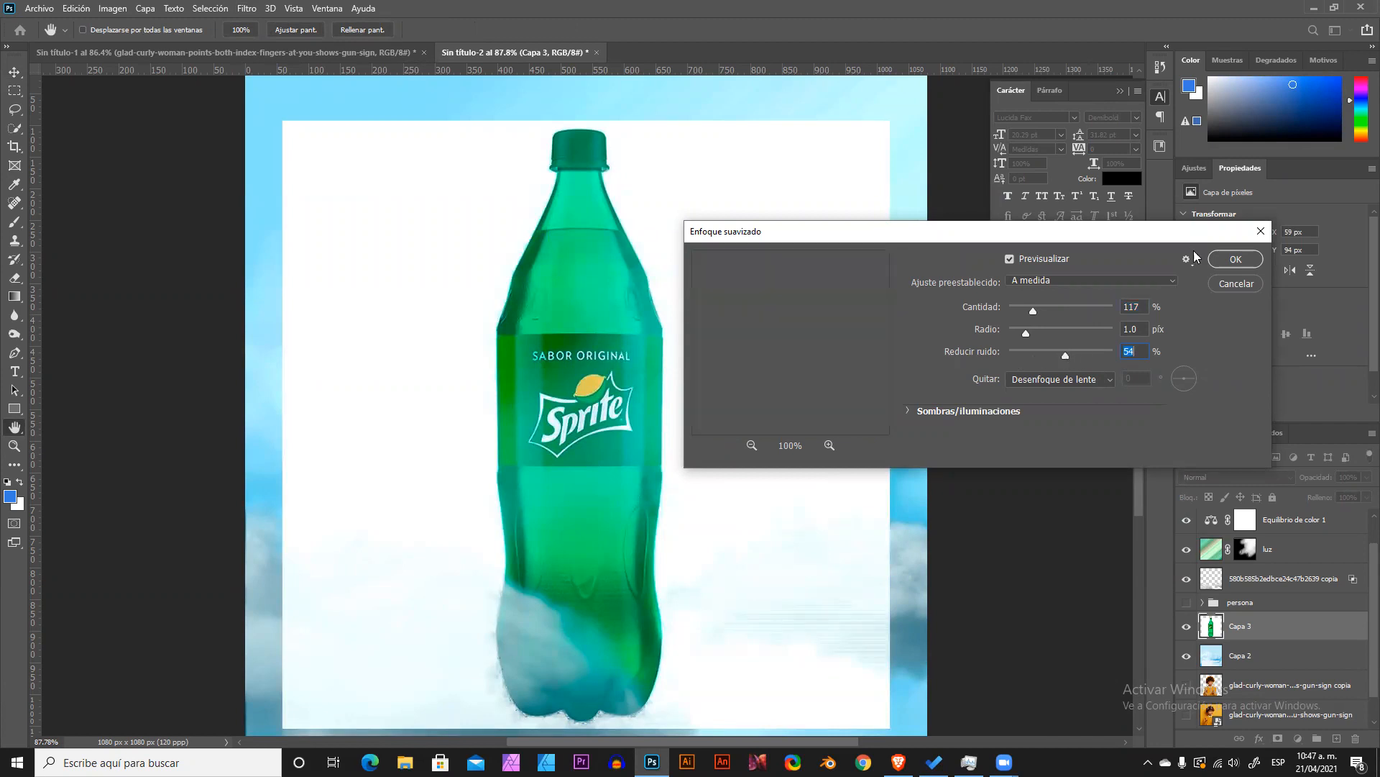
click(1230, 260)
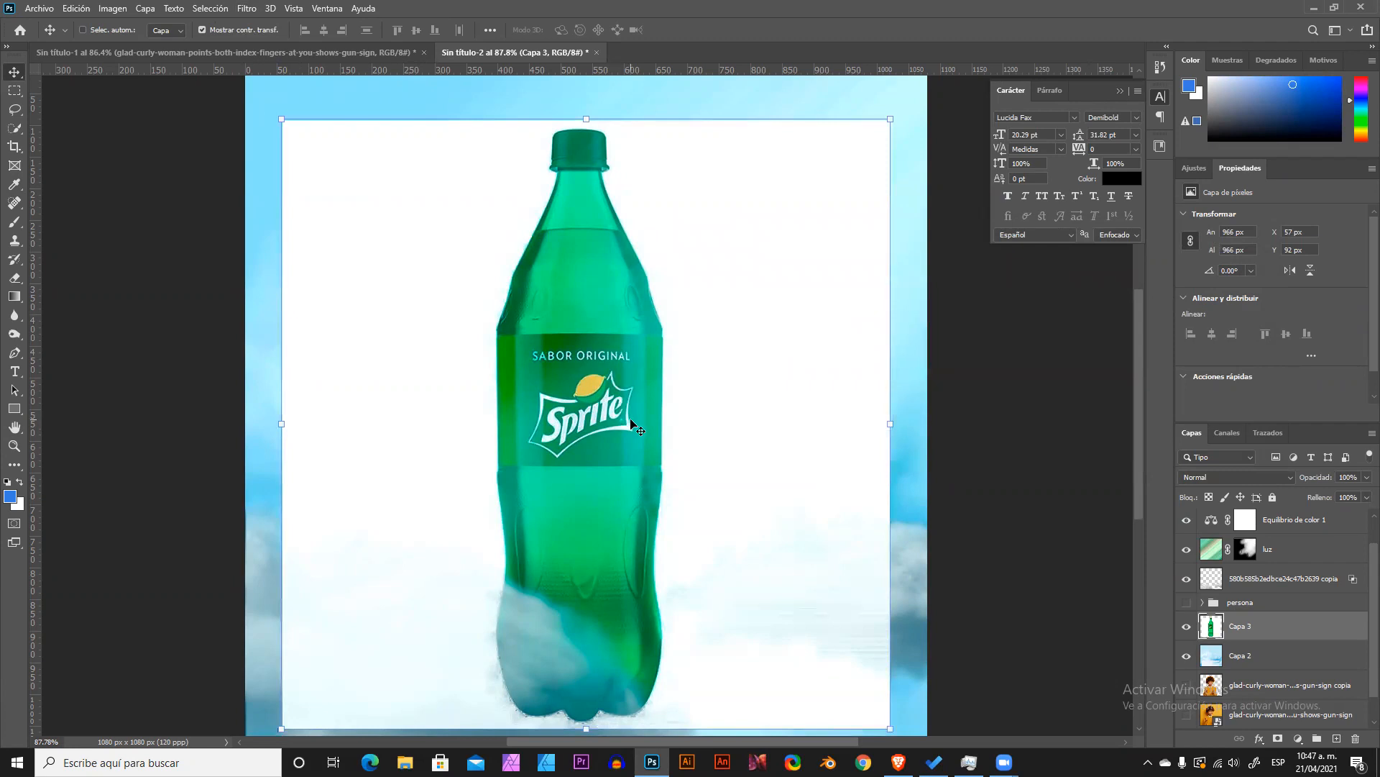
Reposition the bottle image slightly lower and to the right, at about X 86 px, Y 119 px.
scroll(636, 402, down, 2)
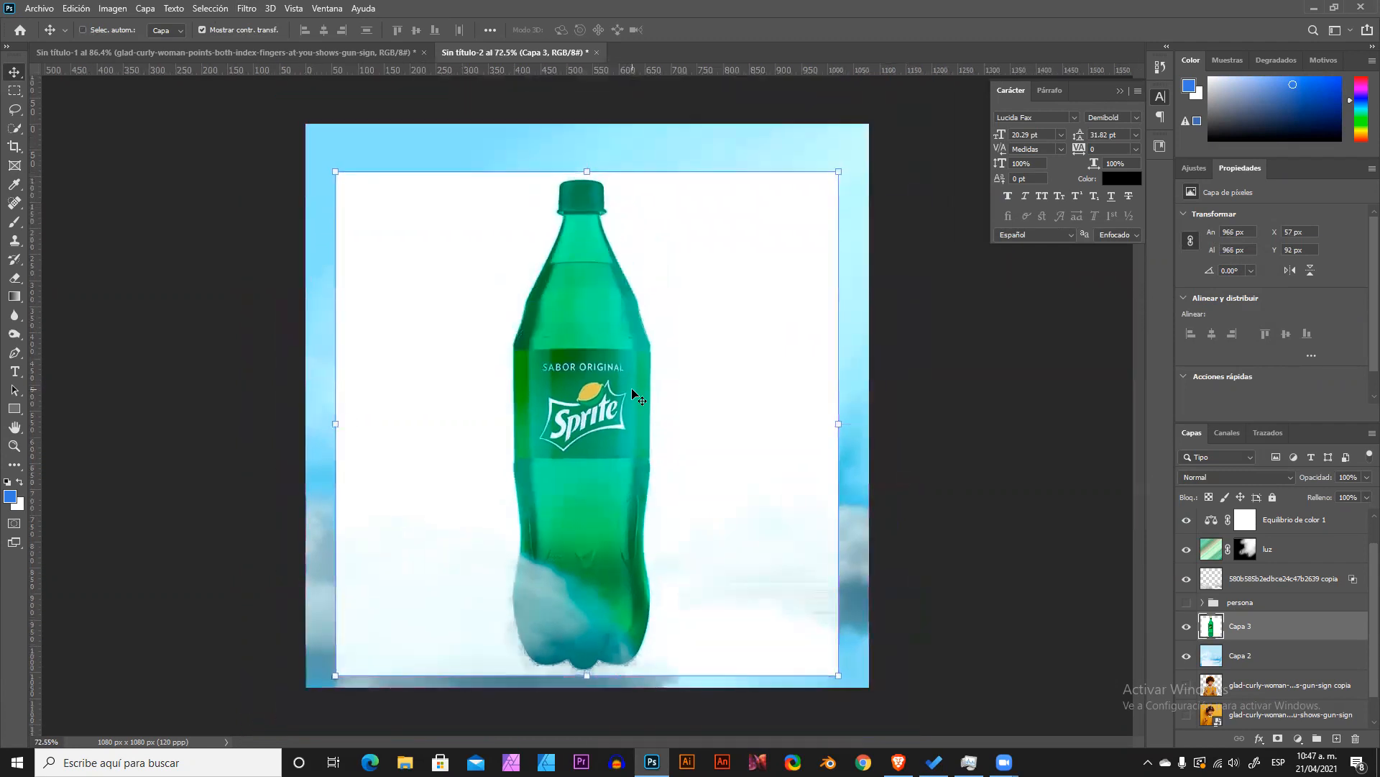
scroll(586, 392, up, 2)
scroll(586, 391, down, 2)
drag(586, 392, 618, 452)
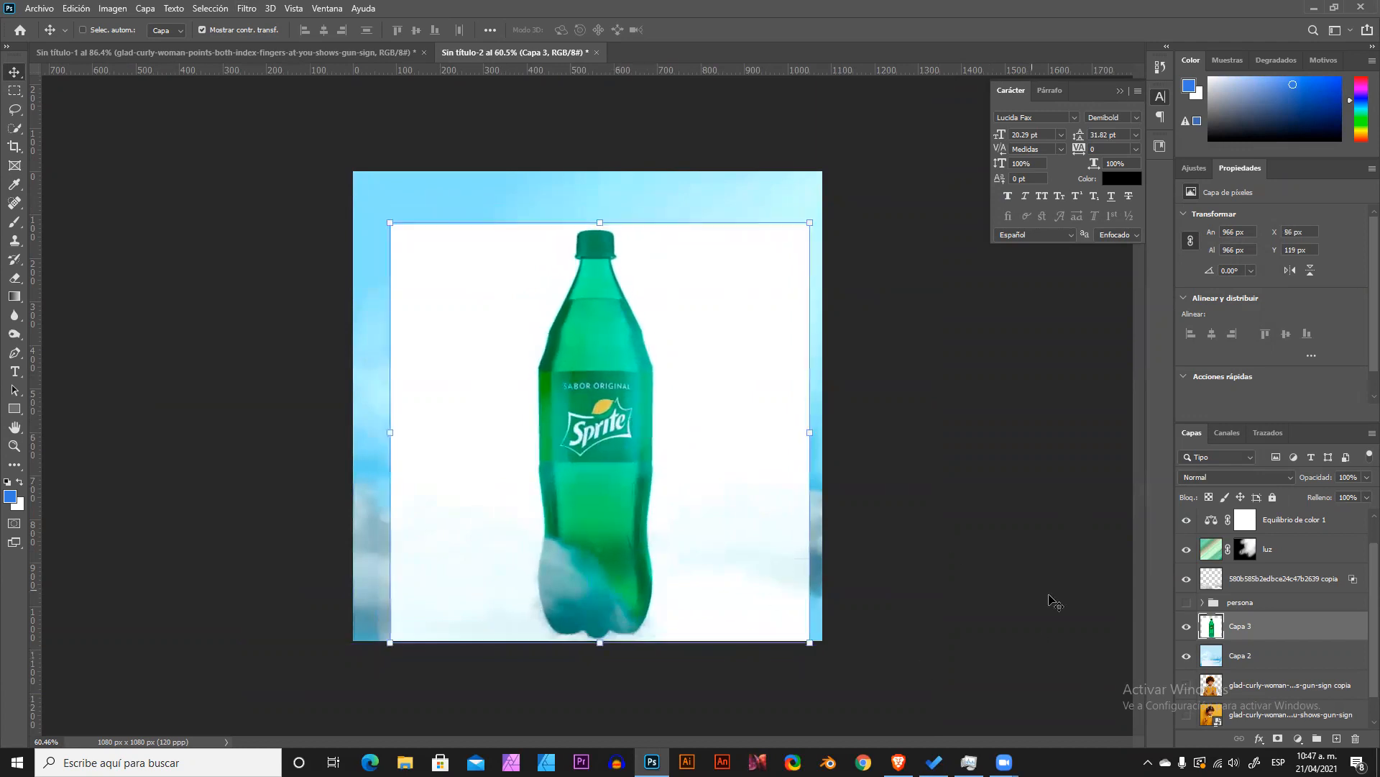
Drop out the bottle layer's white background by splitting its Blend If highlight slider for this layer to 219/234.
right_click(1260, 629)
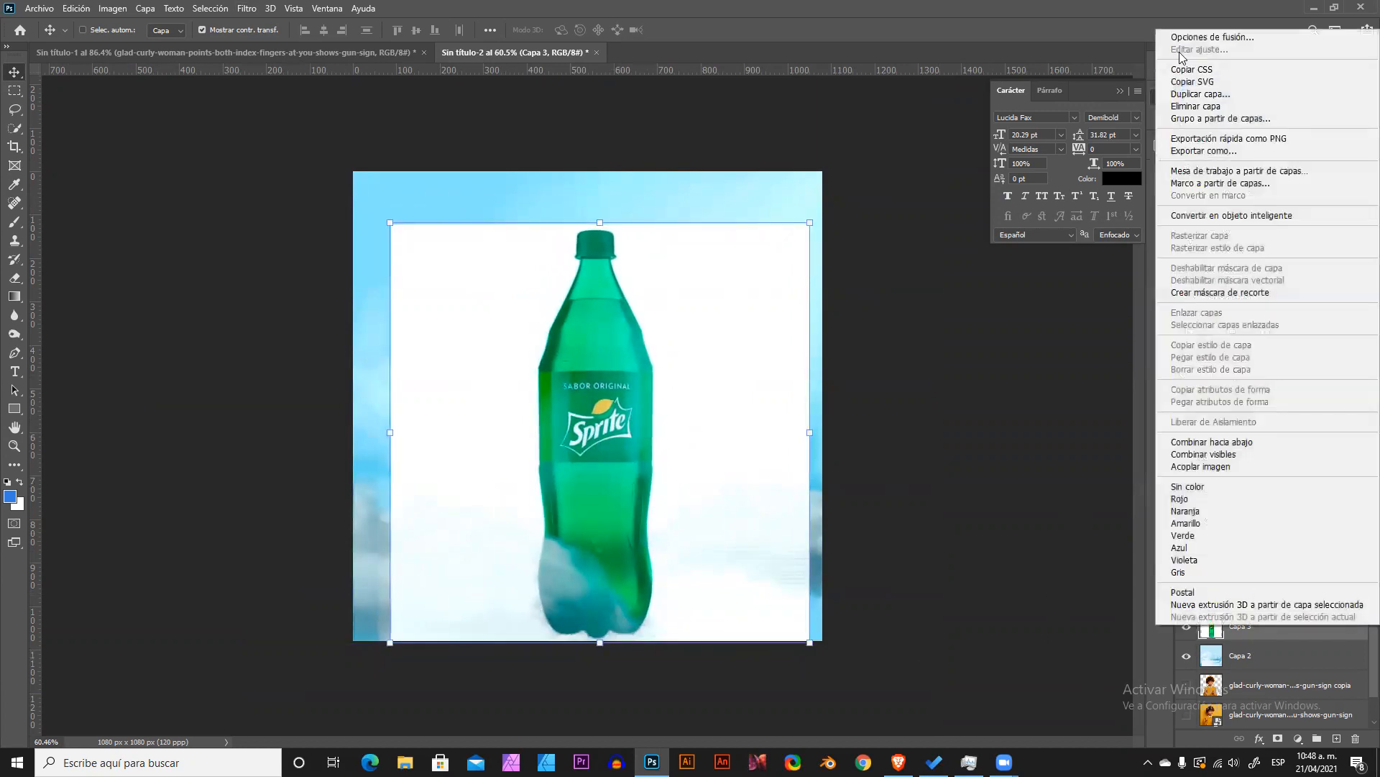
click(1194, 37)
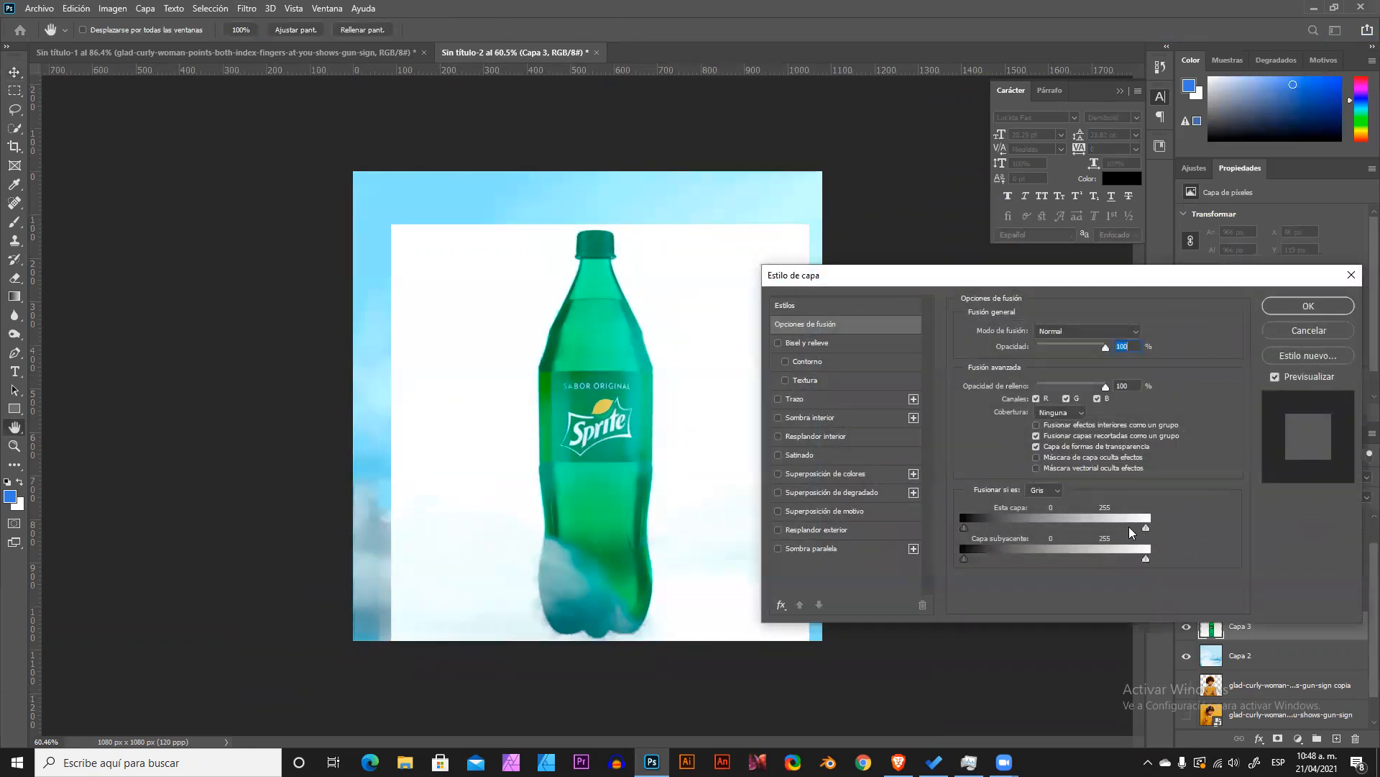
drag(1142, 557, 1119, 529)
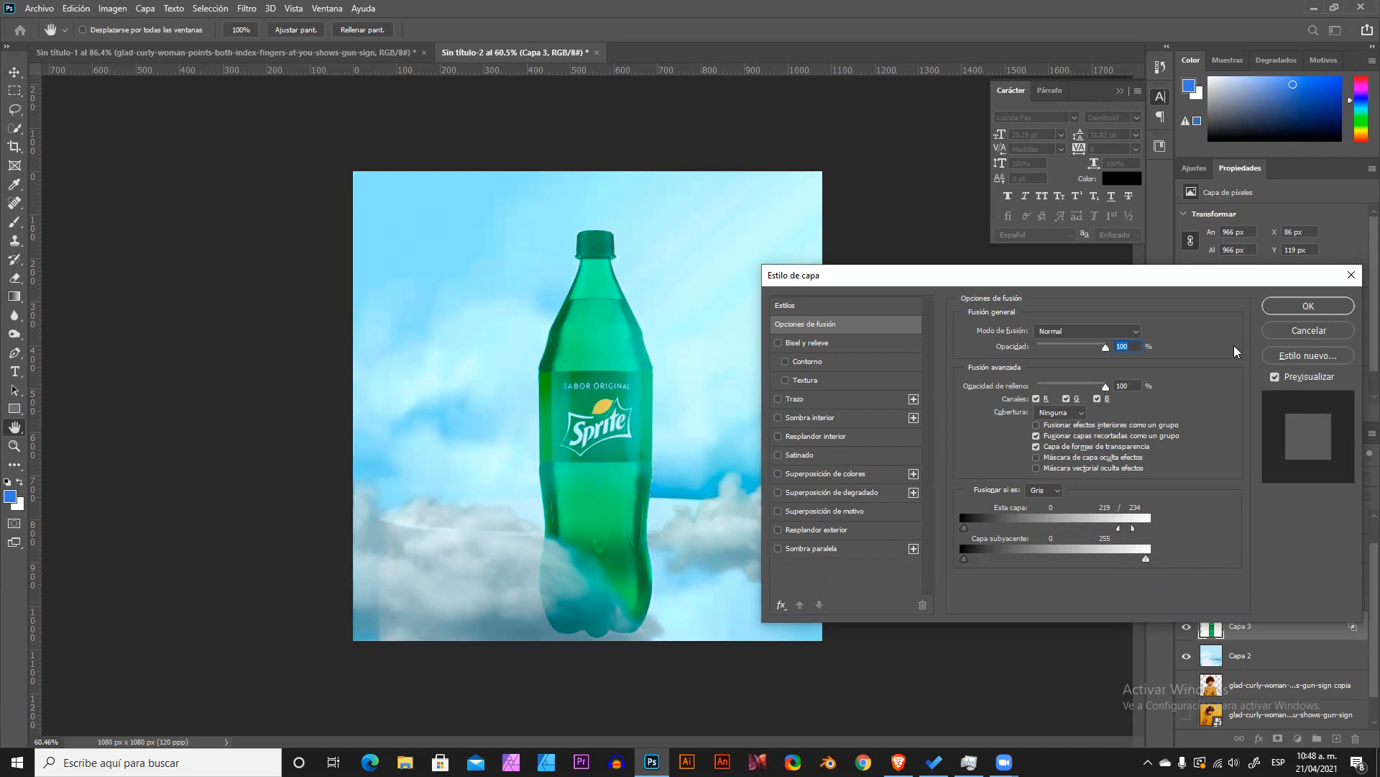
click(1310, 306)
Move the bottle lower toward the foreground clouds and tilt it about -15.54°, undoing the last sideways nudge.
key(v)
scroll(640, 373, up, 3)
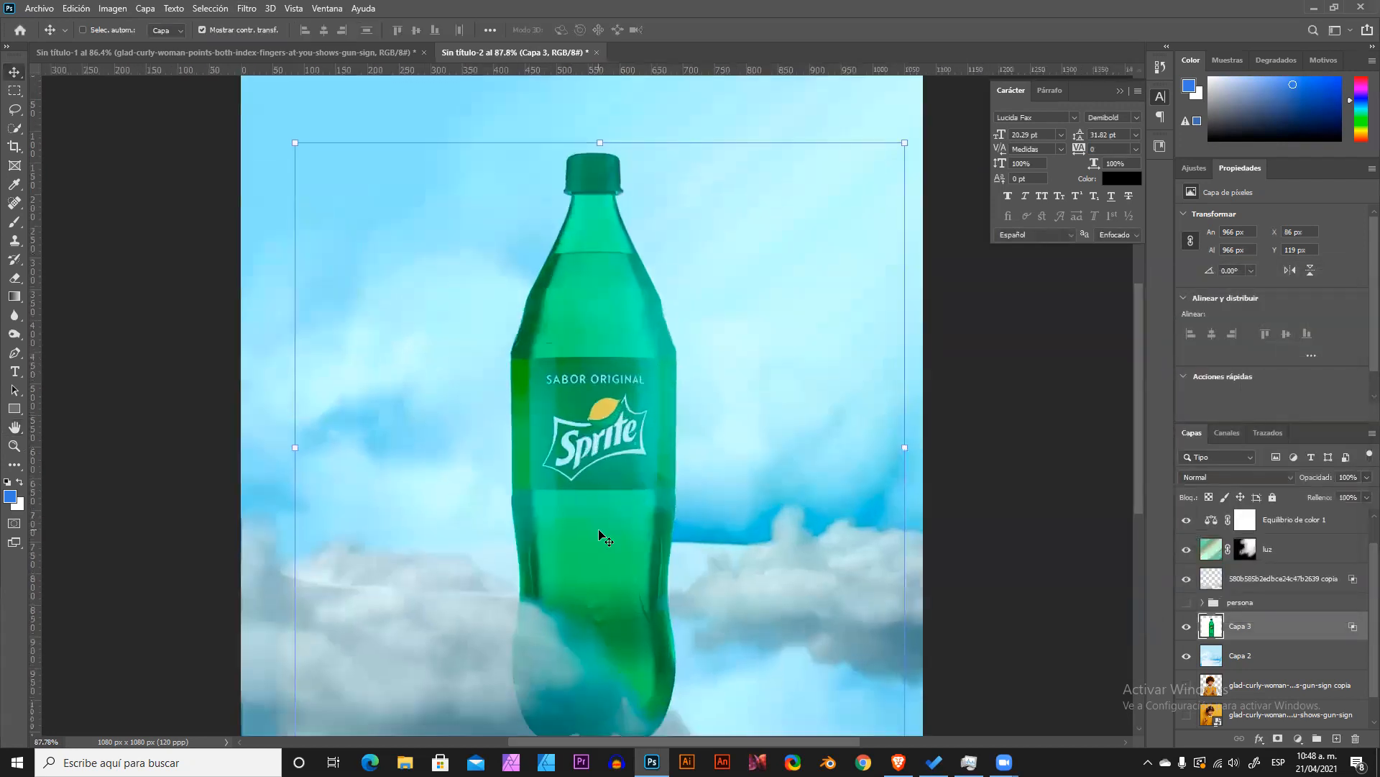
drag(563, 529, 600, 618)
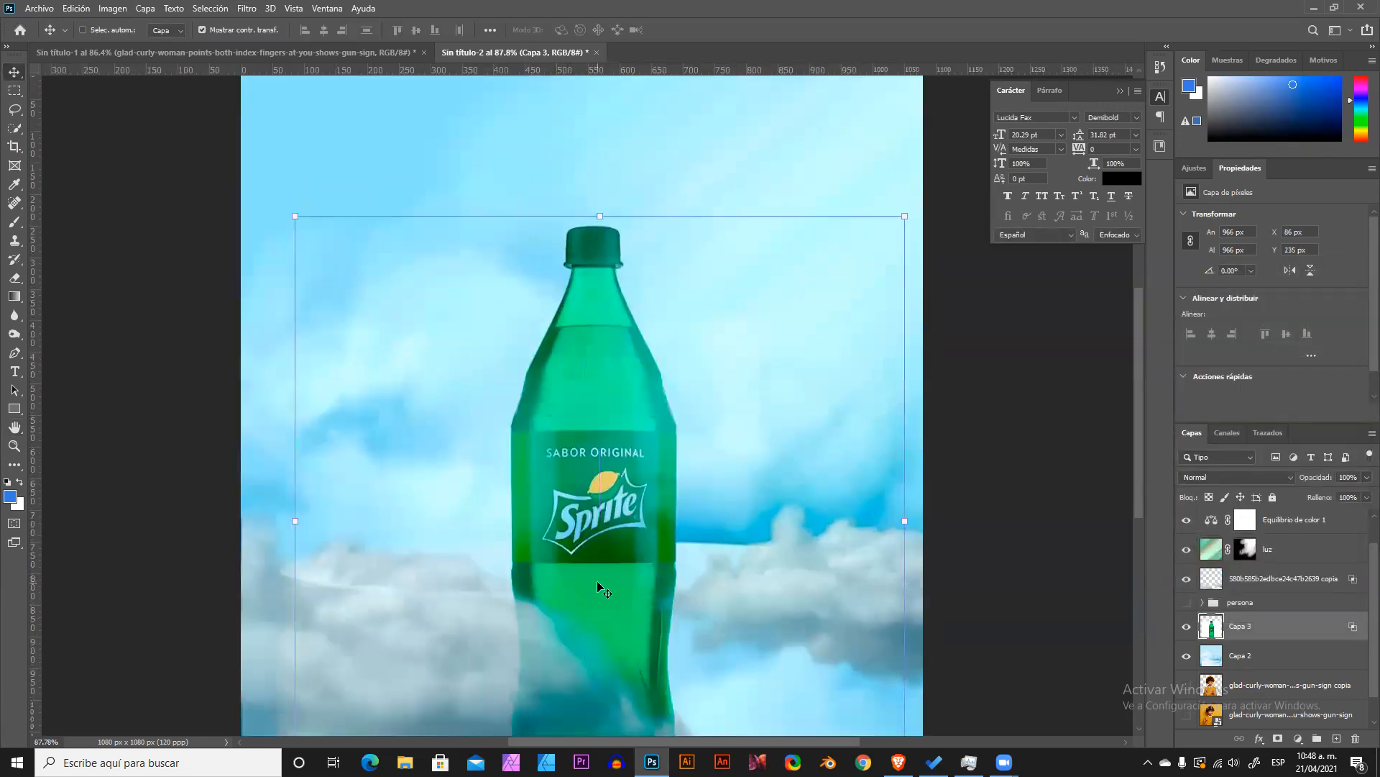
scroll(611, 555, down, 2)
mouse_move(604, 476)
mouse_down()
mouse_move(555, 473)
mouse_move(578, 459)
mouse_move(602, 475)
mouse_move(593, 462)
mouse_up()
drag(890, 101, 702, 179)
drag(545, 409, 554, 408)
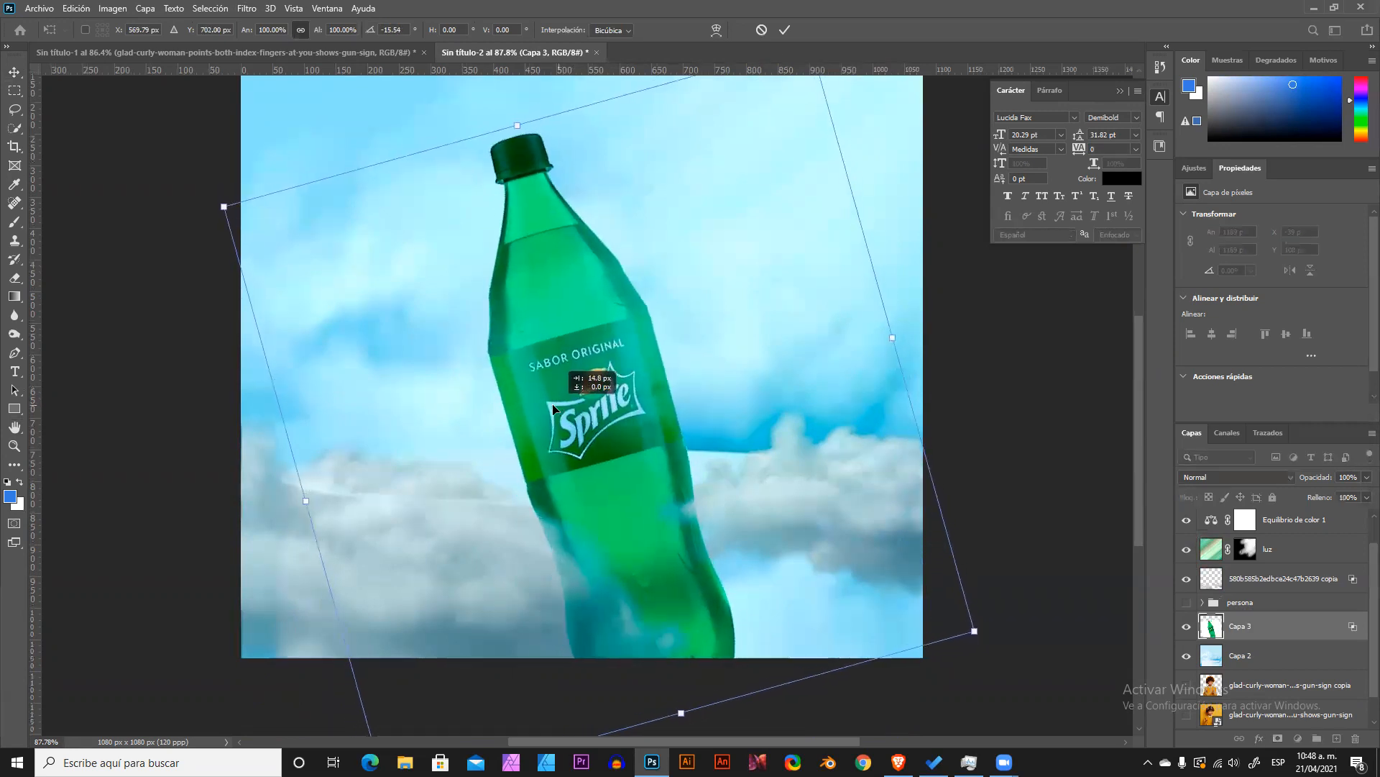
key(ctrl+z)
Lower the bottle layer's opacity to 18% and apply the pending rotation.
scroll(1032, 607, down, 2)
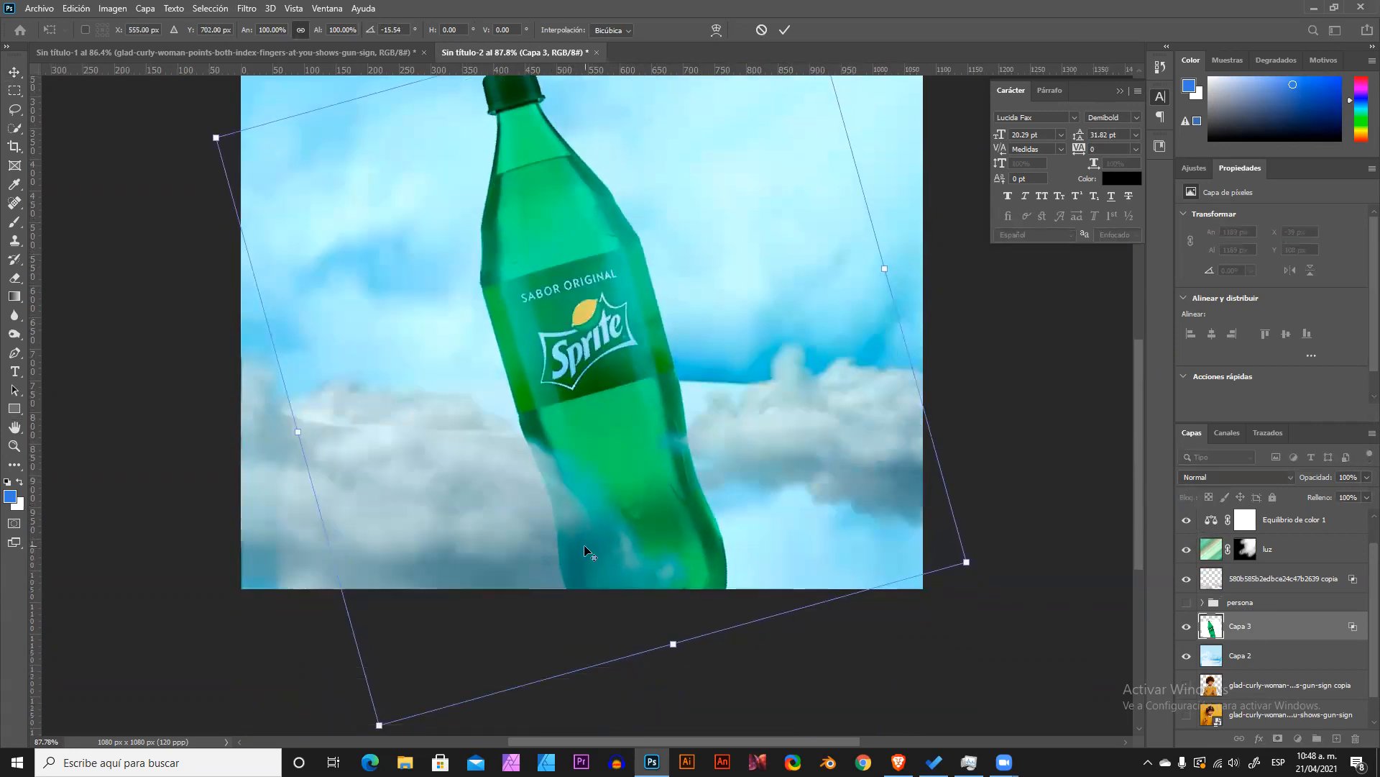
scroll(583, 545, up, 3)
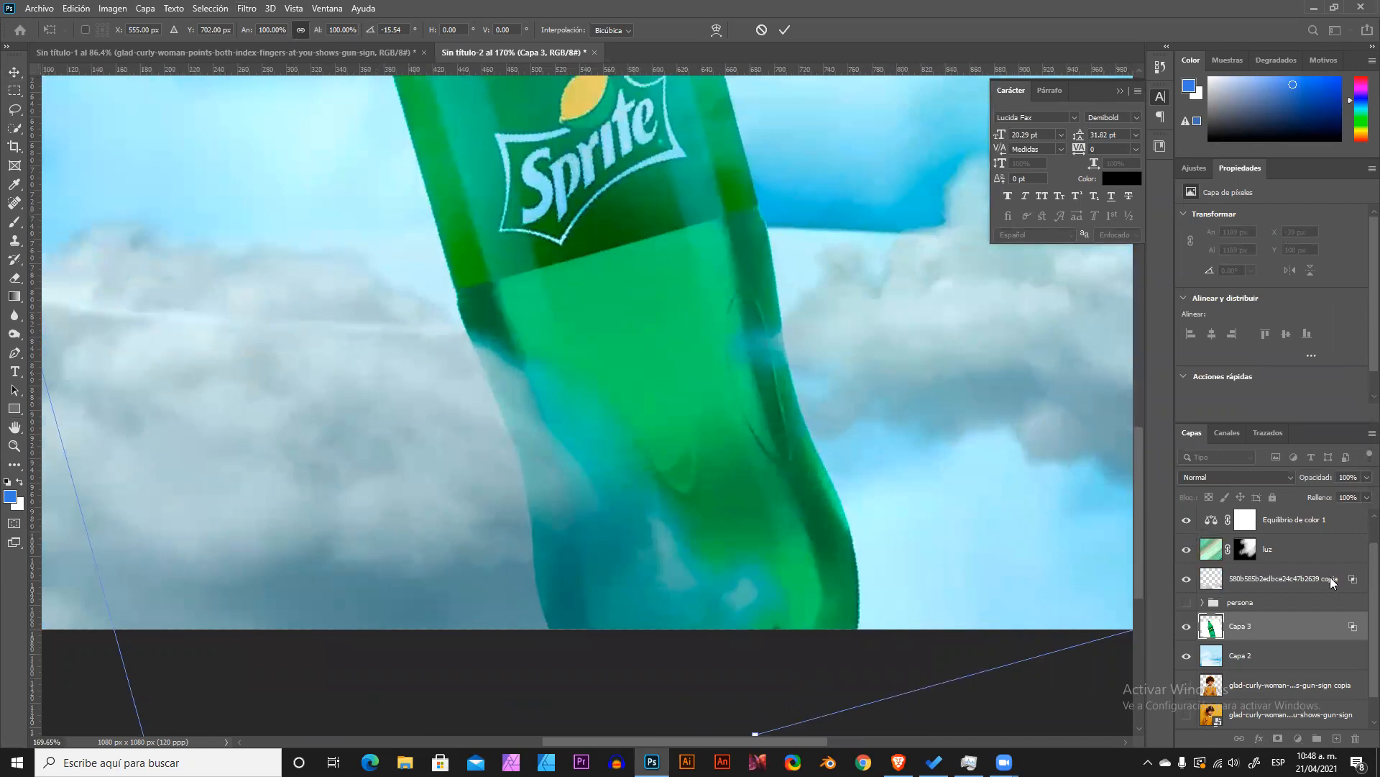
drag(1313, 474, 513, 326)
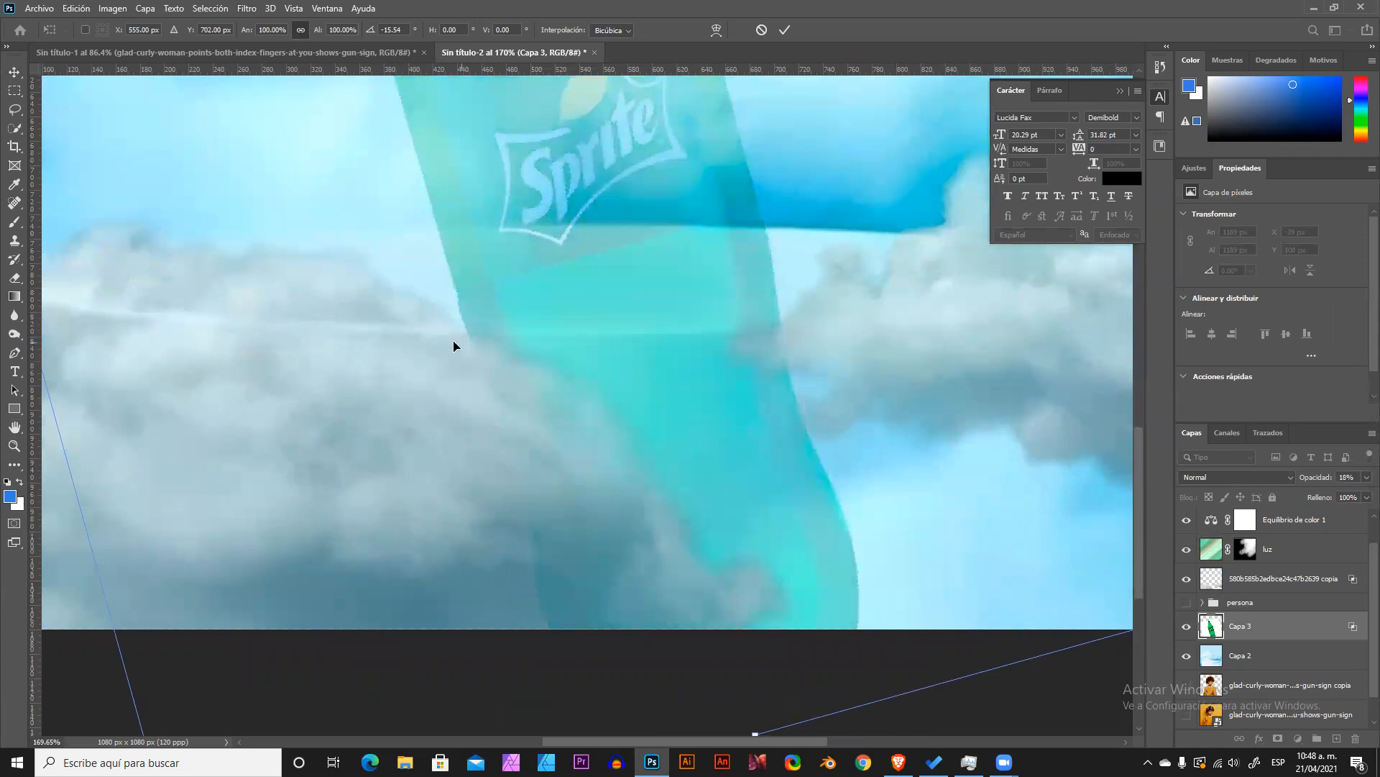
click(786, 31)
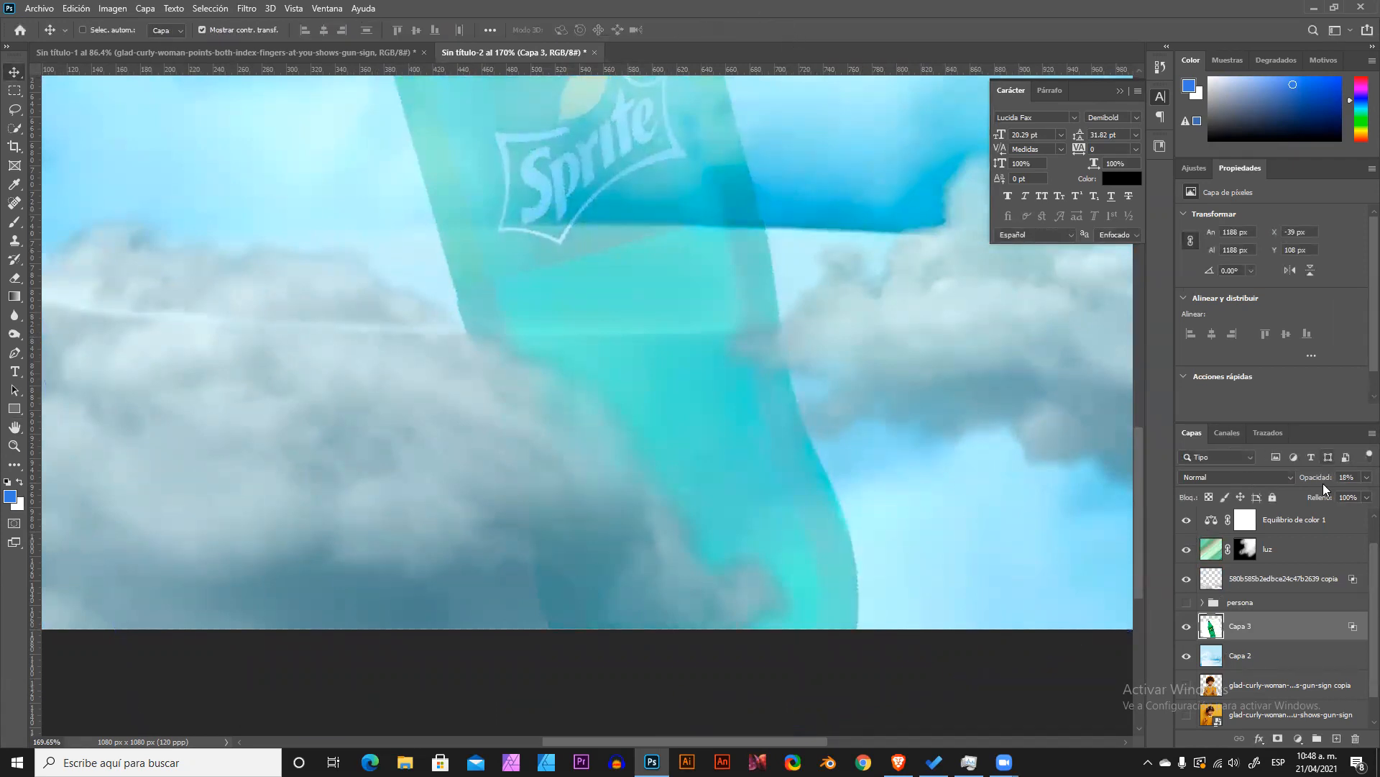
Draw a closed Pen shape about 371 × 78 px across the lower bottle, curving its upper edge slightly downward at the cloud line.
key(p)
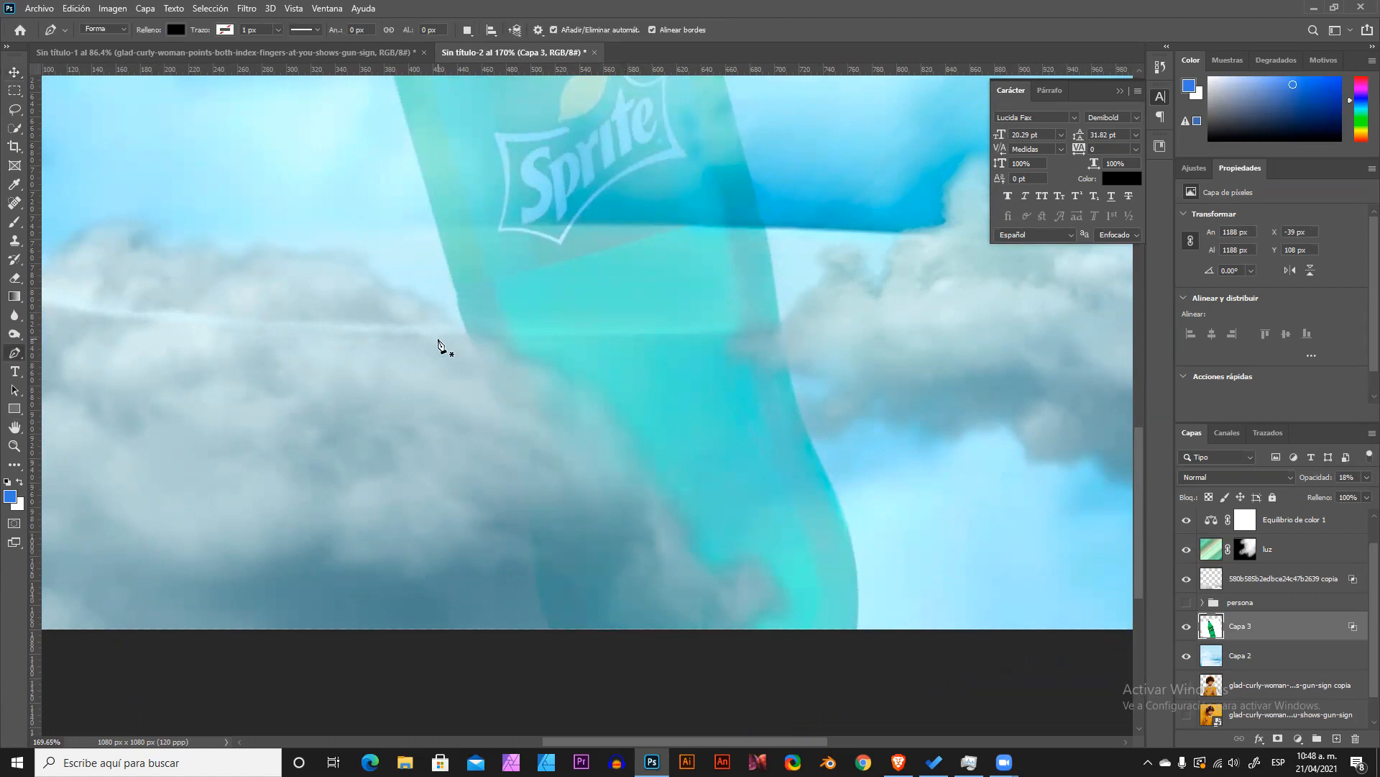
click(437, 335)
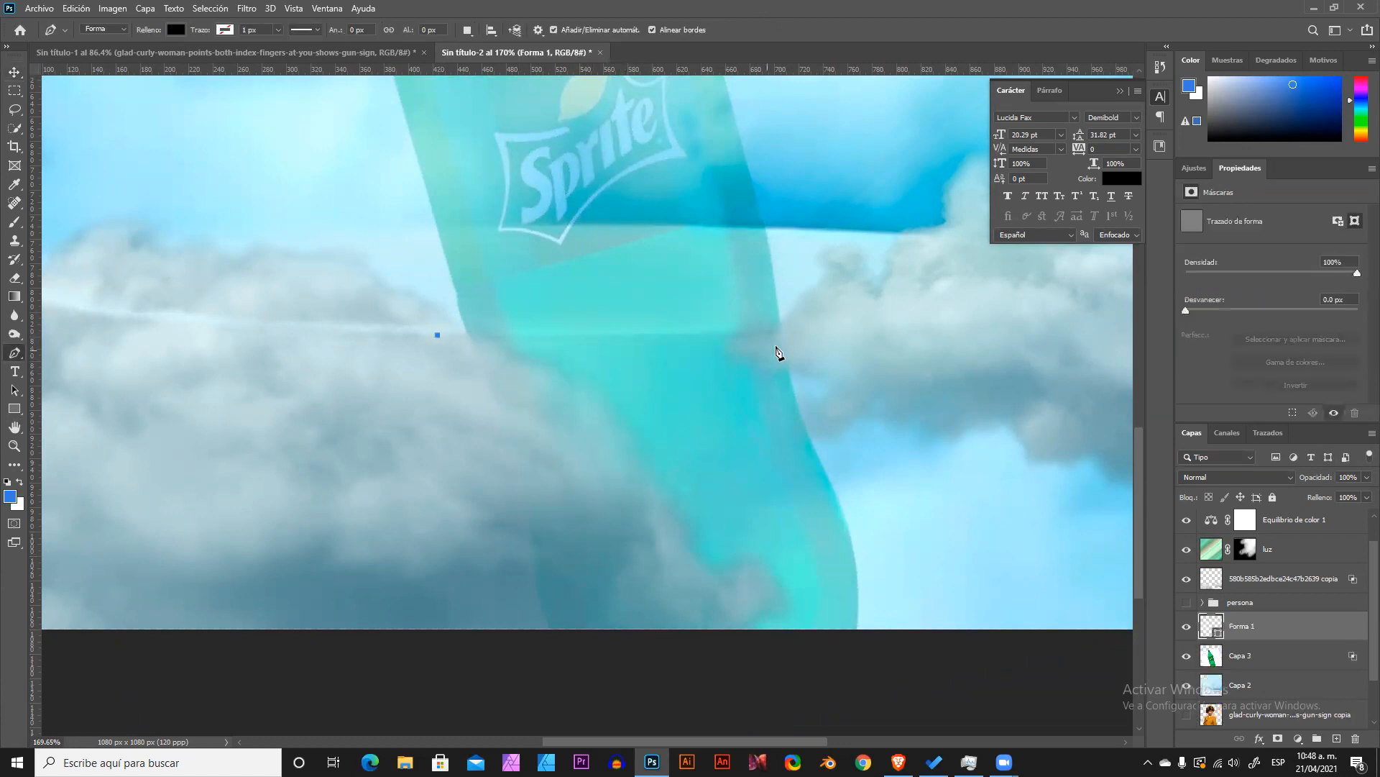
click(804, 329)
drag(647, 333, 640, 338)
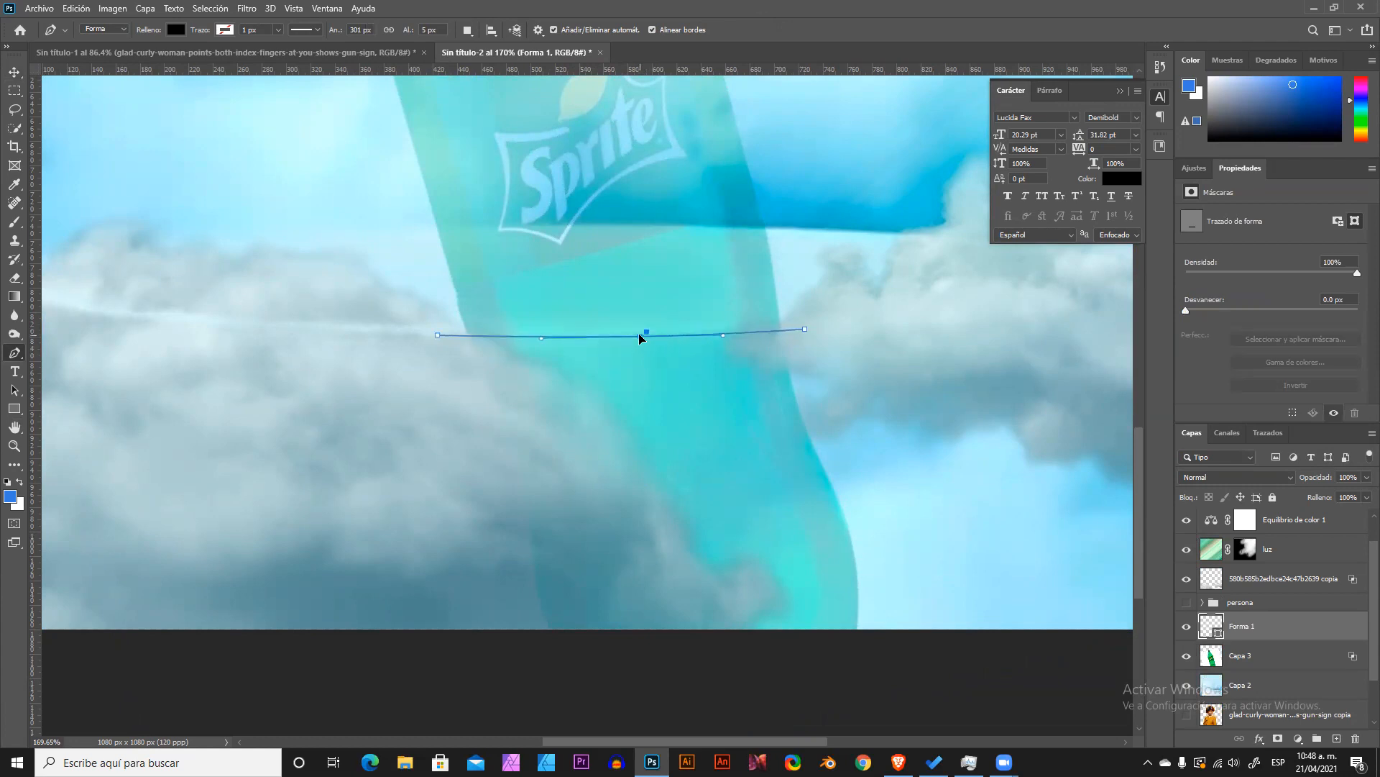
click(871, 413)
click(419, 424)
click(437, 335)
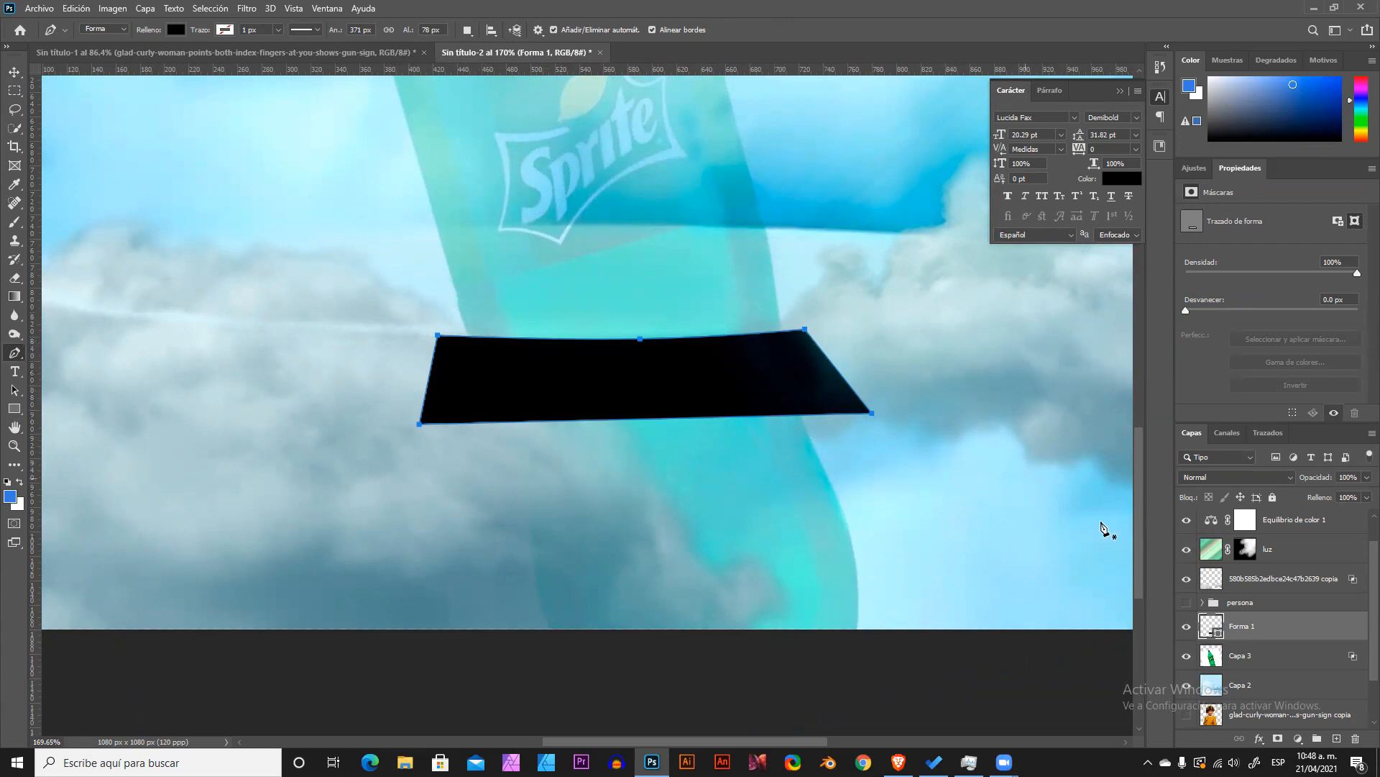
Load the pen shape's outline as a selection and delete the shape layer.
ctrl+click(1211, 632)
key(ctrl+d)
ctrl+click(1212, 630)
drag(1287, 635, 1356, 739)
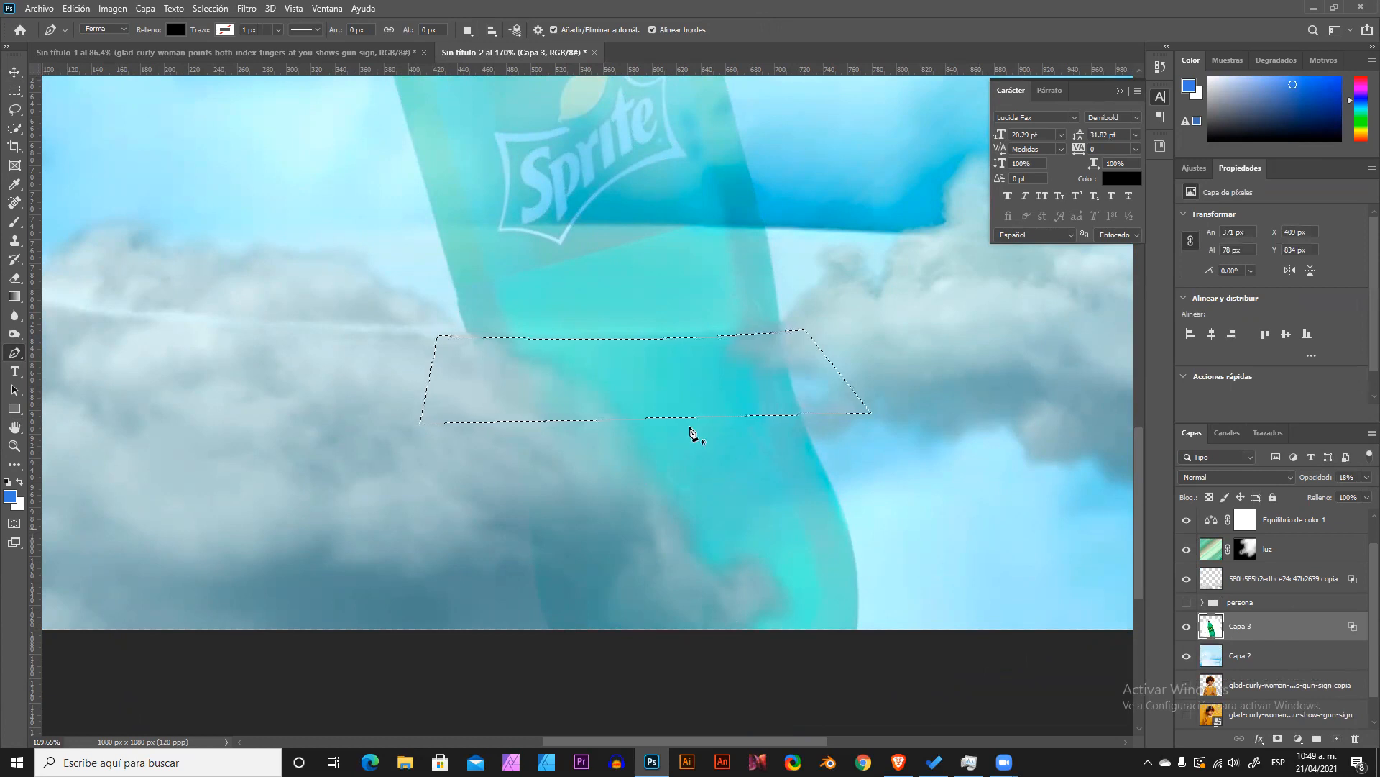
Erase the bottle inside the selection, deselect, and erase the rest of its base below the cut.
key(e)
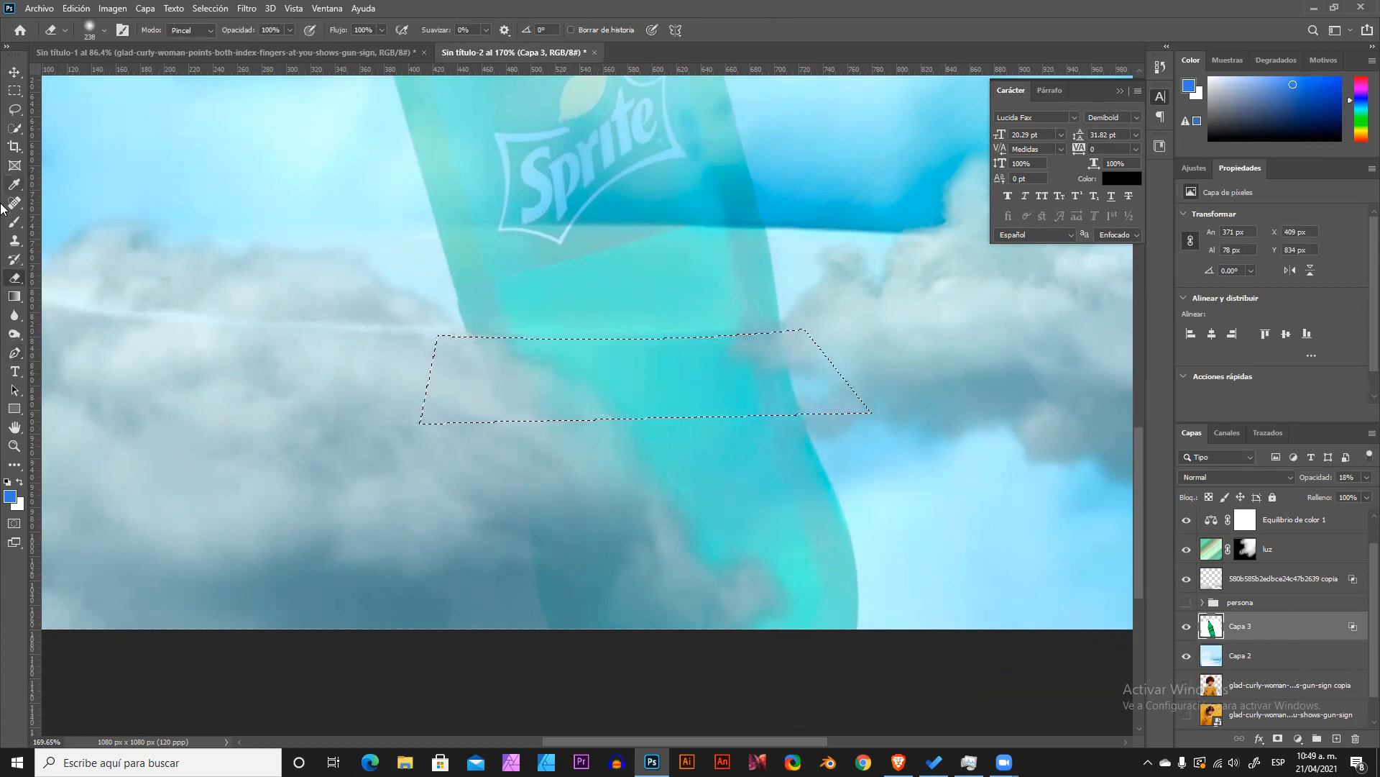
mouse_move(640, 335)
mouse_down()
mouse_move(819, 384)
mouse_move(369, 404)
mouse_move(762, 399)
mouse_up()
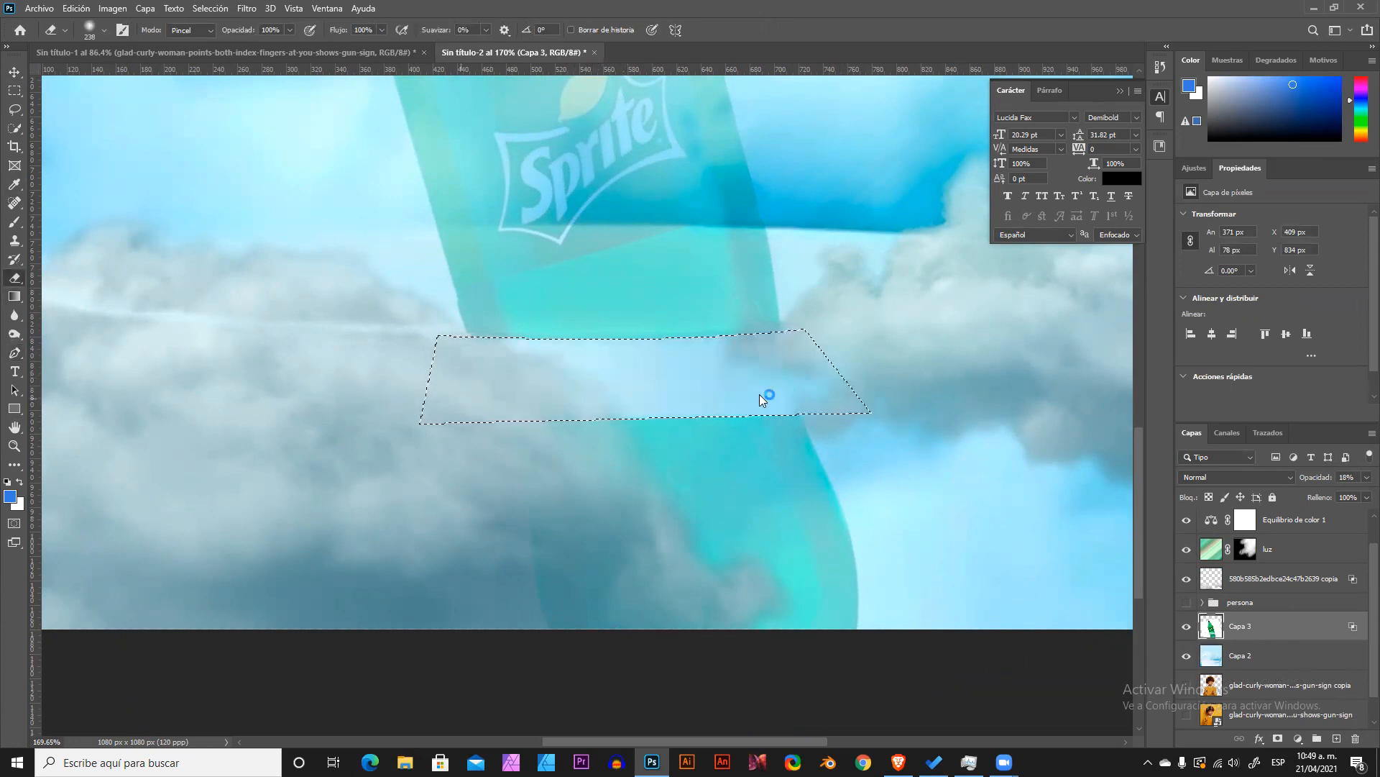
key(ctrl+d)
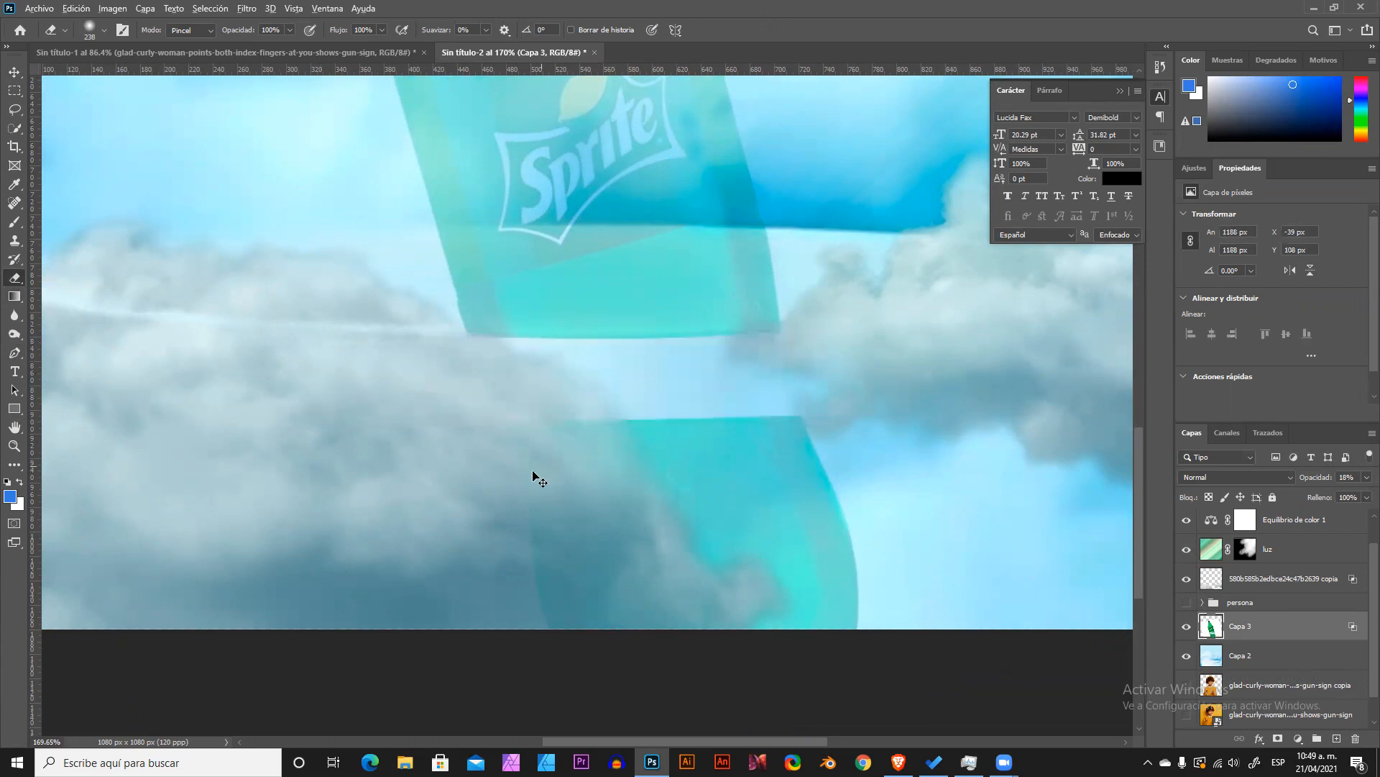
scroll(536, 477, down, 2)
drag(558, 493, 791, 561)
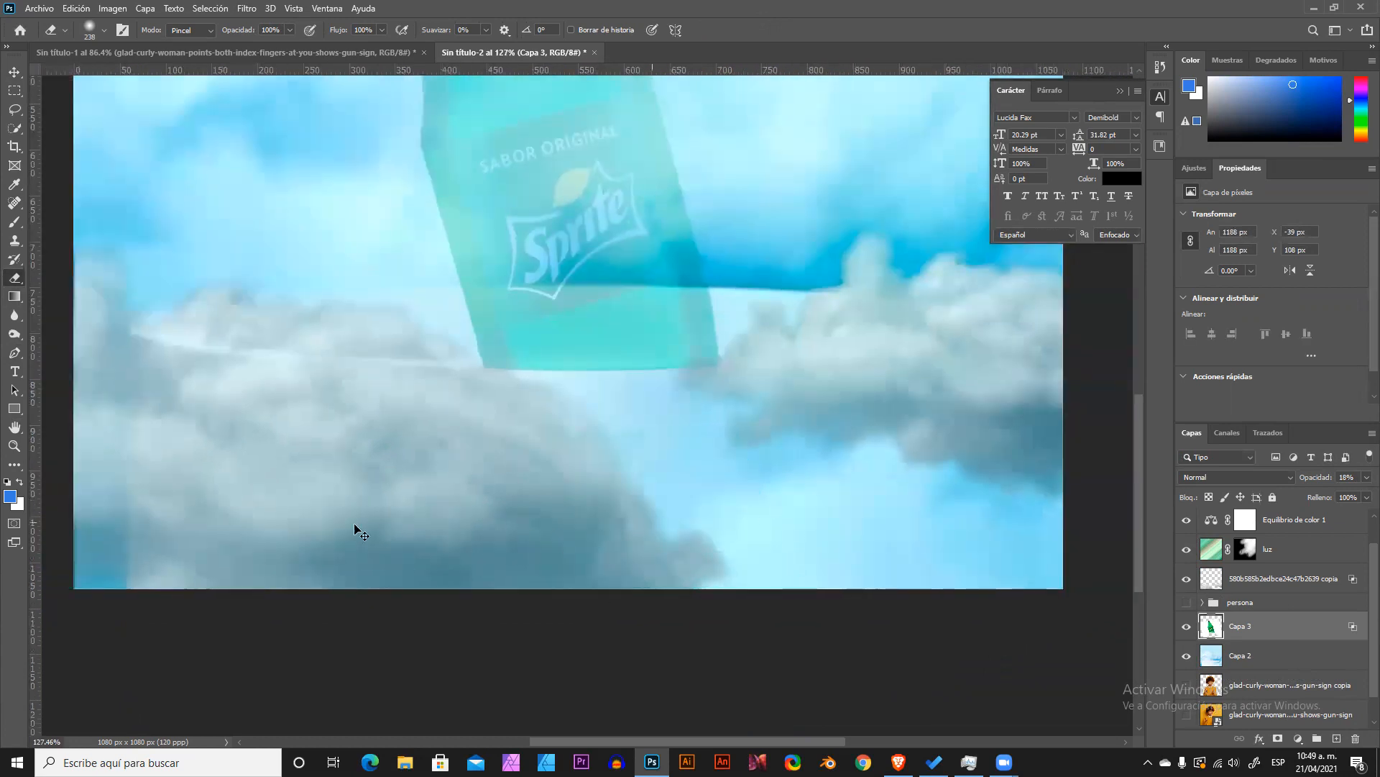
Soften the bottle's cut lower edge with the Blur tool, using a brush size of 30.
scroll(486, 515, up, 1)
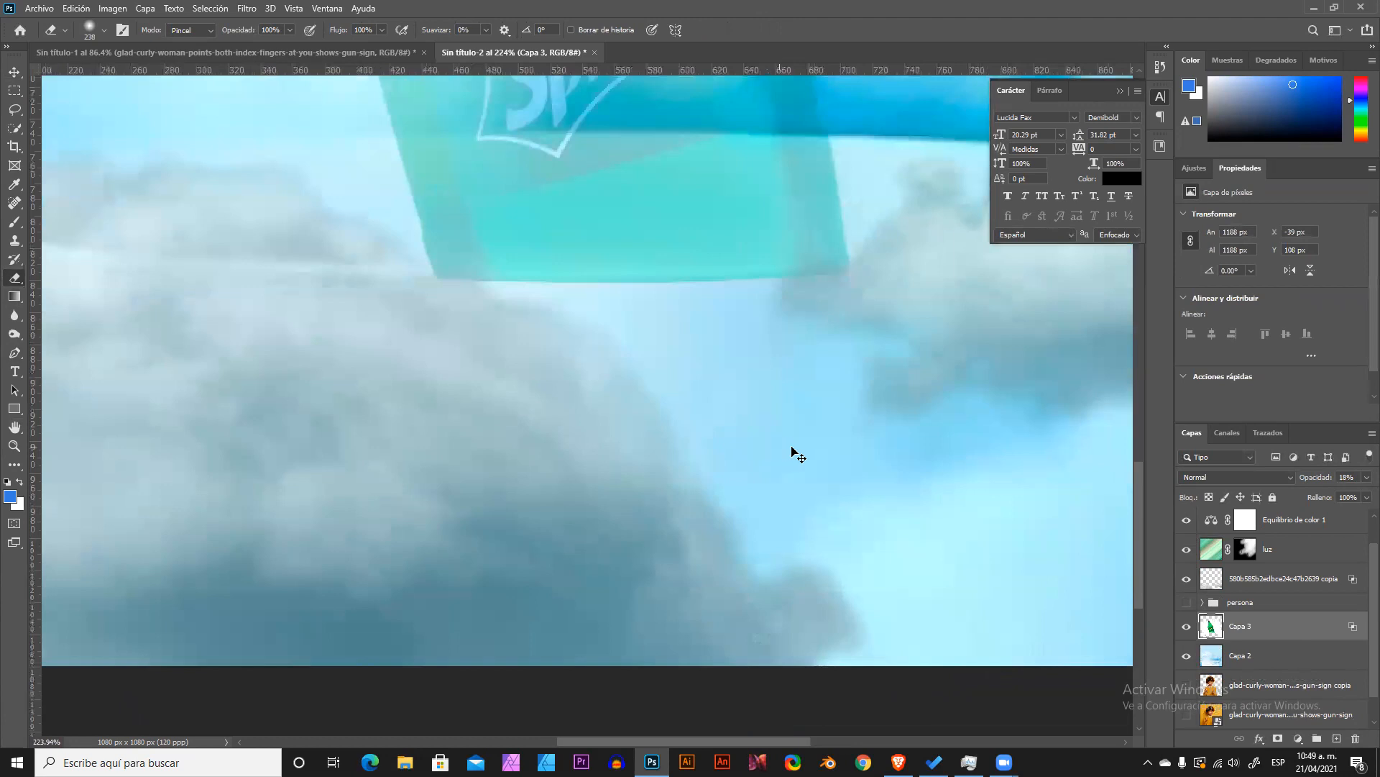
scroll(798, 439, up, 1)
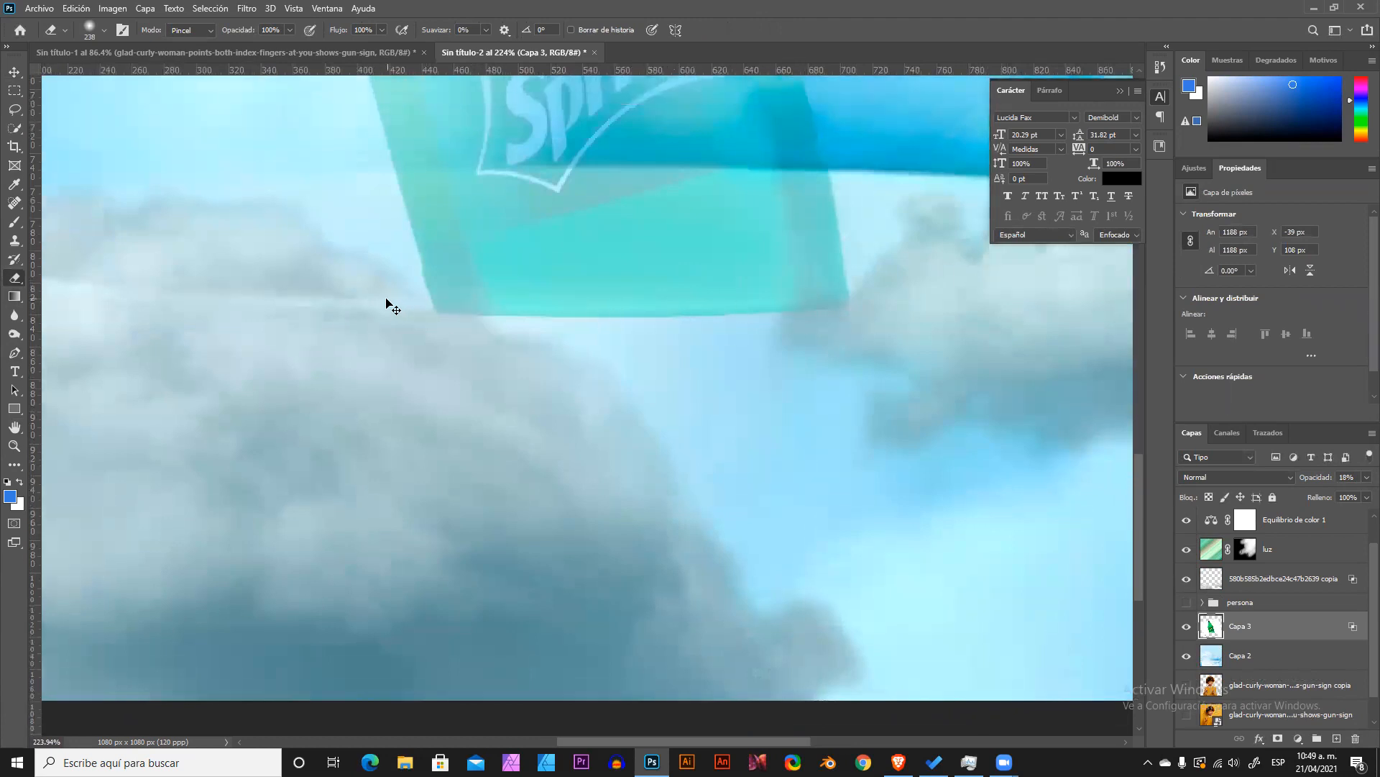
click(14, 315)
drag(539, 397, 335, 371)
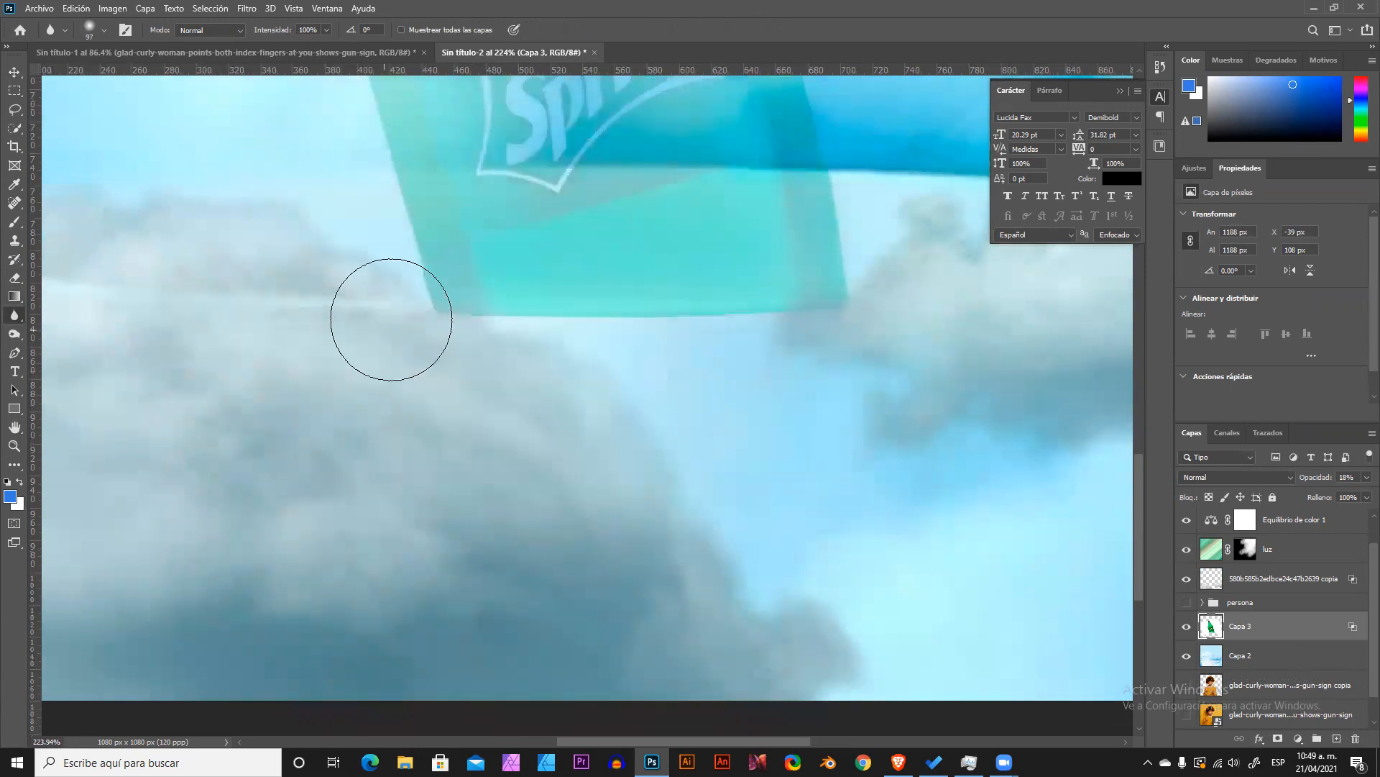
mouse_move(468, 362)
mouse_down()
mouse_move(417, 367)
mouse_move(427, 352)
mouse_up()
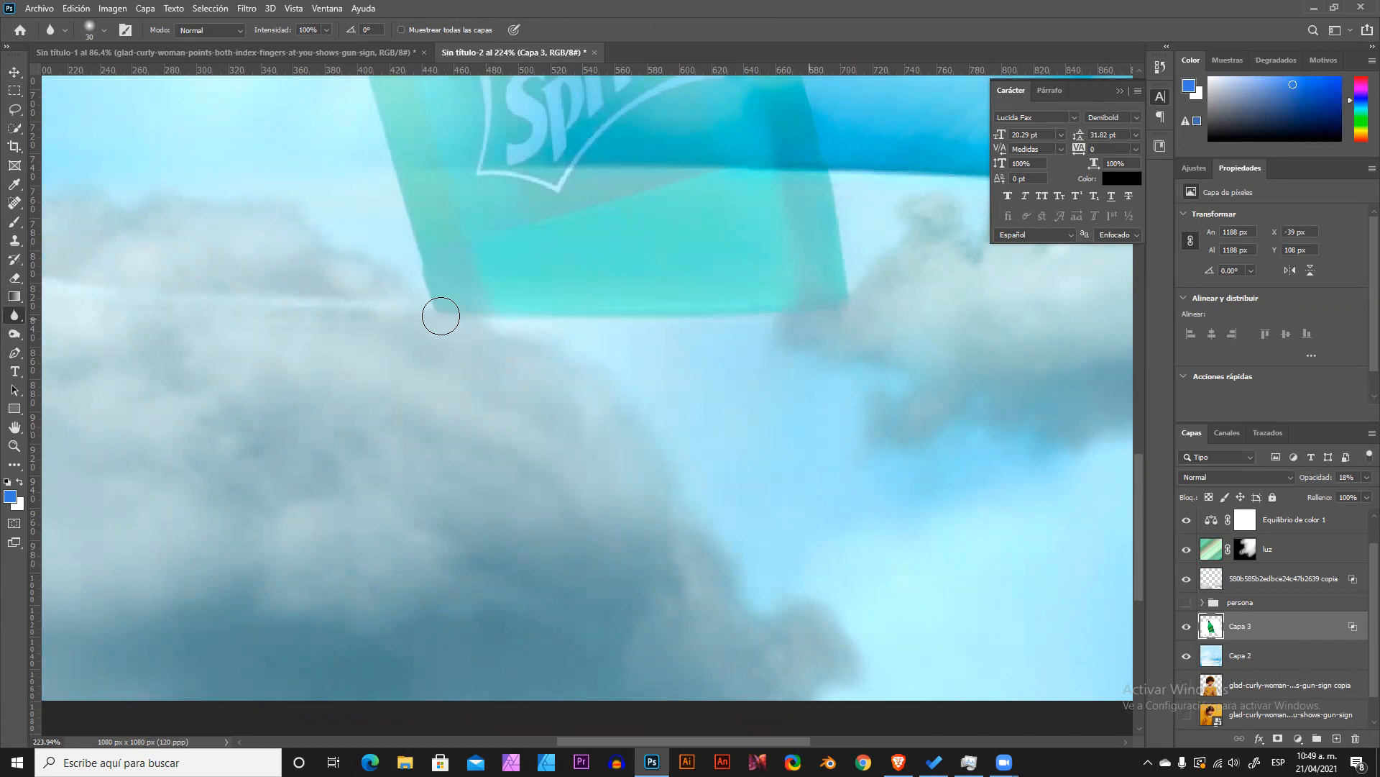
Restore the bottle layer's opacity to 100%.
scroll(737, 387, down, 3)
scroll(737, 387, down, 2)
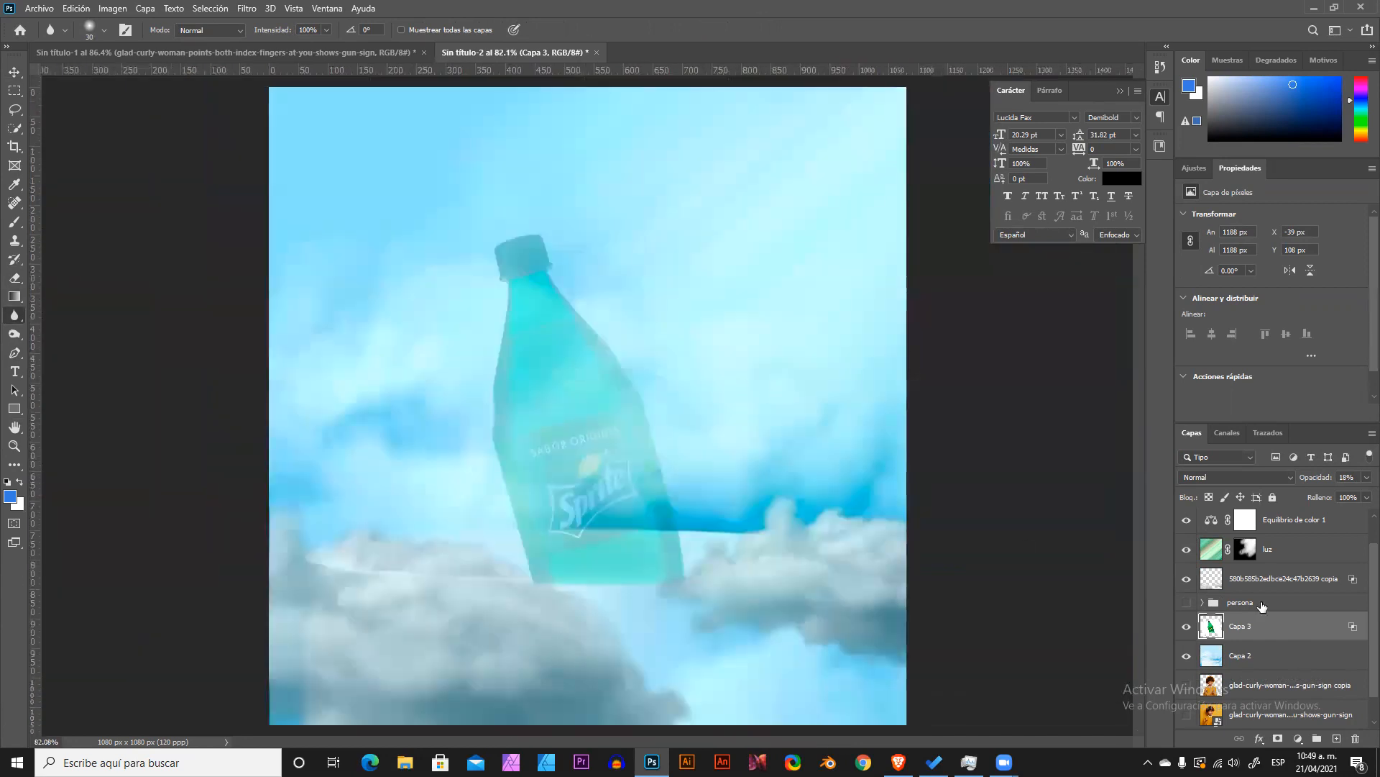
key(Return)
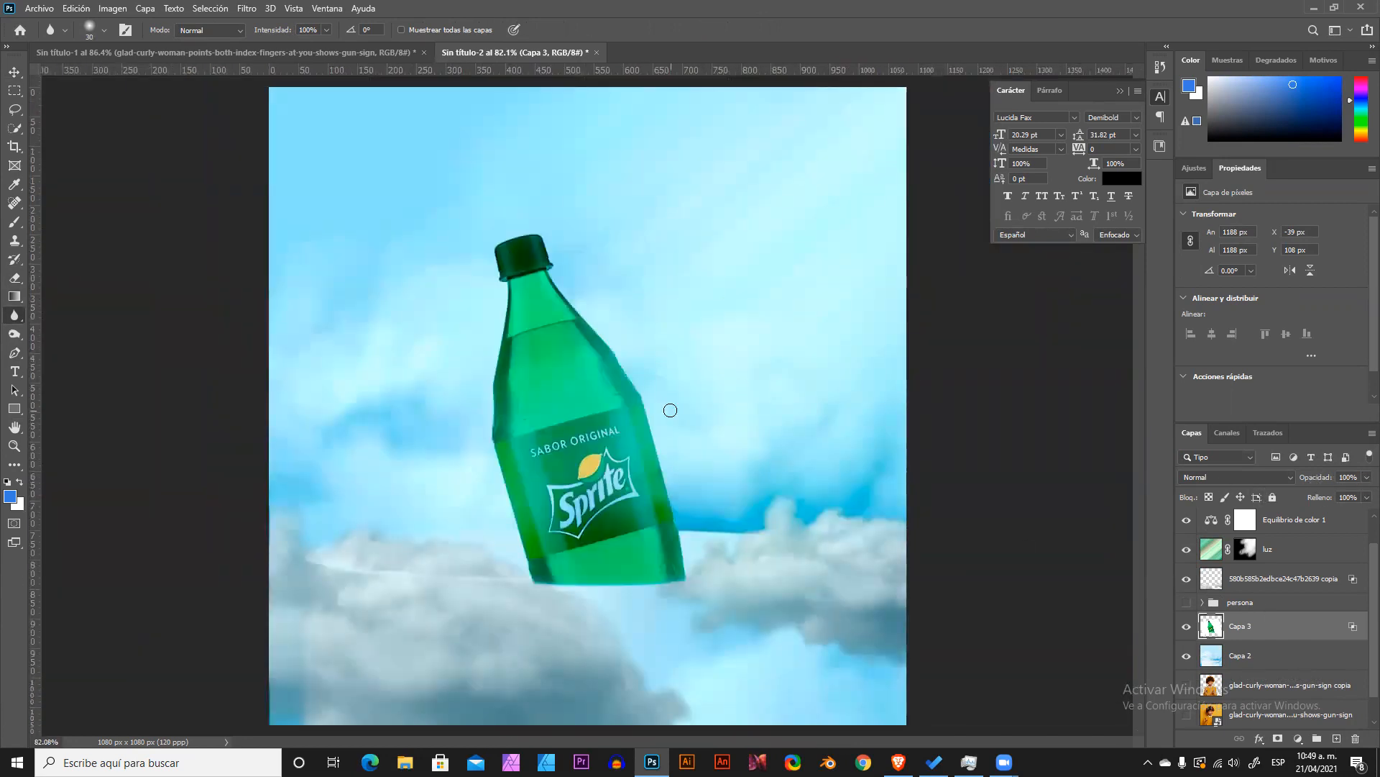
key(v)
scroll(690, 416, down, 2)
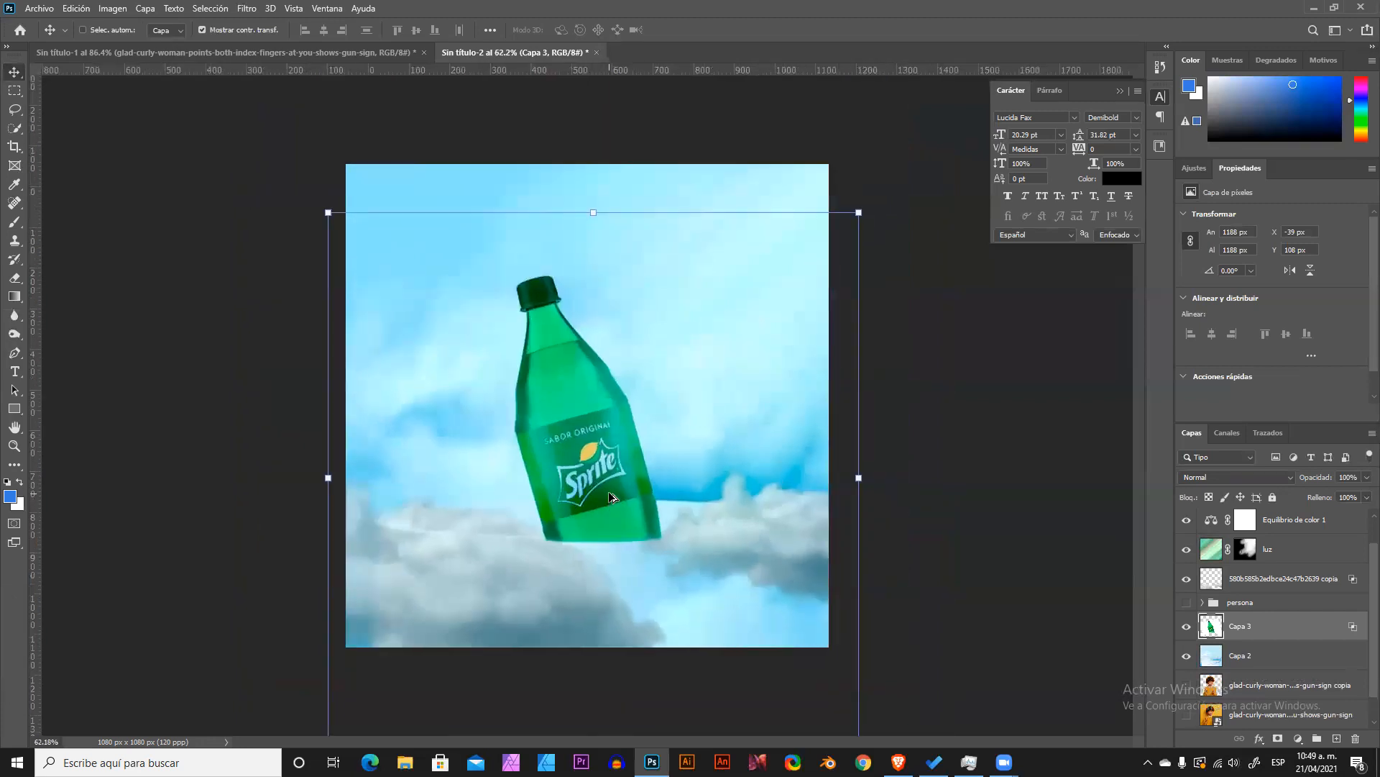
scroll(611, 497, up, 4)
scroll(612, 496, up, 2)
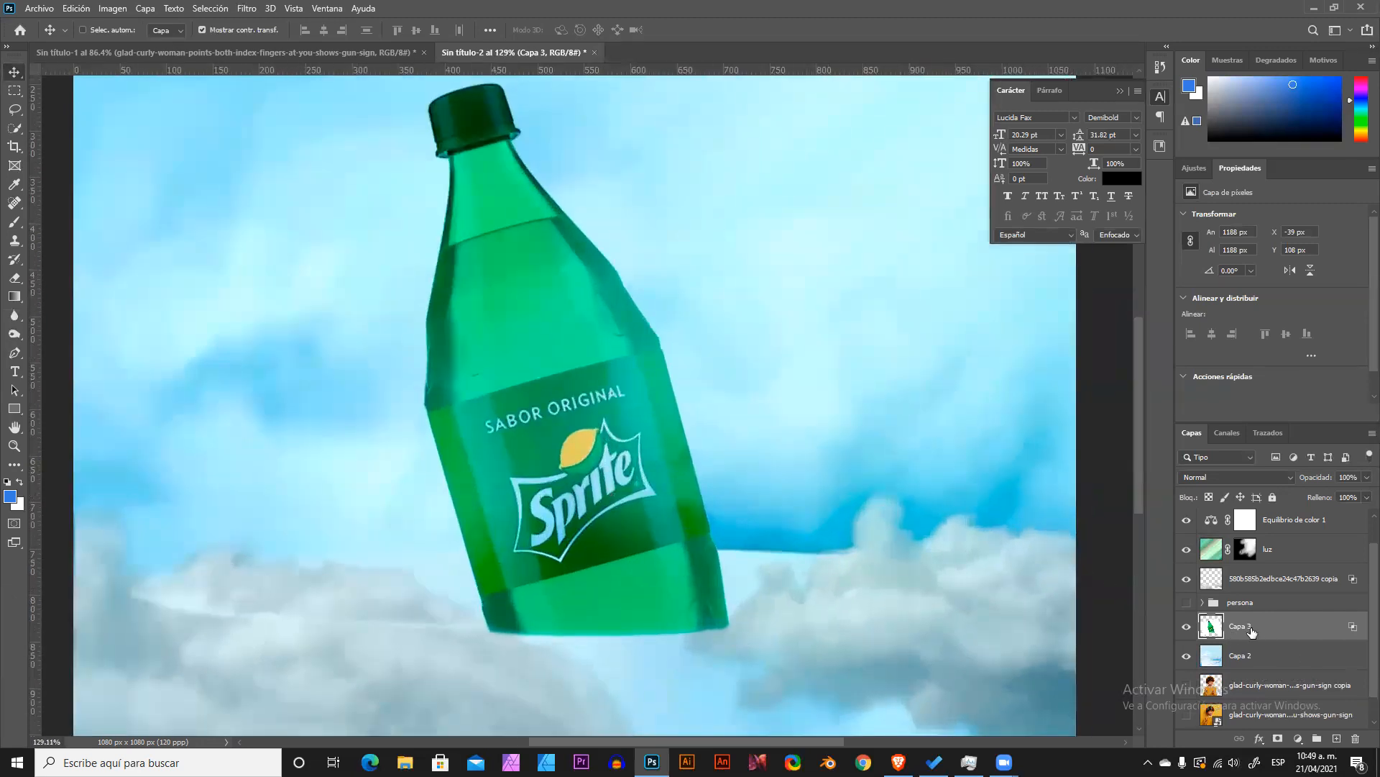
right_click(1251, 632)
click(1195, 41)
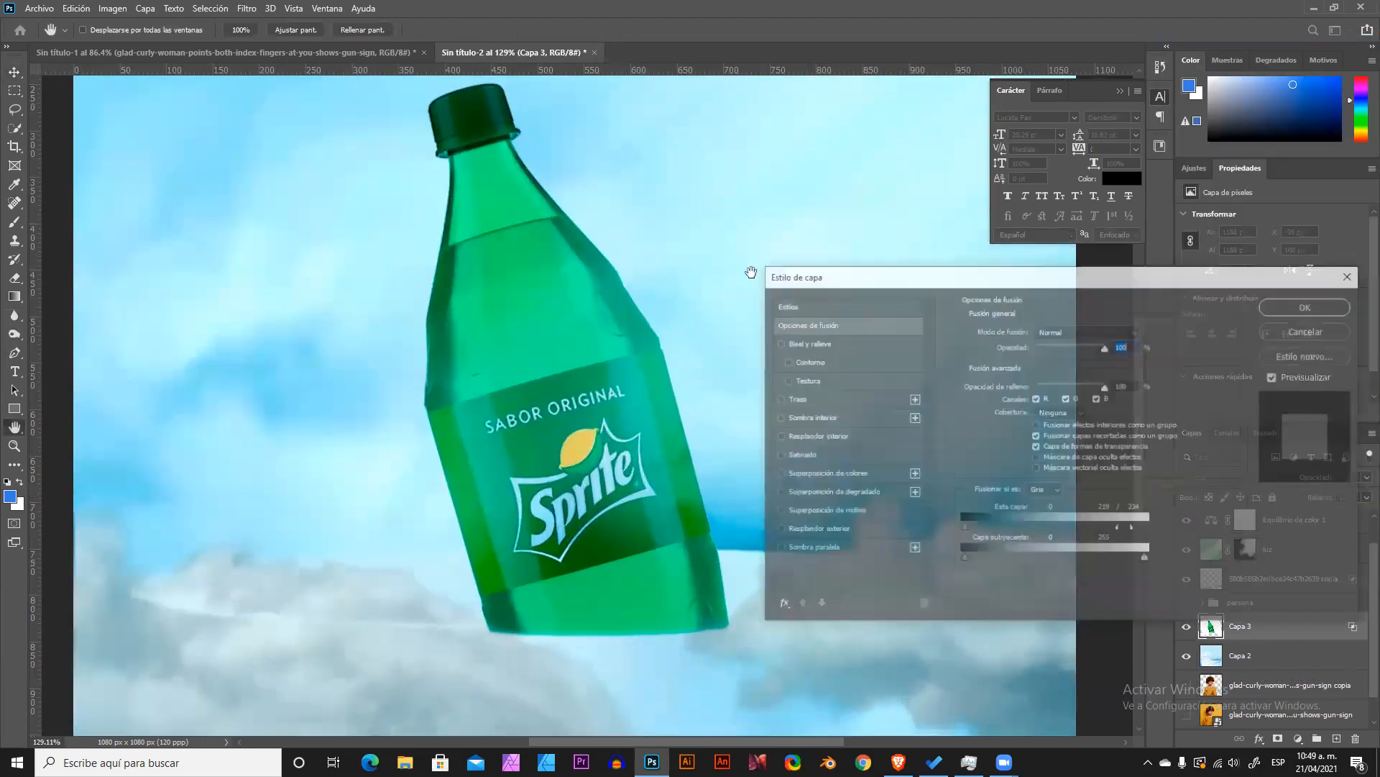
click(823, 425)
scroll(575, 302, down, 3)
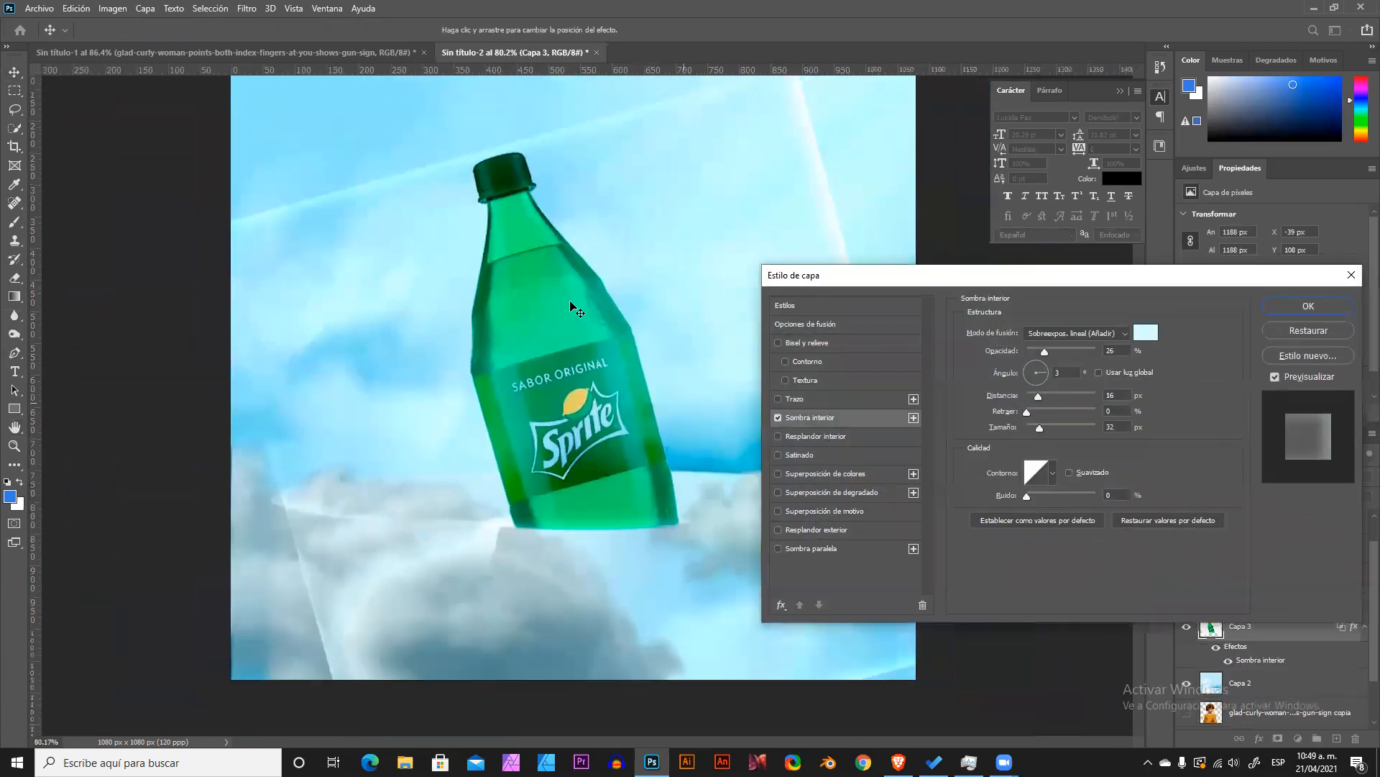
click(1285, 335)
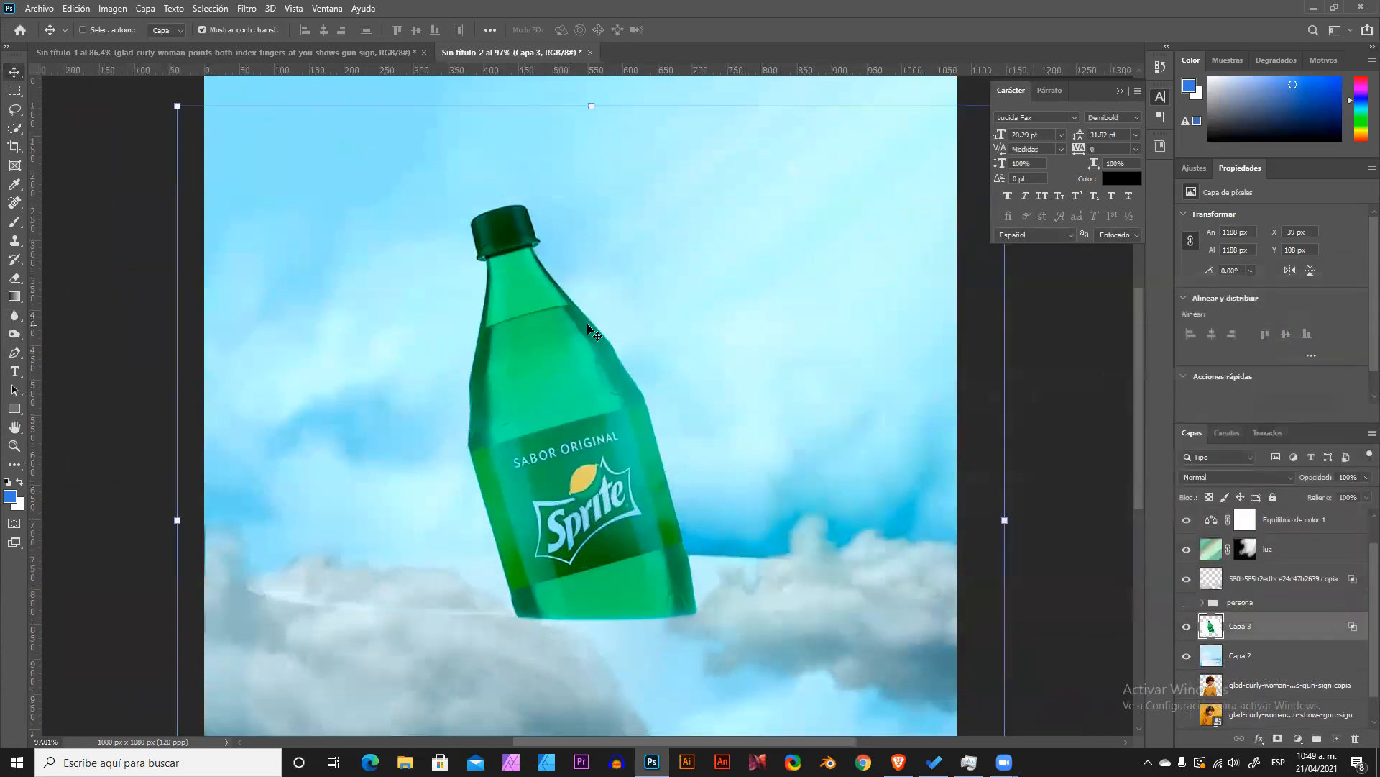
Convert the bottle layer Capa 3 into a smart object.
scroll(660, 355, down, 3)
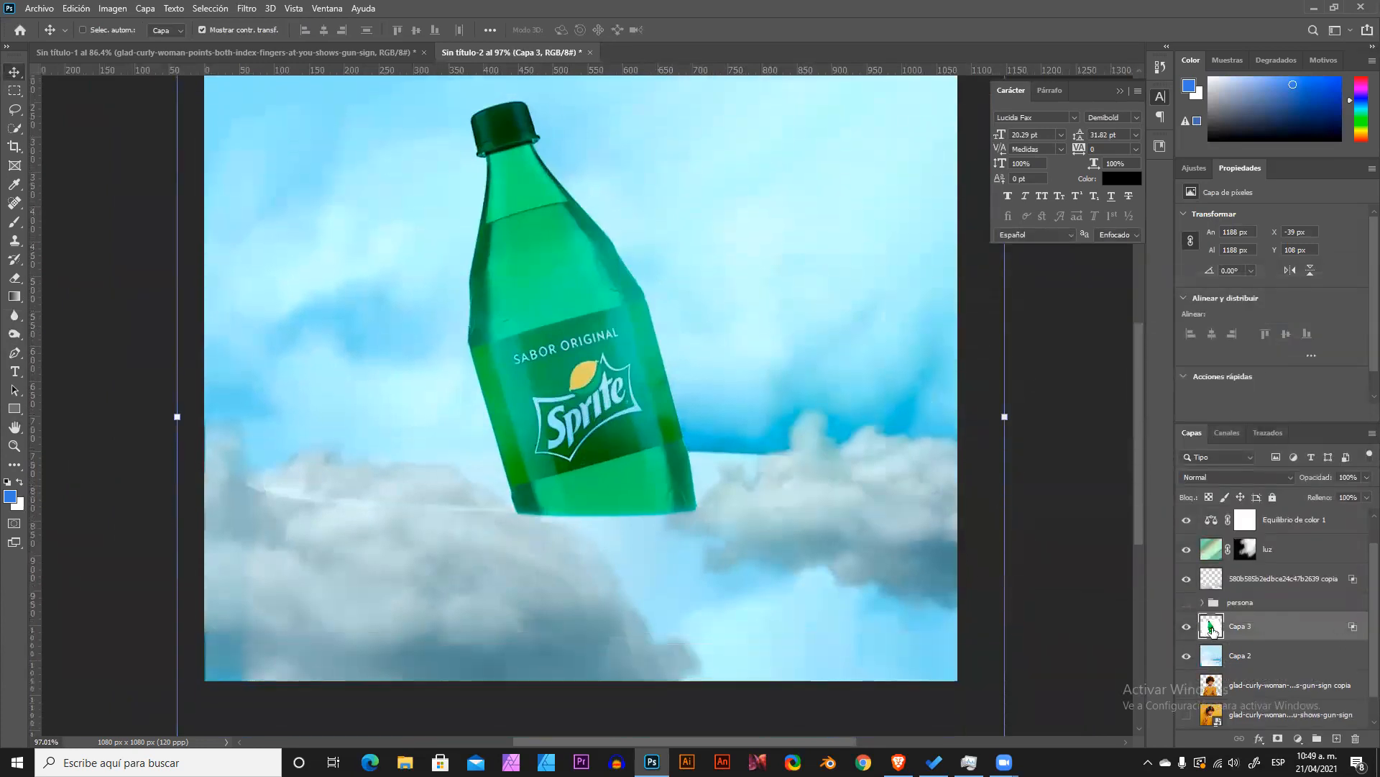
right_click(1259, 629)
key(Escape)
right_click(1255, 628)
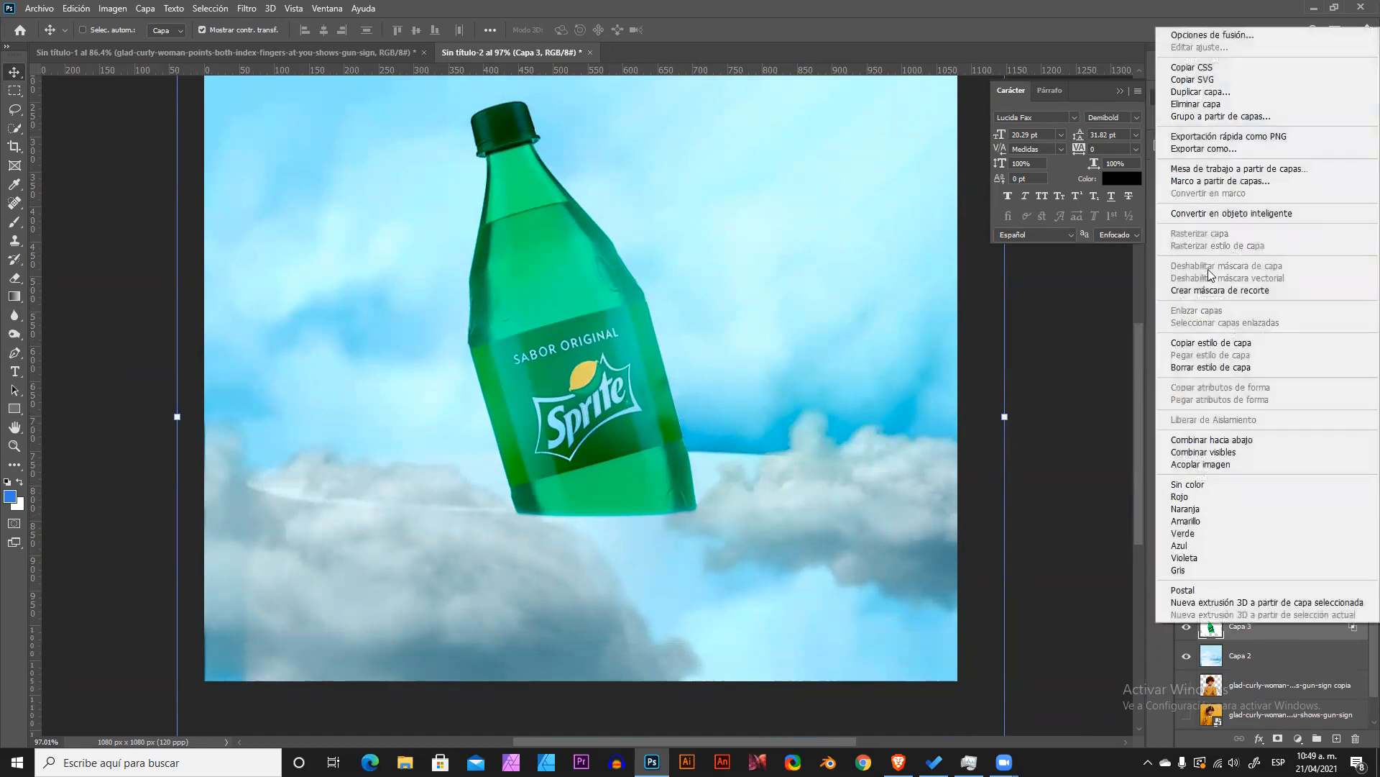
click(1220, 214)
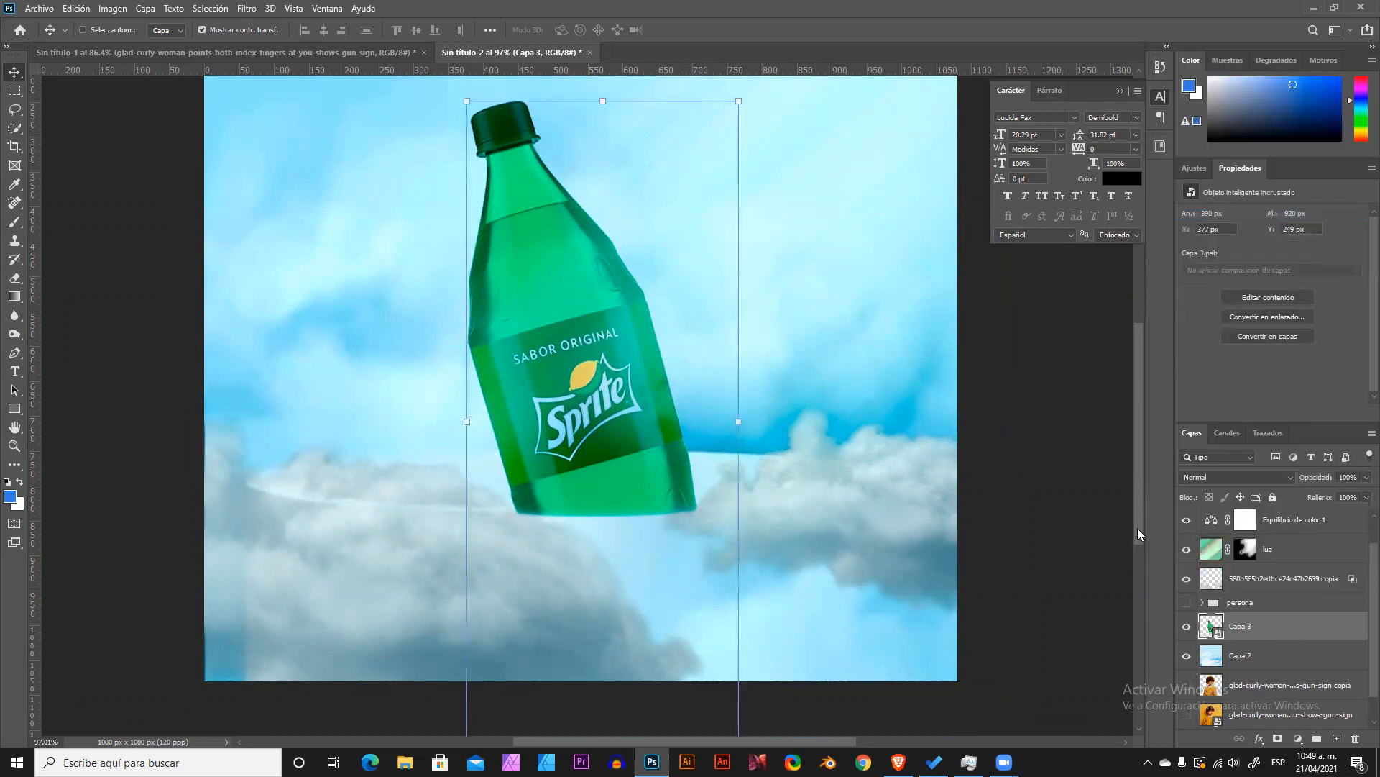
Add an inner shadow layer style to the bottle layer Capa 3.
scroll(496, 190, up, 2)
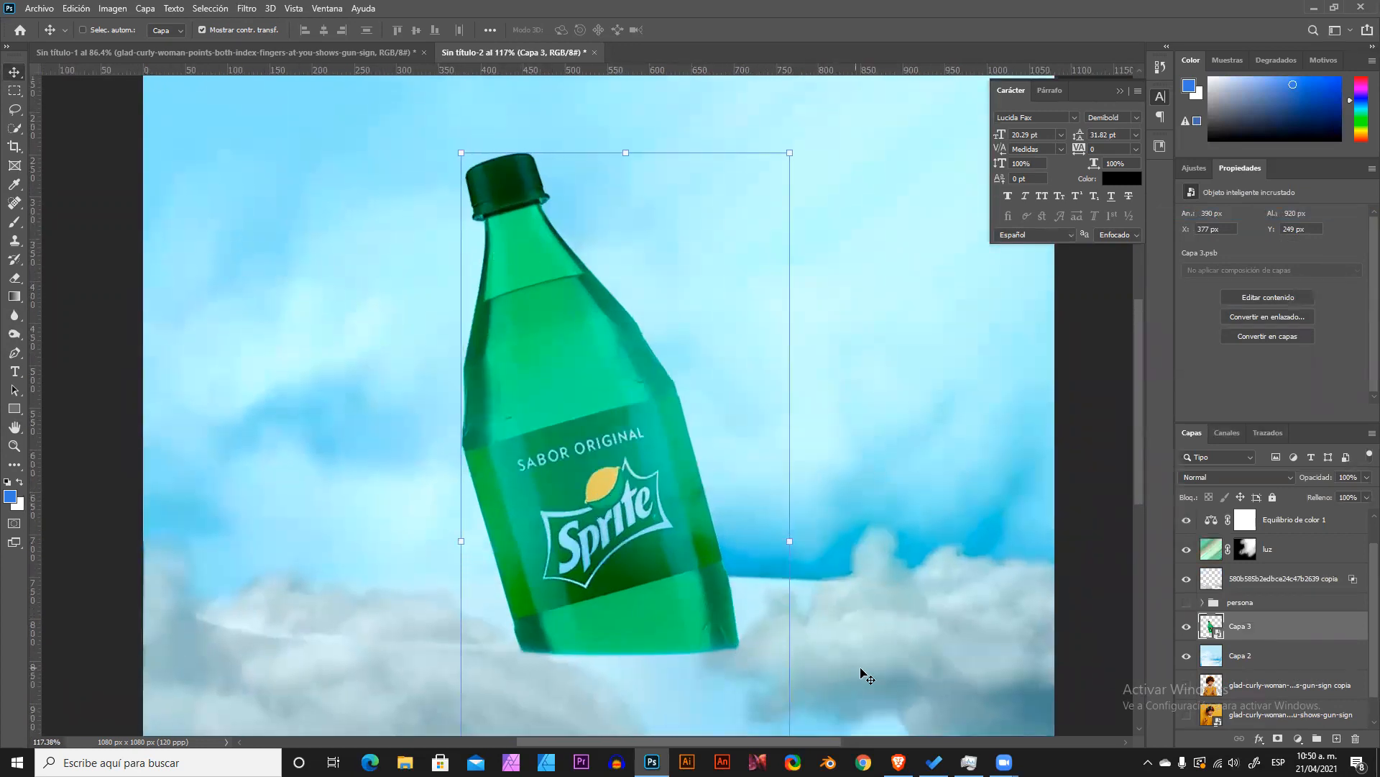
right_click(1214, 635)
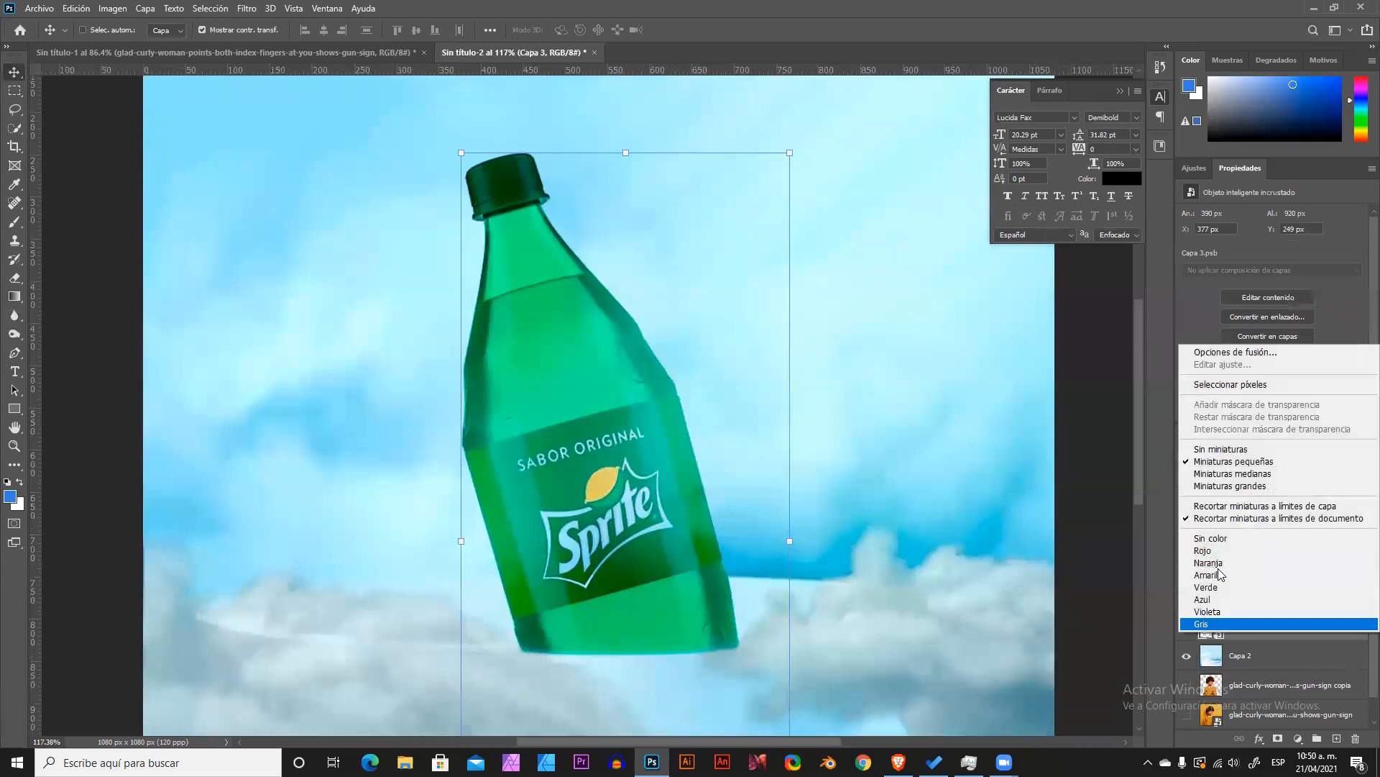
click(1249, 643)
right_click(1249, 632)
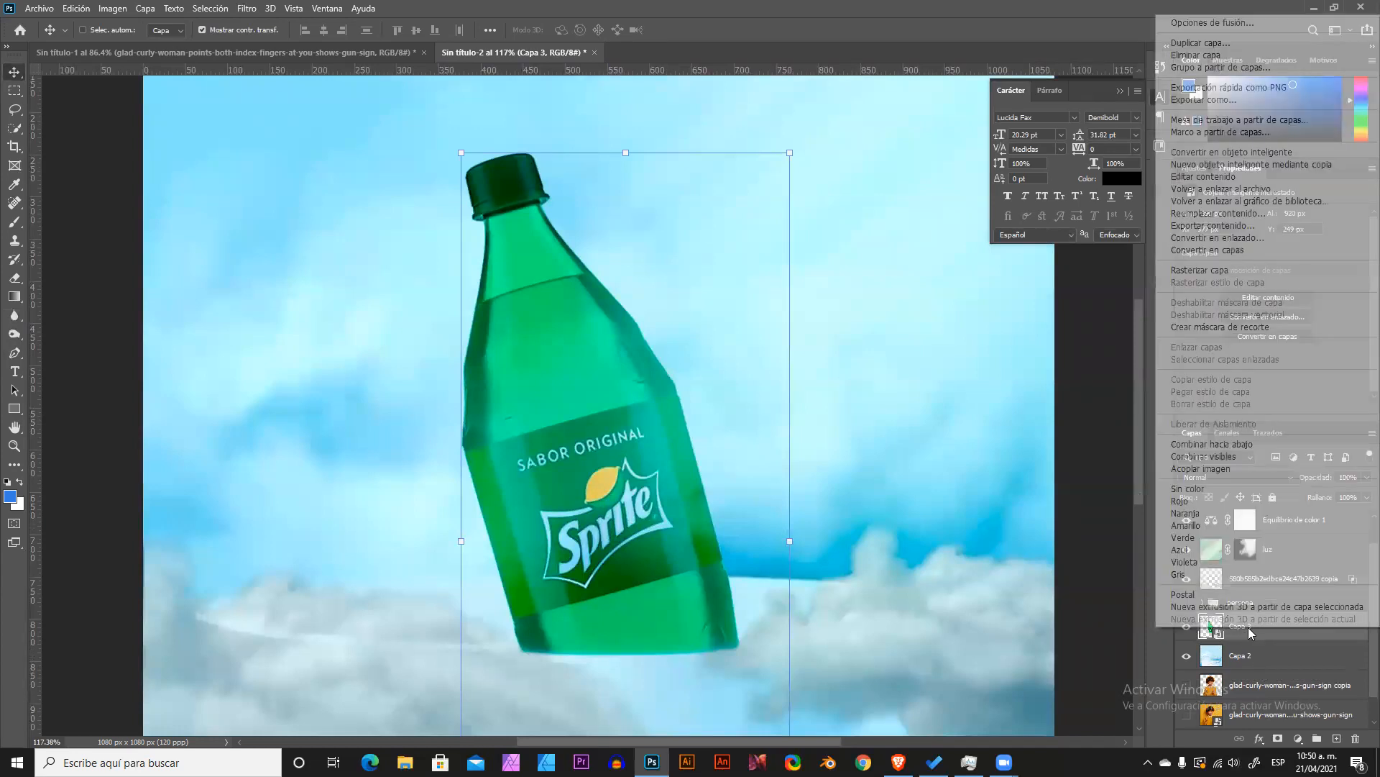
click(798, 249)
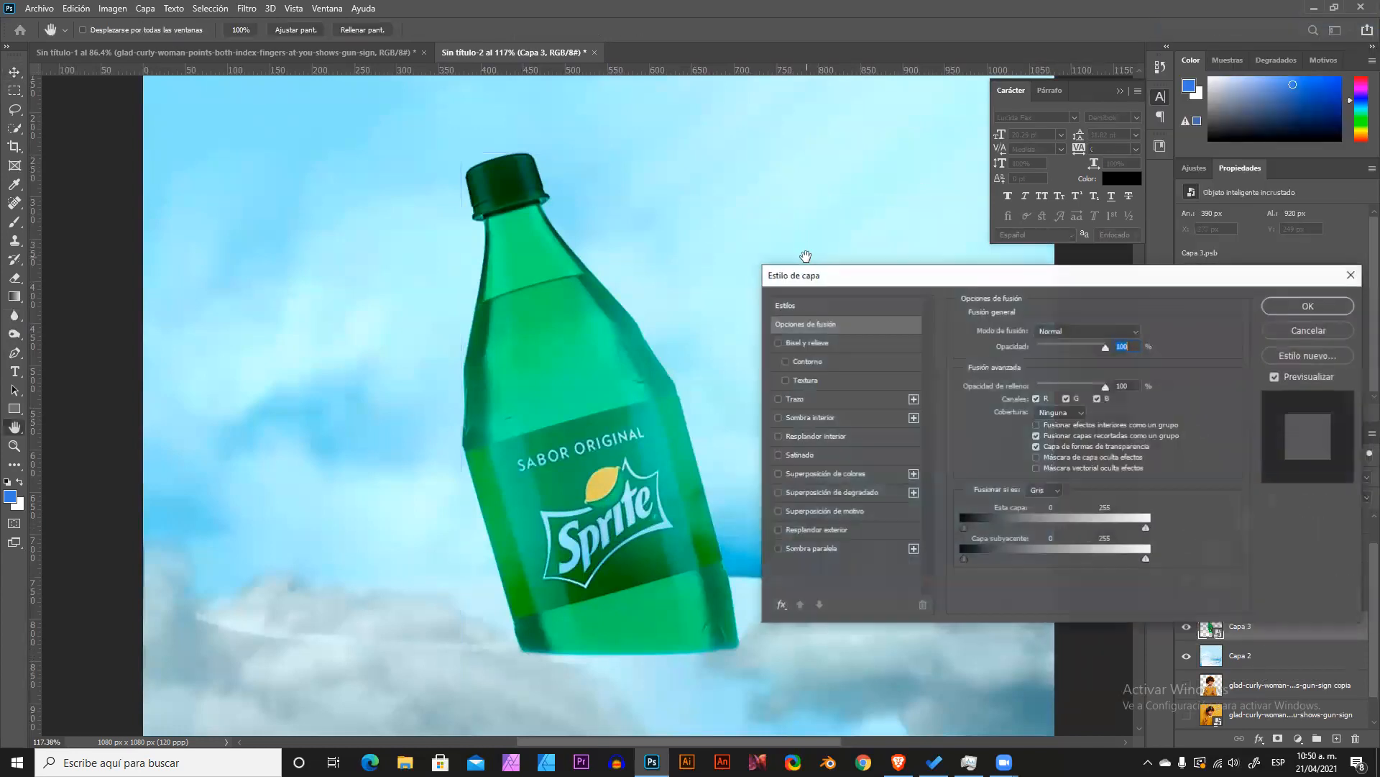
click(814, 417)
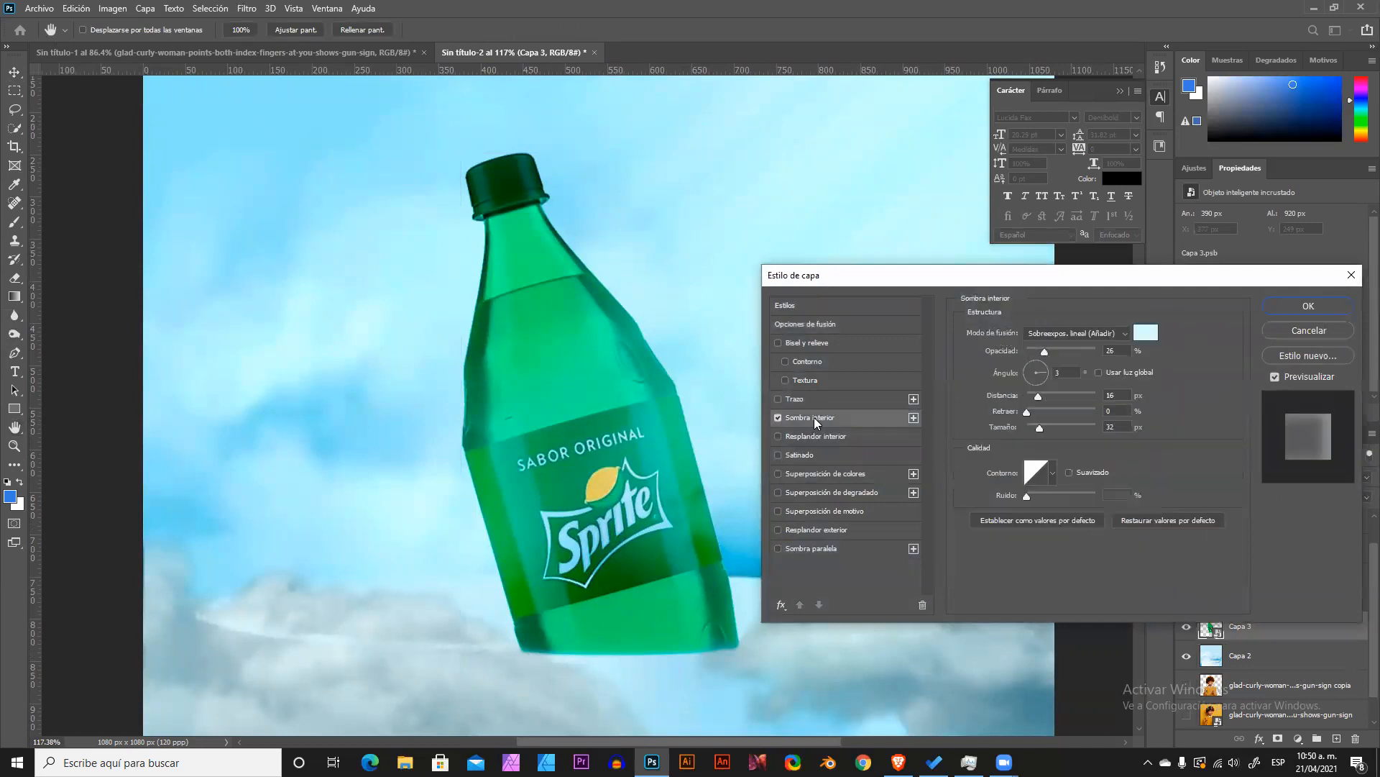
Set the bottle's inner shadow to 53% opacity, 32° angle, 9 px distance and 27 px size, and apply the style.
drag(609, 474, 644, 466)
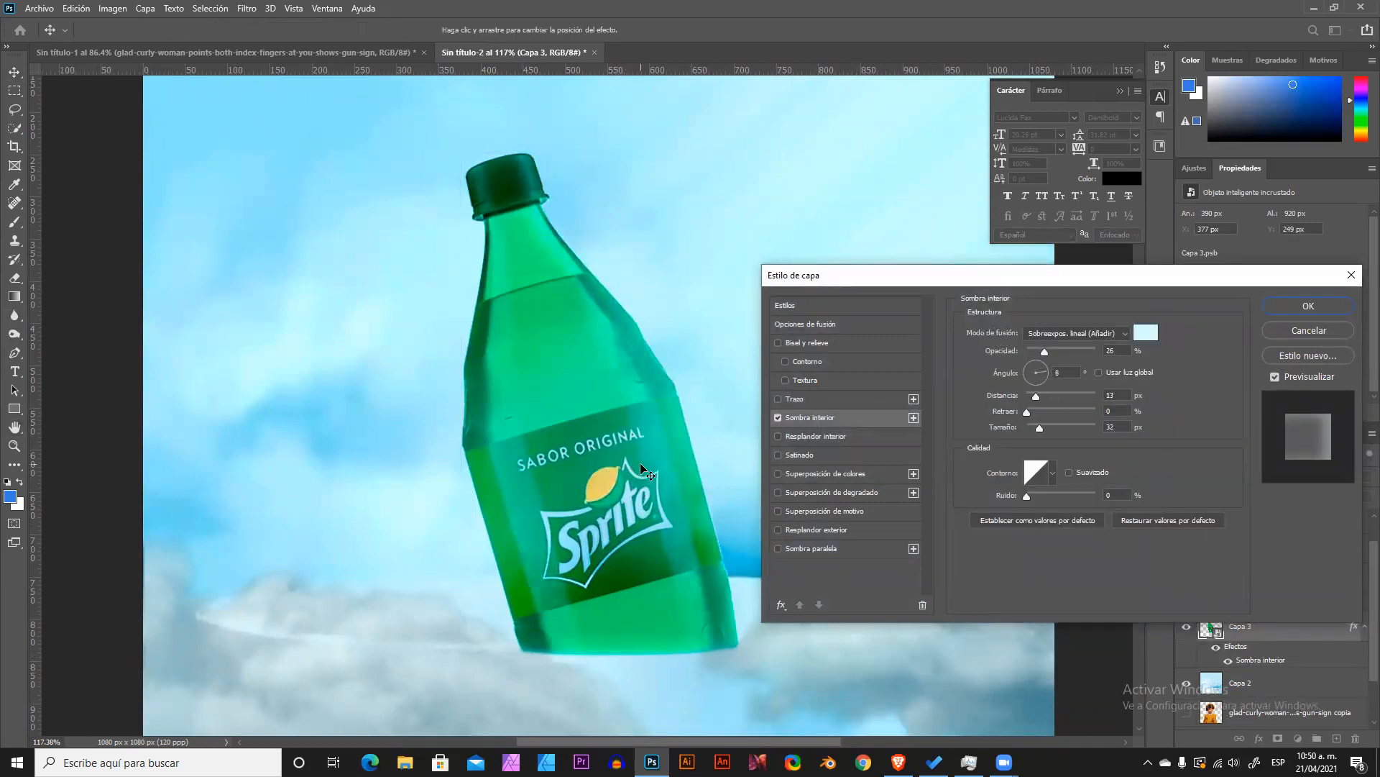
drag(1037, 425, 1028, 426)
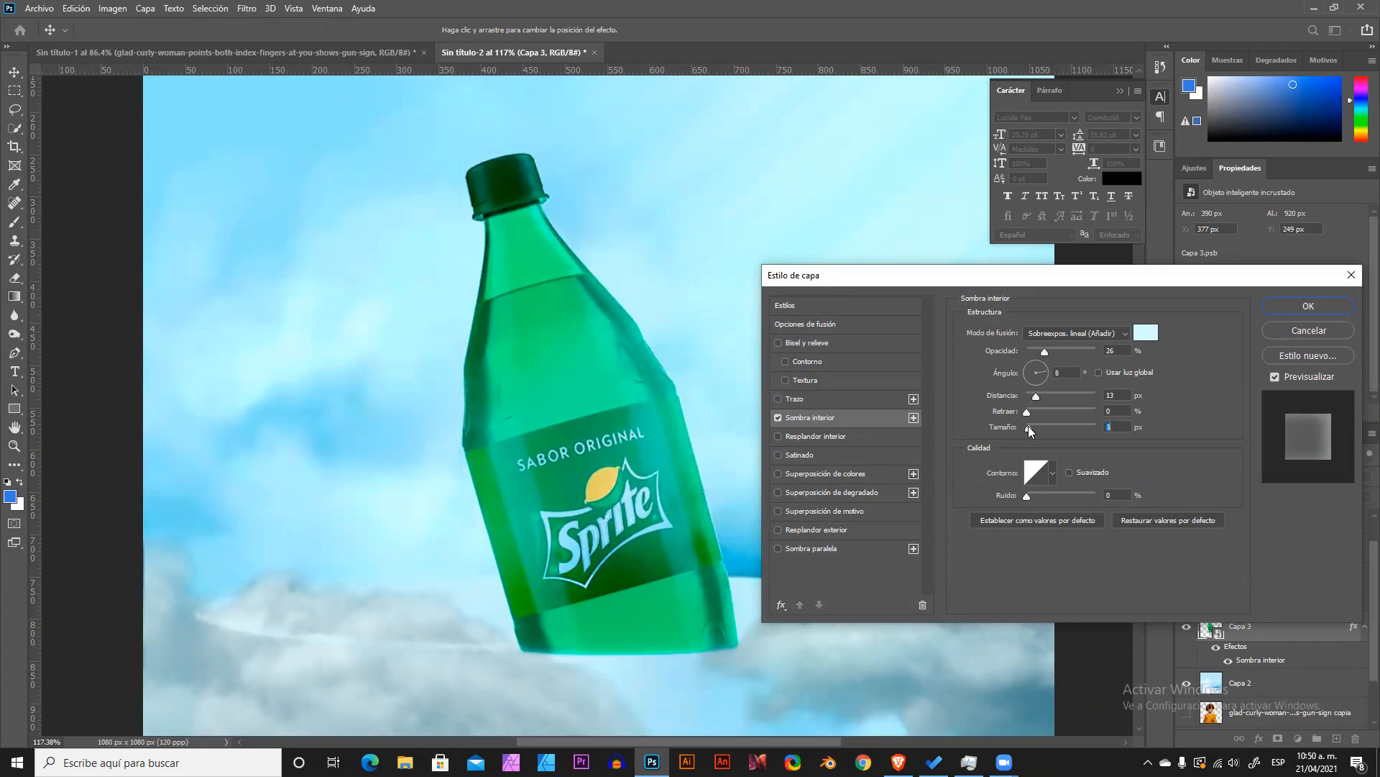
drag(1050, 348, 1063, 353)
mouse_move(633, 343)
mouse_down()
mouse_move(611, 352)
mouse_move(629, 343)
mouse_up()
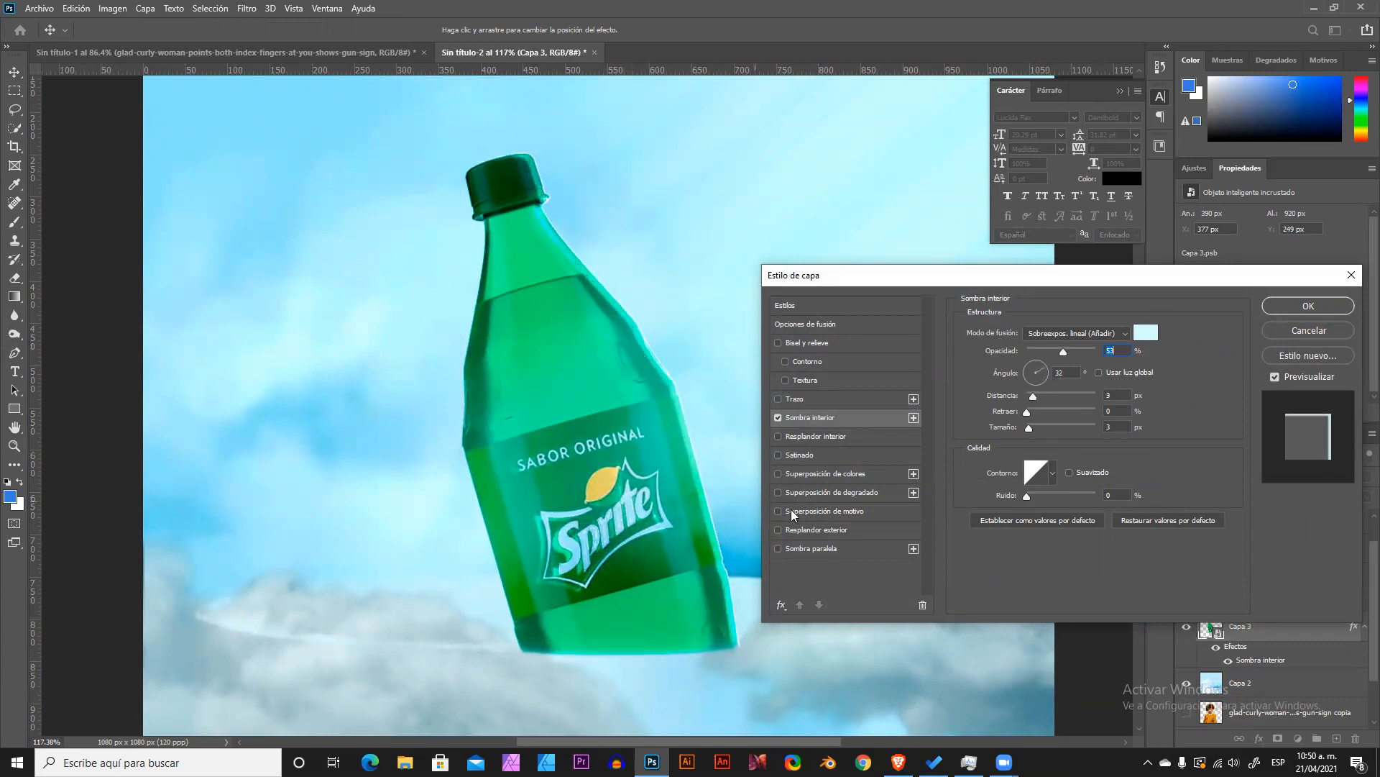
drag(1028, 427, 1038, 428)
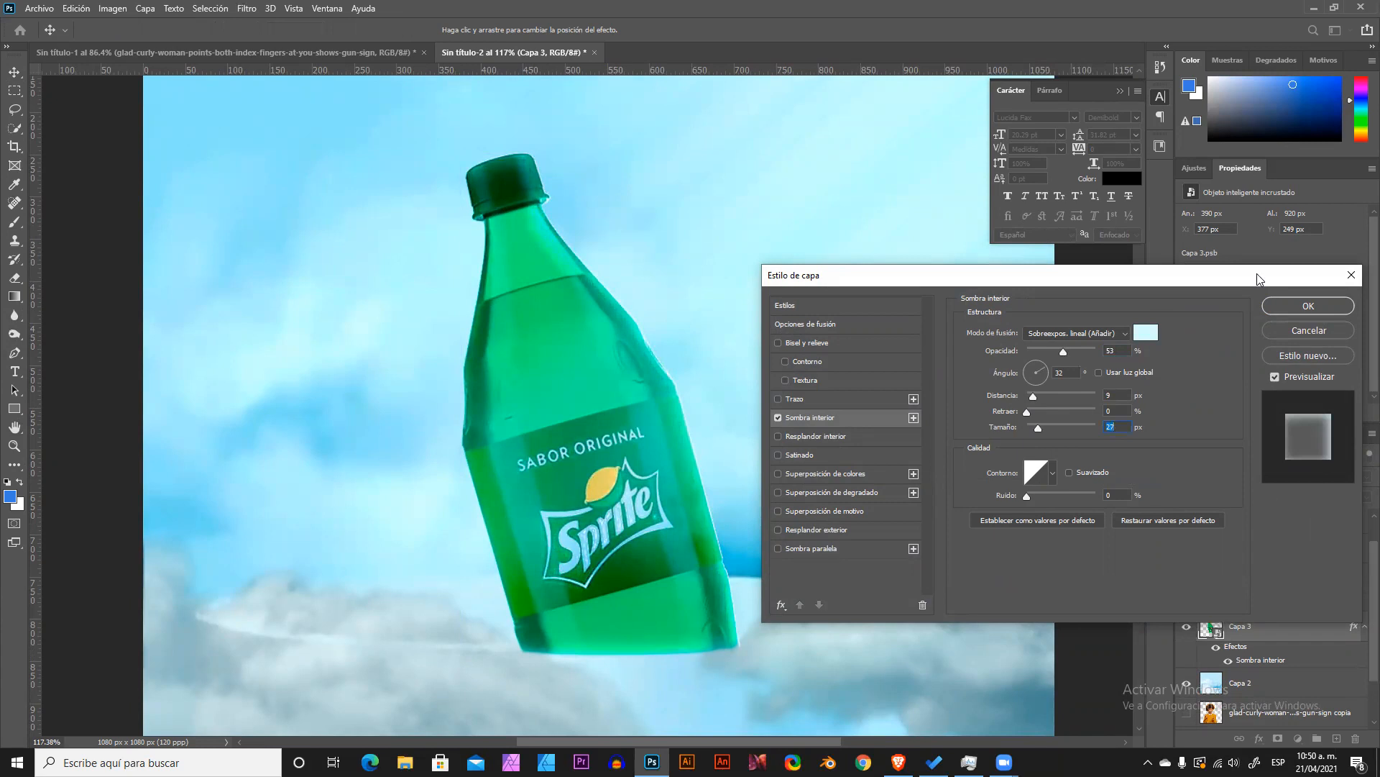
click(1287, 305)
Load the outline of the bottle layer Capa 3 as a selection.
scroll(646, 377, down, 3)
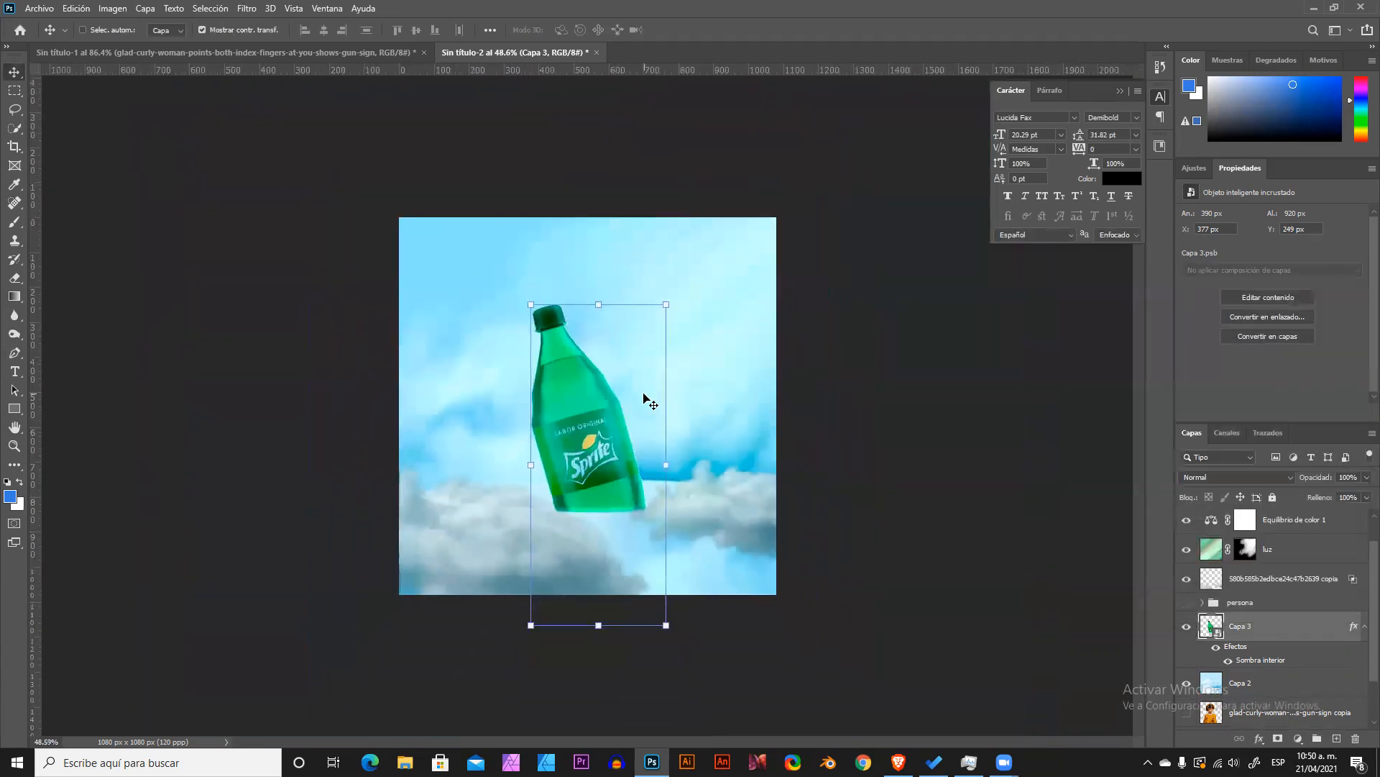
scroll(567, 280, up, 5)
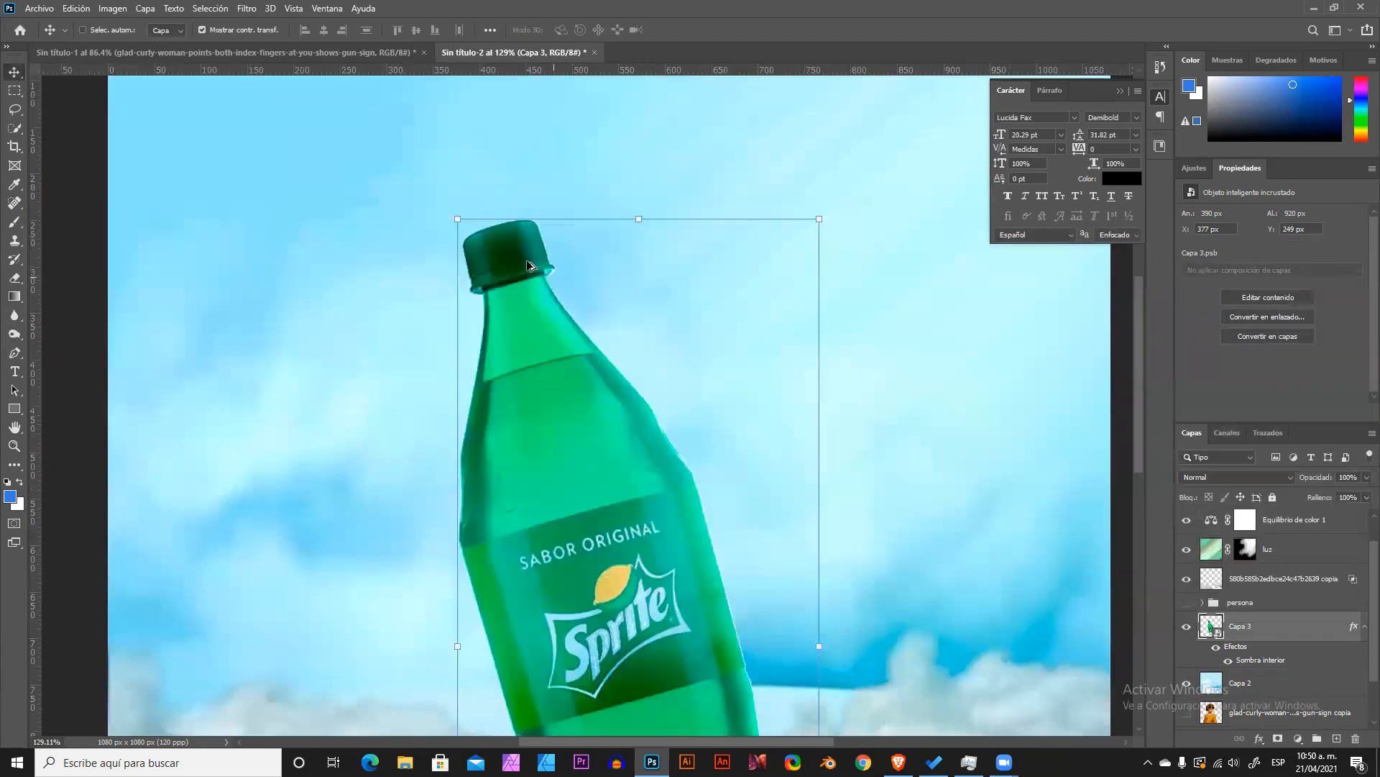
scroll(642, 309, up, 2)
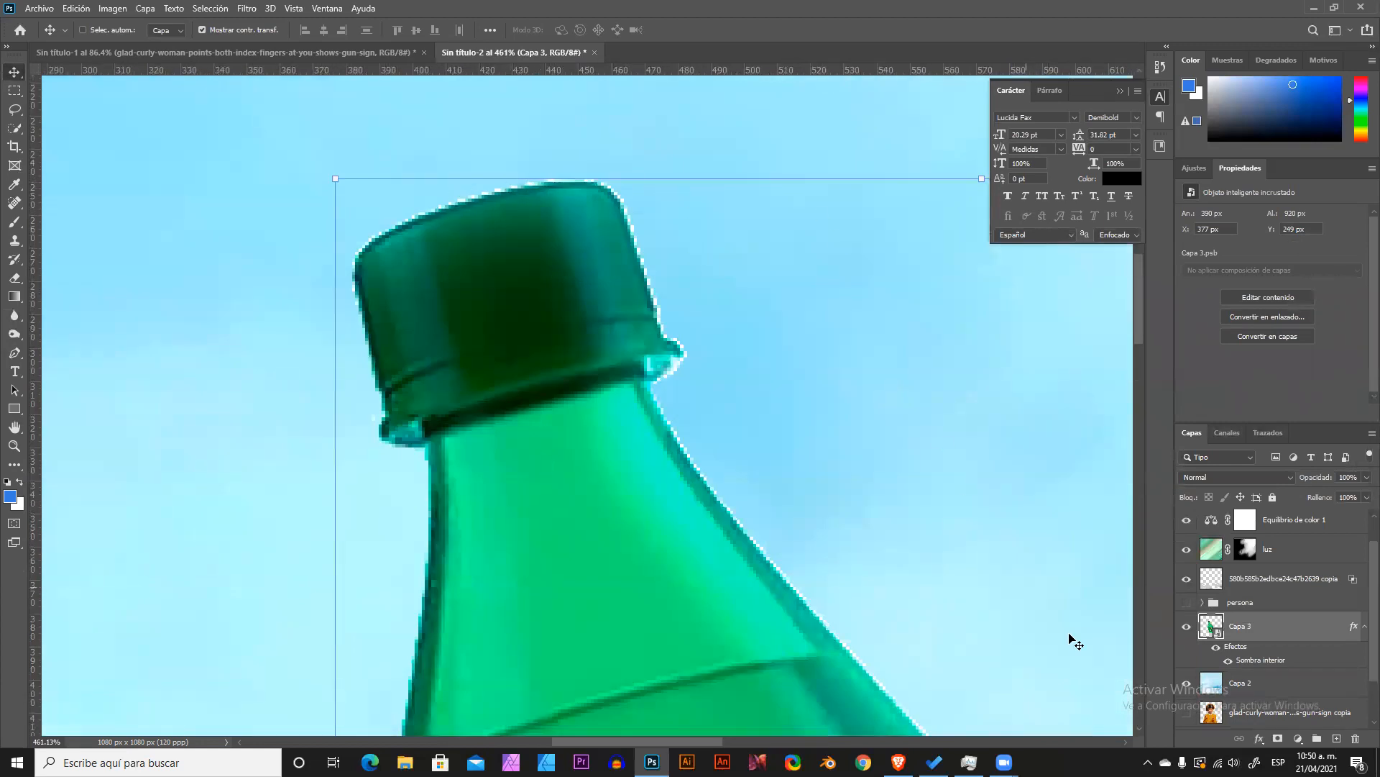
scroll(754, 369, down, 3)
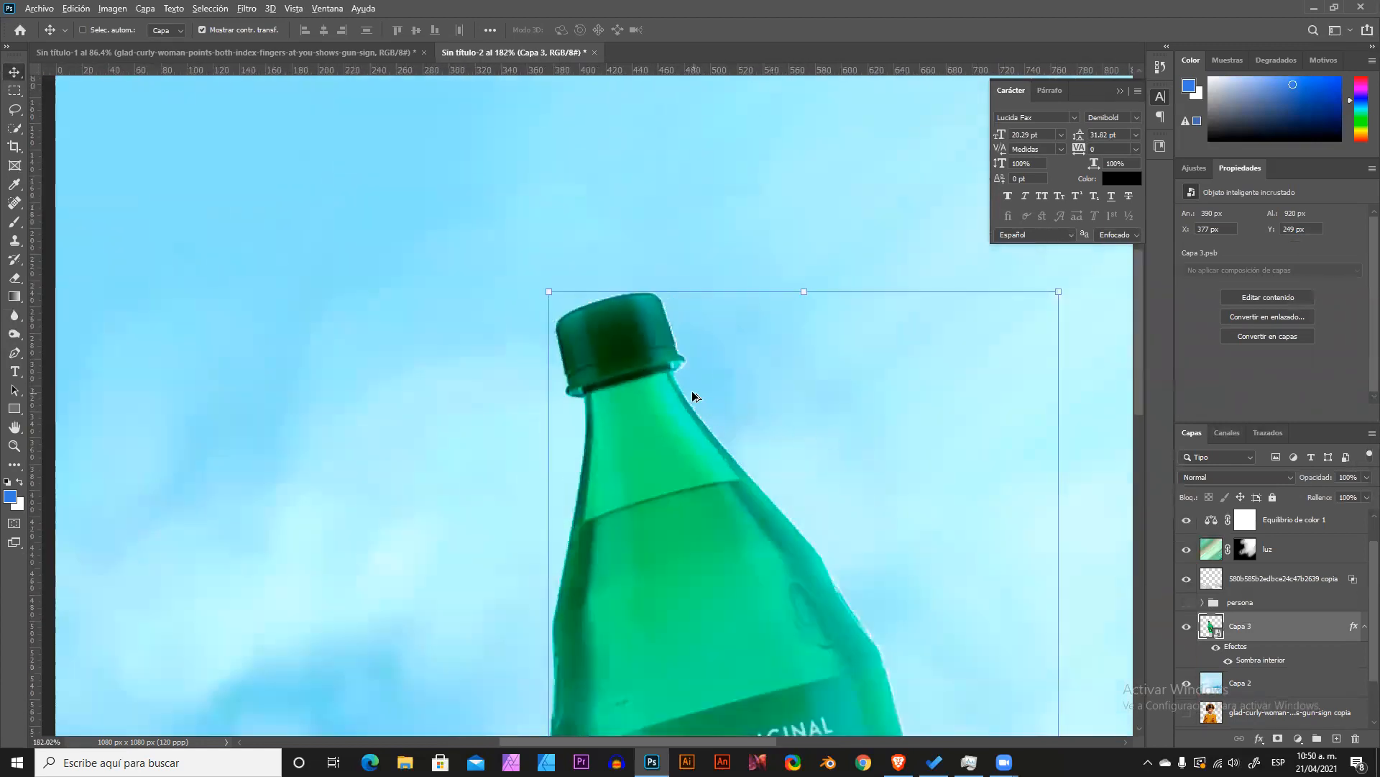
scroll(698, 394, up, 3)
ctrl+click(1211, 627)
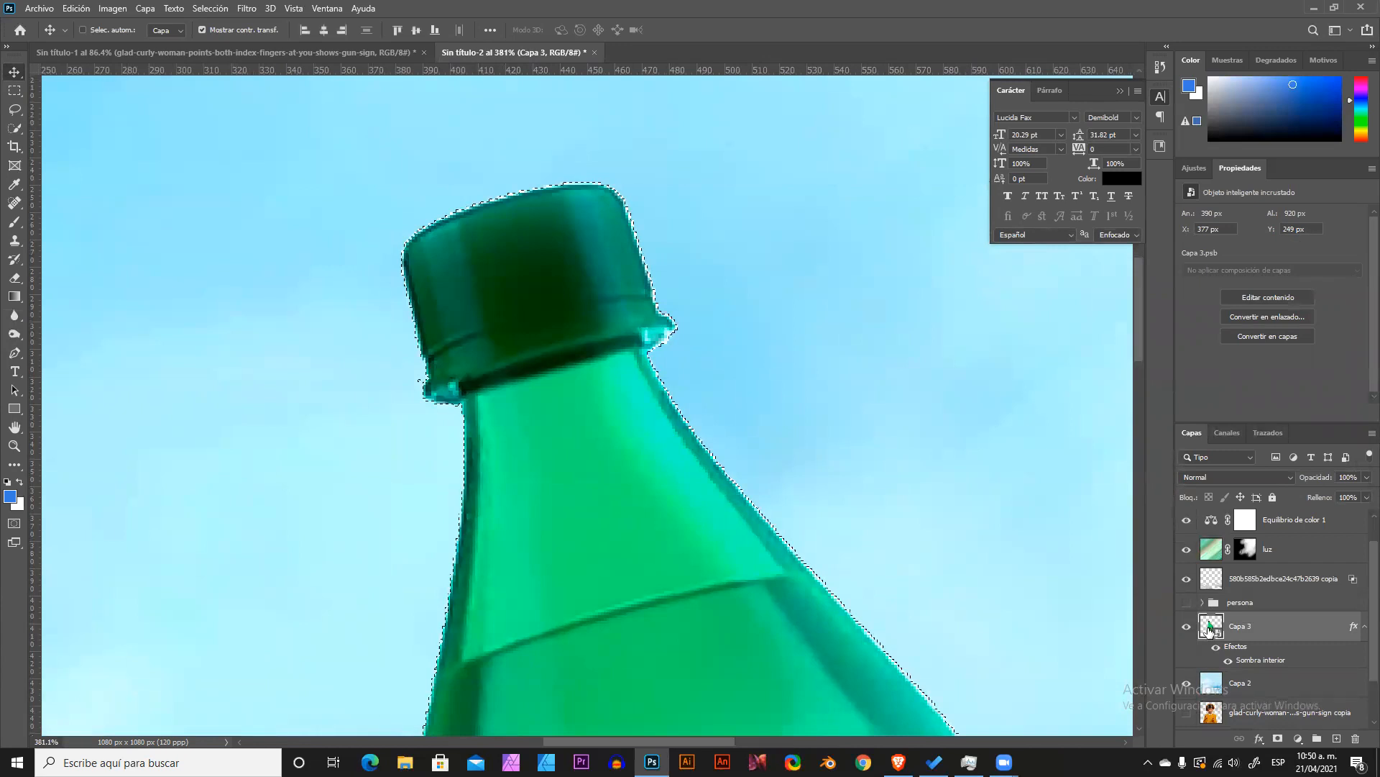
scroll(524, 401, down, 5)
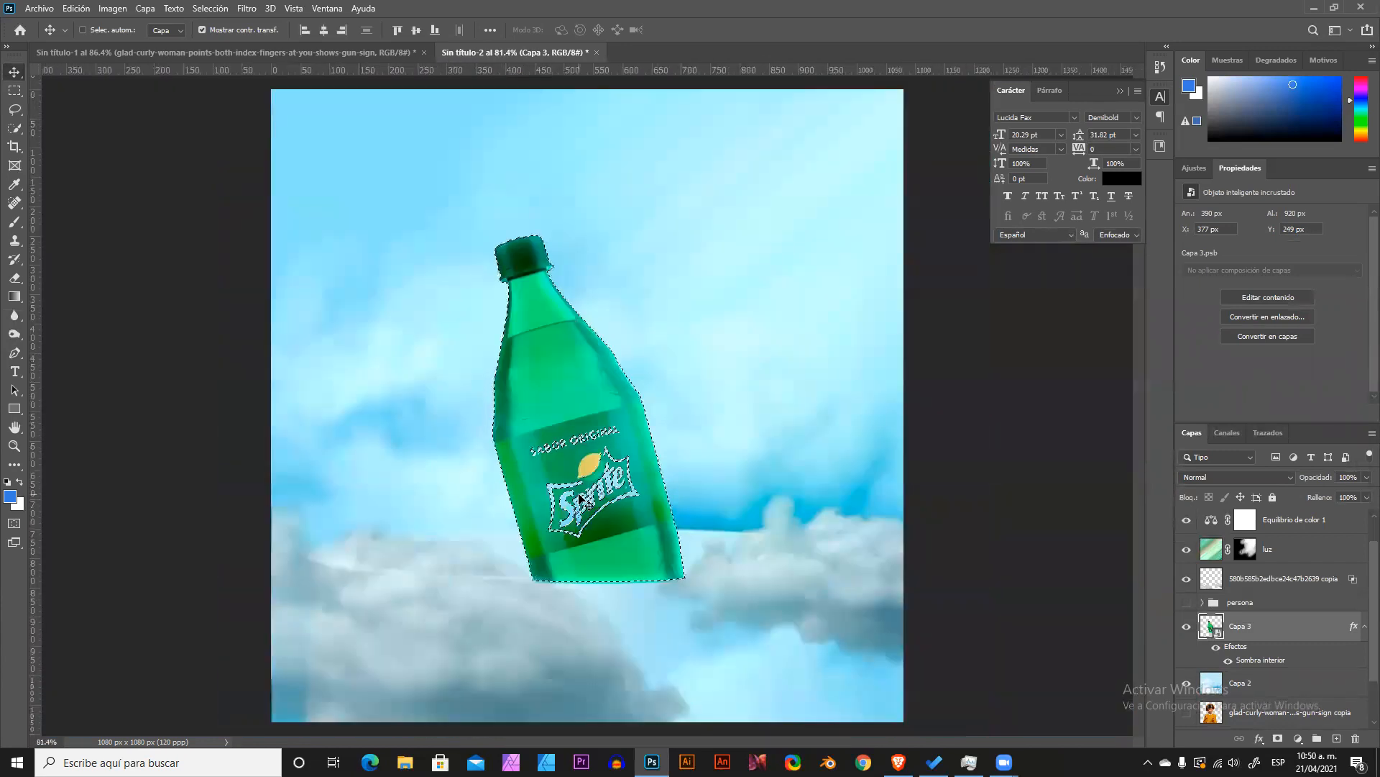
scroll(588, 489, up, 4)
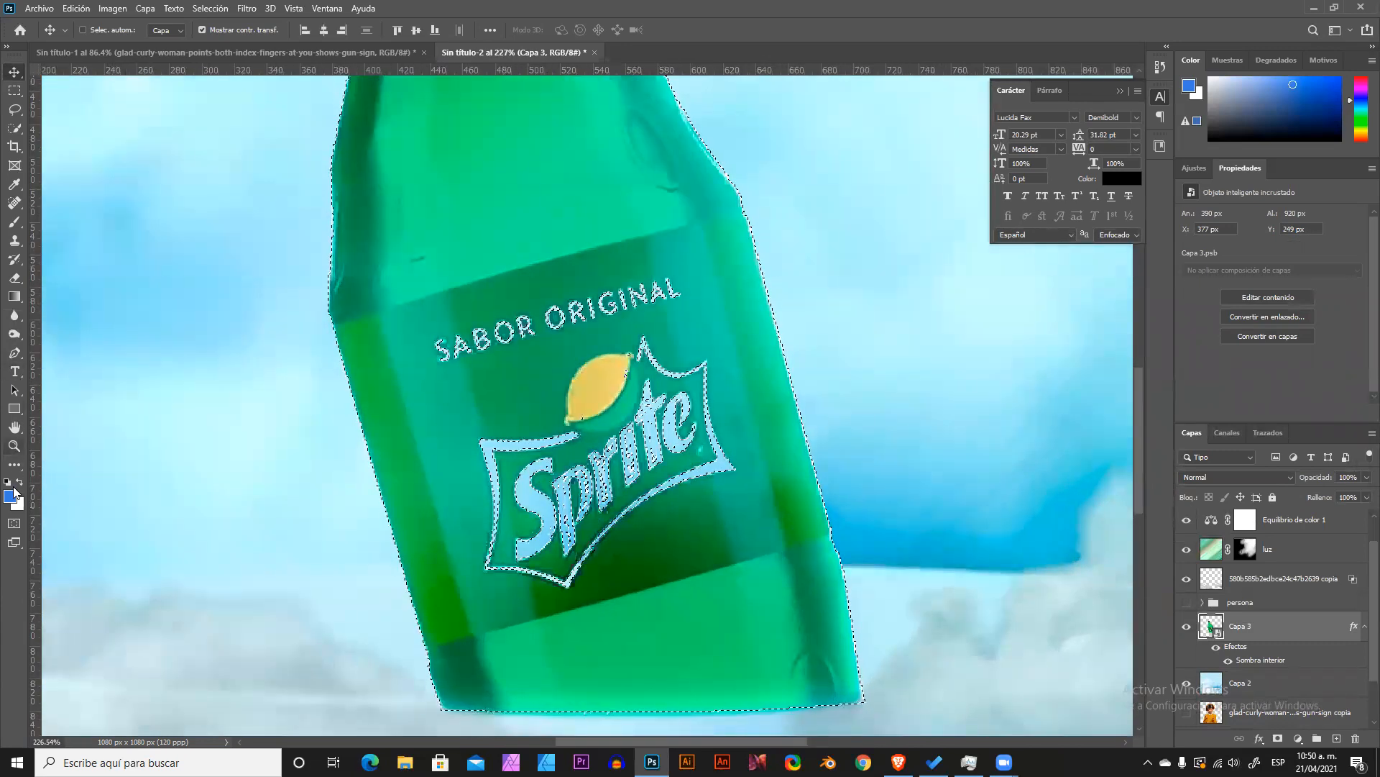
Switch the bottle selection to Quick Mask mode and set the Brush tool's opacity to 100%.
click(12, 527)
scroll(636, 411, down, 4)
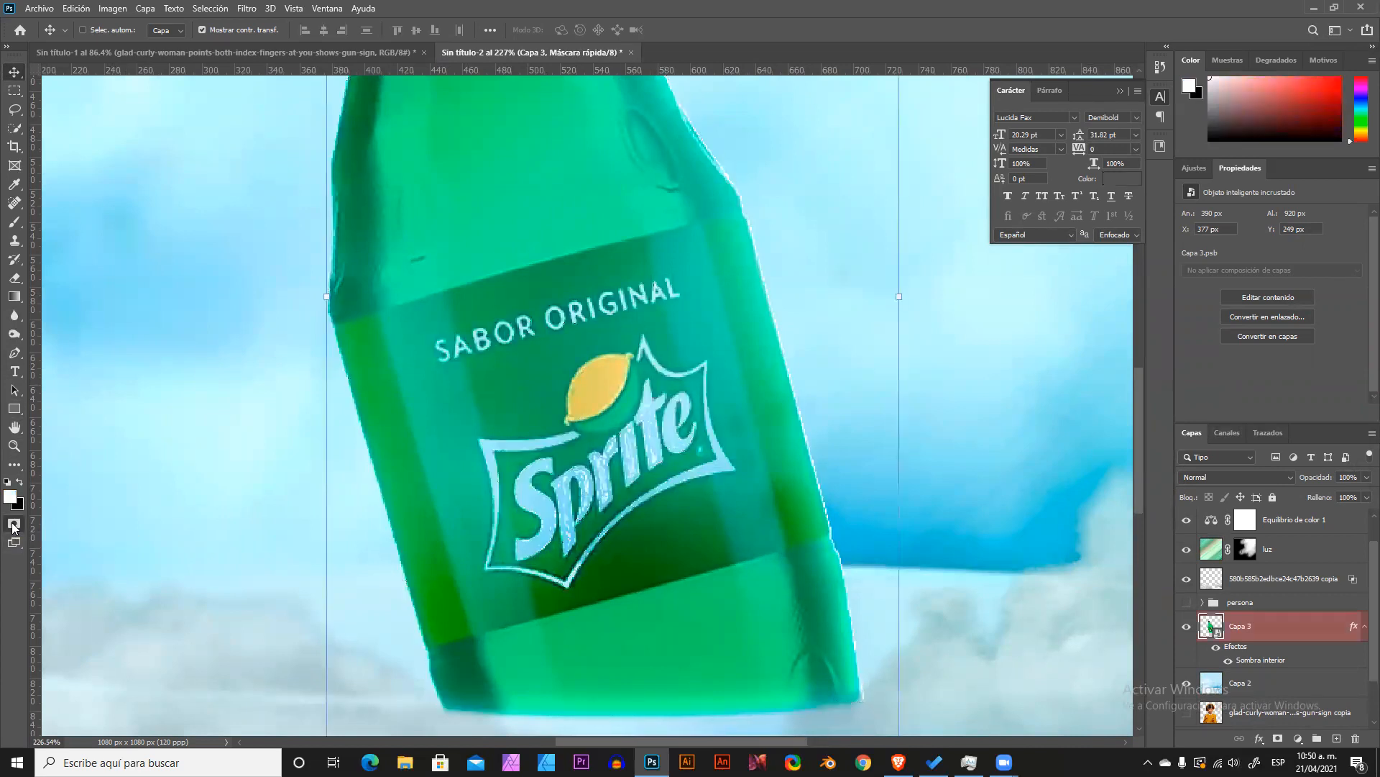
scroll(543, 191, up, 1)
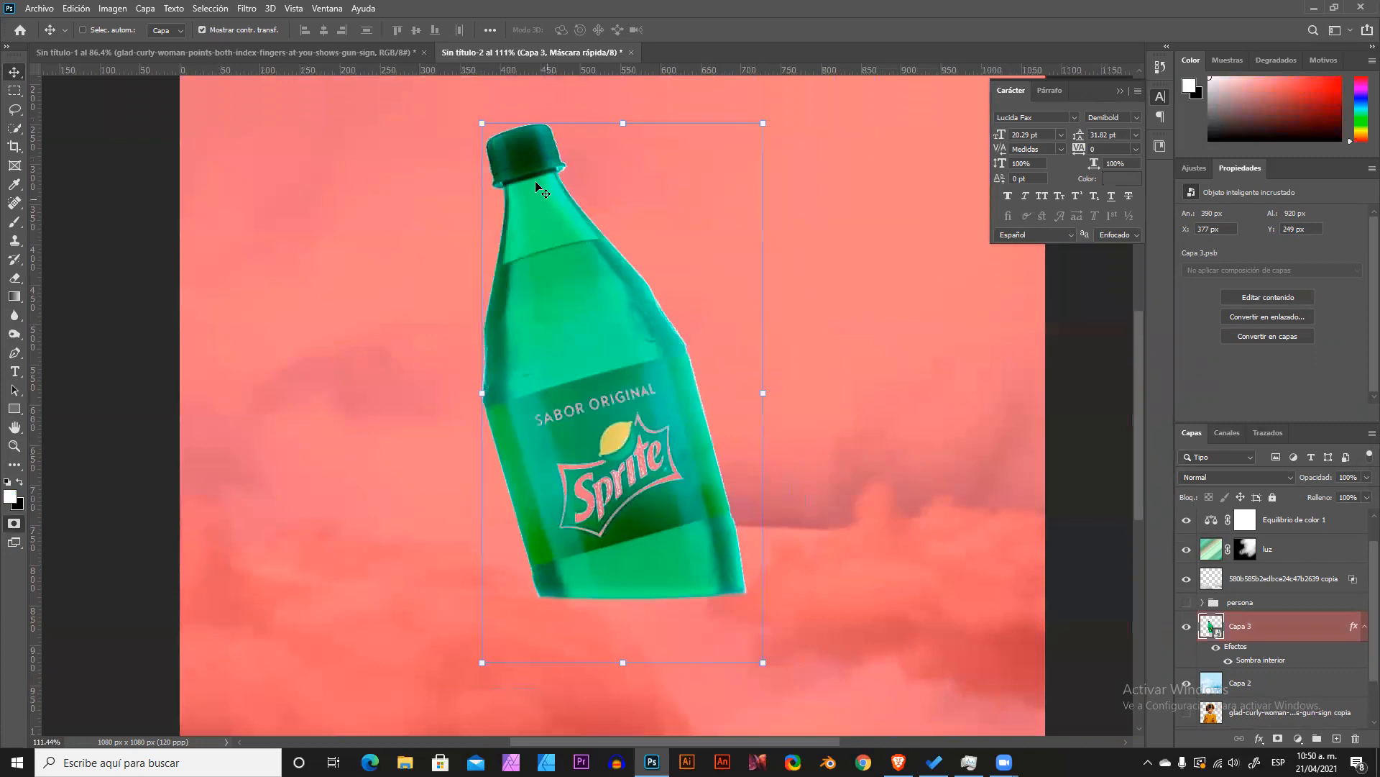
scroll(693, 591, up, 3)
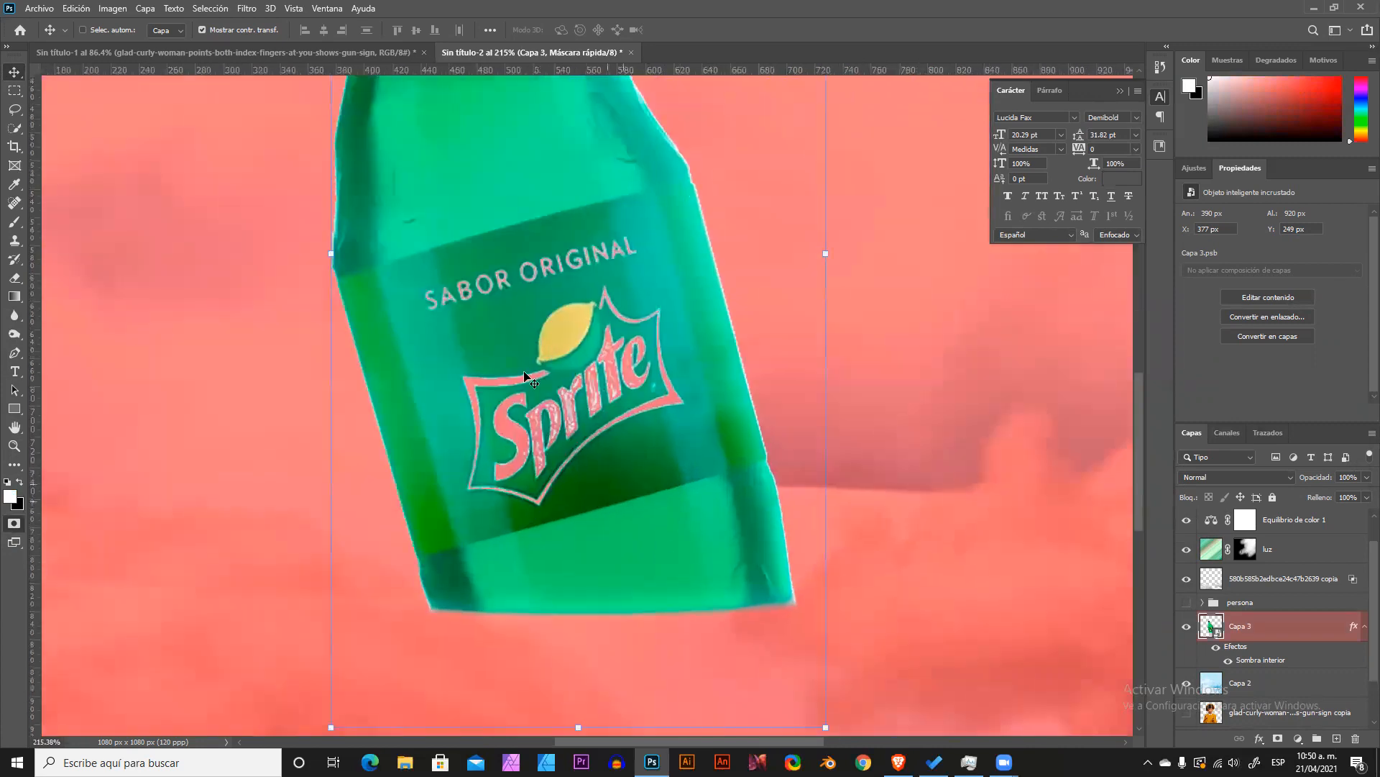
scroll(529, 378, up, 1)
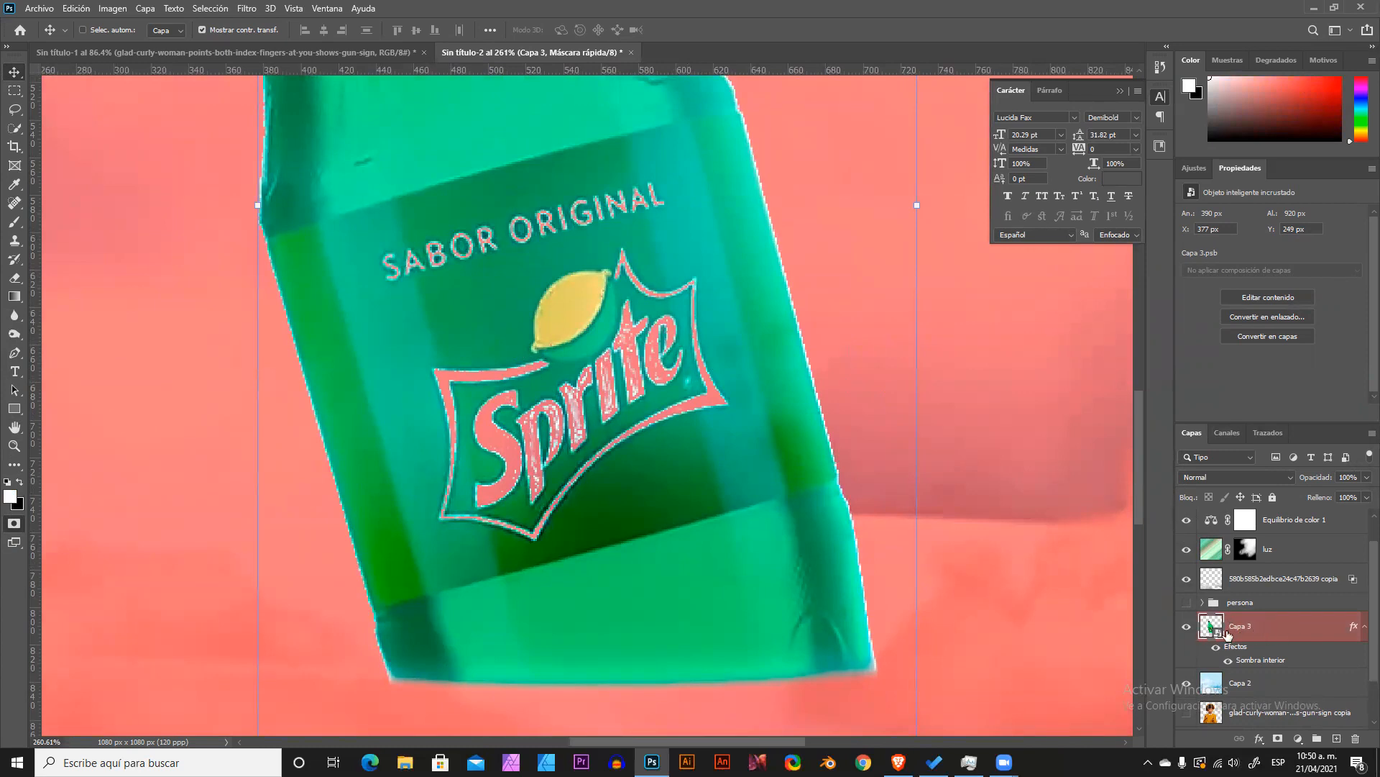
scroll(552, 350, up, 2)
click(13, 223)
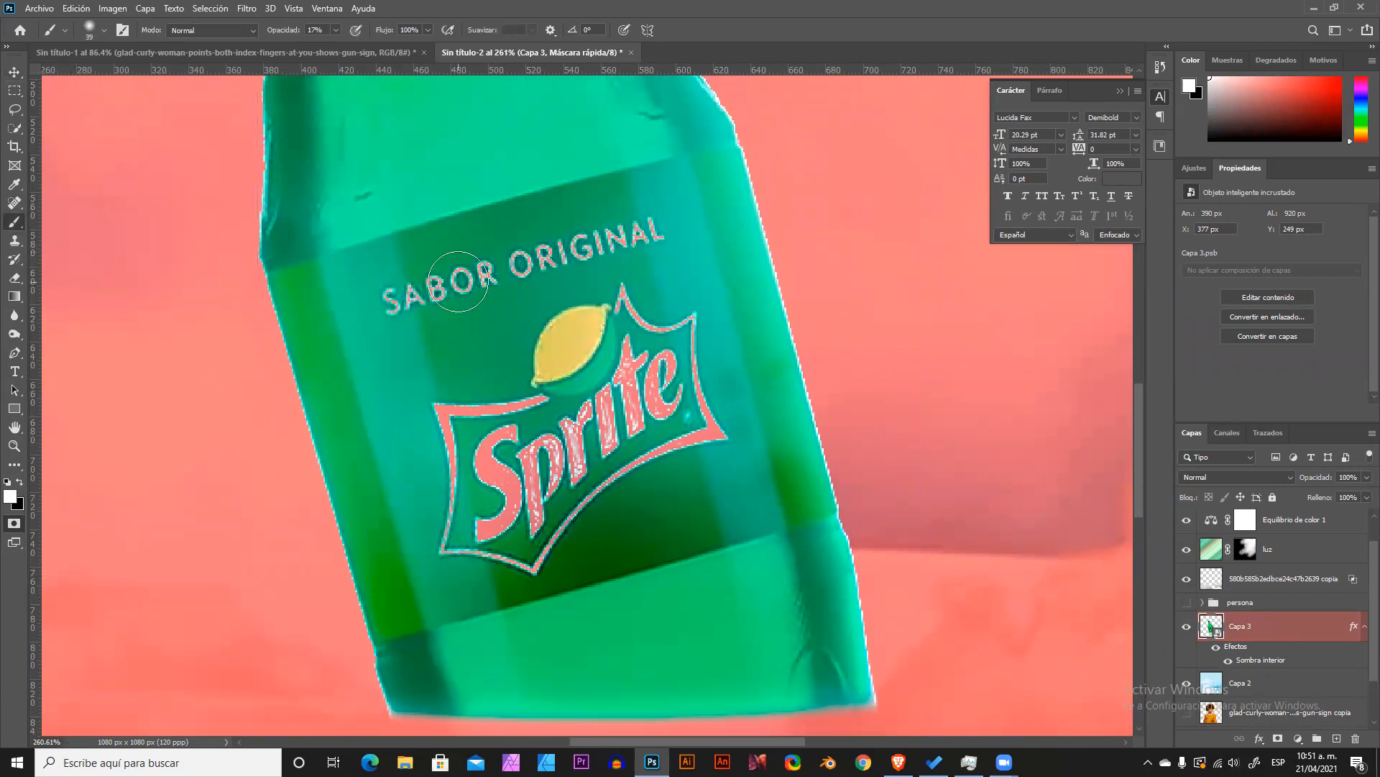
drag(279, 33, 597, 51)
Paint the SABOR ORIGINAL text and Sprite logo into the selection with white, and exit Quick Mask mode.
mouse_move(486, 290)
mouse_down()
mouse_move(505, 269)
mouse_move(347, 299)
mouse_move(632, 238)
mouse_up()
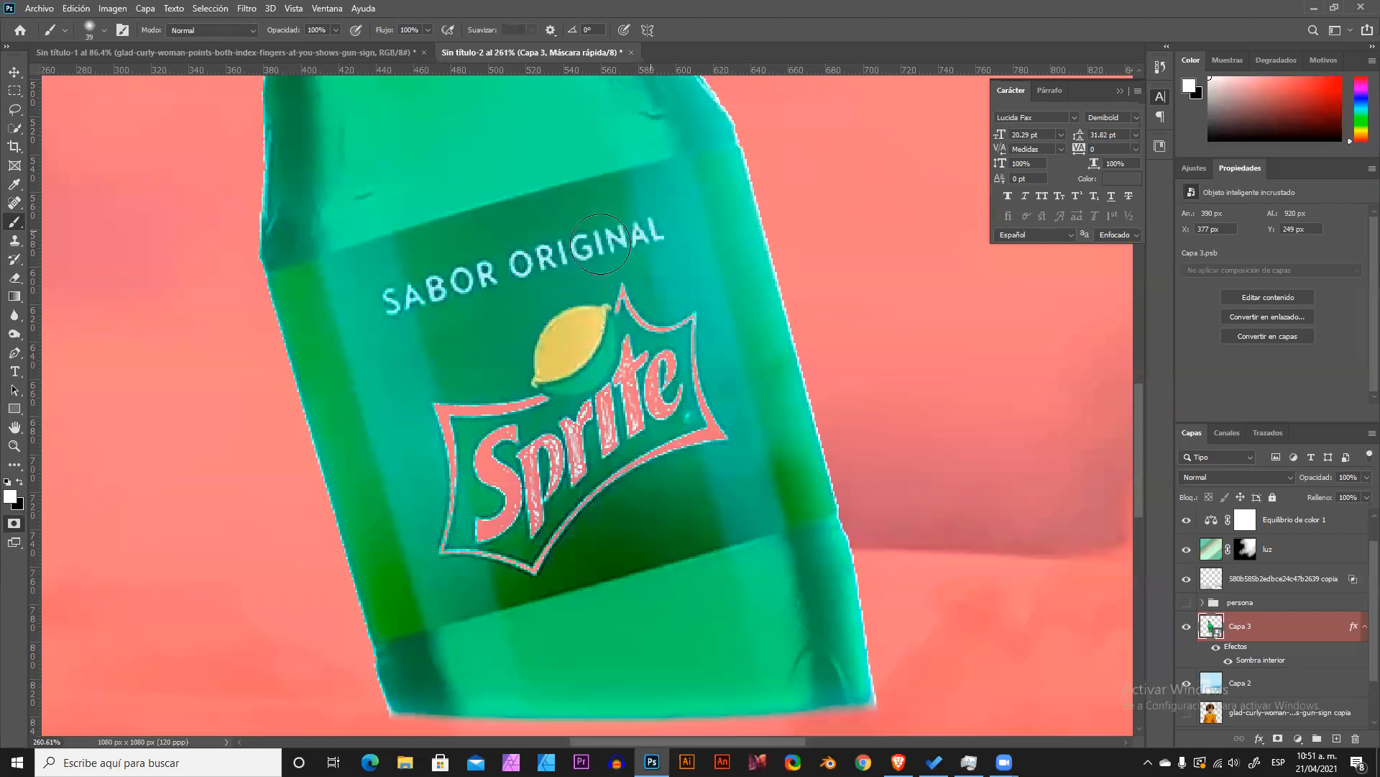
mouse_move(639, 291)
mouse_down()
mouse_move(721, 444)
mouse_move(721, 491)
mouse_move(645, 274)
mouse_move(652, 421)
mouse_move(619, 440)
mouse_move(567, 382)
mouse_move(548, 566)
mouse_move(437, 425)
mouse_move(550, 382)
mouse_move(467, 543)
mouse_up()
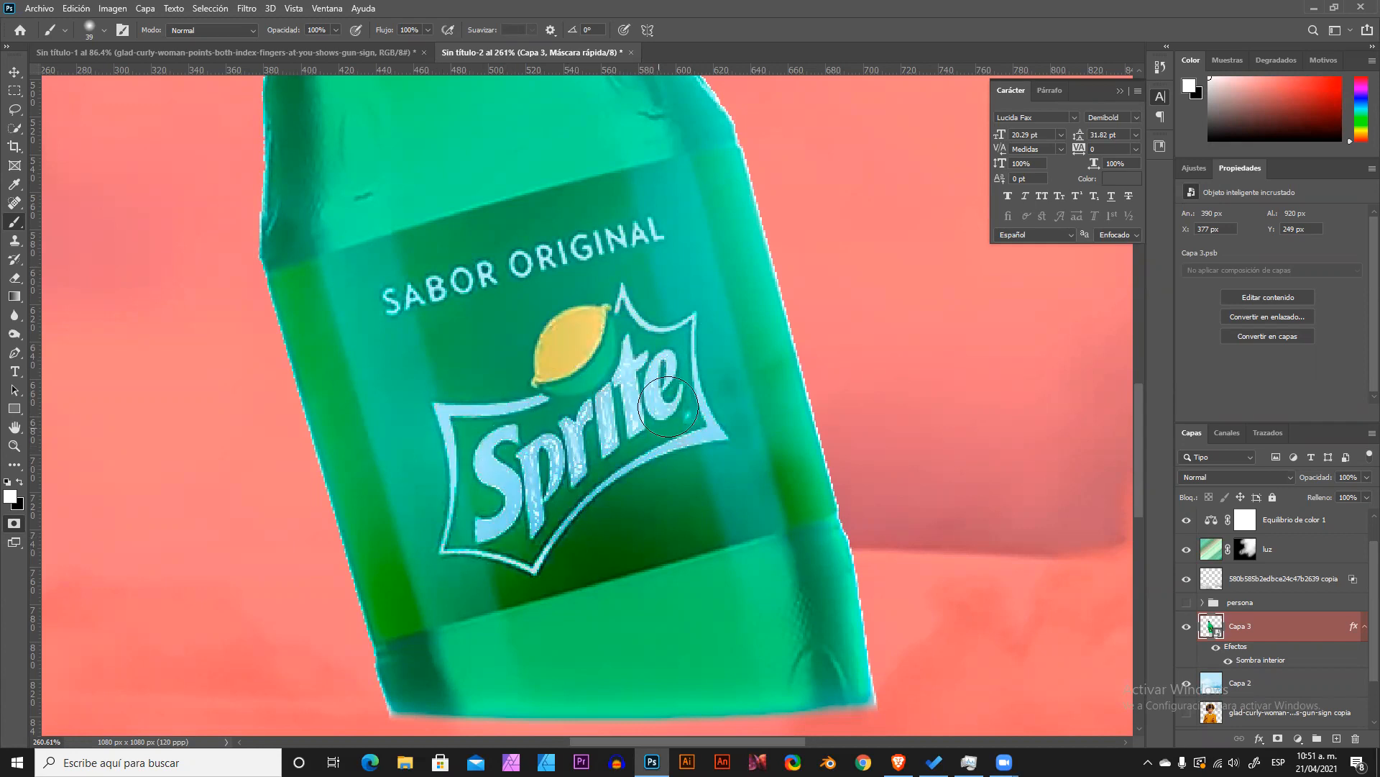
scroll(522, 392, down, 3)
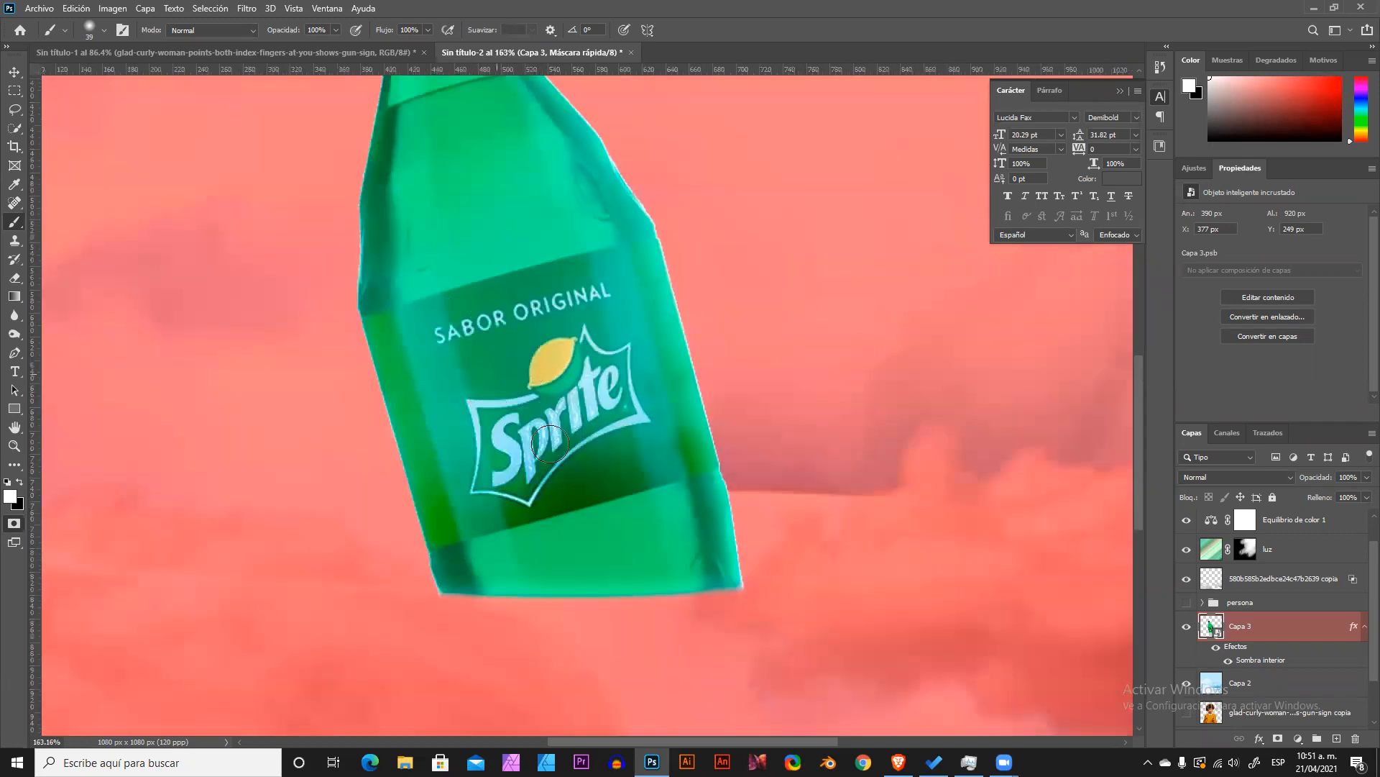
click(16, 527)
scroll(565, 463, down, 2)
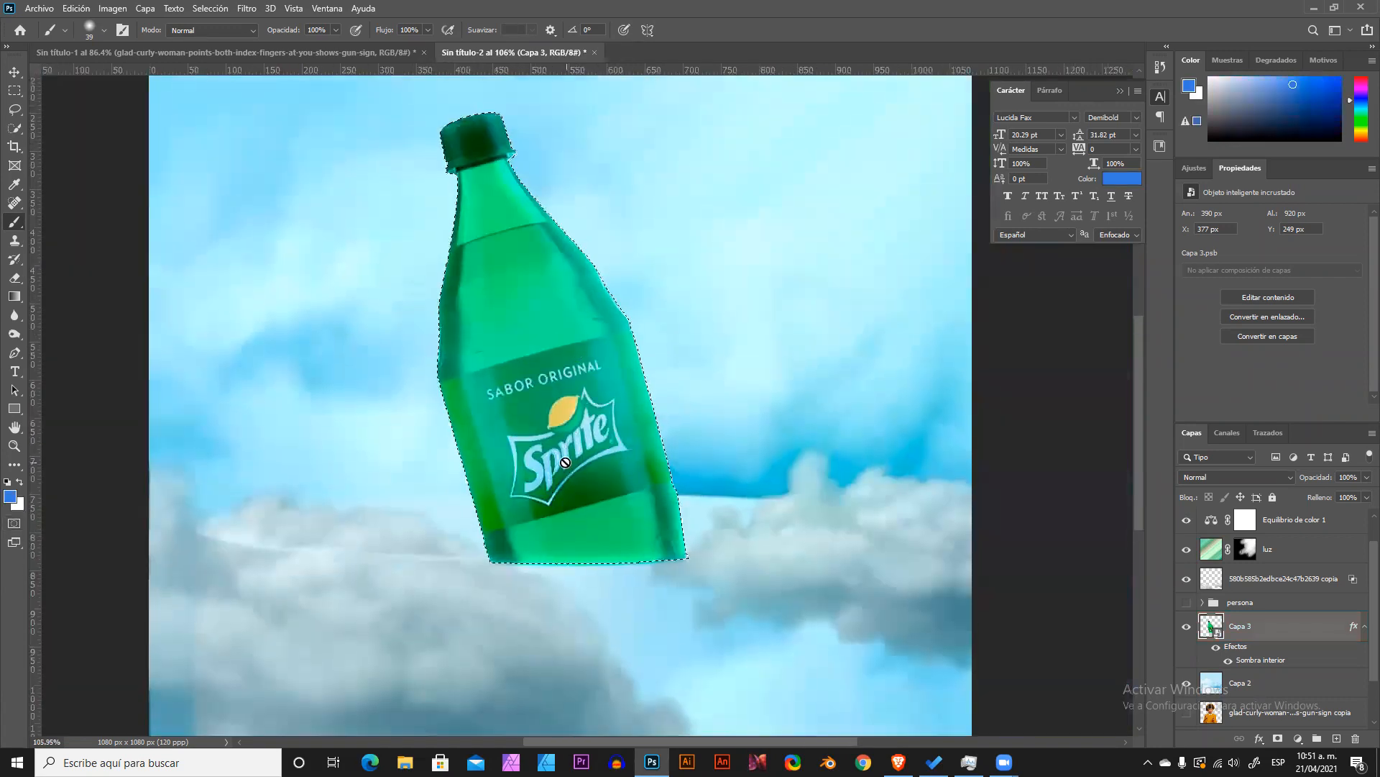